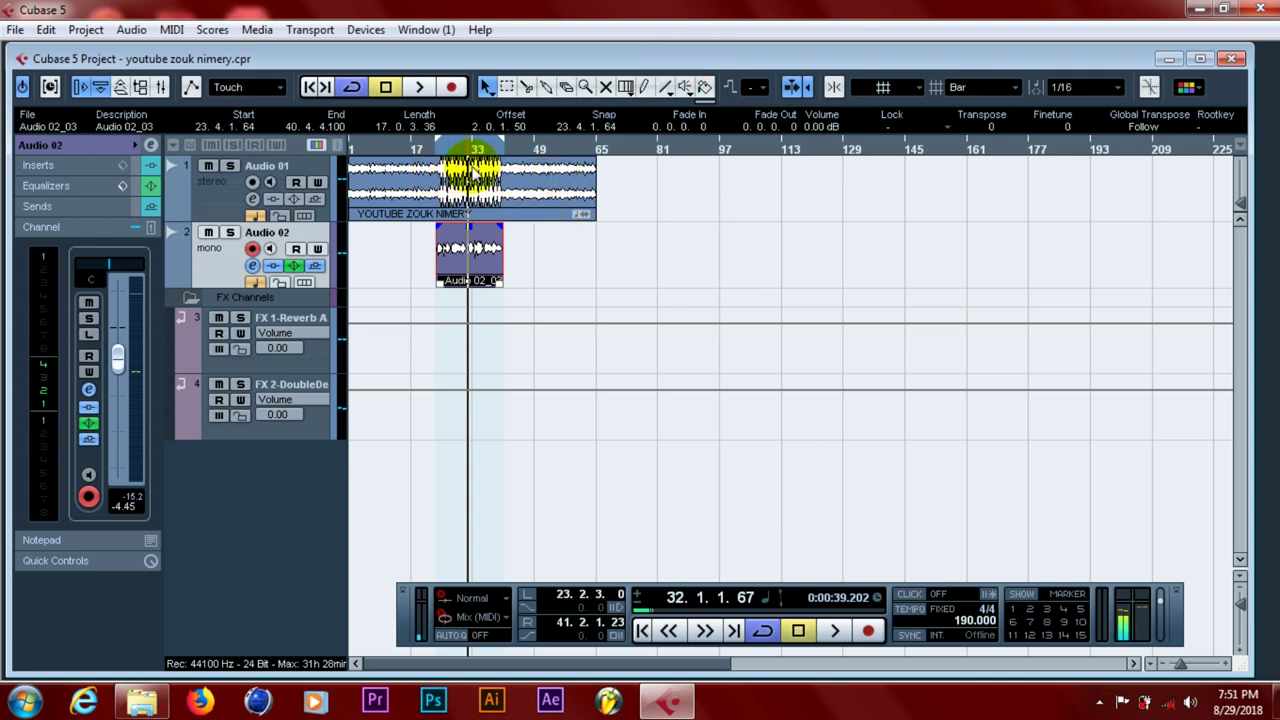
# - Save the project and enlarge the timeline around the Audio 02_03 vocal clip
pyautogui.click(17, 33)
pyautogui.click(40, 165)
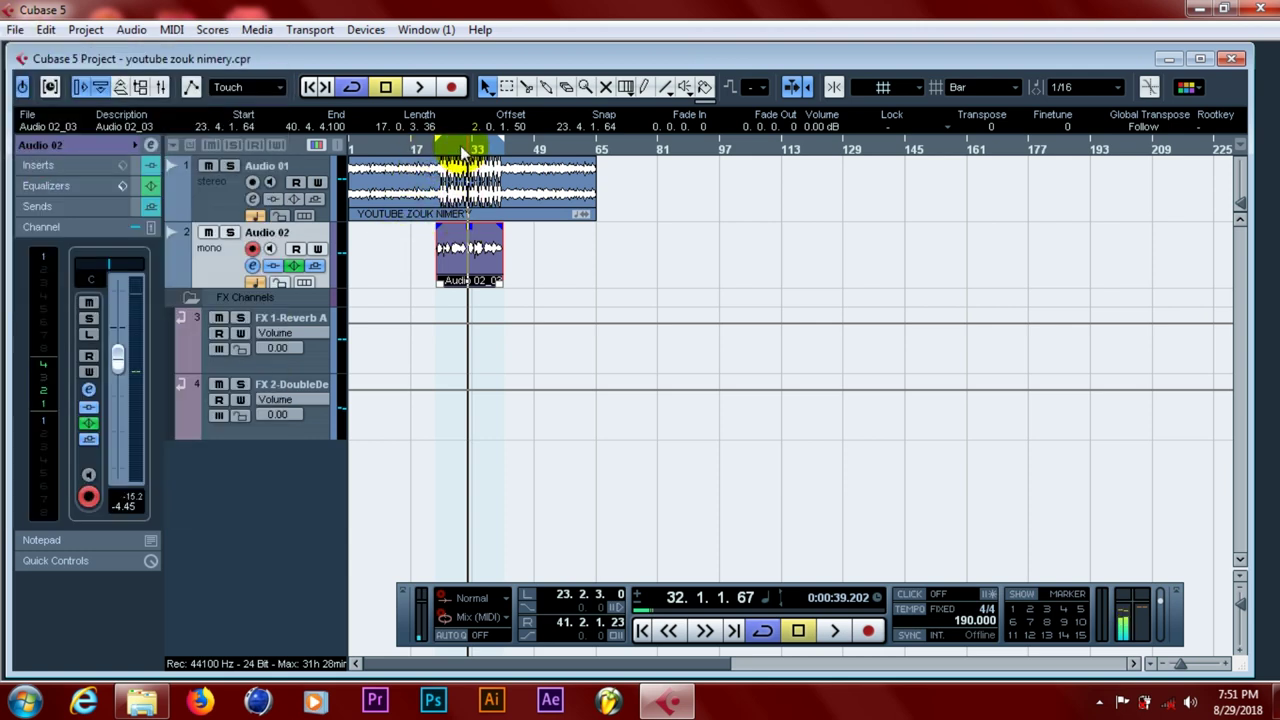
pyautogui.press('h')
pyautogui.press('h')
pyautogui.press('h')
pyautogui.press('h')
pyautogui.press('h')
pyautogui.press('h')
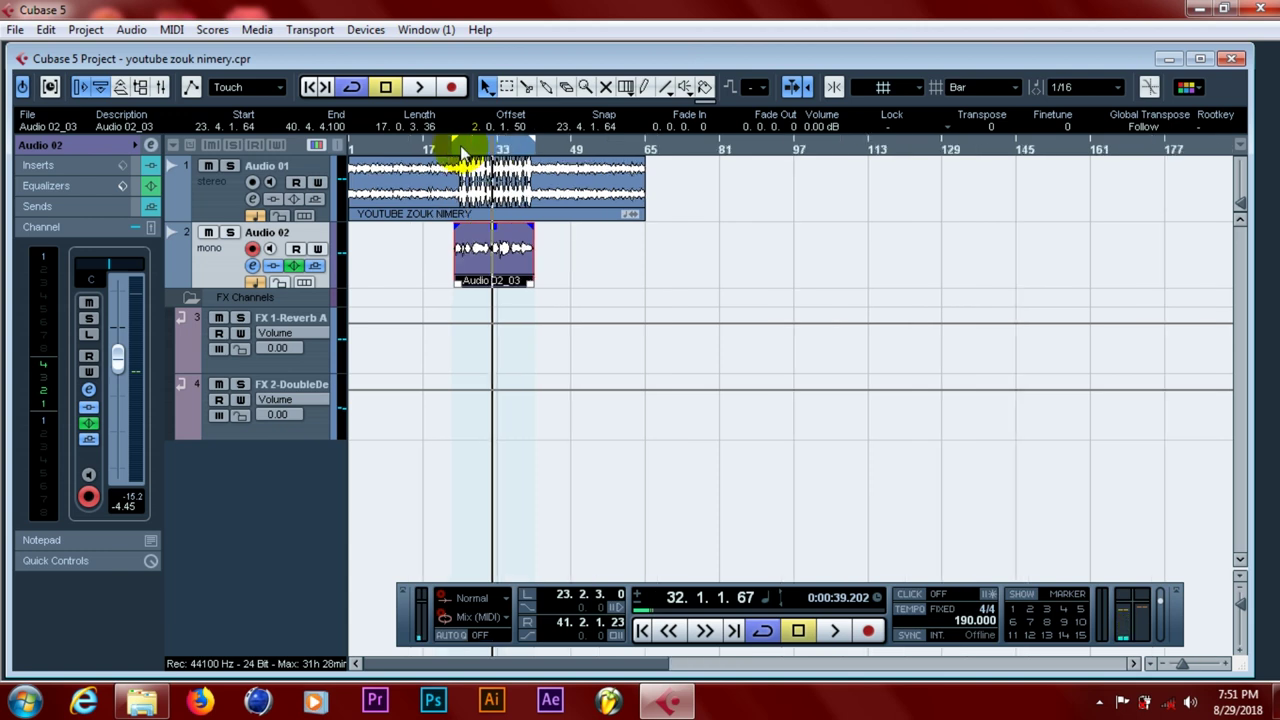
pyautogui.press('h')
pyautogui.press('h')
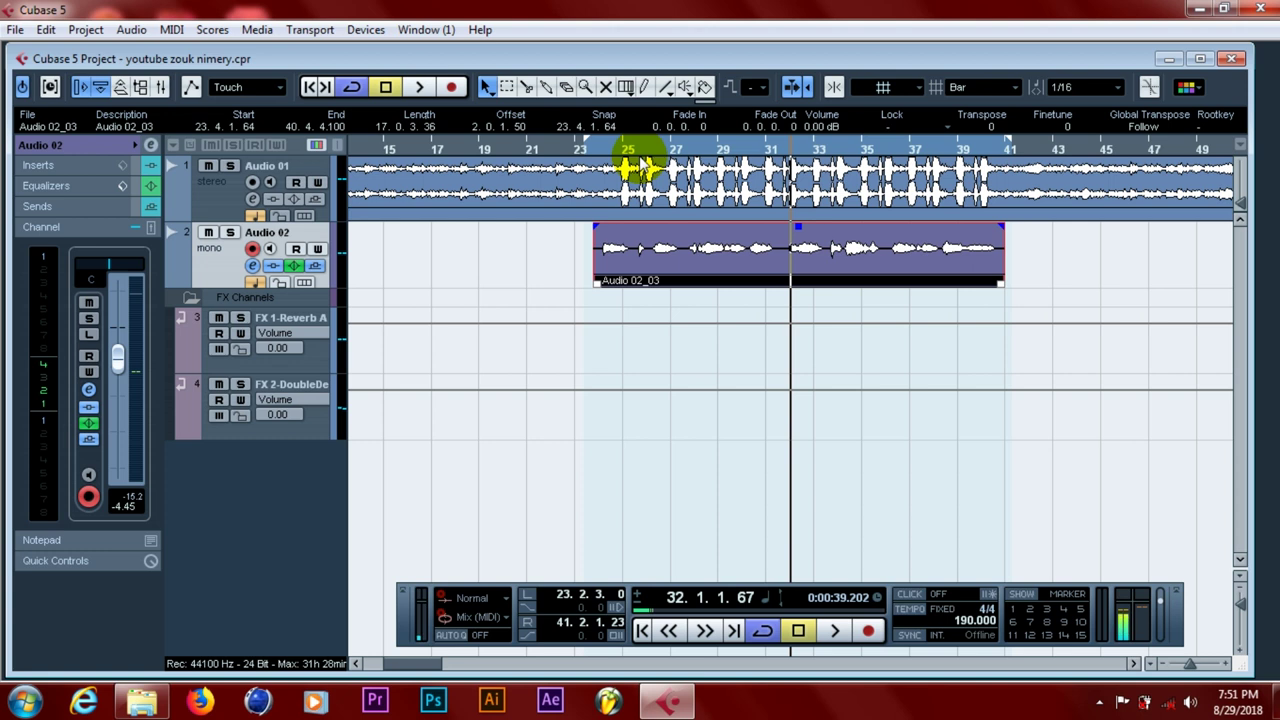
pyautogui.click(17, 30)
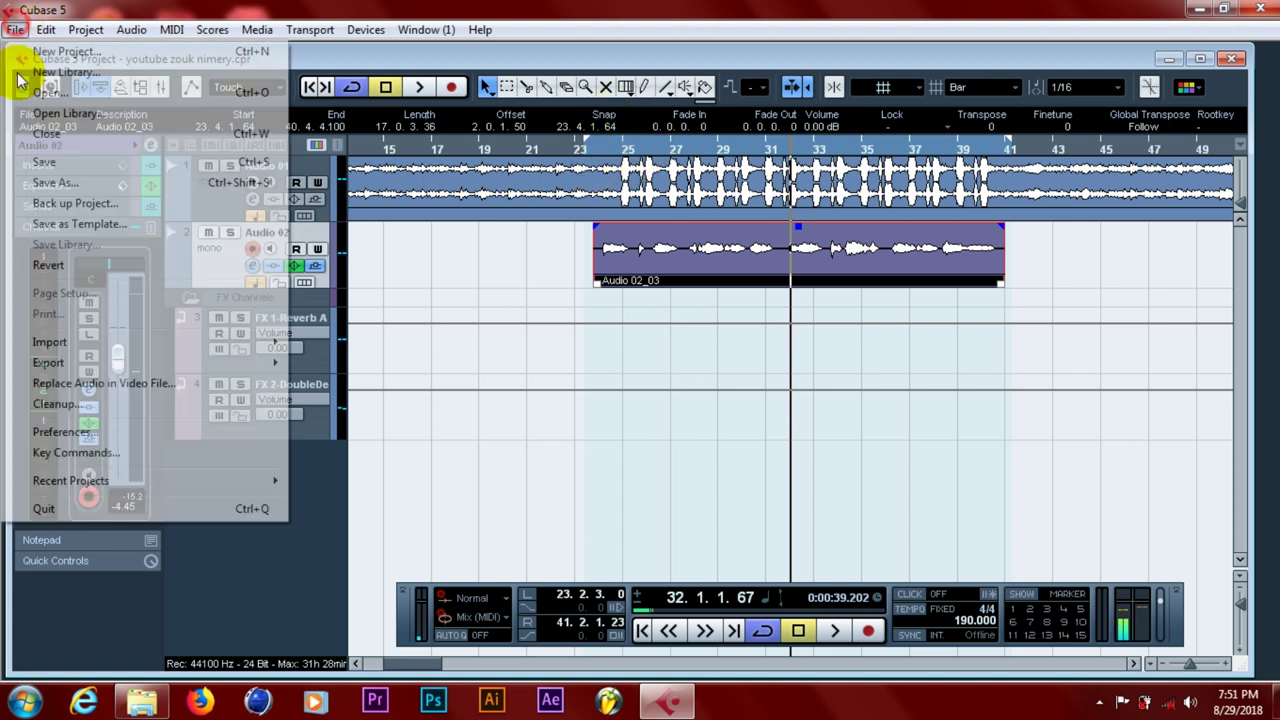
pyautogui.click(44, 161)
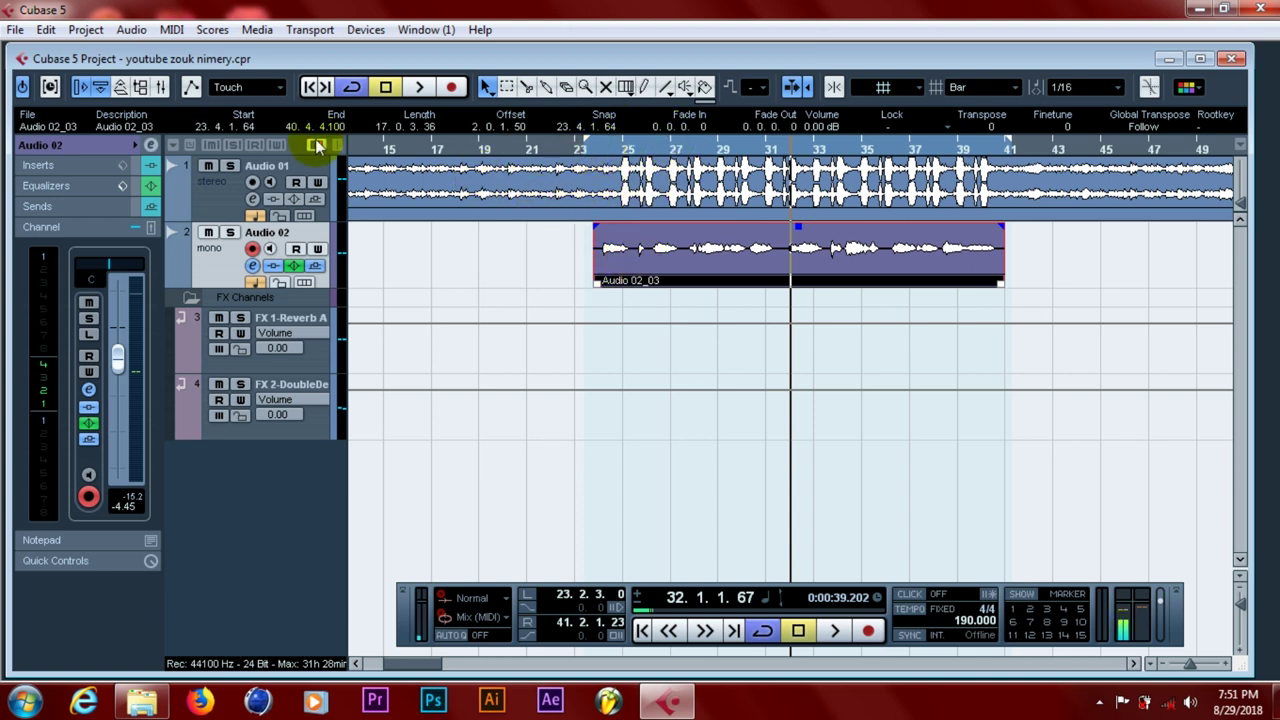
pyautogui.click(15, 29)
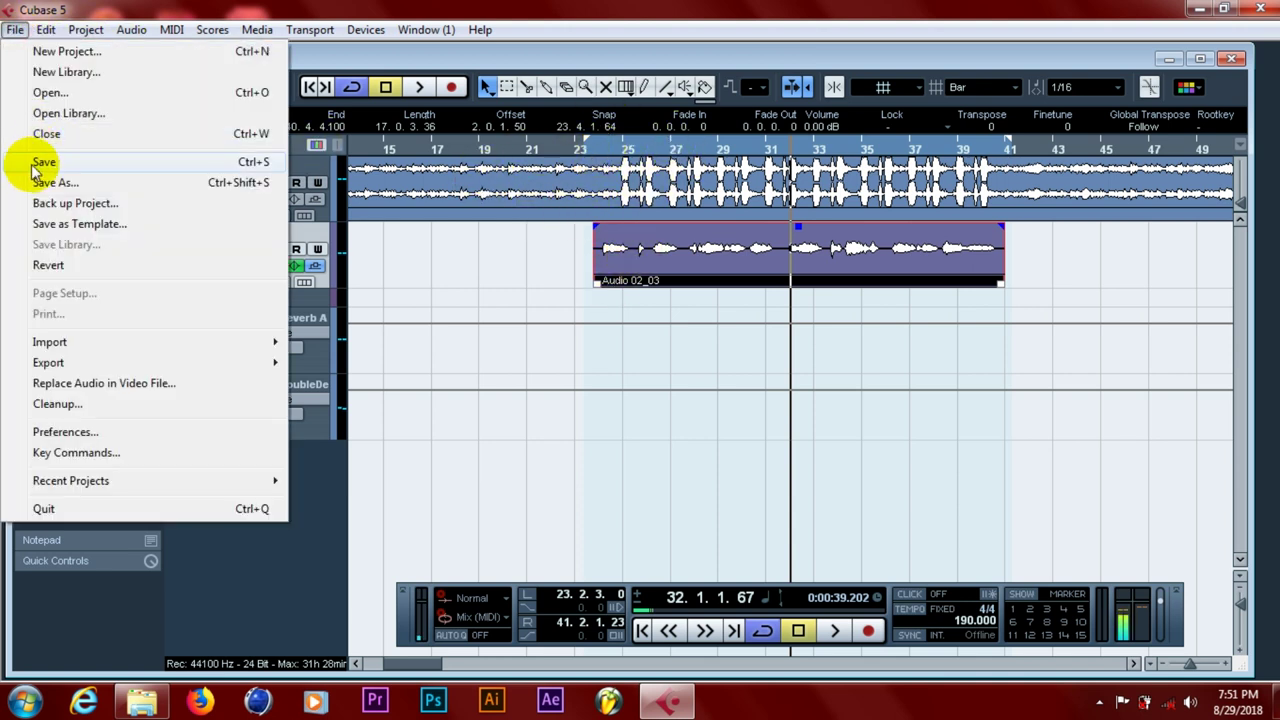
pyautogui.click(40, 162)
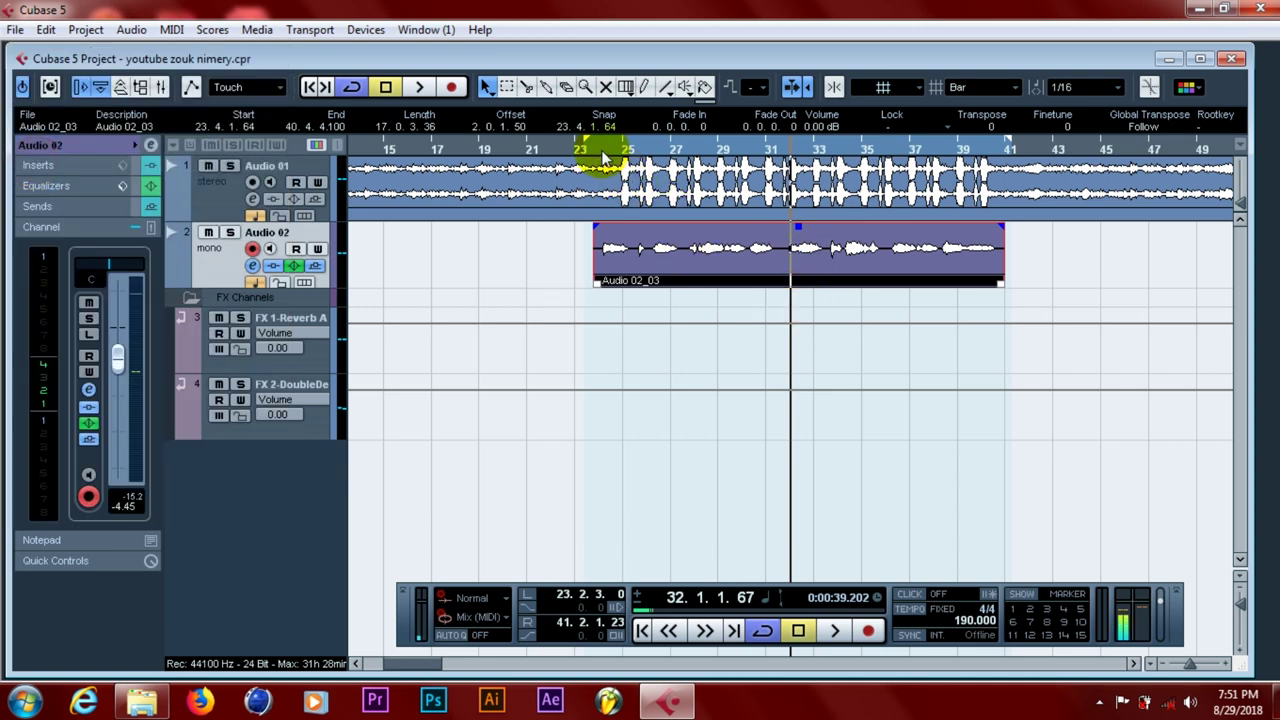
# - Place the playback cursor at the start of the Audio 02_03 clip
pyautogui.click(596, 147)
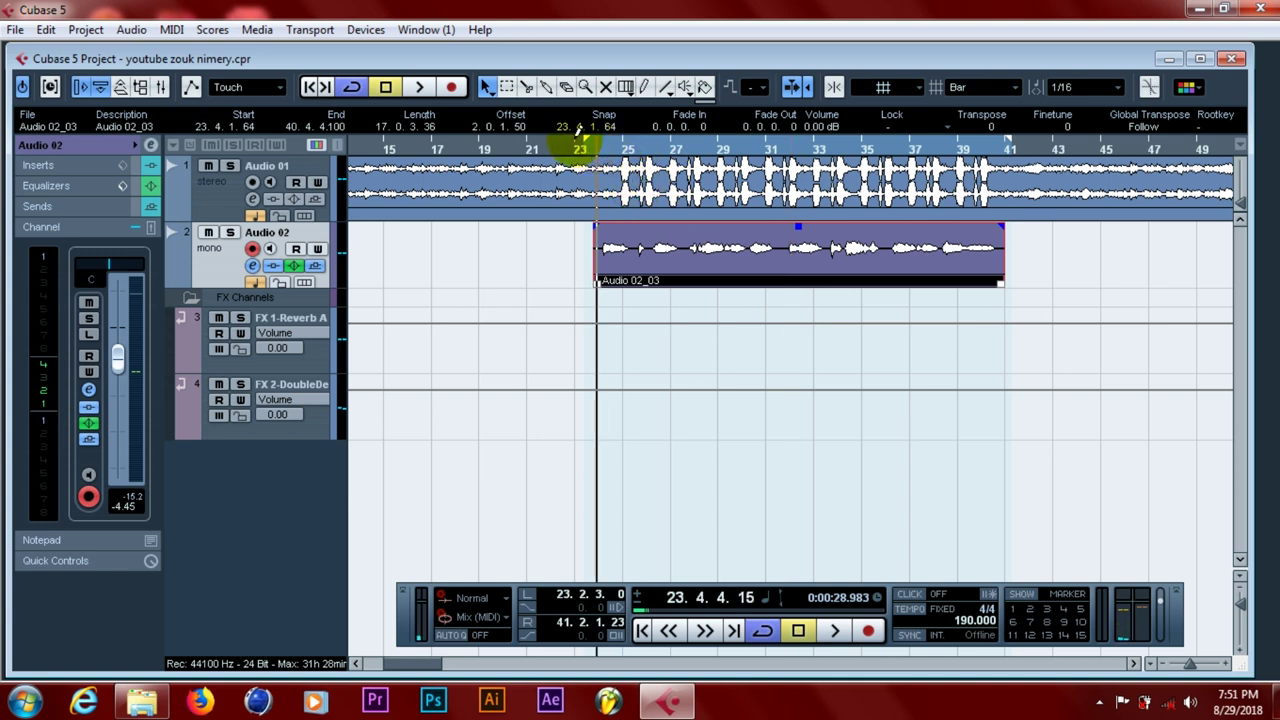
pyautogui.click(595, 150)
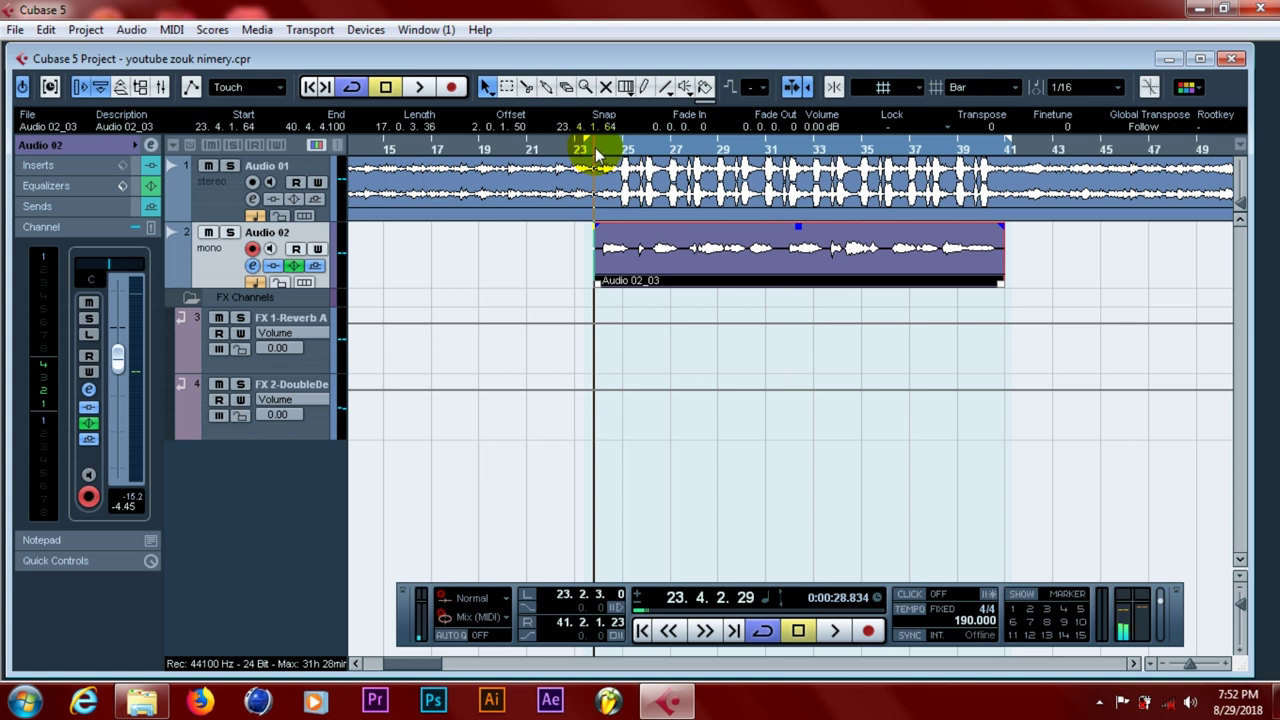
# - Return the playback cursor to the beginning of the project at bar 1 and save the project
pyautogui.press('g')
pyautogui.press('g')
pyautogui.press('g')
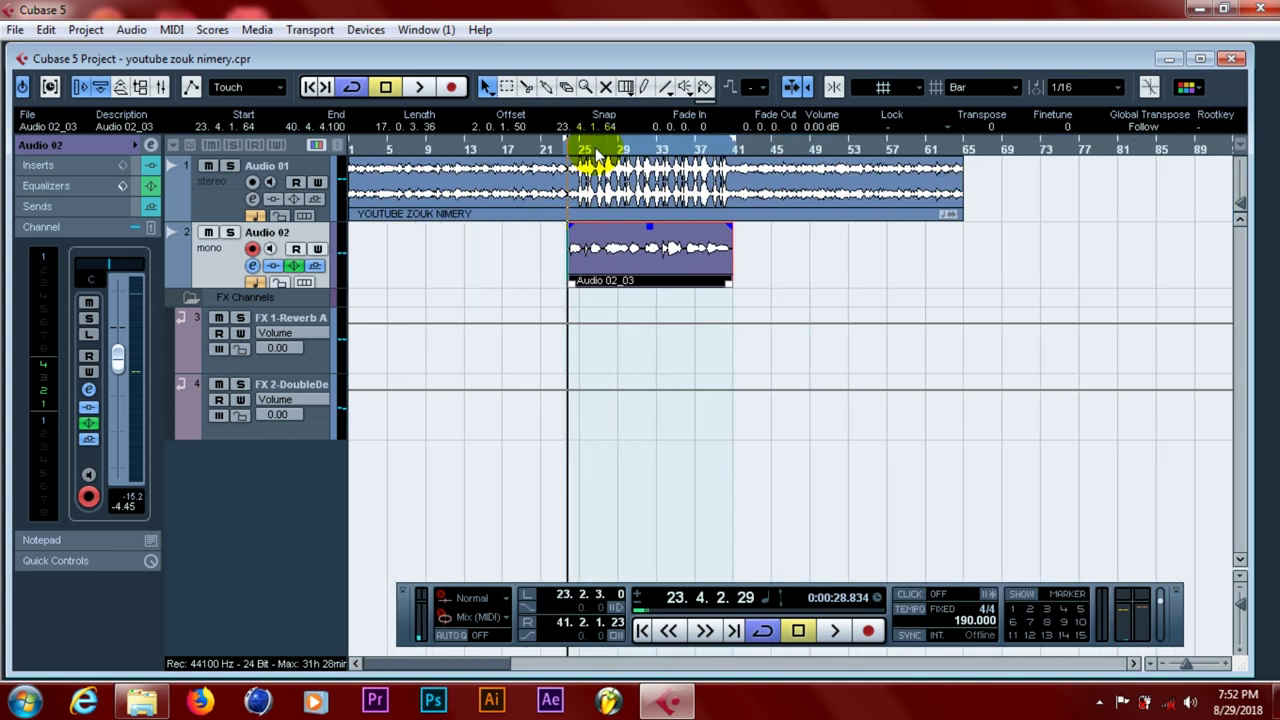
pyautogui.press('g')
pyautogui.press('g')
pyautogui.press('g')
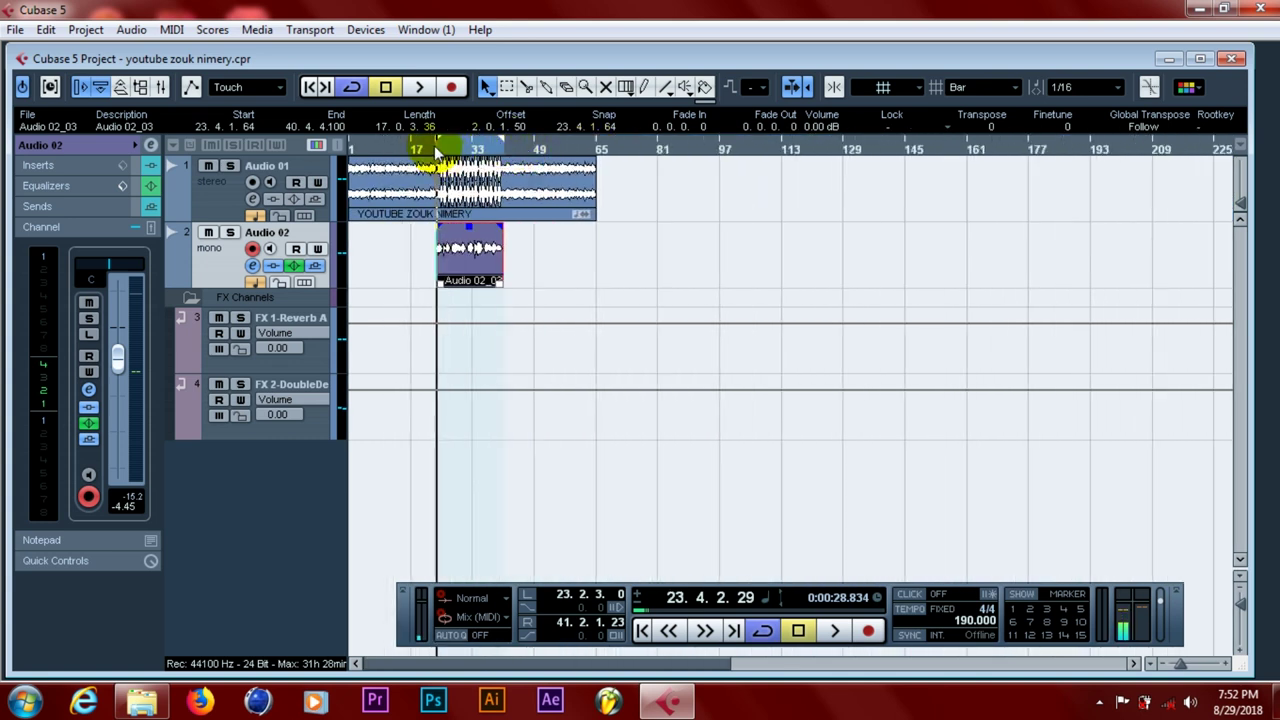
pyautogui.press('g')
pyautogui.press('g')
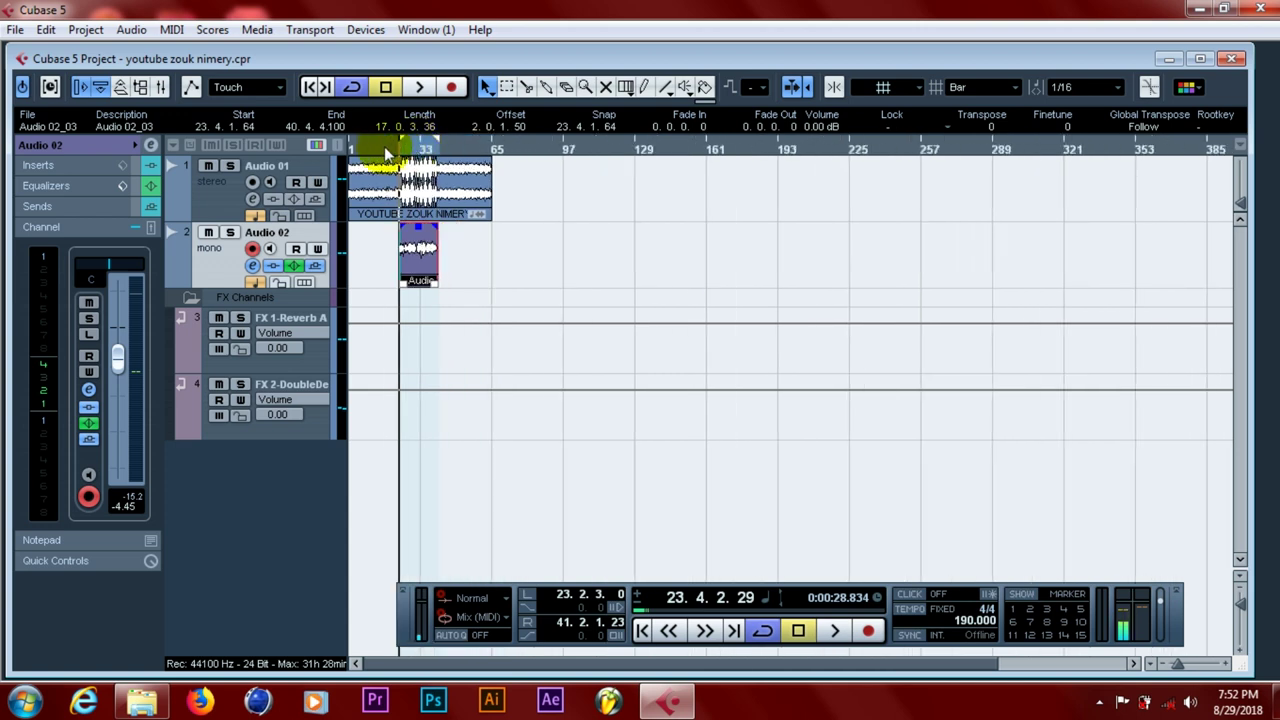
pyautogui.moveTo(376, 146); pyautogui.dragTo(333, 150)
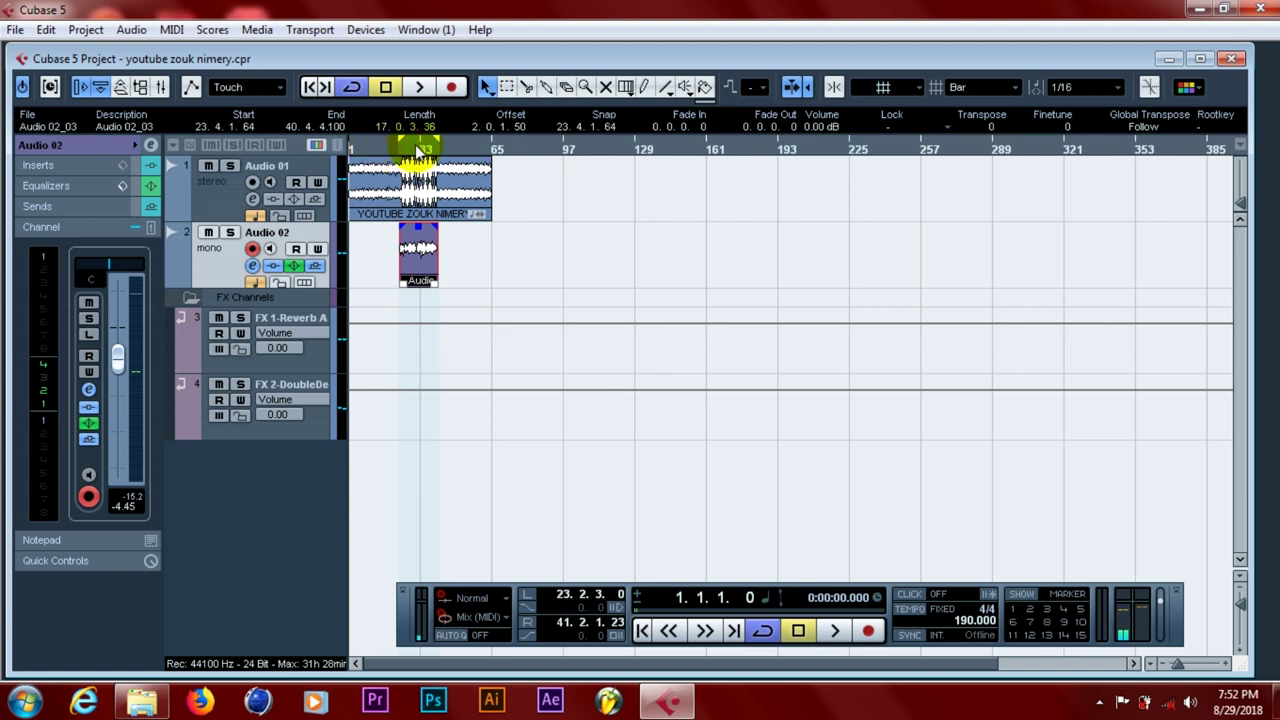
pyautogui.click(419, 149)
pyautogui.click(352, 149)
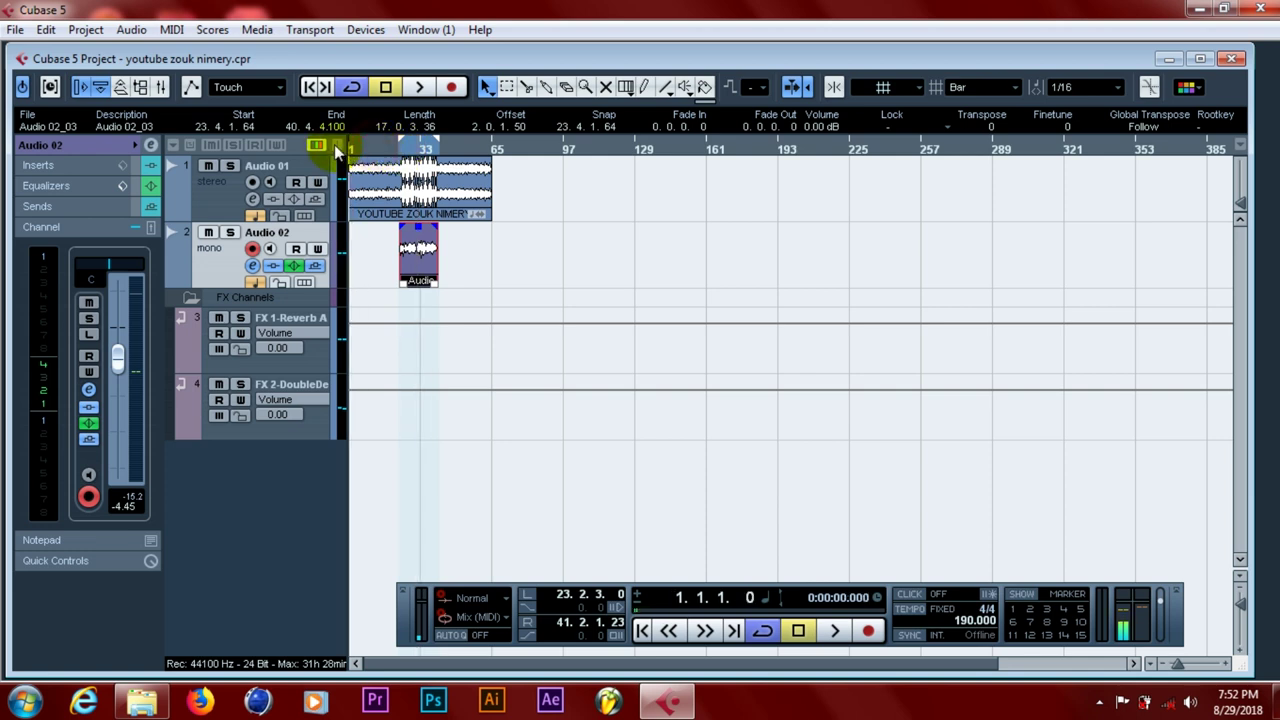
pyautogui.click(15, 30)
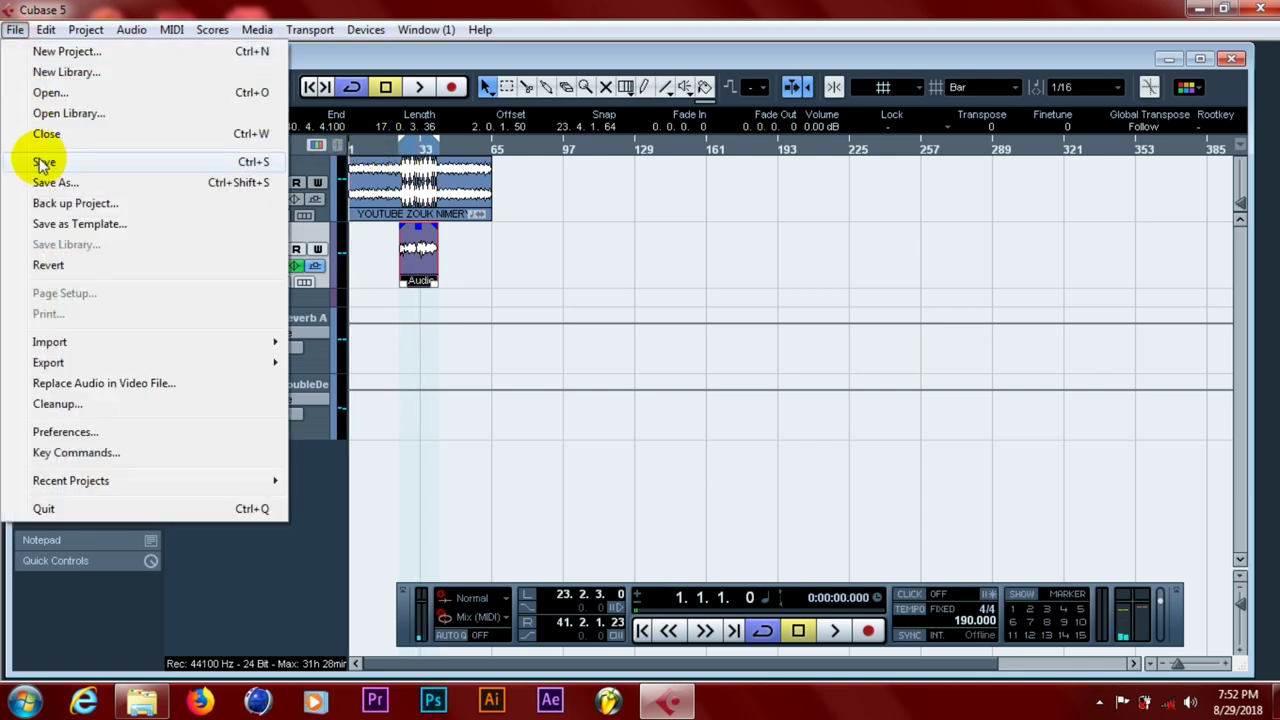
pyautogui.click(40, 162)
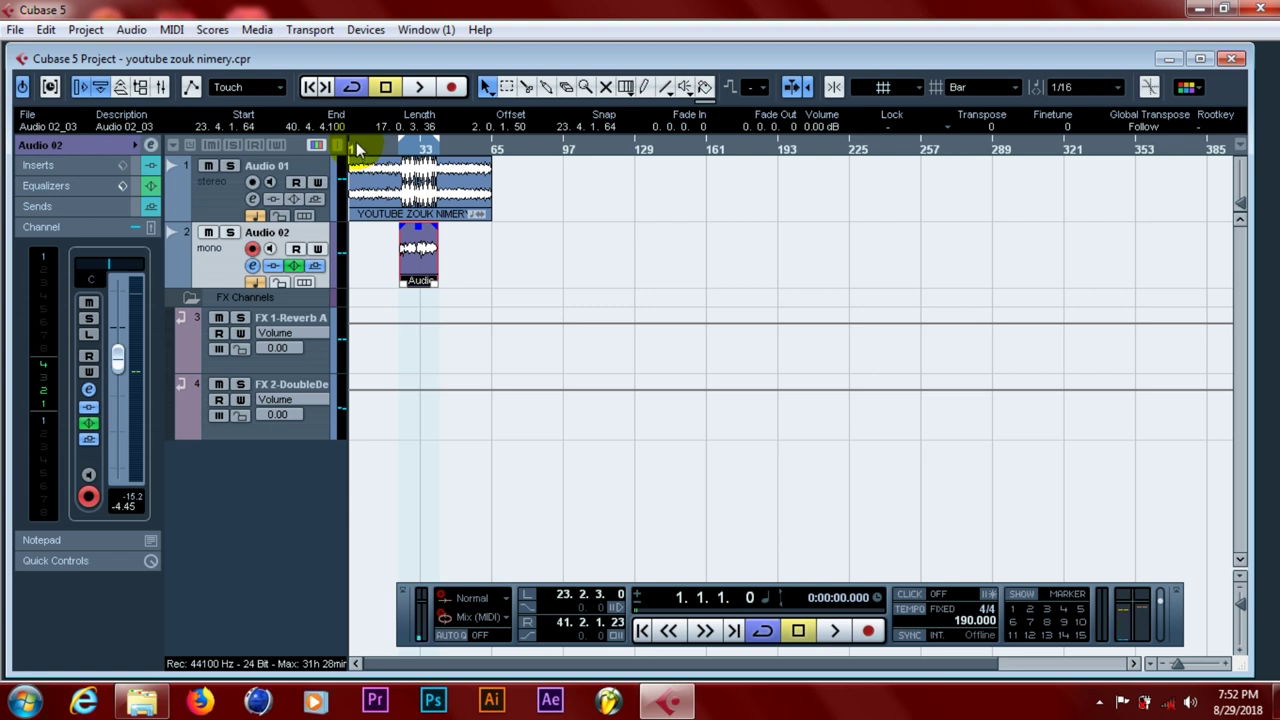
pyautogui.doubleClick(352, 146)
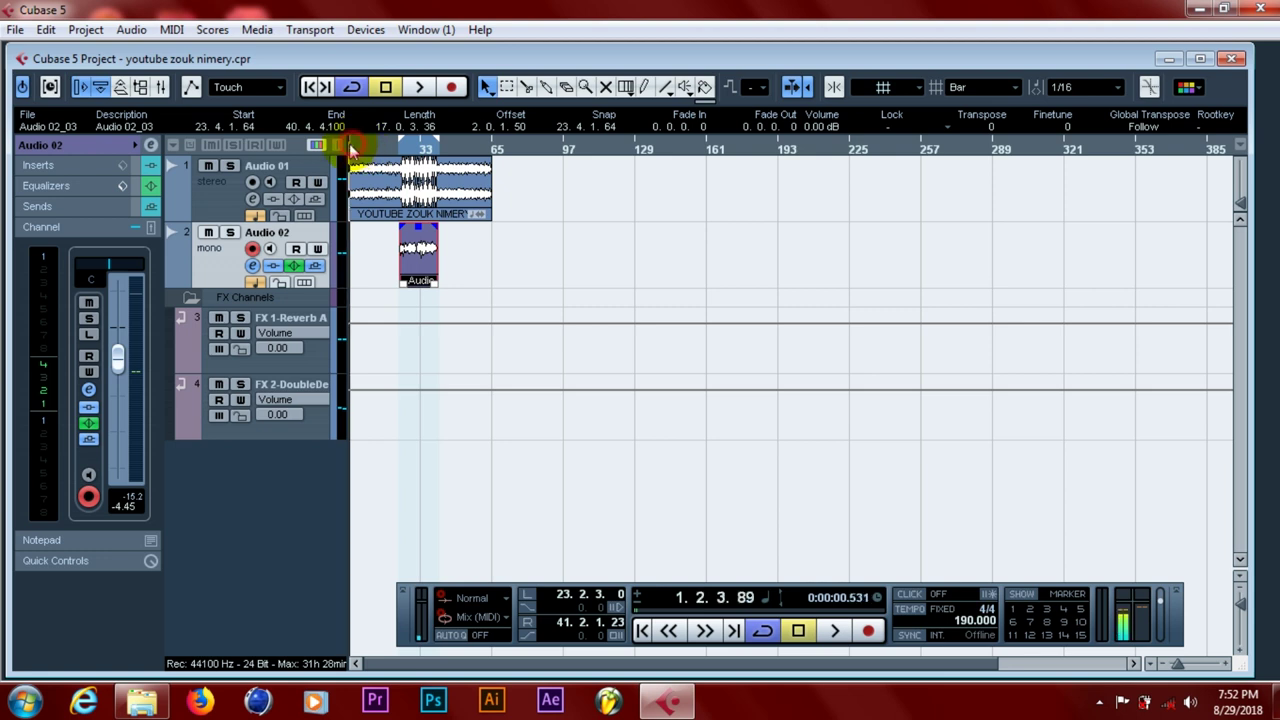
pyautogui.click(15, 30)
pyautogui.click(29, 160)
# - Play the song from the beginning through the Audio 02_03 vocal clip with the Audio 01 track selected, and stop at the clip's end
pyautogui.press('space')
pyautogui.press('h')
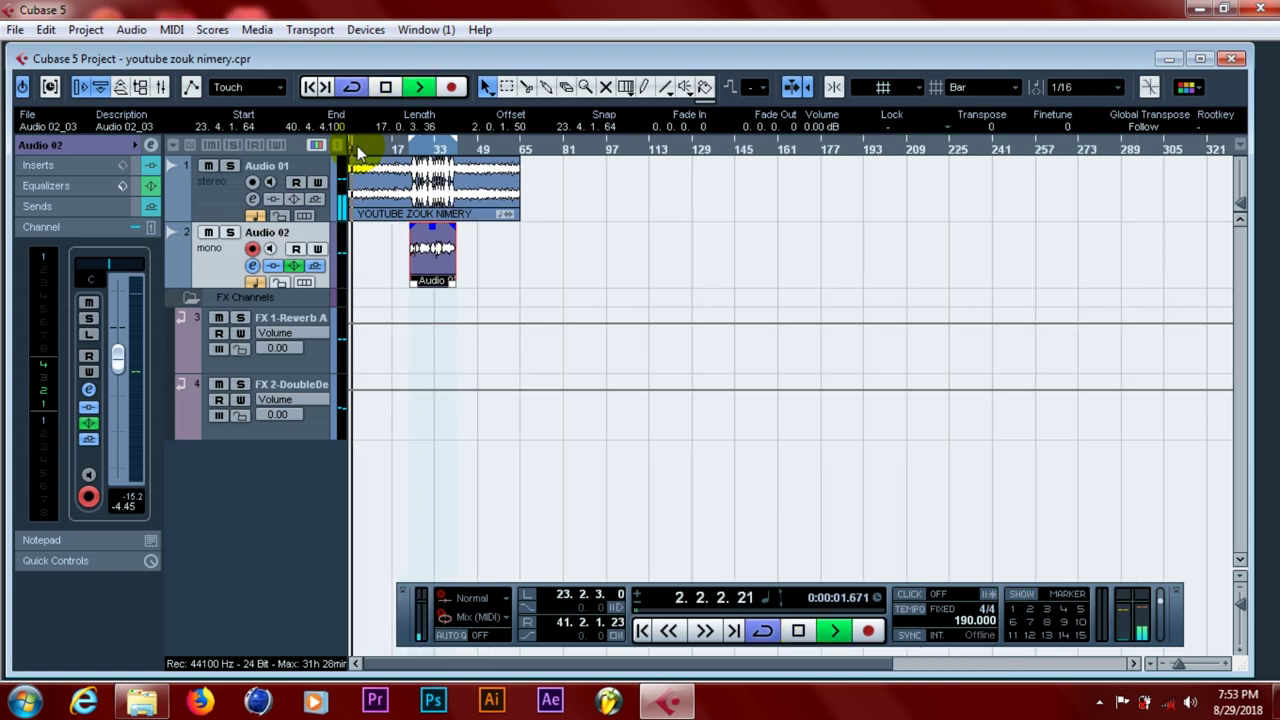
pyautogui.press('h')
pyautogui.press('h')
pyautogui.press('h')
pyautogui.press('h')
pyautogui.press('h')
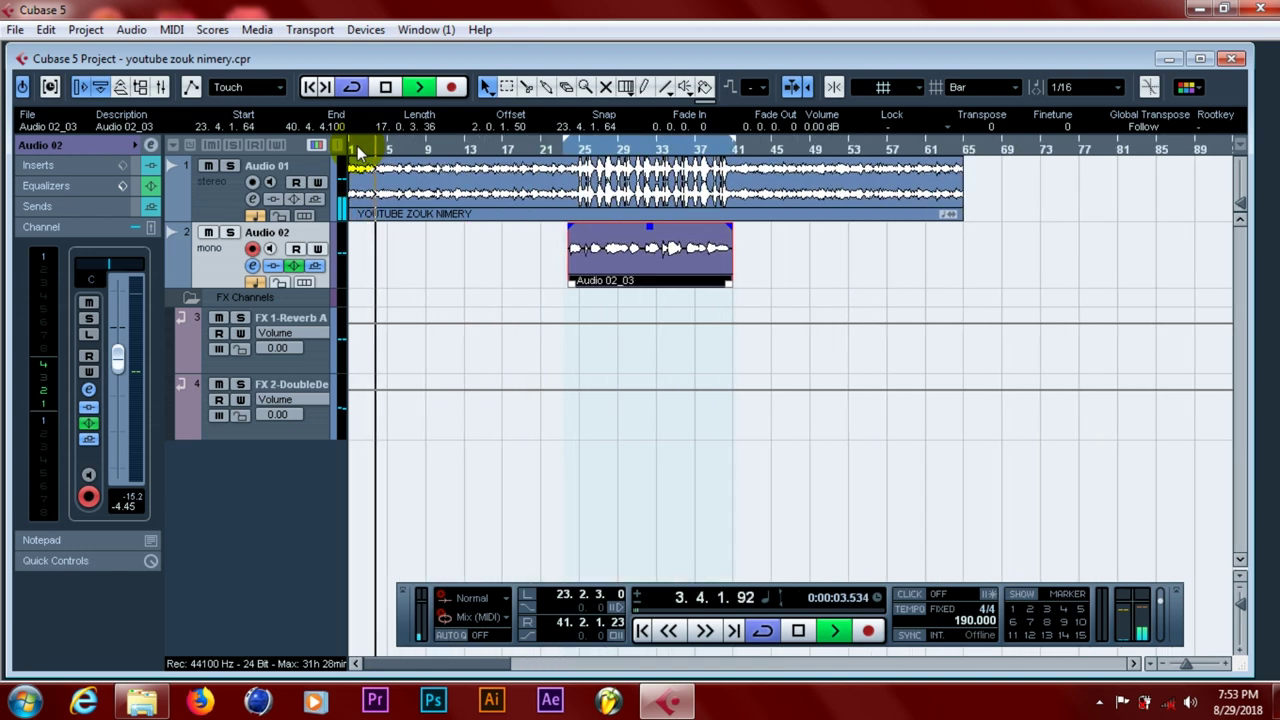
pyautogui.click(202, 198)
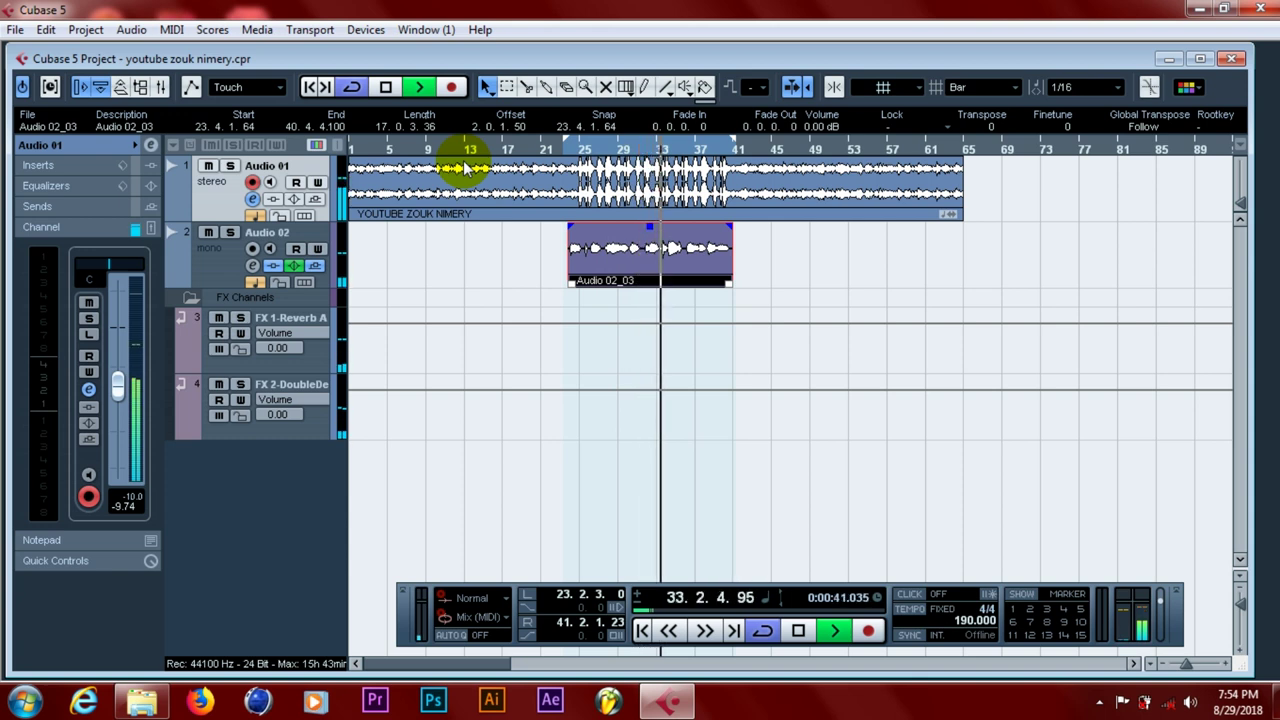
pyautogui.click(397, 88)
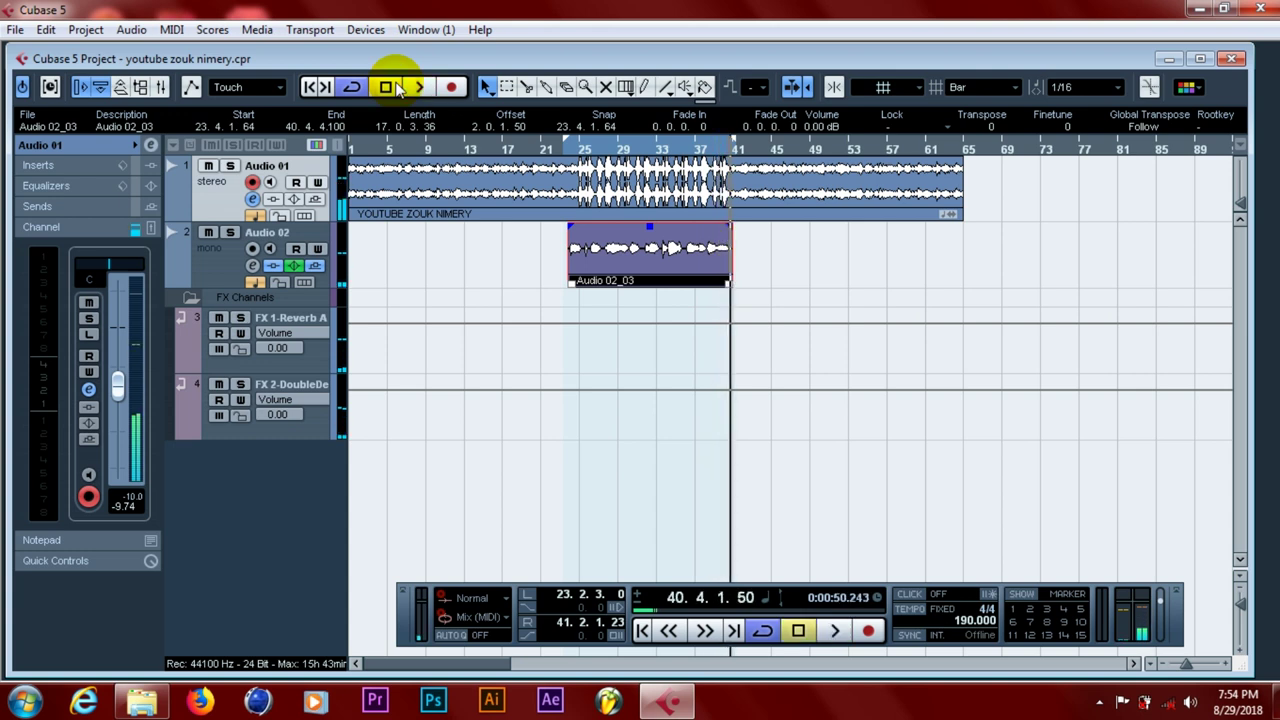
# - Save the project and select the Audio 02 vocal track
pyautogui.click(15, 29)
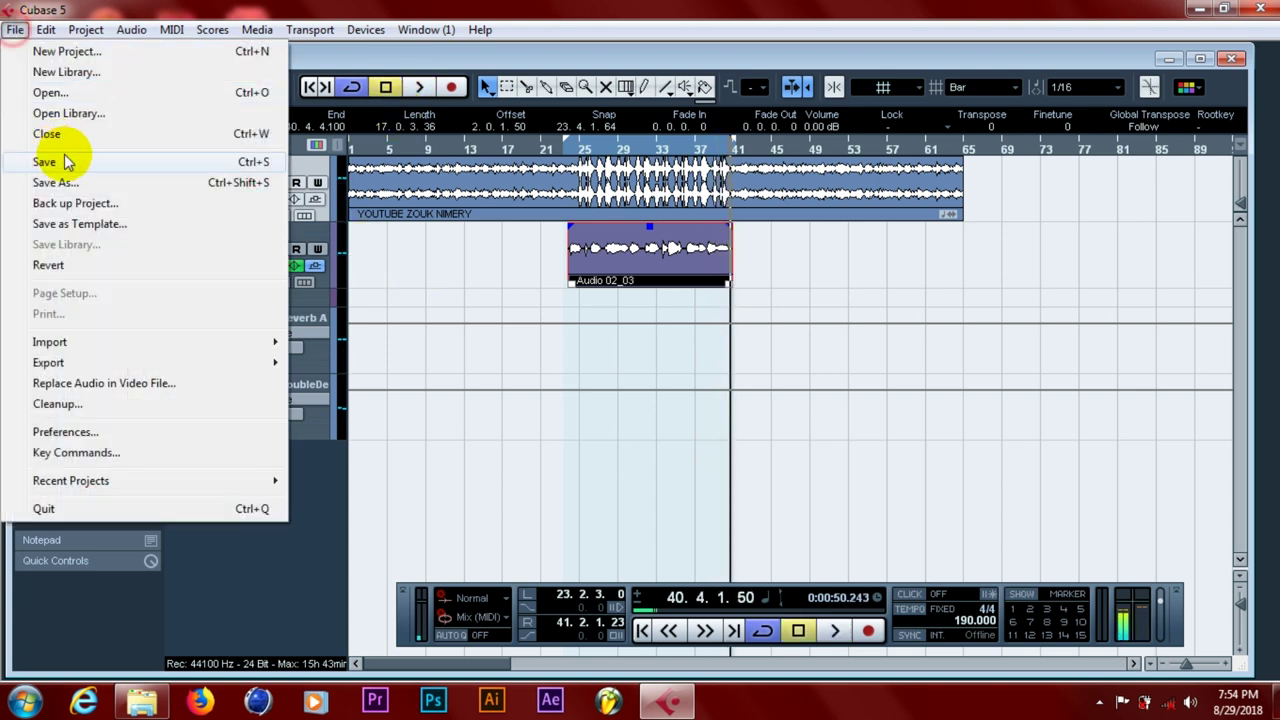
pyautogui.click(40, 166)
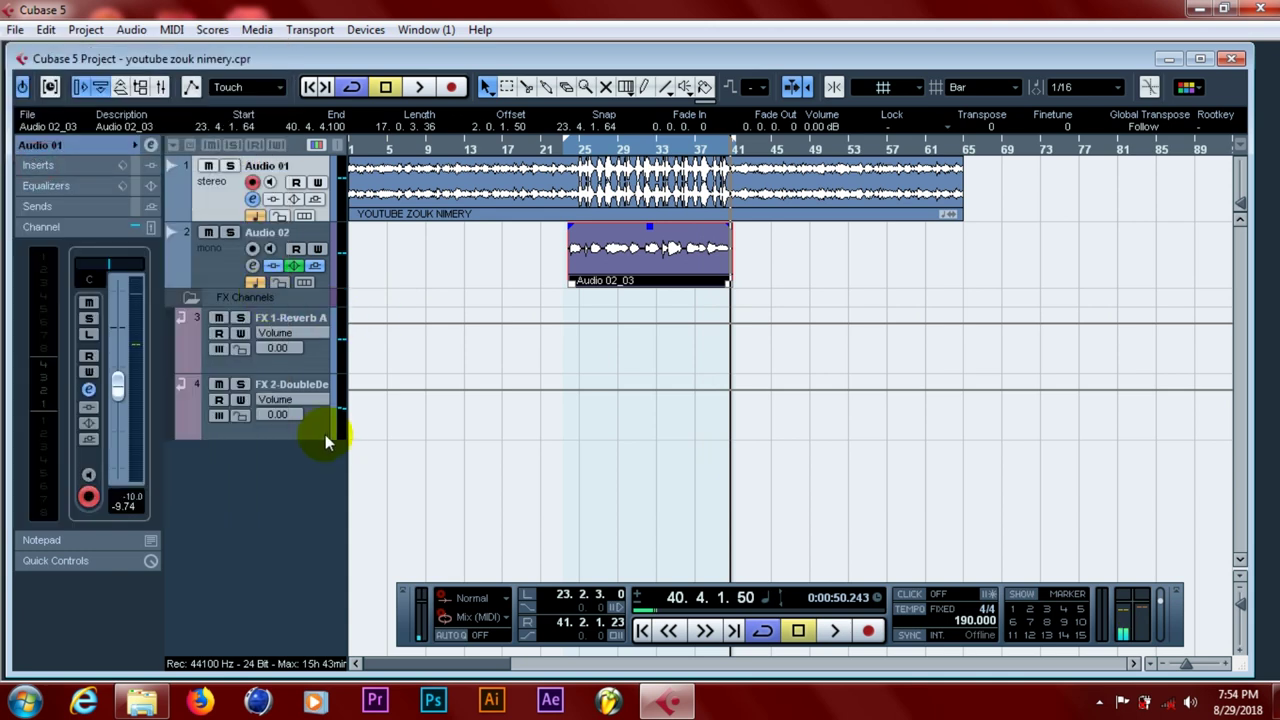
pyautogui.click(315, 370)
pyautogui.click(312, 420)
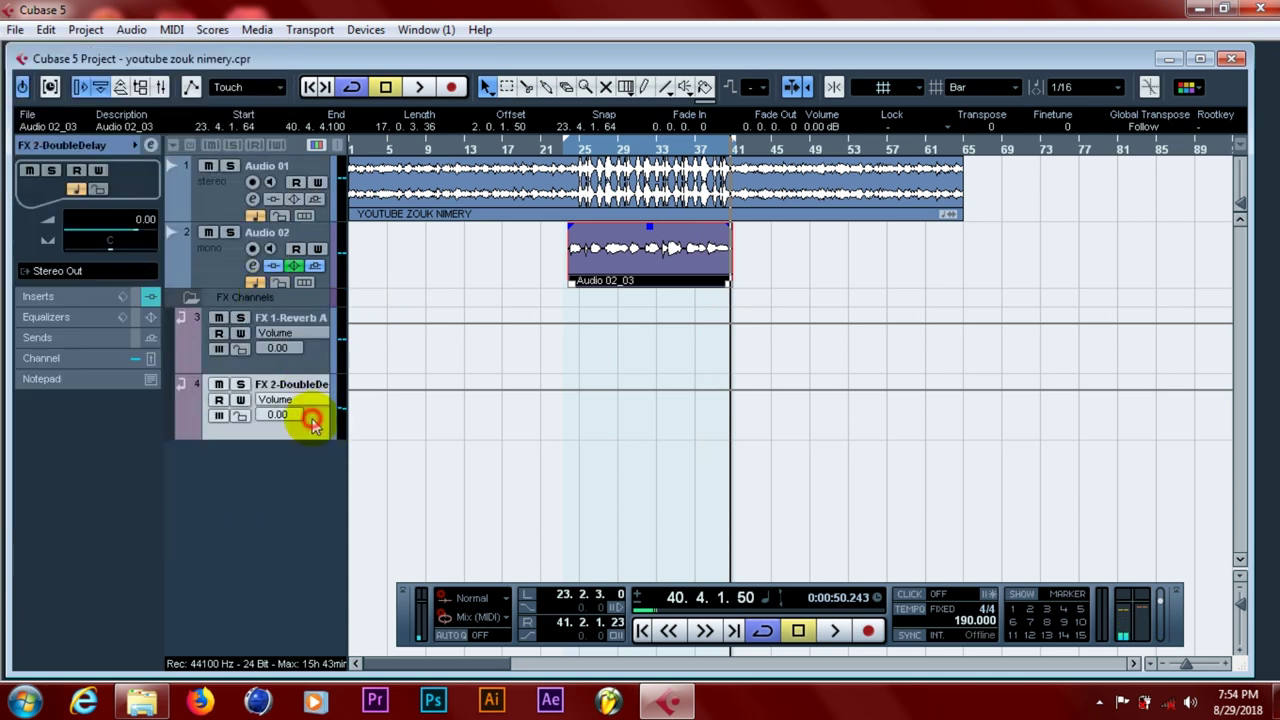
pyautogui.click(207, 265)
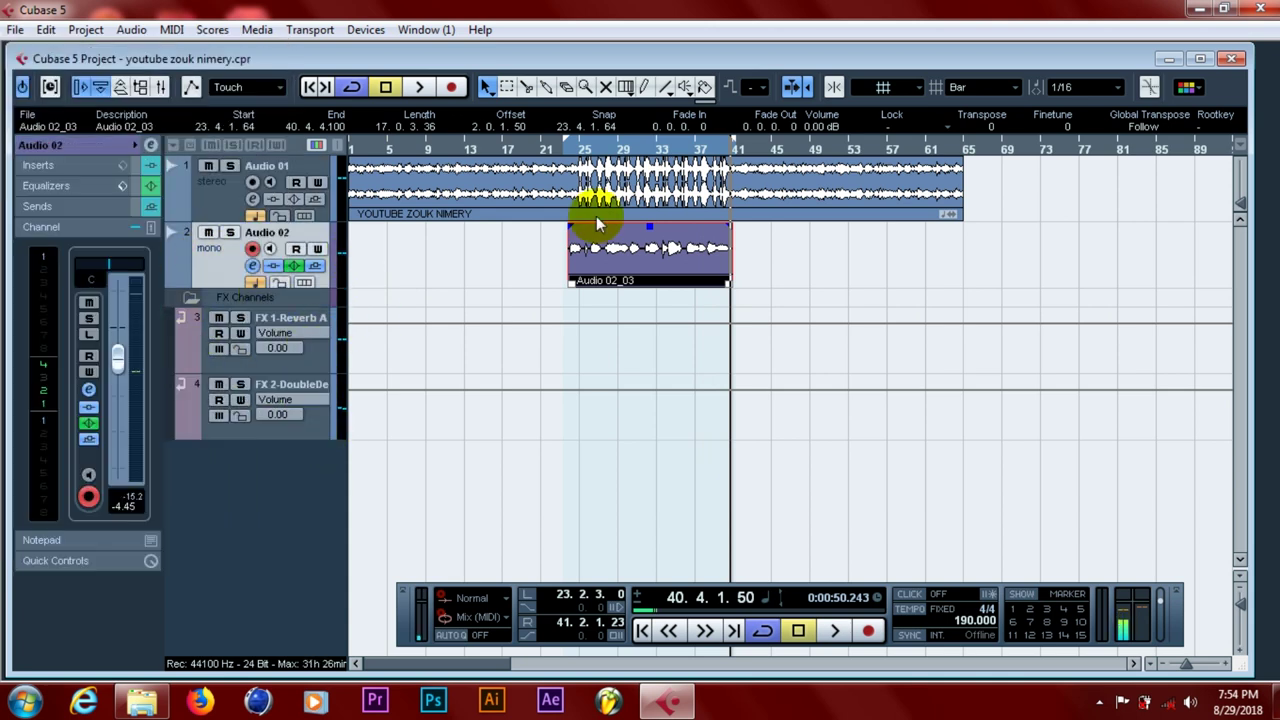
# - Place the playback cursor just before the Audio 02_03 clip and save the project with the Audio 01 track muted
pyautogui.click(567, 150)
pyautogui.press('h')
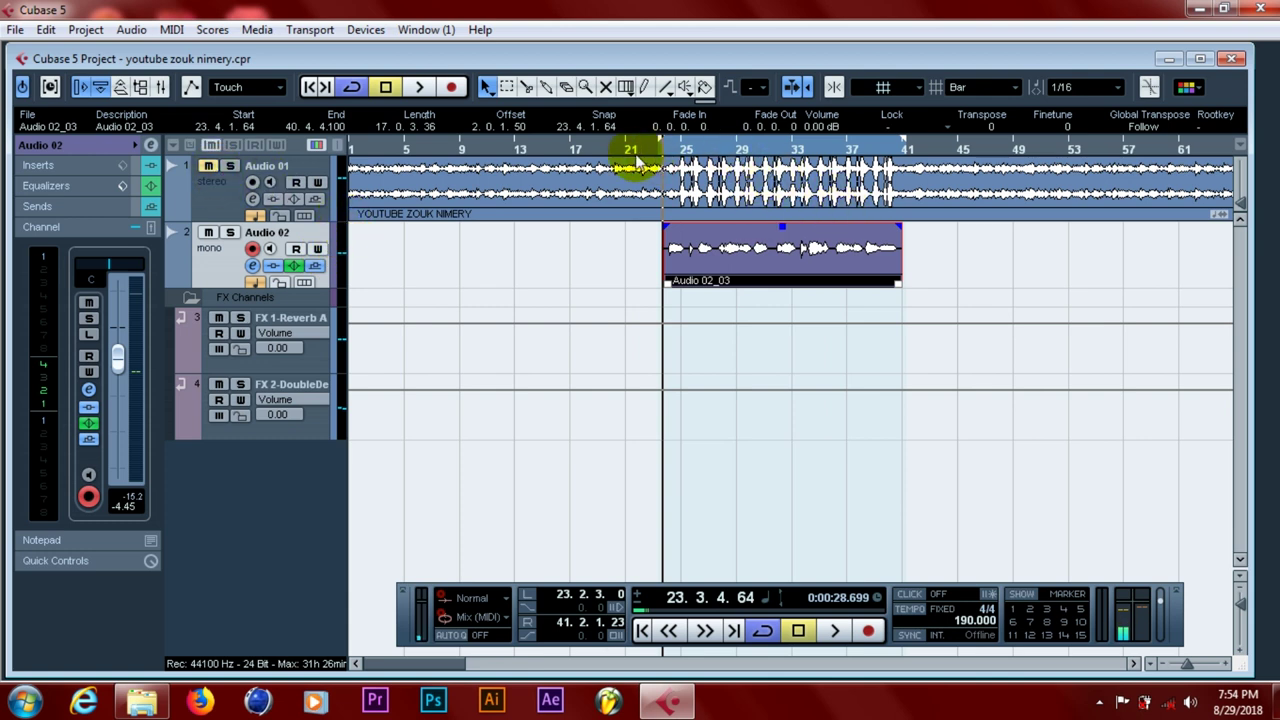
pyautogui.click(17, 32)
pyautogui.click(42, 161)
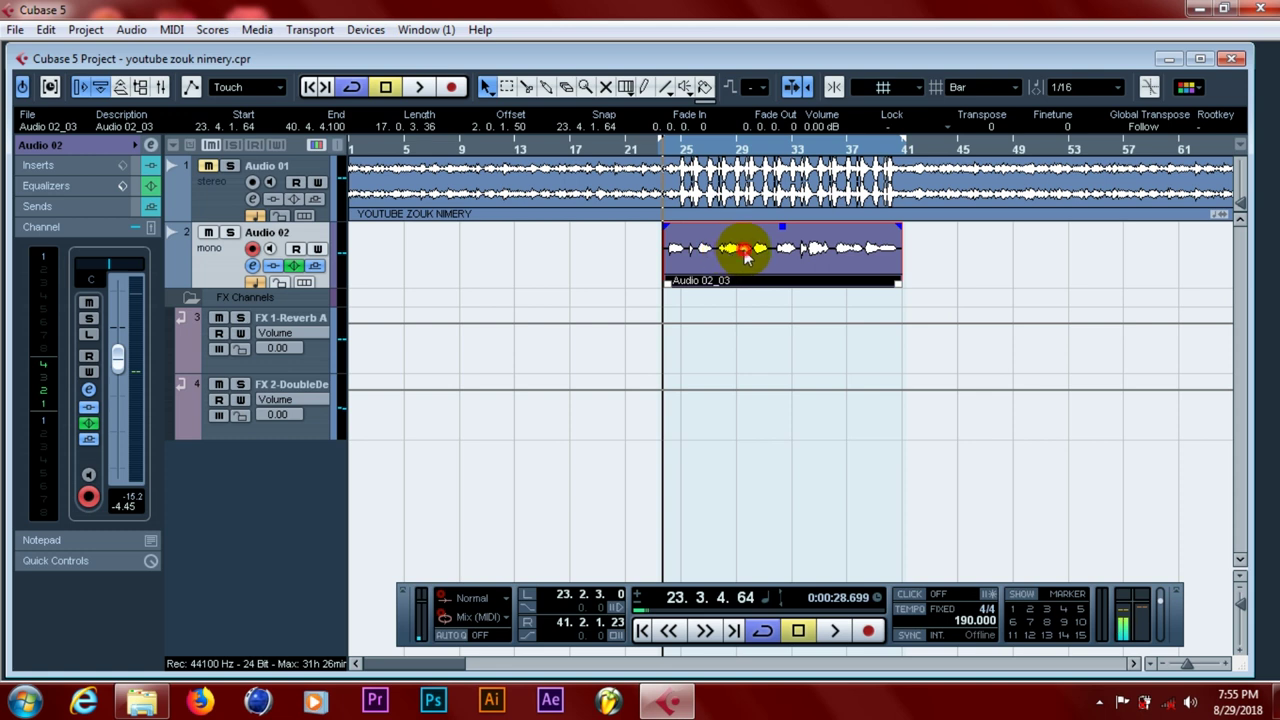
# - Collapse the VariAudio section in the Sample Editor of the Audio 02_03 clip and close the editor
pyautogui.click(482, 298)
pyautogui.click(737, 238)
pyautogui.click(752, 316)
pyautogui.click(762, 258)
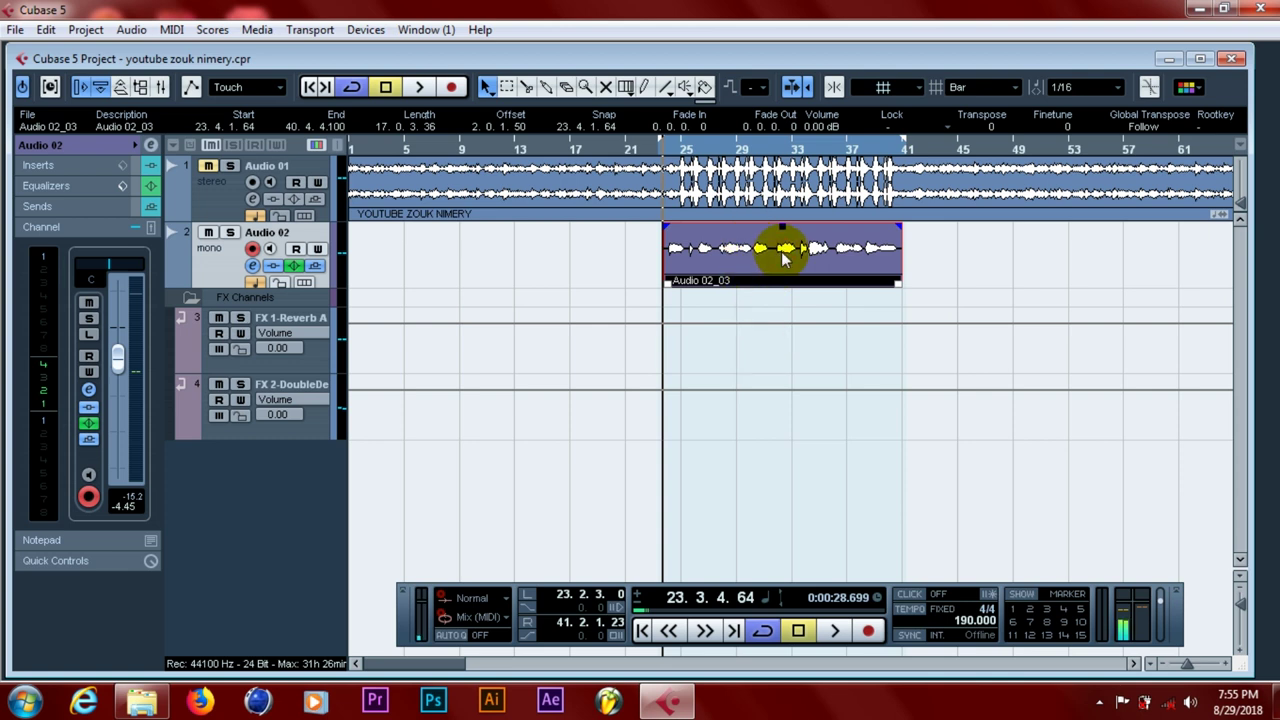
pyautogui.doubleClick(781, 251)
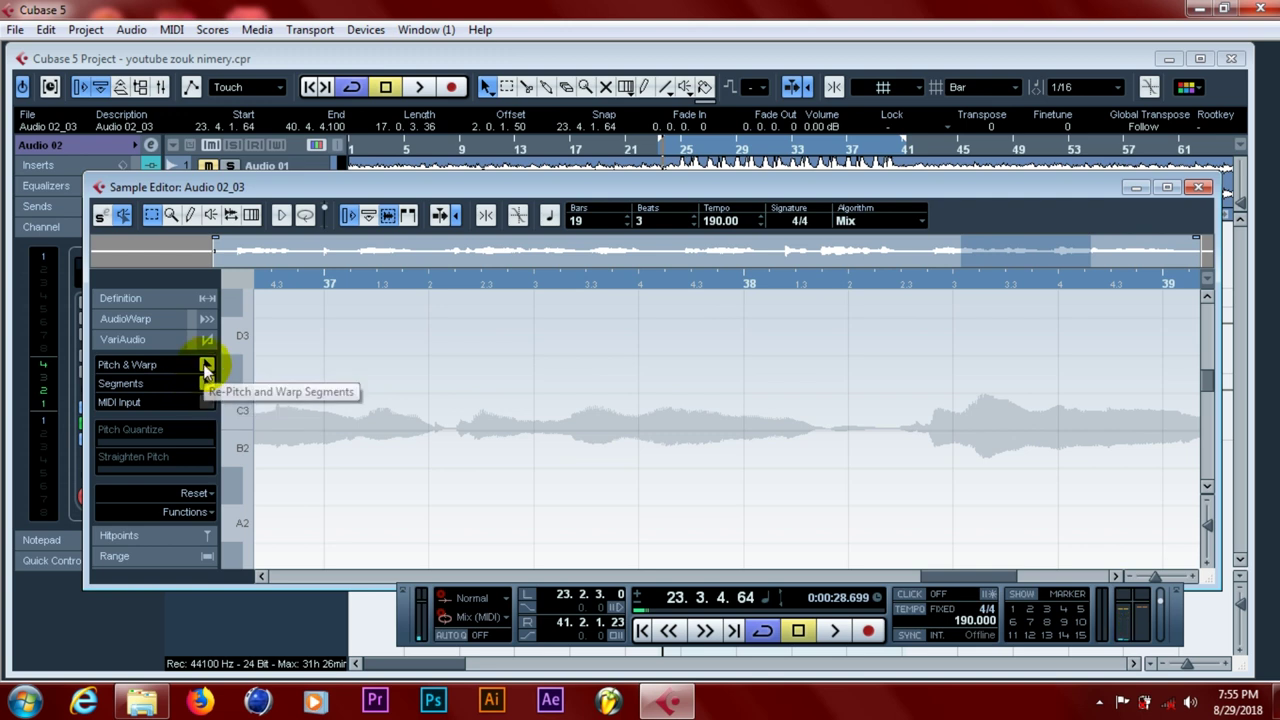
pyautogui.click(205, 342)
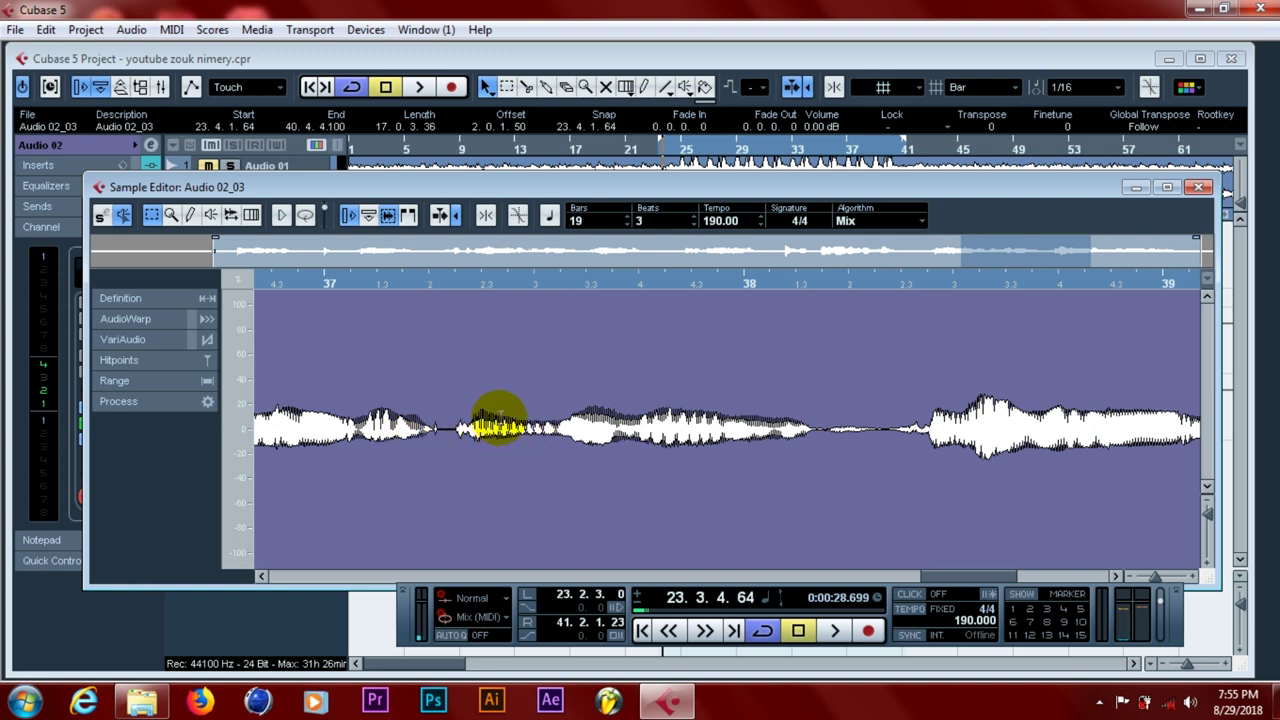
pyautogui.click(1198, 187)
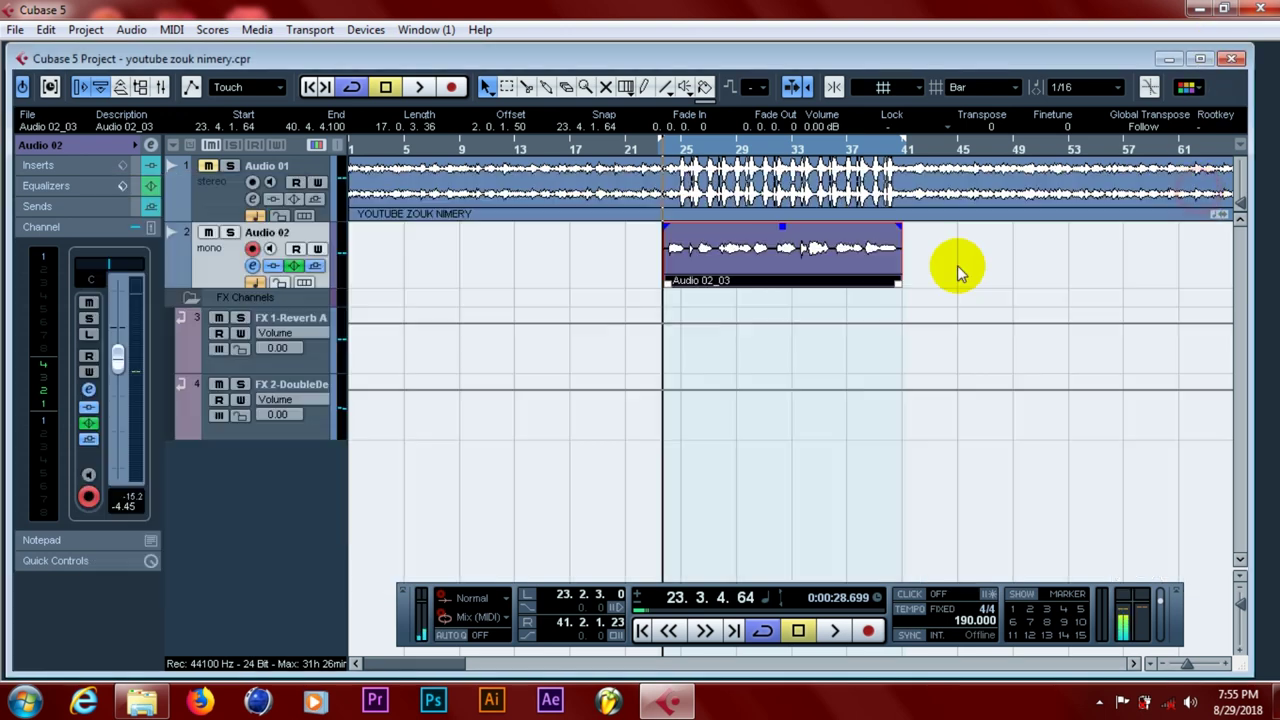
# - Open the Audio 02_03 clip in the Sample Editor at its first vocal phrase, around bars 24 to 26
pyautogui.doubleClick(790, 252)
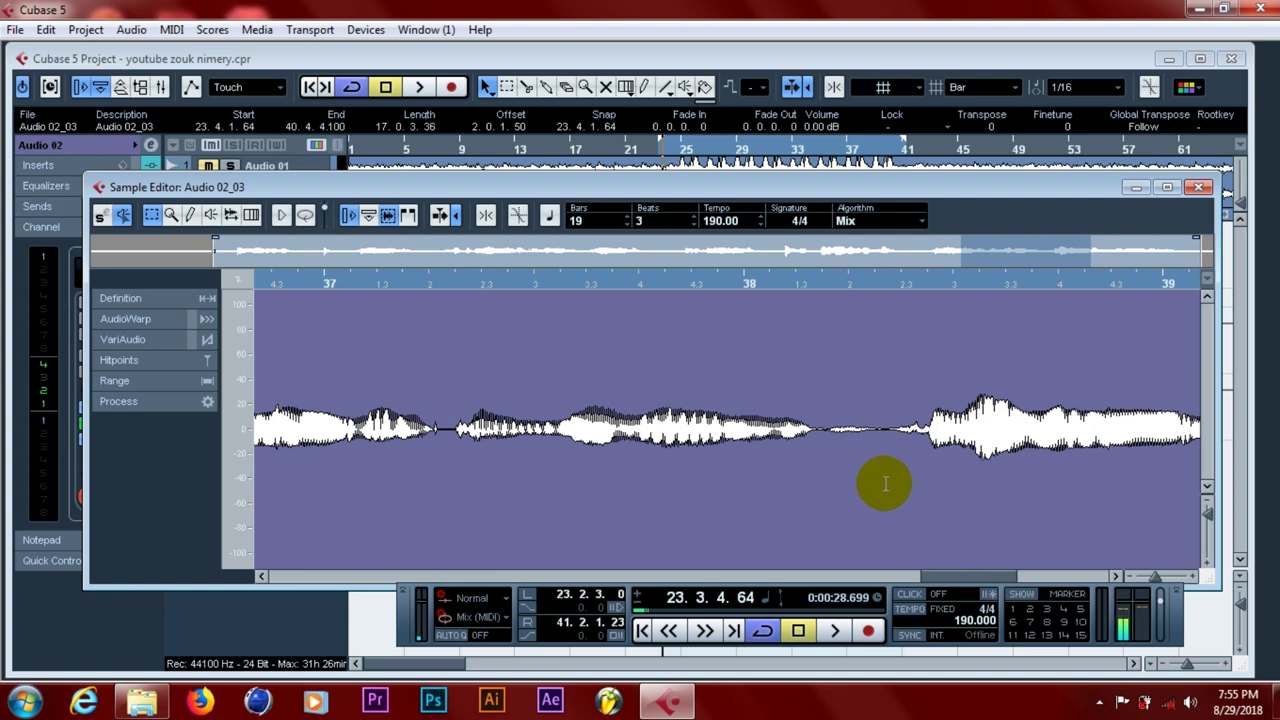
pyautogui.moveTo(943, 577)
pyautogui.mouseDown()
pyautogui.moveTo(904, 575)
pyautogui.moveTo(918, 576)
pyautogui.mouseUp()
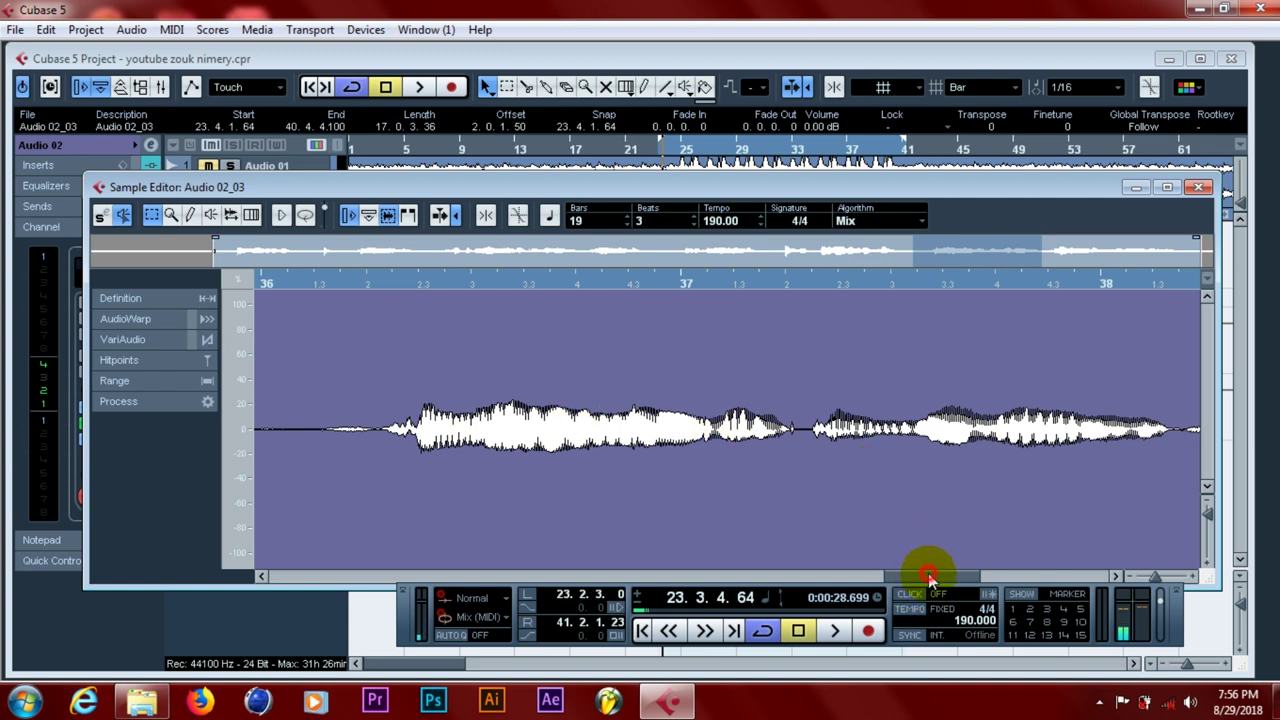
pyautogui.moveTo(928, 577); pyautogui.dragTo(463, 637)
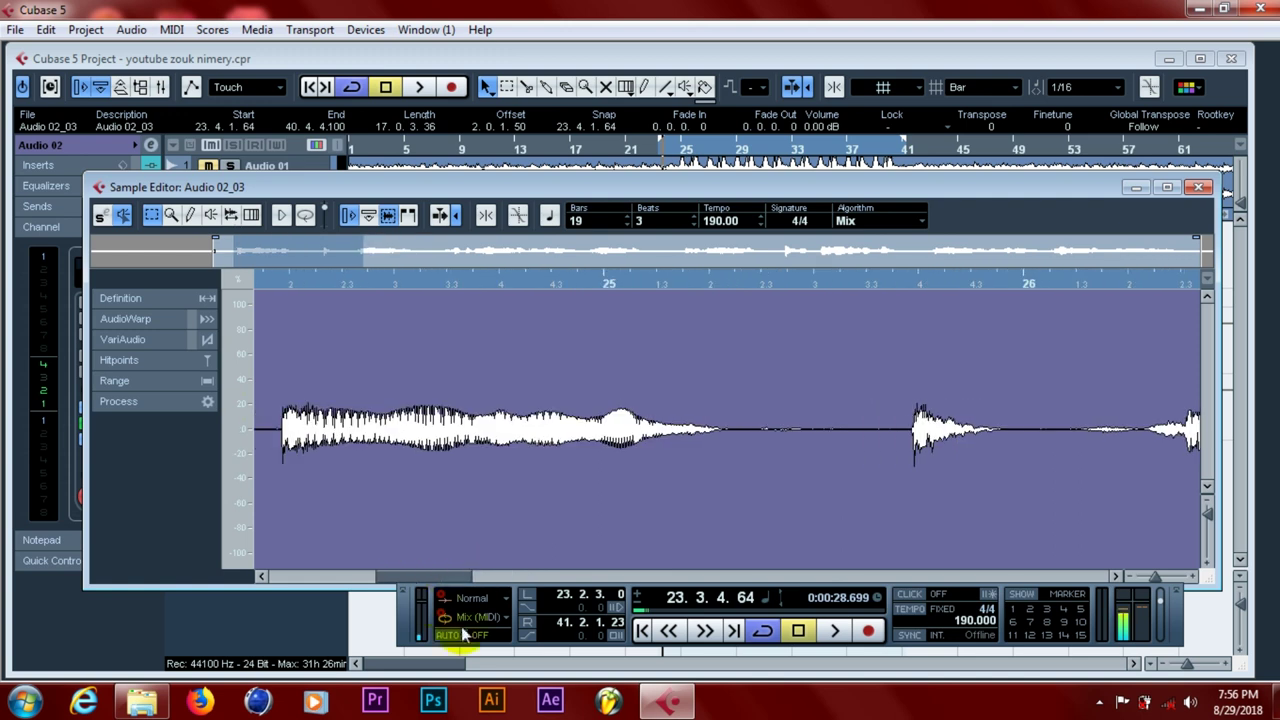
pyautogui.moveTo(445, 583)
pyautogui.mouseDown()
pyautogui.moveTo(375, 580)
pyautogui.moveTo(434, 591)
pyautogui.mouseUp()
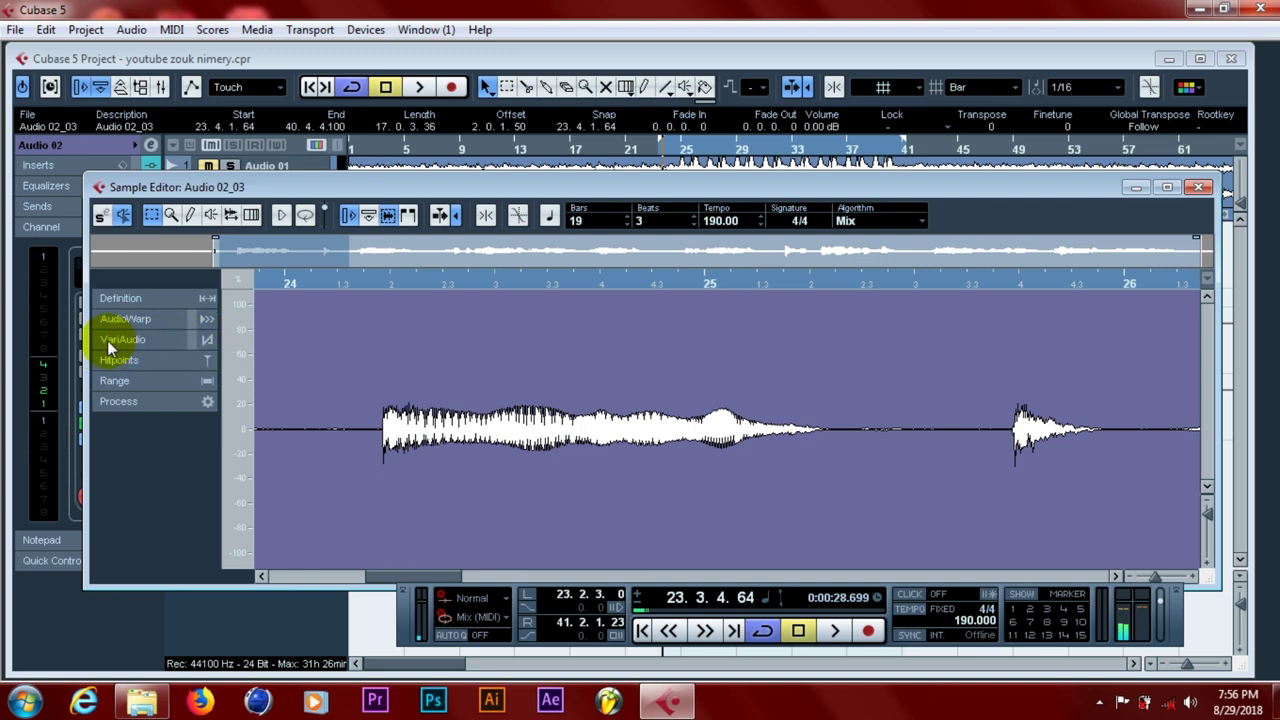
# - Open VariAudio for the Audio 02_03 clip and detect its vocal pitch segments with Pitch & Warp
pyautogui.click(207, 340)
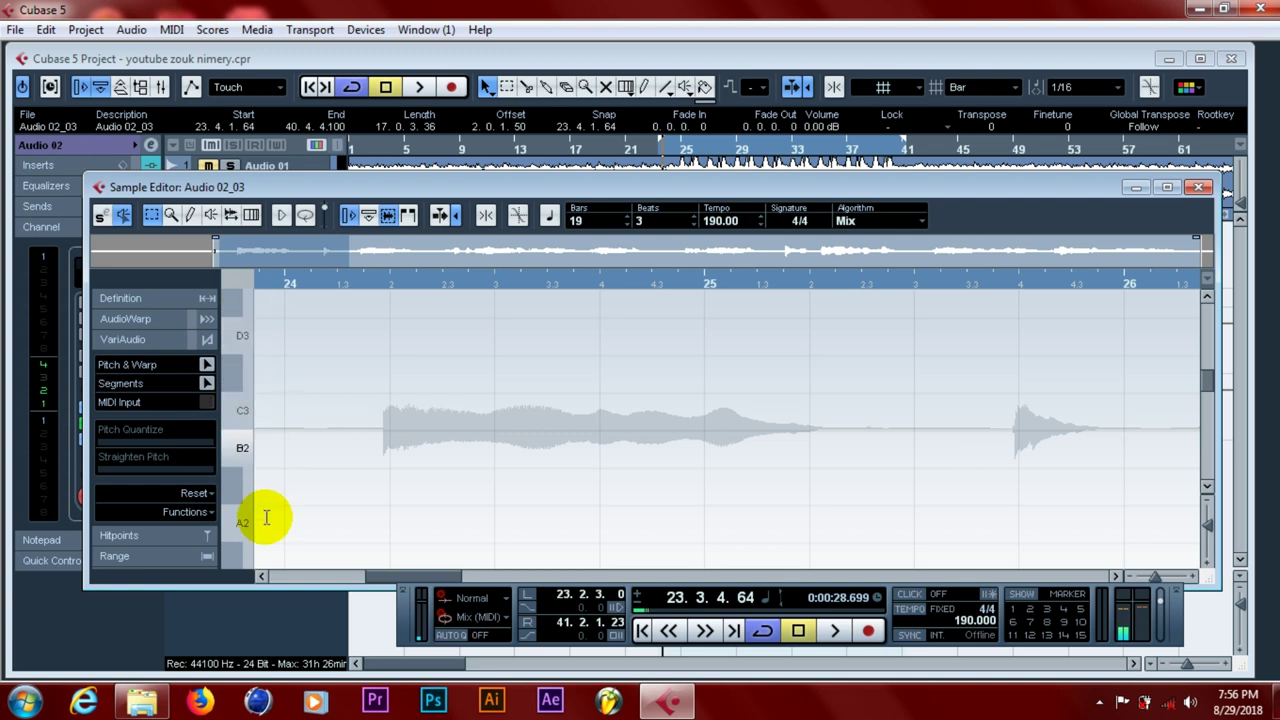
pyautogui.click(208, 364)
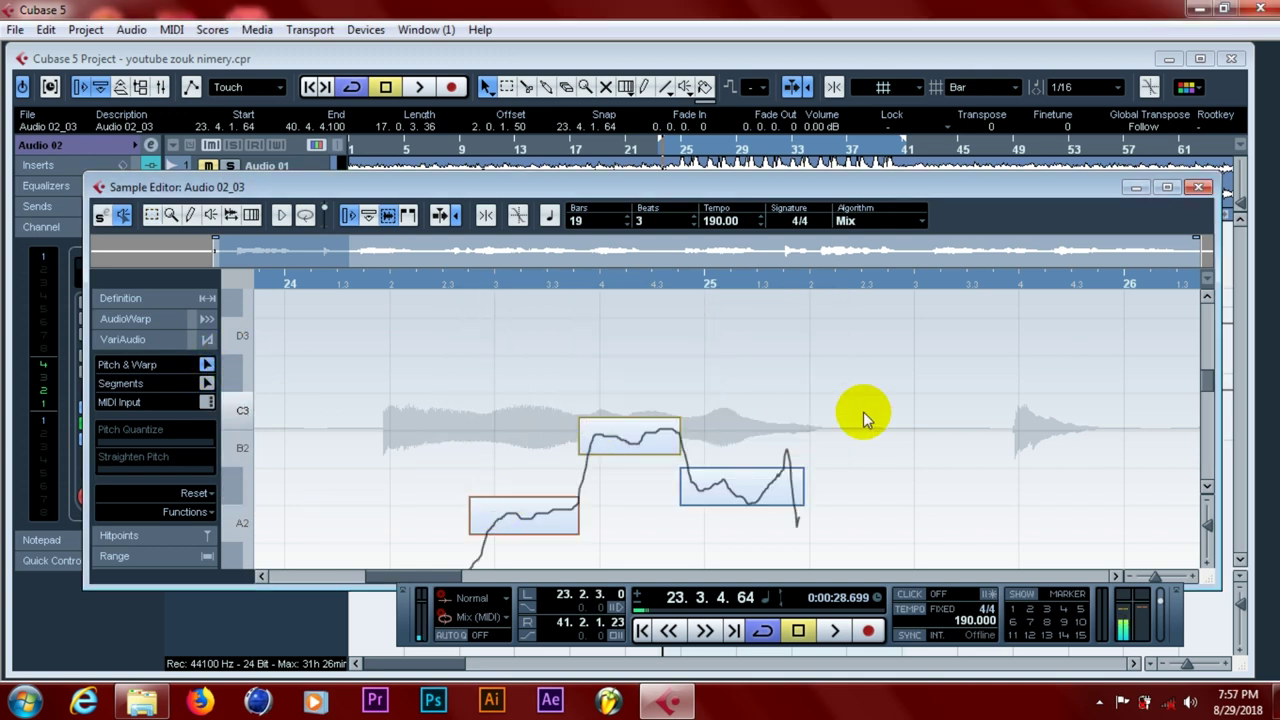
pyautogui.moveTo(1206, 376); pyautogui.dragTo(1228, 390)
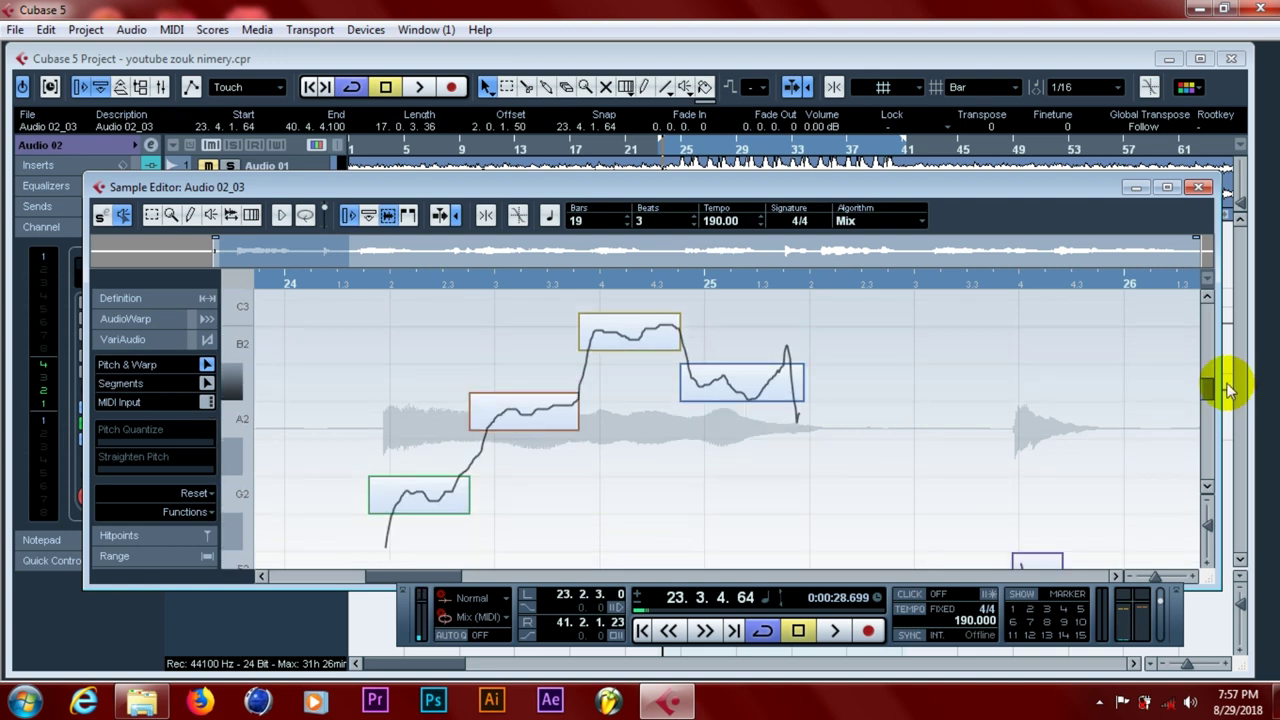
pyautogui.click(206, 366)
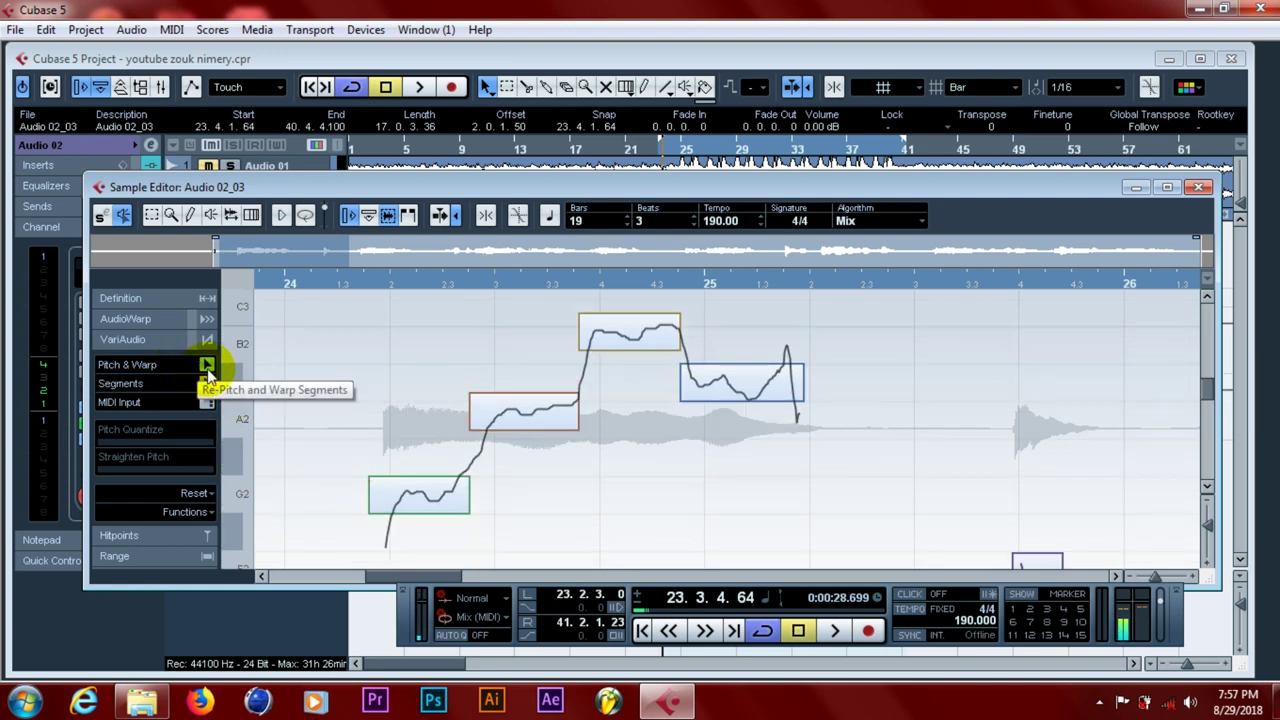
# - Undo the pitch segment detection, collapse the VariAudio section and close the Sample Editor
pyautogui.click(45, 29)
pyautogui.click(63, 50)
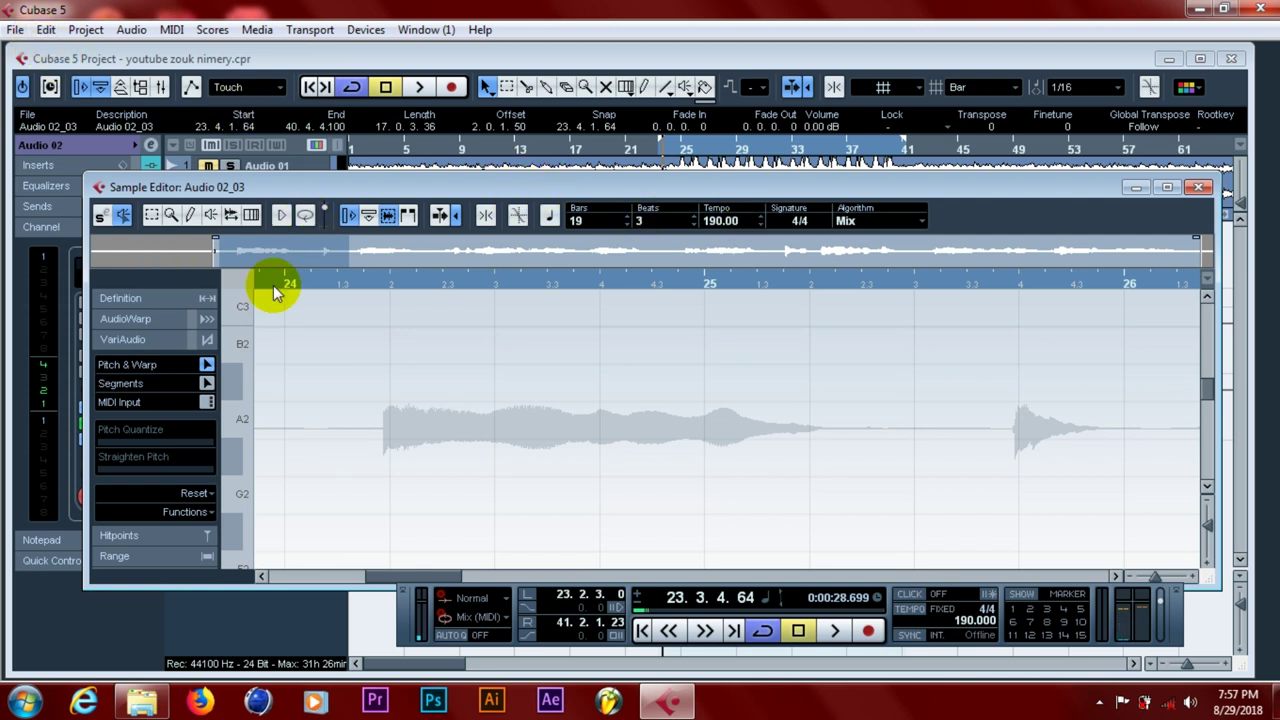
pyautogui.click(205, 340)
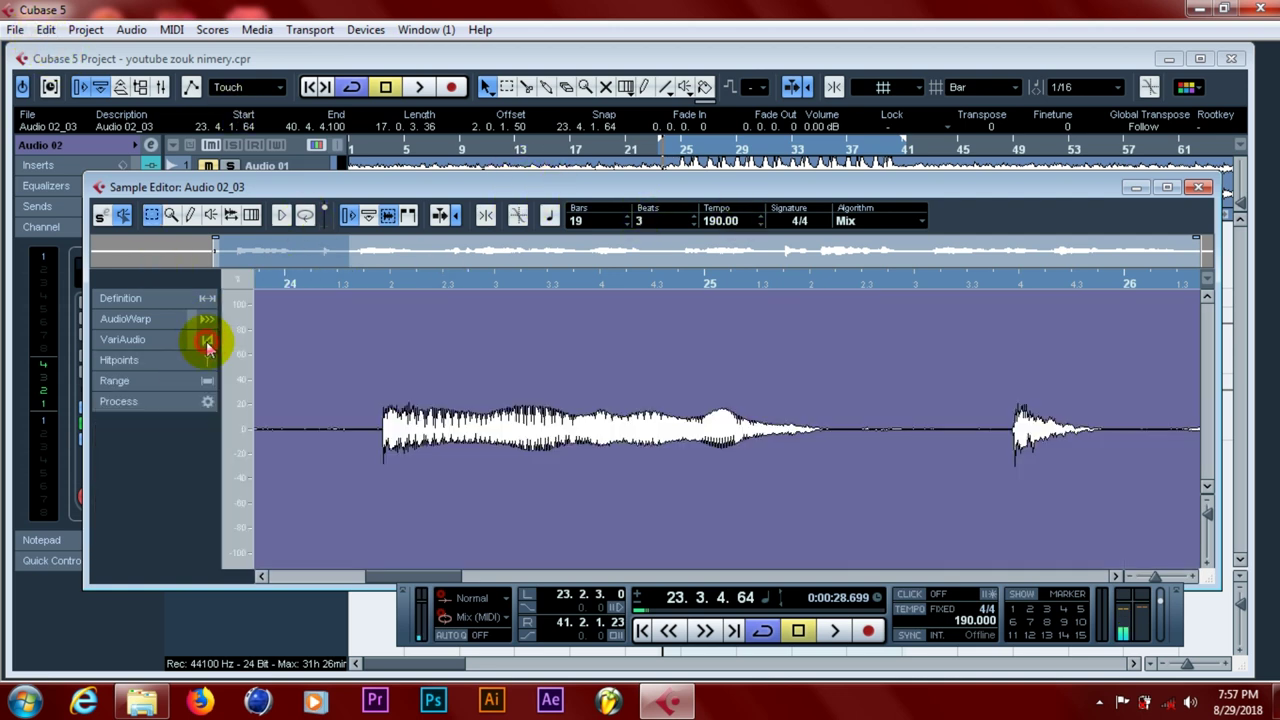
pyautogui.click(1199, 189)
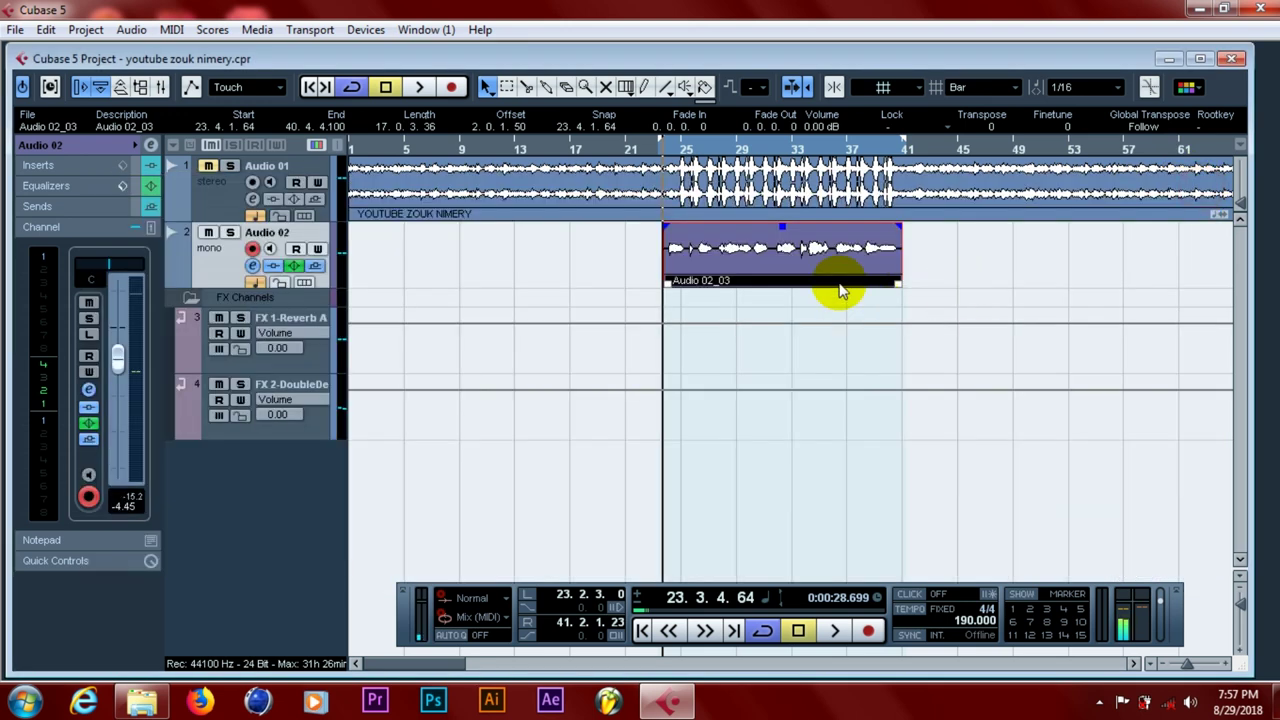
# - Reopen the Audio 02_03 clip in the Sample Editor and analyse its pitch segments with VariAudio's Pitch & Warp mode
pyautogui.doubleClick(793, 250)
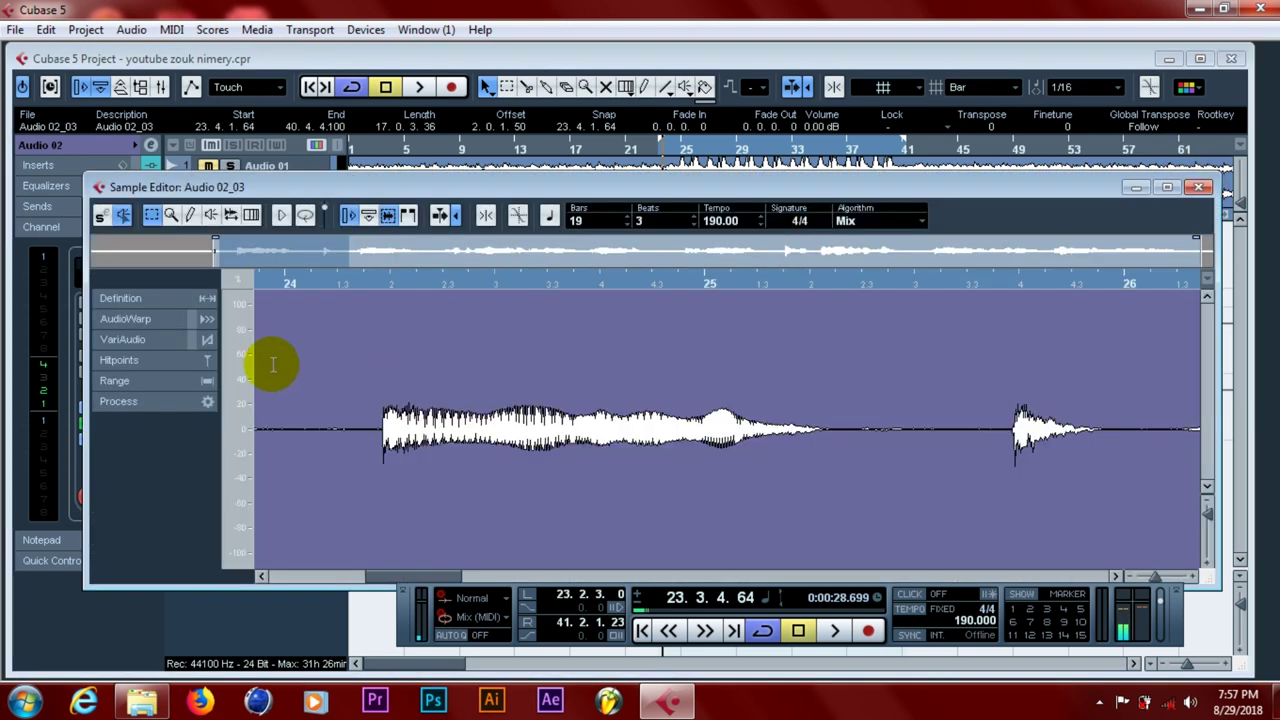
pyautogui.click(206, 340)
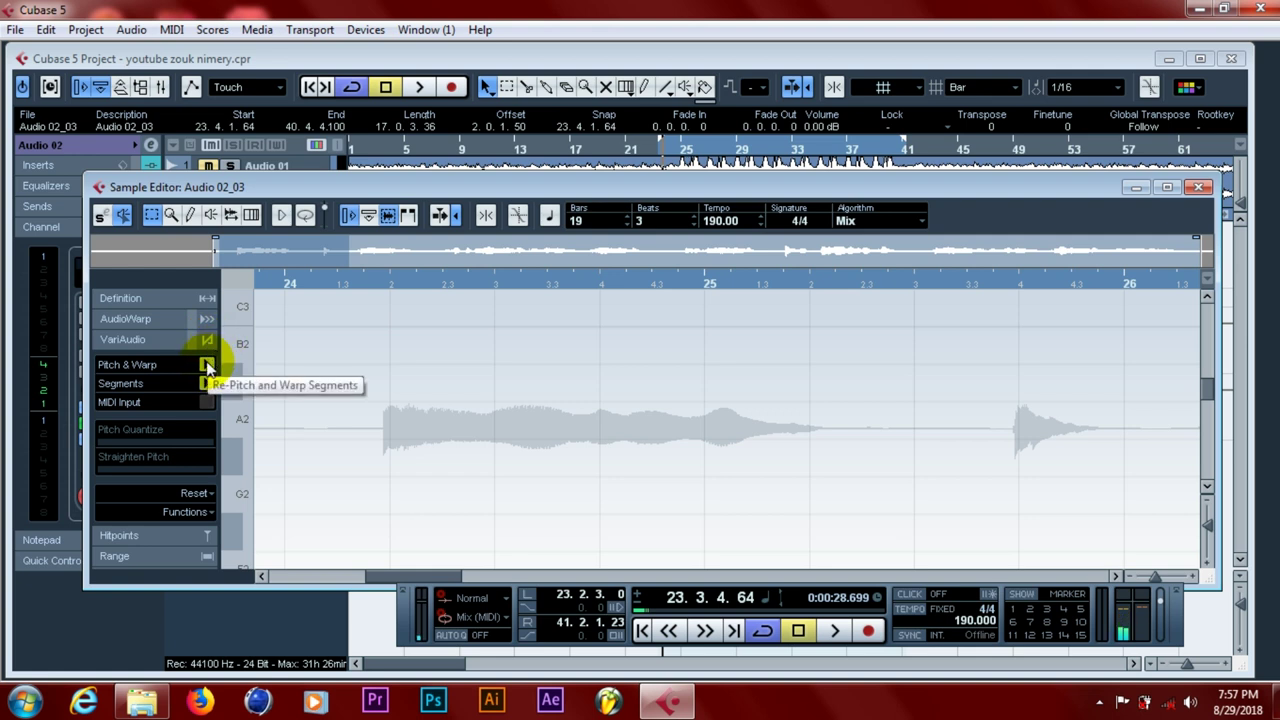
pyautogui.click(207, 366)
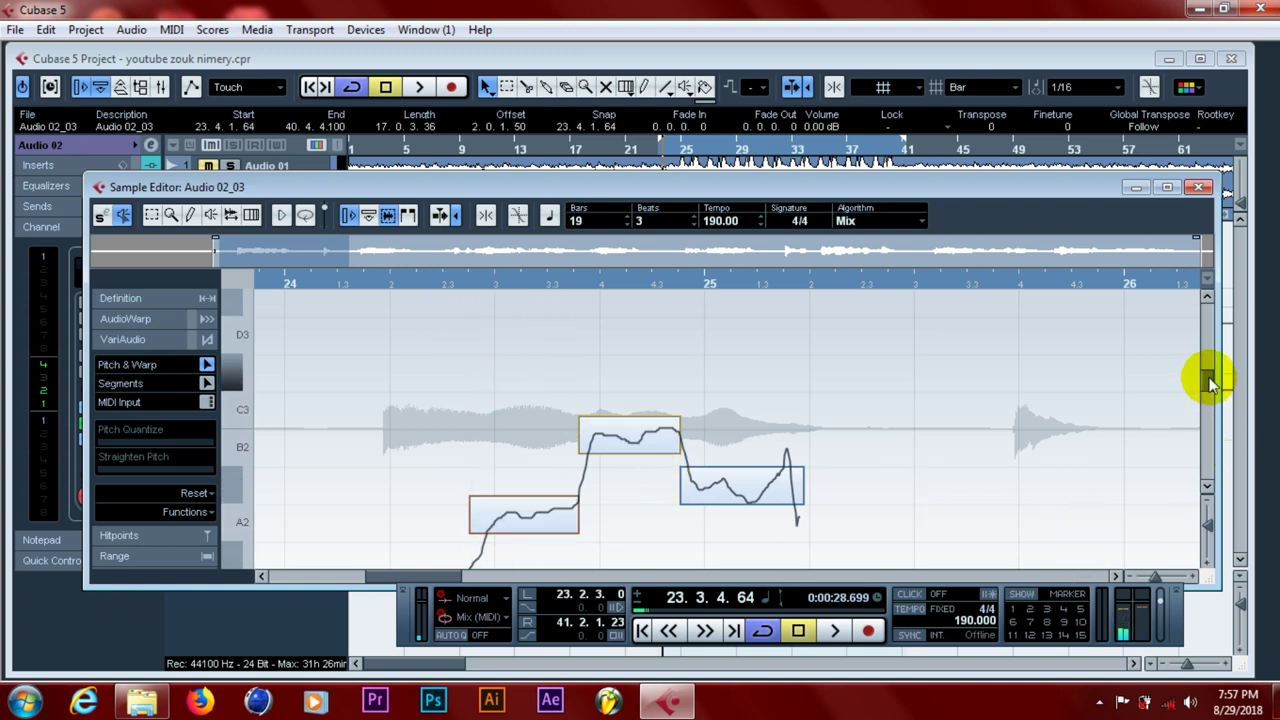
# - Play the vocal clip and examine the detected pitch segments around bars 24 to 26
pyautogui.press('space')
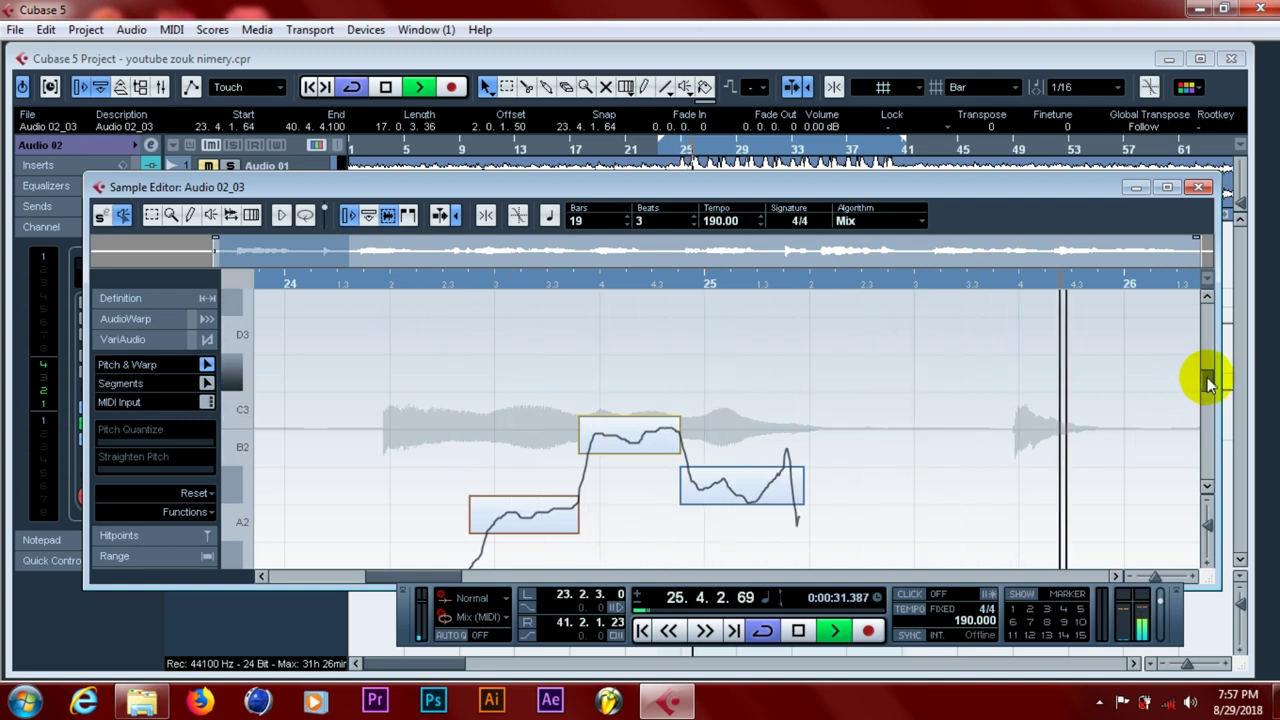
pyautogui.moveTo(1203, 376)
pyautogui.mouseDown()
pyautogui.moveTo(1210, 392)
pyautogui.moveTo(1208, 364)
pyautogui.moveTo(1215, 395)
pyautogui.mouseUp()
pyautogui.moveTo(1215, 393)
pyautogui.mouseDown()
pyautogui.moveTo(1216, 405)
pyautogui.moveTo(1222, 390)
pyautogui.mouseUp()
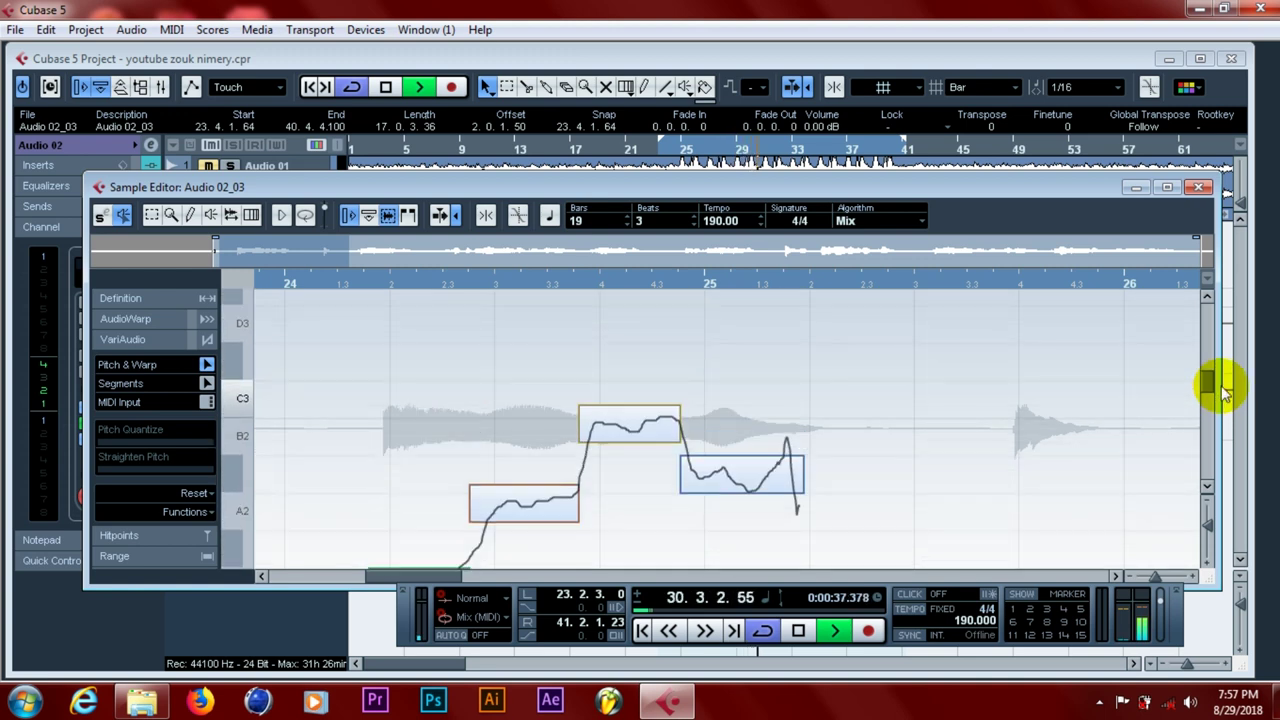
pyautogui.scroll(1, 1222, 390)
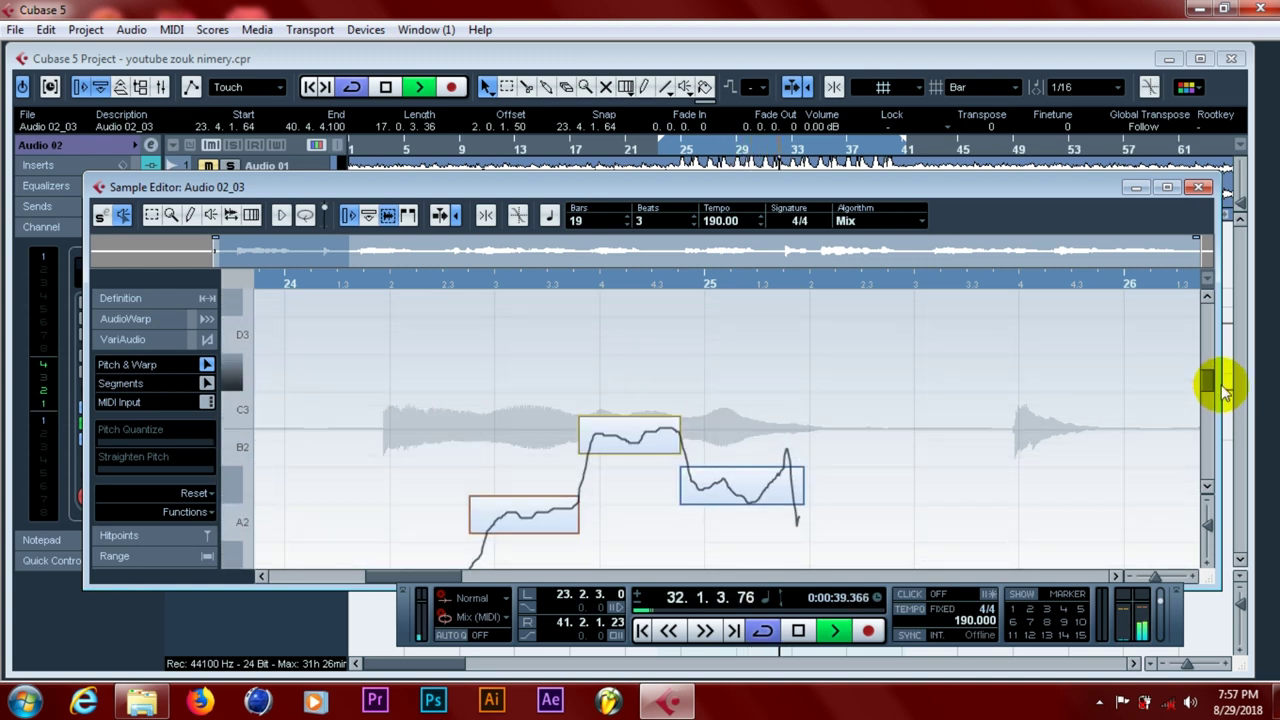
pyautogui.scroll(-2, 1222, 390)
pyautogui.scroll(2, 1225, 393)
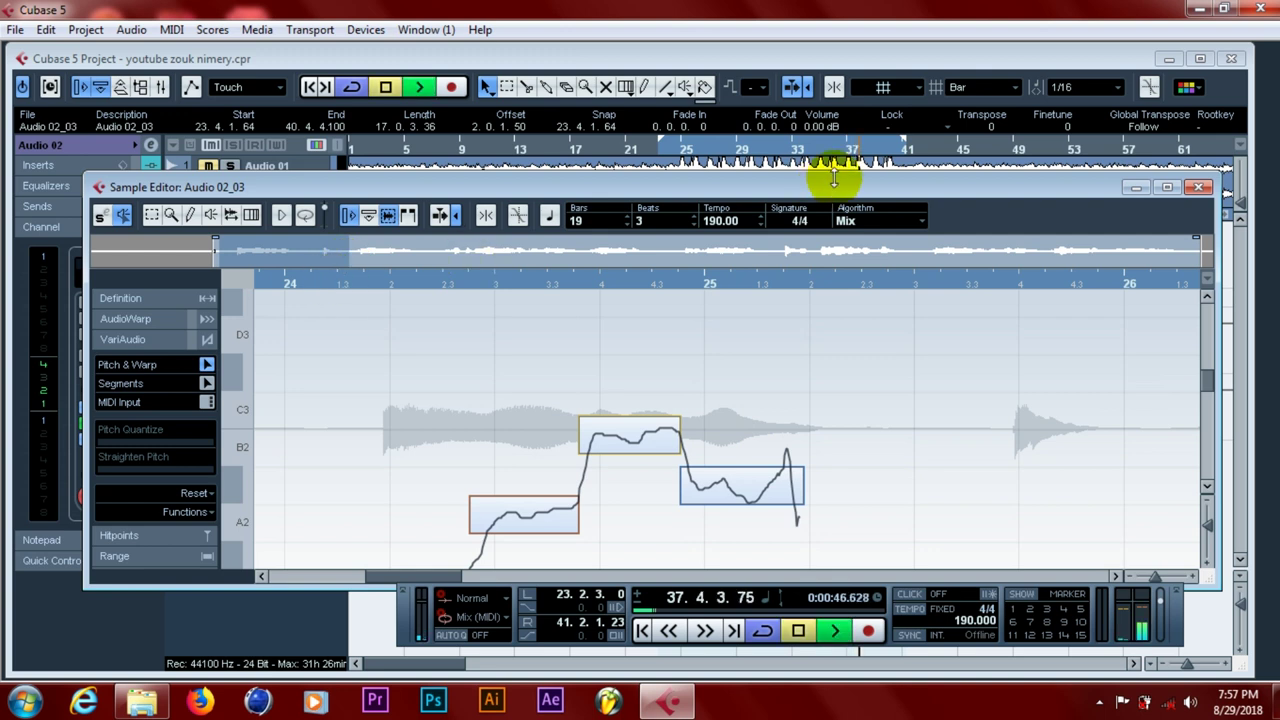
# - Restart playback near the start of the Audio 02_03 clip in the project window and reopen the clip in the Sample Editor
pyautogui.click(675, 150)
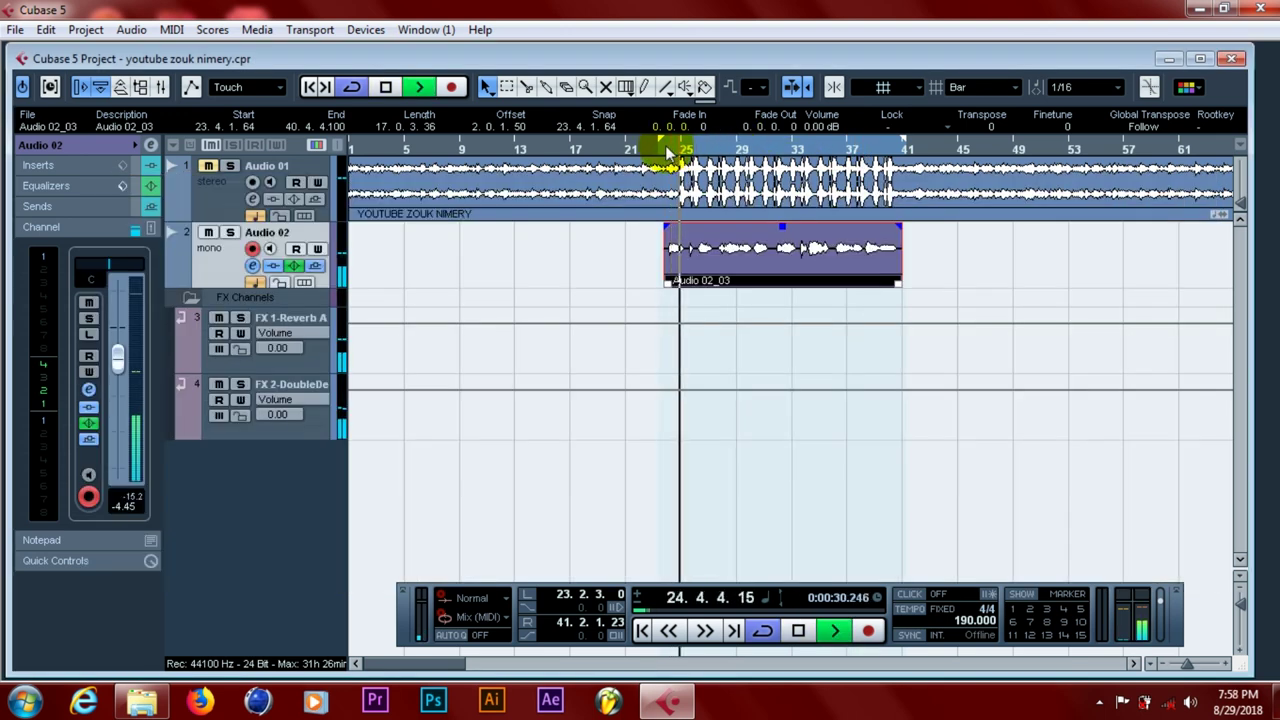
pyautogui.click(668, 149)
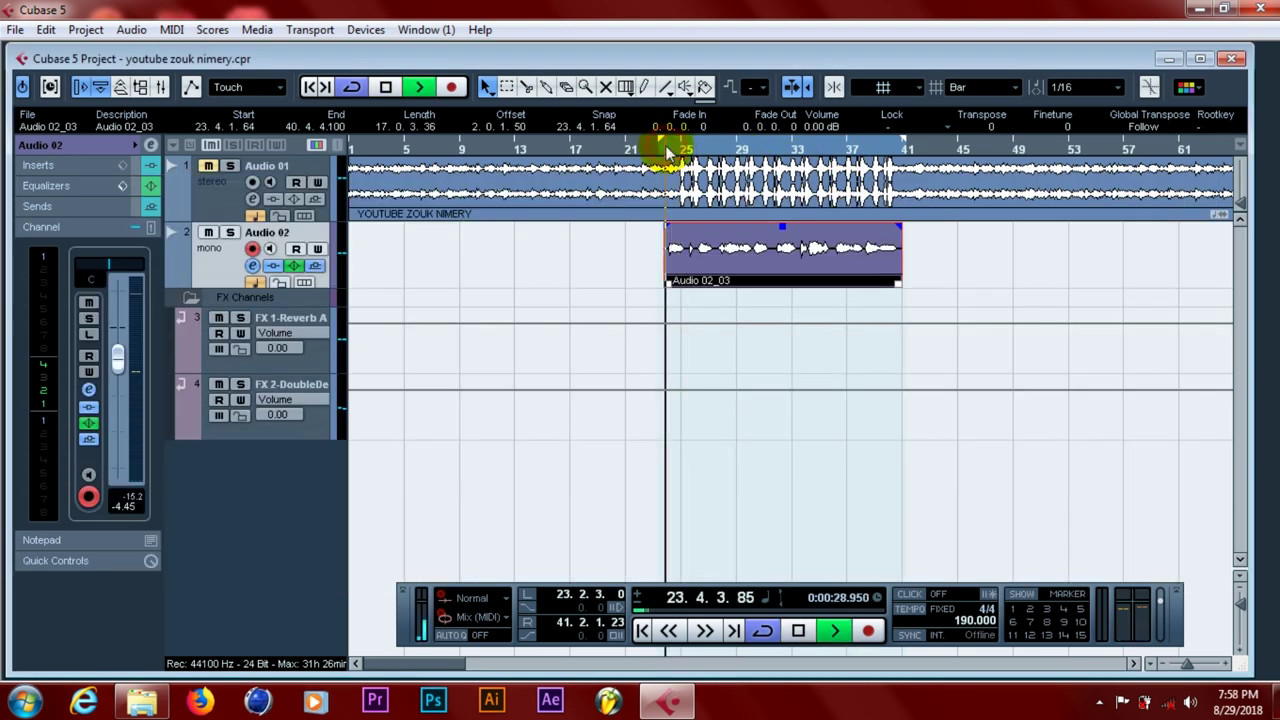
pyautogui.click(1201, 59)
pyautogui.click(1260, 31)
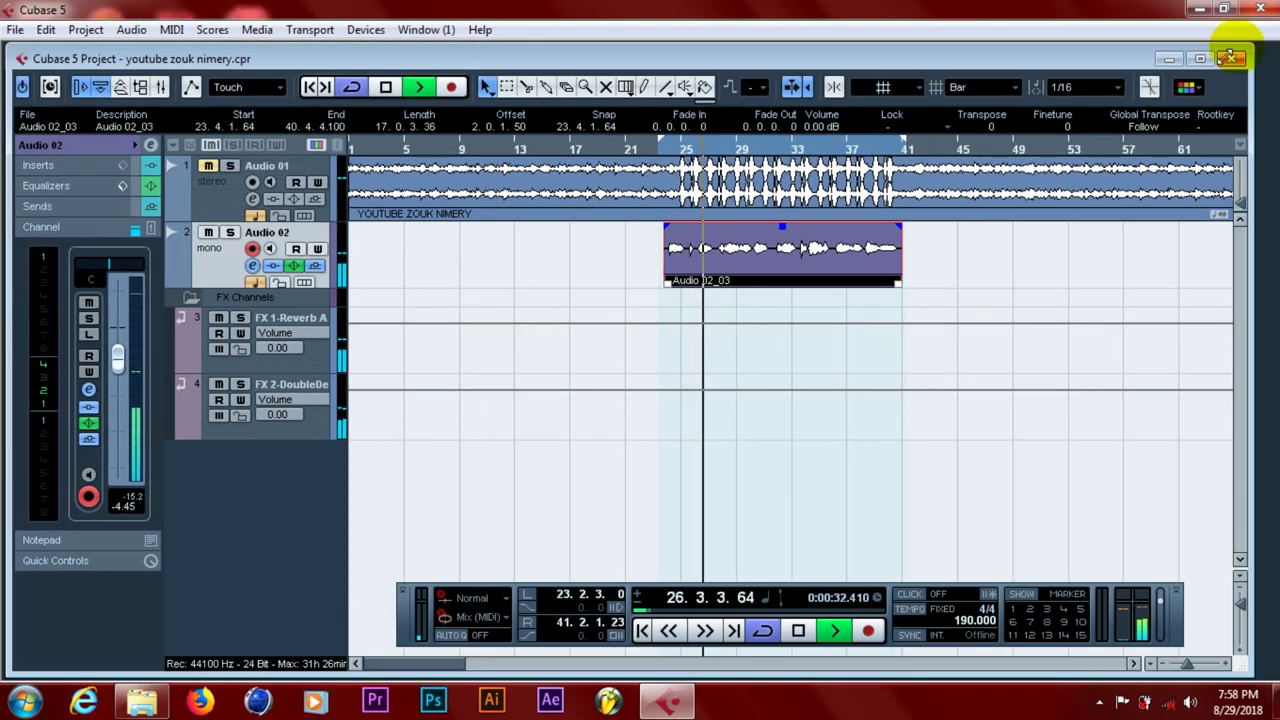
pyautogui.doubleClick(723, 263)
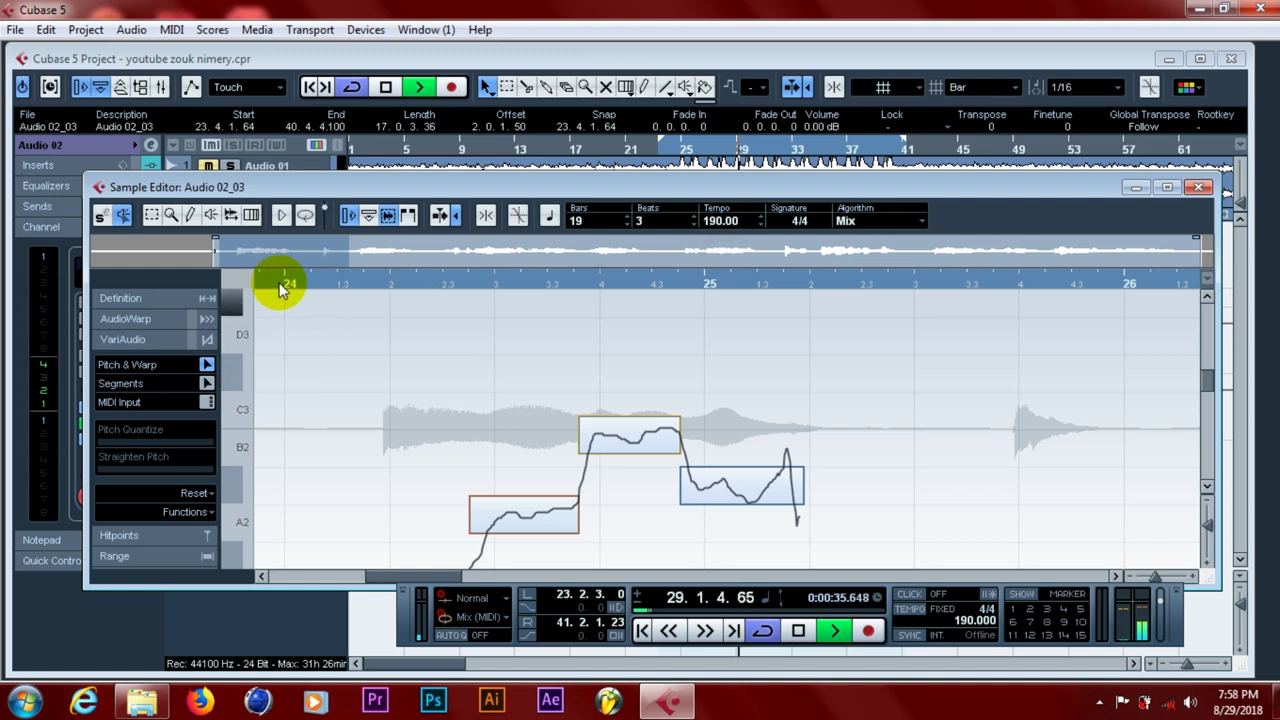
# - Play the clip from its event start in the Sample Editor, follow the segments to about bar 26, and stop playback
pyautogui.moveTo(273, 283); pyautogui.dragTo(240, 280)
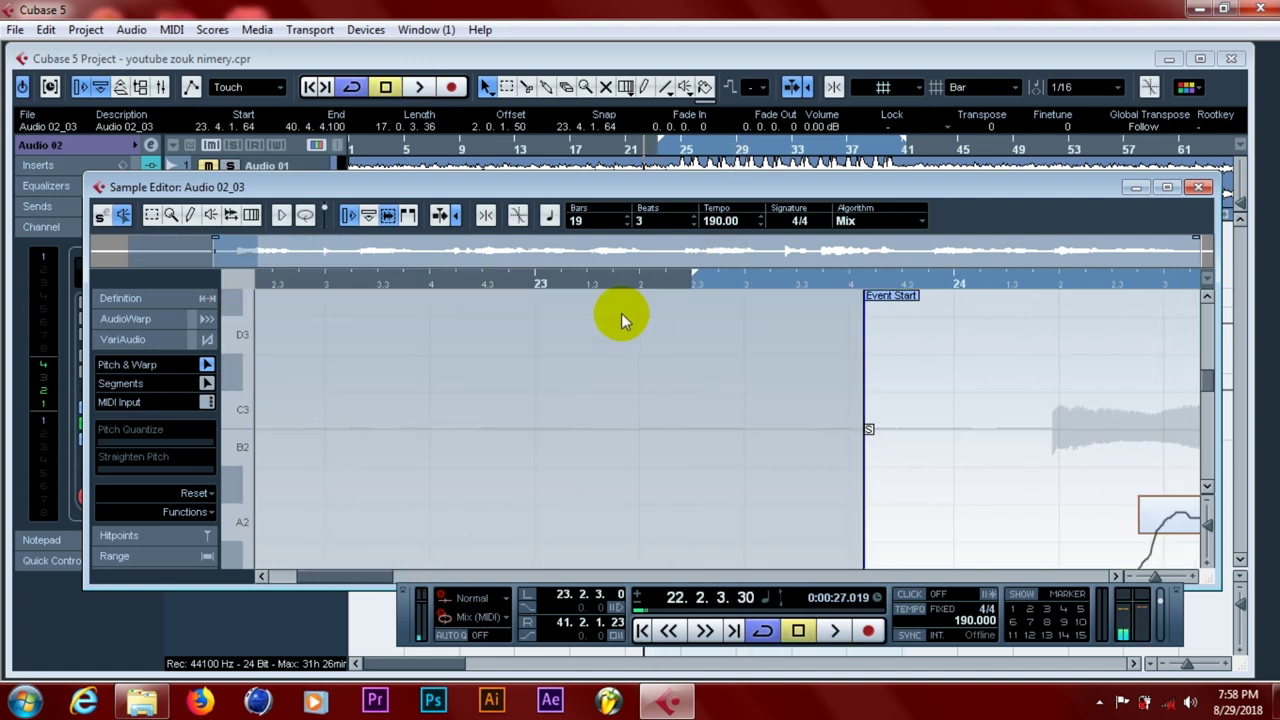
pyautogui.click(876, 284)
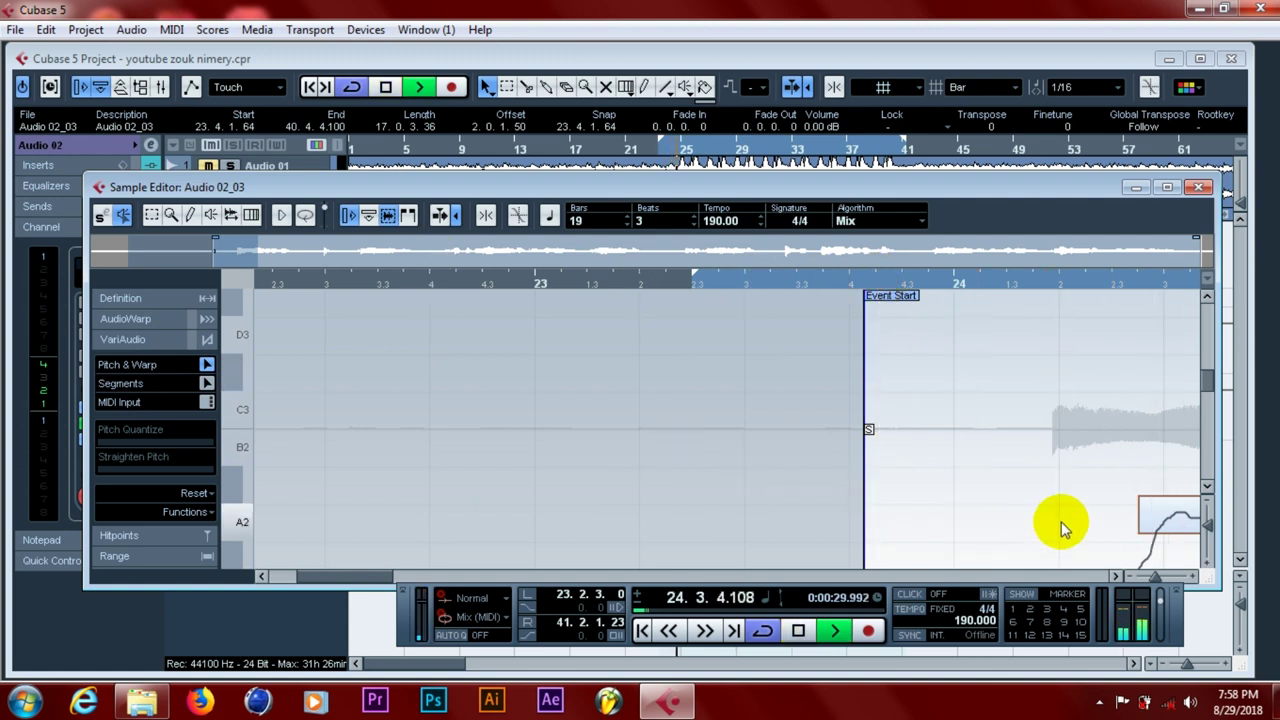
pyautogui.click(1116, 576)
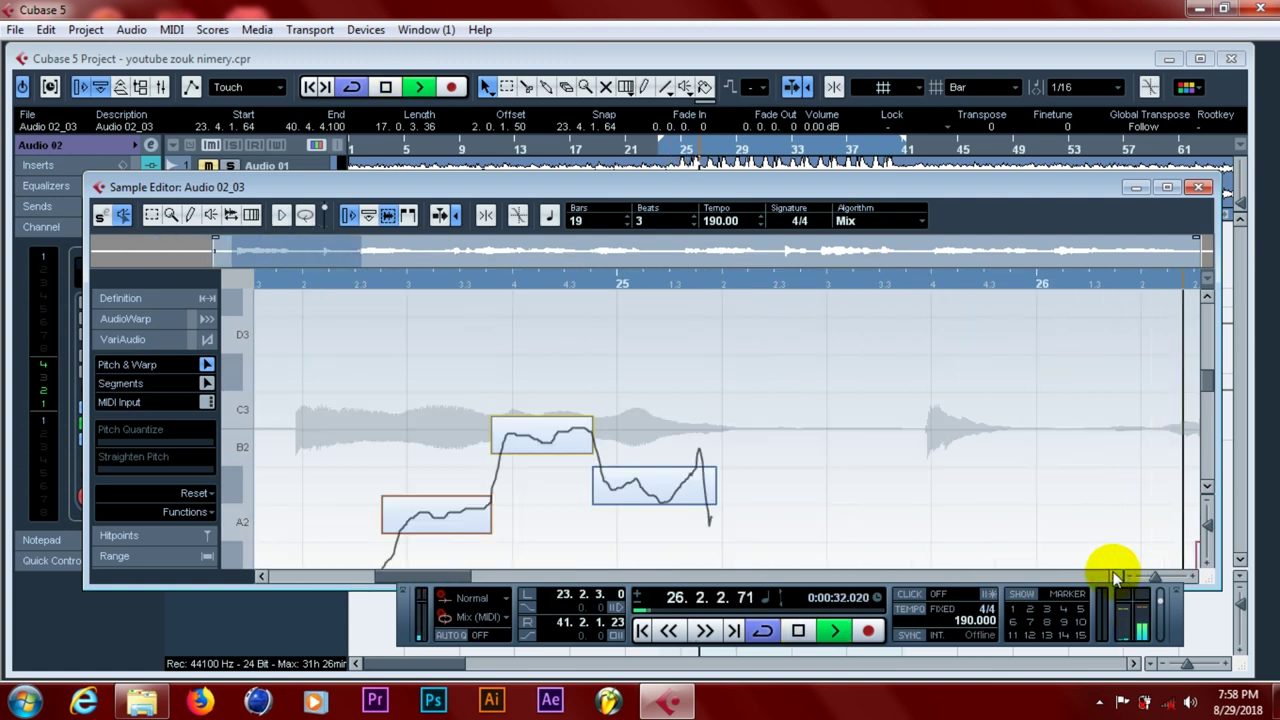
pyautogui.press('space')
# - Maximize the Sample Editor and fit the whole Audio 02_03 event, from Event Start to Event End, in the view
pyautogui.click(1170, 188)
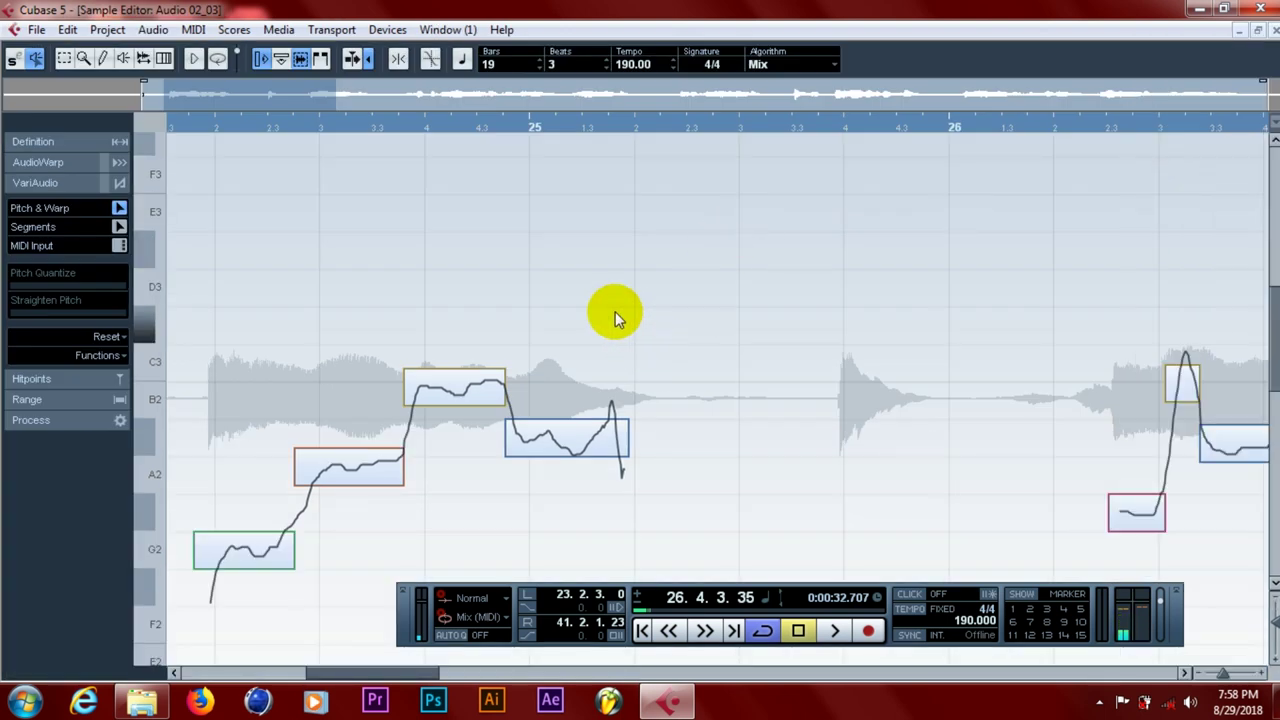
pyautogui.press('h')
pyautogui.press('g')
pyautogui.press('g')
pyautogui.press('g')
pyautogui.press('g')
pyautogui.press('g')
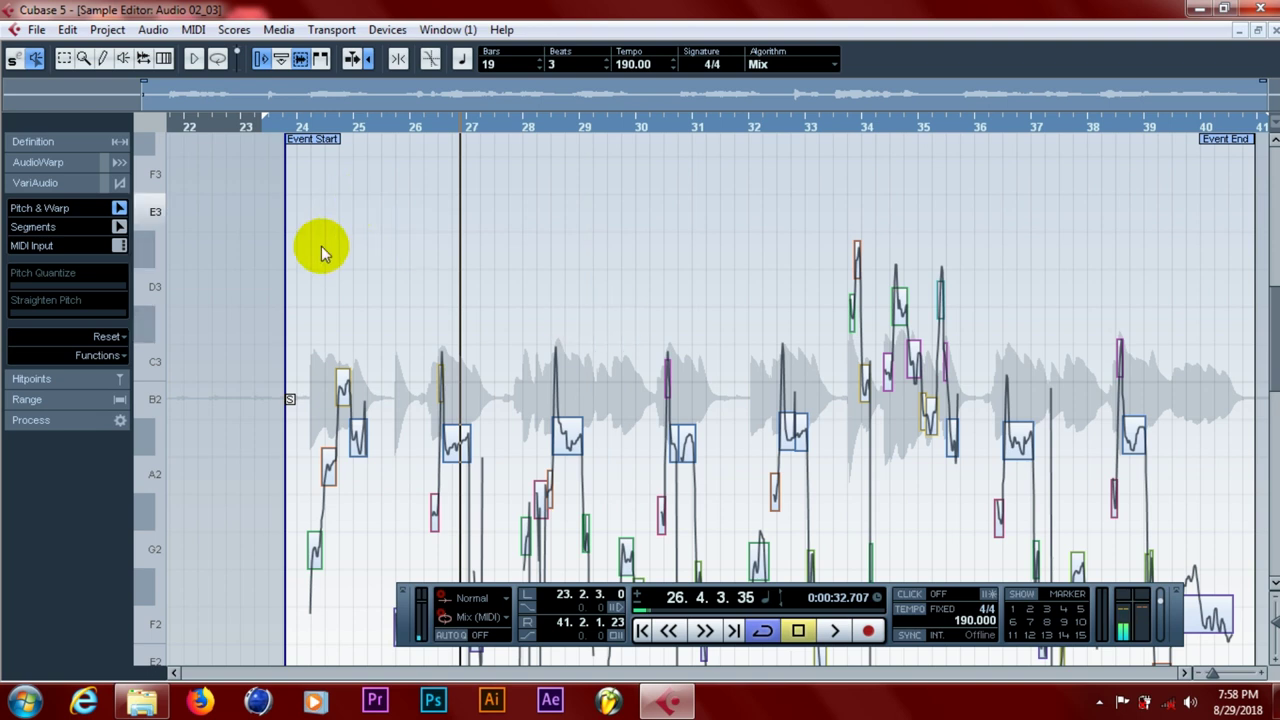
# - Play the first phrase from the event start to just past bar 25 and audition its individual pitch segments
pyautogui.moveTo(355, 124); pyautogui.dragTo(294, 120)
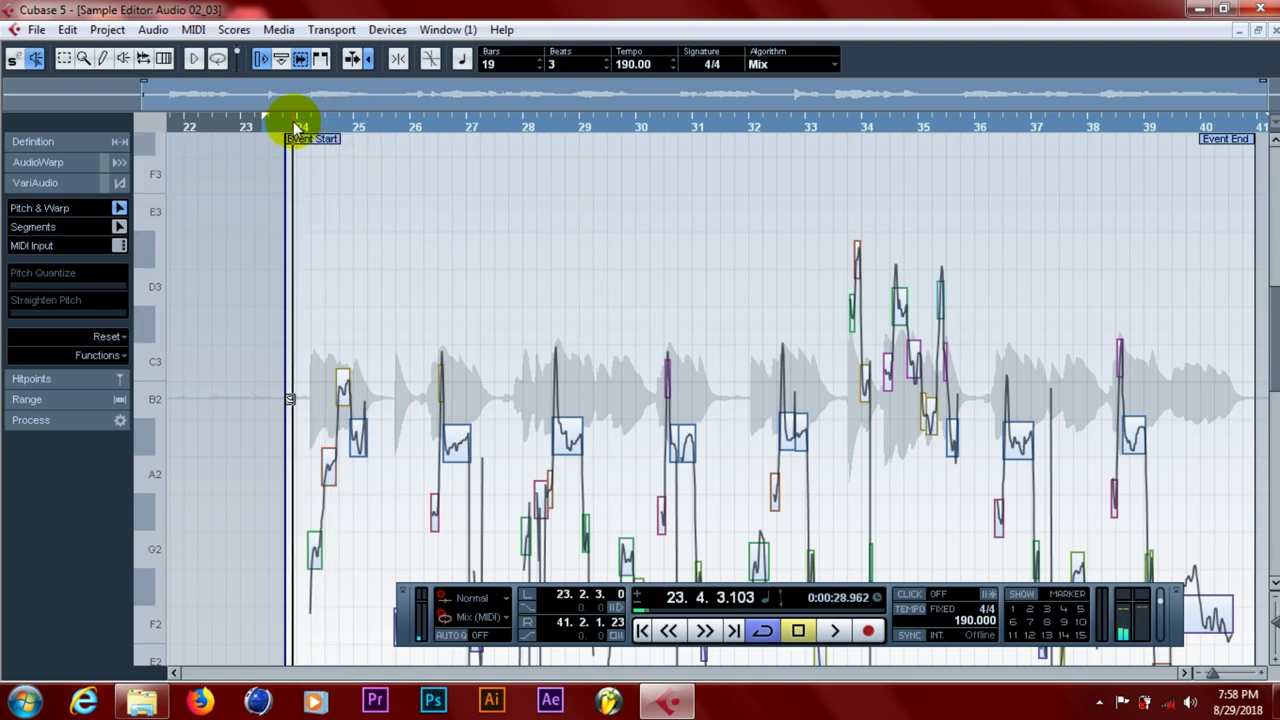
pyautogui.press('space')
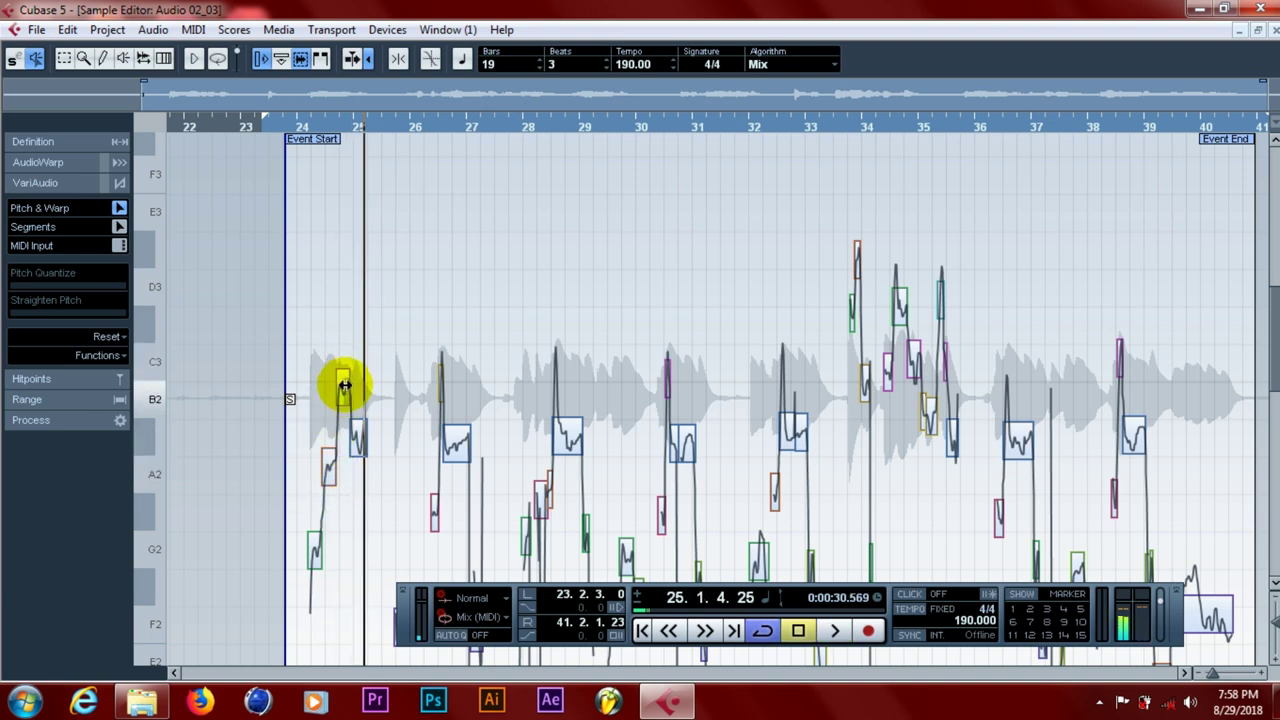
pyautogui.click(355, 435)
pyautogui.click(325, 464)
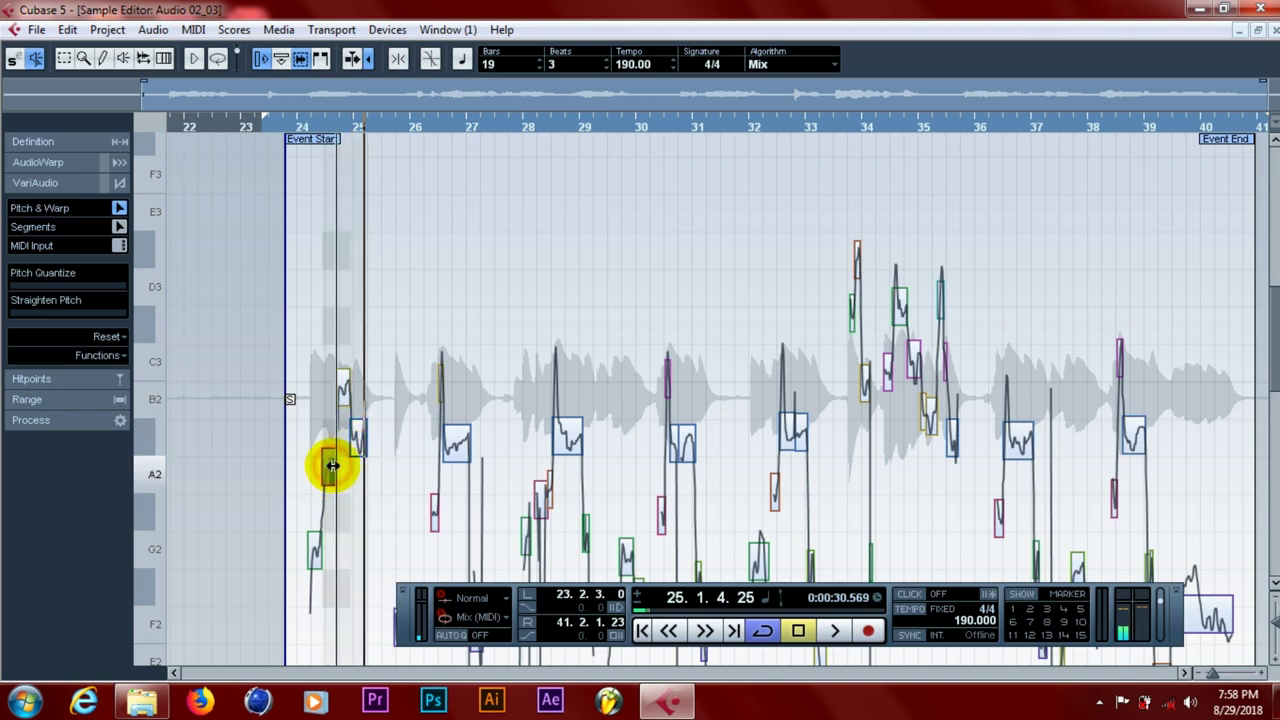
pyautogui.click(313, 555)
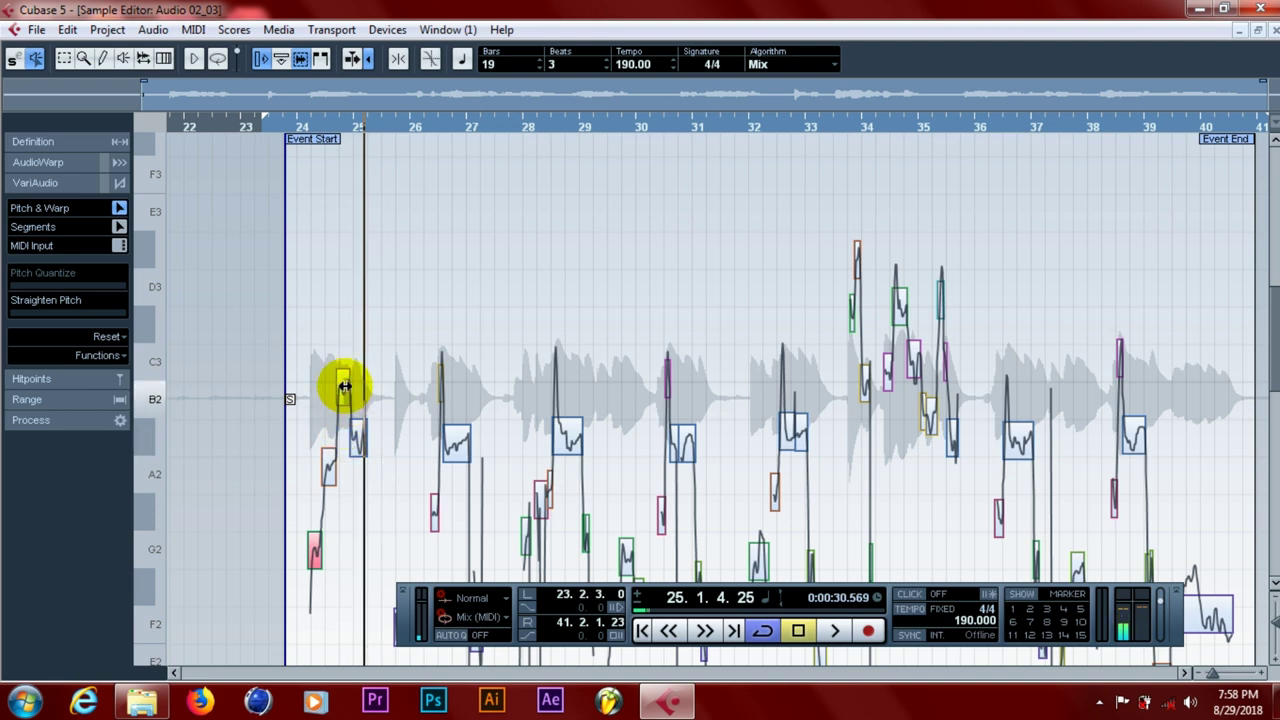
# - Try to warp the B2 segment just before bar 25 slightly later in time, and undo the change
pyautogui.moveTo(343, 386)
pyautogui.mouseDown()
pyautogui.moveTo(357, 434)
pyautogui.moveTo(337, 343)
pyautogui.moveTo(357, 391)
pyautogui.moveTo(346, 386)
pyautogui.mouseUp()
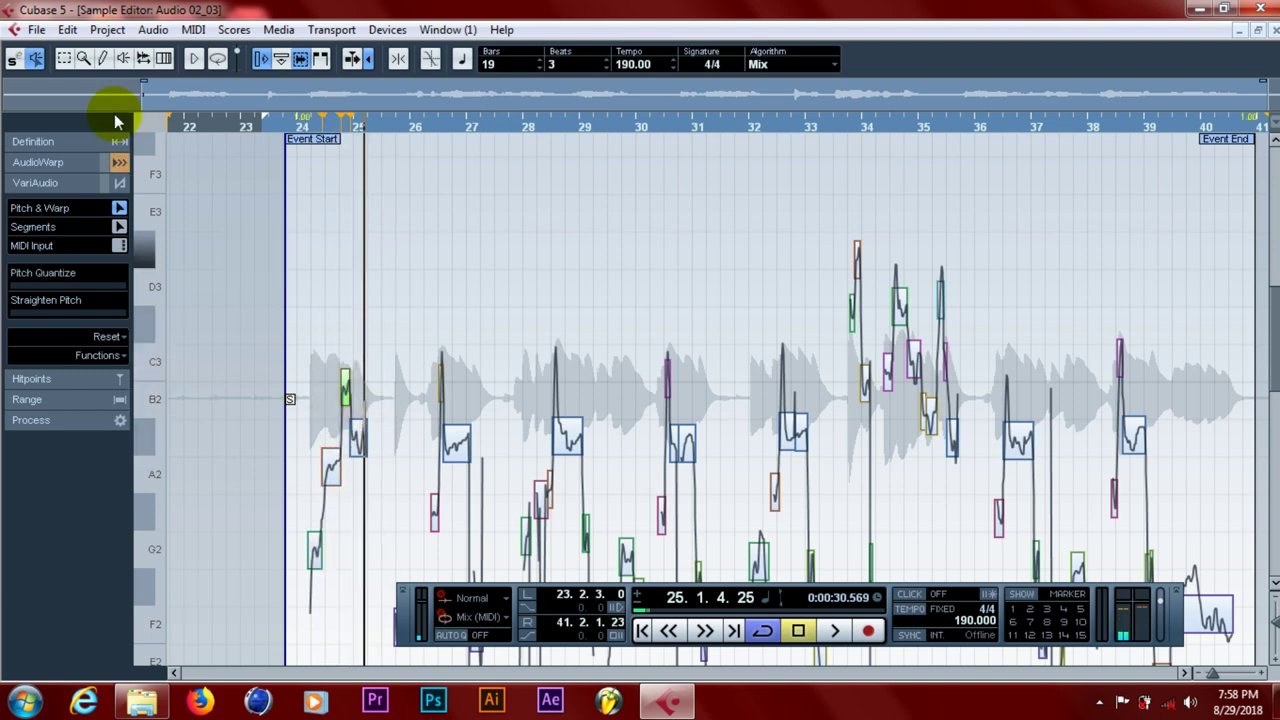
pyautogui.click(36, 30)
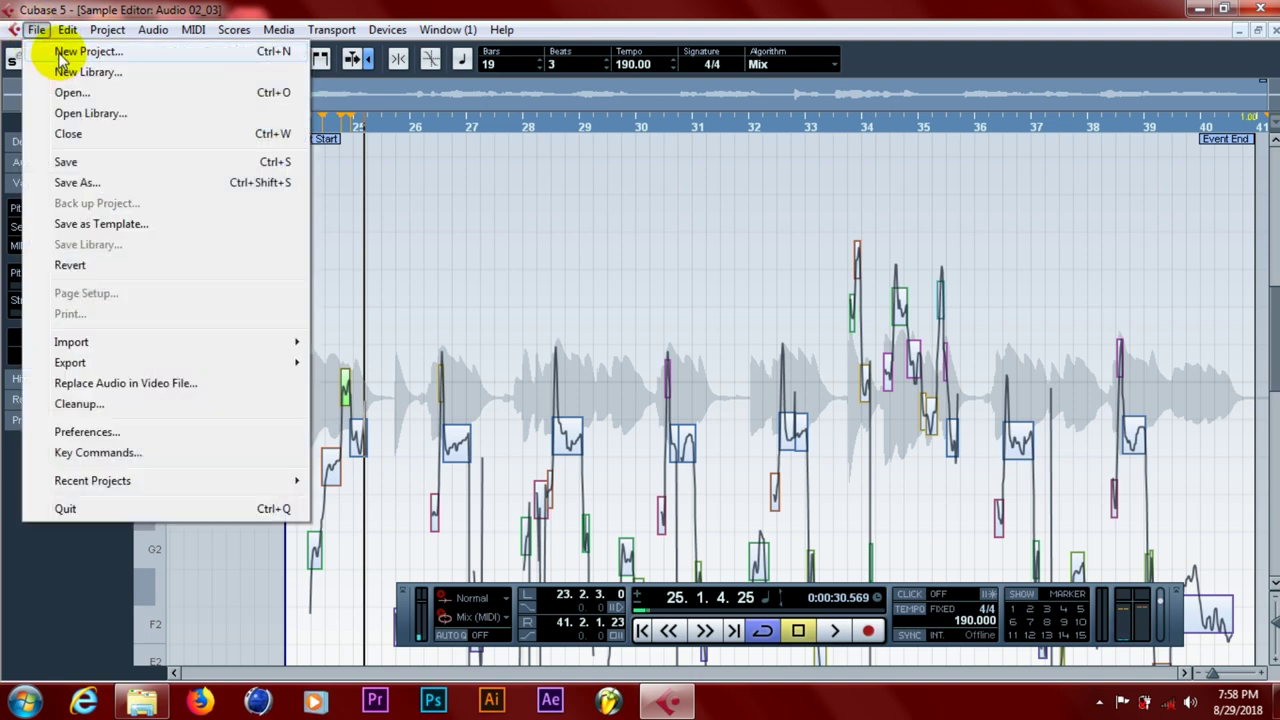
pyautogui.moveTo(69, 34)
pyautogui.click(150, 51)
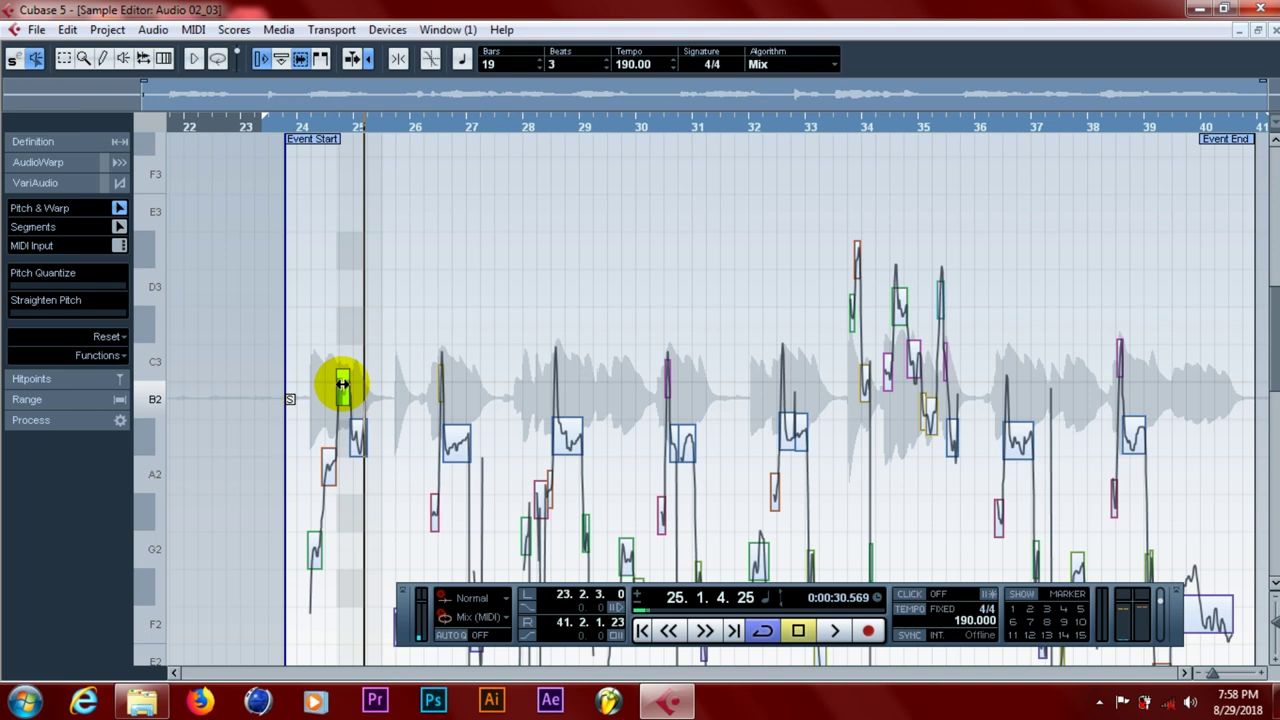
# - Raise the B2 pitch segment just before bar 25 to D#3
pyautogui.press('h')
pyautogui.press('h')
pyautogui.press('h')
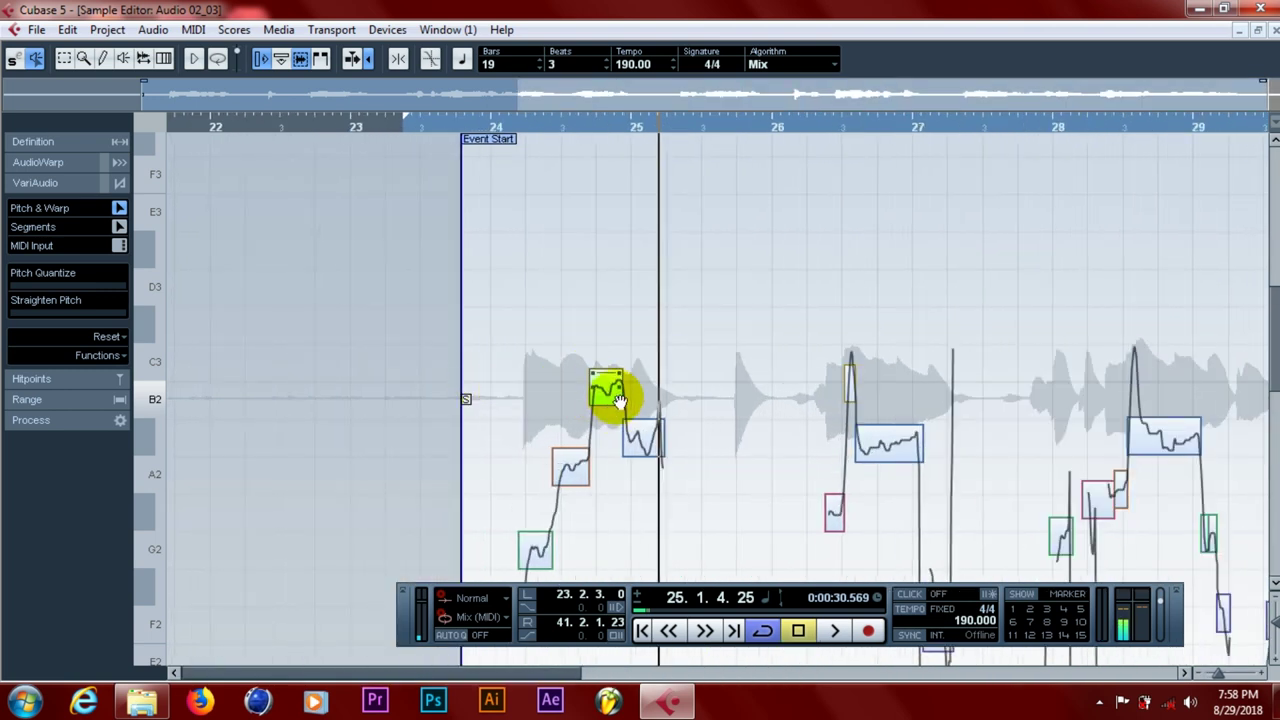
pyautogui.click(607, 392)
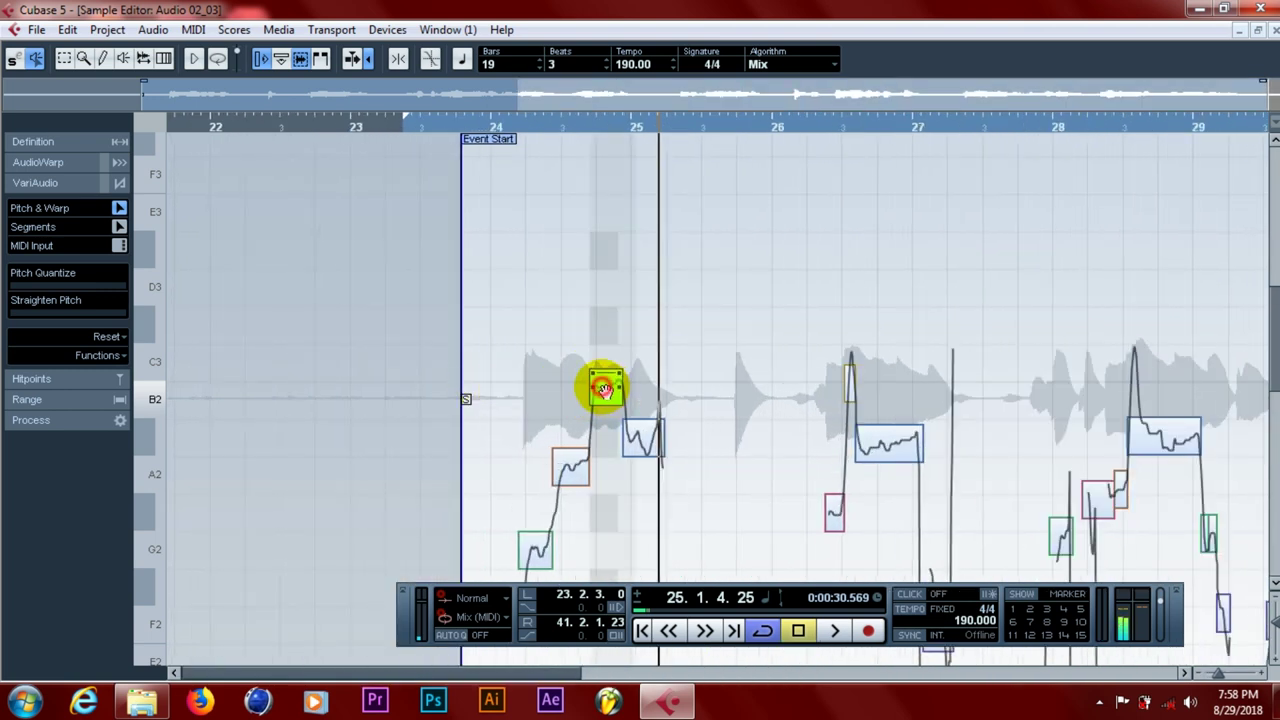
pyautogui.moveTo(604, 390); pyautogui.dragTo(605, 250)
# - Play the first phrase from about 23.2 to hear the repitched segment, and return the stopped playback cursor there
pyautogui.click(409, 122)
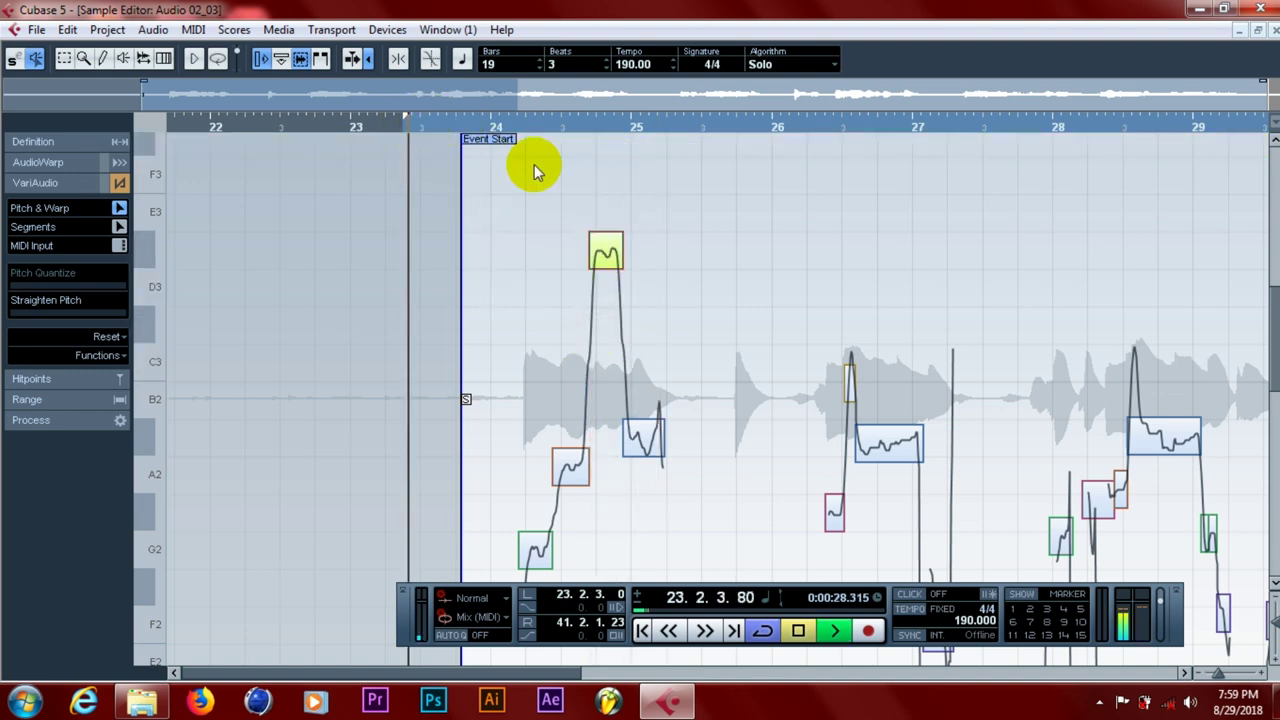
pyautogui.press('space')
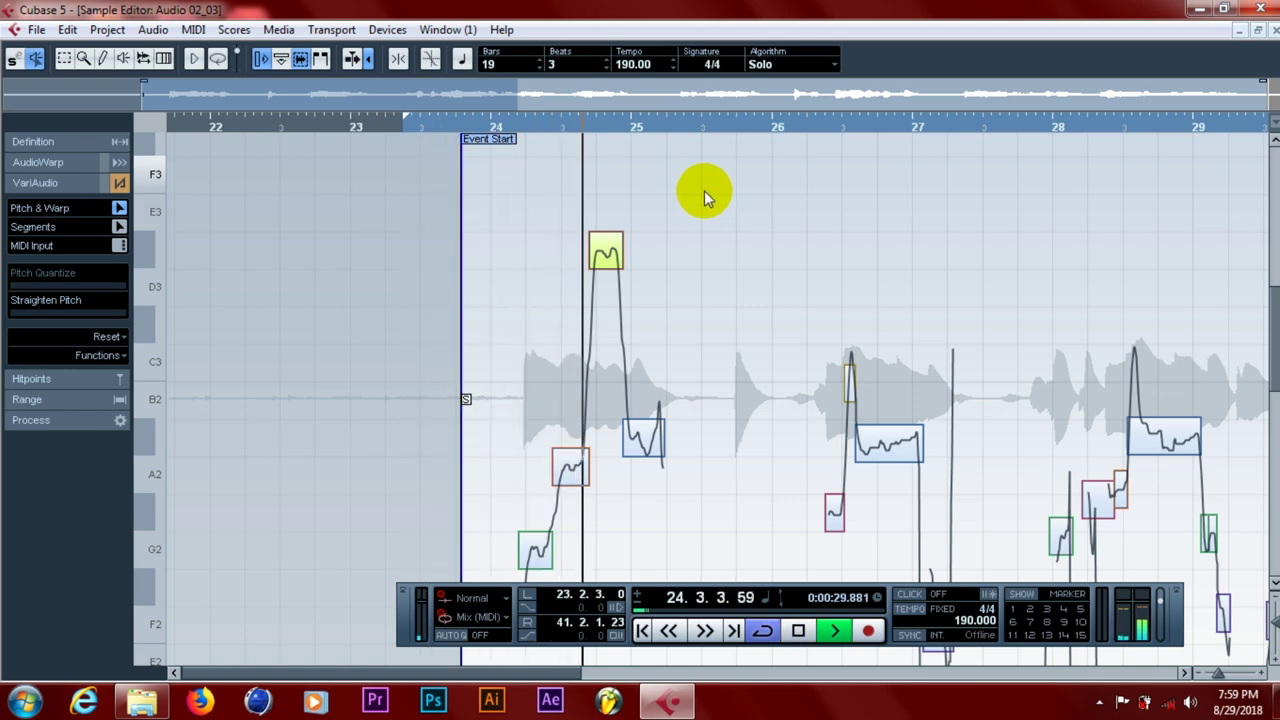
pyautogui.press('space')
pyautogui.click(412, 123)
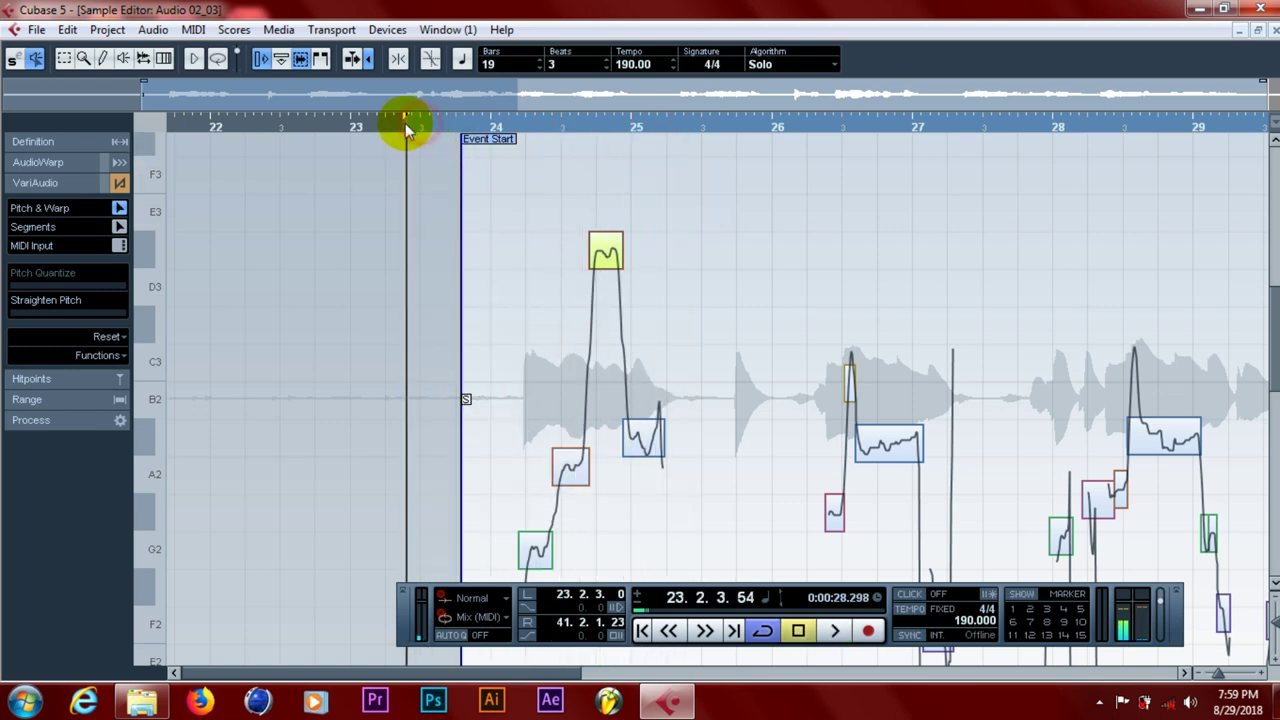
# - Play the first phrase twice from just before the event start to hear the D#3 segment in context
pyautogui.press('space')
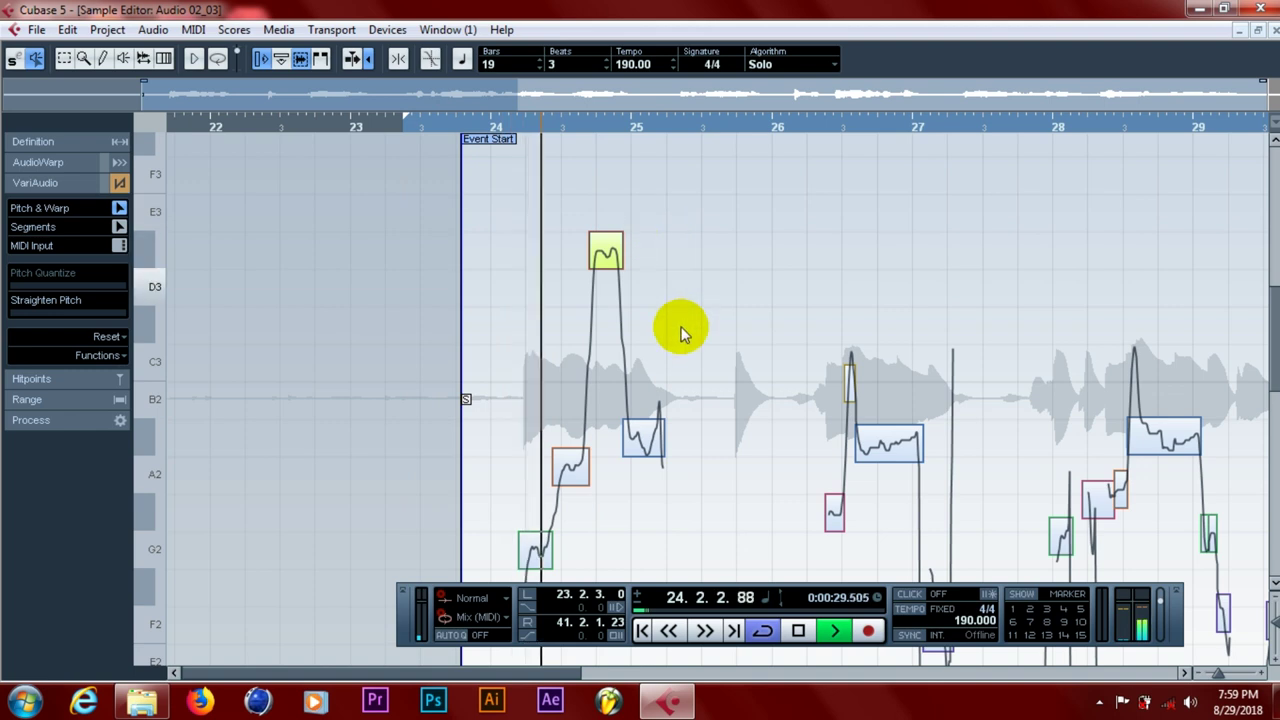
pyautogui.click(606, 256)
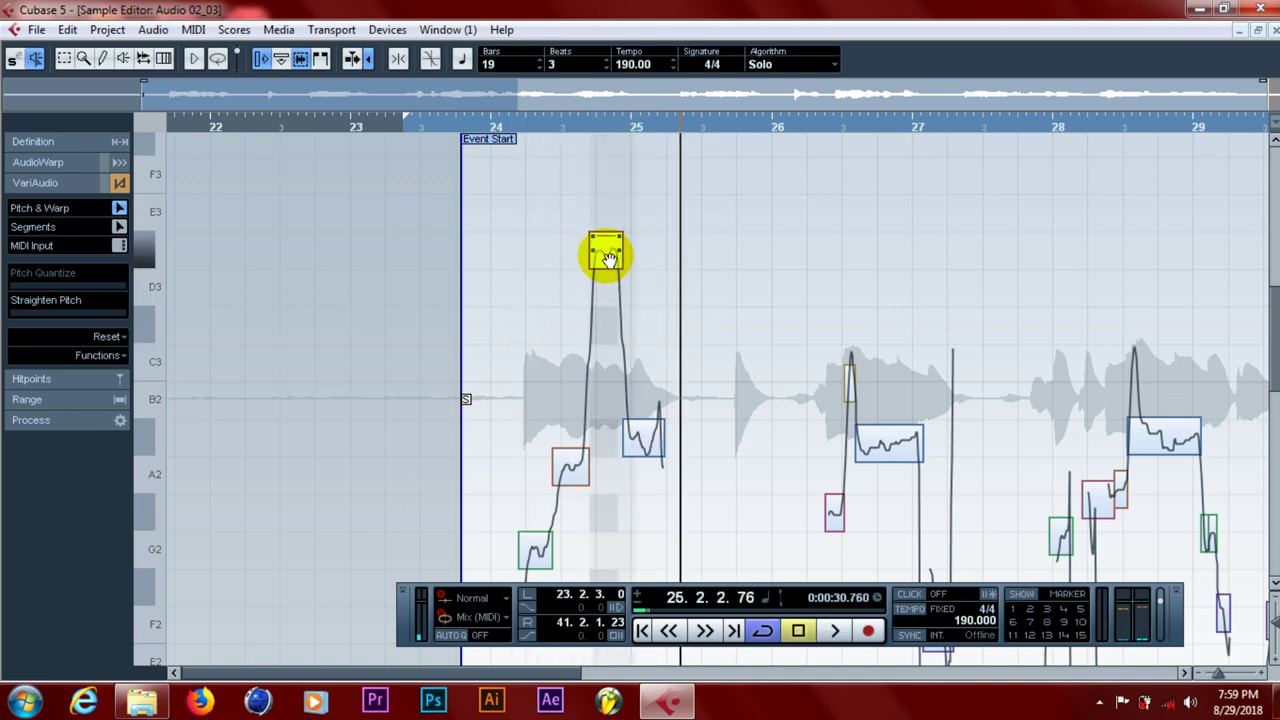
pyautogui.click(431, 120)
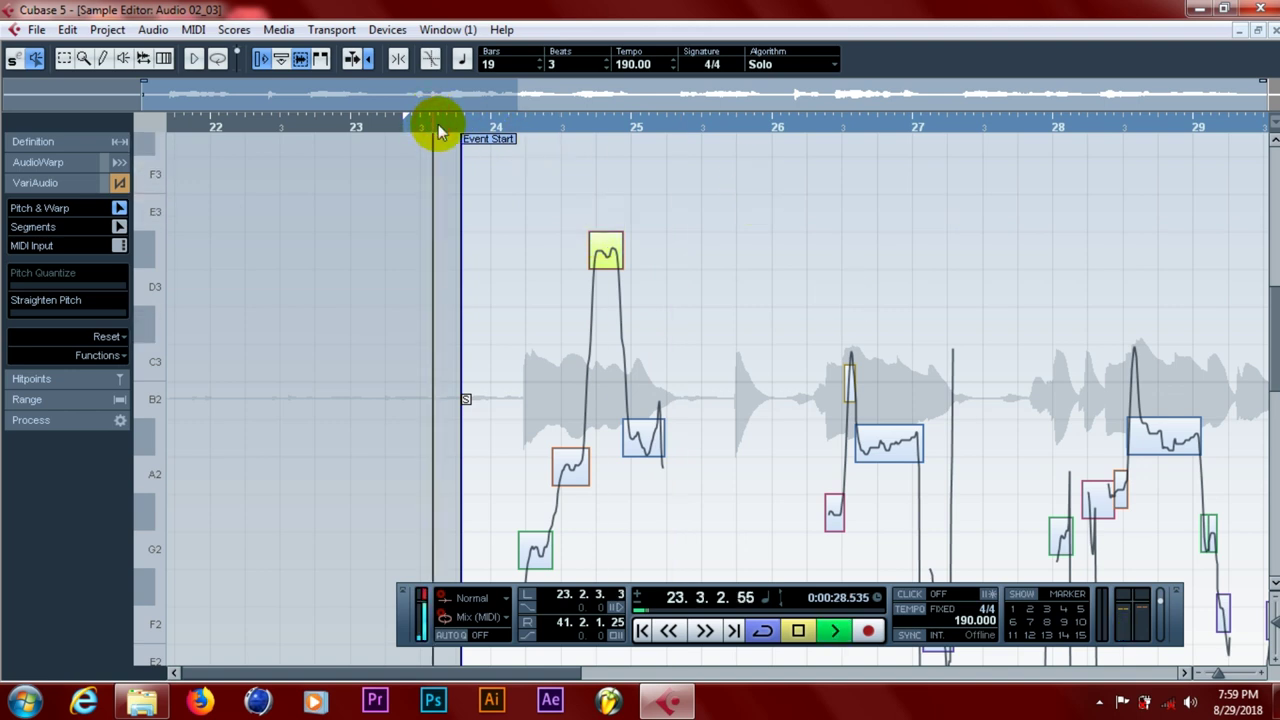
pyautogui.press('space')
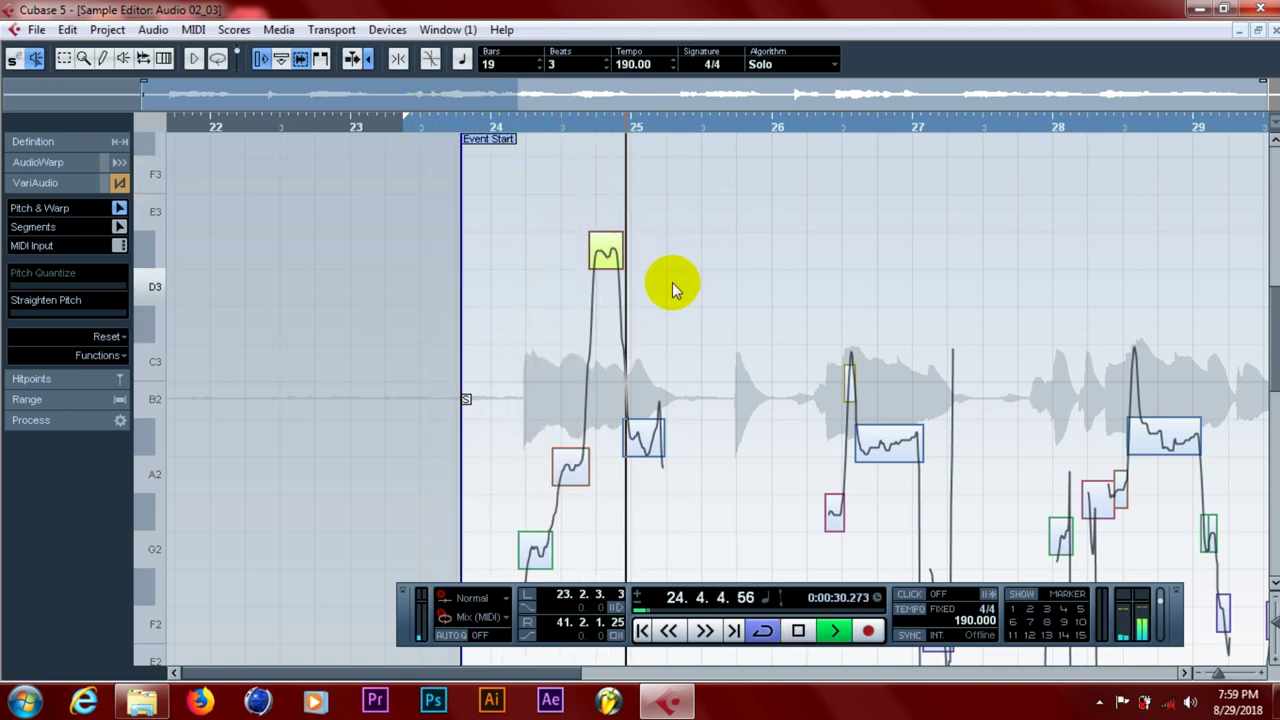
pyautogui.press('space')
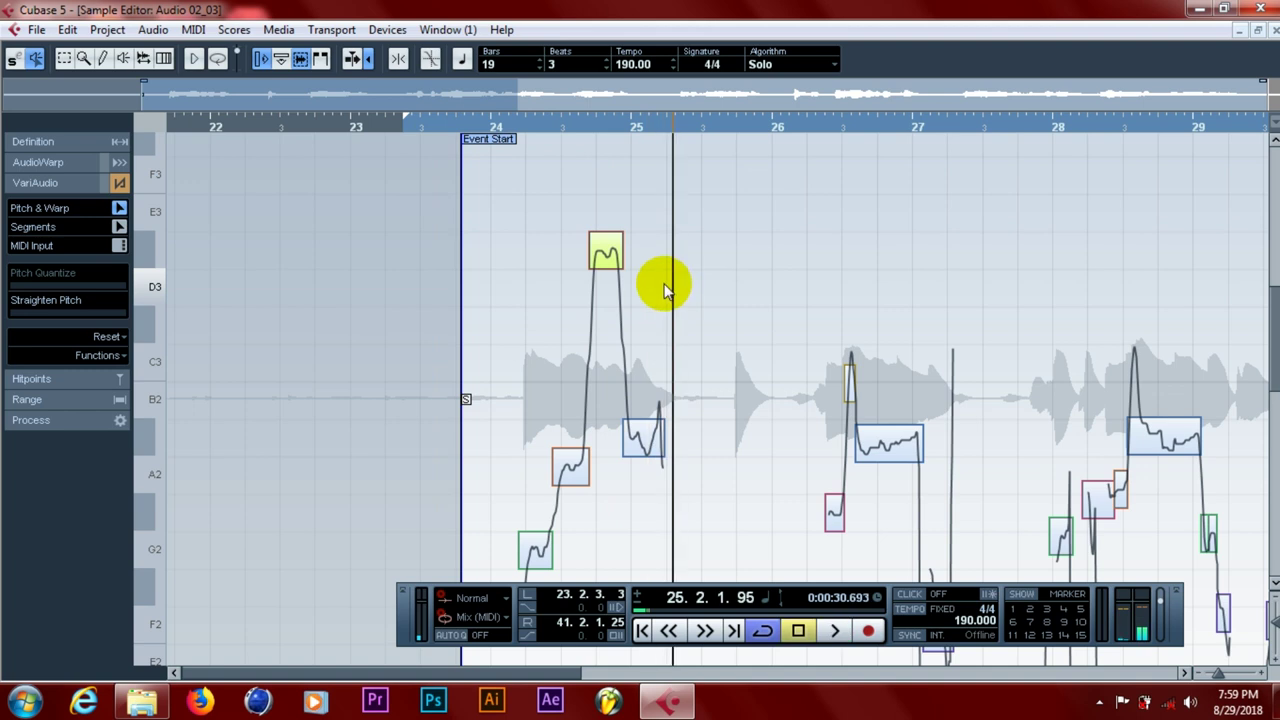
# - Lower the D#3 segment just before bar 25 to B2 and play the phrase from the event start
pyautogui.click(609, 258)
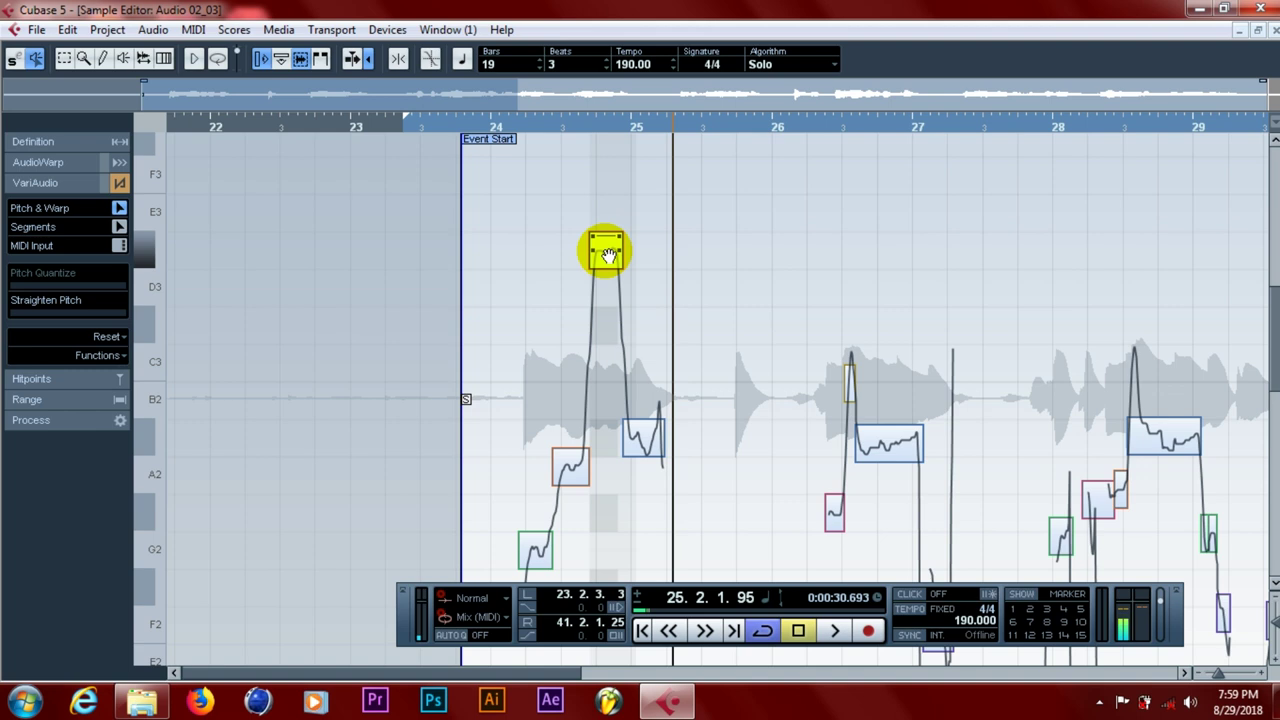
pyautogui.moveTo(609, 253); pyautogui.dragTo(607, 392)
pyautogui.press('space')
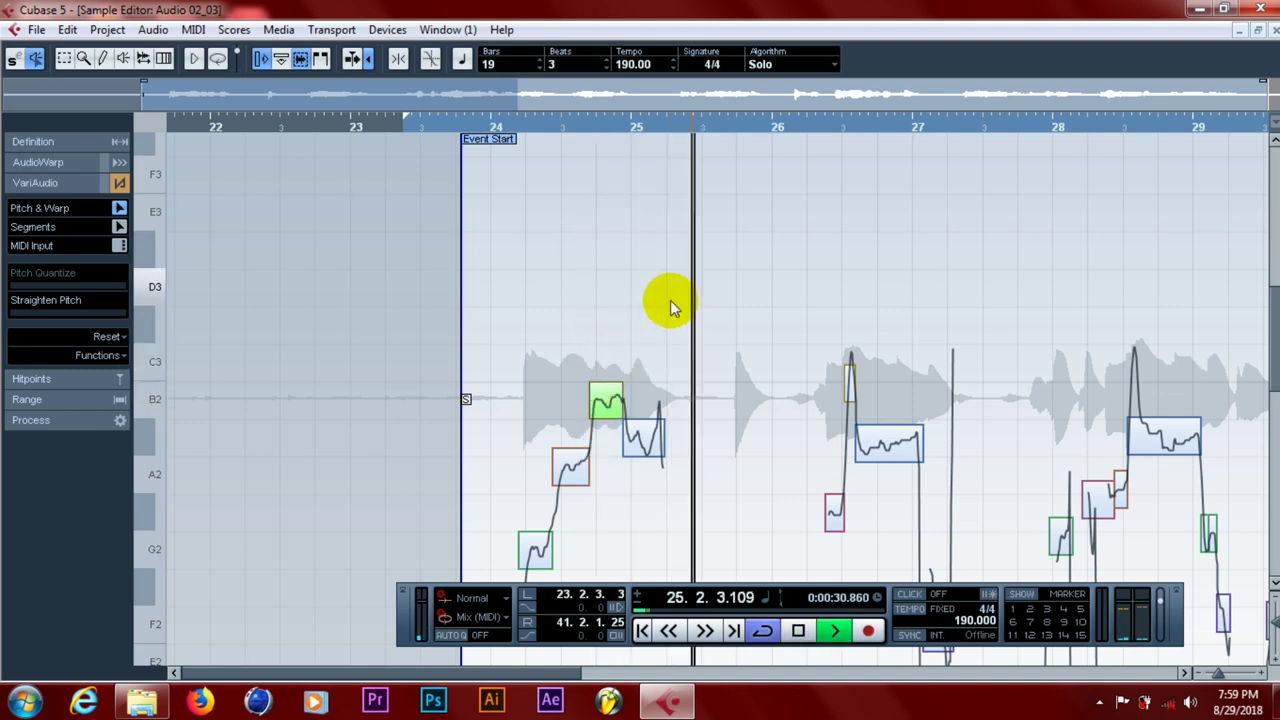
pyautogui.press('space')
pyautogui.click(462, 130)
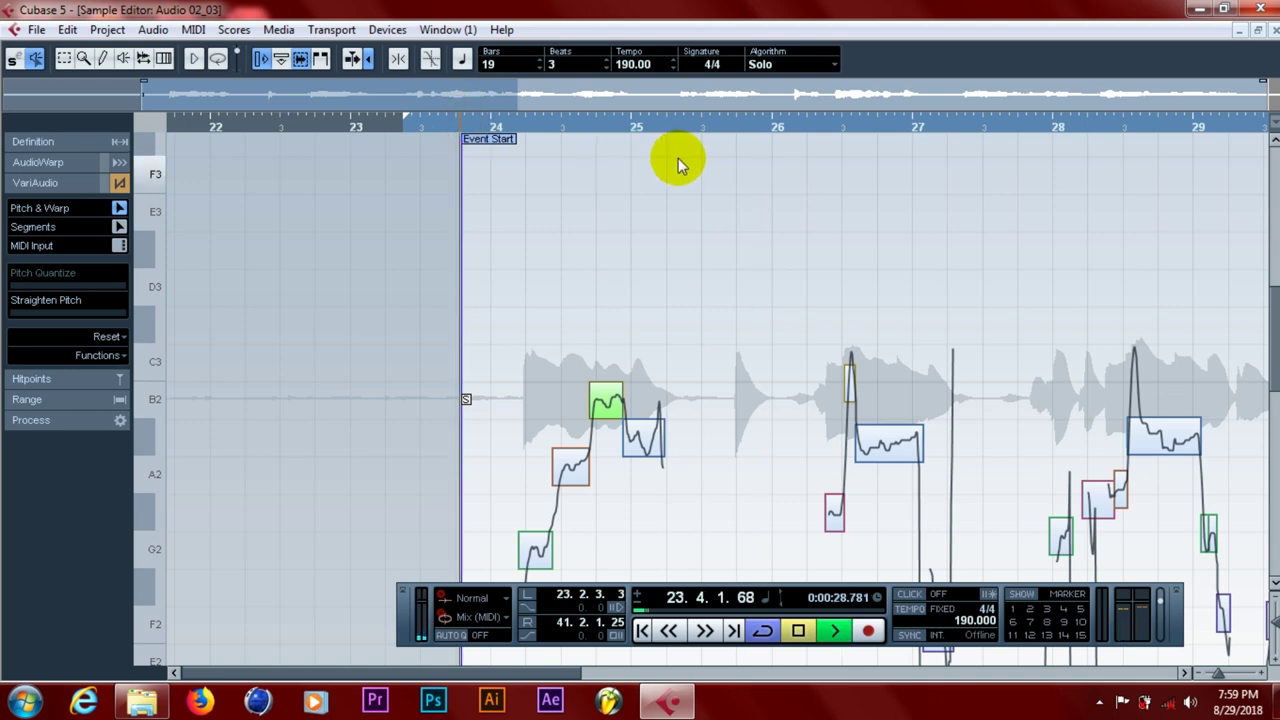
pyautogui.press('space')
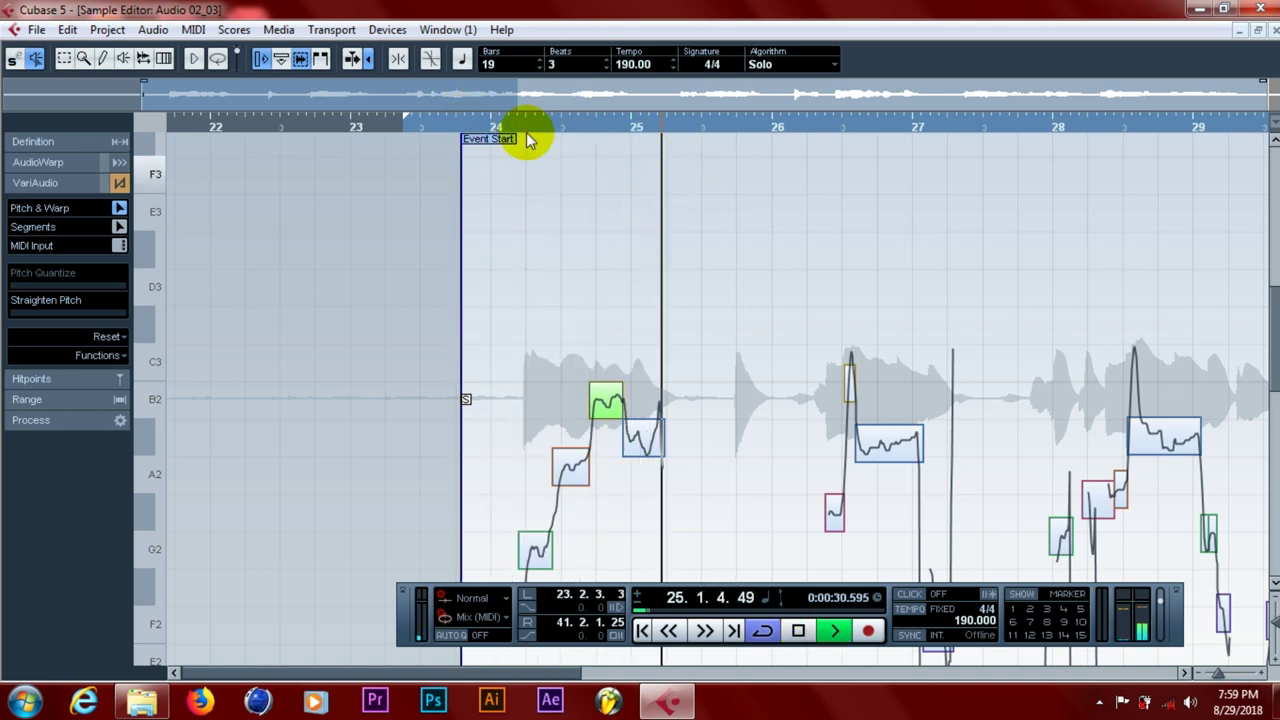
pyautogui.press('space')
# - Lower the B2 segment just before bar 25 to A#2 and play the phrase from about 23.3
pyautogui.moveTo(604, 418); pyautogui.dragTo(593, 422)
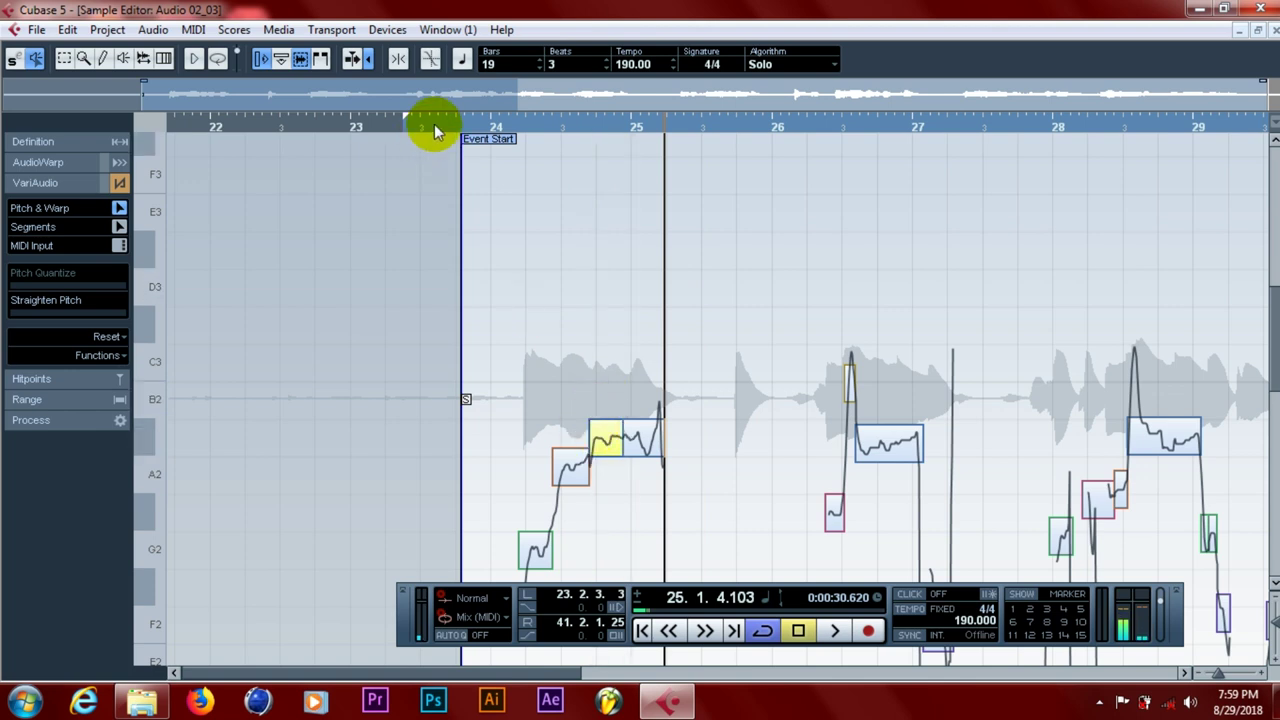
pyautogui.click(430, 124)
pyautogui.press('space')
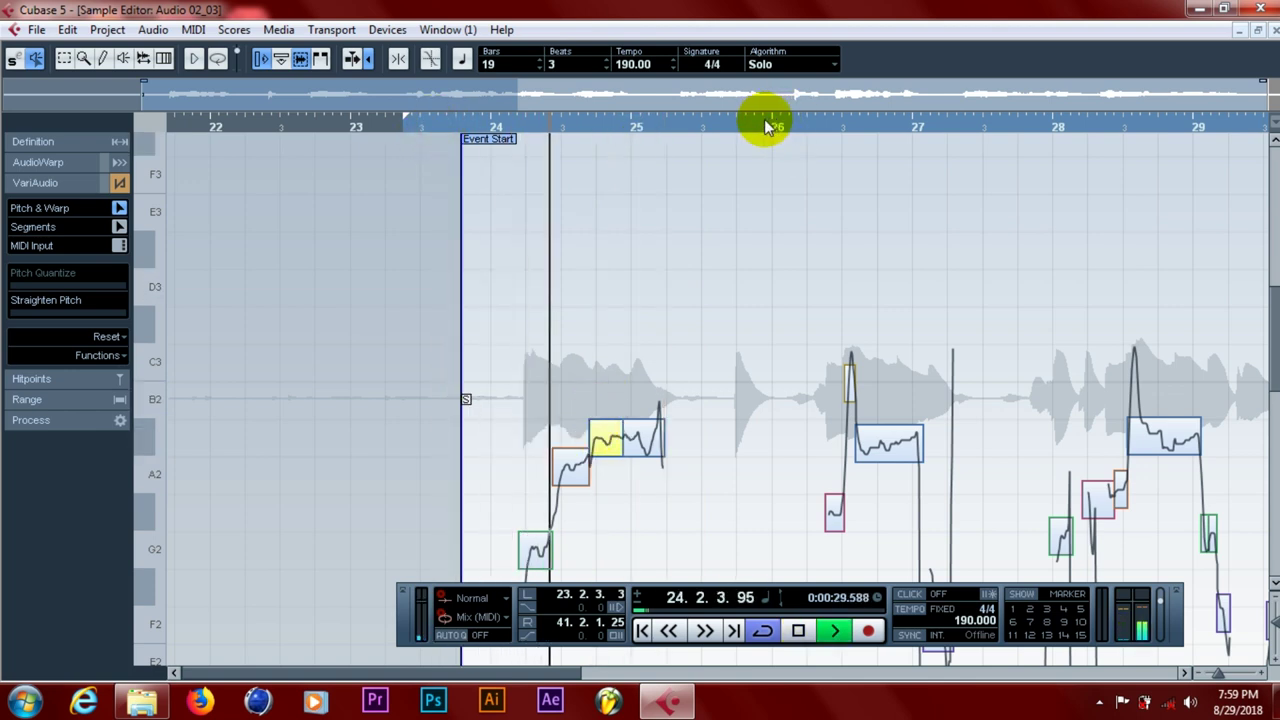
pyautogui.press('space')
# - Raise the A#2 segment just before bar 25 to B2 and replay the phrase from just before the event start
pyautogui.moveTo(607, 436); pyautogui.dragTo(615, 405)
pyautogui.press('space')
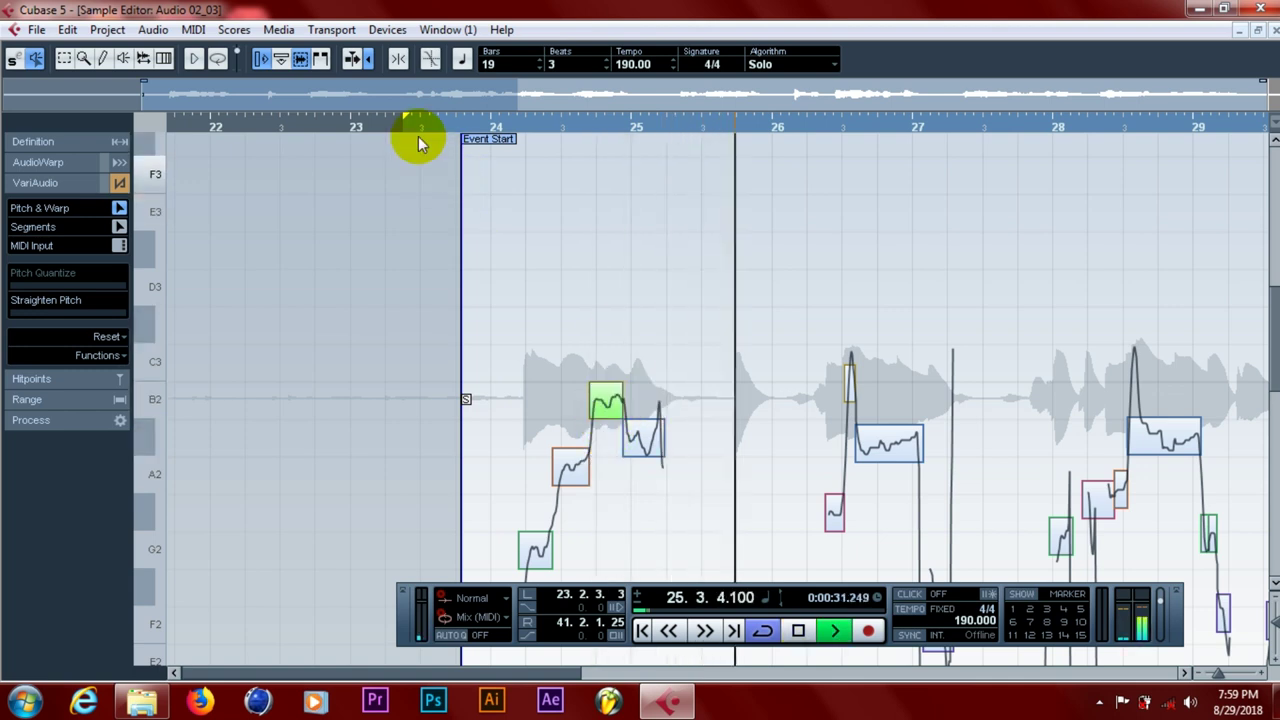
pyautogui.click(420, 126)
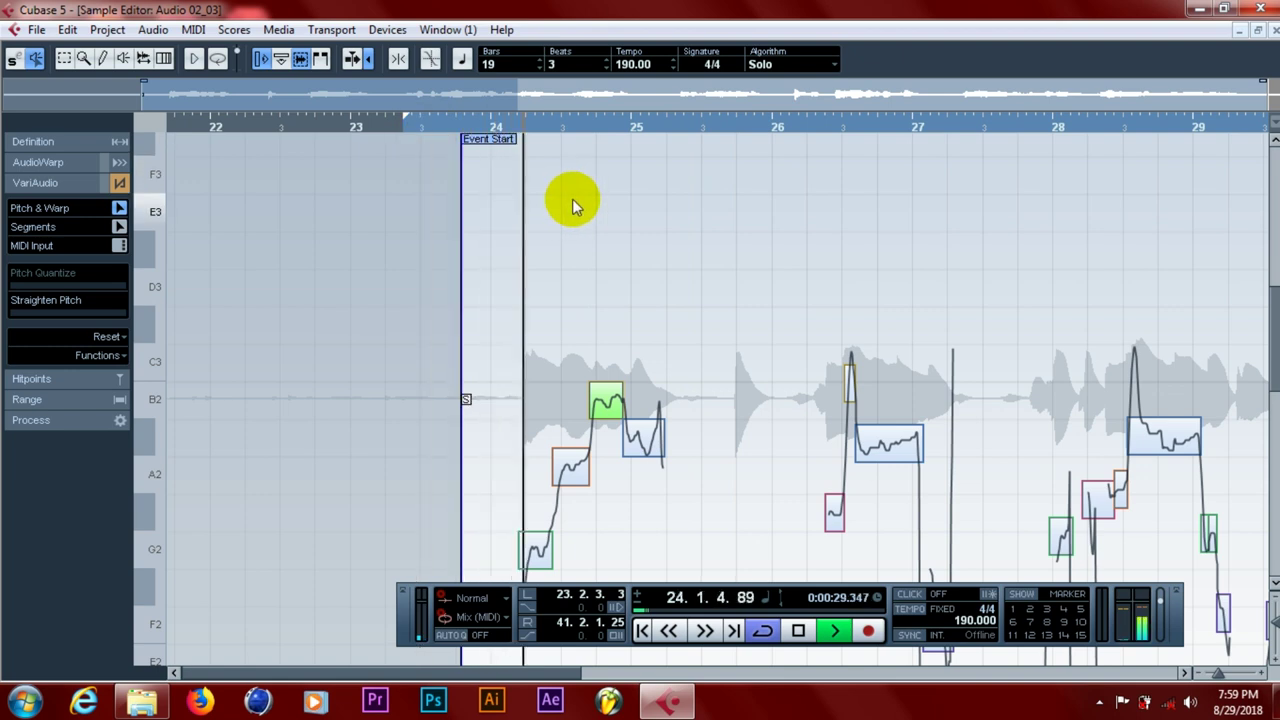
# - Raise the B2 segment just before bar 25 to C3 and play the phrase twice from about 23.3
pyautogui.moveTo(610, 403); pyautogui.dragTo(603, 370)
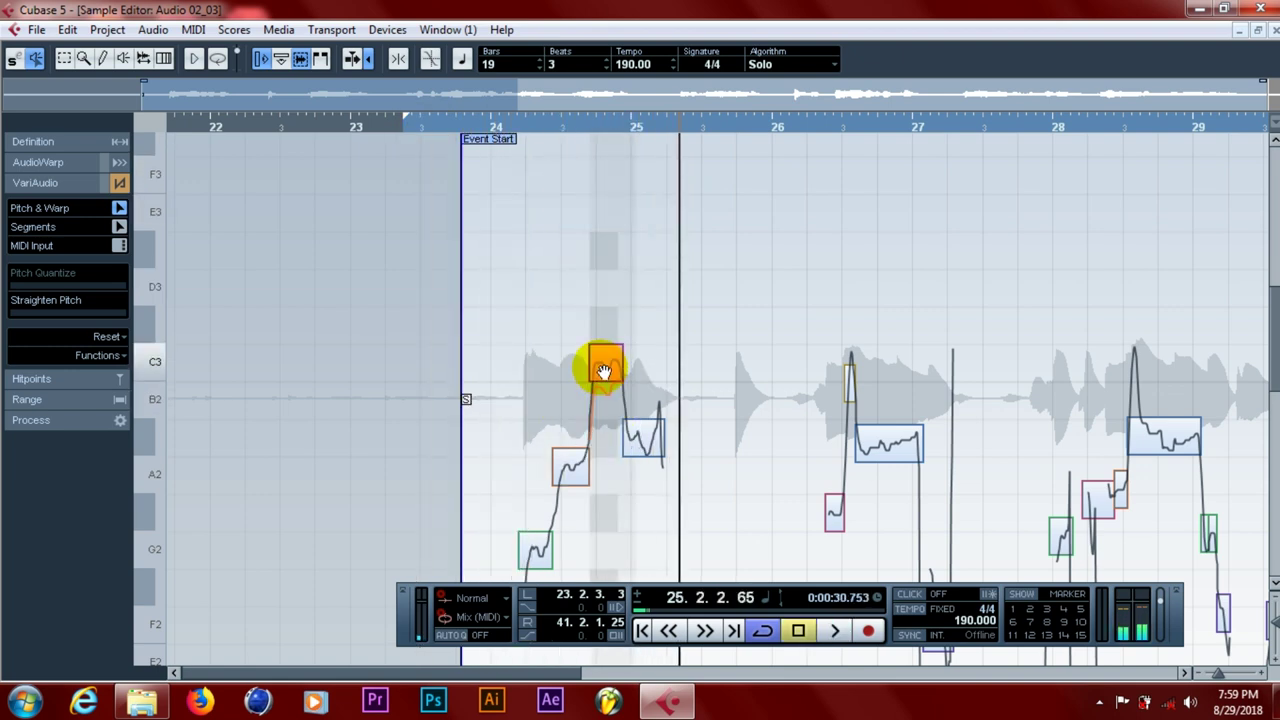
pyautogui.click(427, 128)
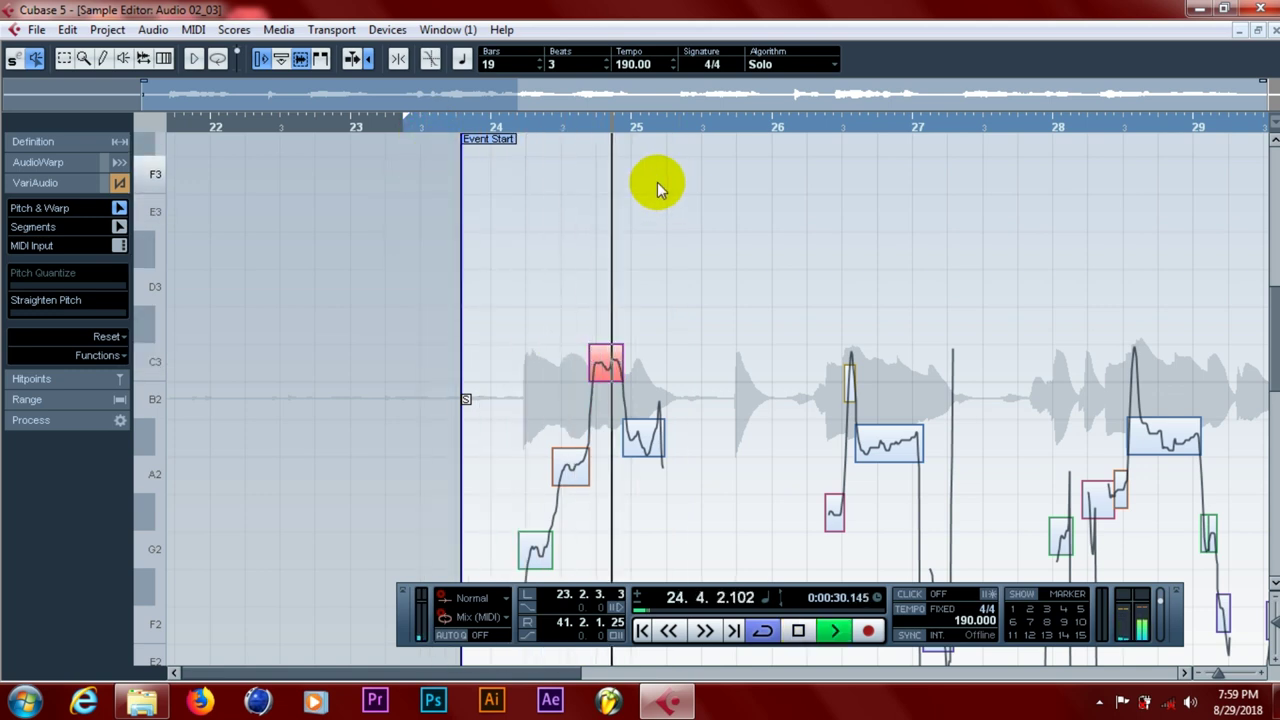
pyautogui.click(423, 126)
pyautogui.press('space')
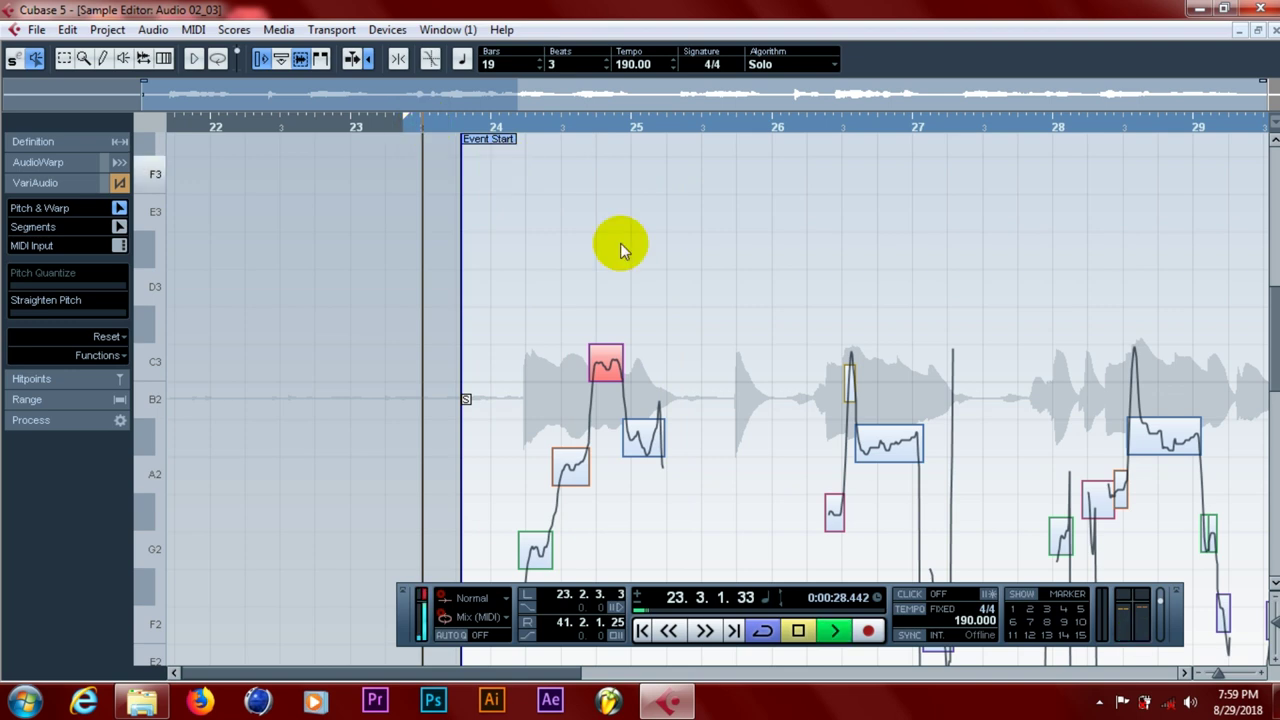
pyautogui.press('space')
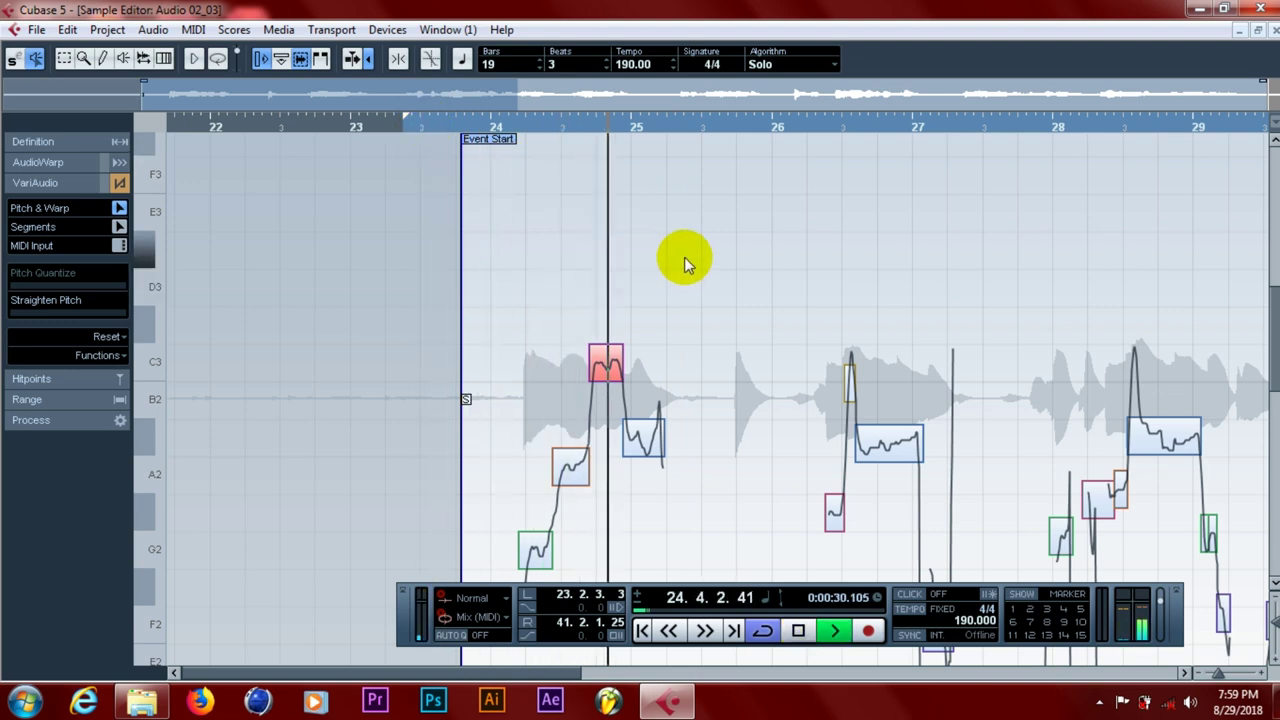
pyautogui.press('space')
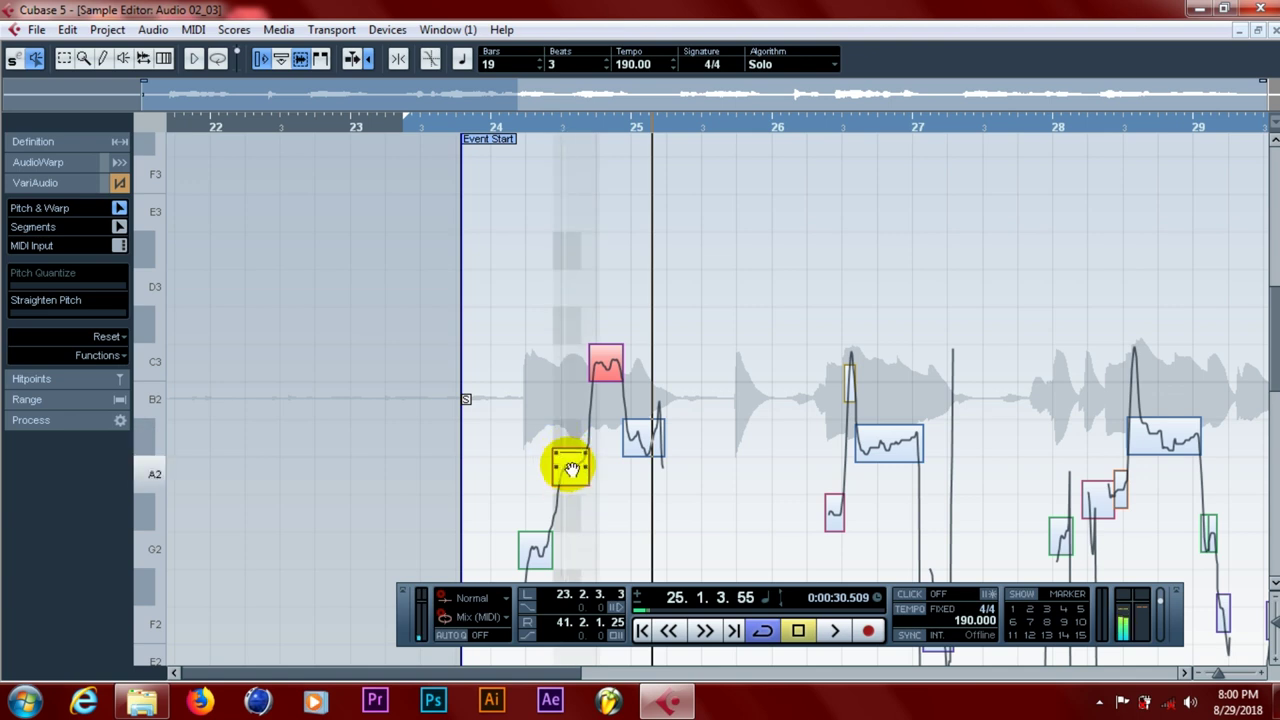
# - Raise the A2 segment around beat 3 of bar 24 to A#2 and play the phrase from about 23.3
pyautogui.moveTo(571, 462); pyautogui.dragTo(571, 437)
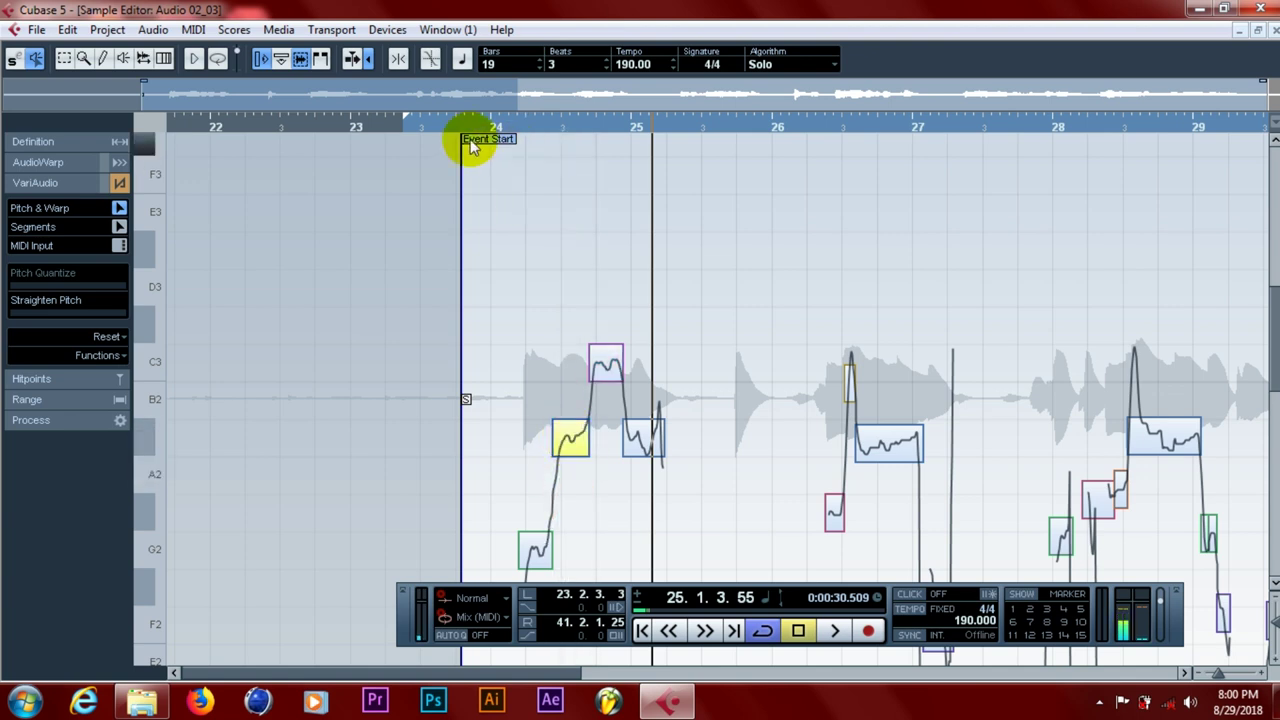
pyautogui.click(420, 120)
pyautogui.press('space')
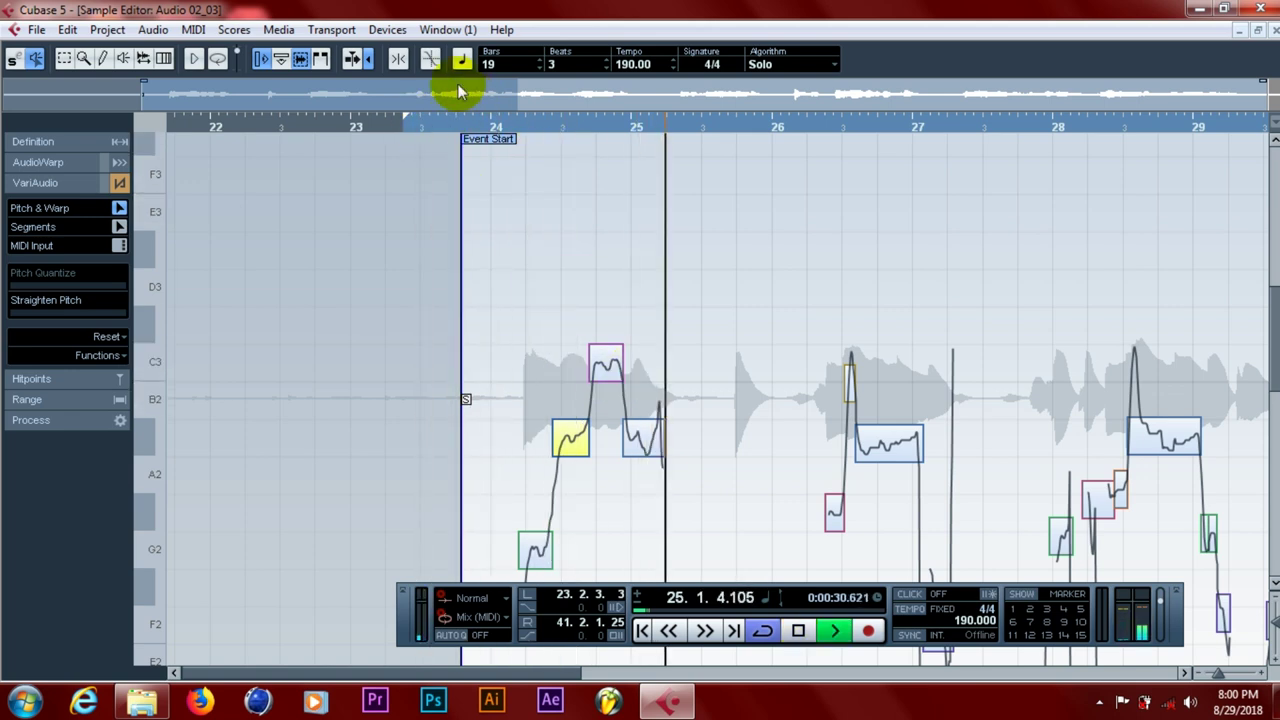
# - Replay the first phrase several times from just before the event start to judge the A#2 and C3 segments together
pyautogui.click(446, 118)
pyautogui.press('space')
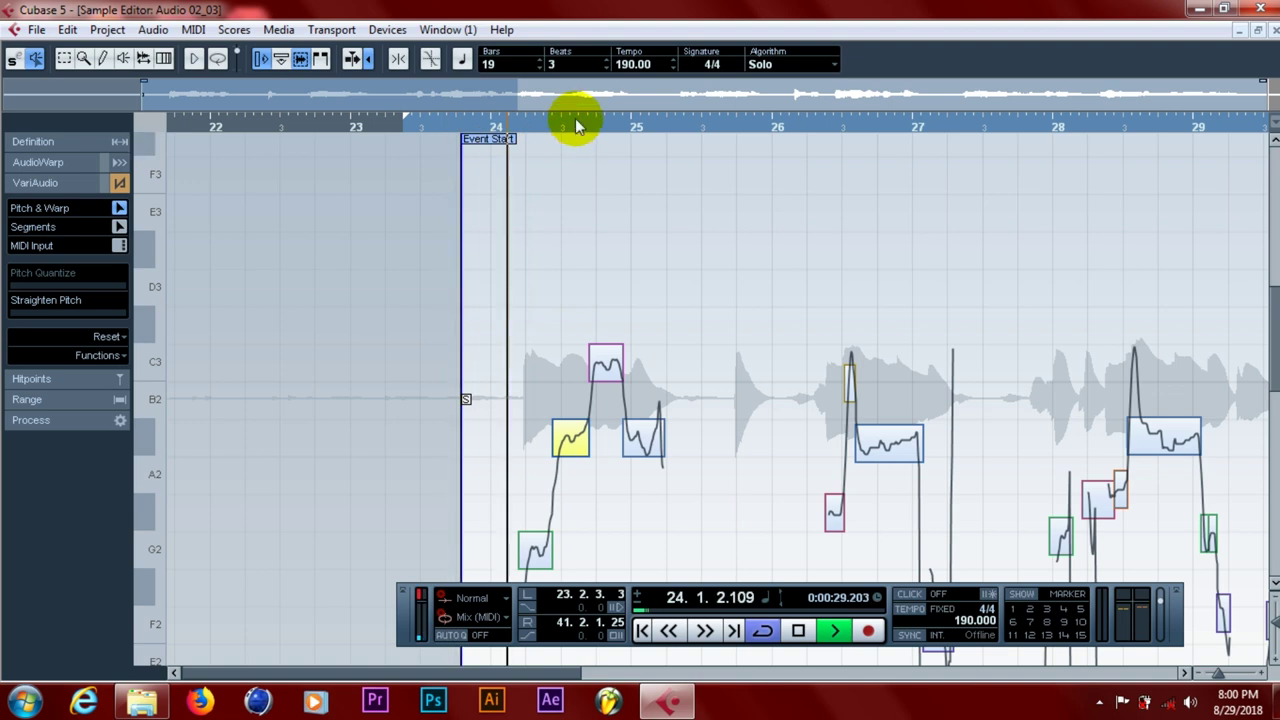
pyautogui.press('space')
pyautogui.click(423, 120)
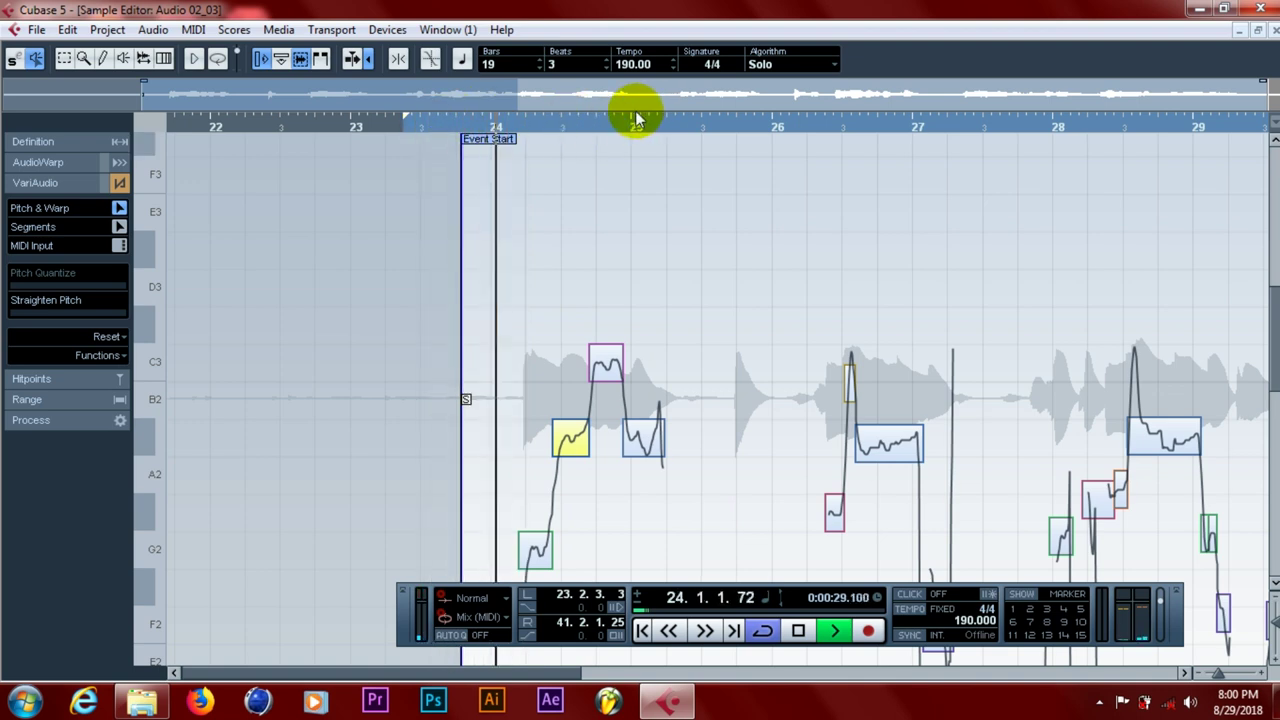
pyautogui.click(431, 120)
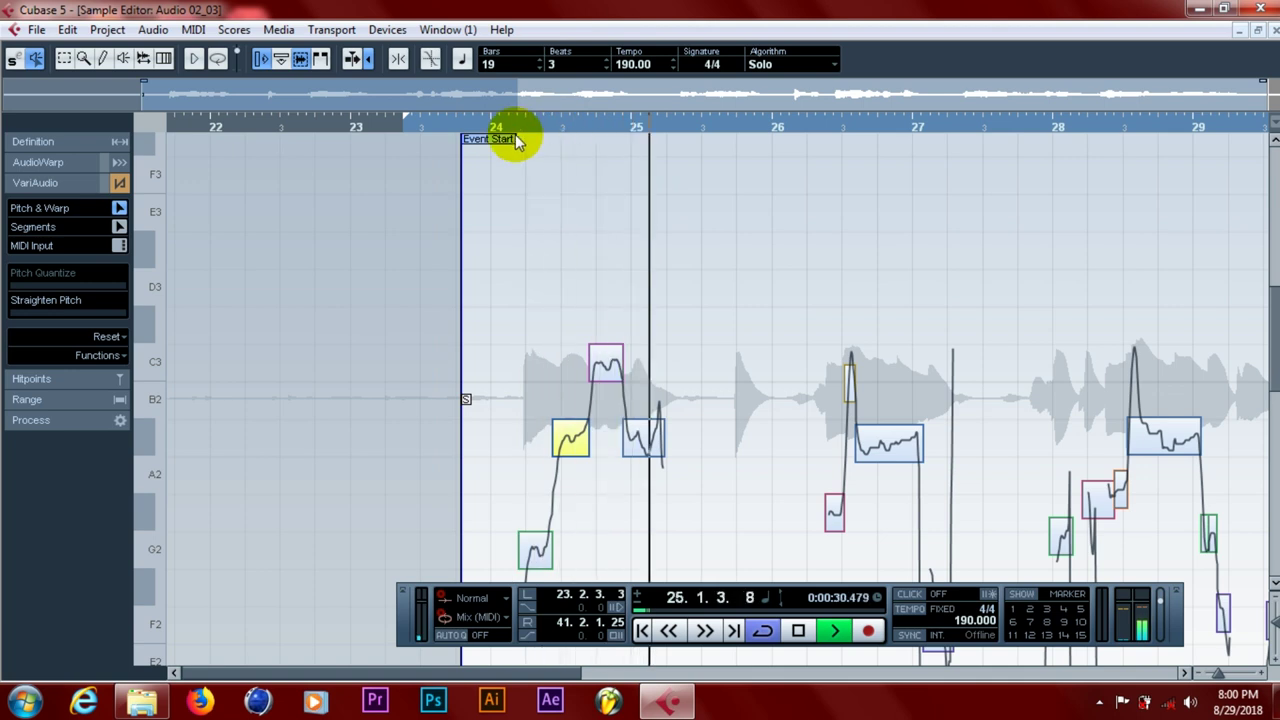
pyautogui.press('space')
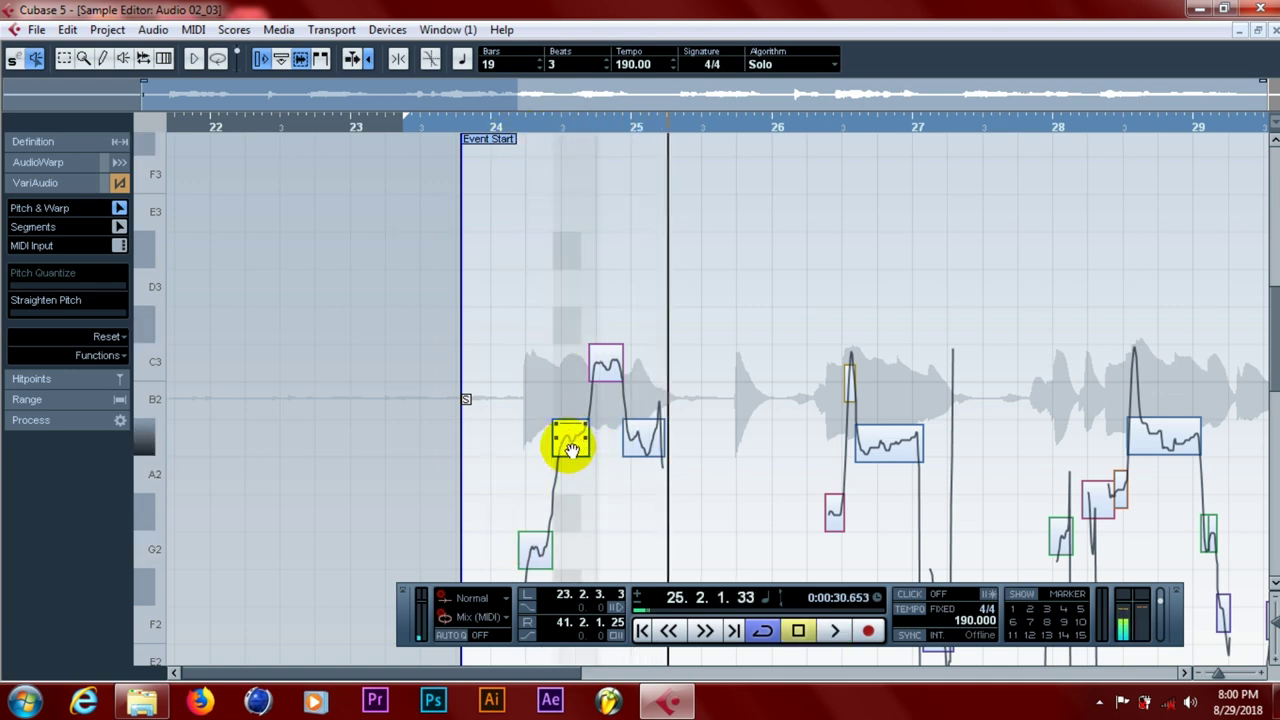
# - Lower the A#2 segment around beat 3 of bar 24 to A2 and play the phrase twice
pyautogui.moveTo(571, 461); pyautogui.dragTo(572, 472)
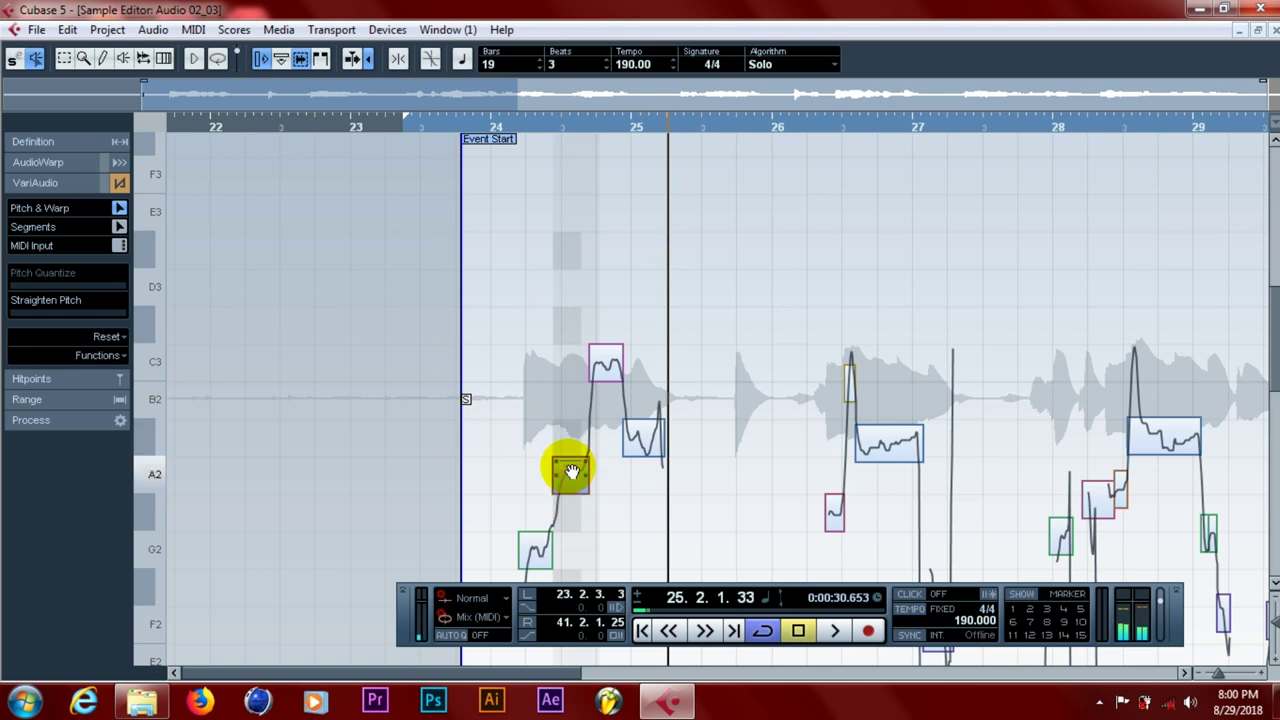
pyautogui.click(435, 121)
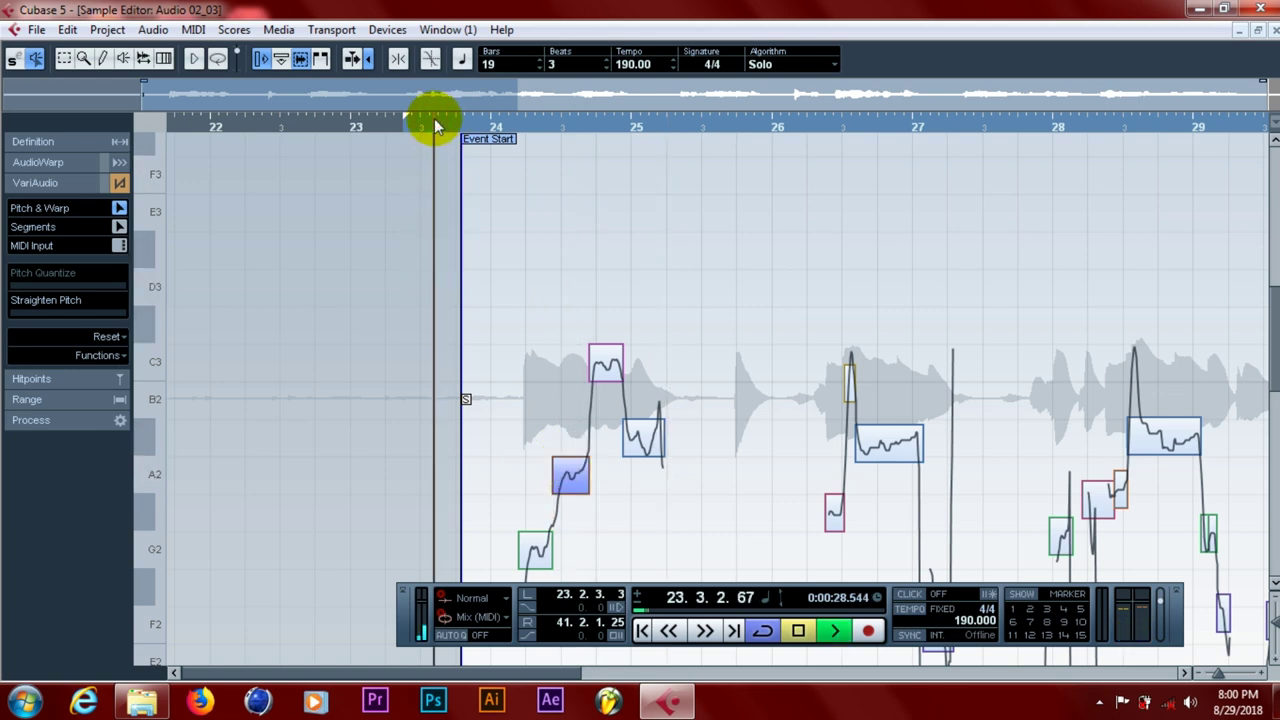
pyautogui.press('space')
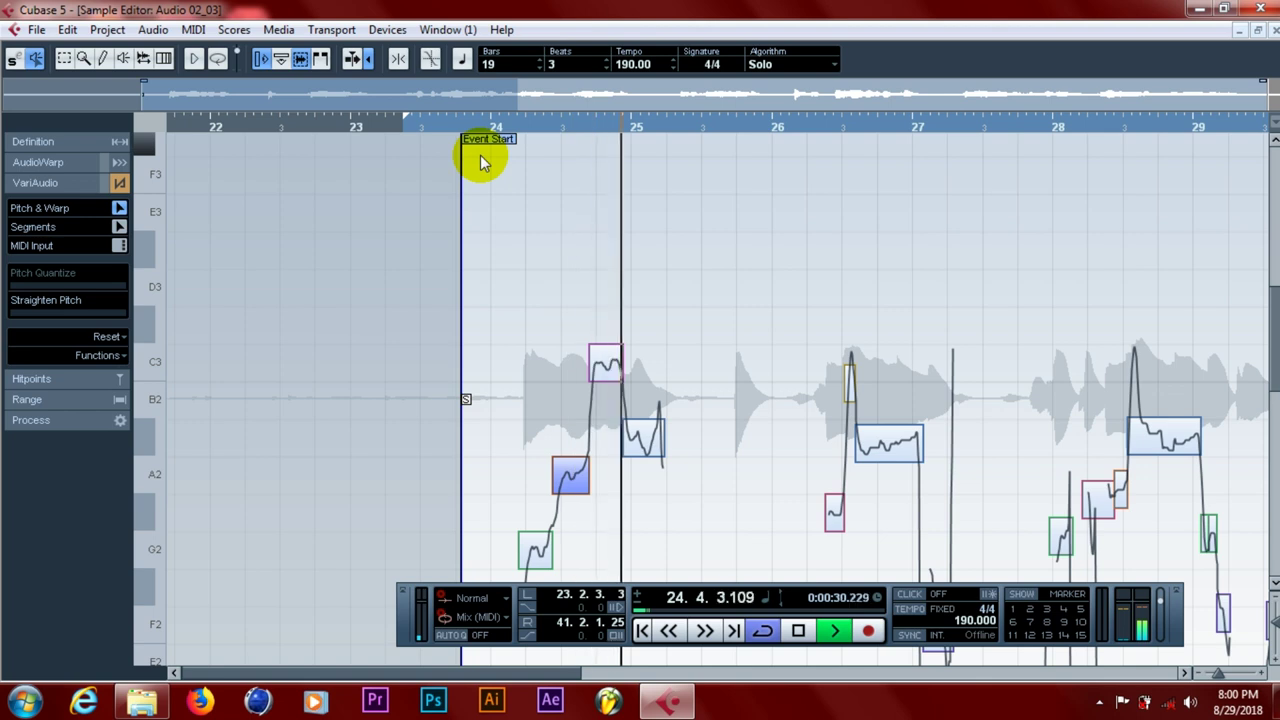
pyautogui.click(424, 124)
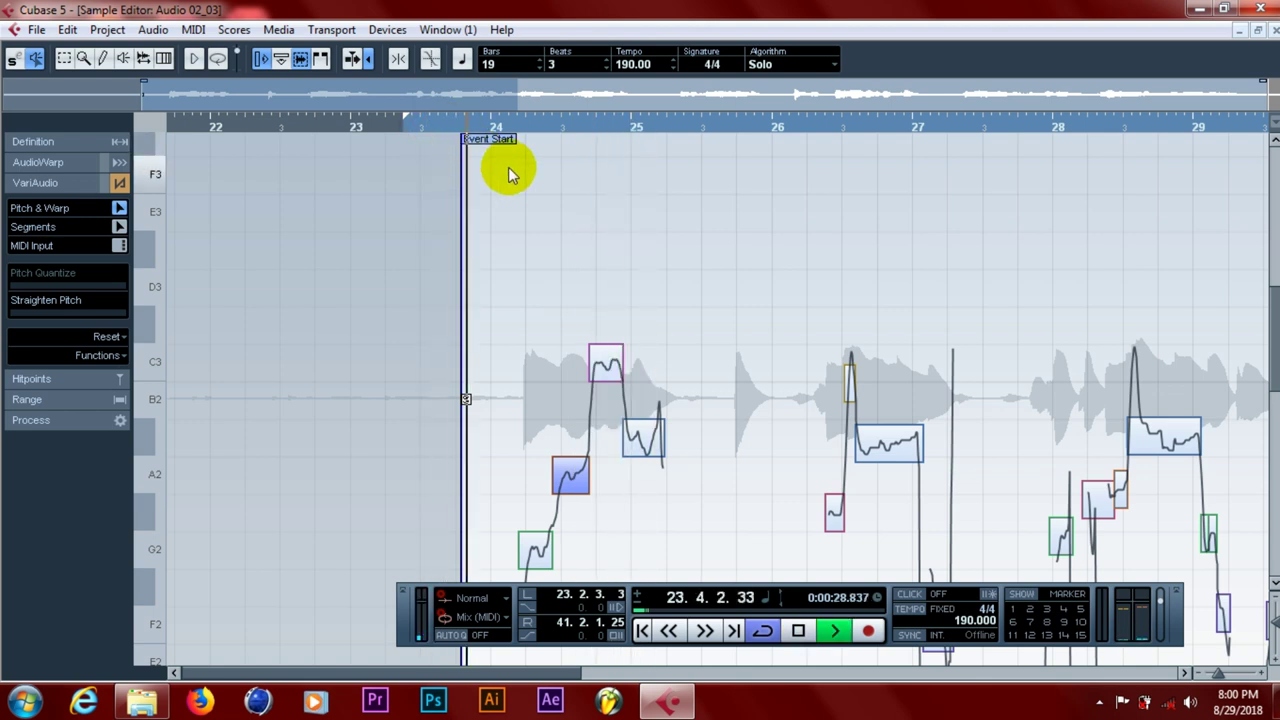
# - Raise the A2 segment around beat 3 of bar 24 back to A#2 and return the playback cursor to about 23.3
pyautogui.click(567, 471)
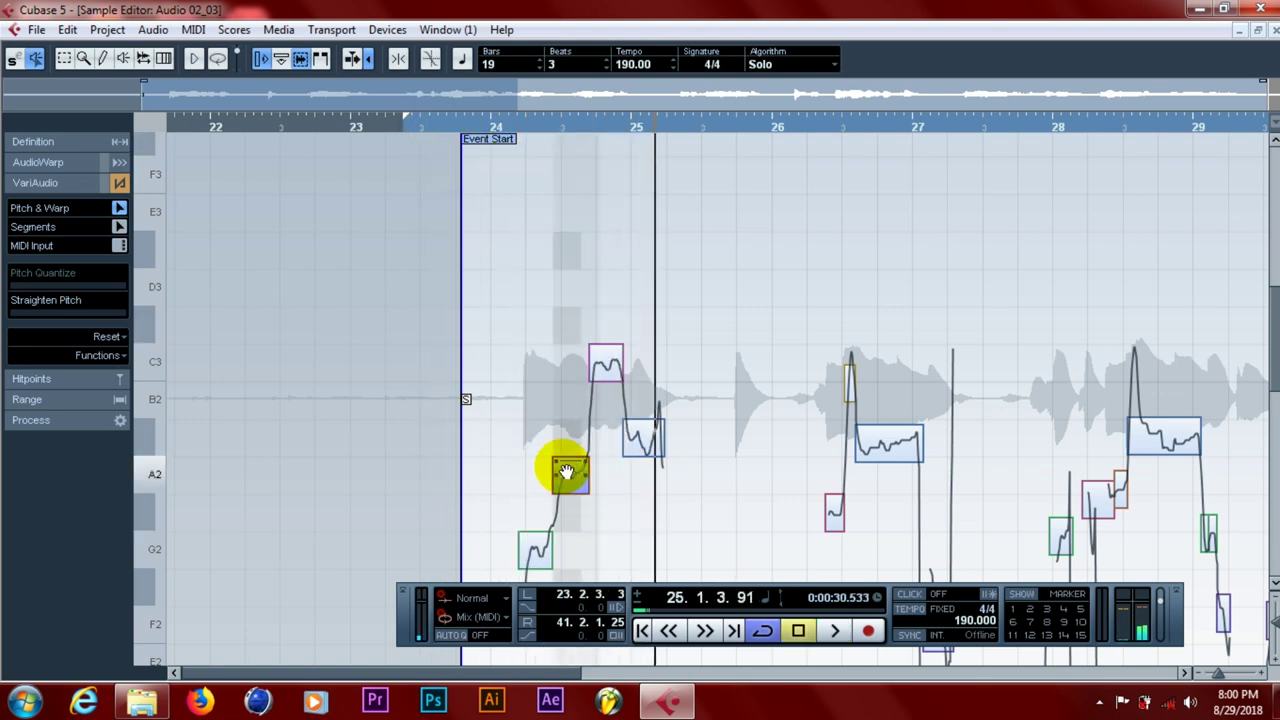
pyautogui.moveTo(571, 474); pyautogui.dragTo(567, 437)
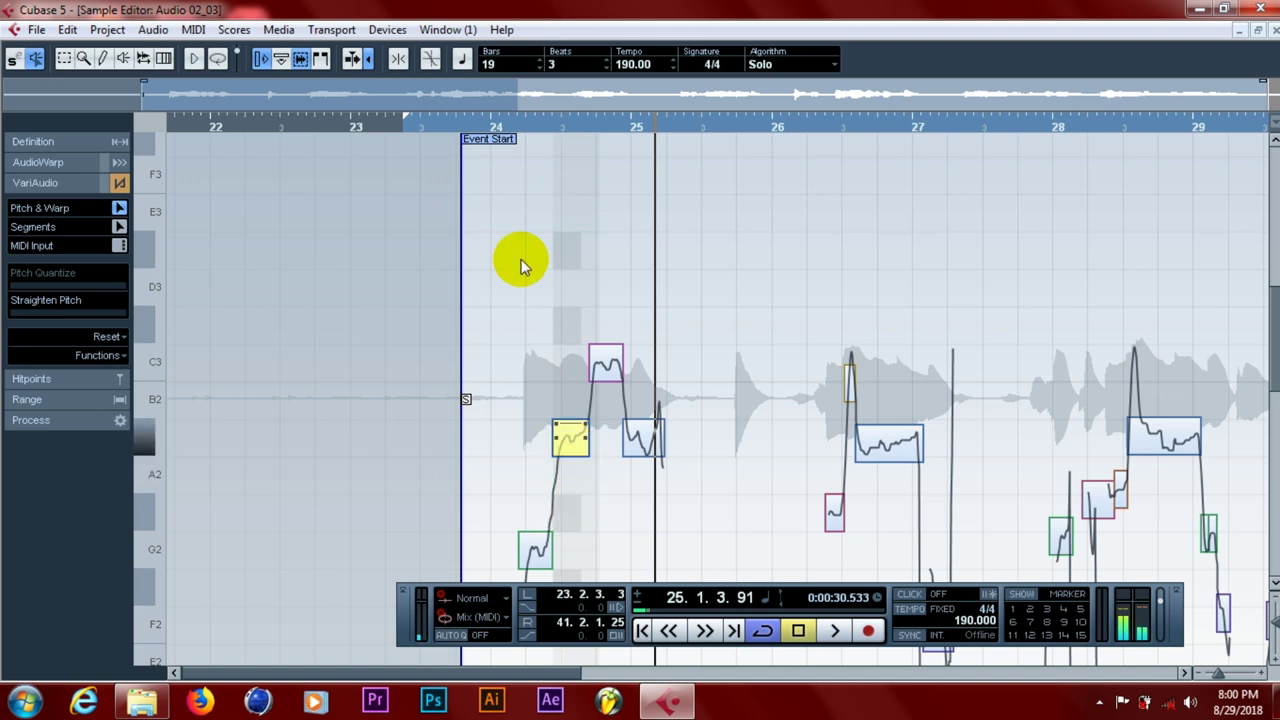
pyautogui.click(446, 122)
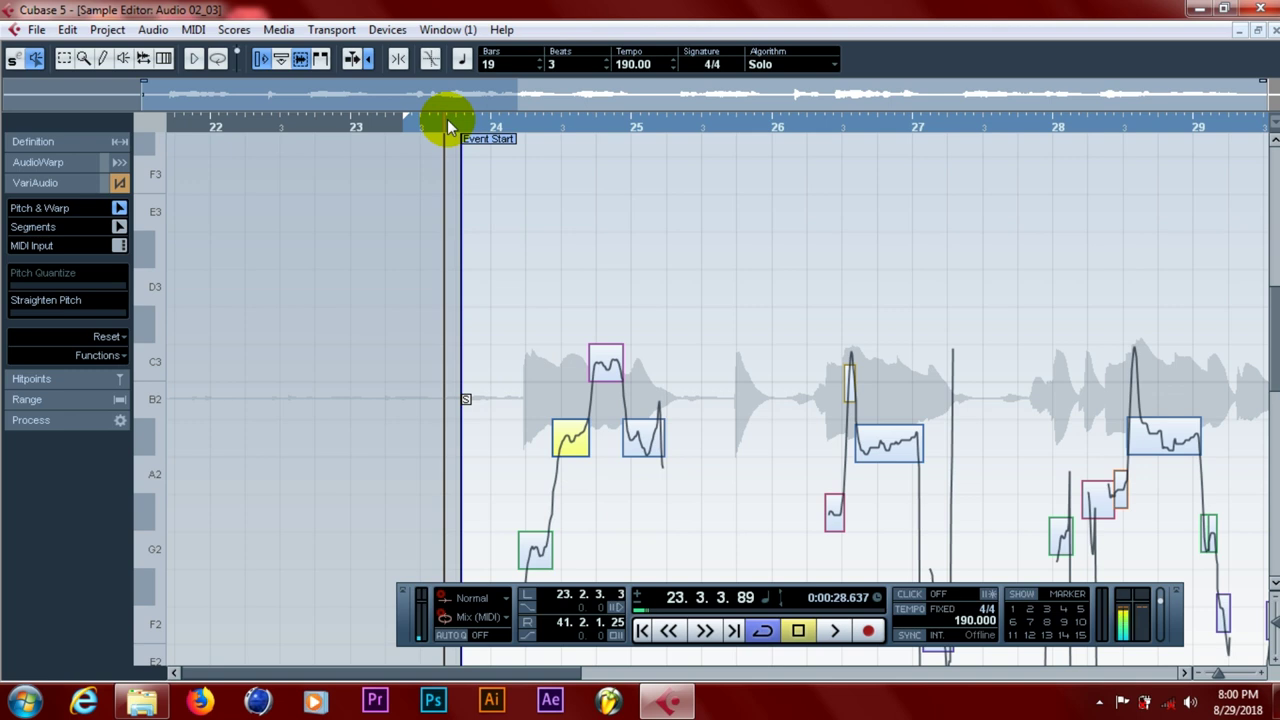
# - Zoom in on the first phrase between bars 24 and 27 and play it twice from about 24.1
pyautogui.moveTo(620, 132); pyautogui.dragTo(506, 364)
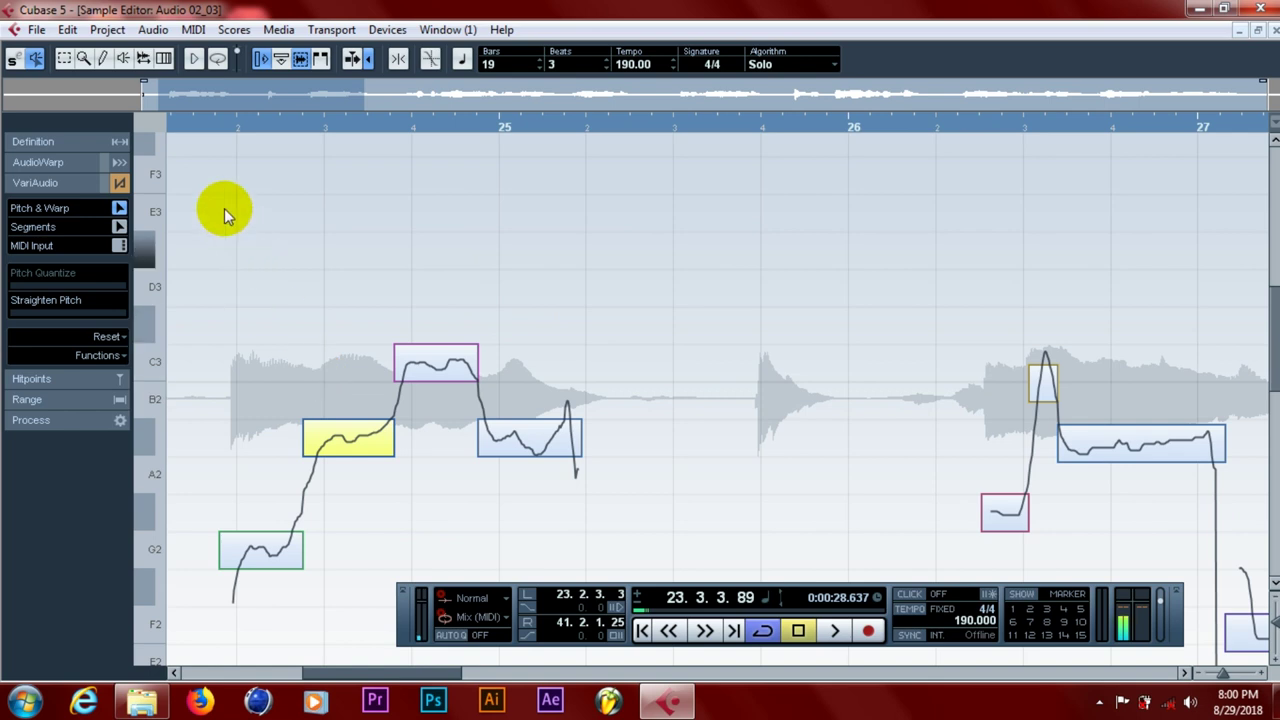
pyautogui.click(190, 118)
pyautogui.press('space')
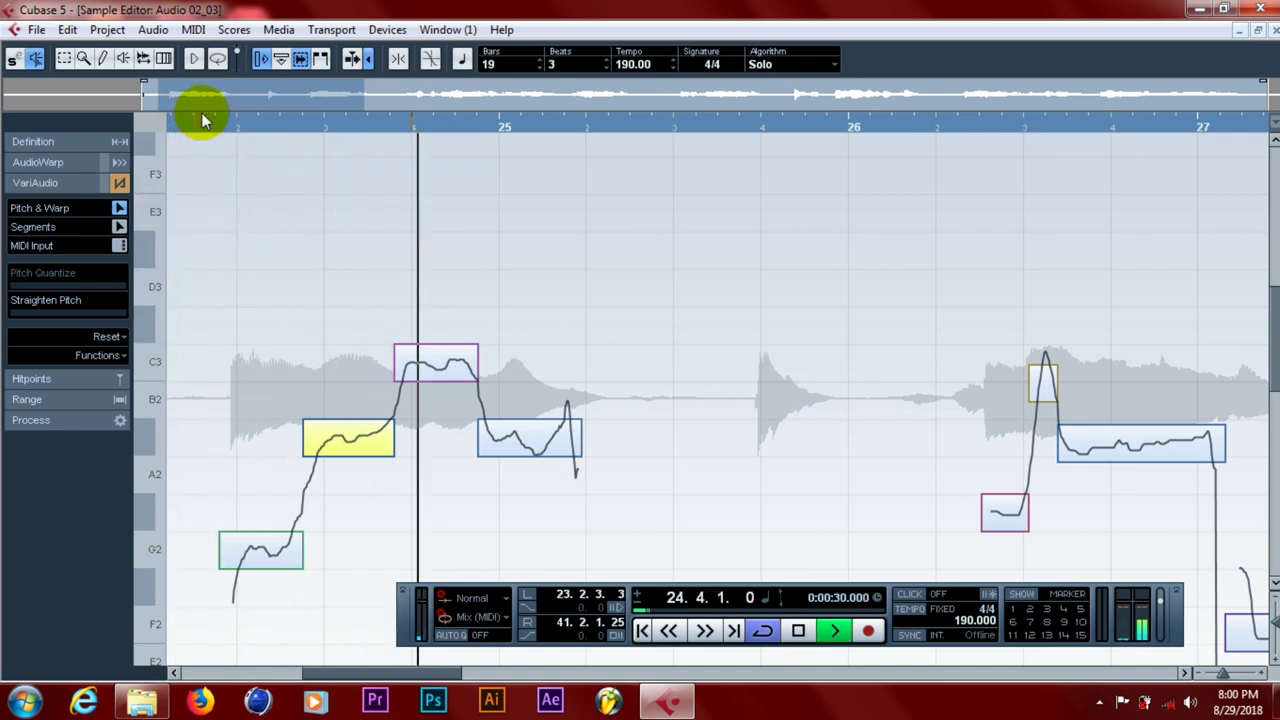
pyautogui.press('space')
pyautogui.click(182, 118)
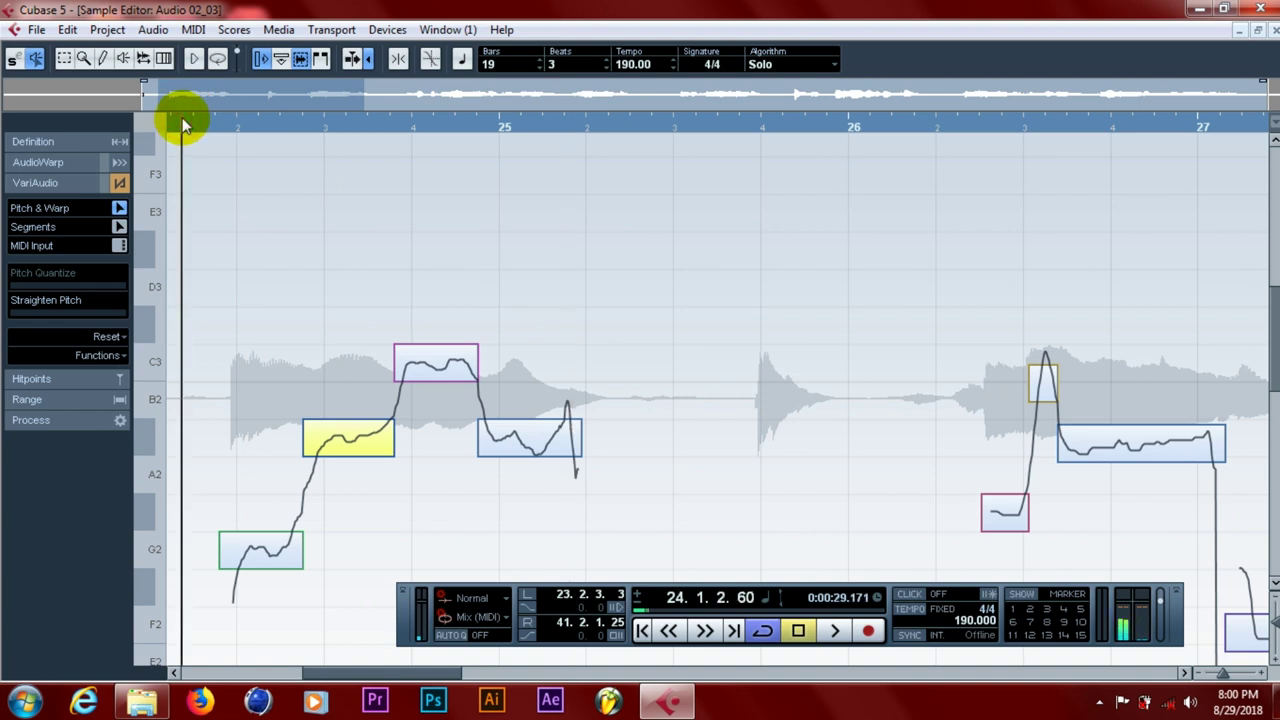
pyautogui.press('space')
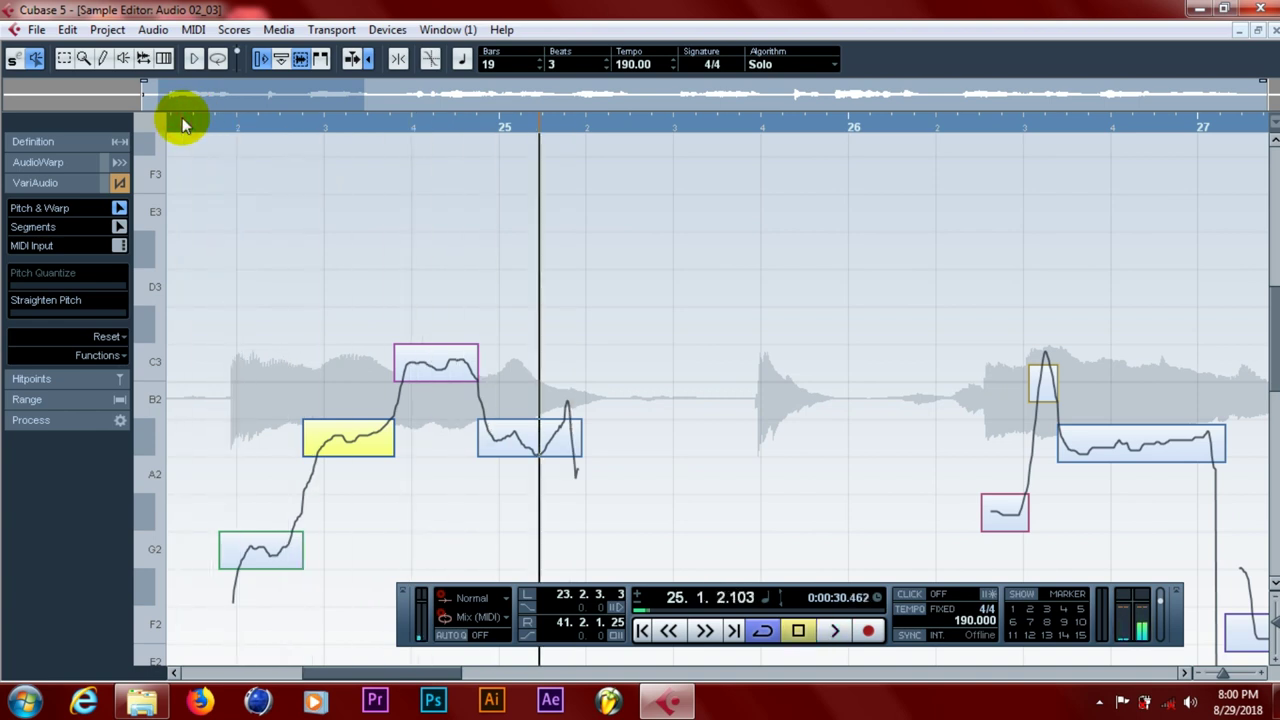
# - Replay the first phrase from about 24.1 to check its segments again
pyautogui.press('space')
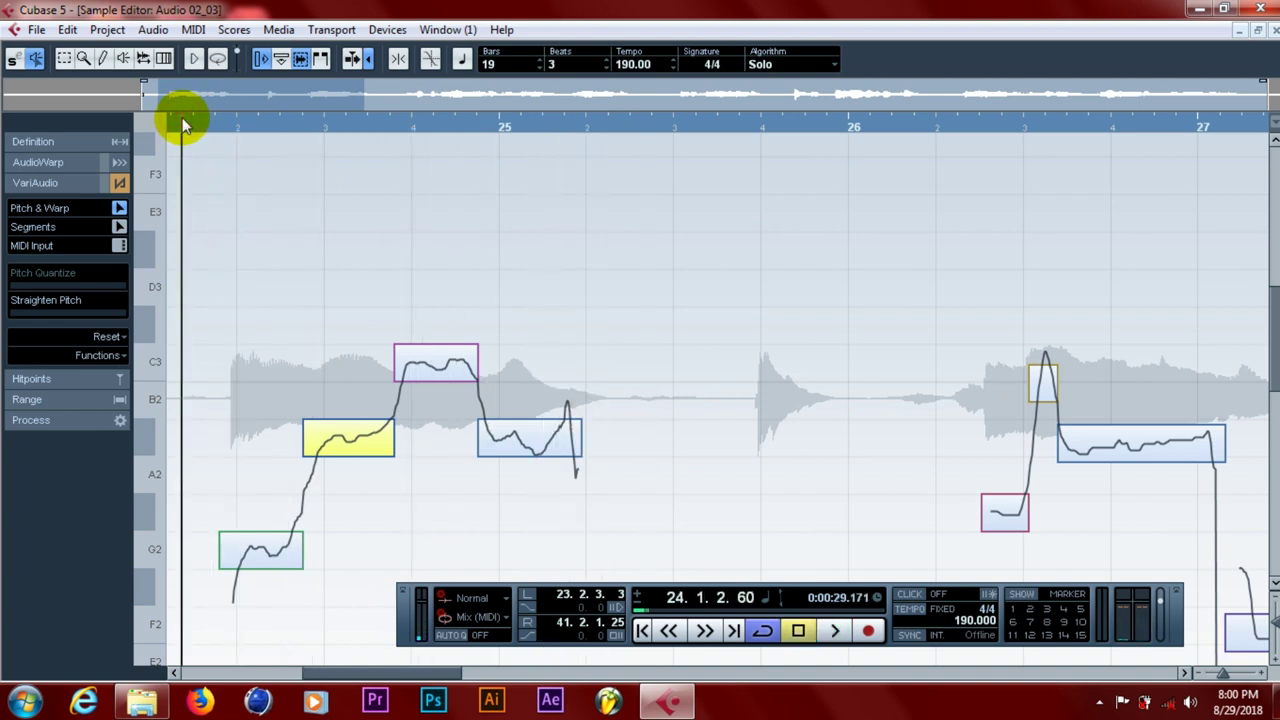
pyautogui.press('space')
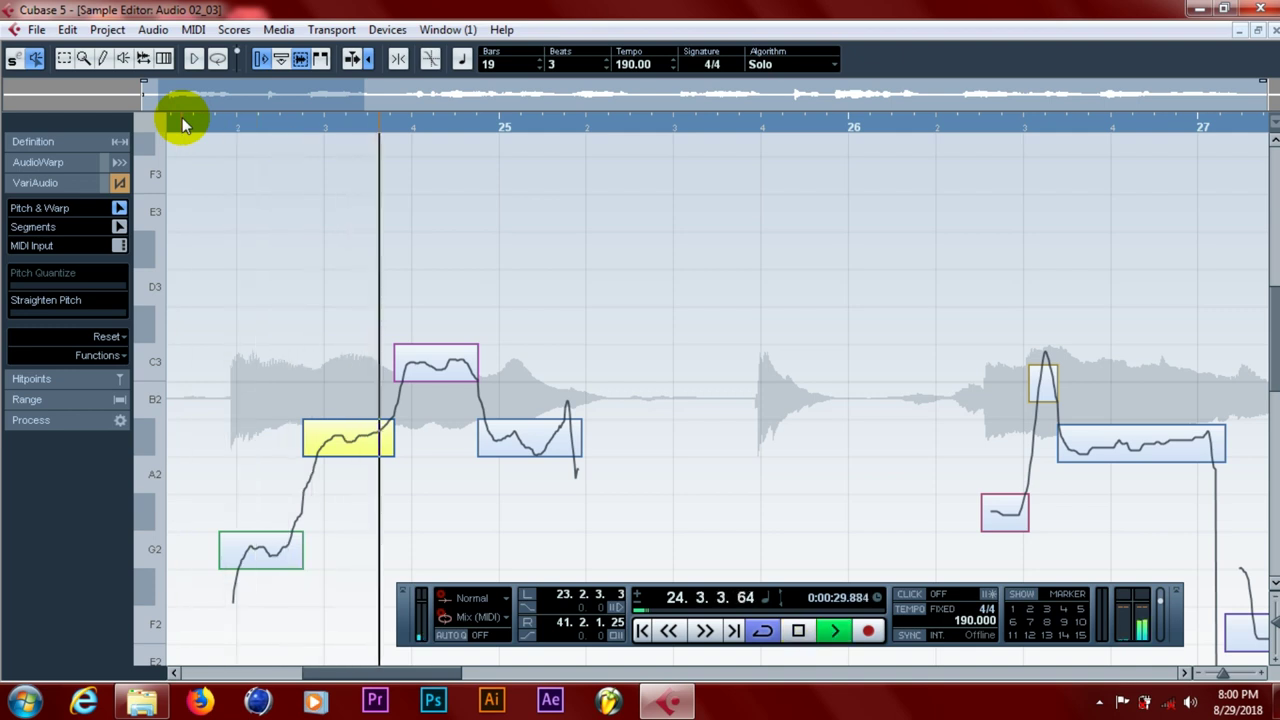
pyautogui.click(183, 120)
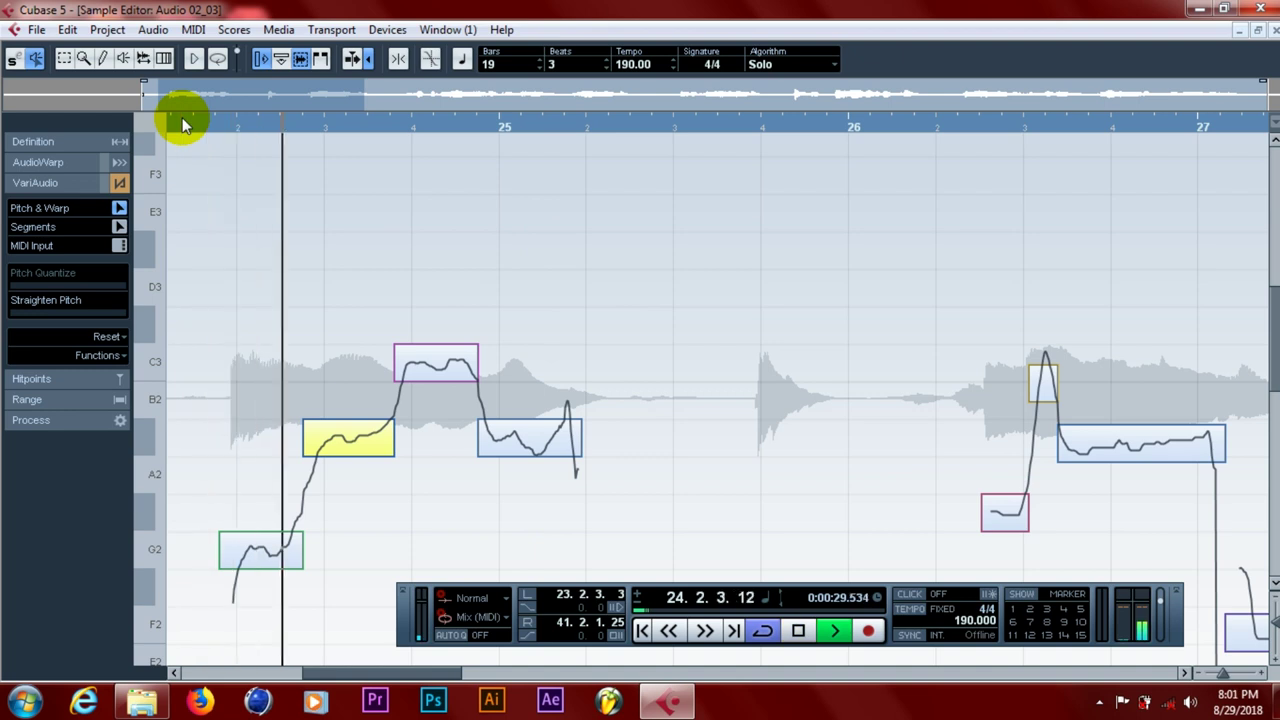
pyautogui.press('space')
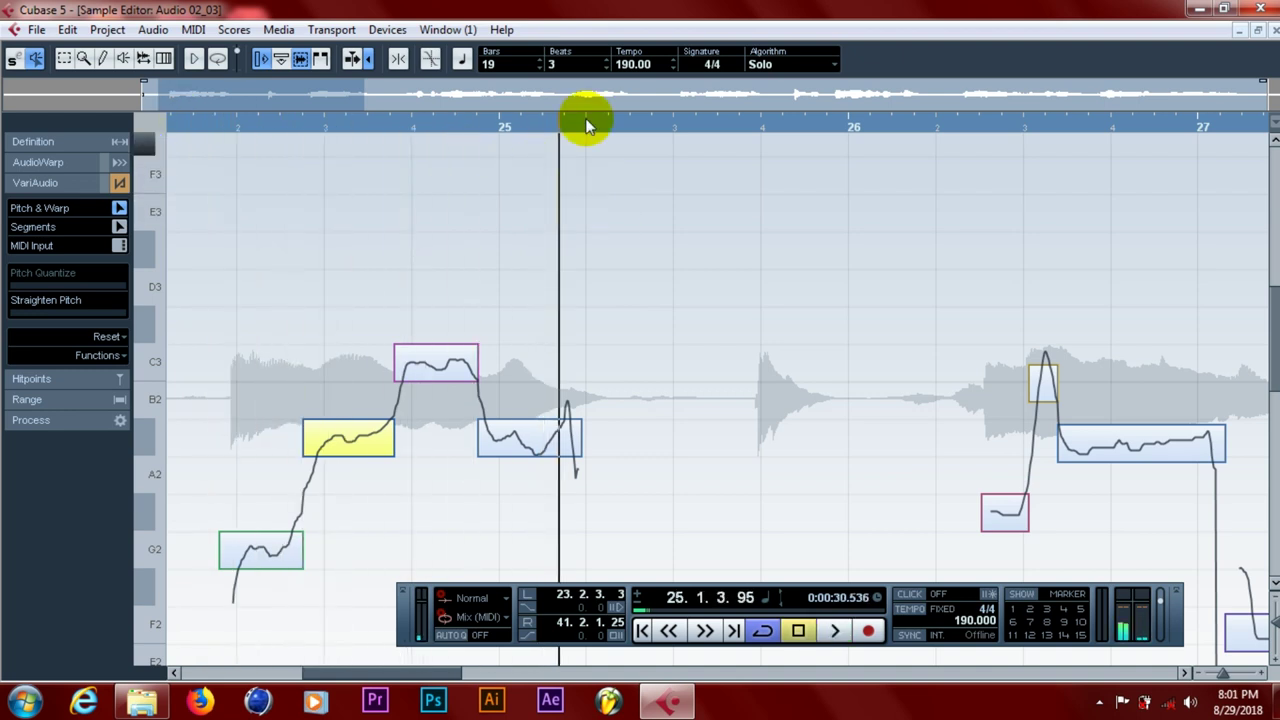
# - Play the second phrase from beat 3 of bar 25, and replay it from just before beat 2 of bar 26
pyautogui.click(676, 122)
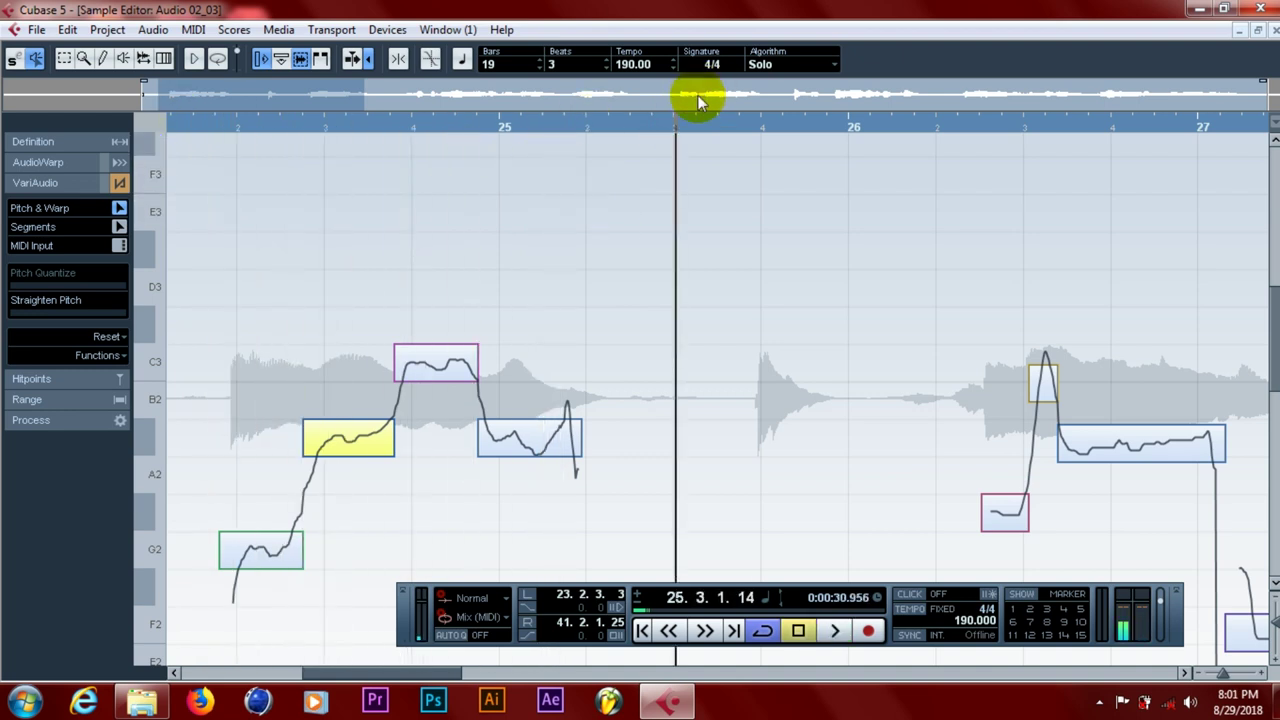
pyautogui.press('space')
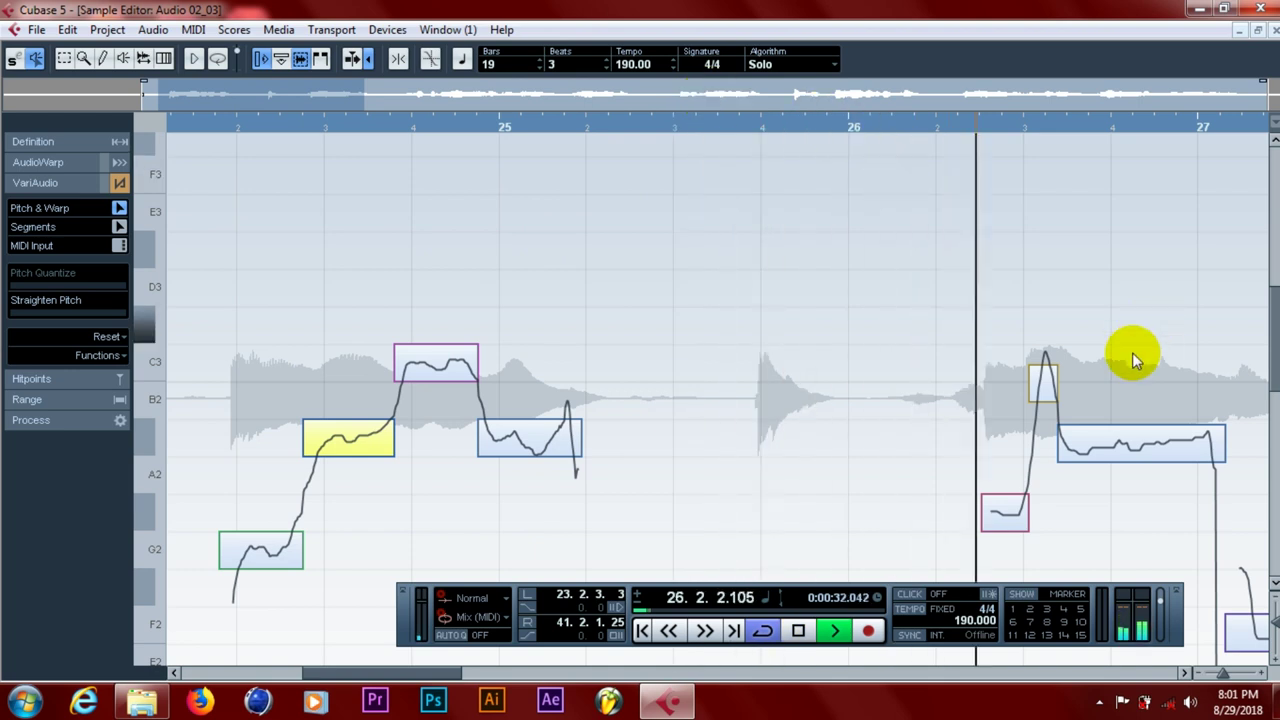
pyautogui.press('space')
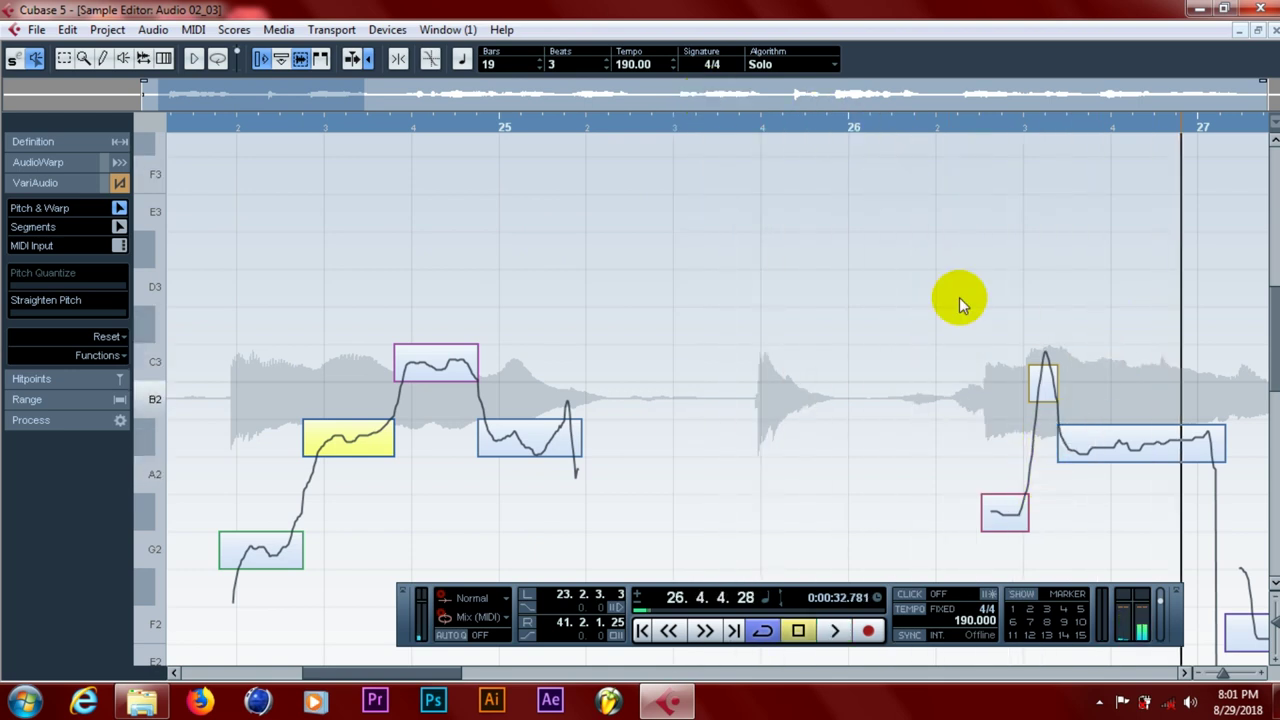
pyautogui.click(926, 118)
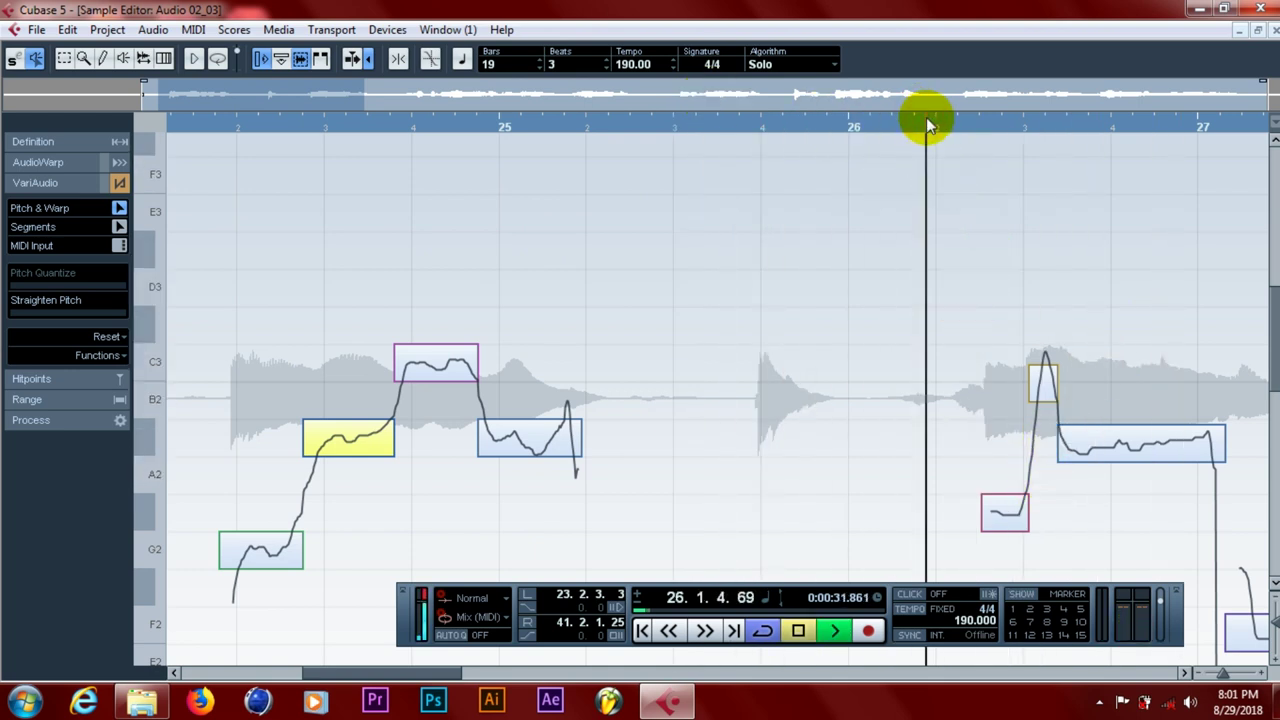
# - Raise the short segment at beat 3 of bar 26 to C3 and play the phrase repeatedly from just before bar 26
pyautogui.click(1043, 373)
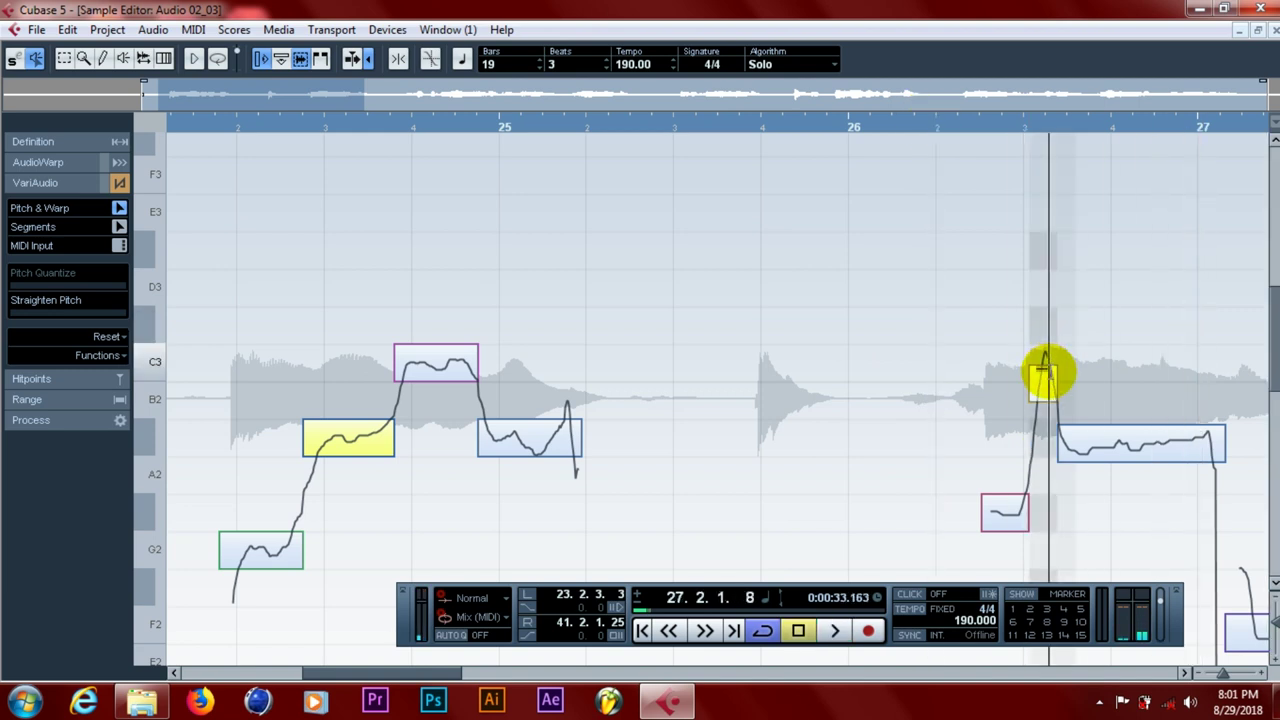
pyautogui.moveTo(1043, 373)
pyautogui.mouseDown()
pyautogui.moveTo(1040, 397)
pyautogui.moveTo(1048, 360)
pyautogui.mouseUp()
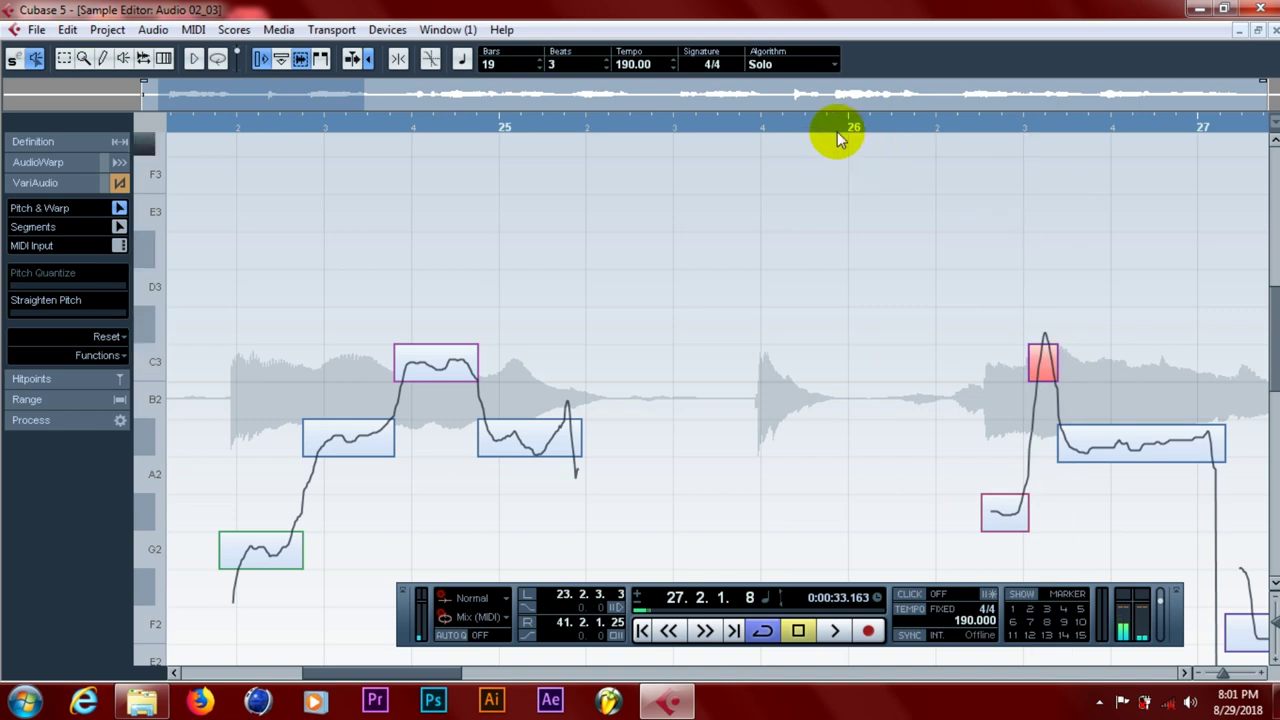
pyautogui.click(826, 128)
pyautogui.press('space')
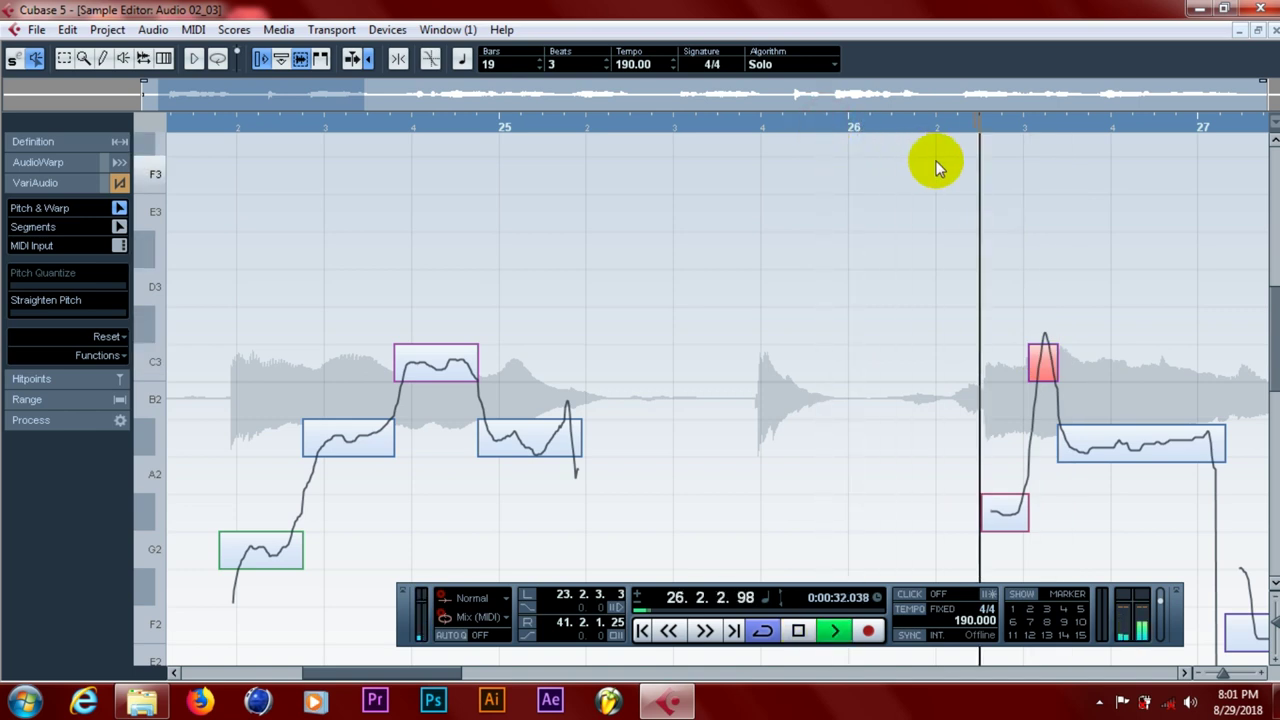
pyautogui.click(838, 126)
pyautogui.press('space')
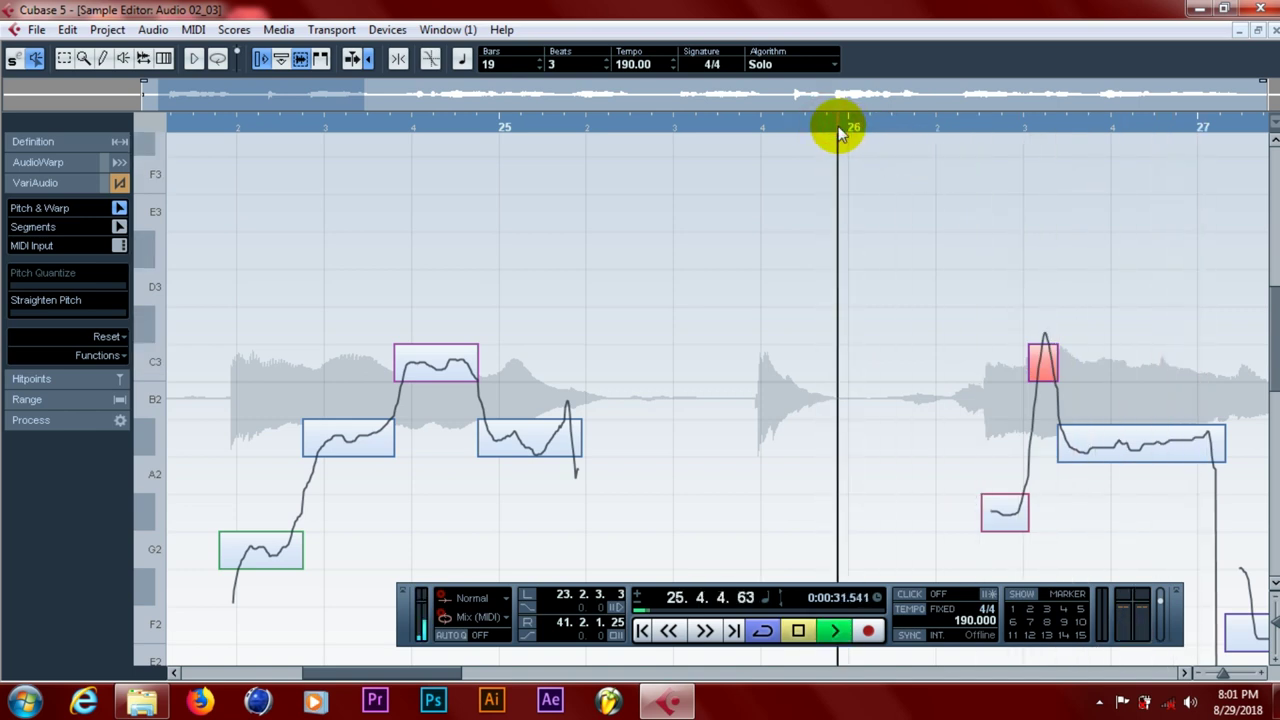
pyautogui.click(838, 126)
pyautogui.press('space')
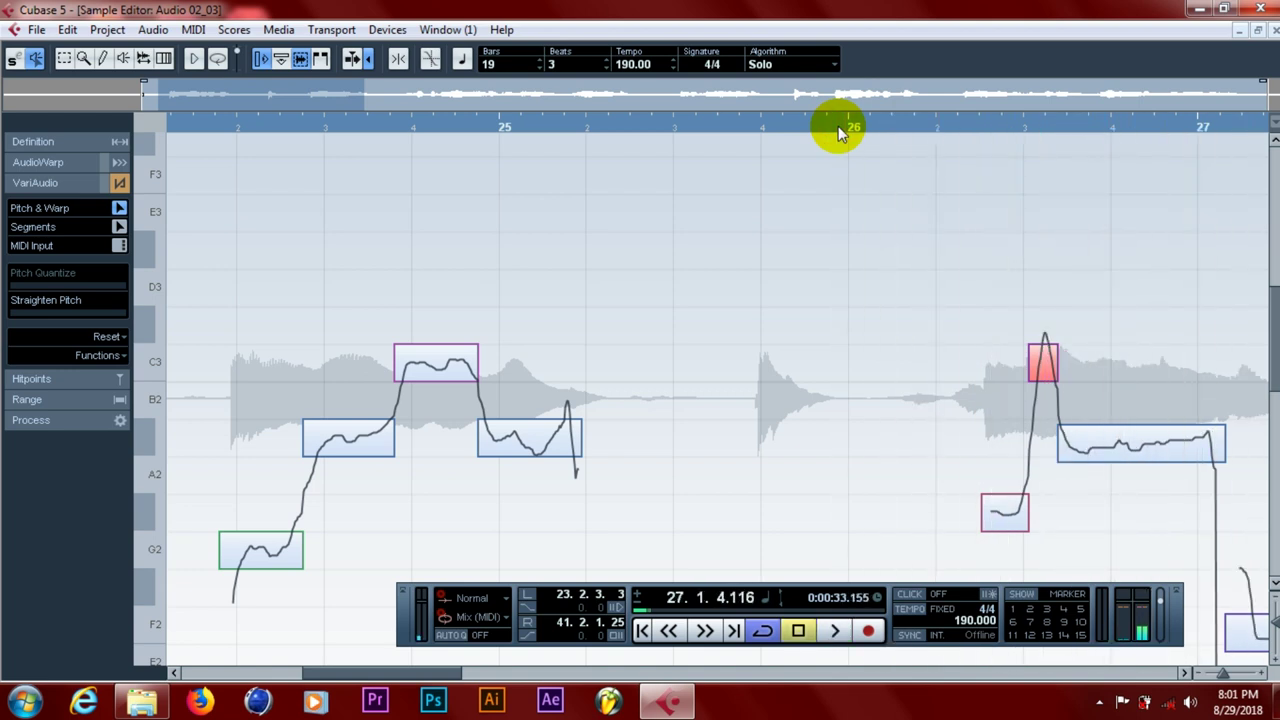
# - Examine the segments following the second phrase between bars 27 and 28, including the ones in the lower octave
pyautogui.press('g')
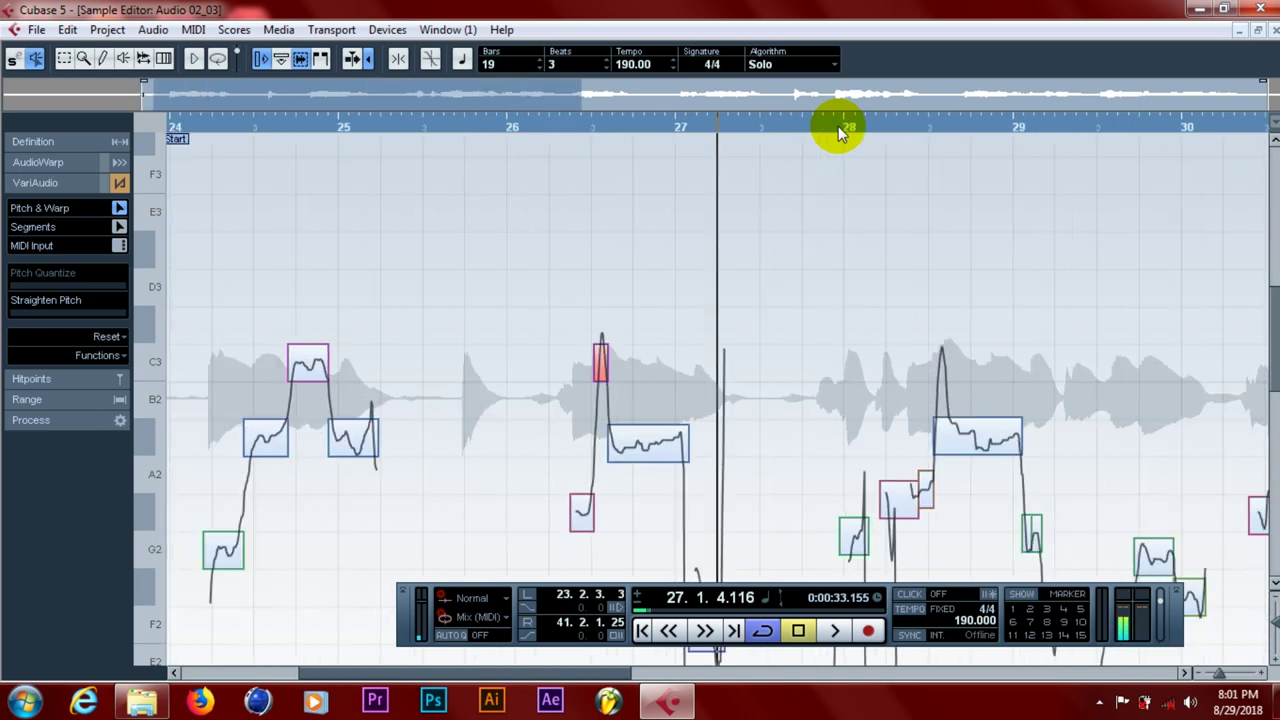
pyautogui.press('h')
pyautogui.press('h')
pyautogui.press('h')
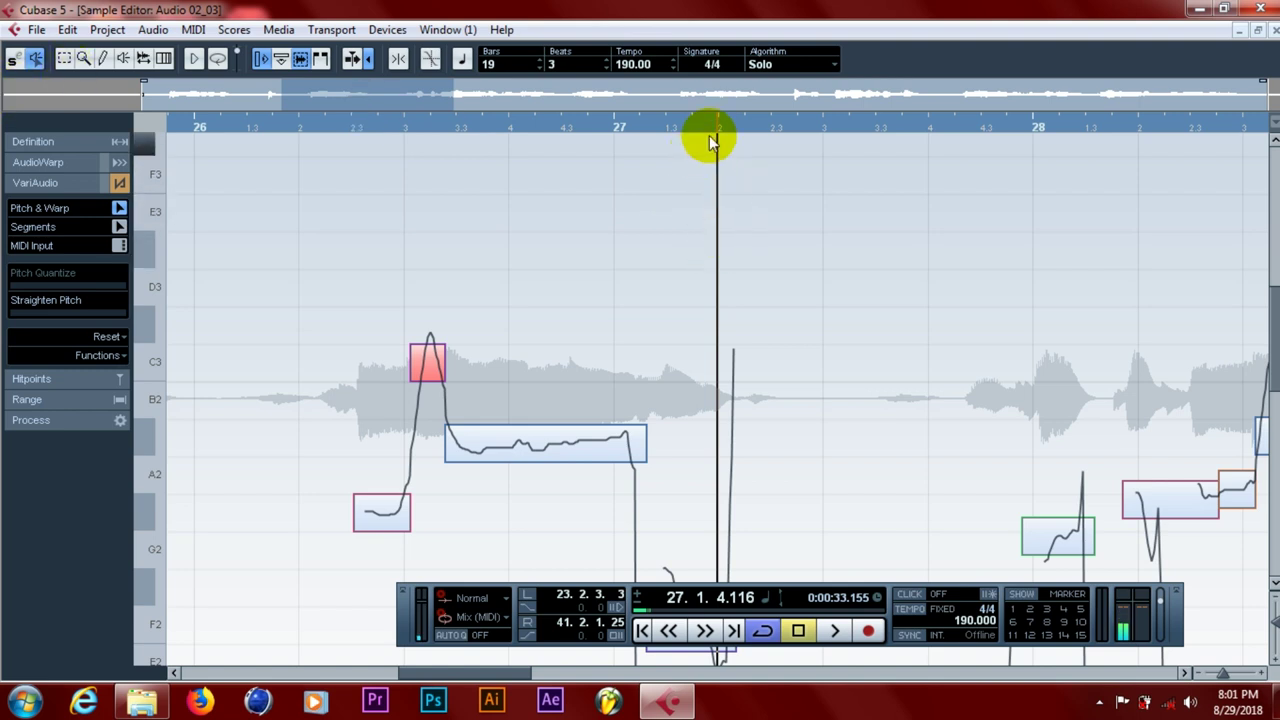
pyautogui.press('g')
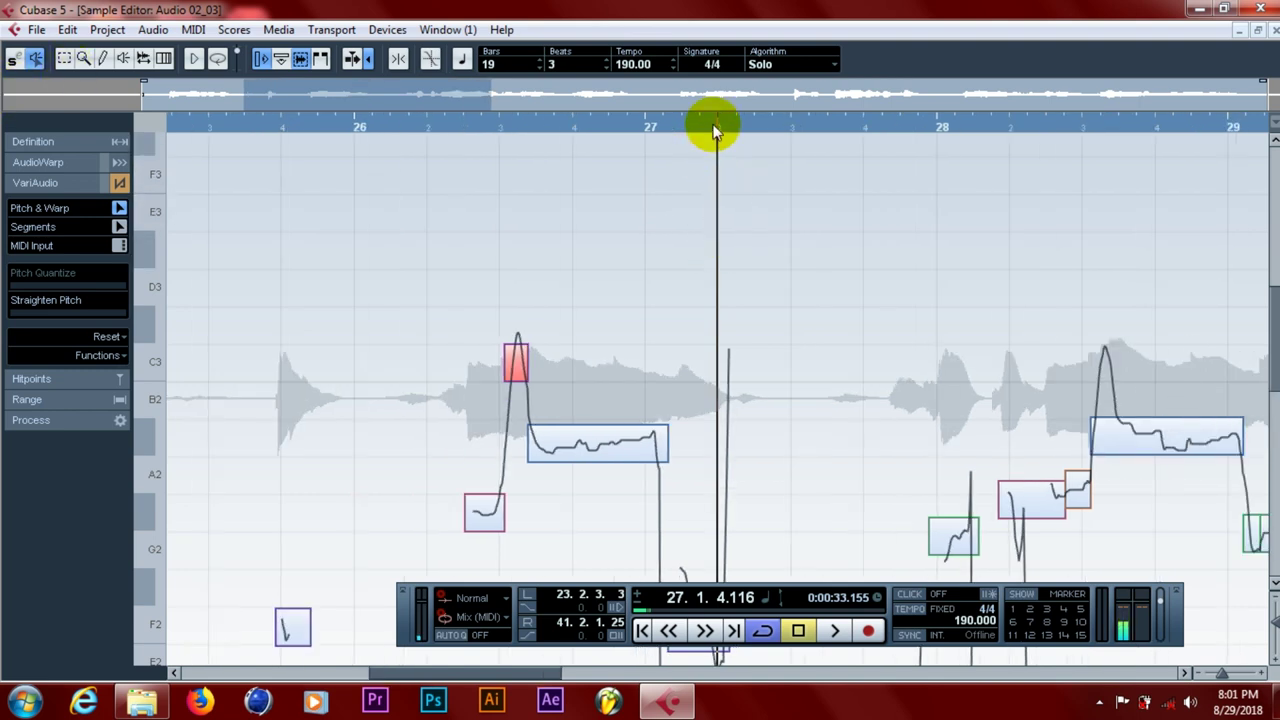
pyautogui.press('h')
pyautogui.press('h')
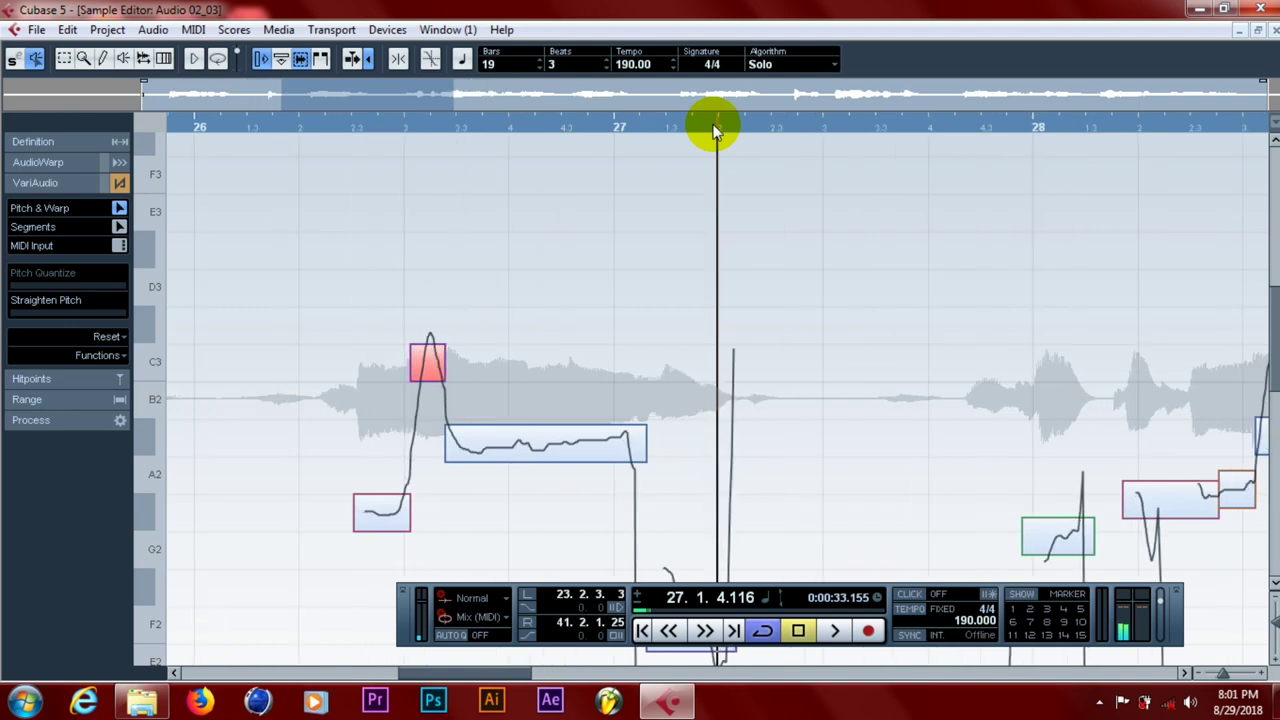
pyautogui.click(1185, 673)
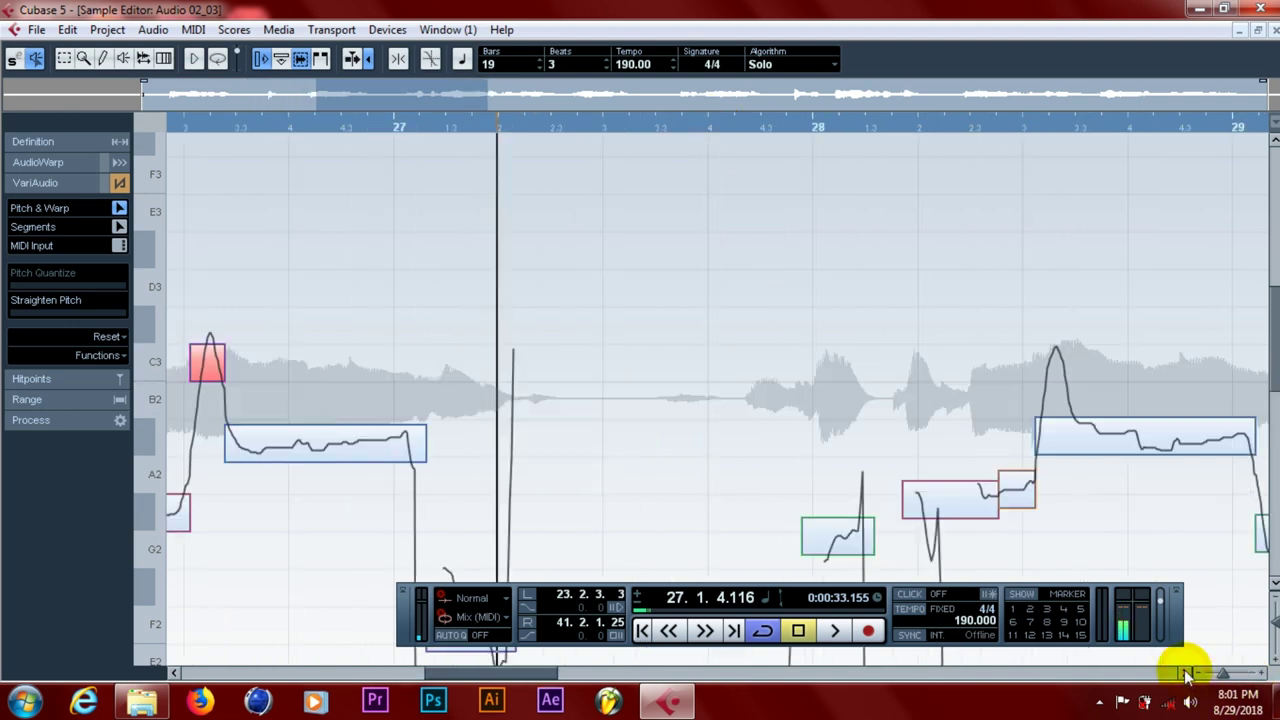
pyautogui.scroll(-4, 1257, 394)
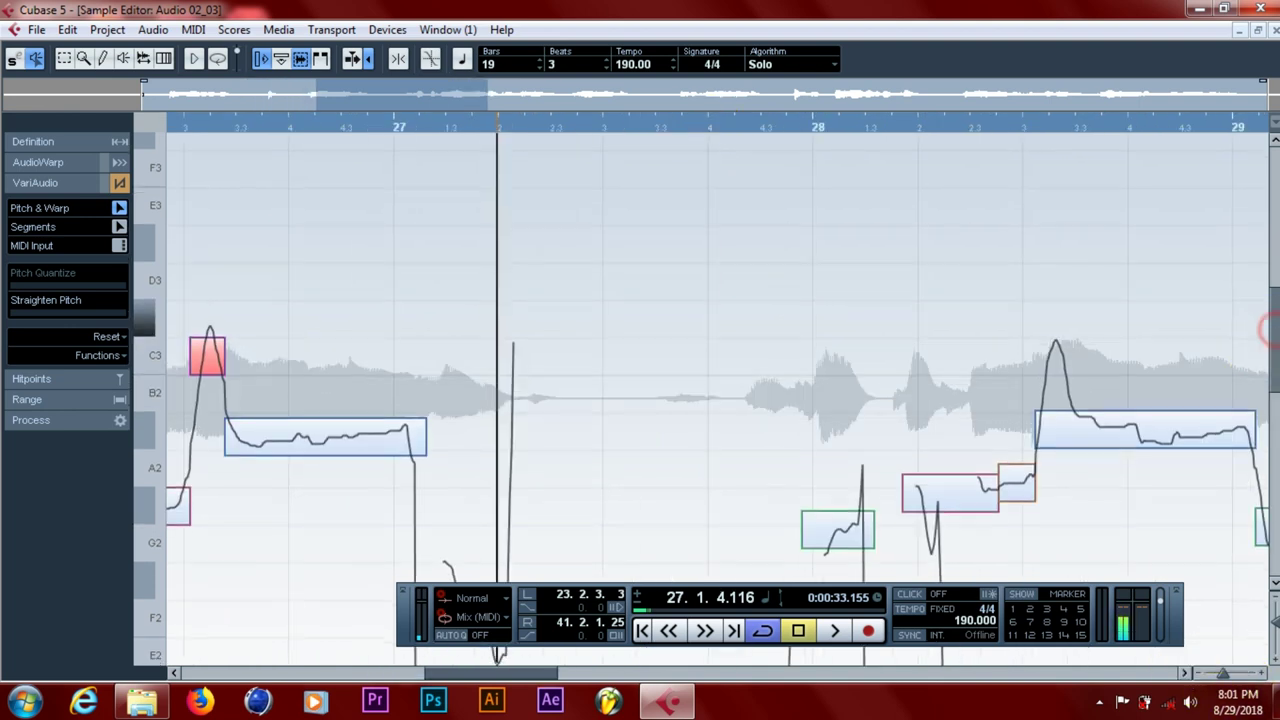
pyautogui.scroll(-4, 1257, 394)
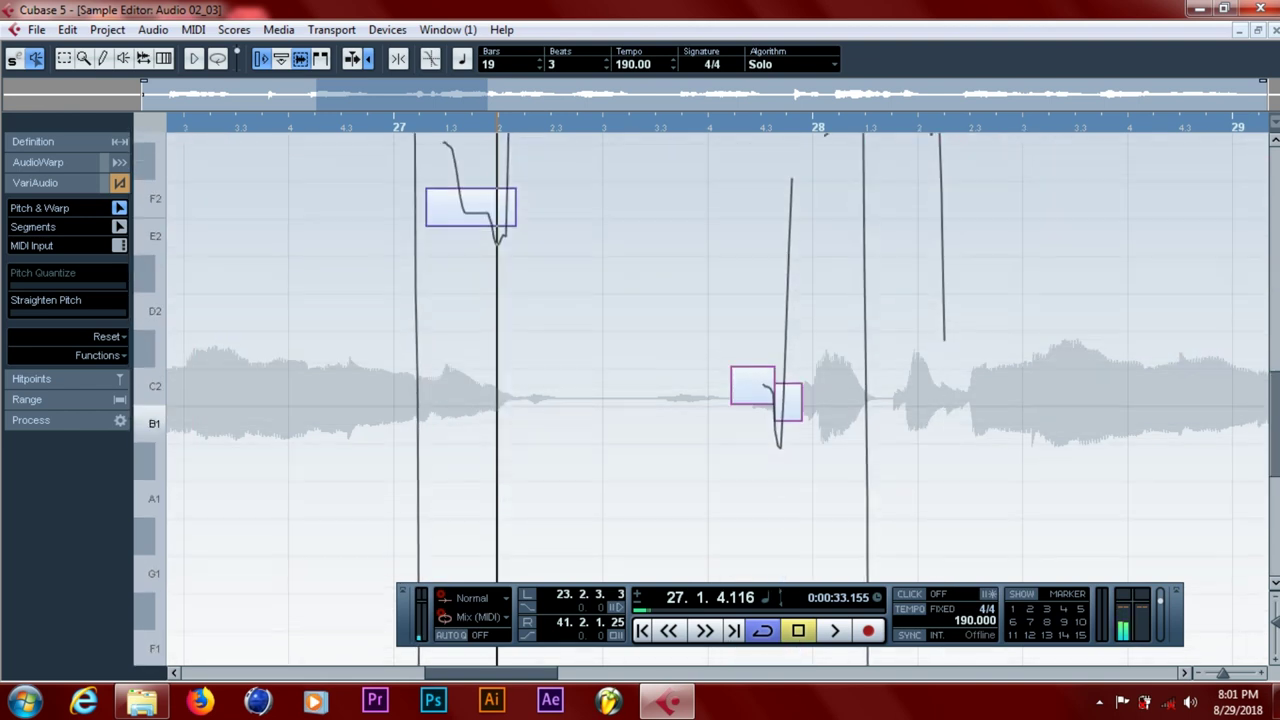
pyautogui.scroll(3, 503, 235)
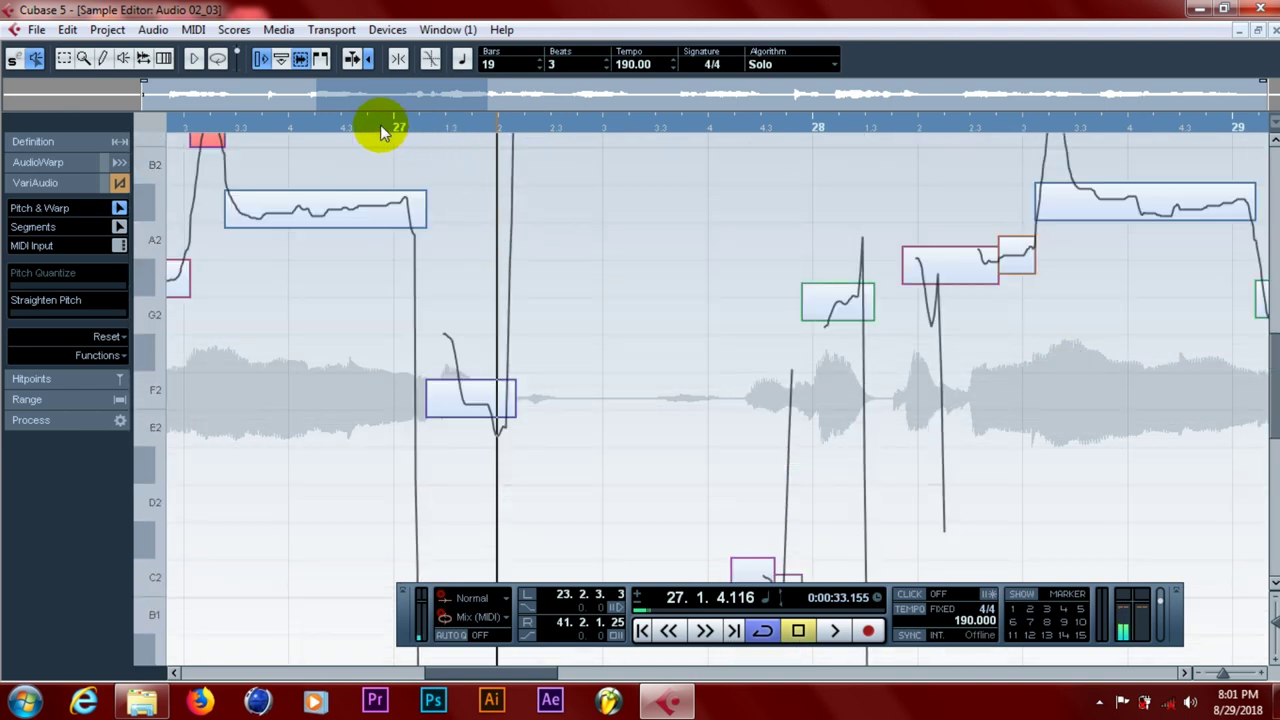
# - Play the end of the second phrase twice from just after beat 3 of bar 26
pyautogui.click(206, 137)
pyautogui.click(213, 133)
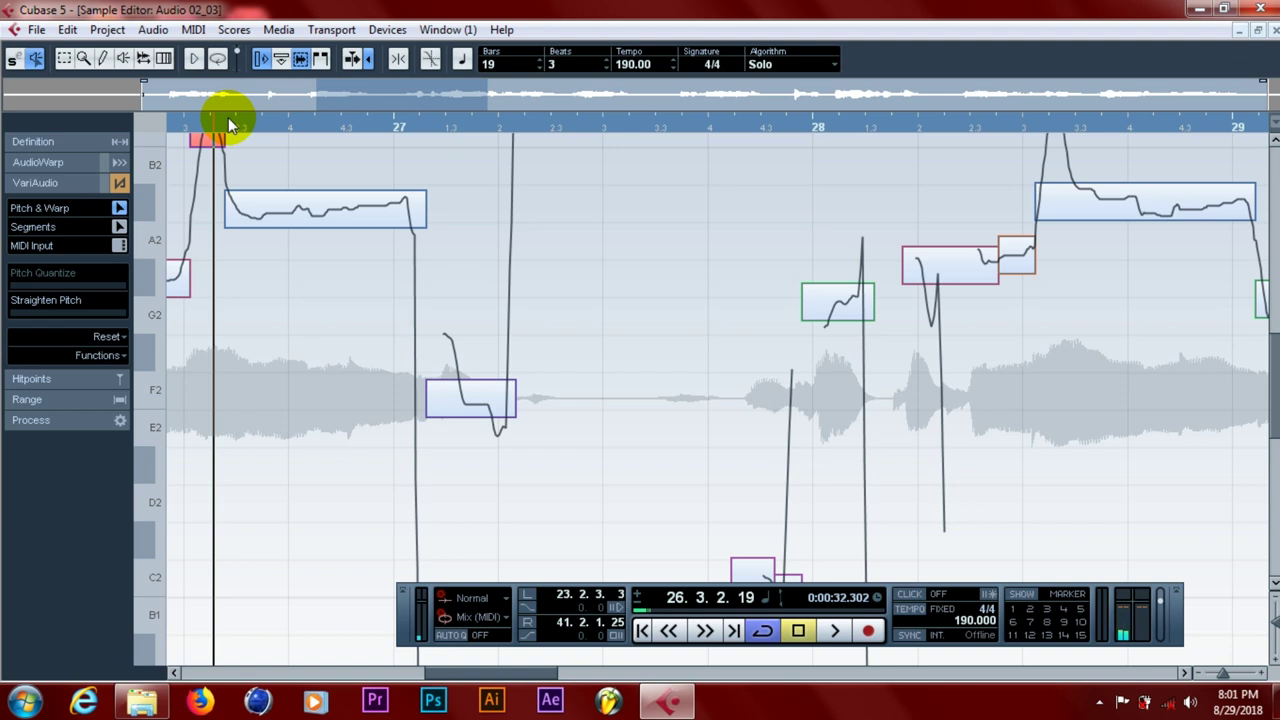
pyautogui.press('space')
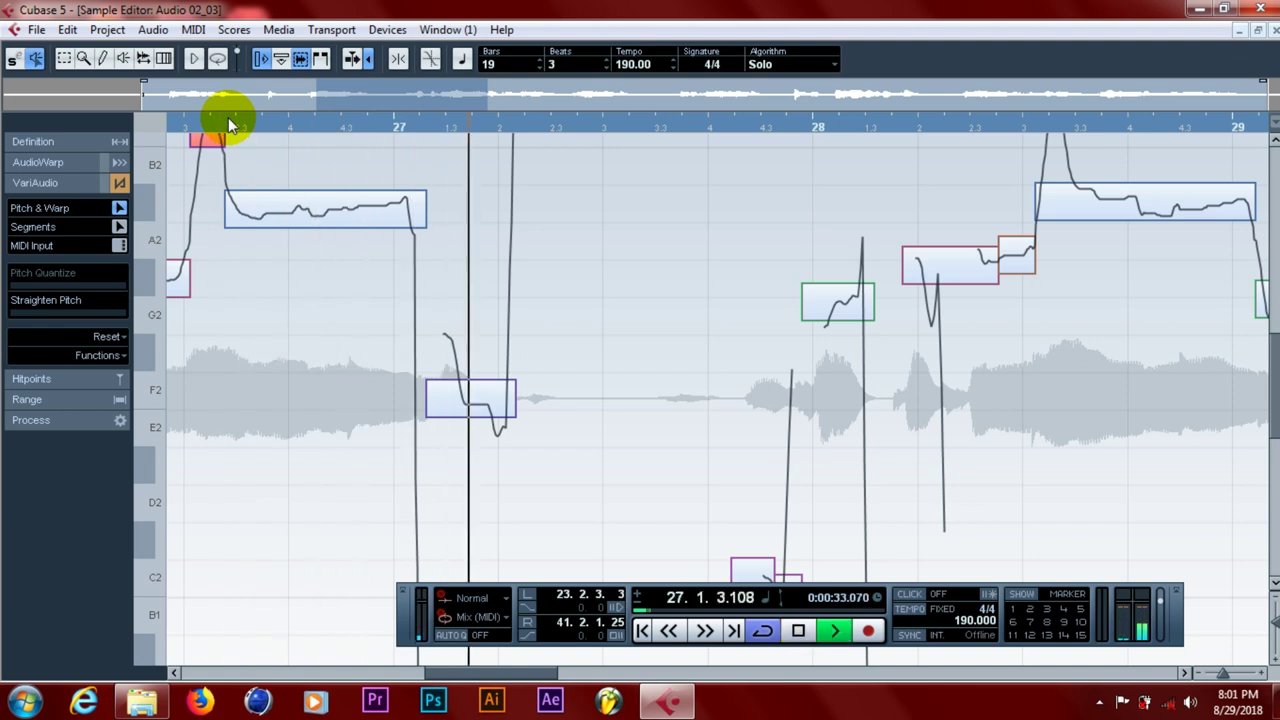
pyautogui.click(228, 117)
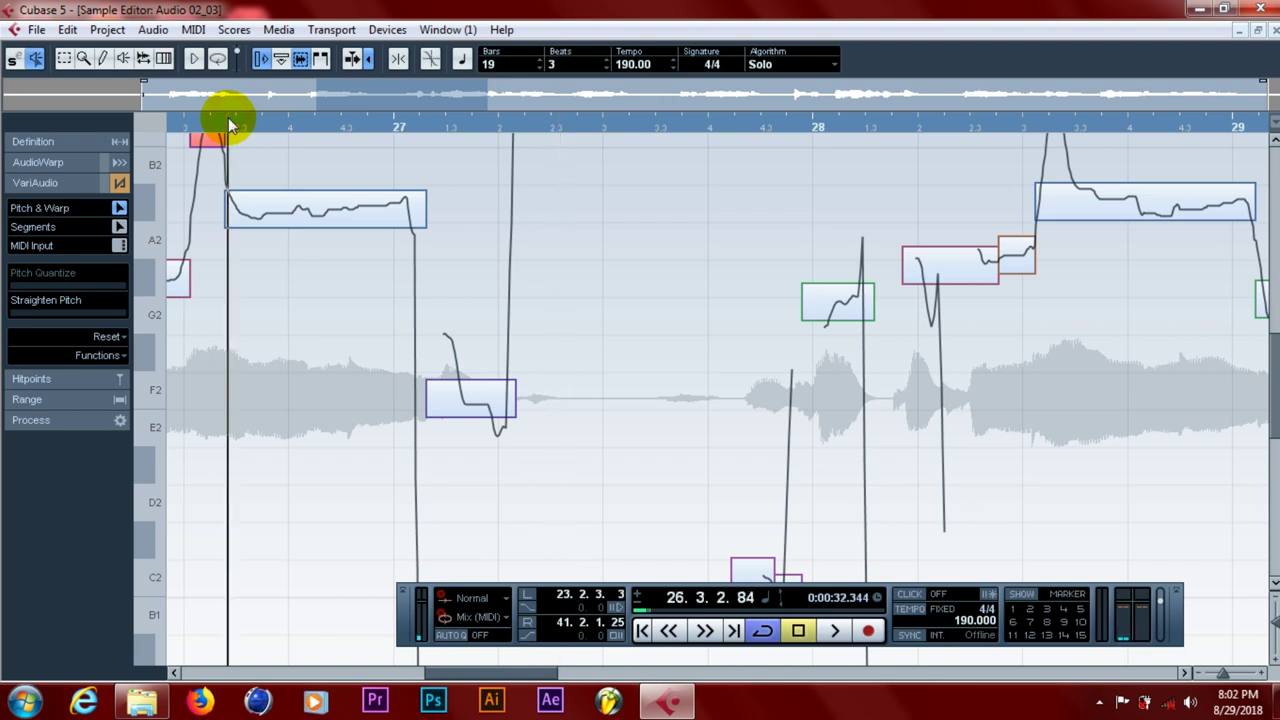
pyautogui.press('space')
pyautogui.press('space')
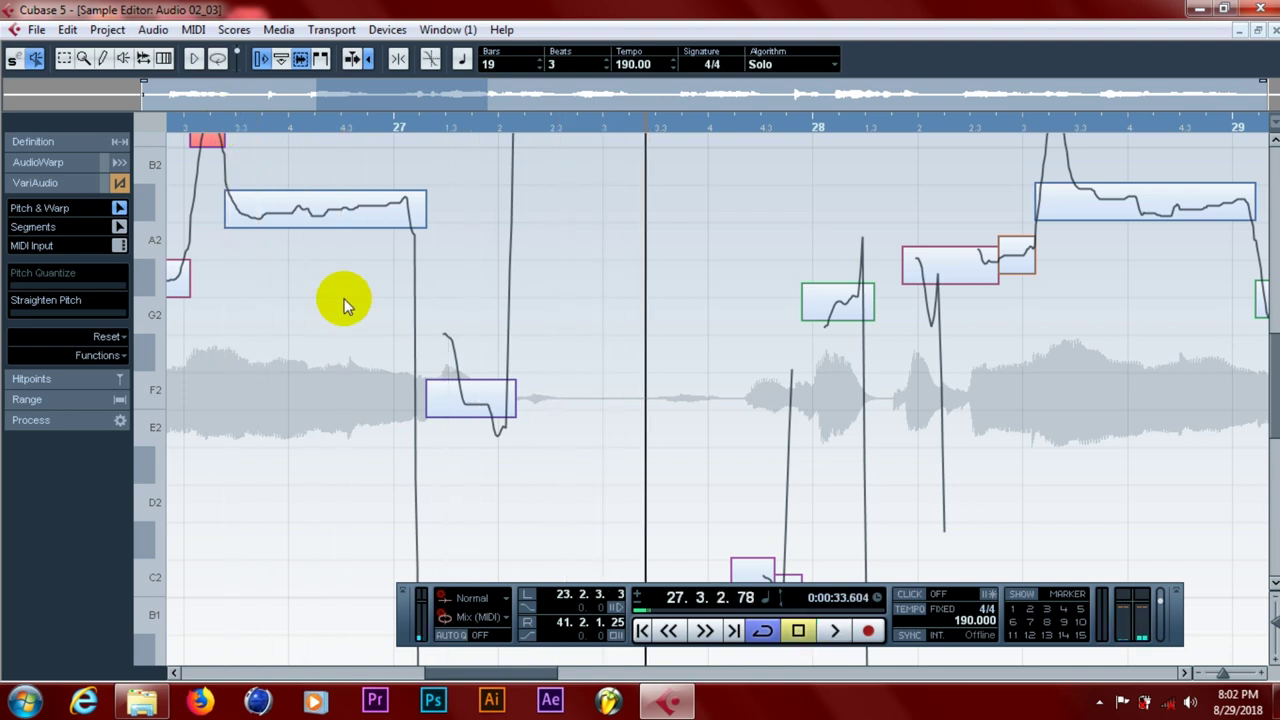
# - Raise the low segment just after the start of bar 27 to F#2 and play it from beat 3 of bar 26
pyautogui.click(455, 402)
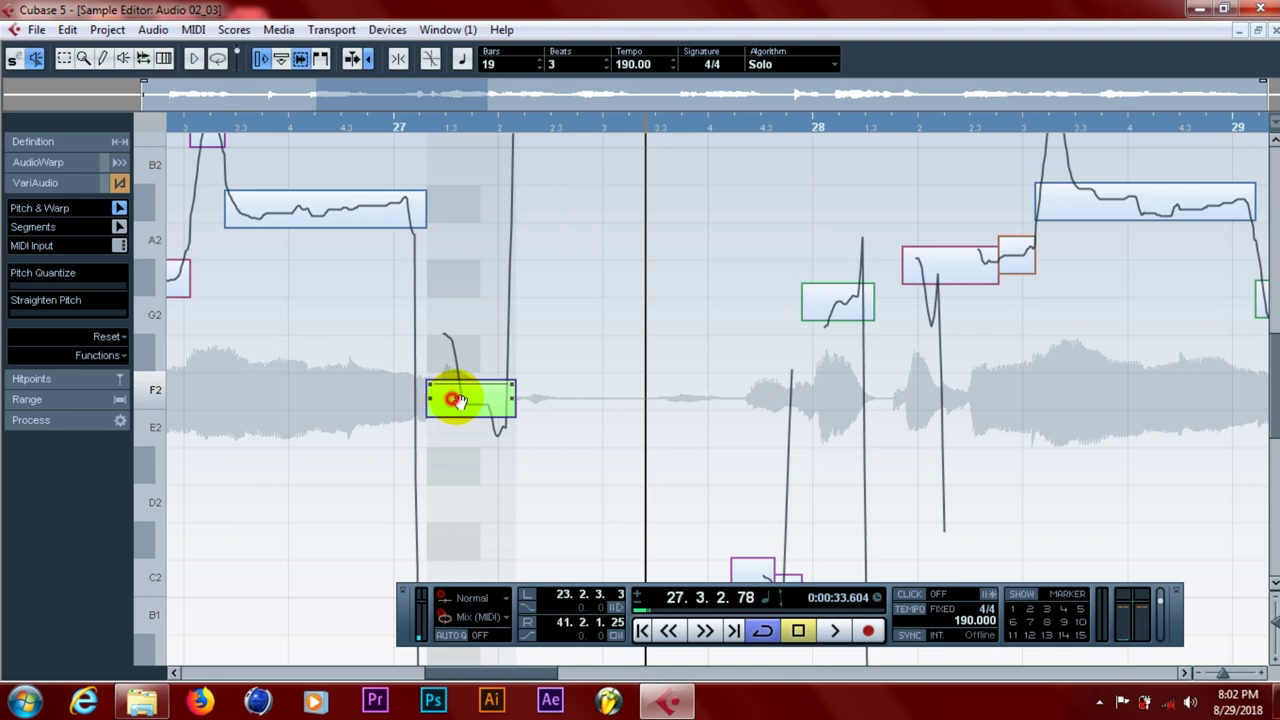
pyautogui.moveTo(455, 400); pyautogui.dragTo(457, 354)
pyautogui.click(190, 122)
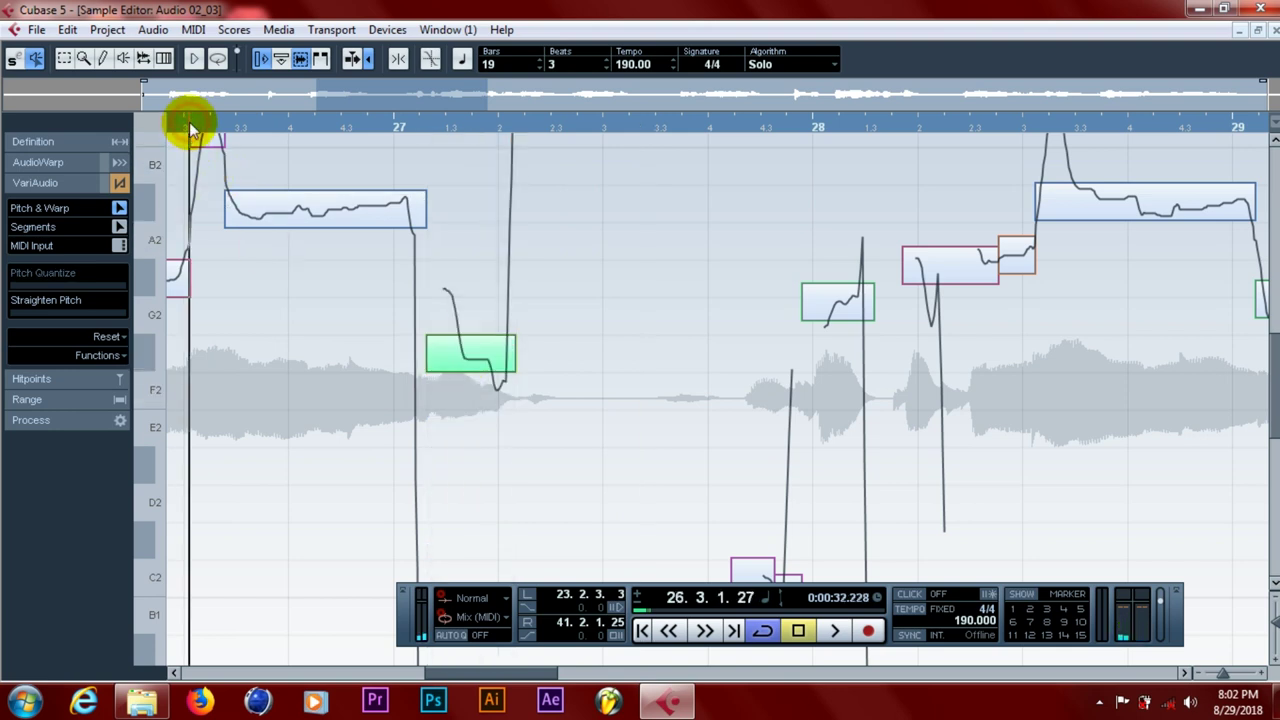
pyautogui.press('space')
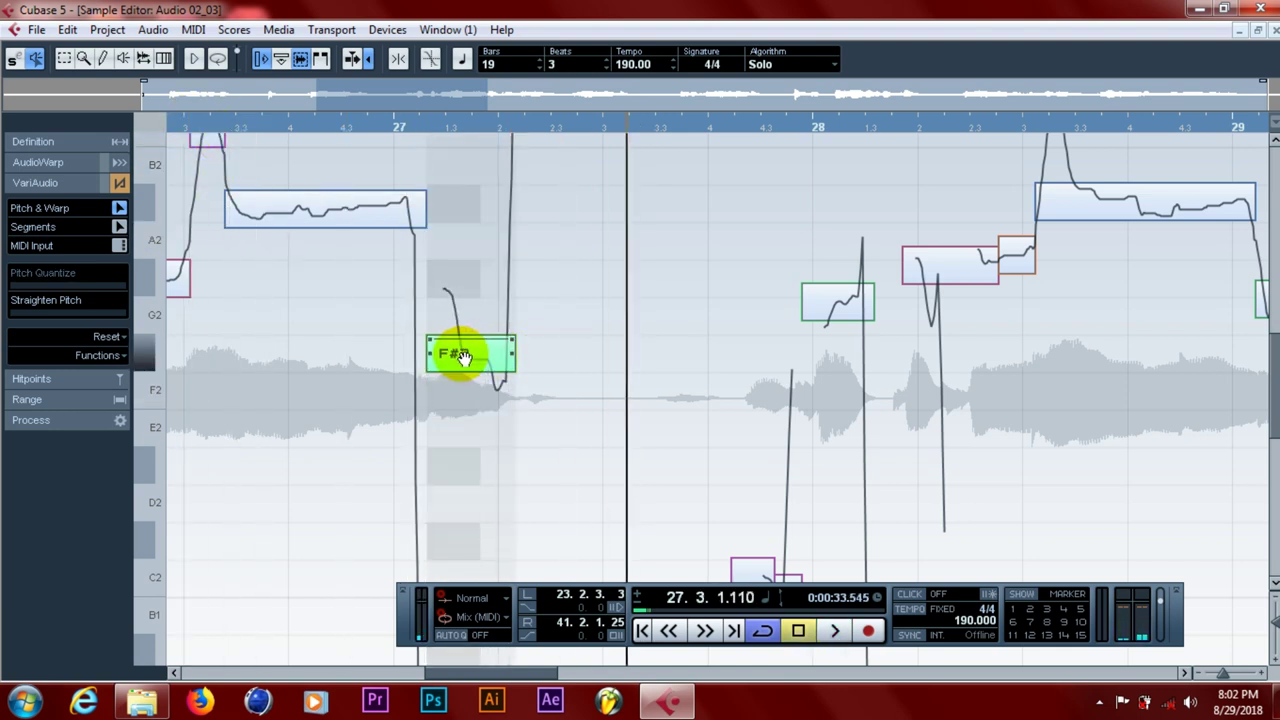
# - Raise the F#2 segment in bar 27 to G2 and play the phrase ending from about beat 3 of bar 26
pyautogui.moveTo(455, 353); pyautogui.dragTo(453, 316)
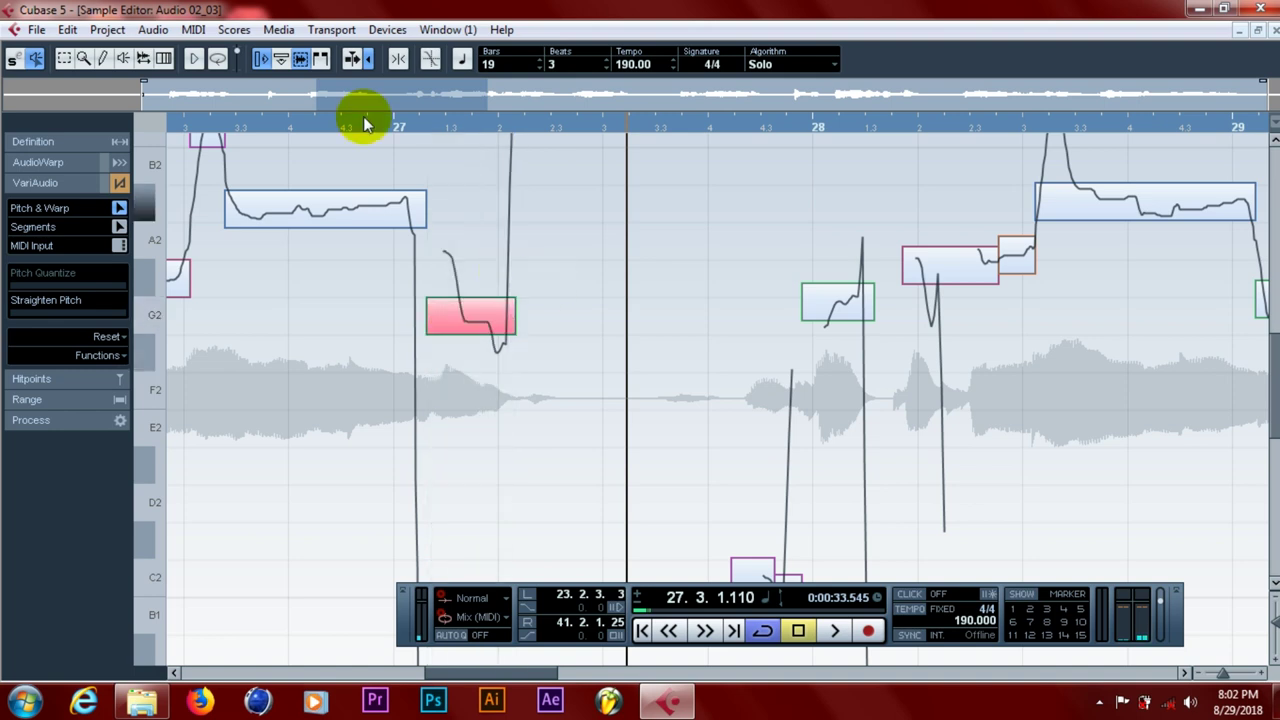
pyautogui.click(200, 122)
pyautogui.press('space')
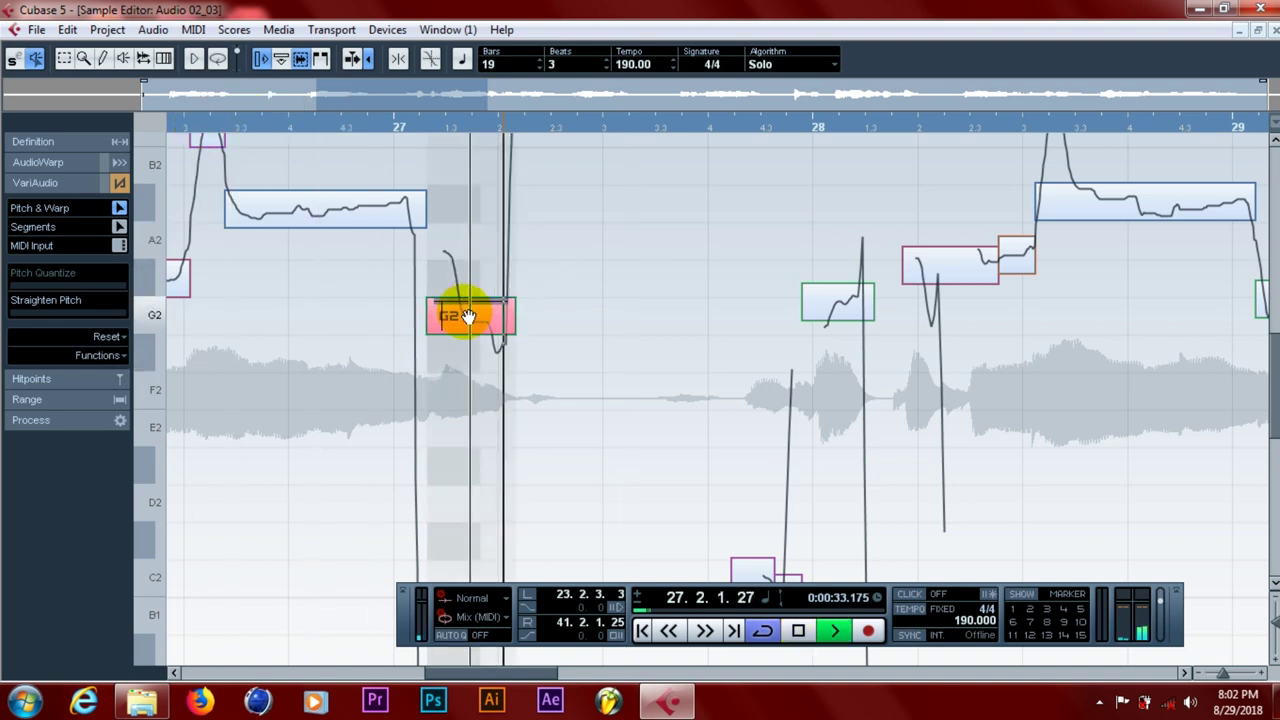
pyautogui.press('space')
# - Raise the G2 segment in bar 27 to G#2 and play the phrase ending again
pyautogui.moveTo(459, 285); pyautogui.dragTo(458, 250)
pyautogui.click(190, 125)
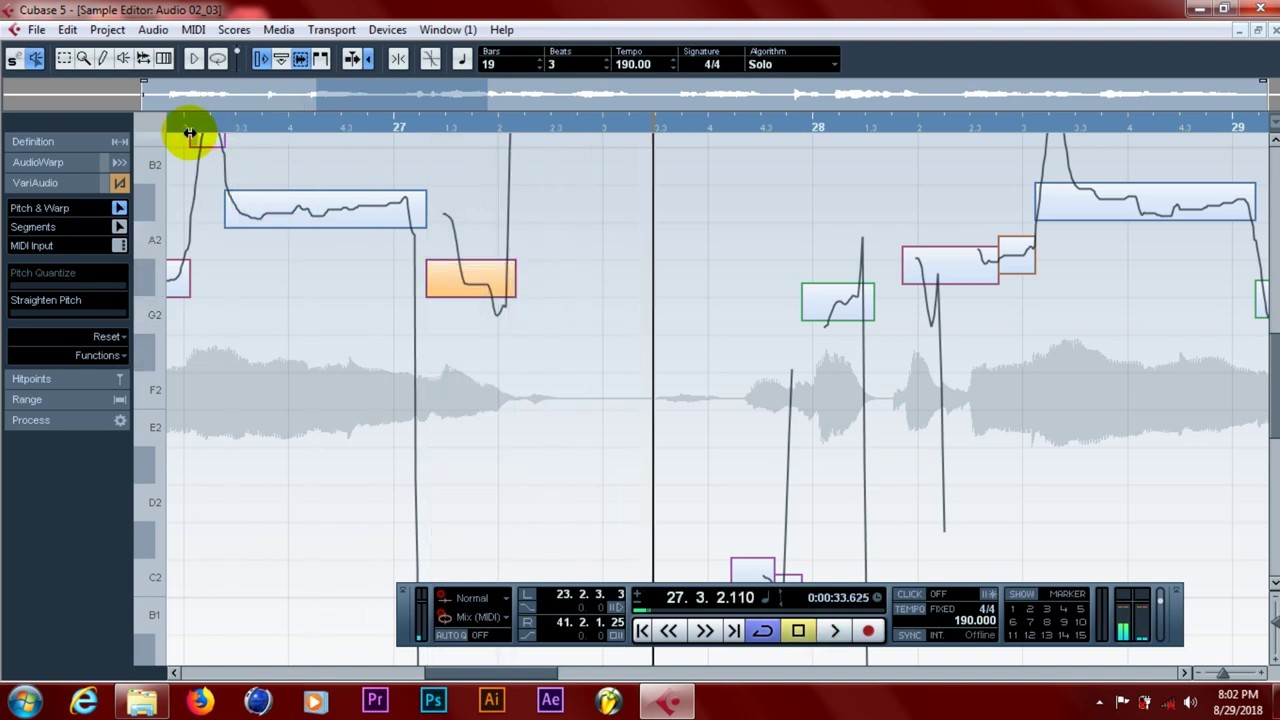
pyautogui.press('space')
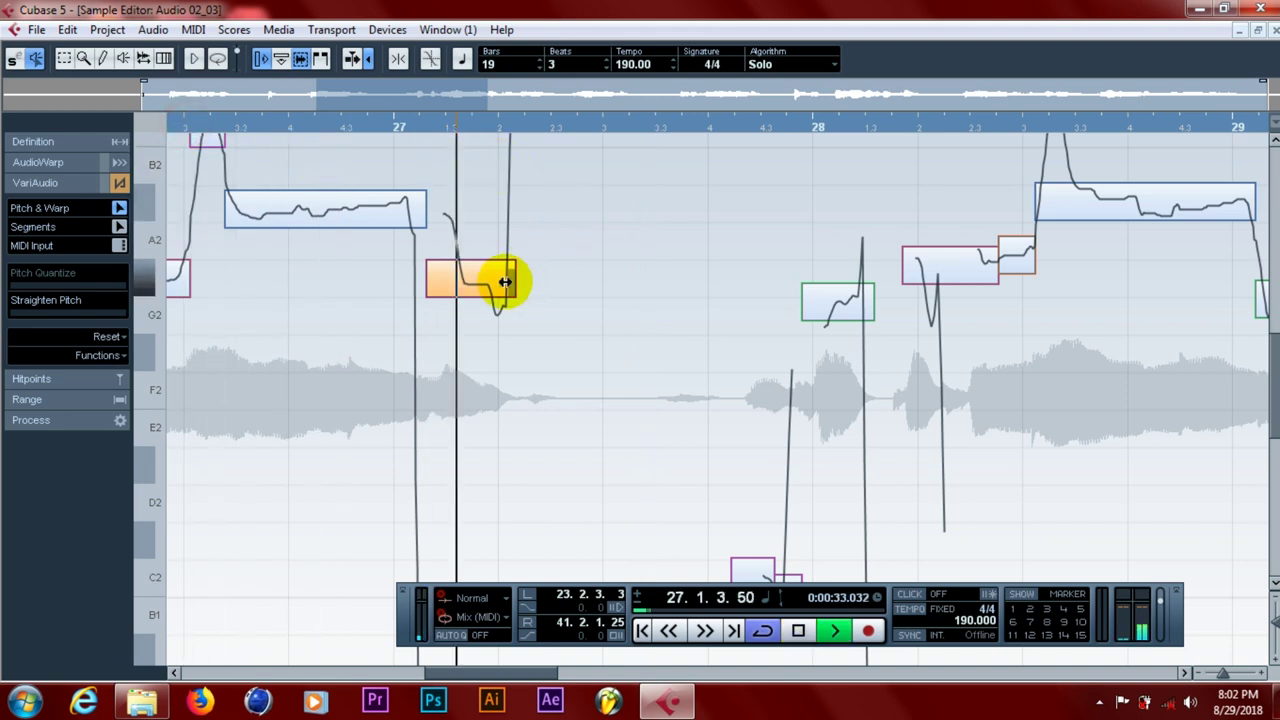
pyautogui.press('space')
# - Lower the G#2 segment in bar 27 to F2 and play it from about beat 3 of bar 26
pyautogui.moveTo(466, 281); pyautogui.dragTo(457, 378)
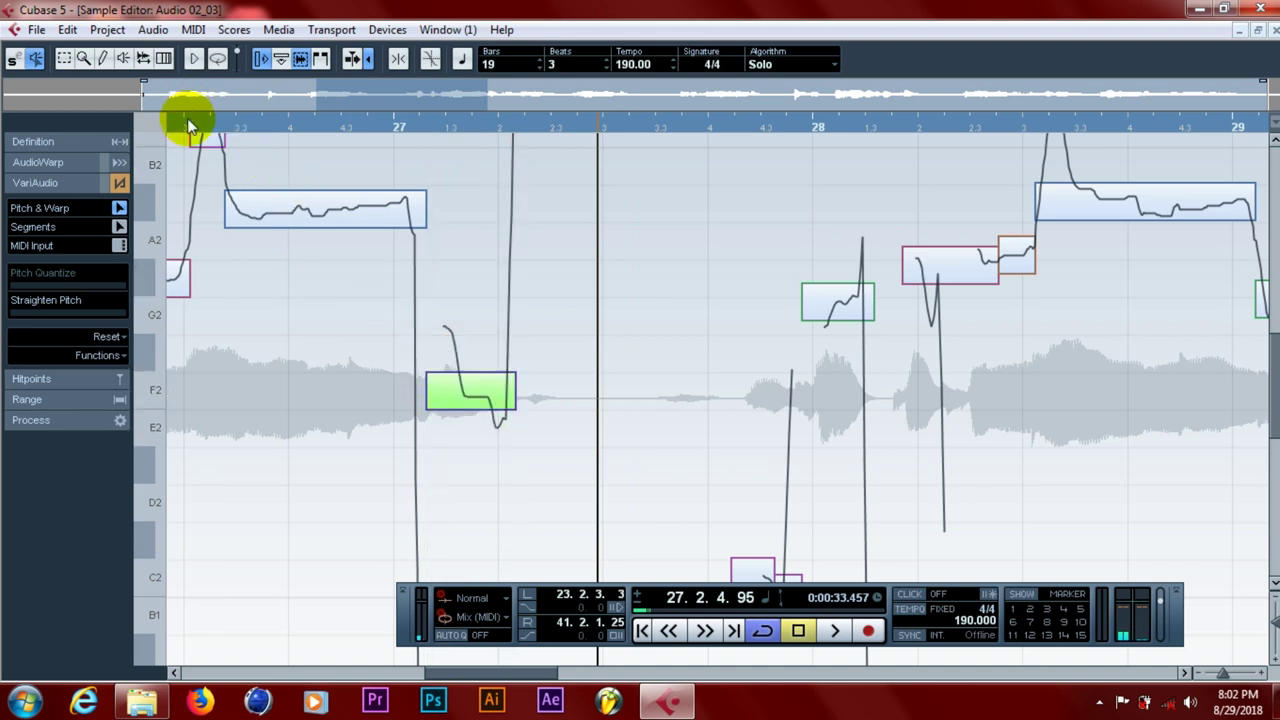
pyautogui.click(193, 127)
pyautogui.press('space')
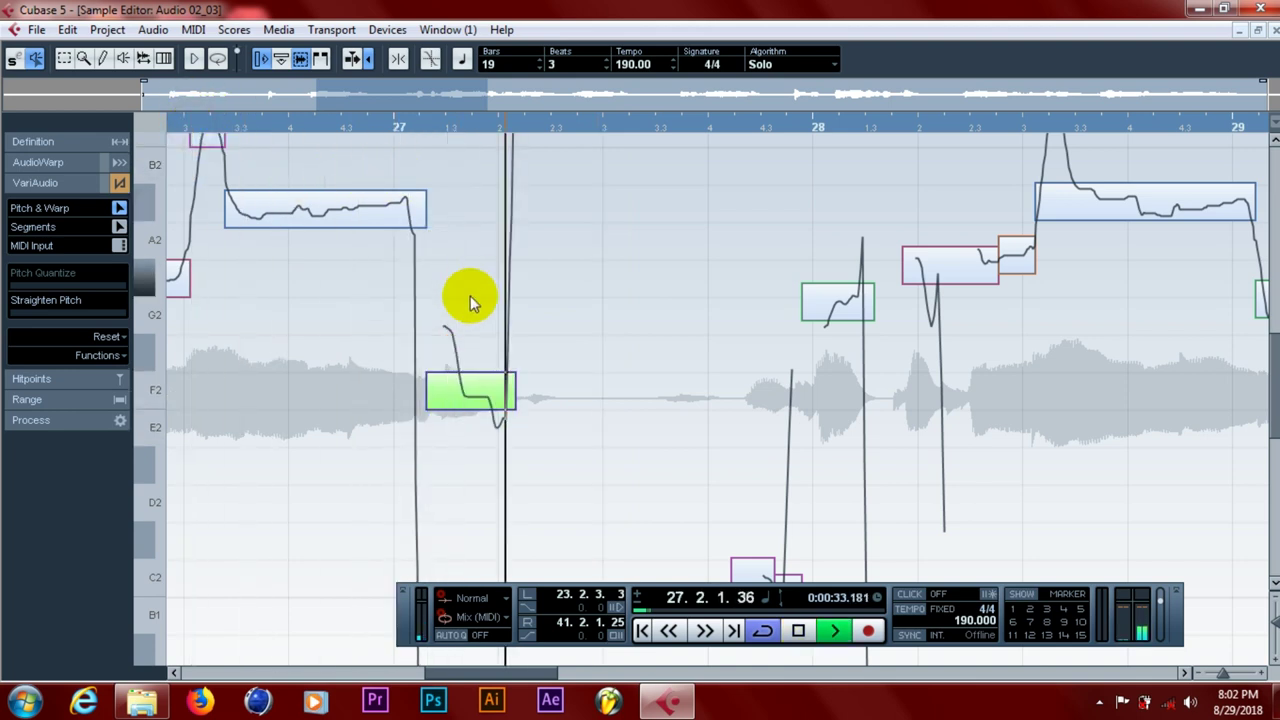
pyautogui.press('space')
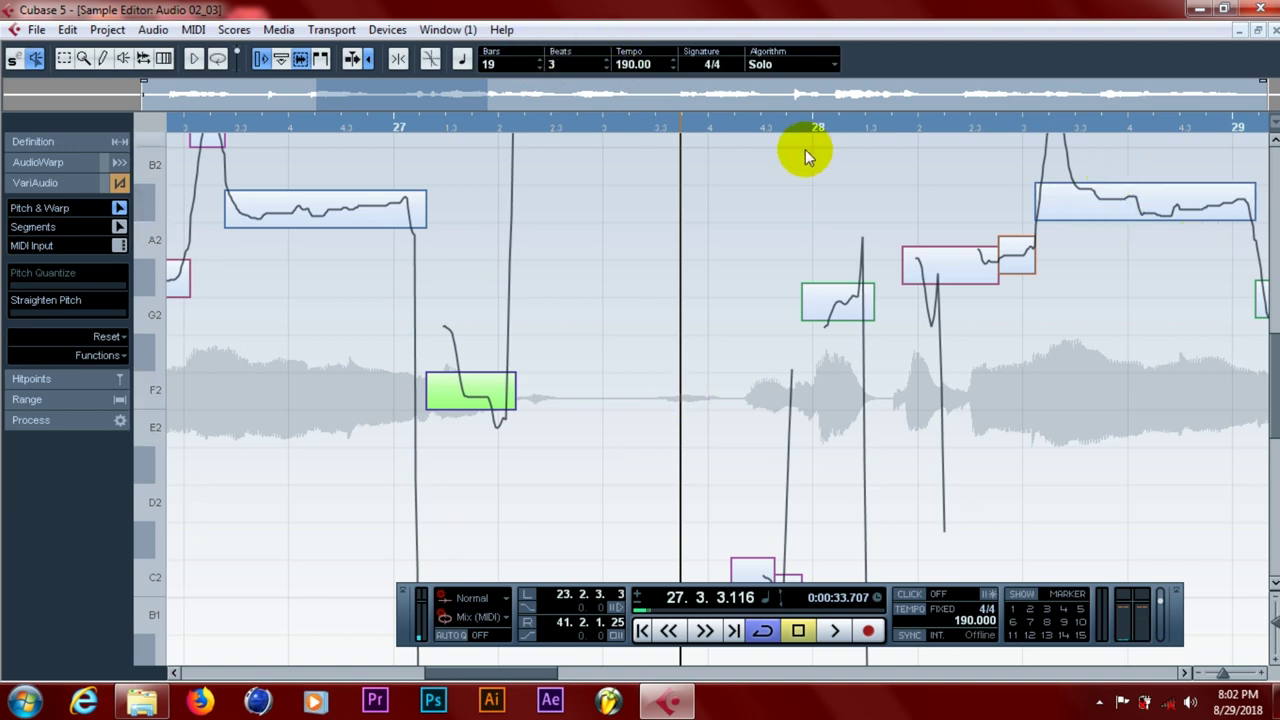
# - Play the phrase leading into bar 28 several times from between beats 3 and 4 of bar 27
pyautogui.click(703, 126)
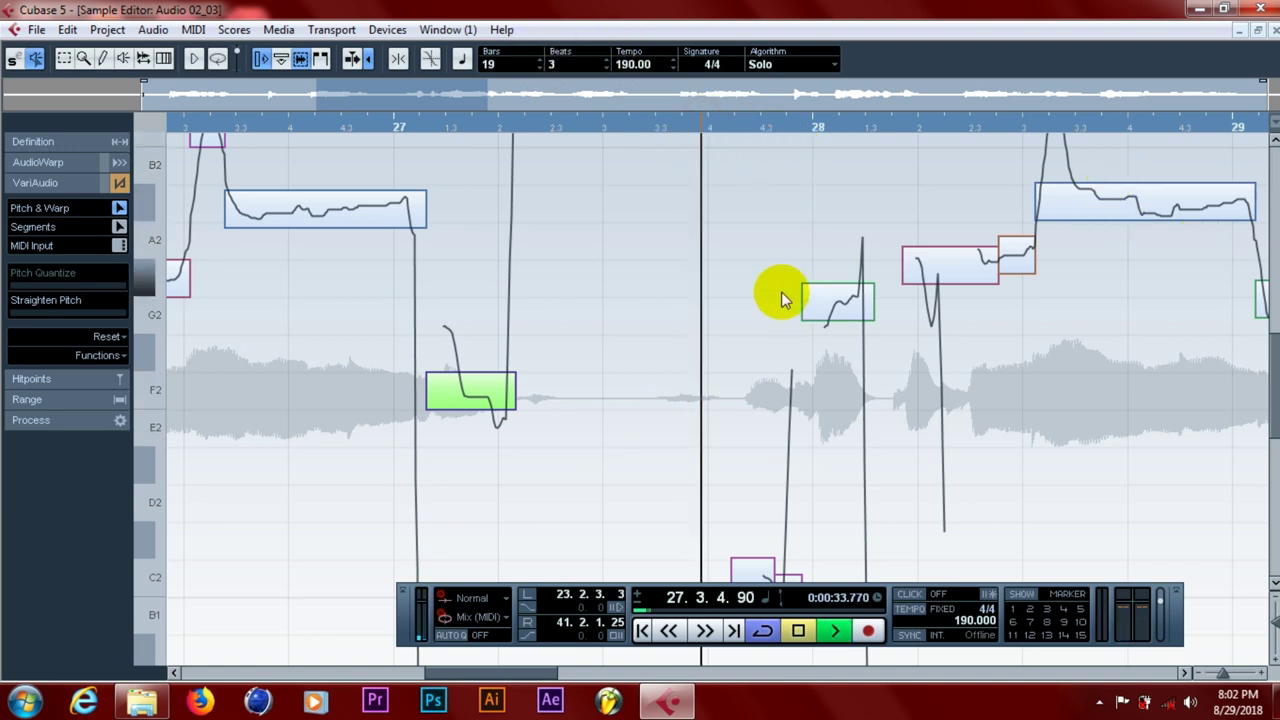
pyautogui.press('space')
pyautogui.press('space')
pyautogui.click(703, 122)
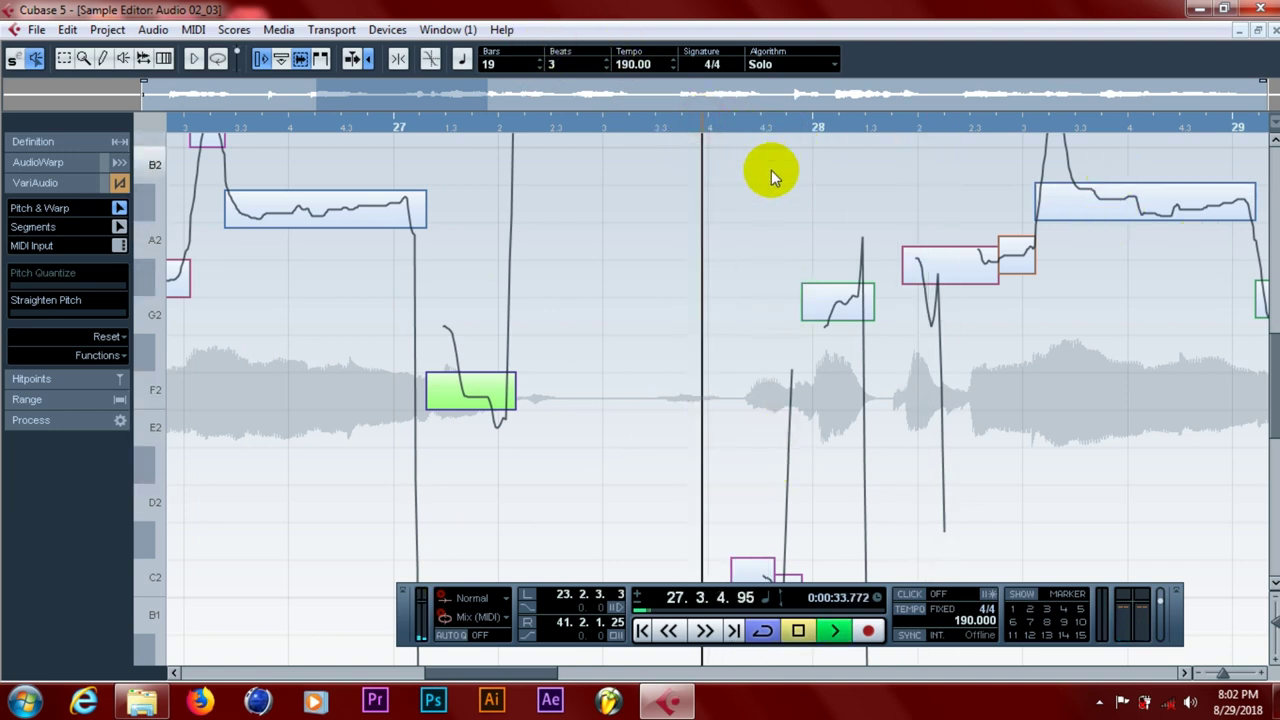
pyautogui.press('space')
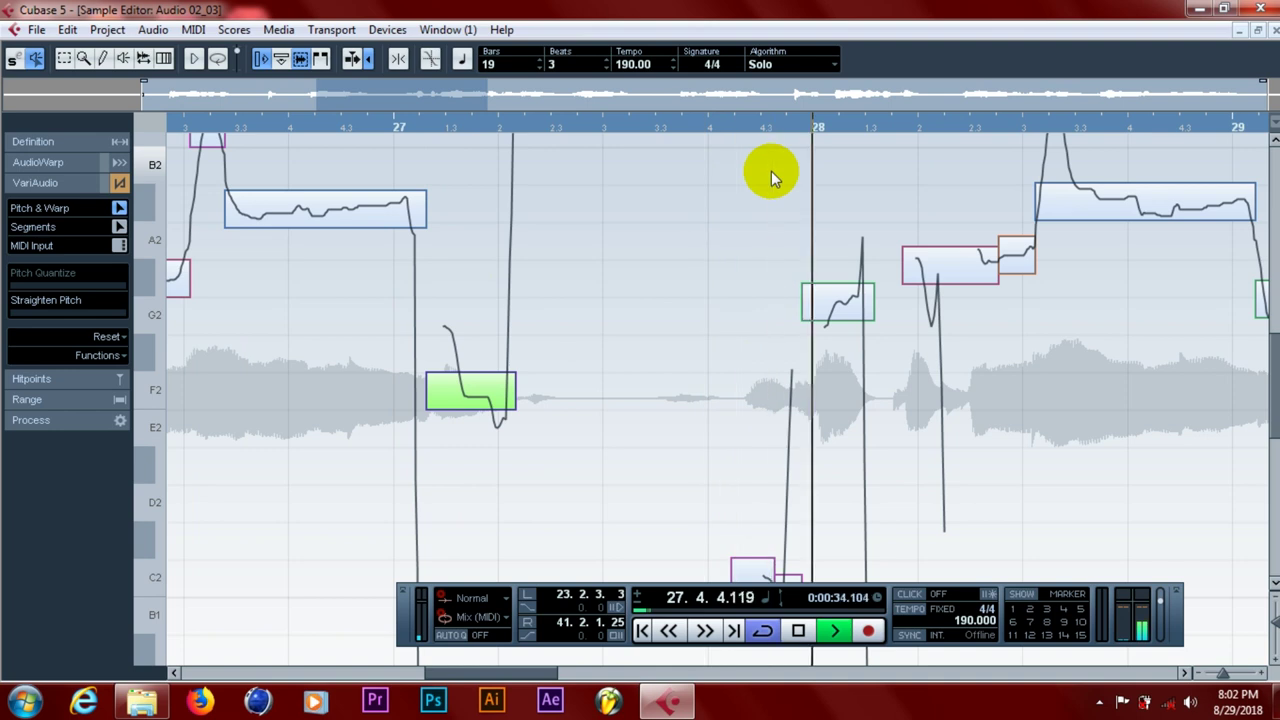
pyautogui.click(687, 127)
pyautogui.press('space')
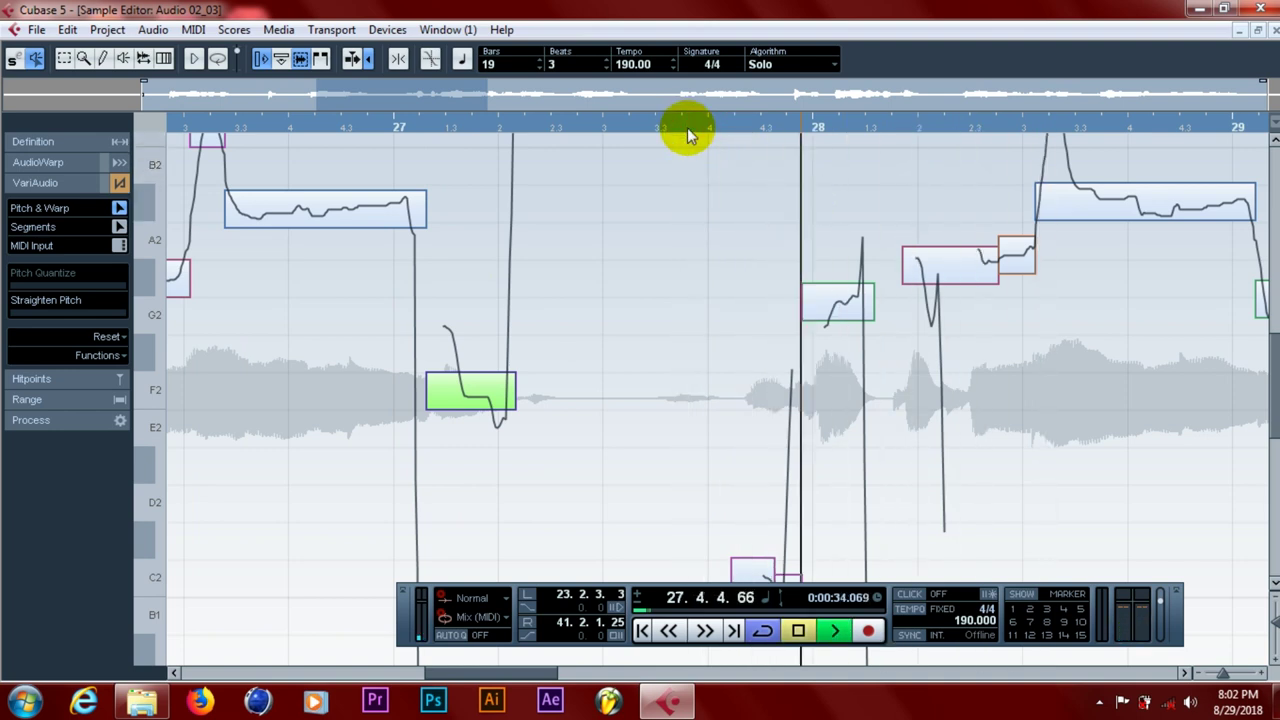
pyautogui.press('space')
pyautogui.press('space')
pyautogui.click(785, 125)
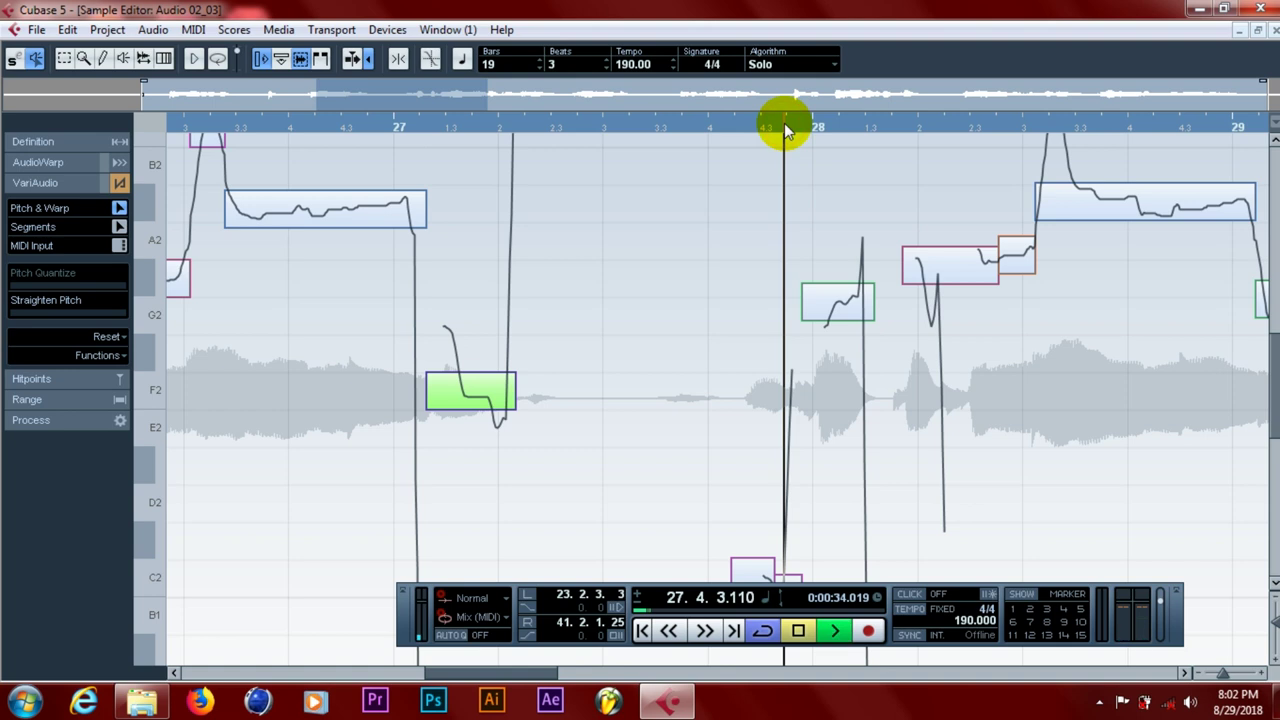
pyautogui.press('space')
# - Raise the G2 segment at the start of bar 28 to G#2 and play it from beat 3.3 of bar 27
pyautogui.moveTo(822, 302); pyautogui.dragTo(829, 277)
pyautogui.click(665, 126)
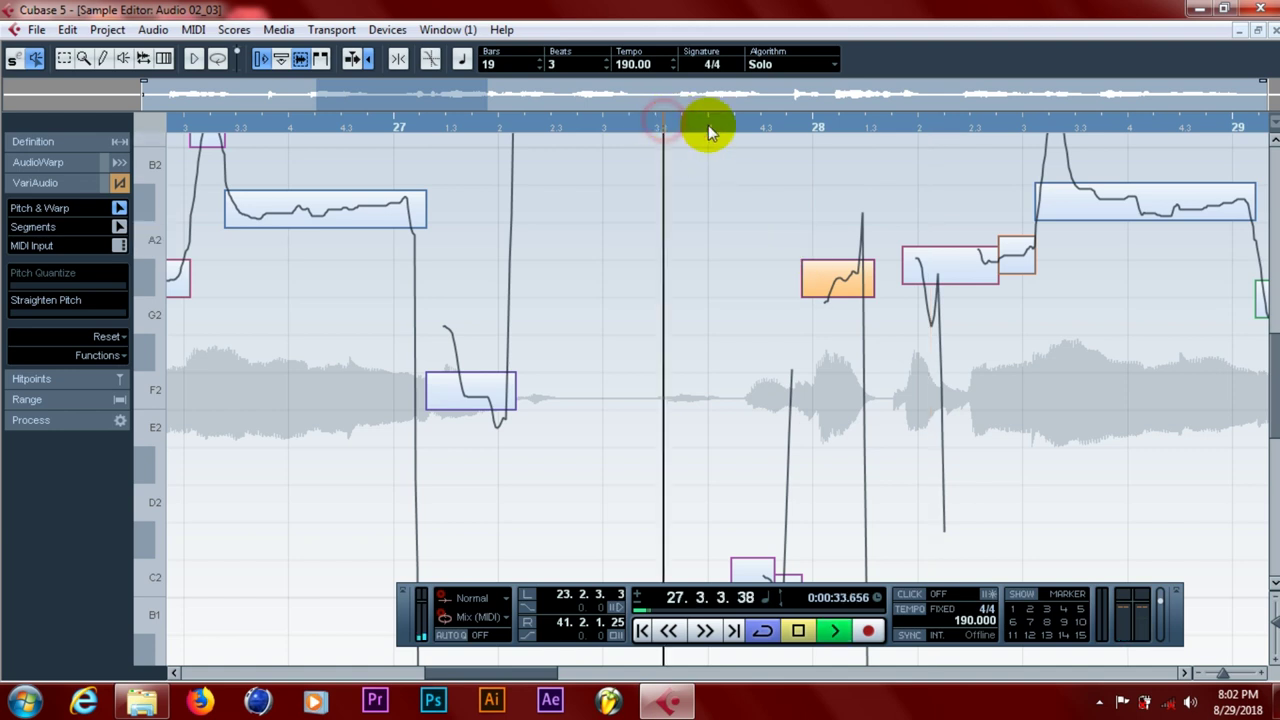
pyautogui.press('space')
pyautogui.click(679, 124)
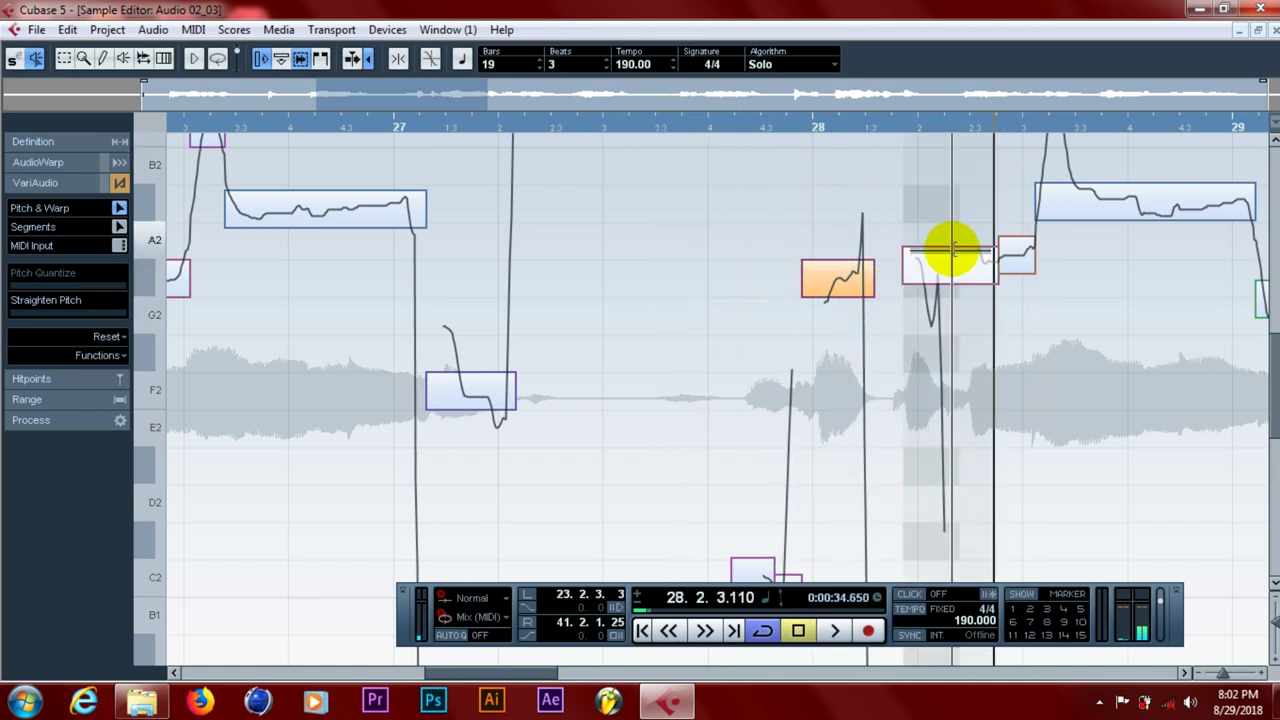
# - Lower the segment around beat 2 of bar 28 to exact G#2 and play the phrase from before beat 4 of bar 27
pyautogui.moveTo(931, 266); pyautogui.dragTo(888, 275)
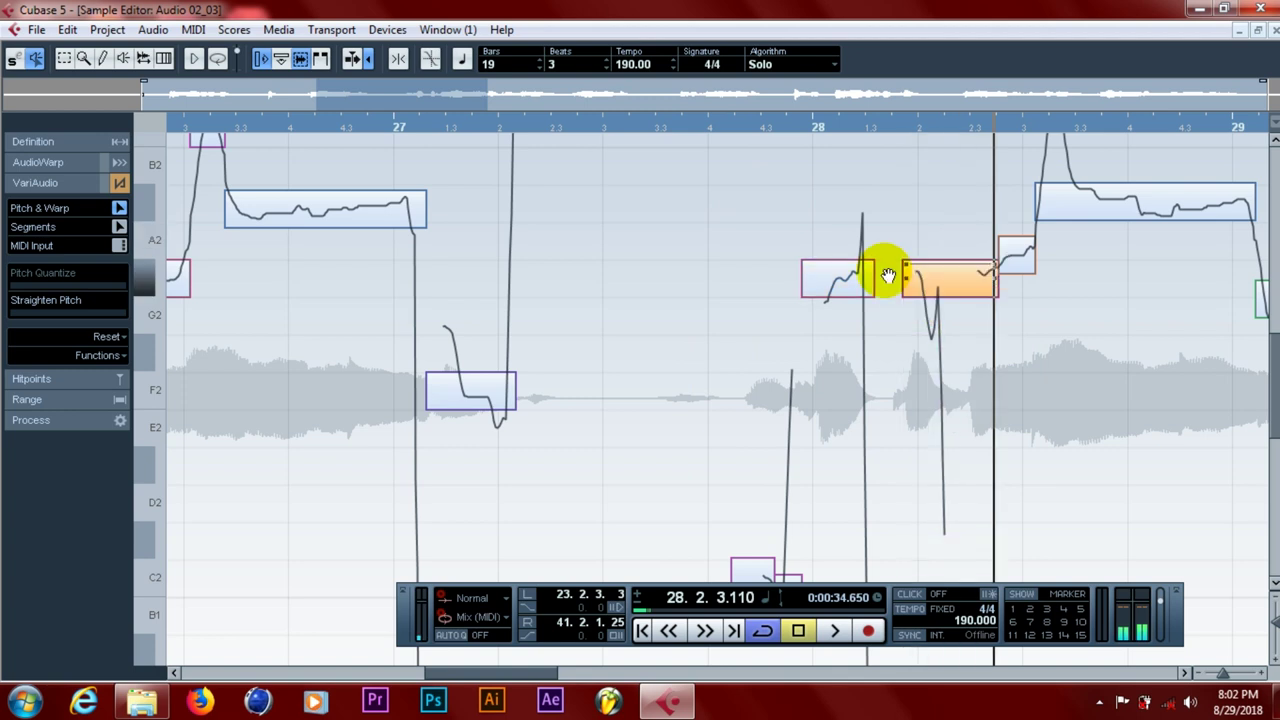
pyautogui.click(695, 126)
pyautogui.press('space')
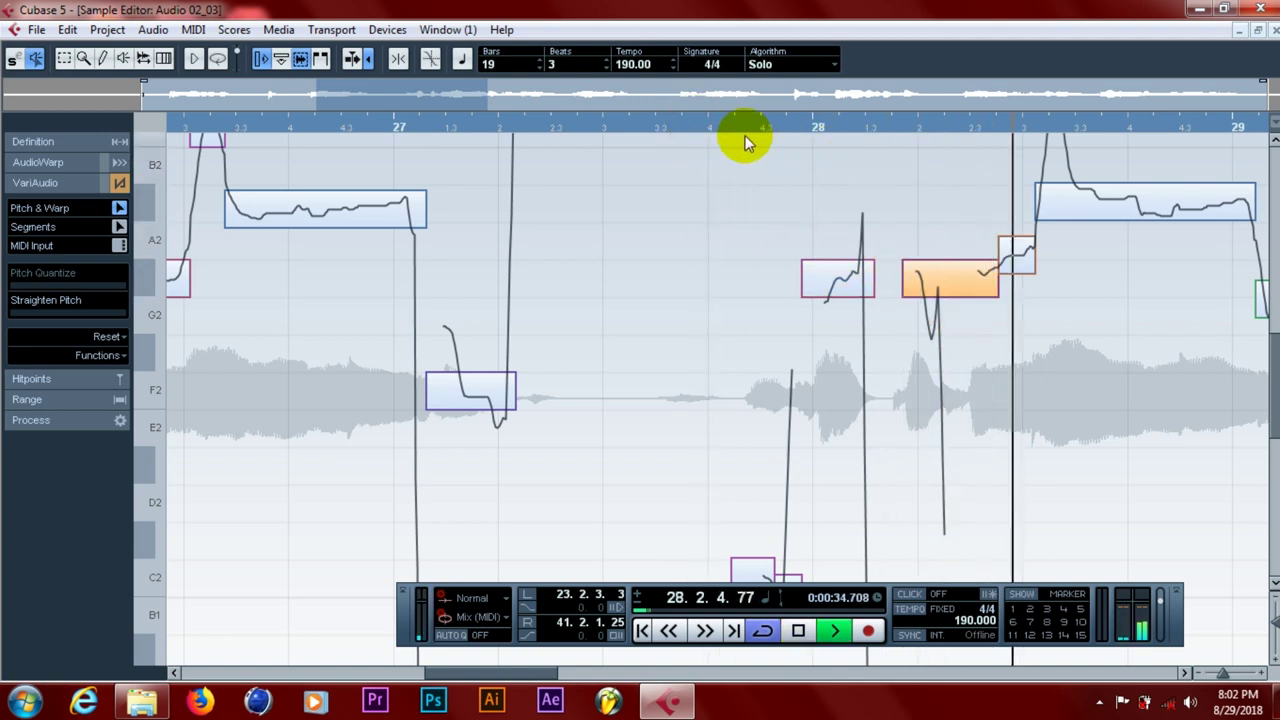
pyautogui.click(716, 126)
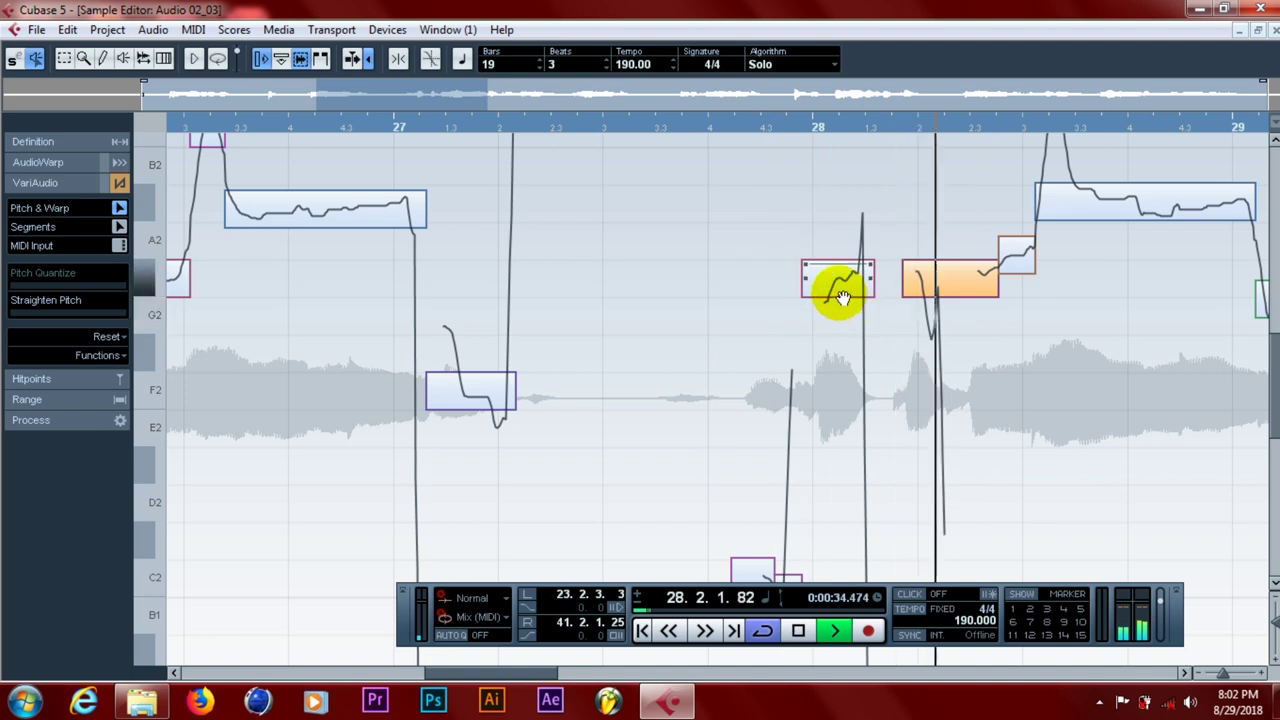
pyautogui.press('space')
pyautogui.click(679, 130)
pyautogui.press('space')
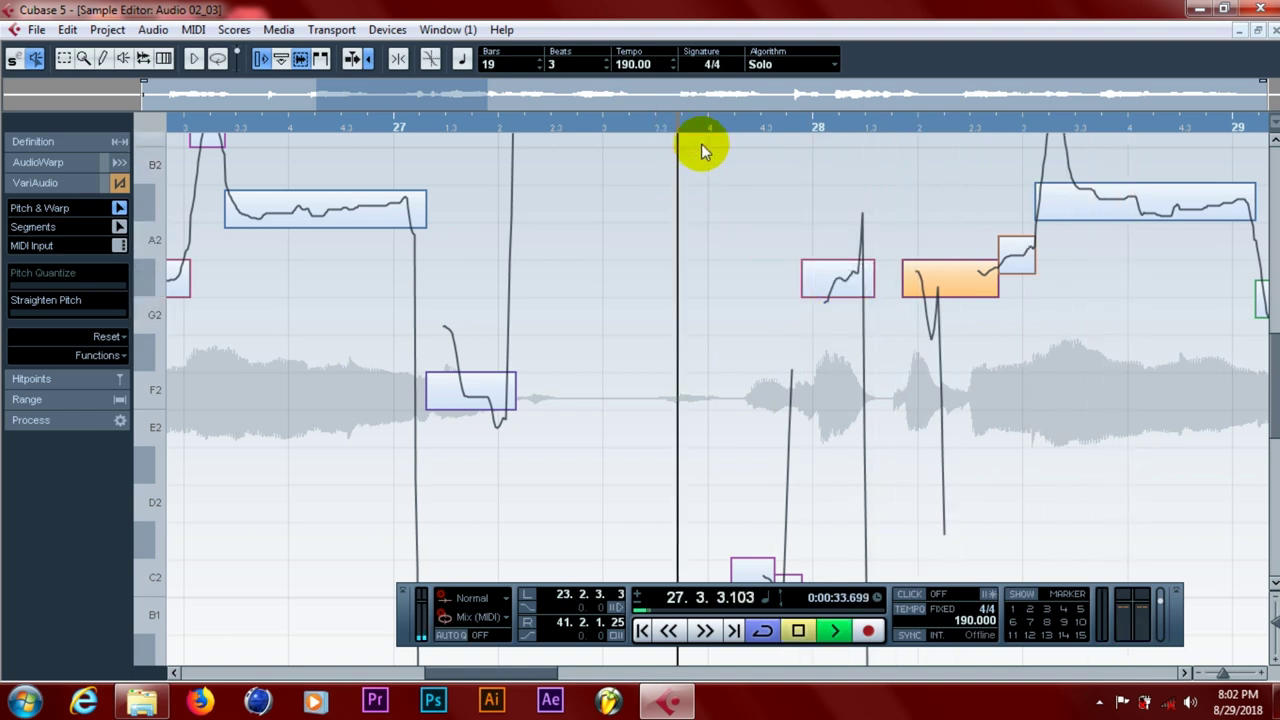
pyautogui.press('space')
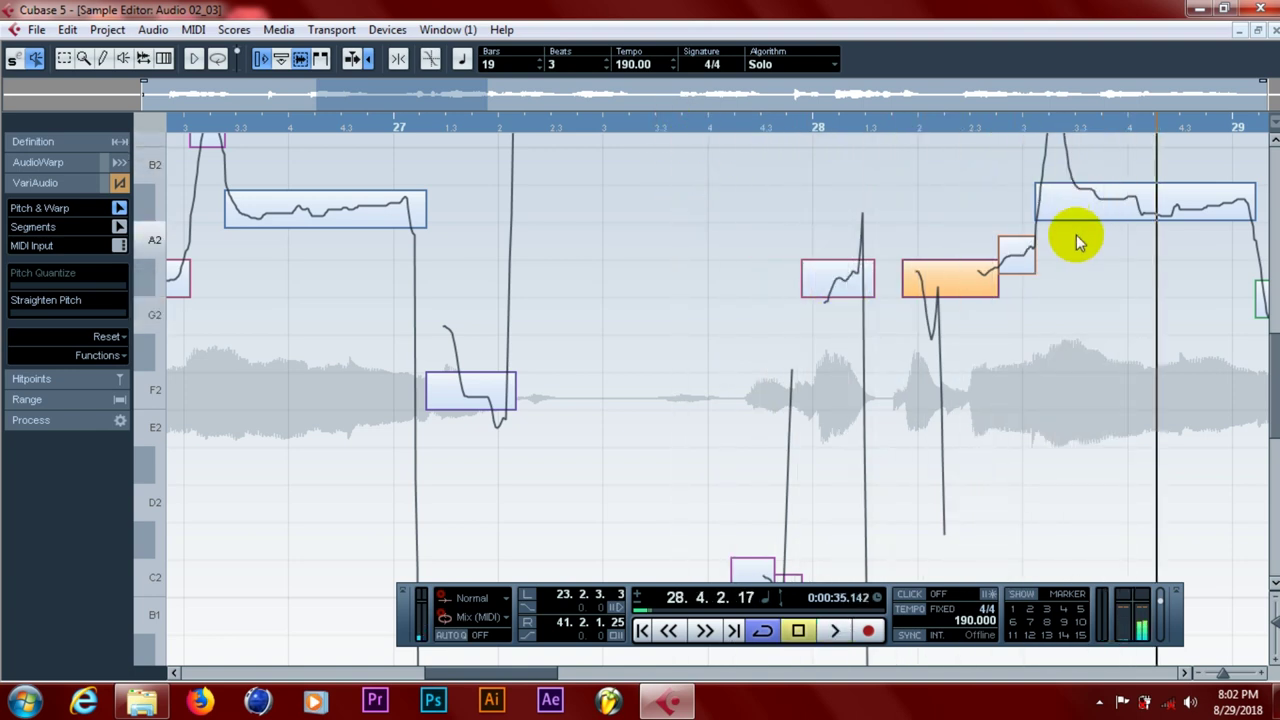
# - Lower the short segment ending just after beat 3 of bar 28 to G#2 and play it from about beat 4 of bar 27
pyautogui.moveTo(1017, 250); pyautogui.dragTo(1016, 274)
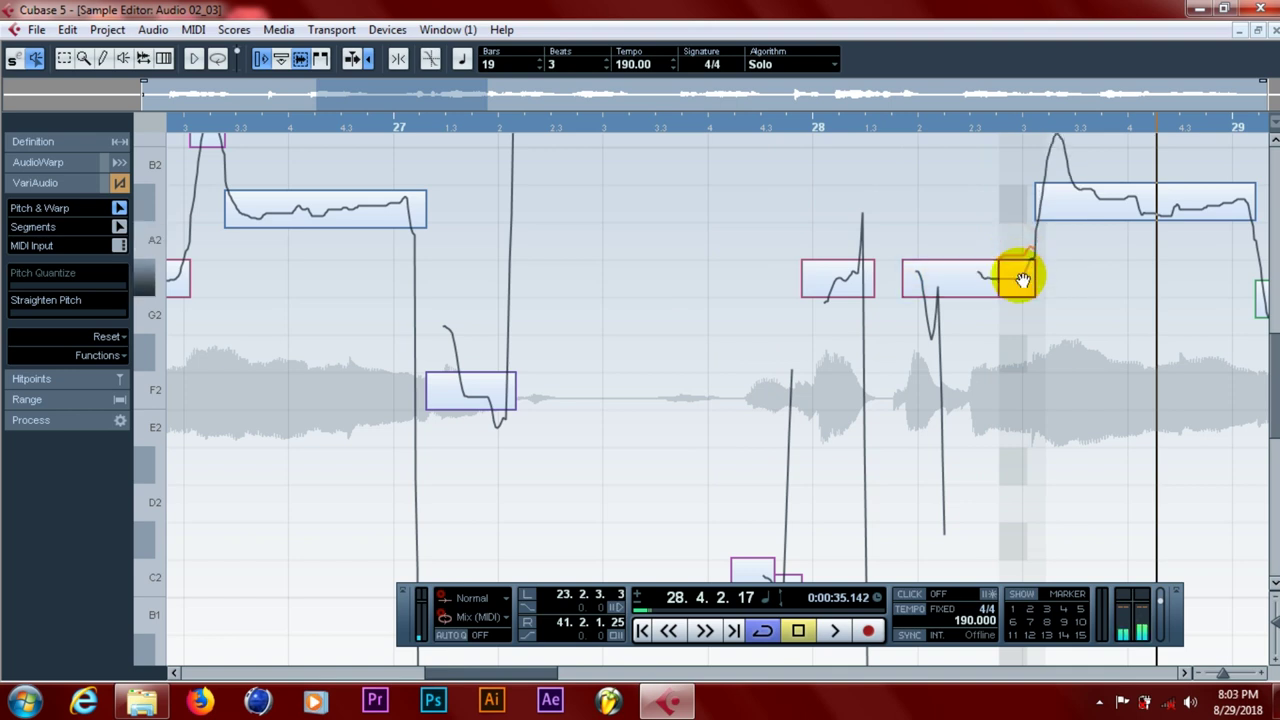
pyautogui.click(713, 128)
pyautogui.press('space')
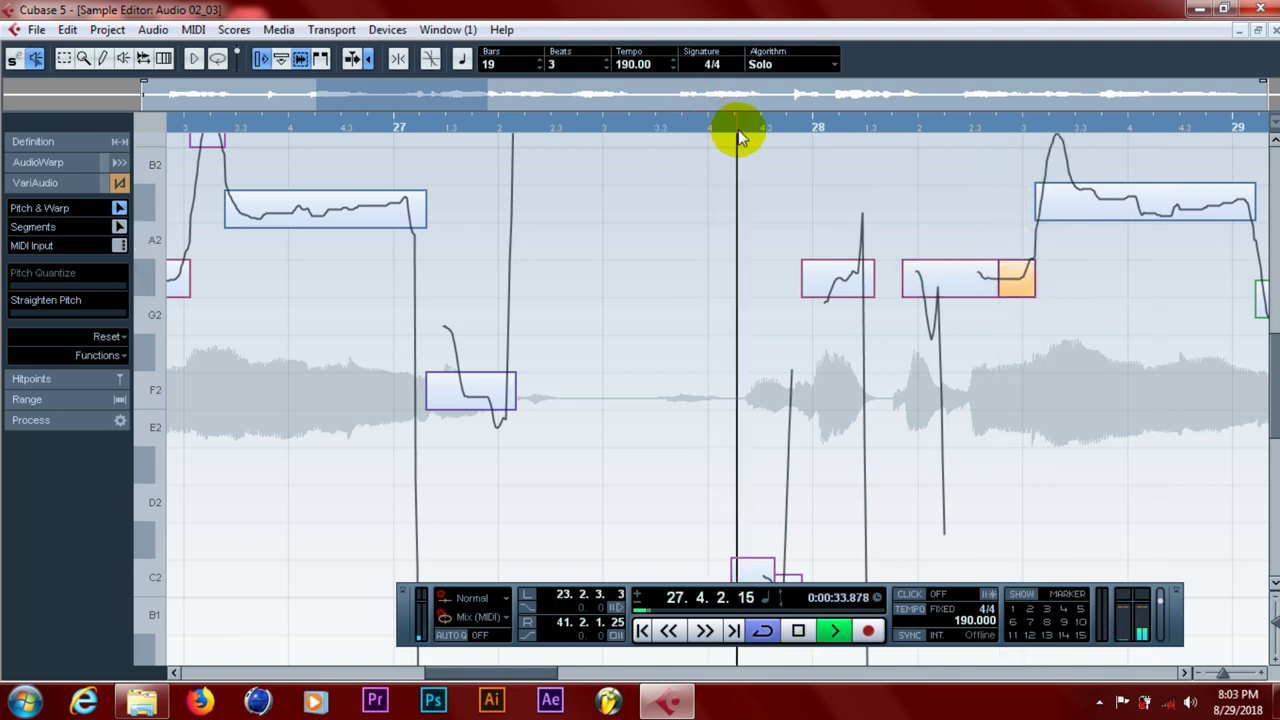
pyautogui.press('space')
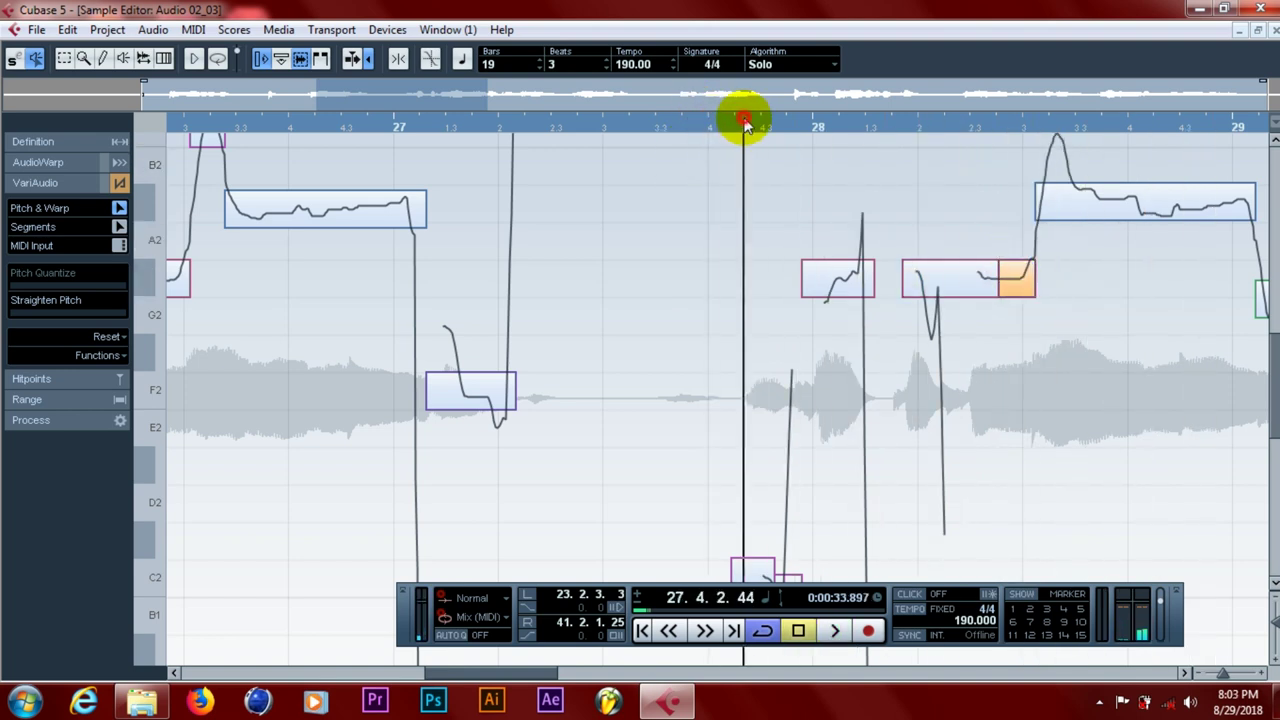
pyautogui.press('space')
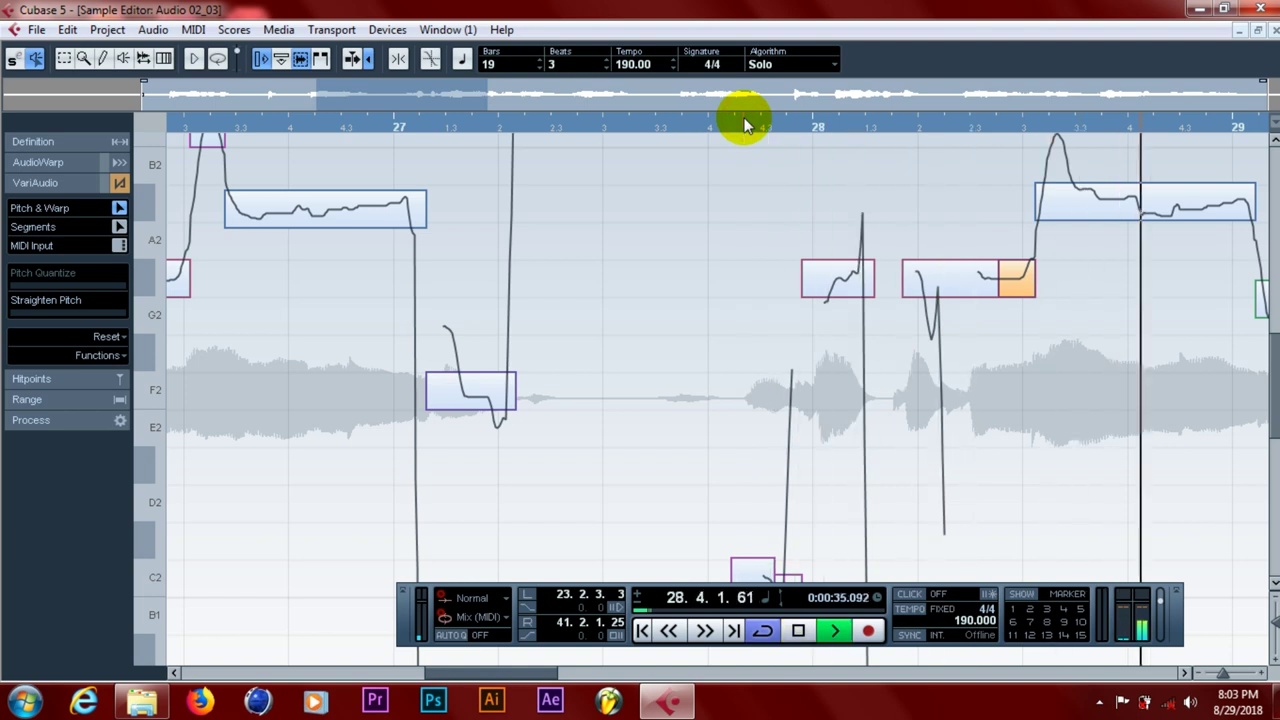
pyautogui.press('space')
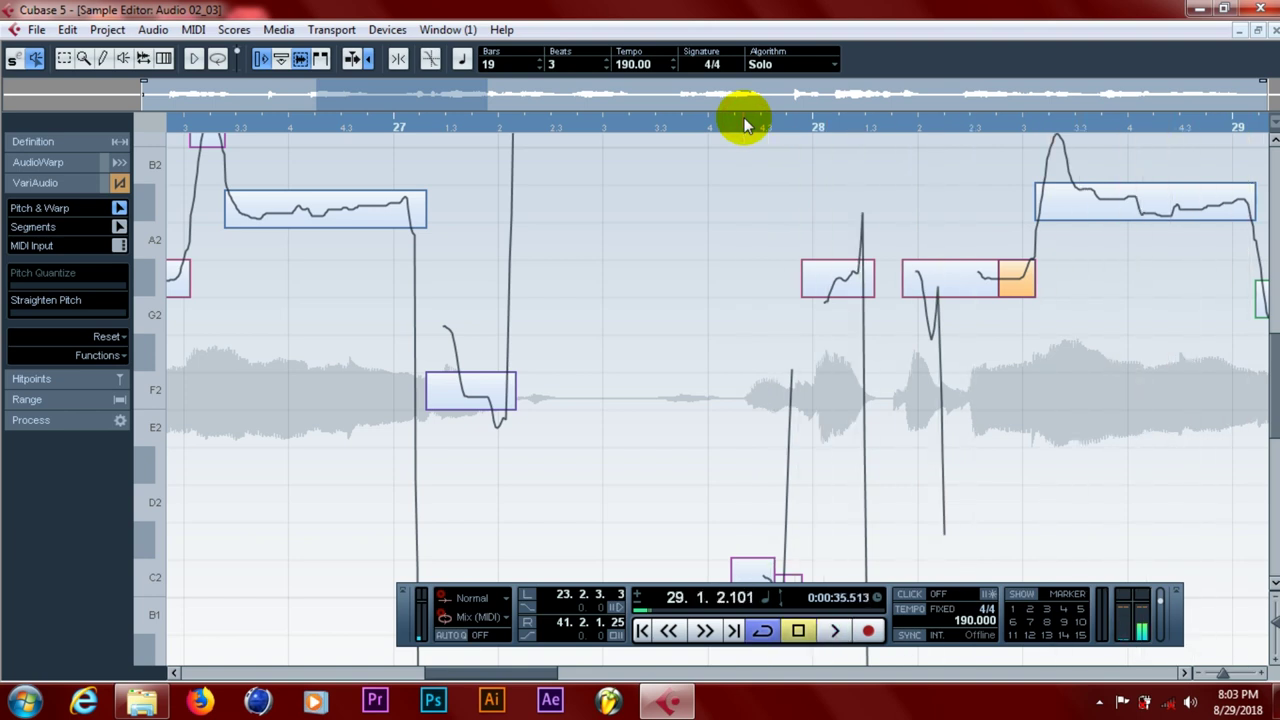
# - Set the playback position to just after beat 2 of bar 28
pyautogui.click(1184, 672)
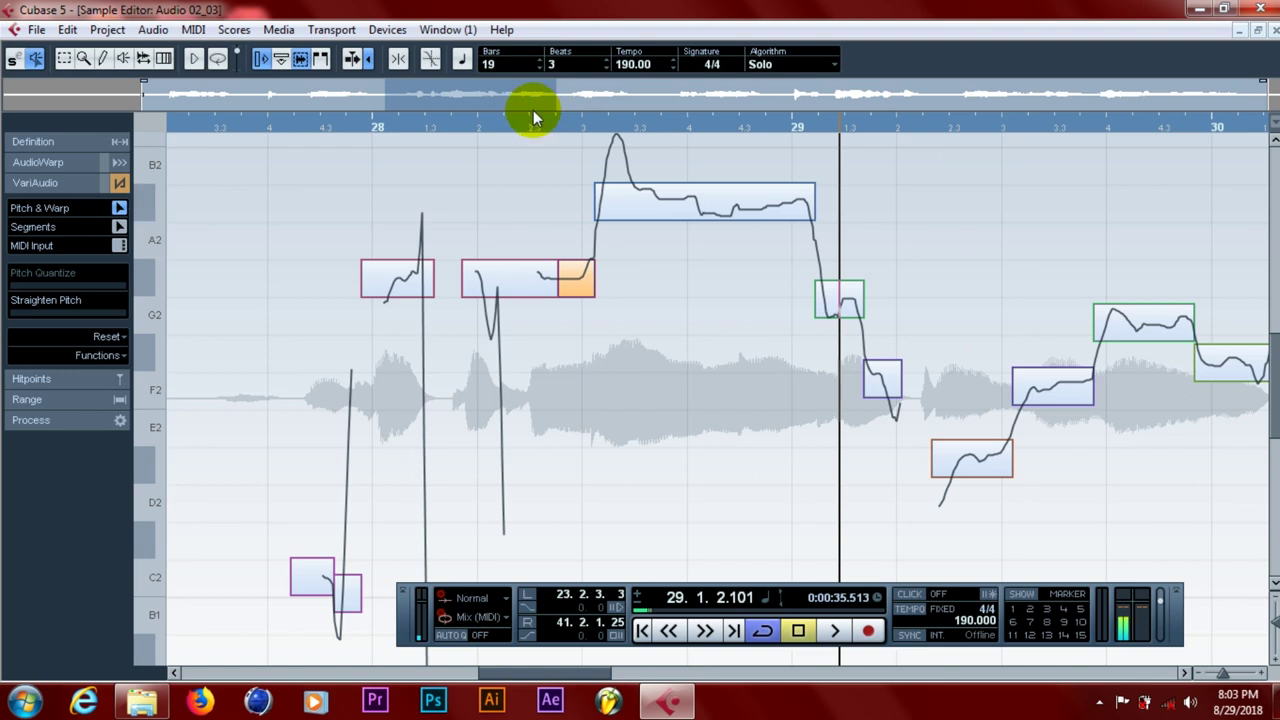
pyautogui.click(491, 127)
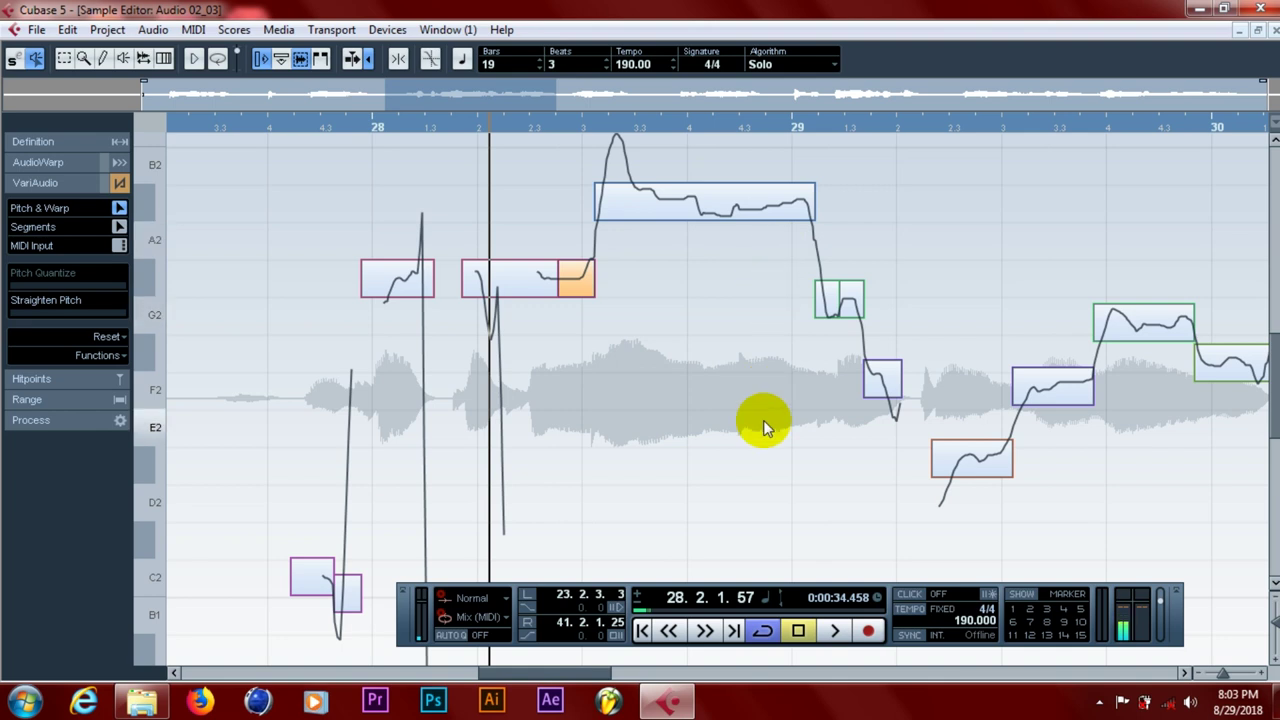
pyautogui.click(1256, 38)
pyautogui.click(1128, 189)
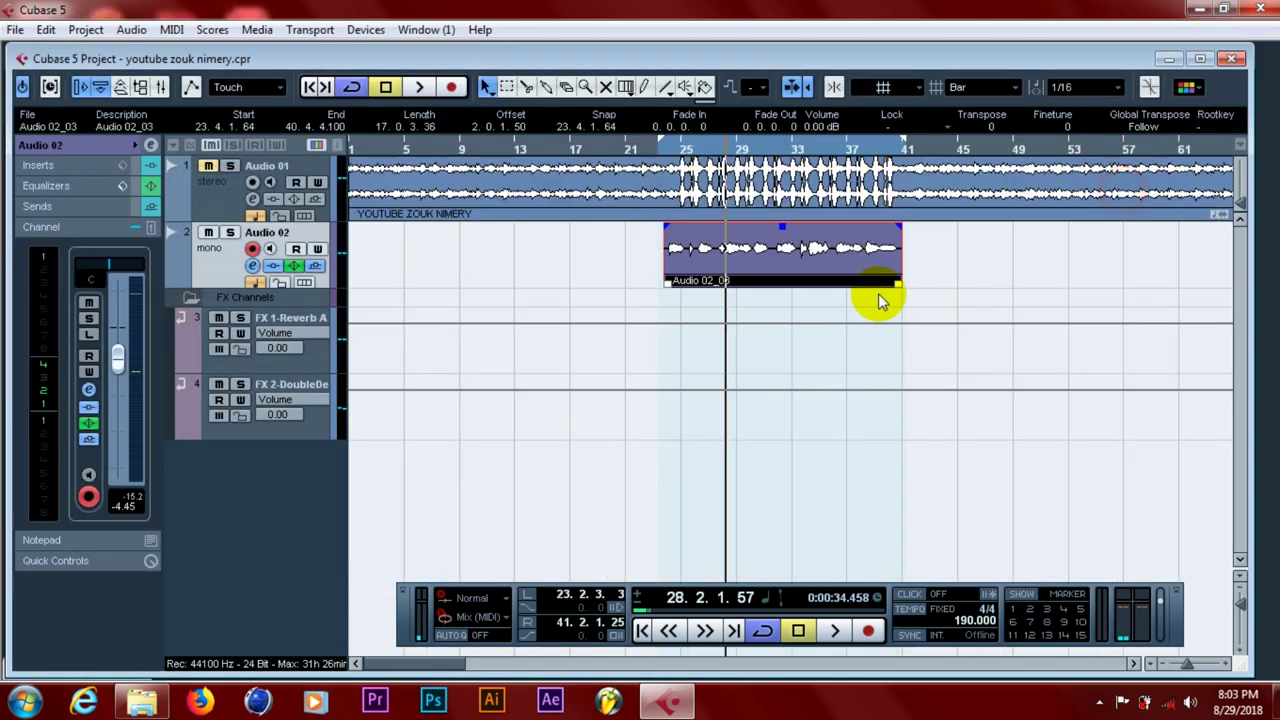
pyautogui.click(525, 87)
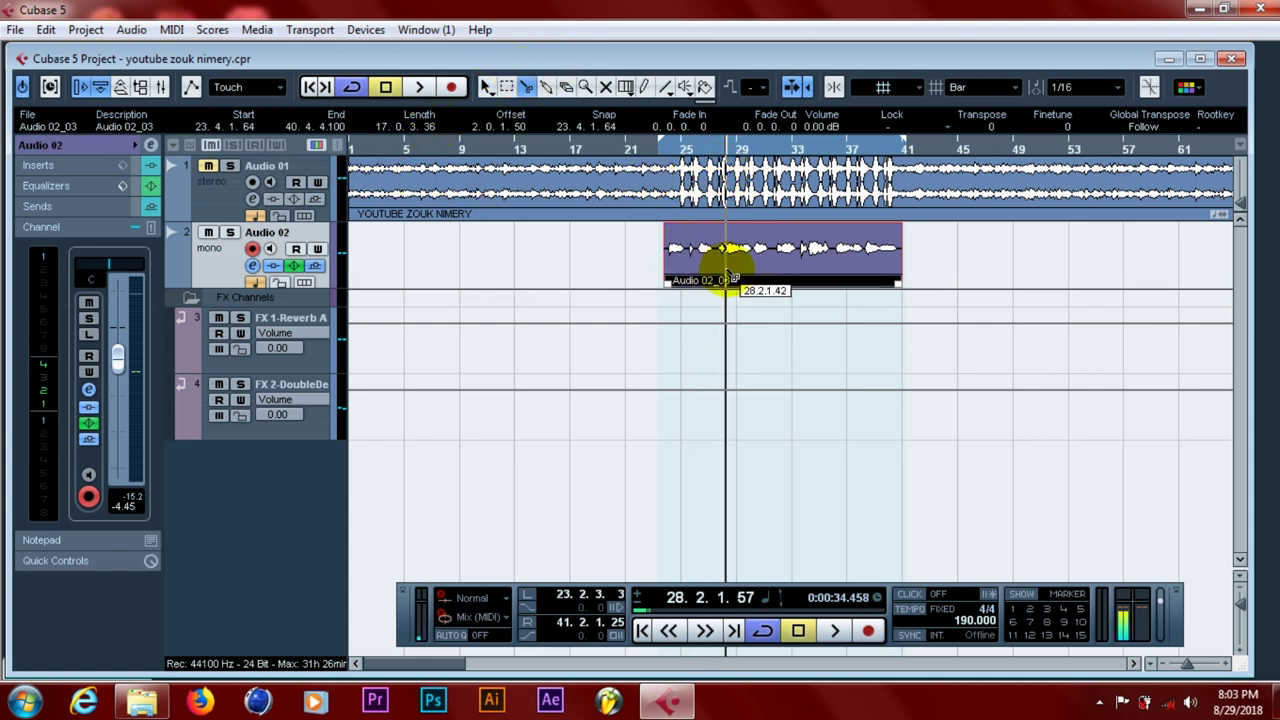
pyautogui.click(487, 87)
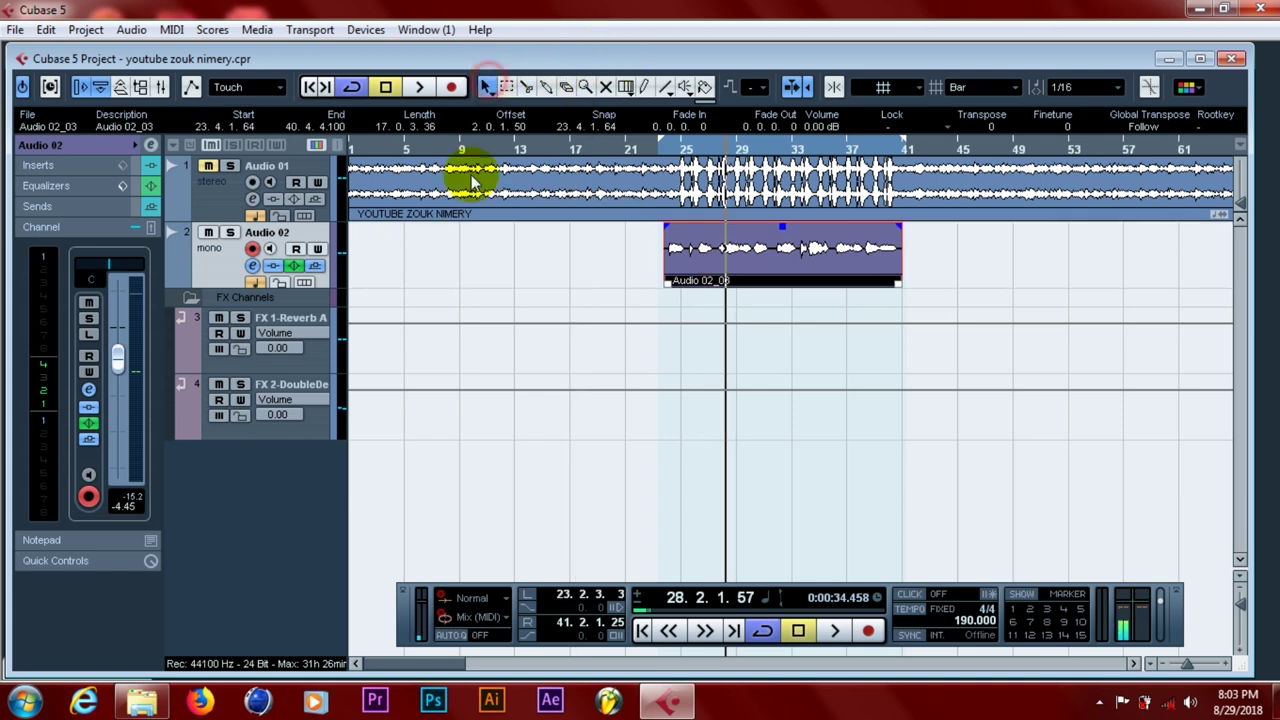
pyautogui.doubleClick(705, 265)
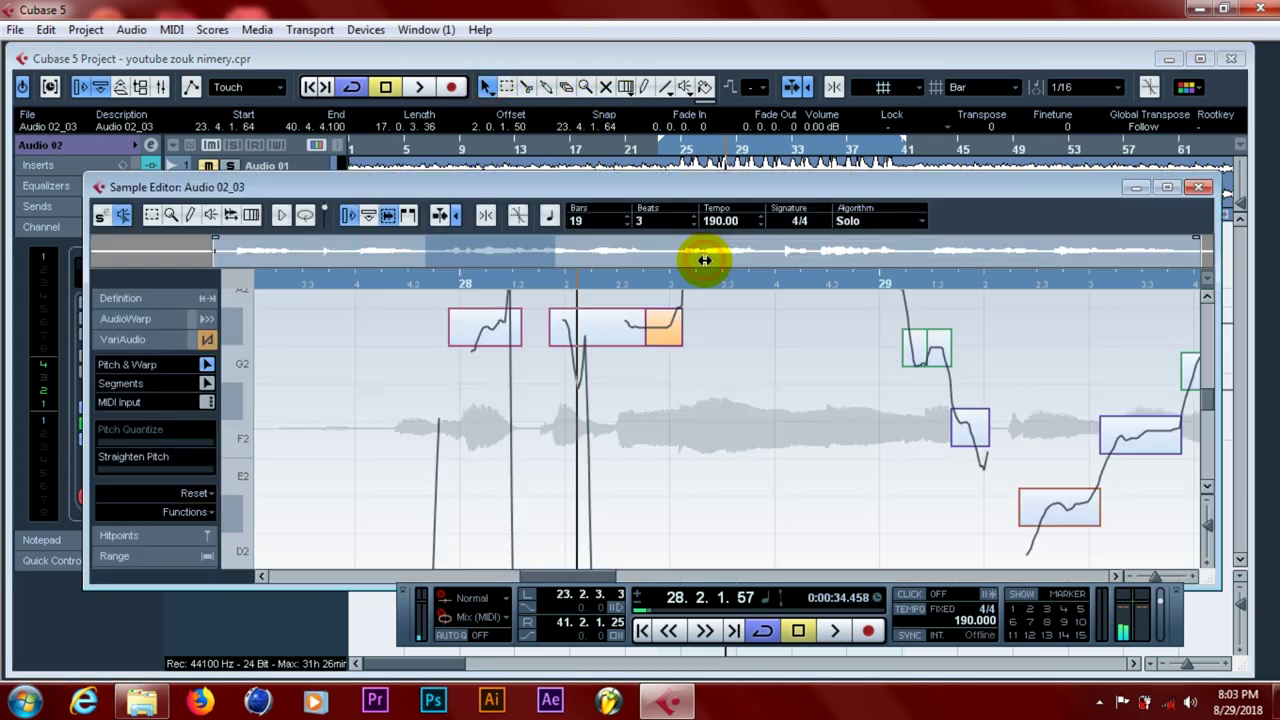
pyautogui.click(1170, 188)
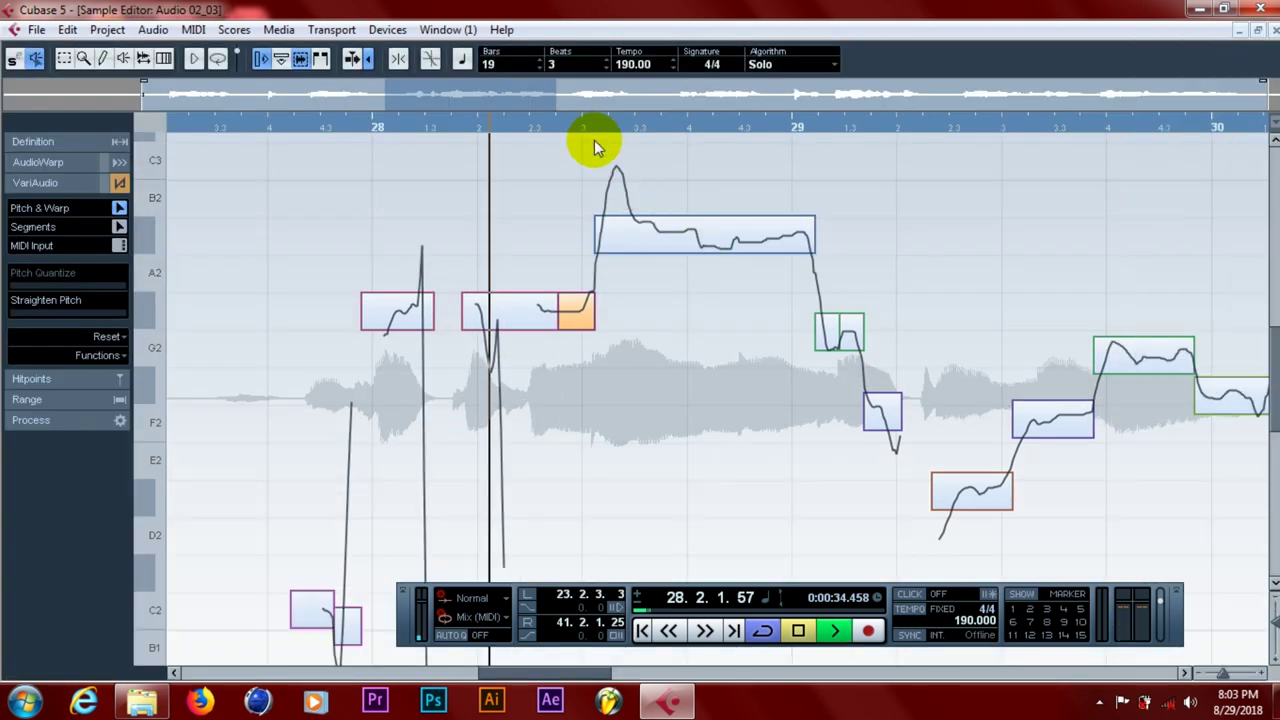
# - Play the vocal from beat 2 of bar 28, and again from just before beat 3, into bar 29
pyautogui.press('space')
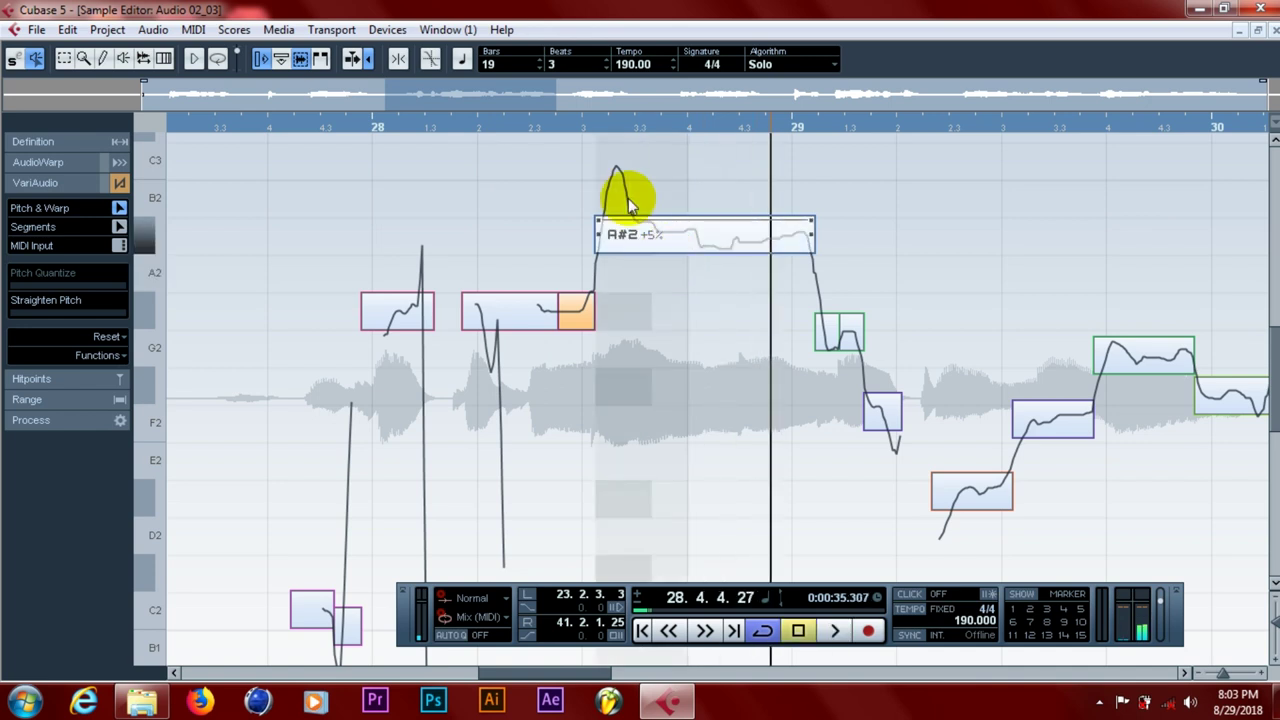
pyautogui.click(572, 118)
pyautogui.press('space')
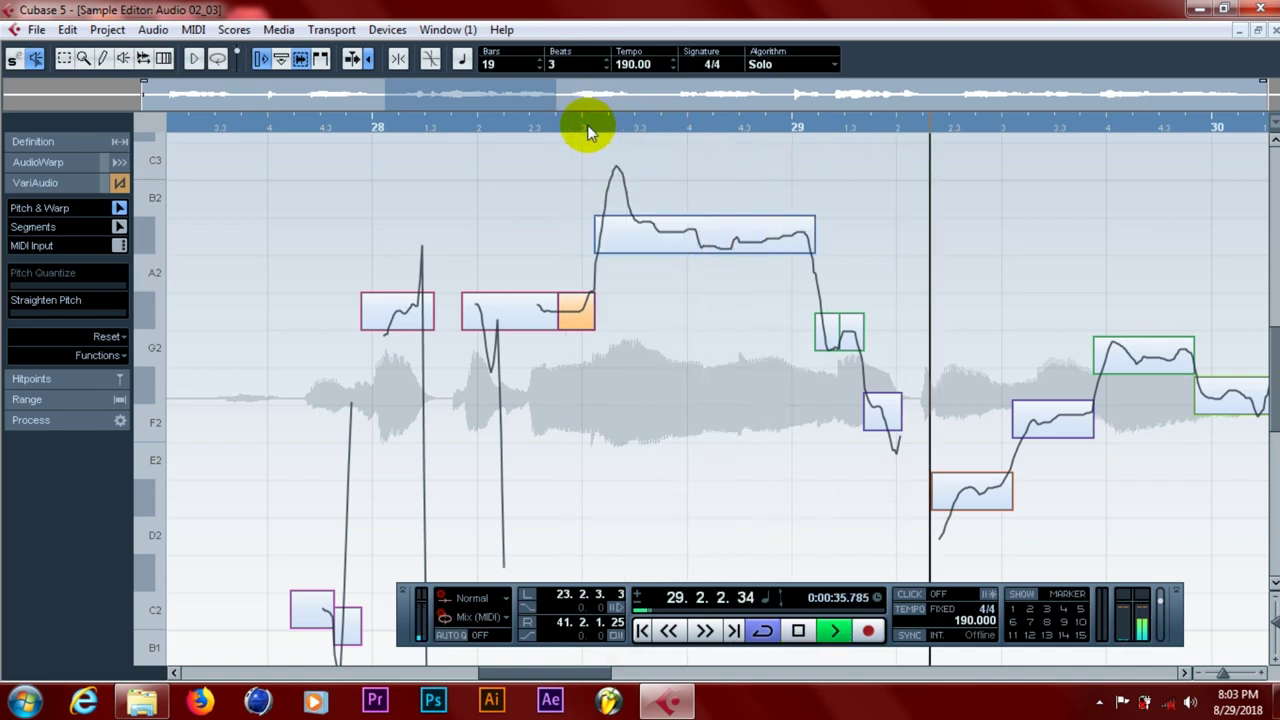
pyautogui.click(581, 121)
pyautogui.click(581, 121)
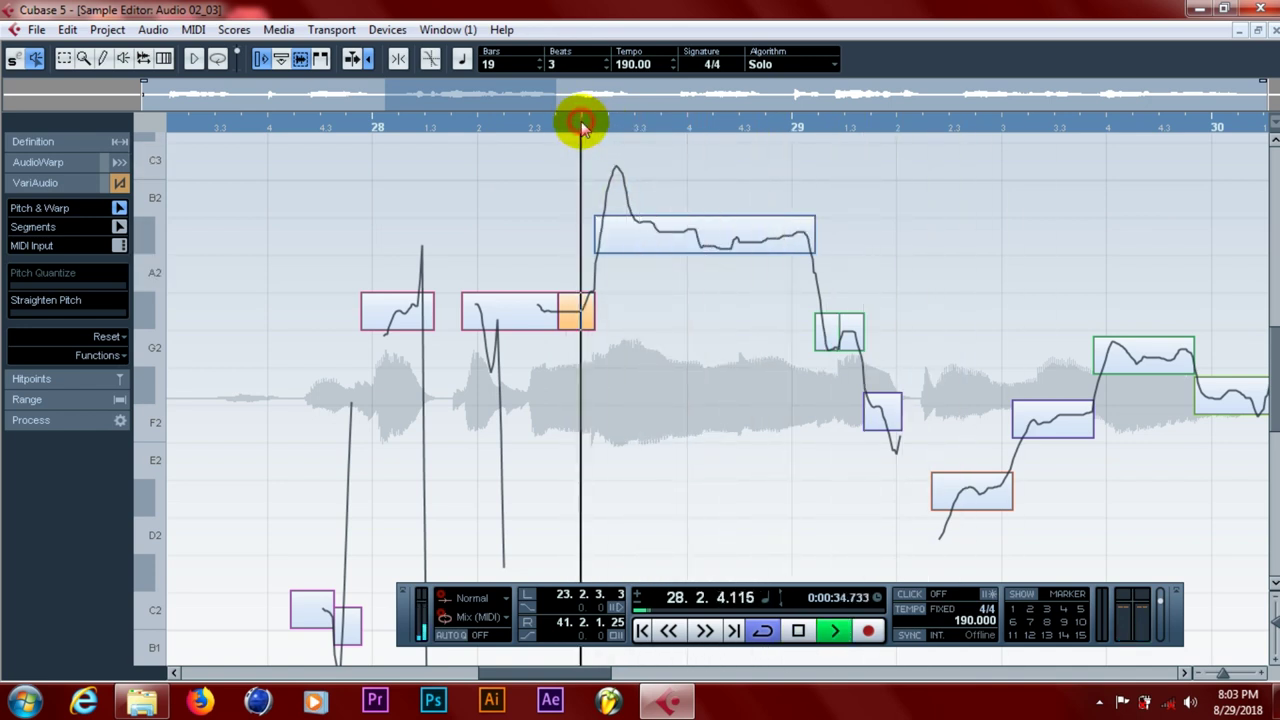
pyautogui.press('space')
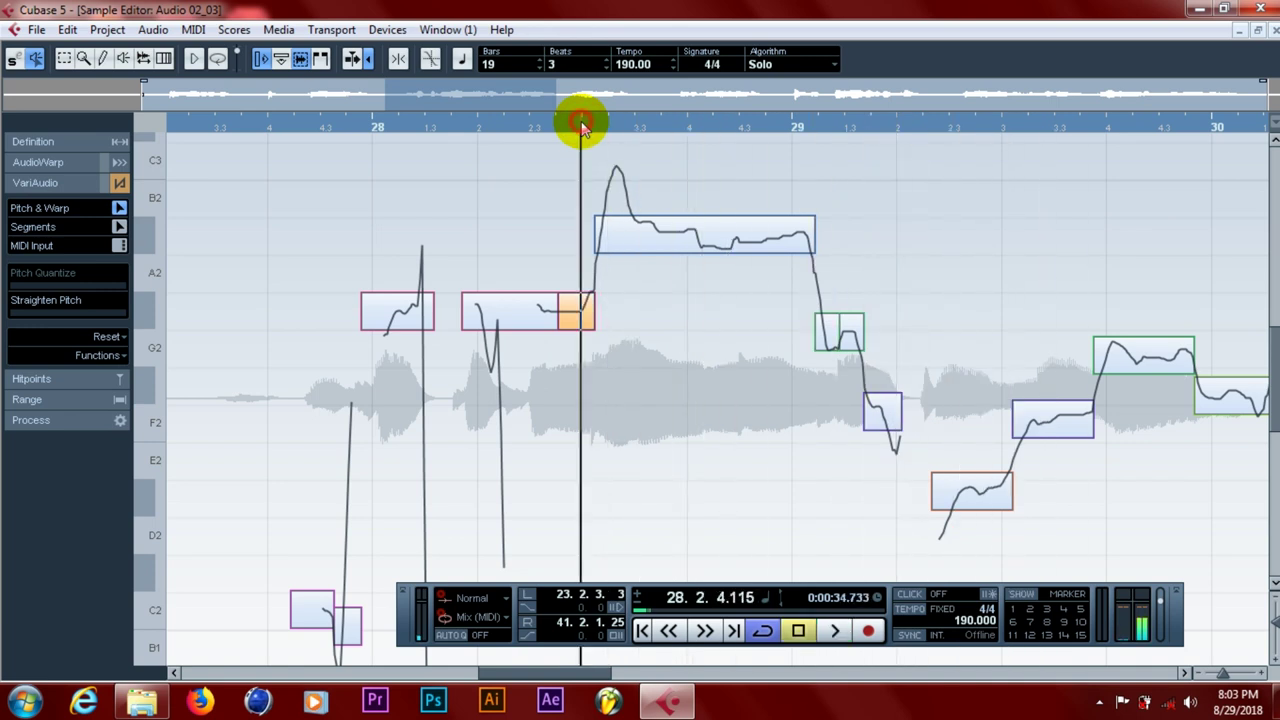
# - Raise the two short adjoining segments just after the start of bar 29 to G#2 and play them repeatedly from just before beat 3 of bar 28
pyautogui.click(834, 333)
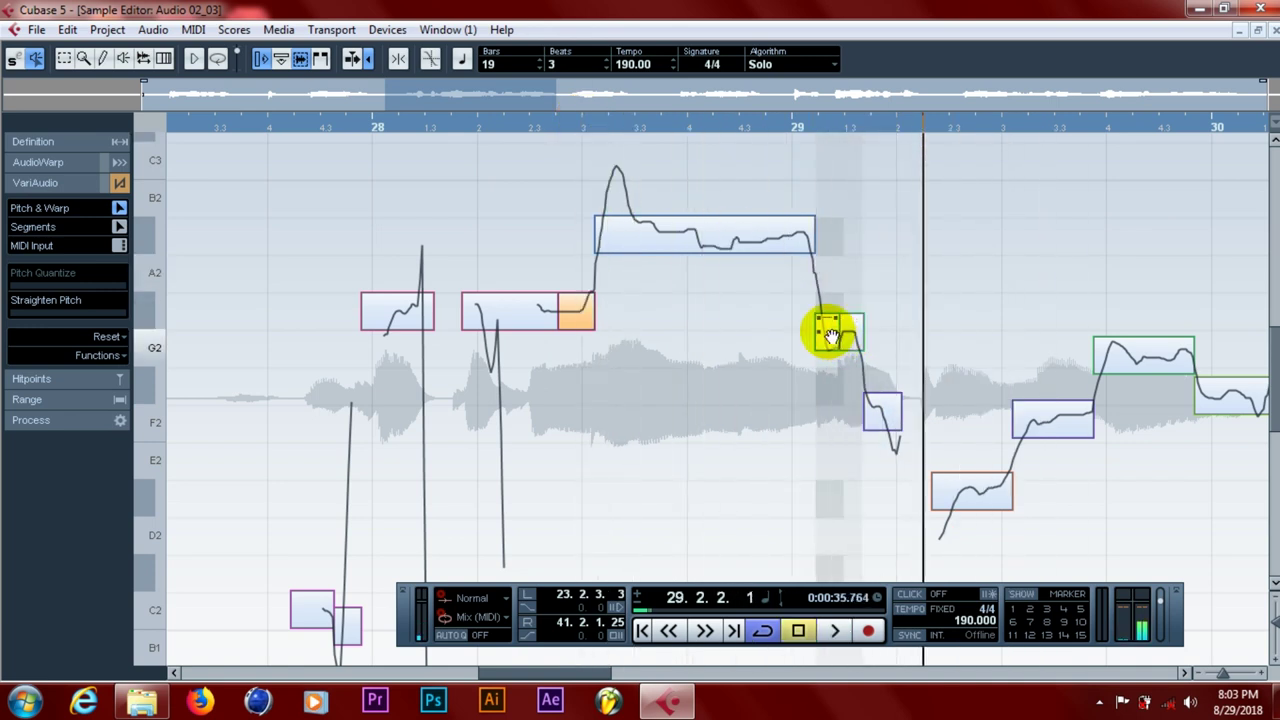
pyautogui.keyDown('alt'); pyautogui.click(828, 333); pyautogui.keyUp('alt')
pyautogui.click(855, 333)
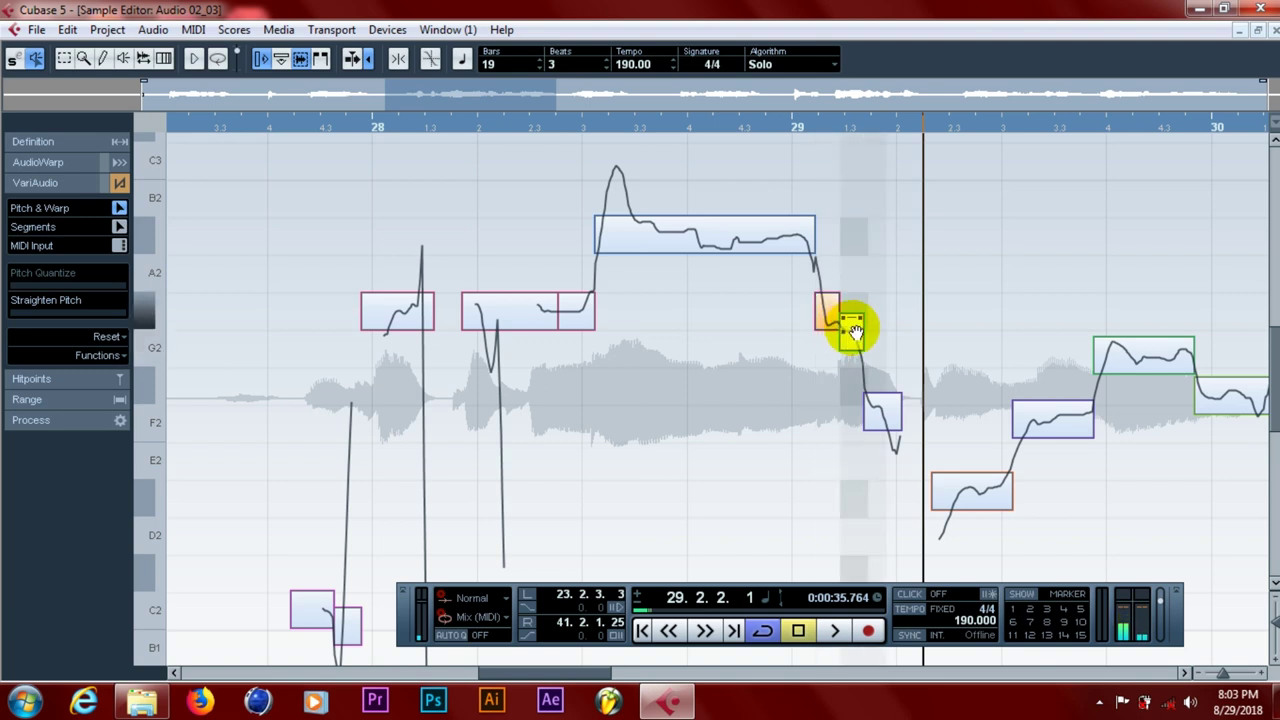
pyautogui.doubleClick(581, 123)
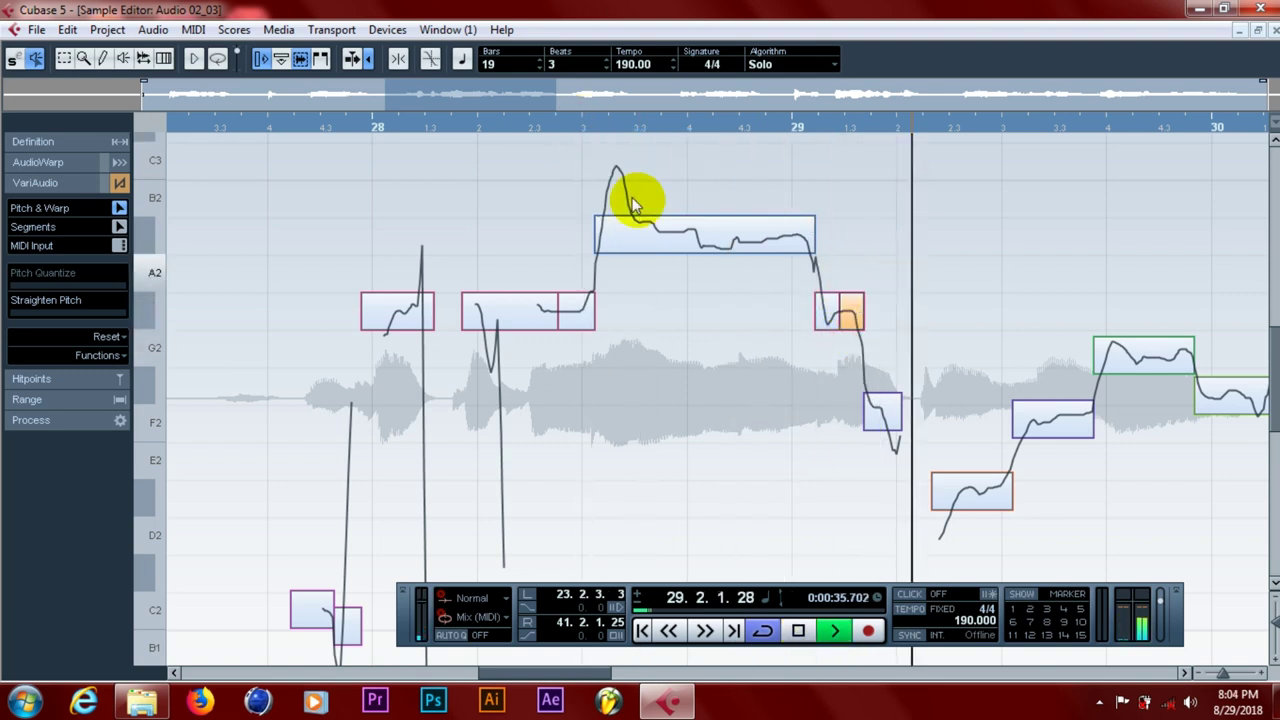
pyautogui.doubleClick(584, 126)
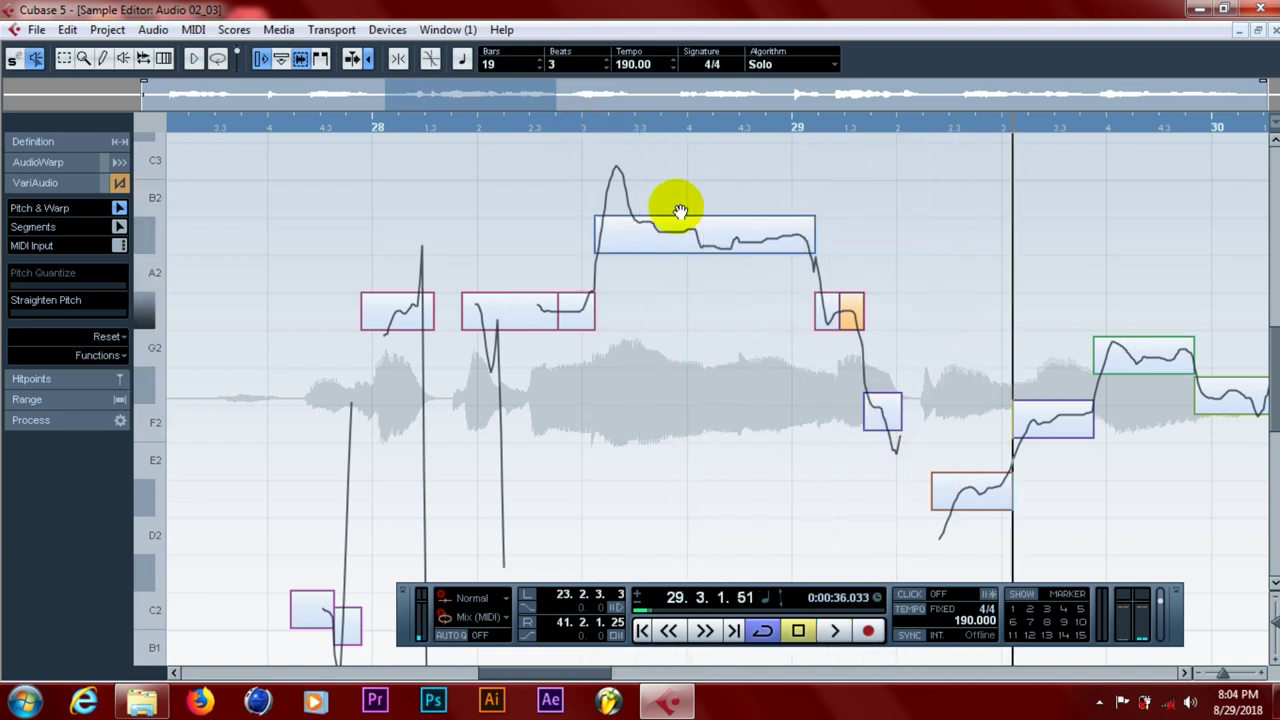
pyautogui.doubleClick(589, 127)
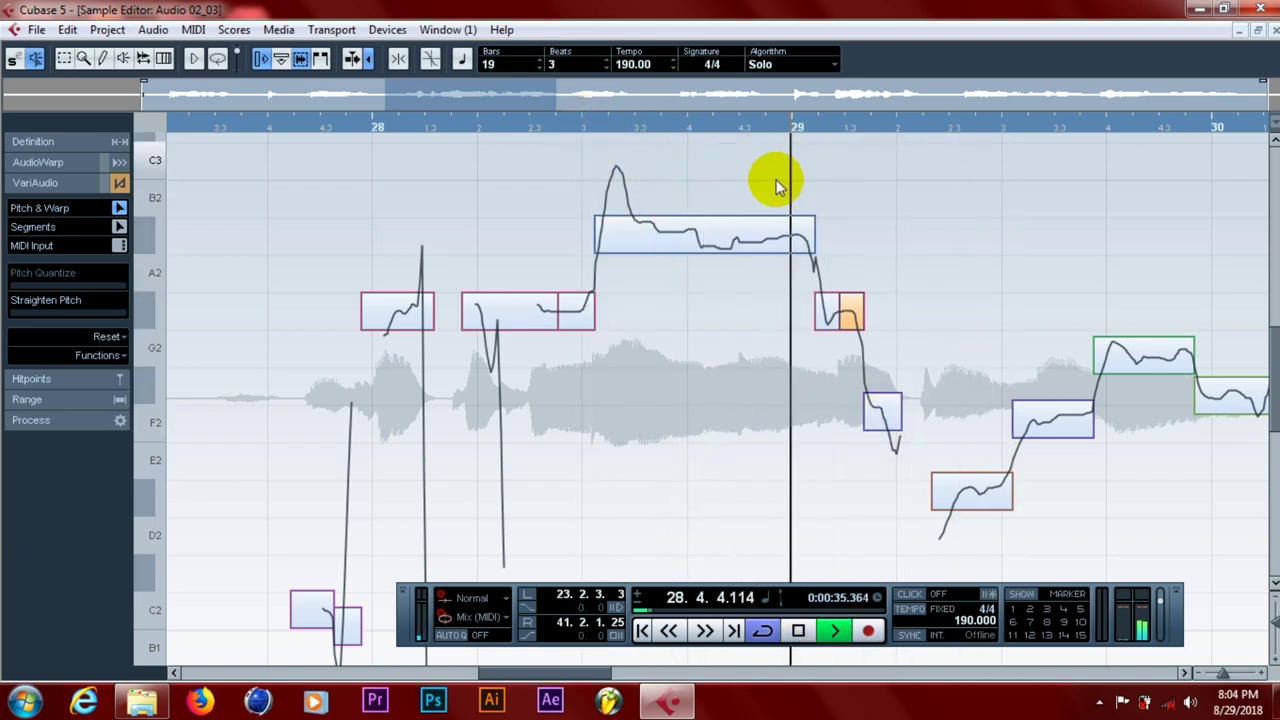
pyautogui.doubleClick(581, 126)
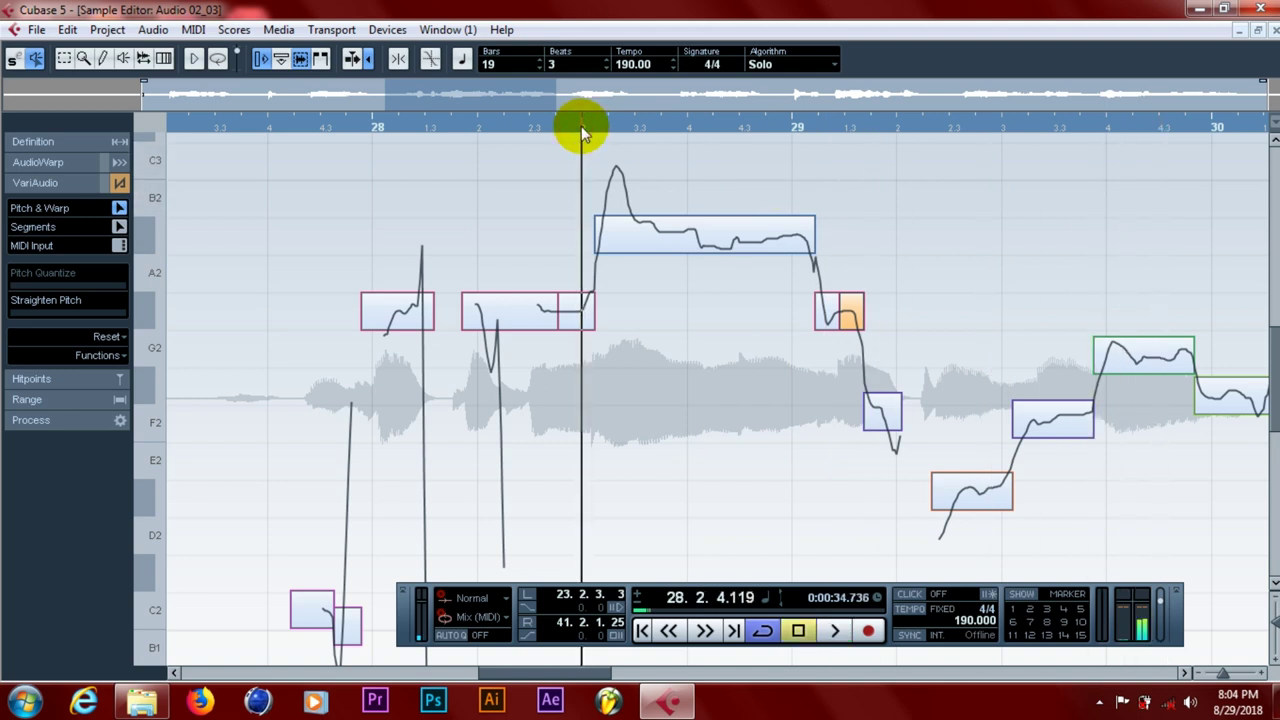
pyautogui.doubleClick(581, 126)
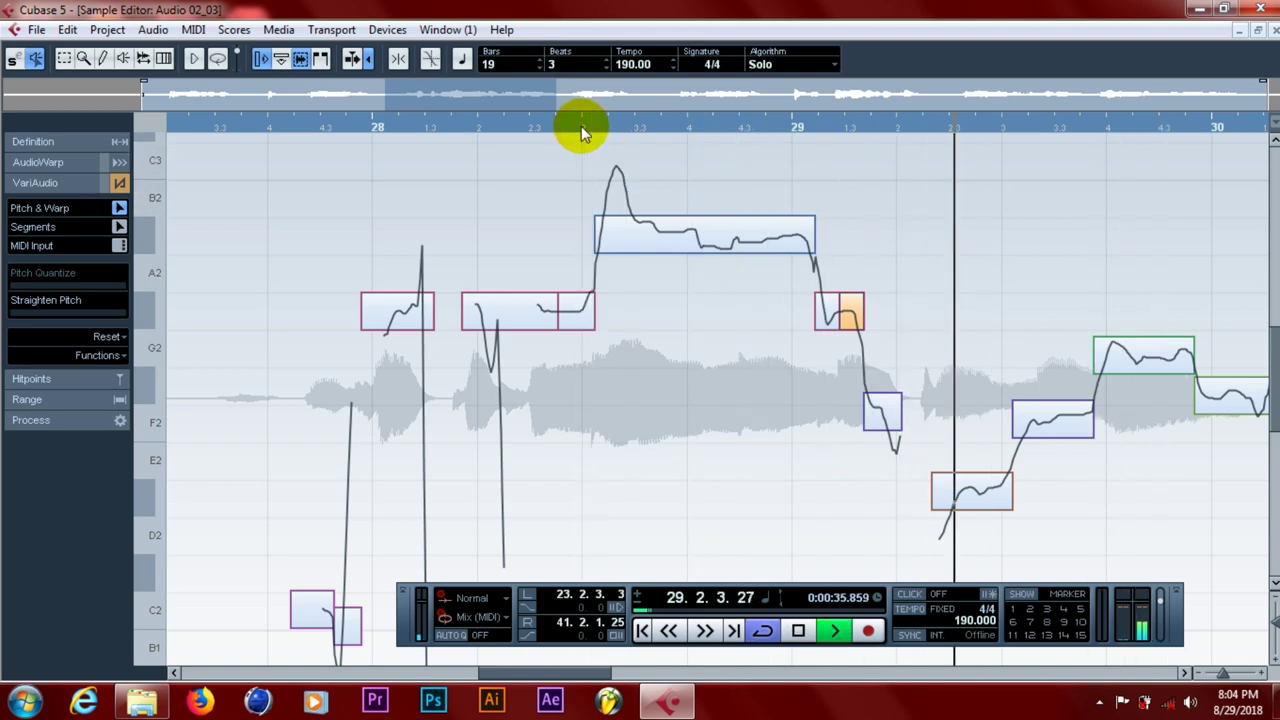
# - Replay the vocal from just before beat 3 of bar 28, and undo the pitch edits of the two short segments just after bar 29
pyautogui.doubleClick(578, 127)
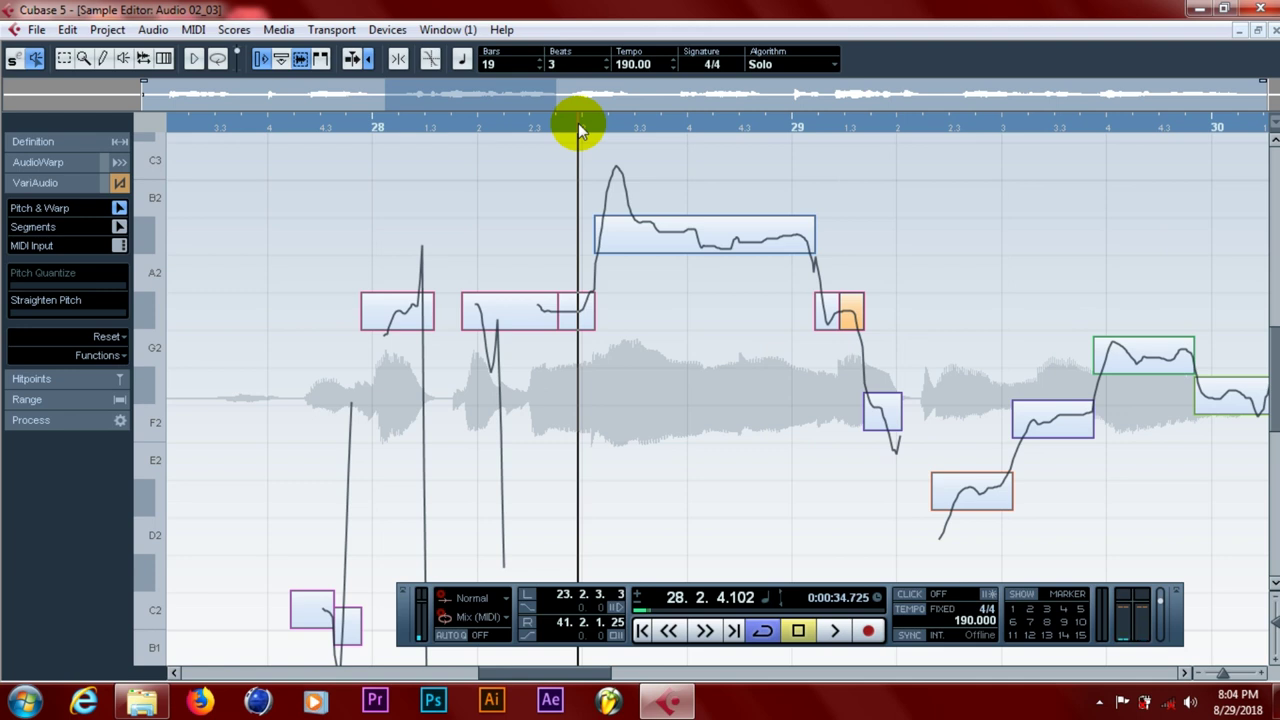
pyautogui.doubleClick(578, 124)
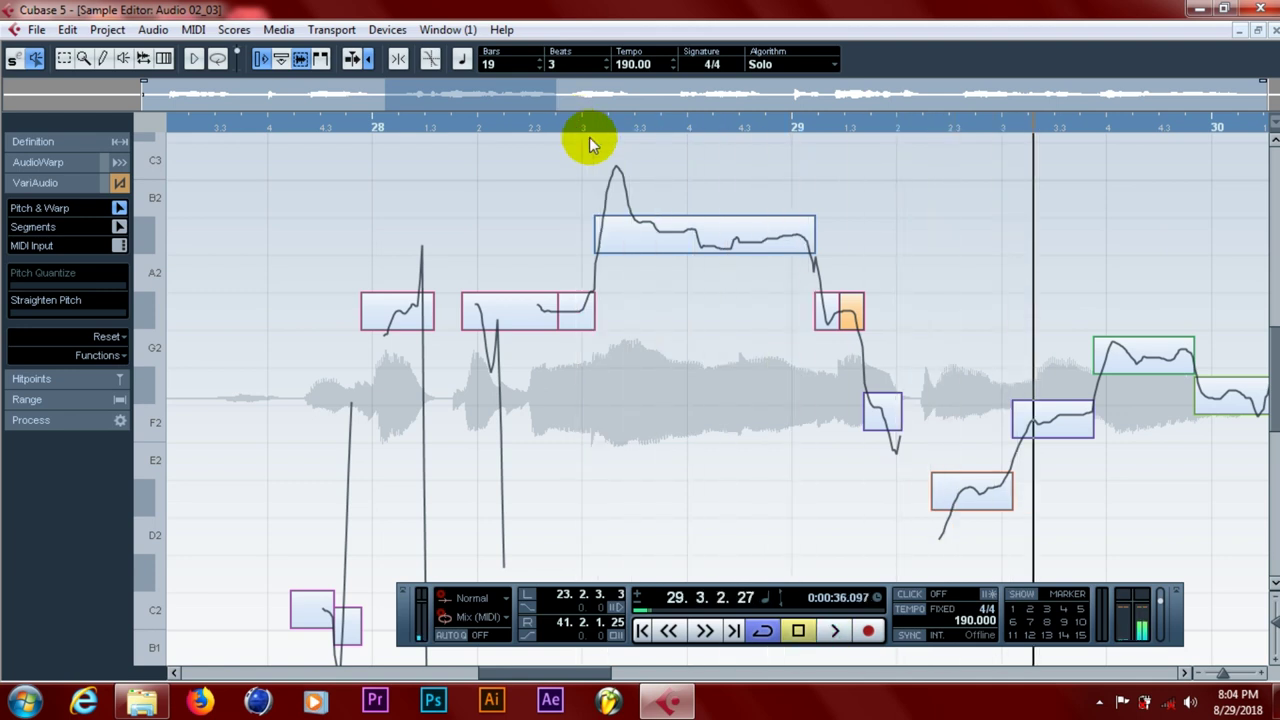
pyautogui.click(67, 30)
pyautogui.click(86, 53)
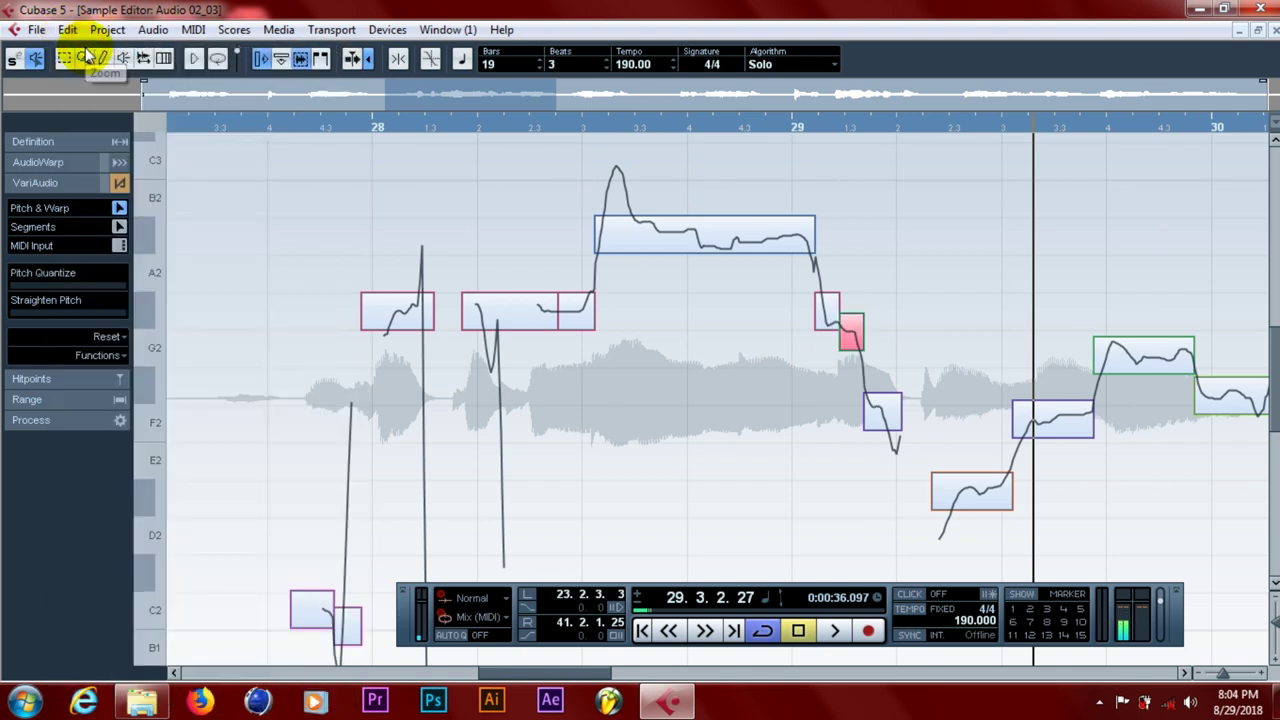
pyautogui.click(68, 30)
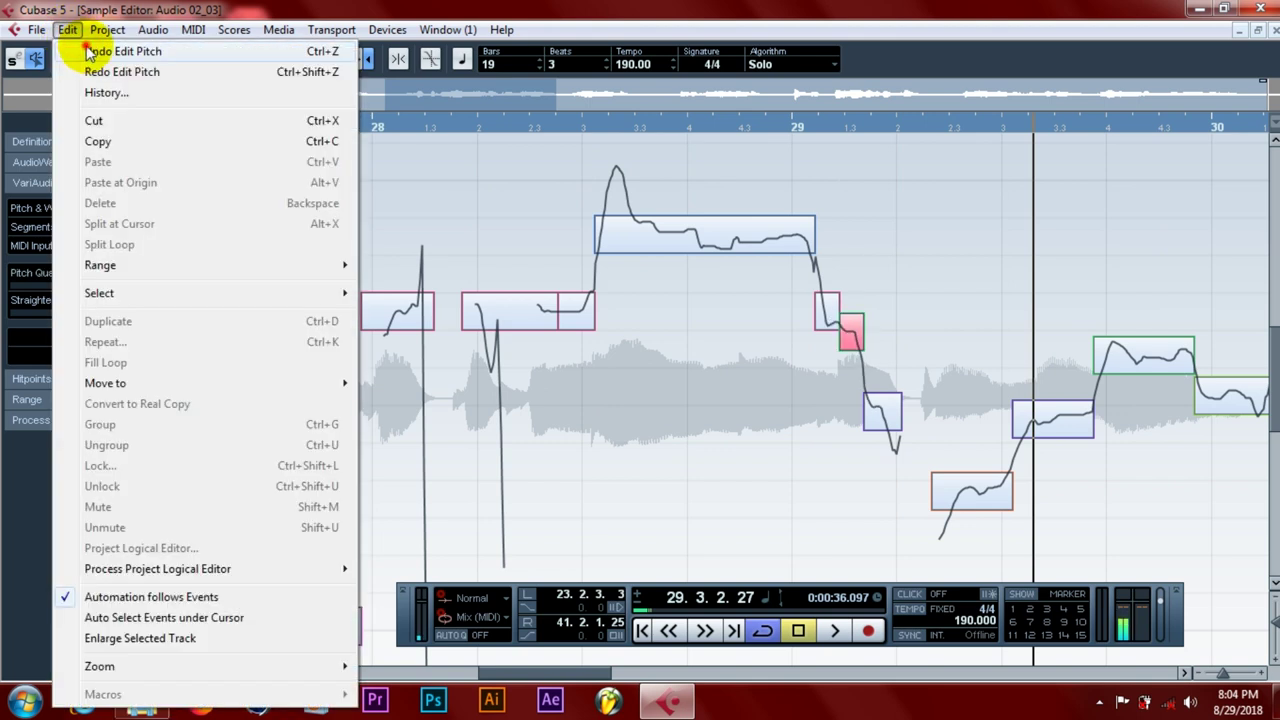
pyautogui.click(86, 53)
# - Play the vocal from just before beat 3 of bar 28, and again from just after the start of bar 29
pyautogui.click(568, 128)
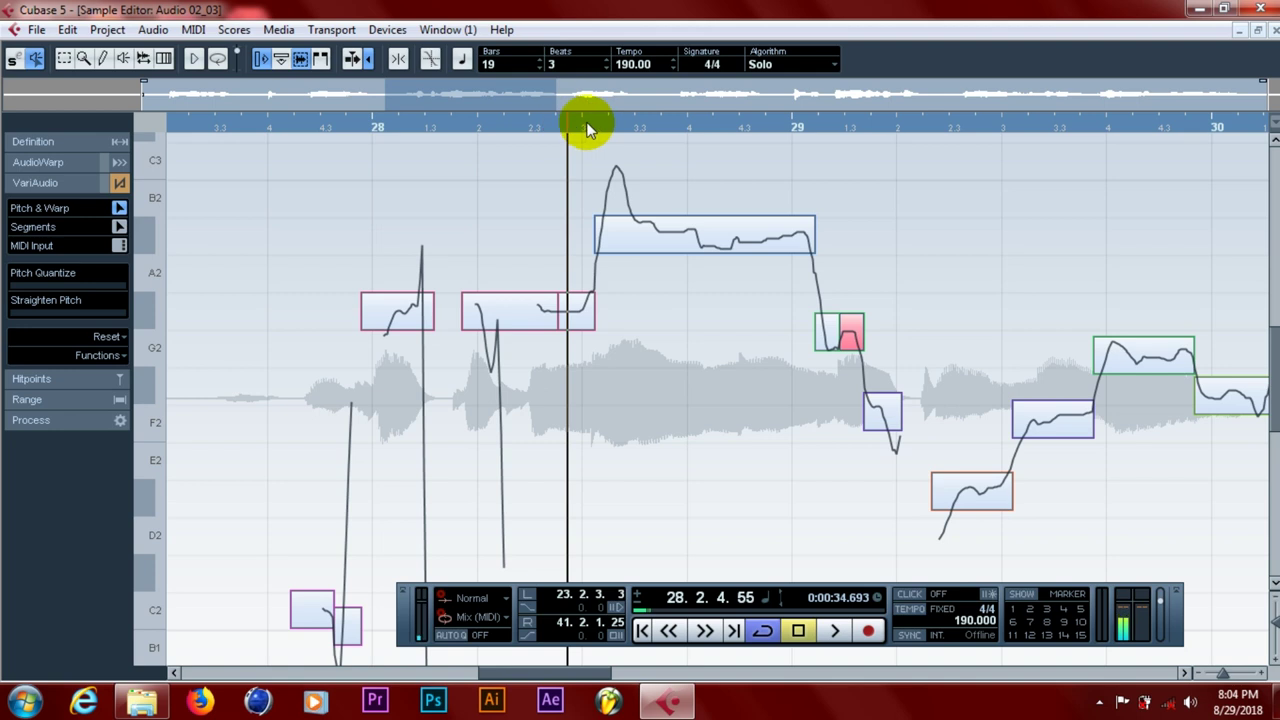
pyautogui.press('space')
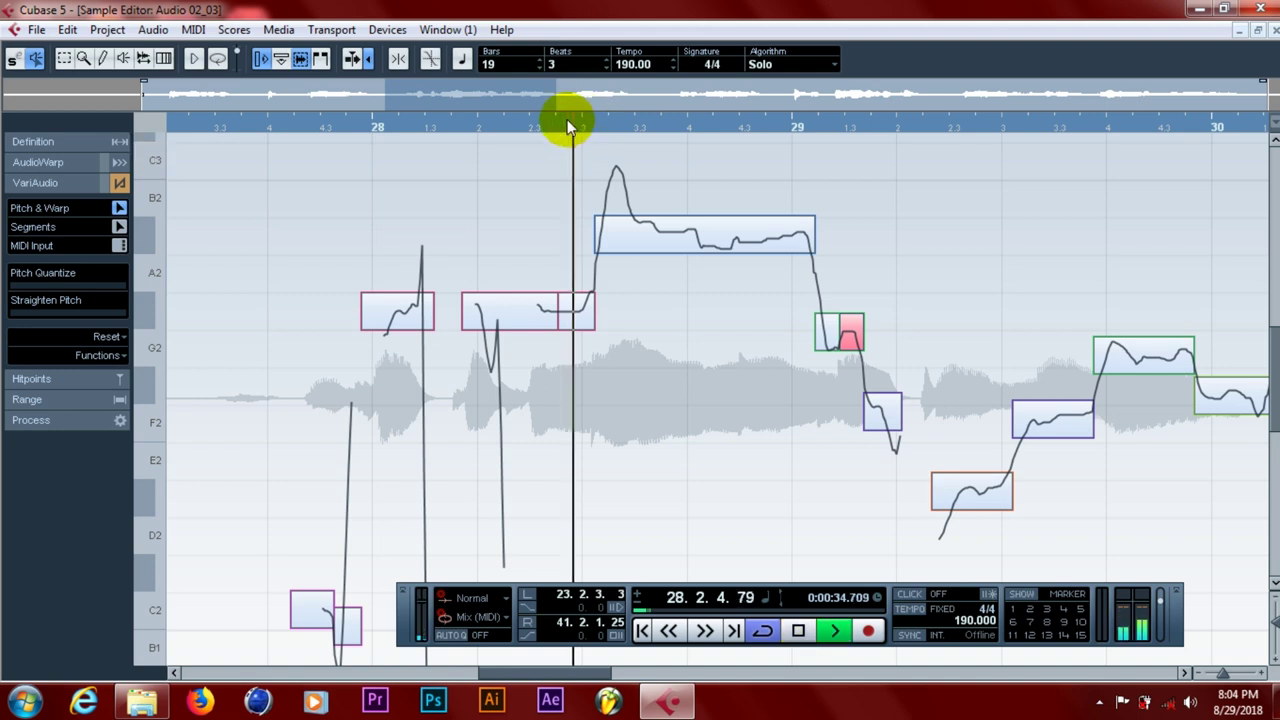
pyautogui.press('space')
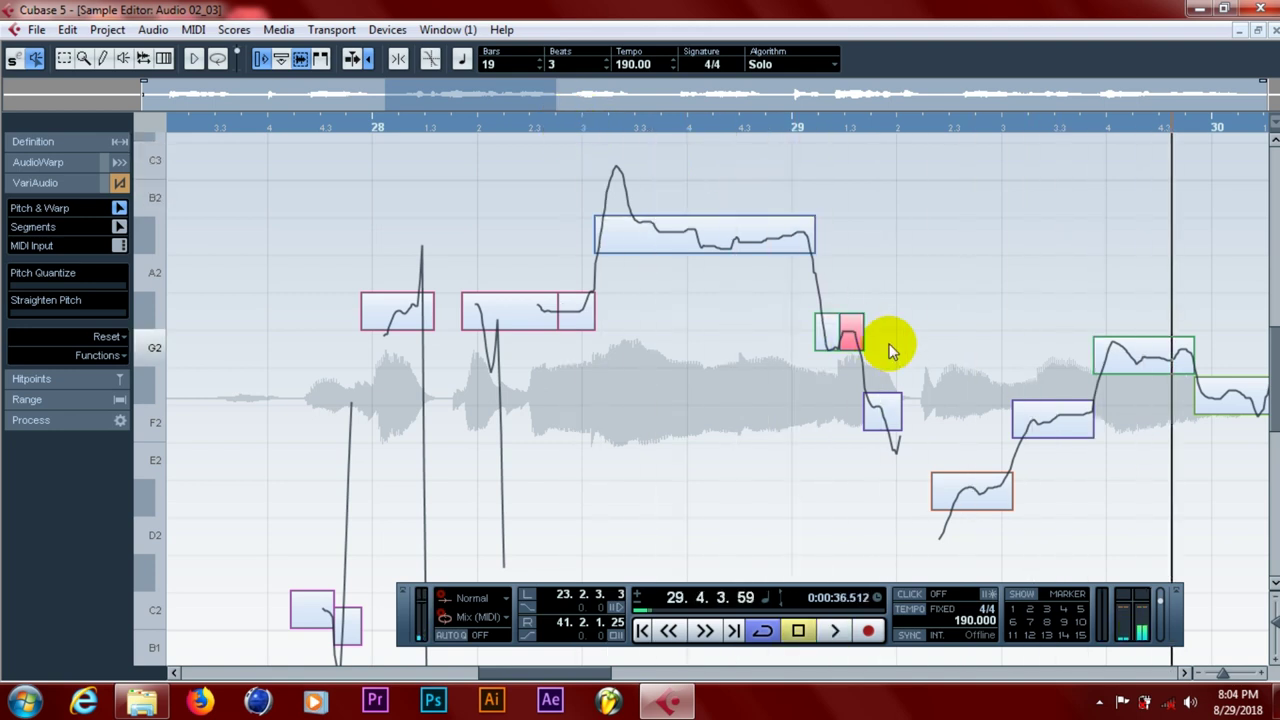
pyautogui.click(830, 124)
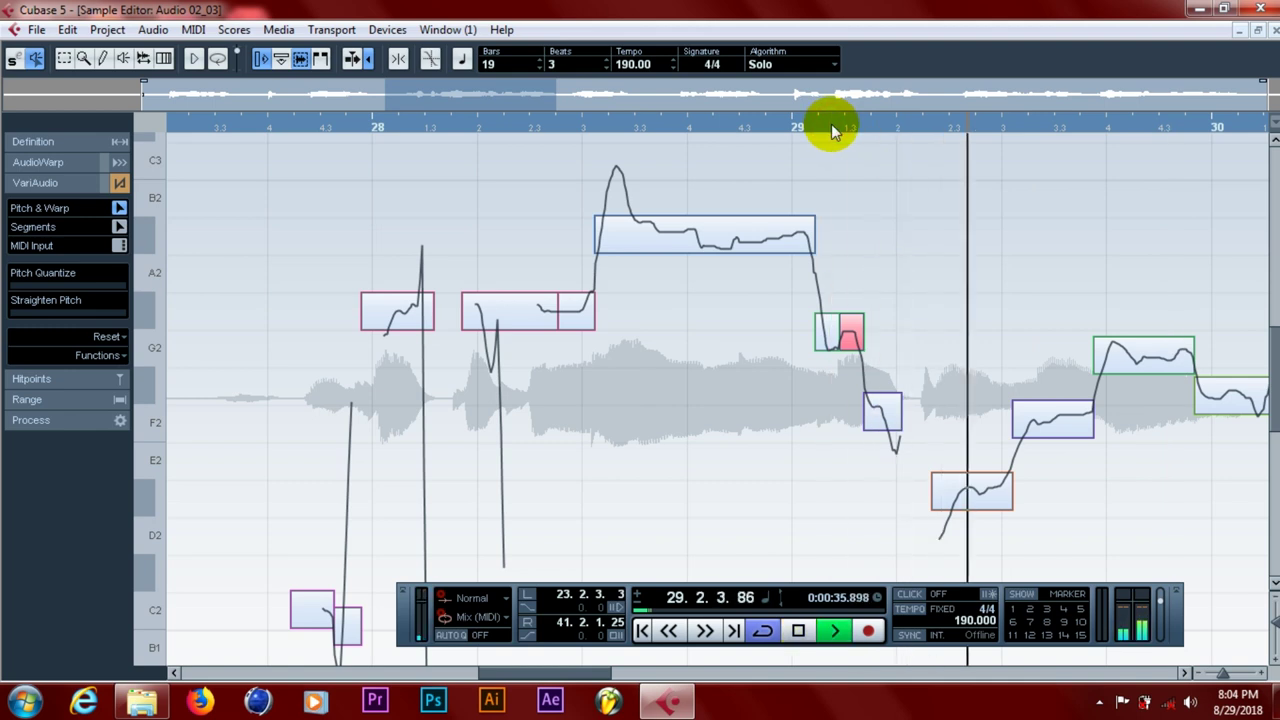
pyautogui.click(830, 124)
pyautogui.press('space')
pyautogui.click(982, 508)
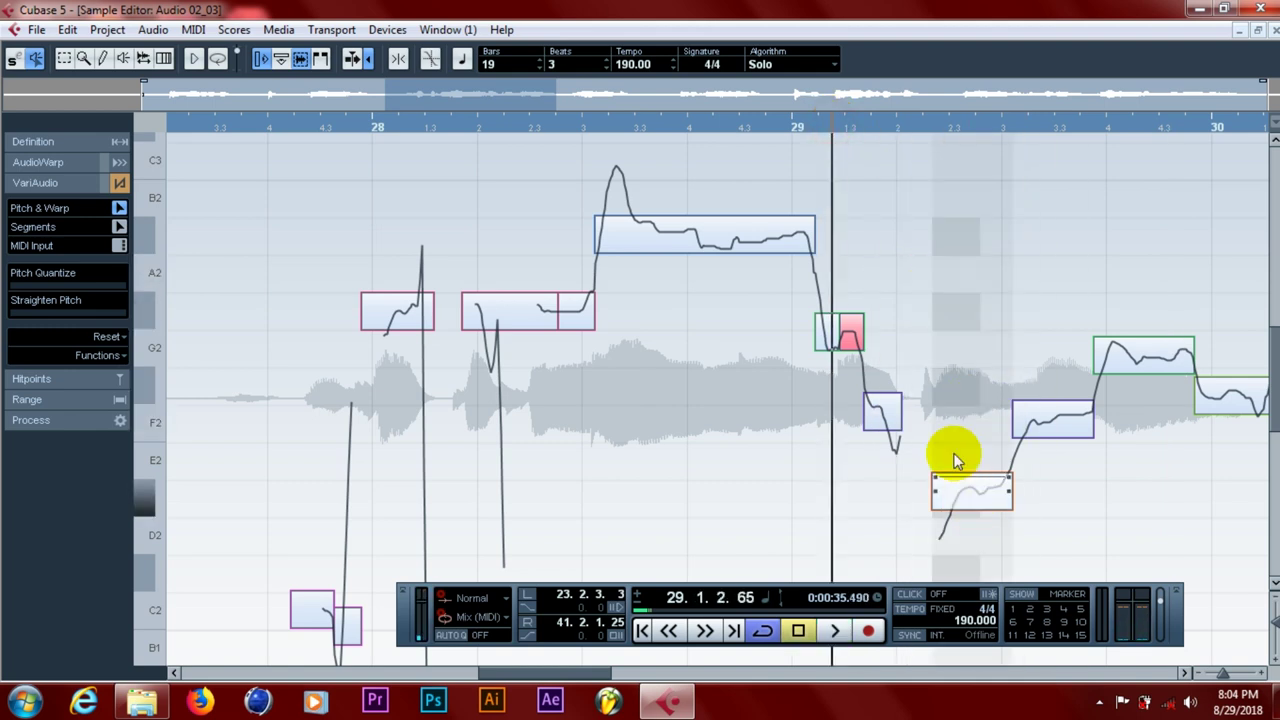
pyautogui.press('space')
pyautogui.click(976, 492)
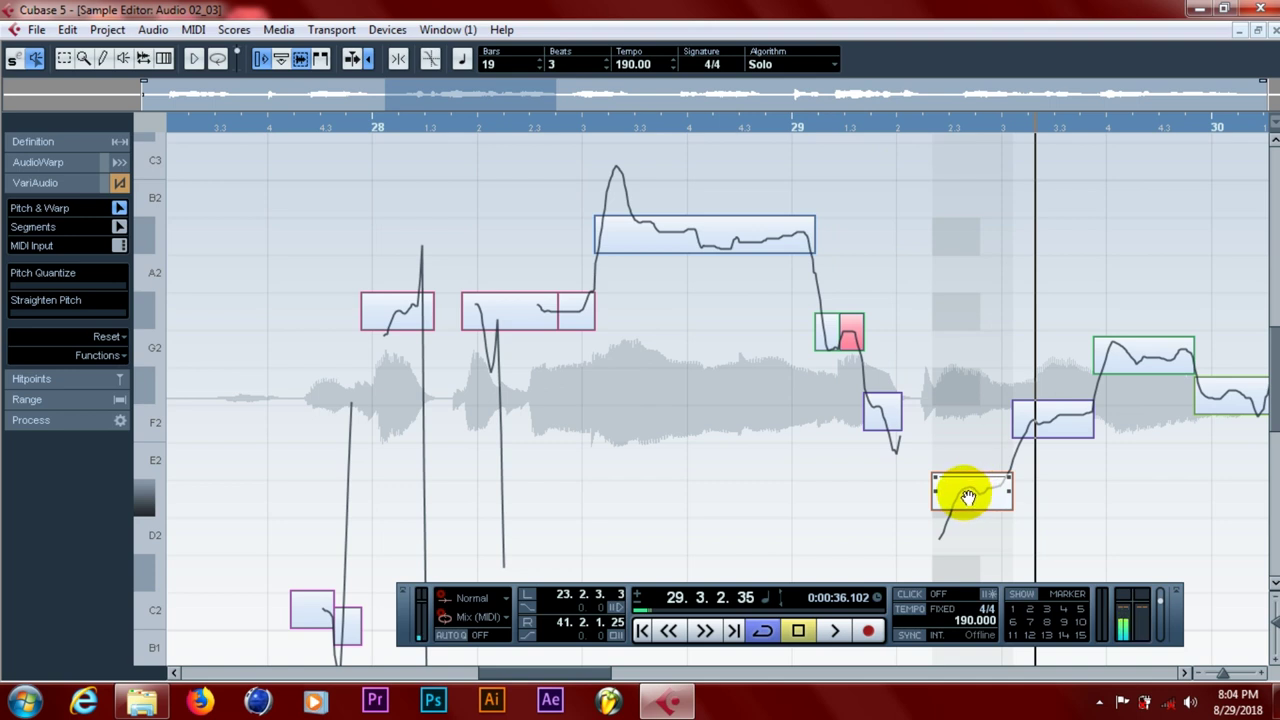
# - Try lowering the segment between beats 2 and 3 of bar 29 to D2 and play it from late in bar 28
pyautogui.moveTo(967, 497); pyautogui.dragTo(971, 530)
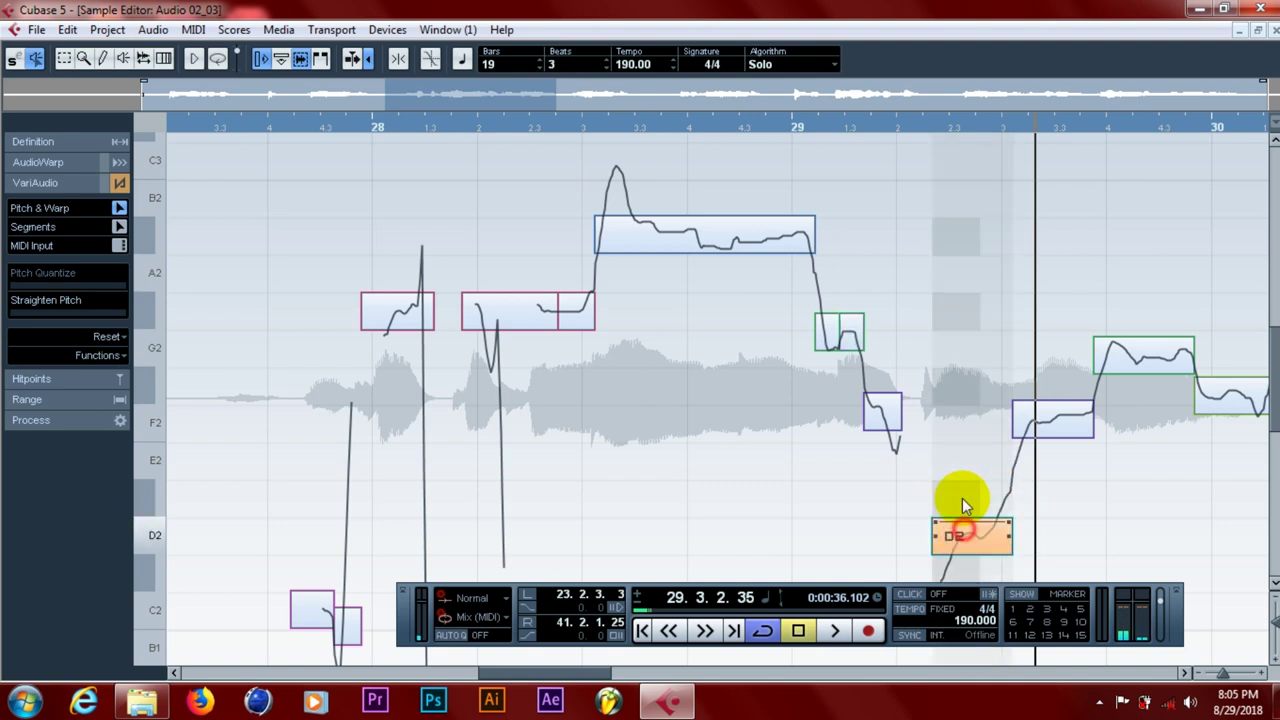
pyautogui.click(741, 125)
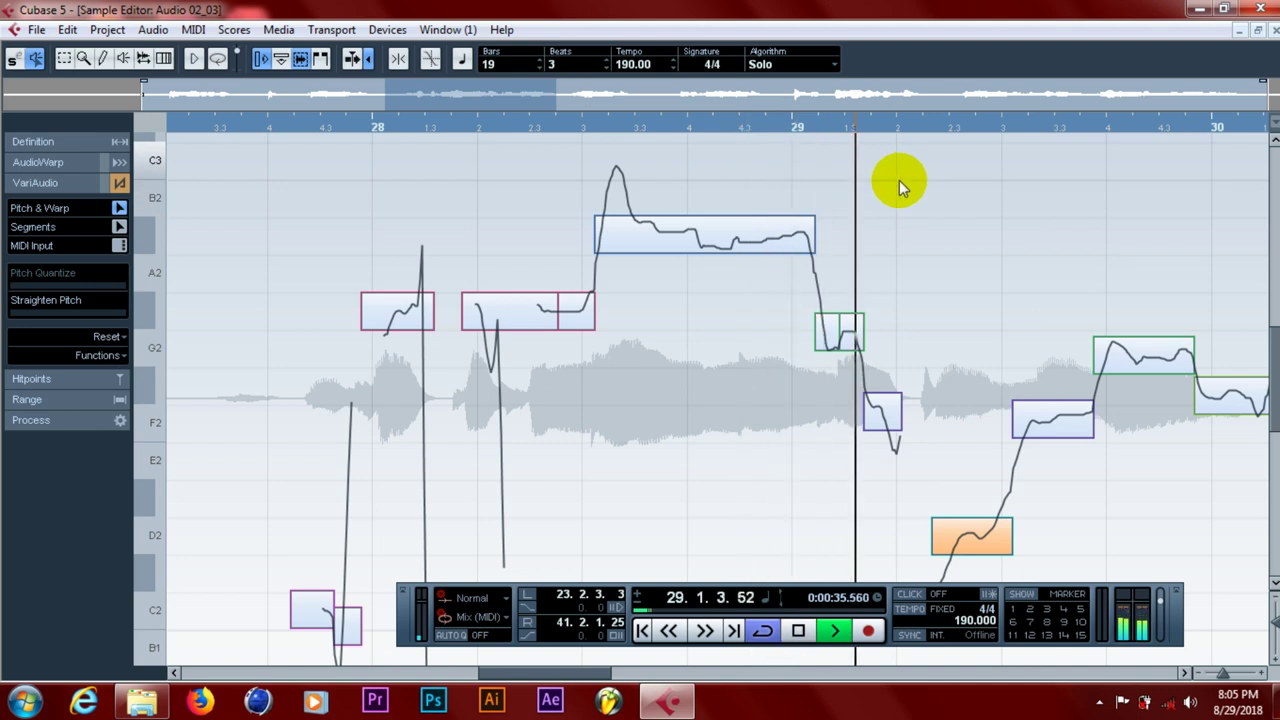
pyautogui.click(976, 538)
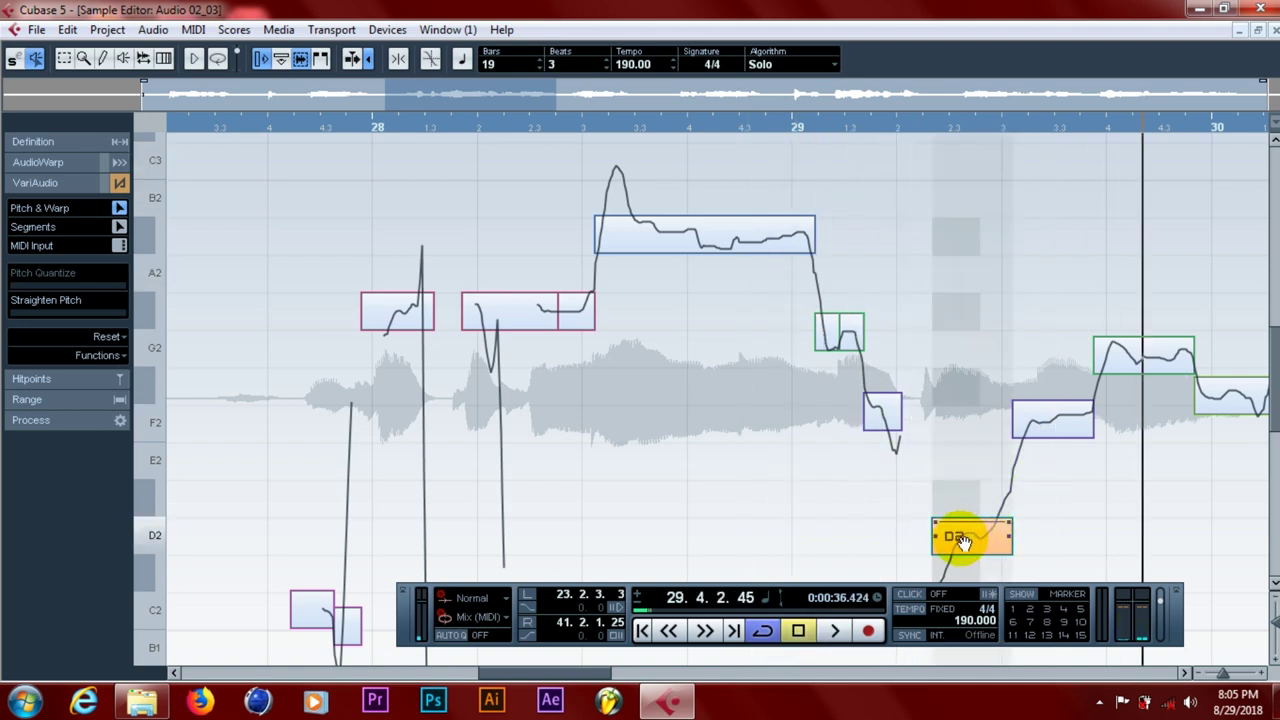
# - Set the segment between beats 2 and 3 of bar 29 to D#2 and play it from just before bar 29
pyautogui.moveTo(959, 540); pyautogui.dragTo(967, 508)
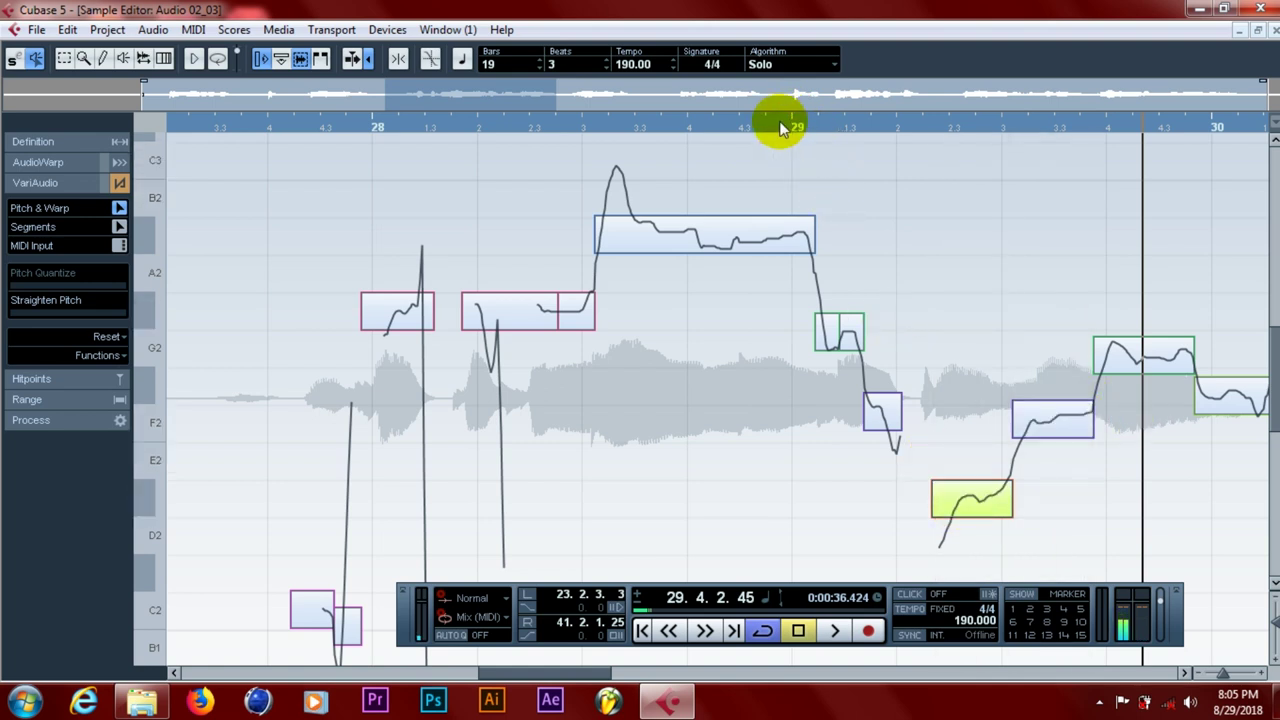
pyautogui.click(781, 127)
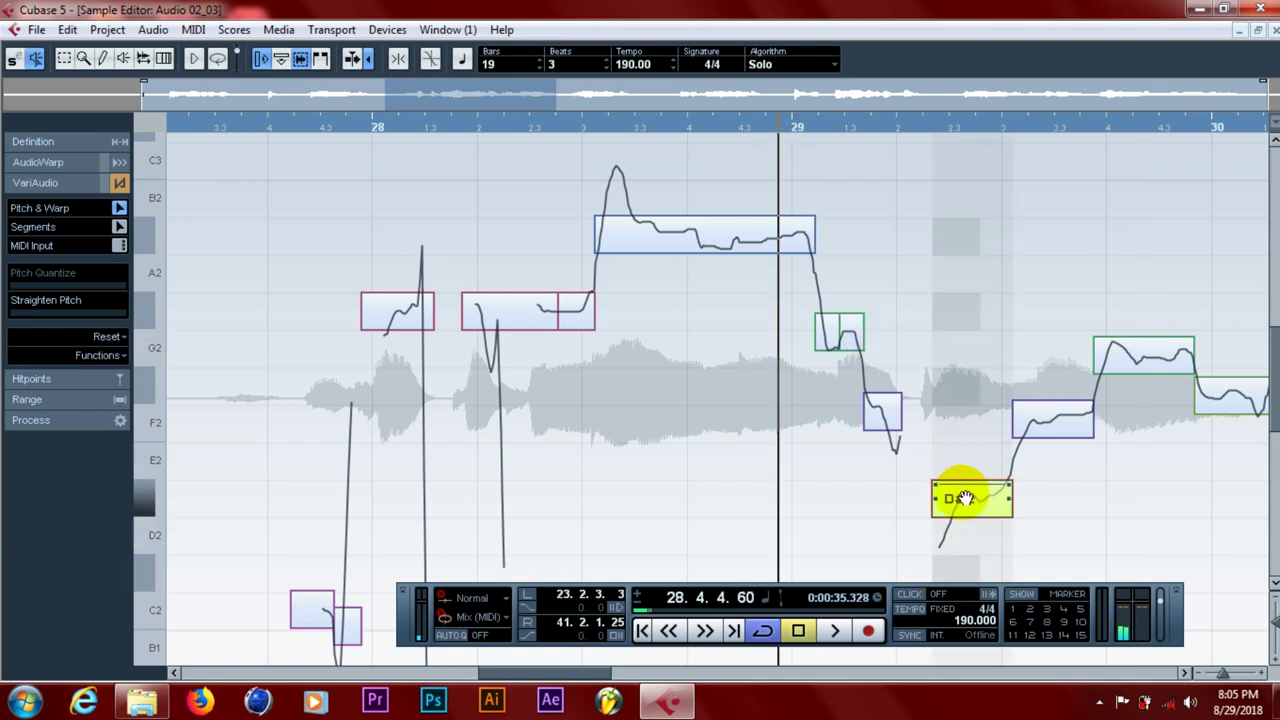
pyautogui.press('space')
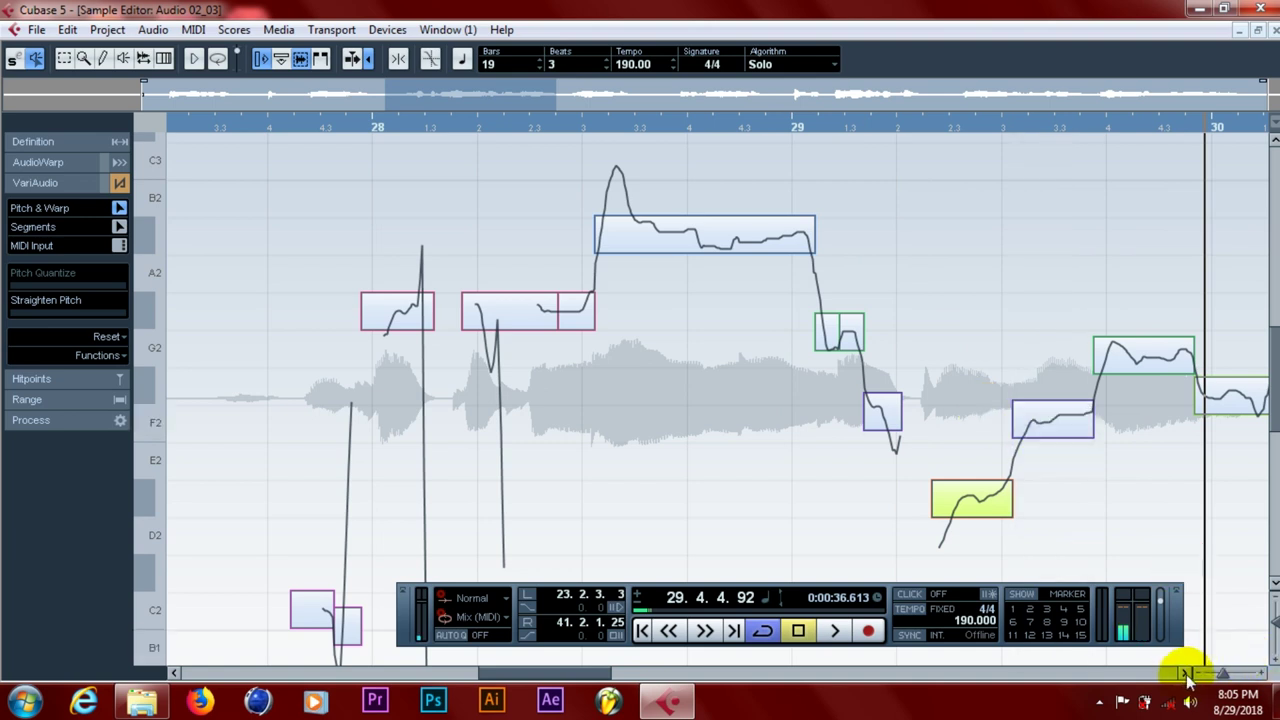
# - Play the vocal phrase from just after beat 2 of bar 29 into bar 30
pyautogui.hscroll(3, 1187, 676)
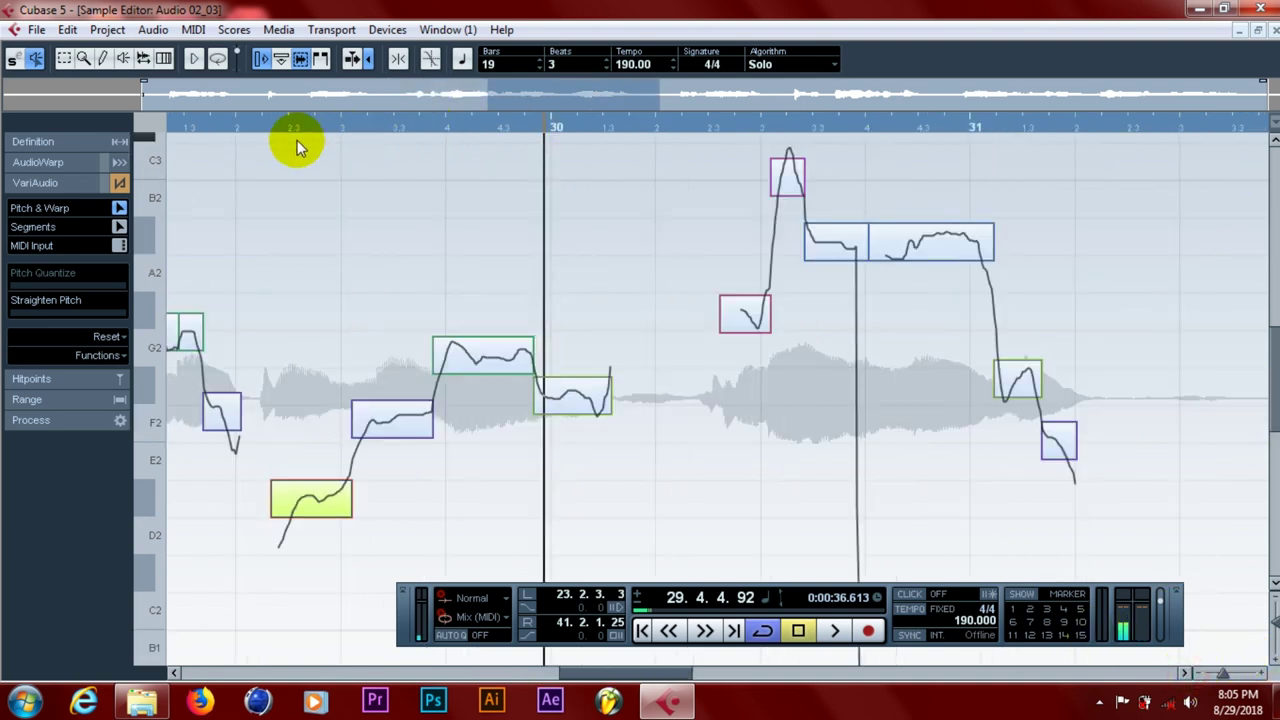
pyautogui.click(245, 123)
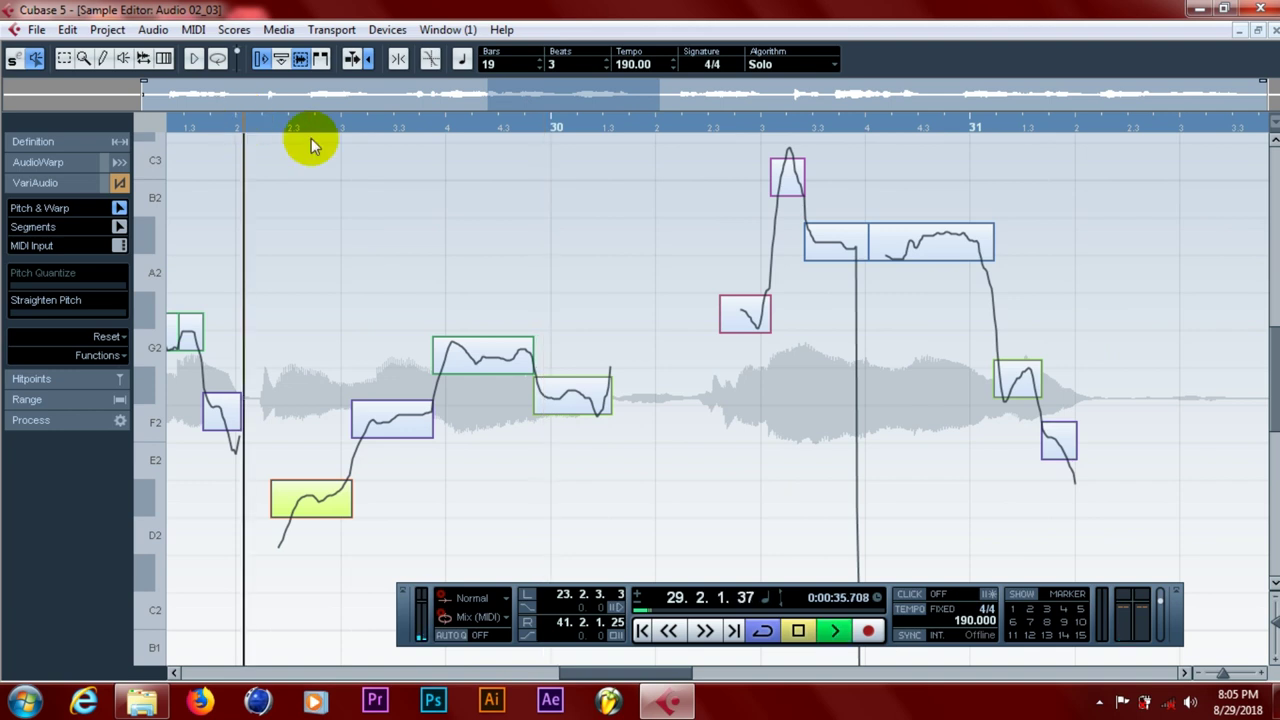
pyautogui.press('space')
pyautogui.click(474, 362)
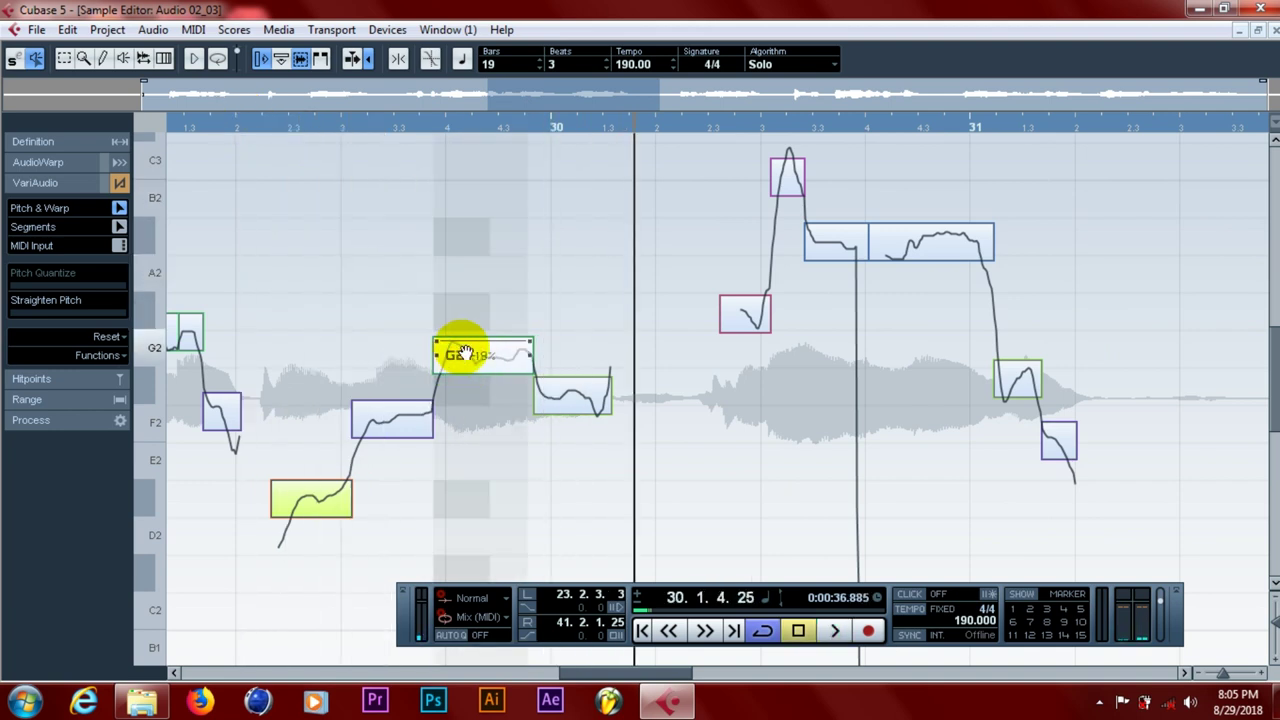
# - Try raising the segment starting just before beat 4 of bar 29 to G#2 and play it from just after beat 2
pyautogui.moveTo(478, 354); pyautogui.dragTo(477, 325)
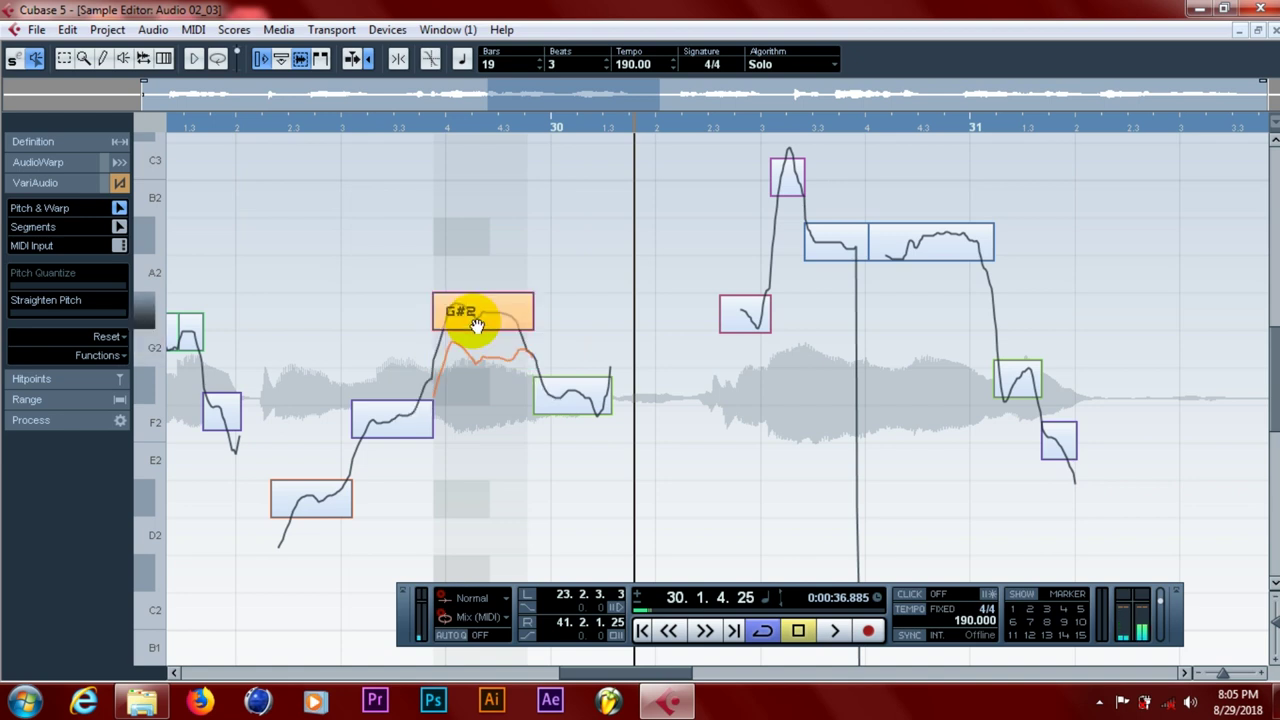
pyautogui.click(263, 125)
pyautogui.press('space')
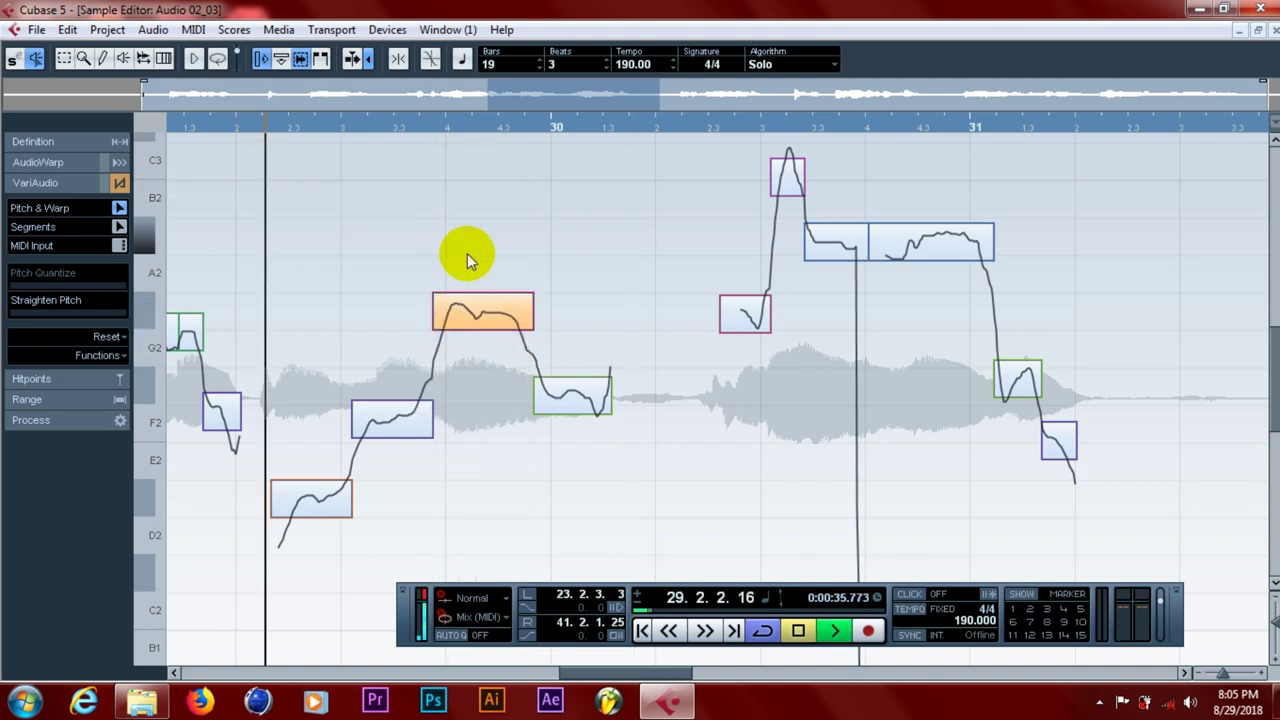
pyautogui.press('space')
# - Lower the segment around beat 4 of bar 29 to G2 and play it from shortly before beat 3
pyautogui.moveTo(480, 318)
pyautogui.mouseDown()
pyautogui.moveTo(467, 386)
pyautogui.moveTo(466, 343)
pyautogui.mouseUp()
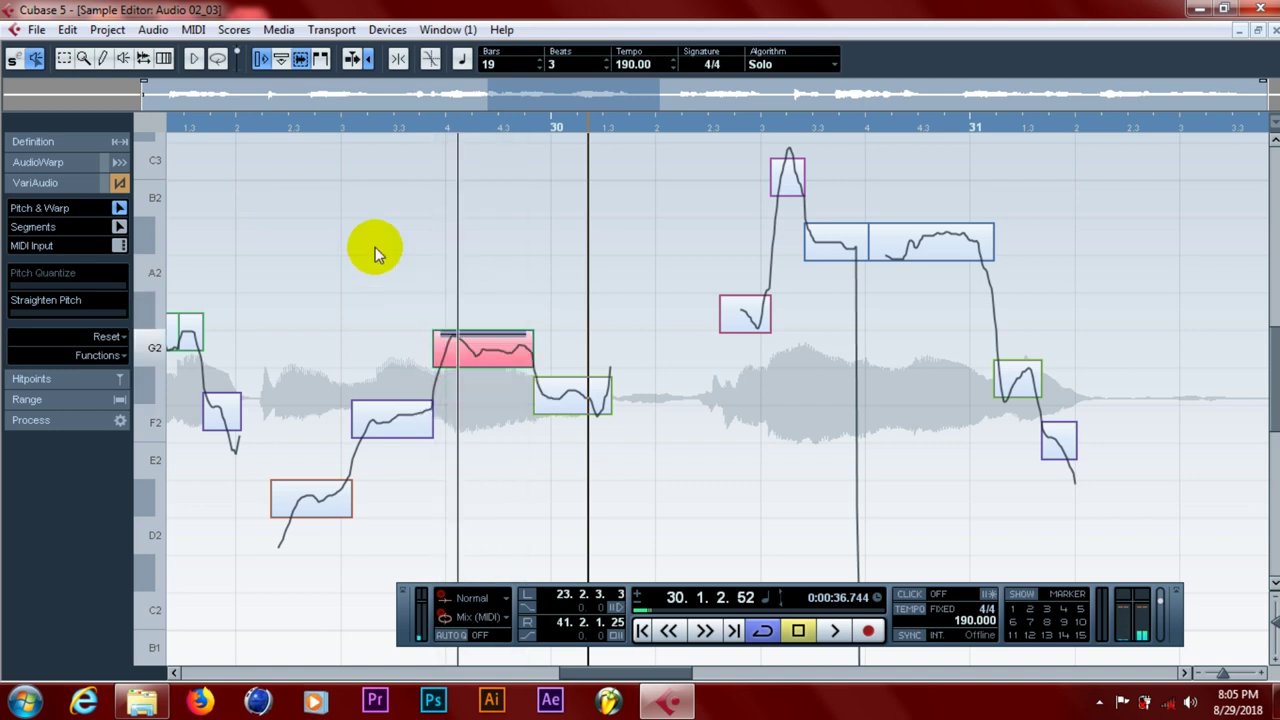
pyautogui.click(320, 128)
pyautogui.press('space')
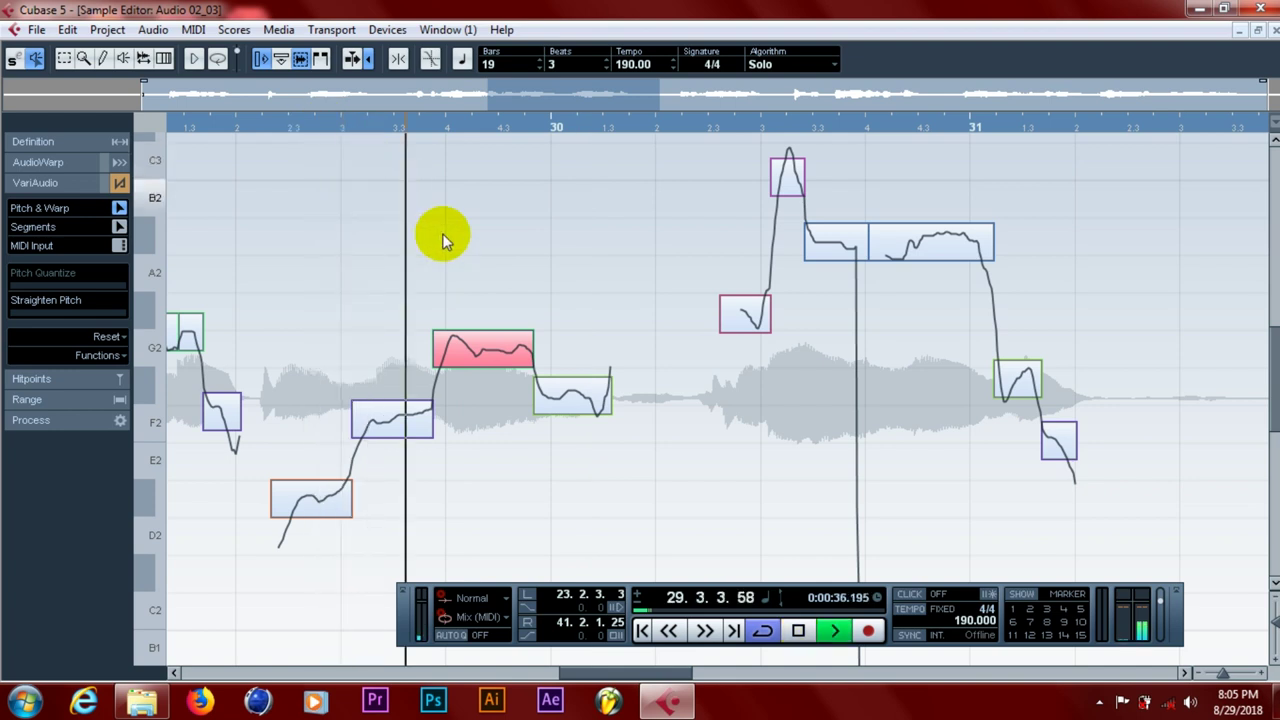
pyautogui.click(472, 354)
# - Try the segment around beat 4 of bar 29 at F#2 and play it from just after beat 2
pyautogui.moveTo(472, 354); pyautogui.dragTo(463, 383)
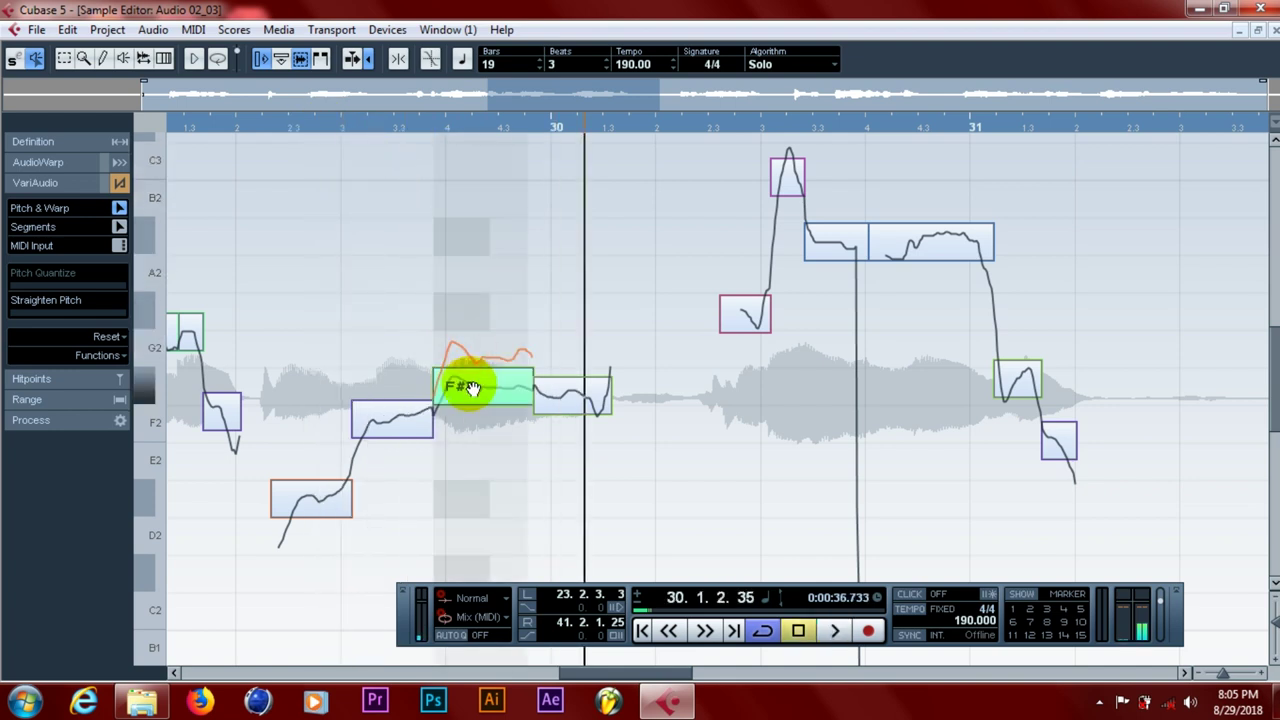
pyautogui.click(263, 126)
pyautogui.press('space')
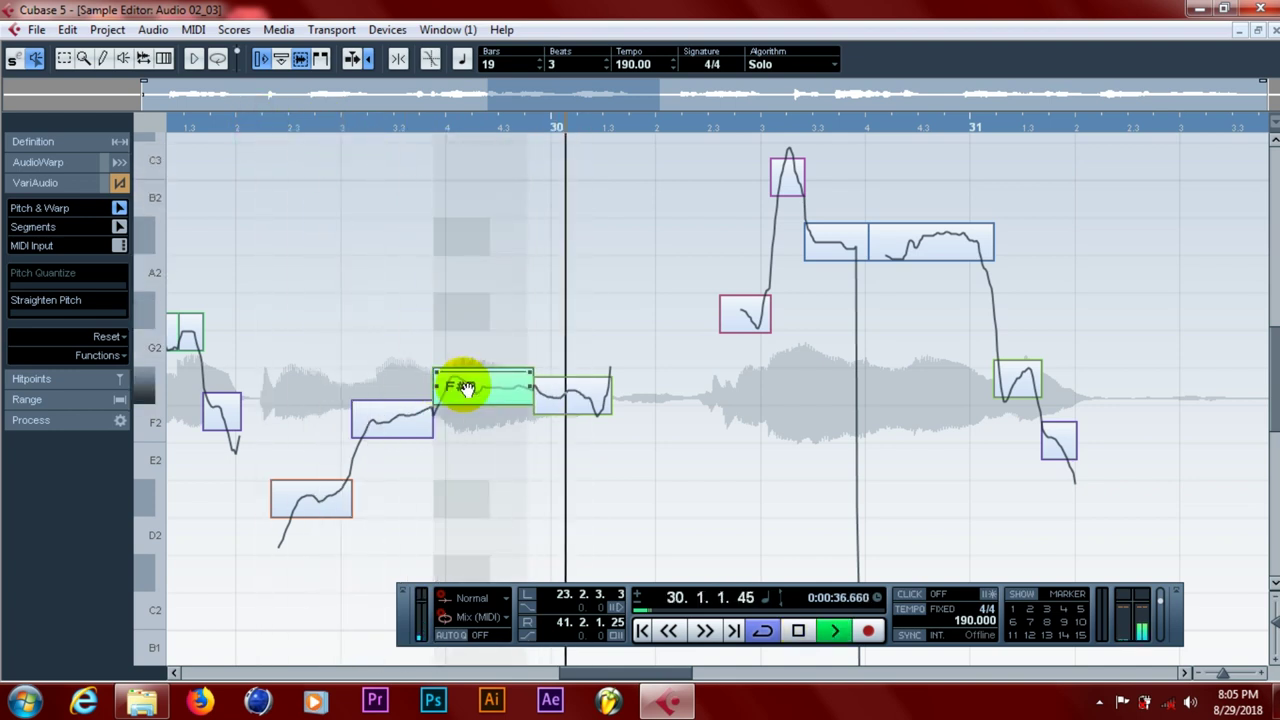
# - Set the segment around beat 4 of bar 29 back to G2 and play it from midway between beats 2 and 3
pyautogui.moveTo(460, 384); pyautogui.dragTo(468, 352)
pyautogui.click(305, 127)
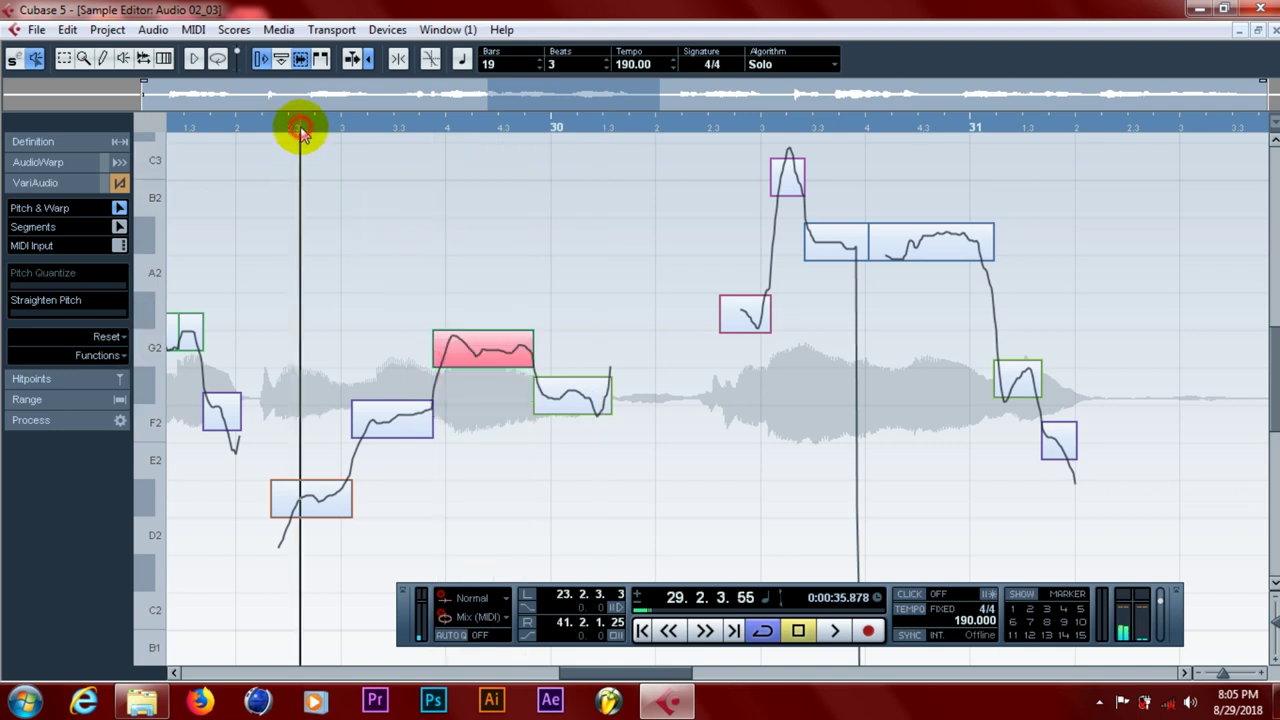
pyautogui.press('space')
pyautogui.click(585, 400)
pyautogui.press('space')
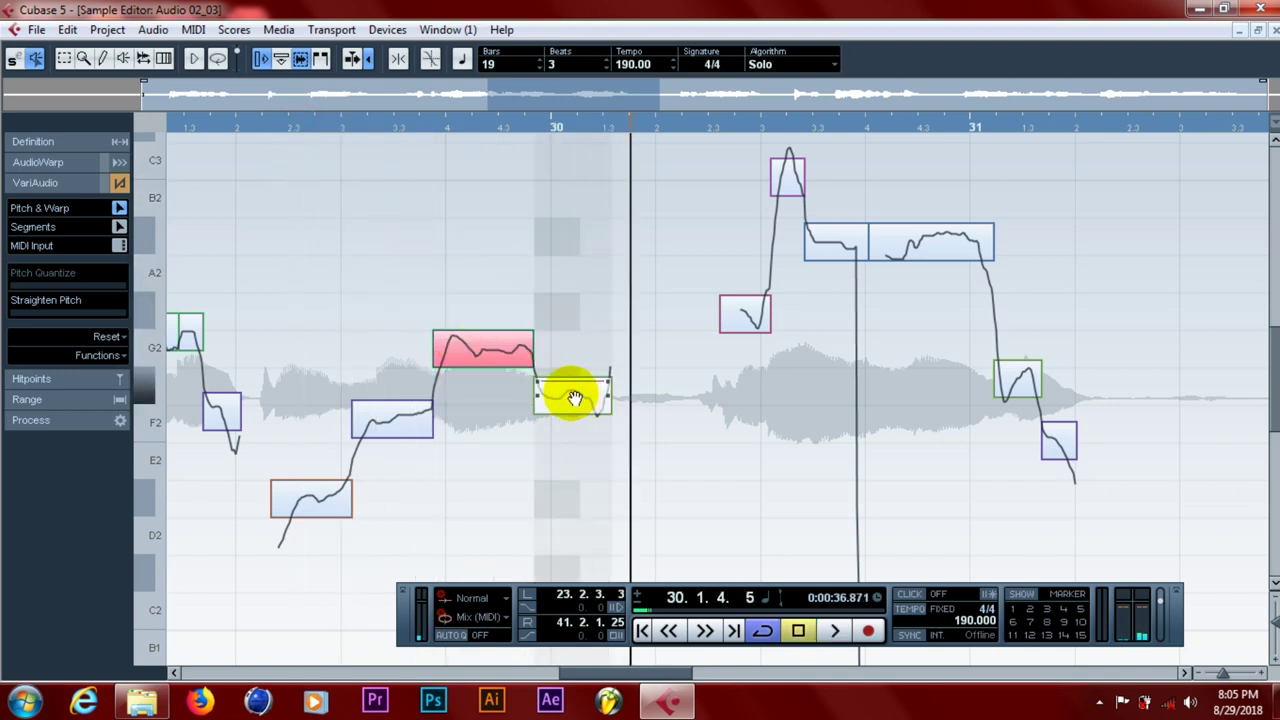
# - Try the segment spanning the start of bar 30 at F2 with playback from before beat 3 of bar 29, and try it at F#2
pyautogui.moveTo(567, 392); pyautogui.dragTo(563, 428)
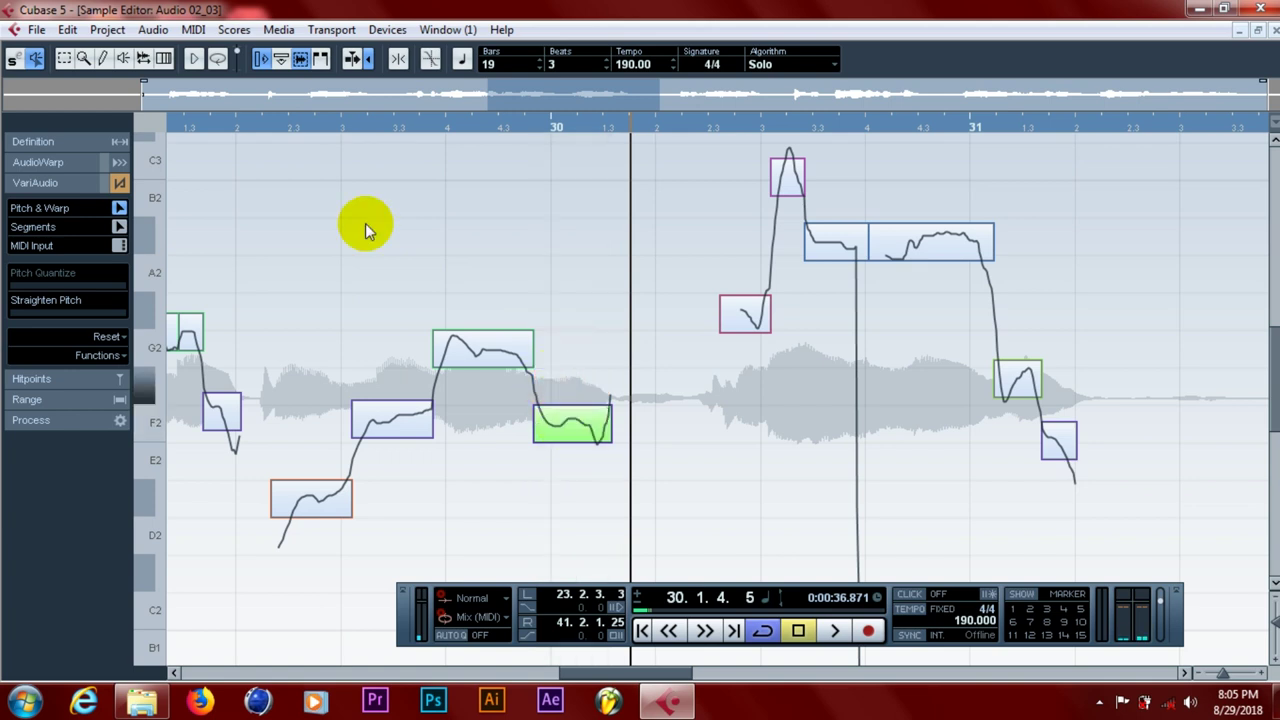
pyautogui.click(311, 124)
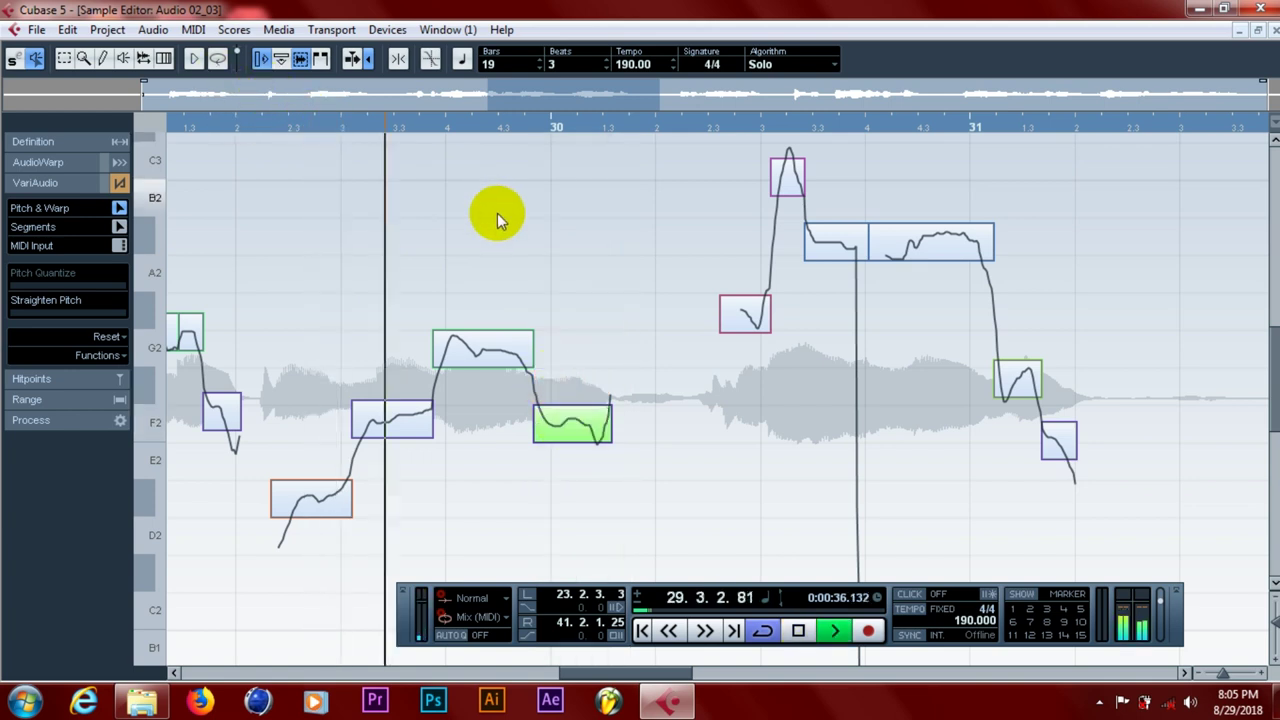
pyautogui.press('space')
pyautogui.click(560, 408)
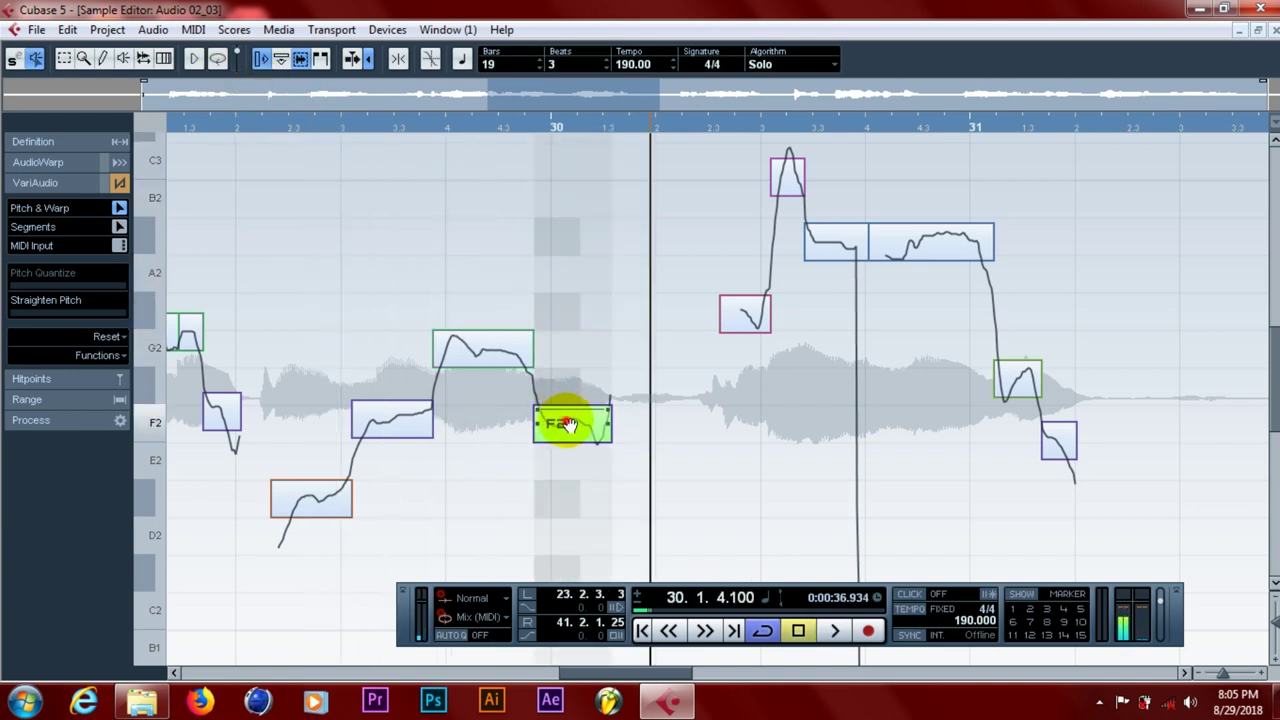
pyautogui.moveTo(566, 422); pyautogui.dragTo(567, 400)
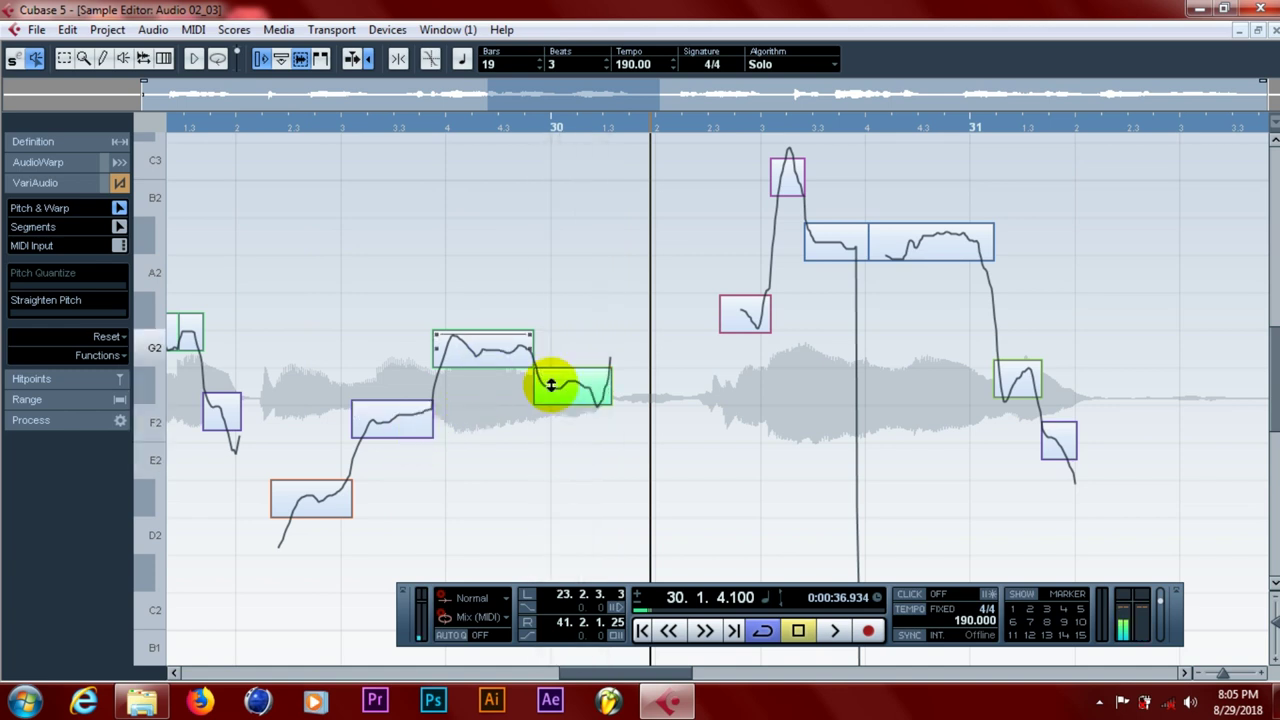
pyautogui.click(561, 384)
# - Set the segment spanning the start of bar 30 to F2 and play the vocal from just before beat 3 of bar 29 into bar 31
pyautogui.moveTo(565, 416); pyautogui.dragTo(560, 429)
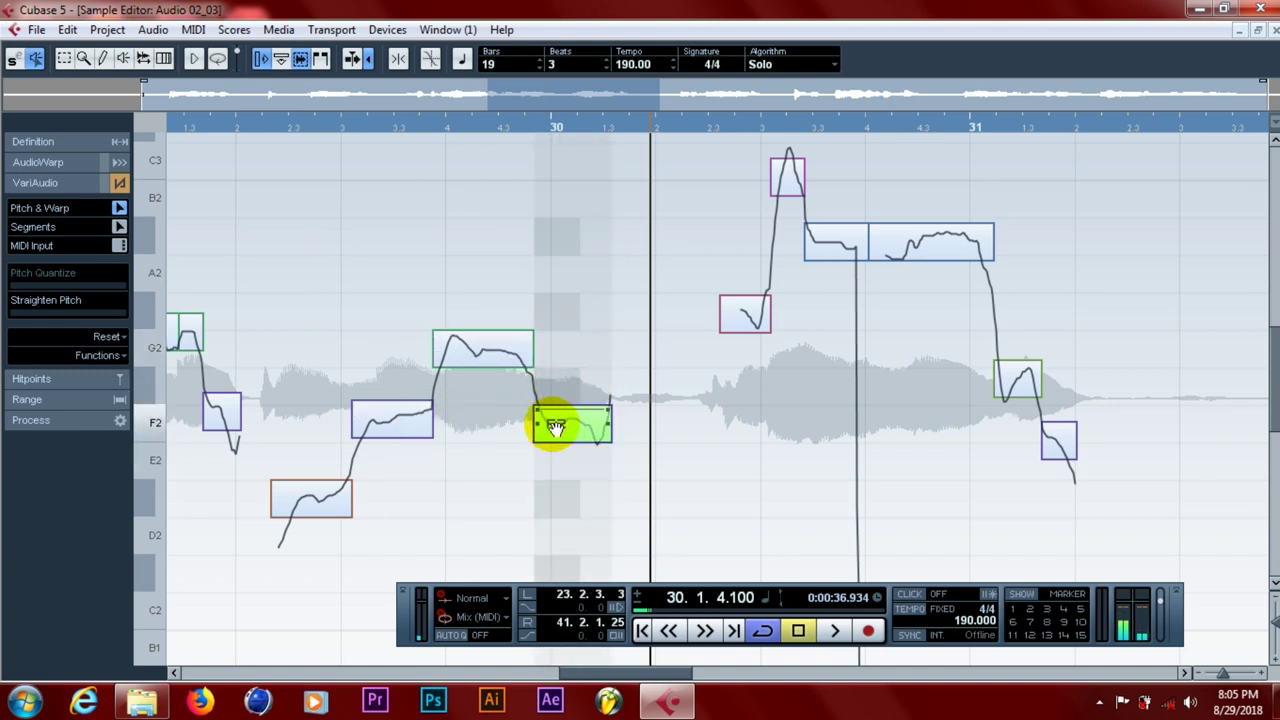
pyautogui.click(330, 128)
pyautogui.press('space')
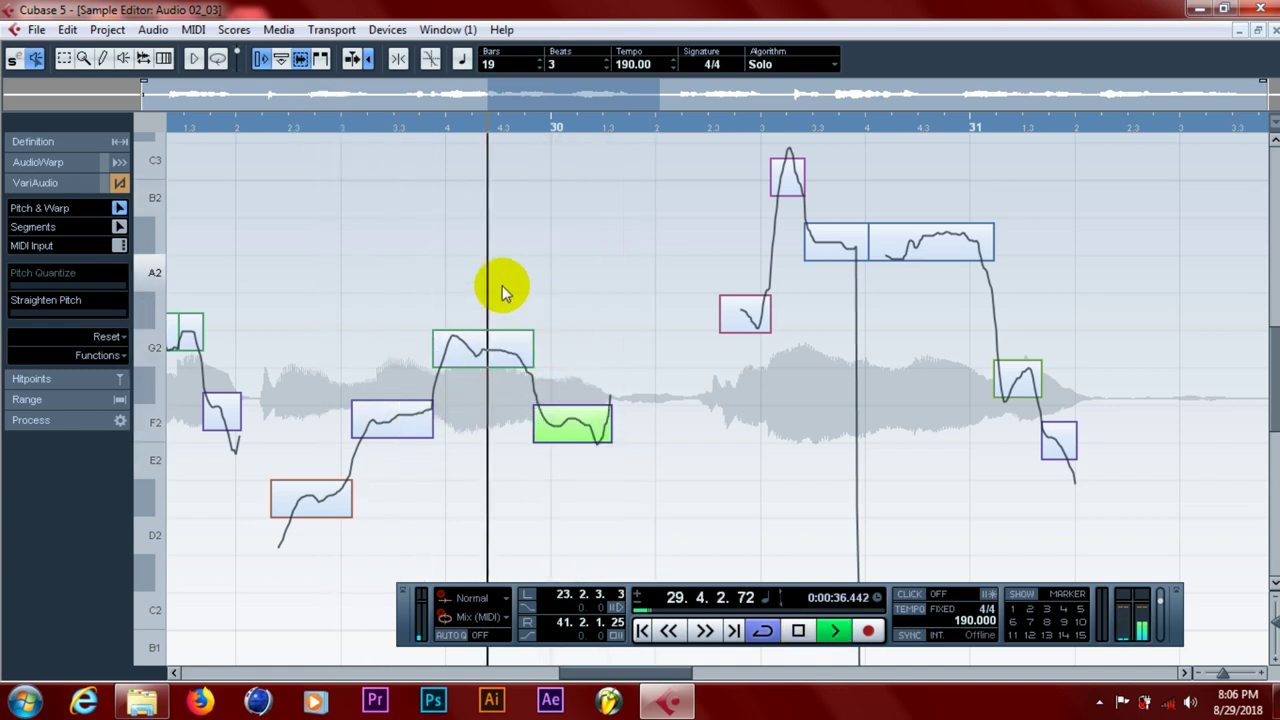
pyautogui.press('space')
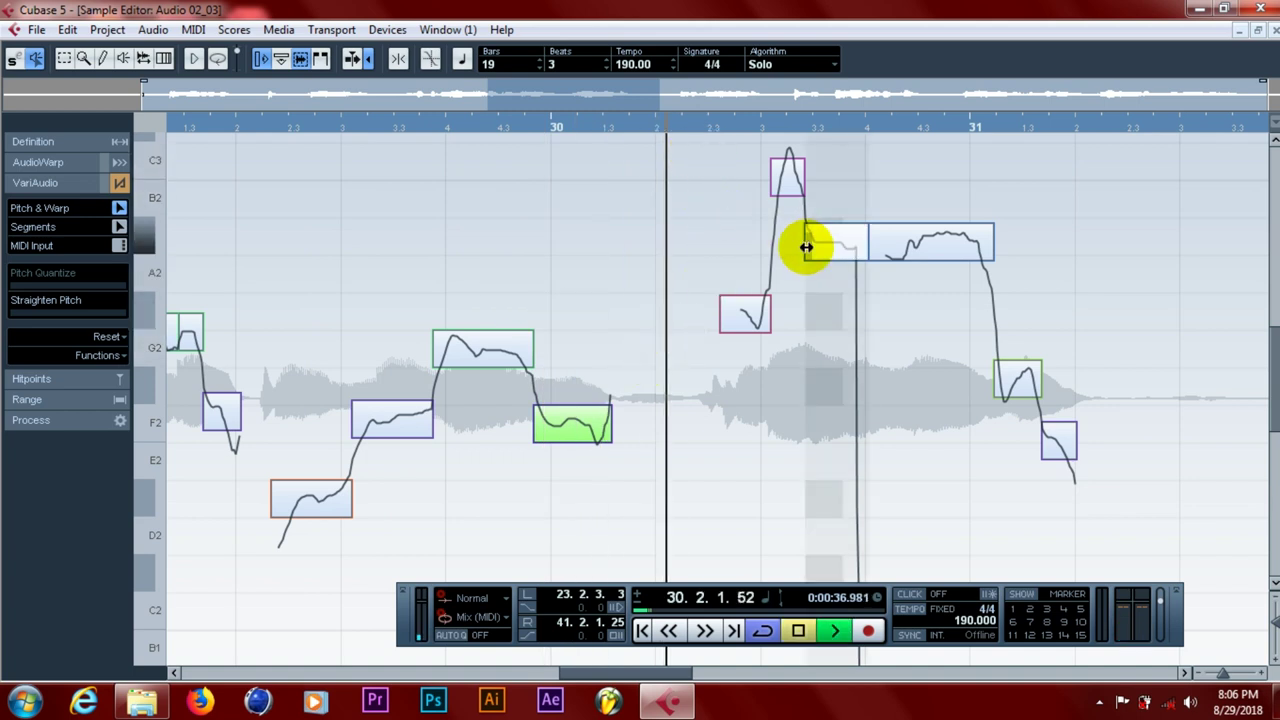
pyautogui.press('space')
pyautogui.press('space')
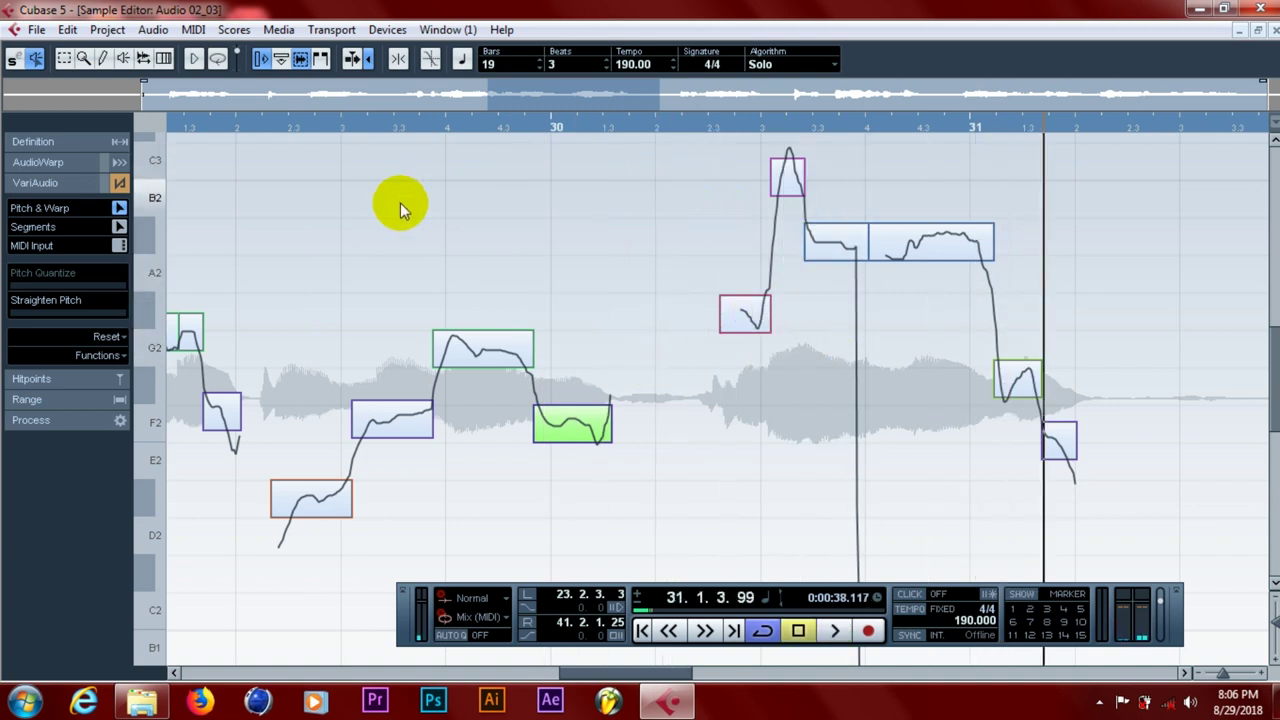
# - Set the segment just before beat 3 of bar 30 to G#2, with playback from just after the start of bar 30 and from midway between beats 2 and 3
pyautogui.click(739, 310)
pyautogui.press('space')
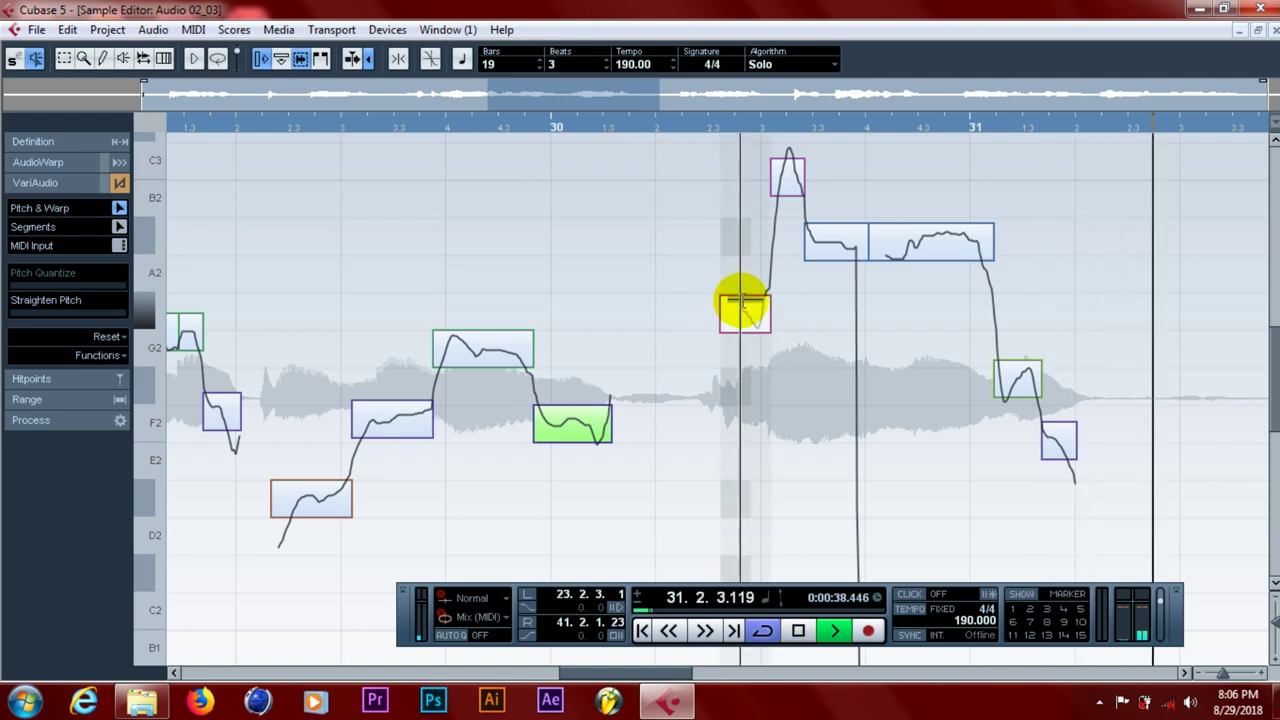
pyautogui.moveTo(743, 322); pyautogui.dragTo(744, 316)
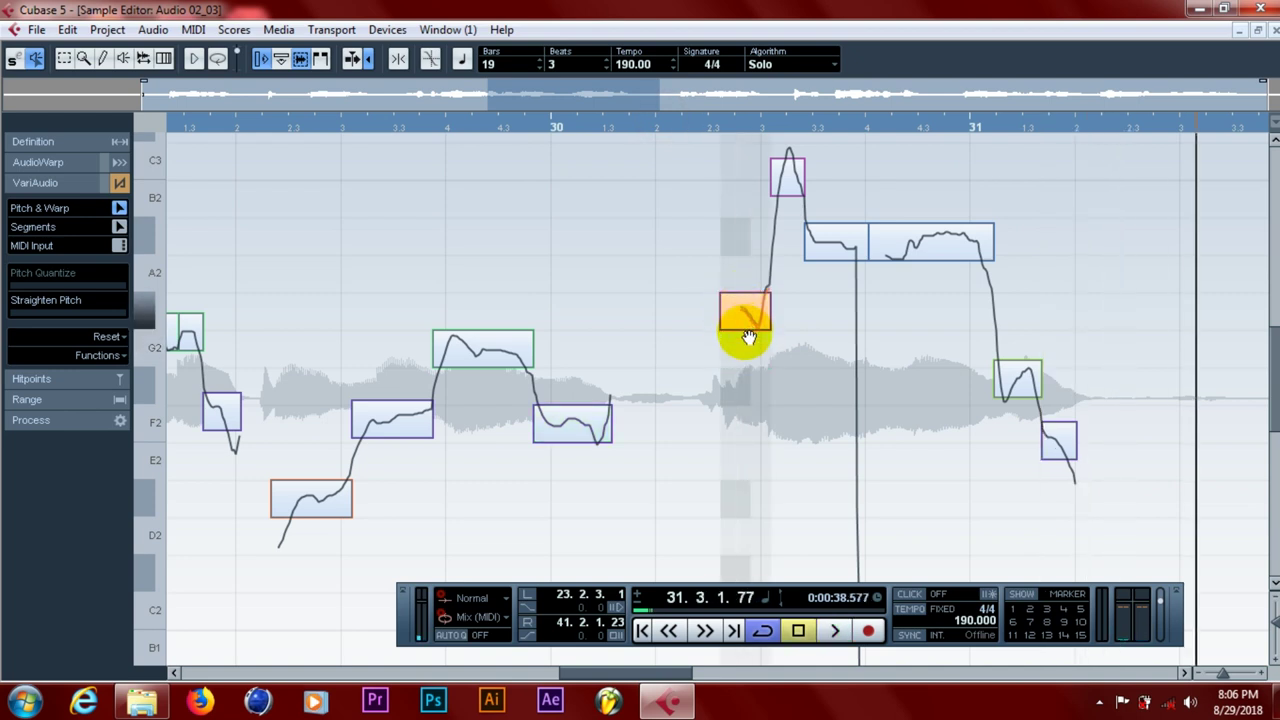
pyautogui.click(572, 122)
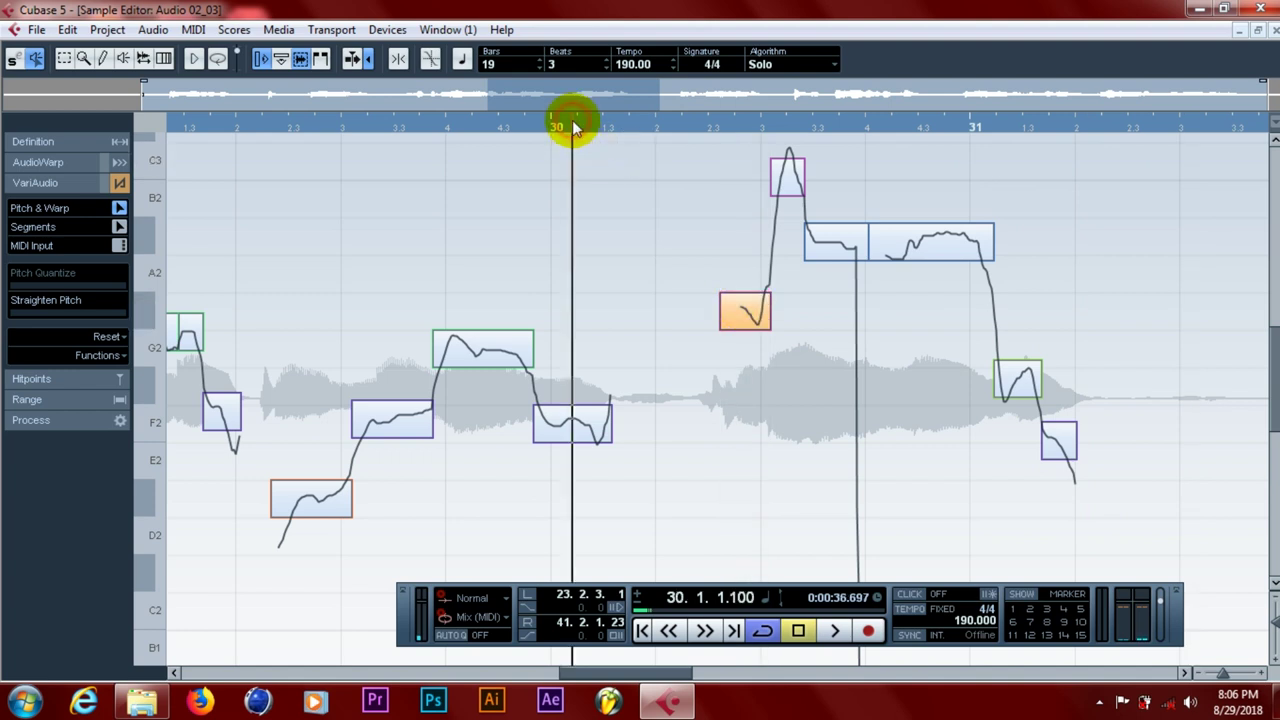
pyautogui.click(797, 177)
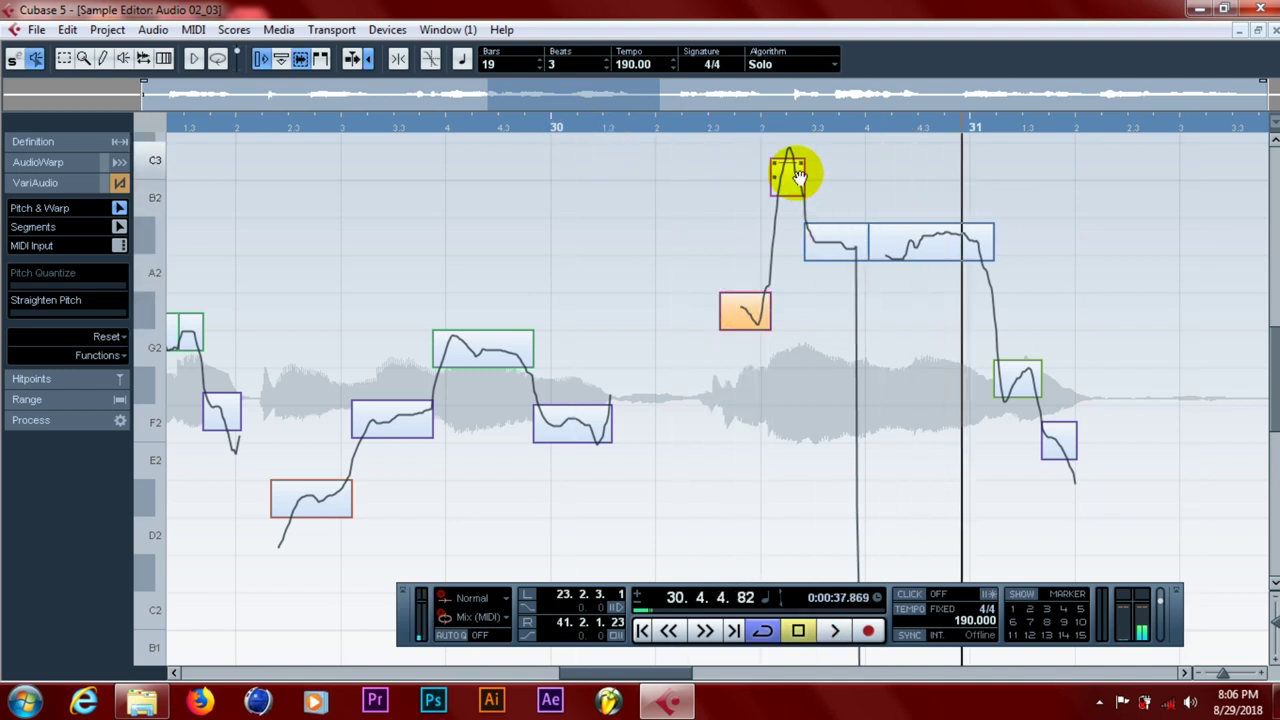
pyautogui.press('space')
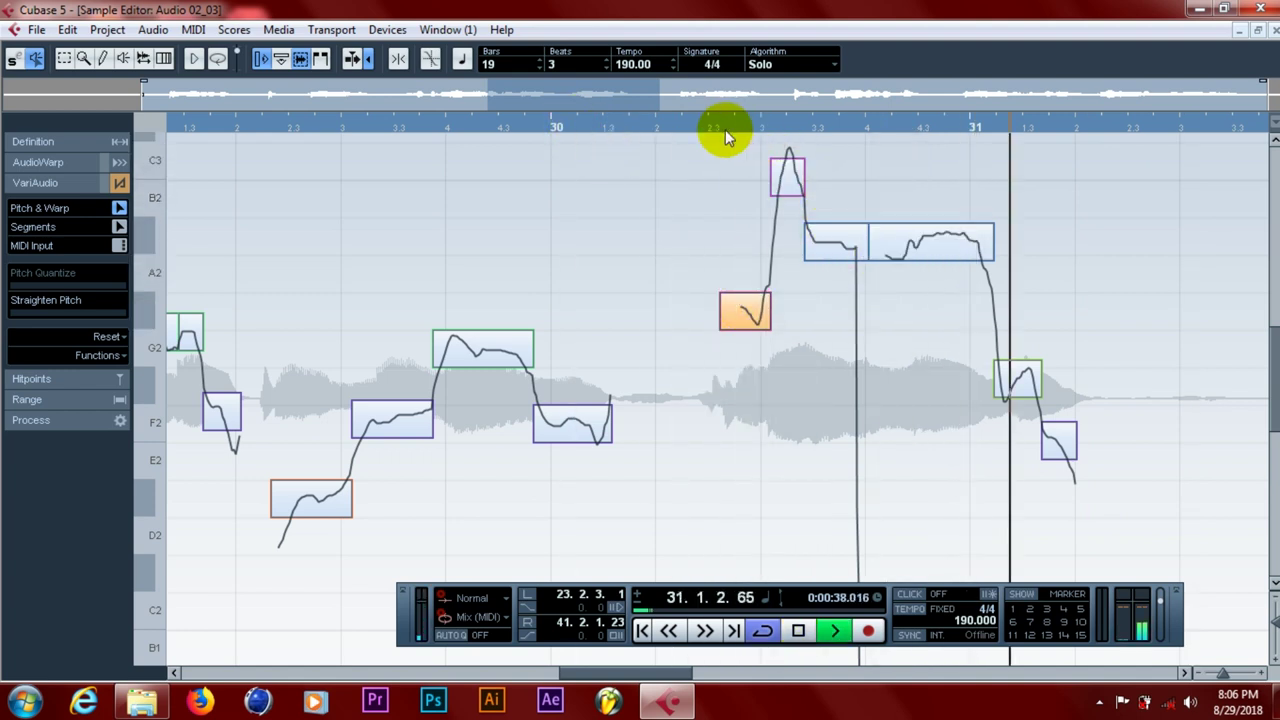
pyautogui.click(712, 129)
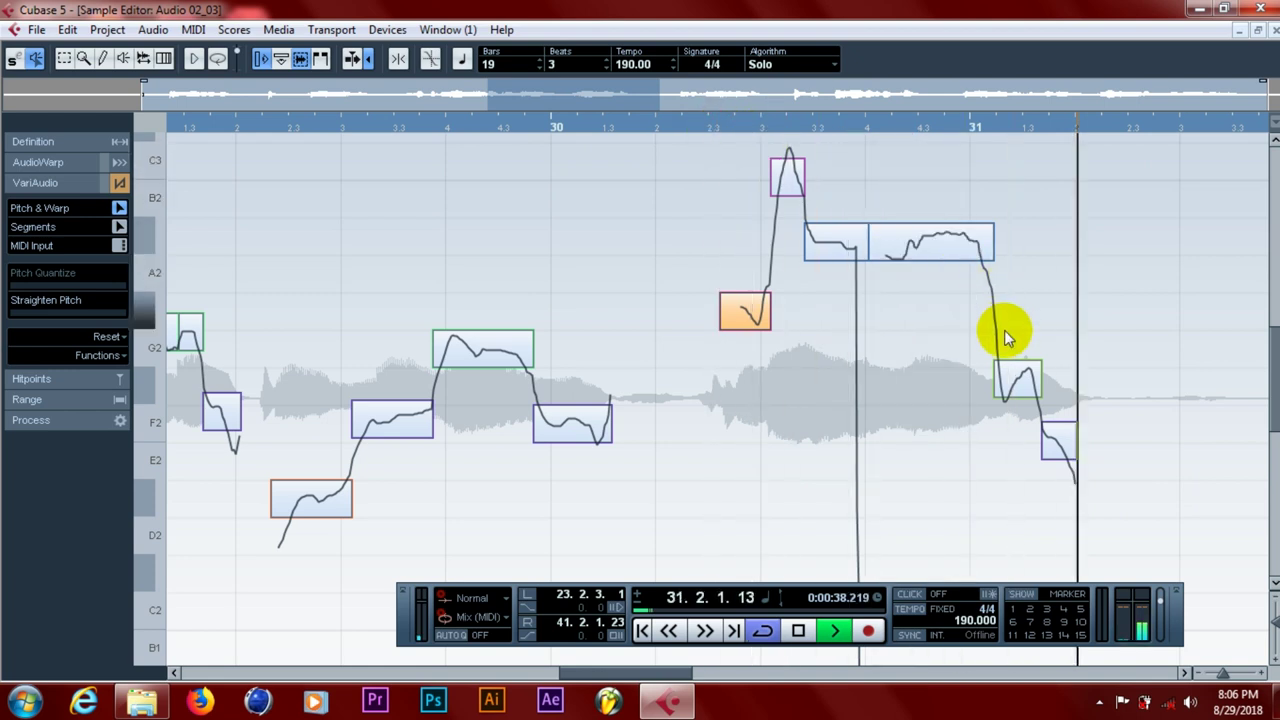
pyautogui.press('space')
# - Set the segment in the middle of beat 1 of bar 31 to G2, with playback from just after beat 2 of bar 30
pyautogui.moveTo(1008, 380); pyautogui.dragTo(1012, 348)
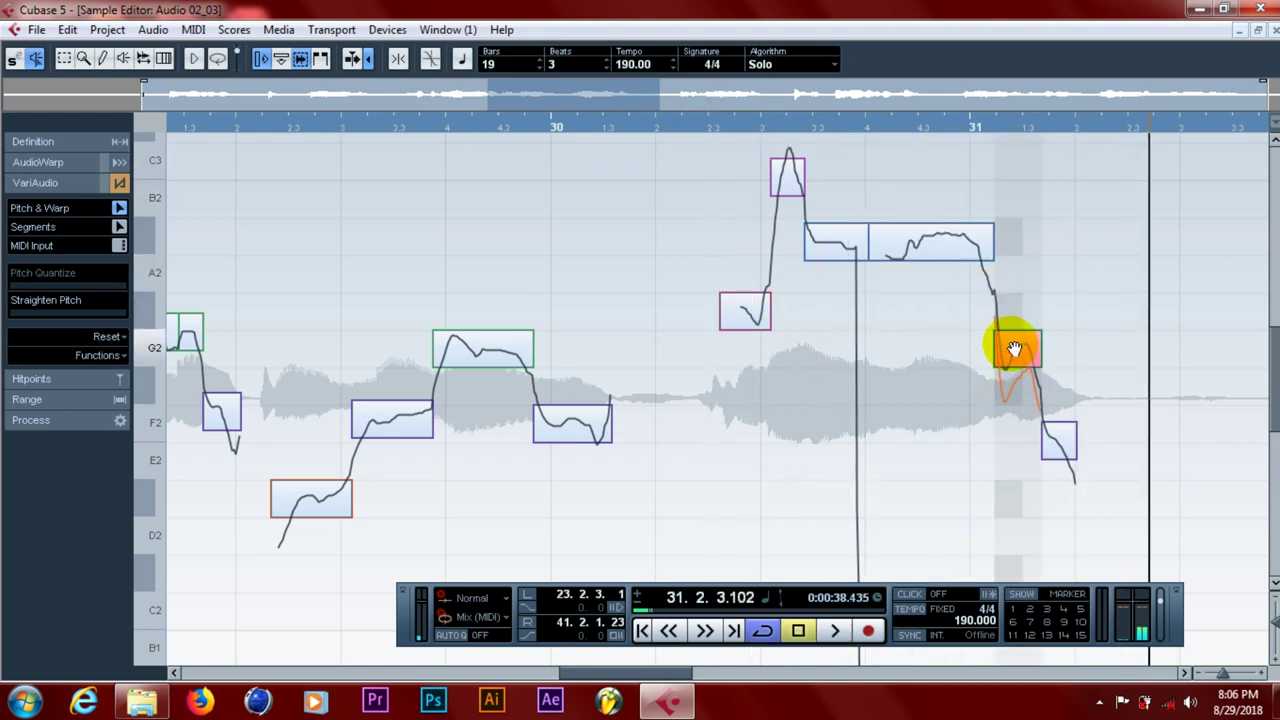
pyautogui.click(675, 124)
pyautogui.press('space')
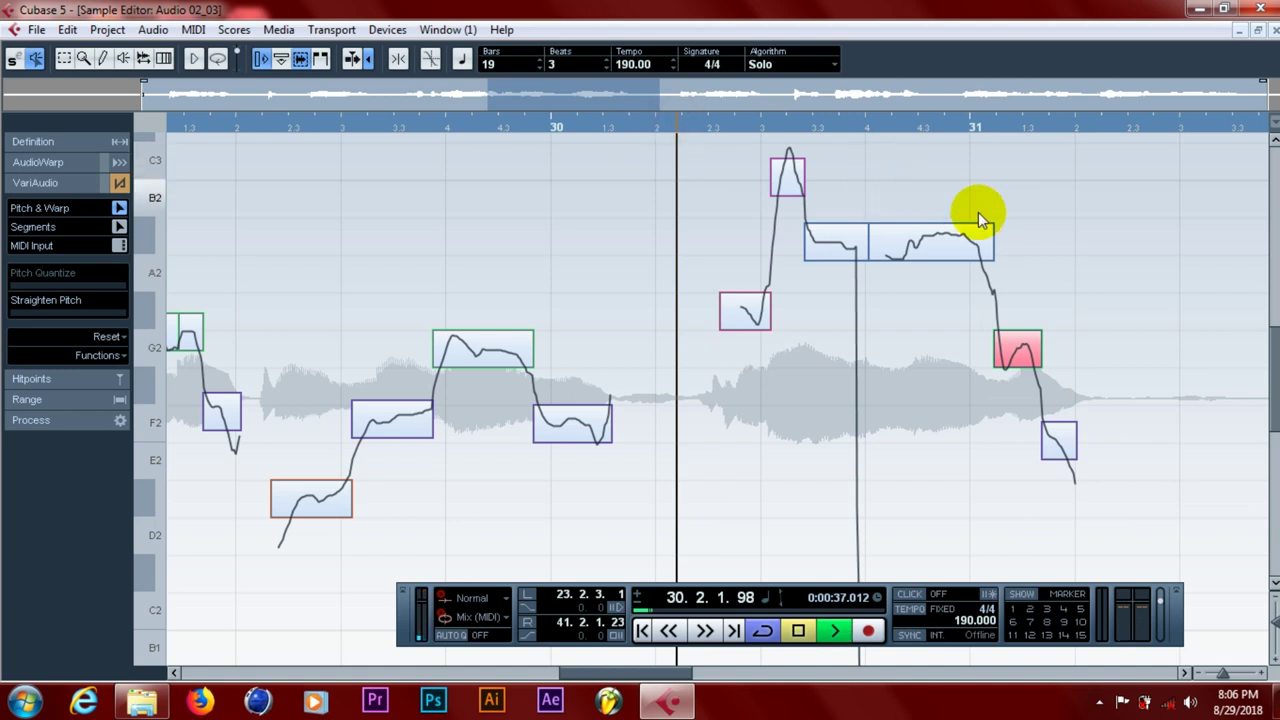
pyautogui.press('space')
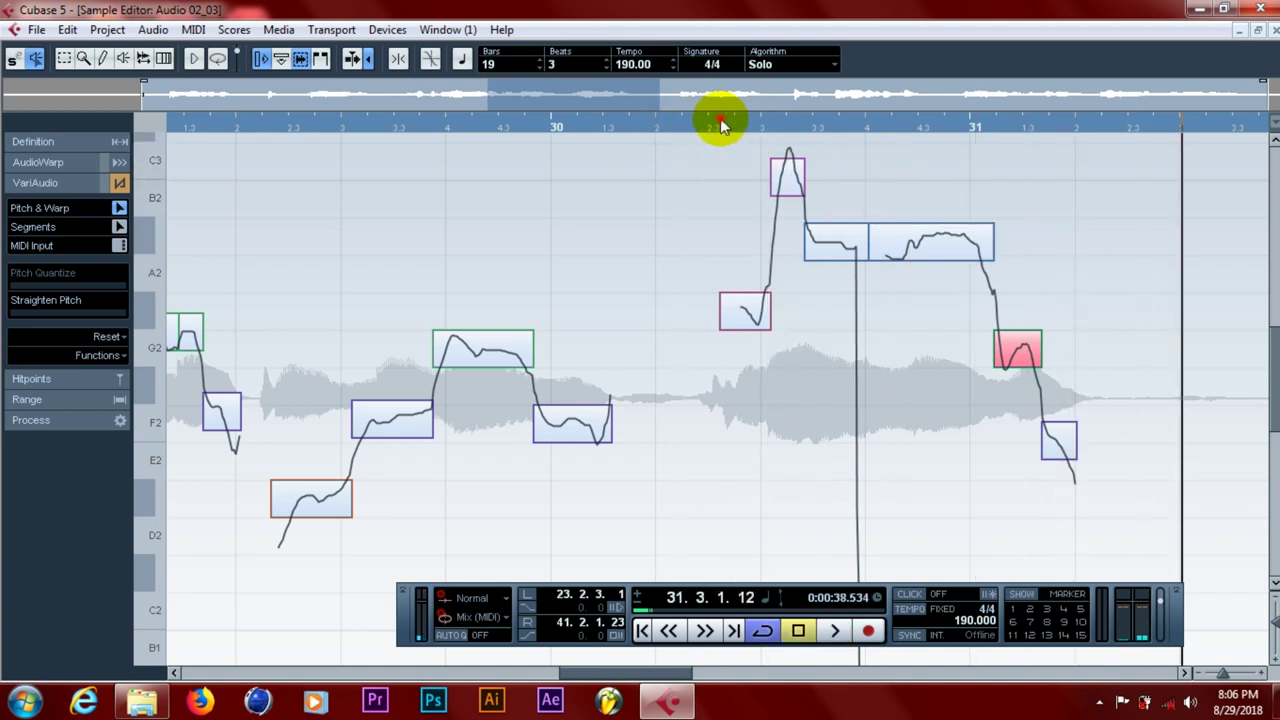
pyautogui.click(722, 122)
pyautogui.press('space')
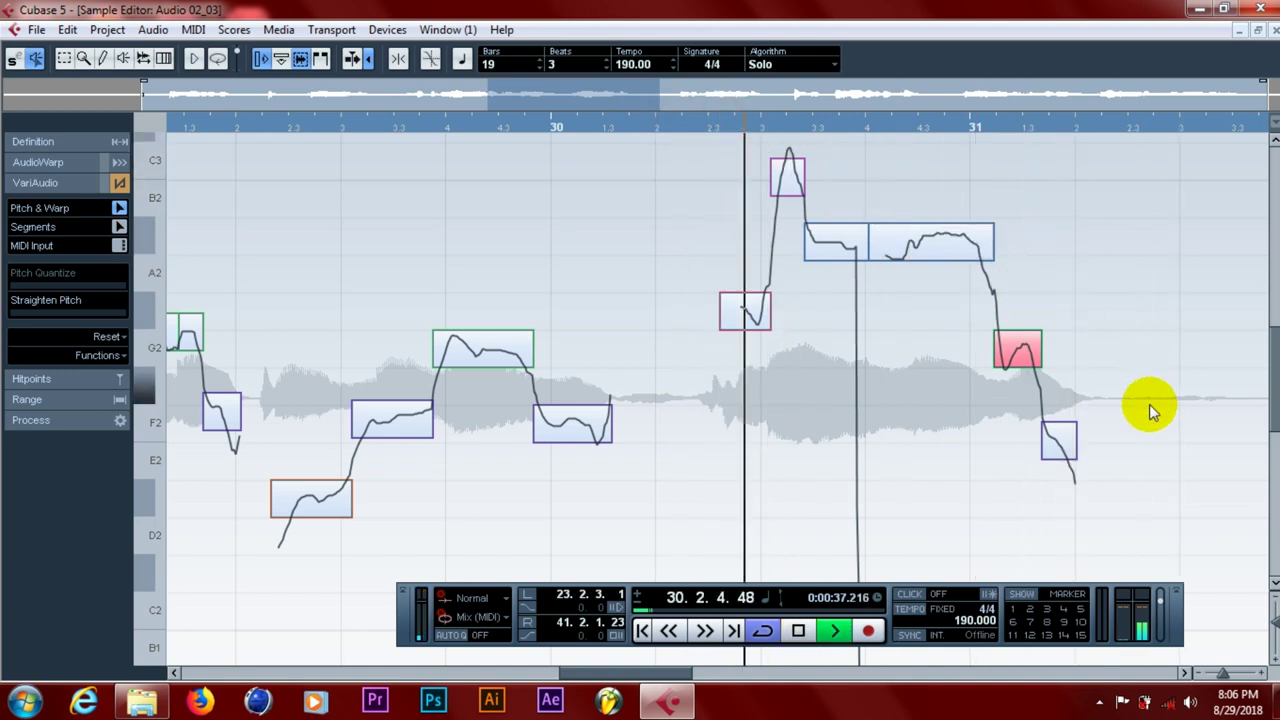
pyautogui.press('space')
# - Set the segment ending at beat 2 of bar 31 to F2, and play the phrase from different points between beats 1 and 3 of bar 30
pyautogui.click(1058, 436)
pyautogui.click(1060, 421)
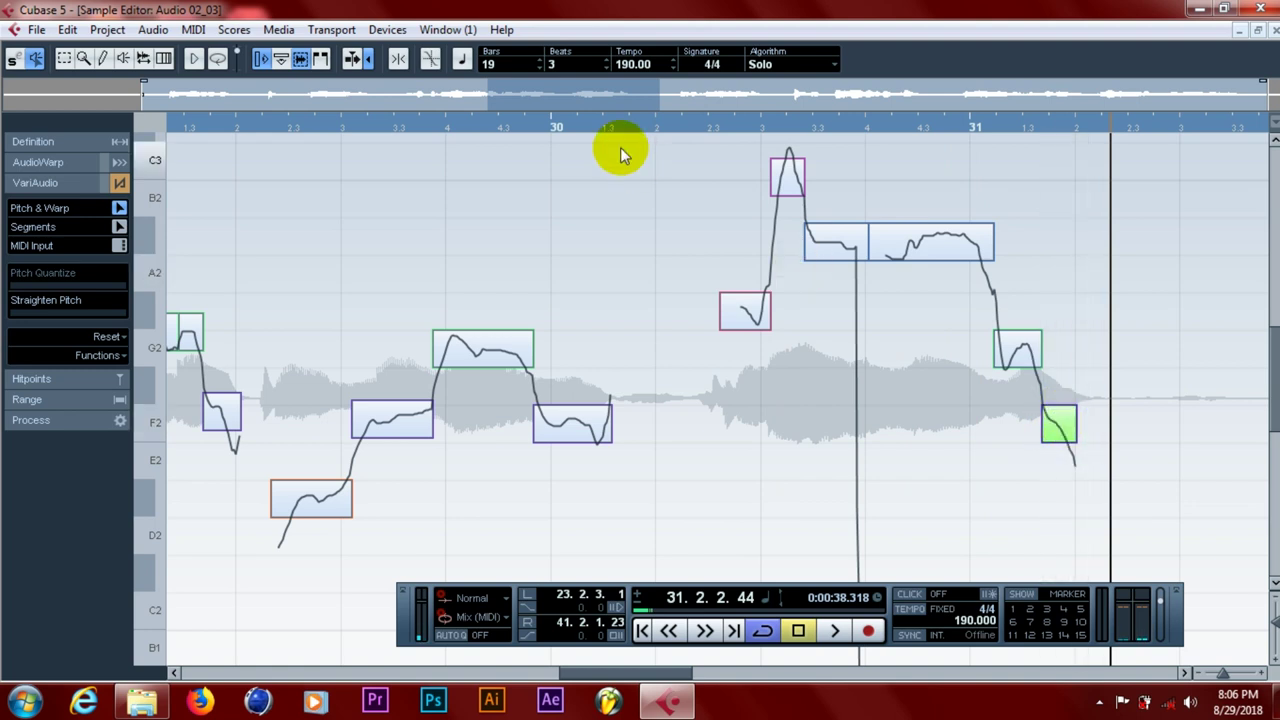
pyautogui.click(667, 123)
pyautogui.press('space')
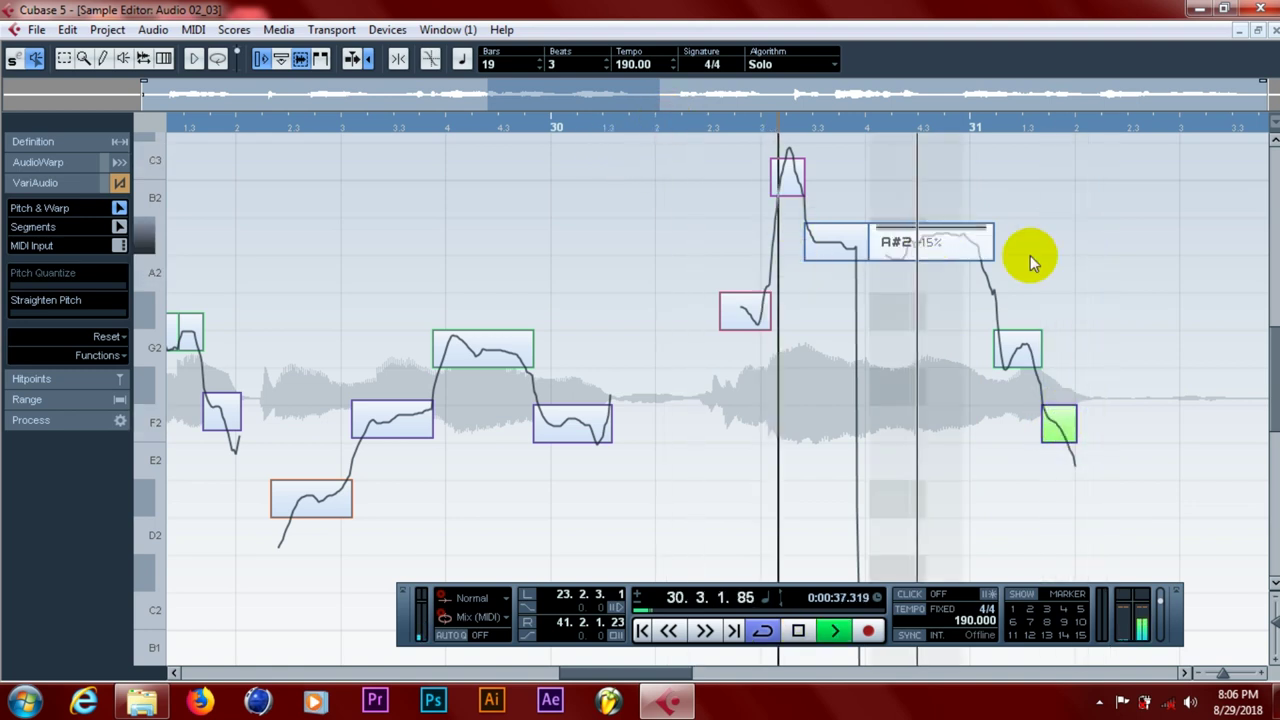
pyautogui.click(705, 123)
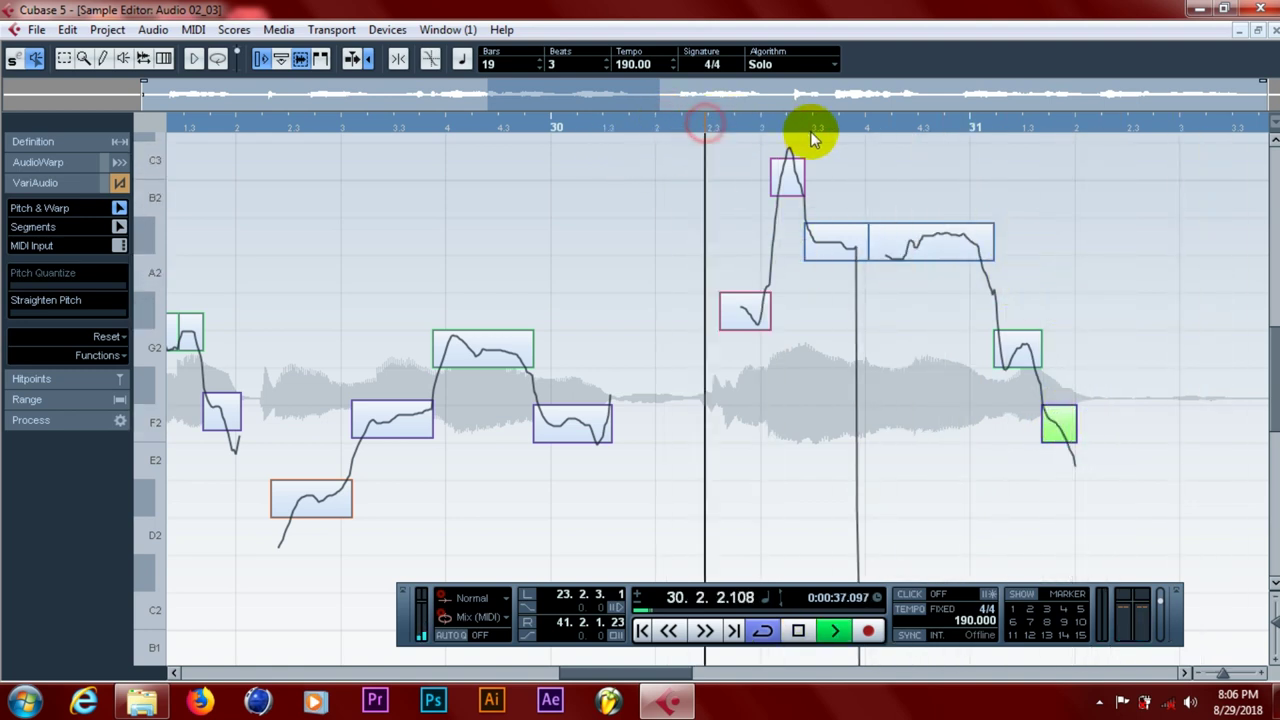
pyautogui.press('space')
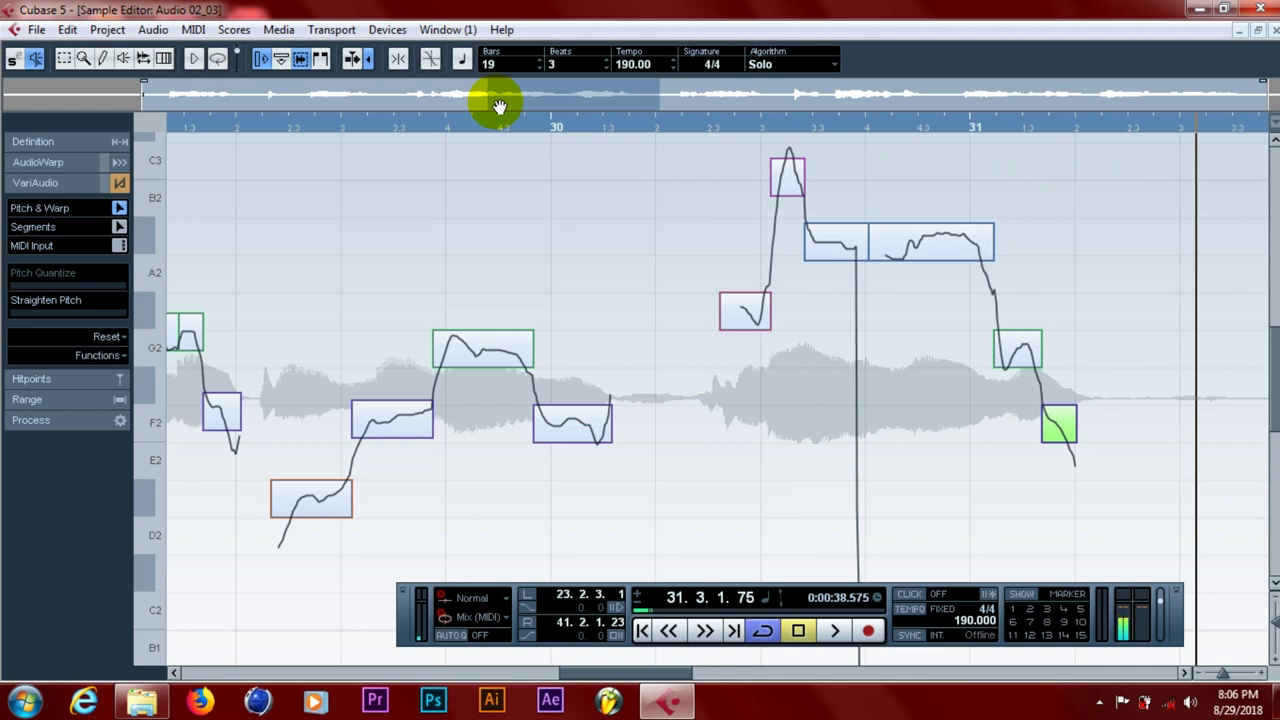
pyautogui.click(612, 122)
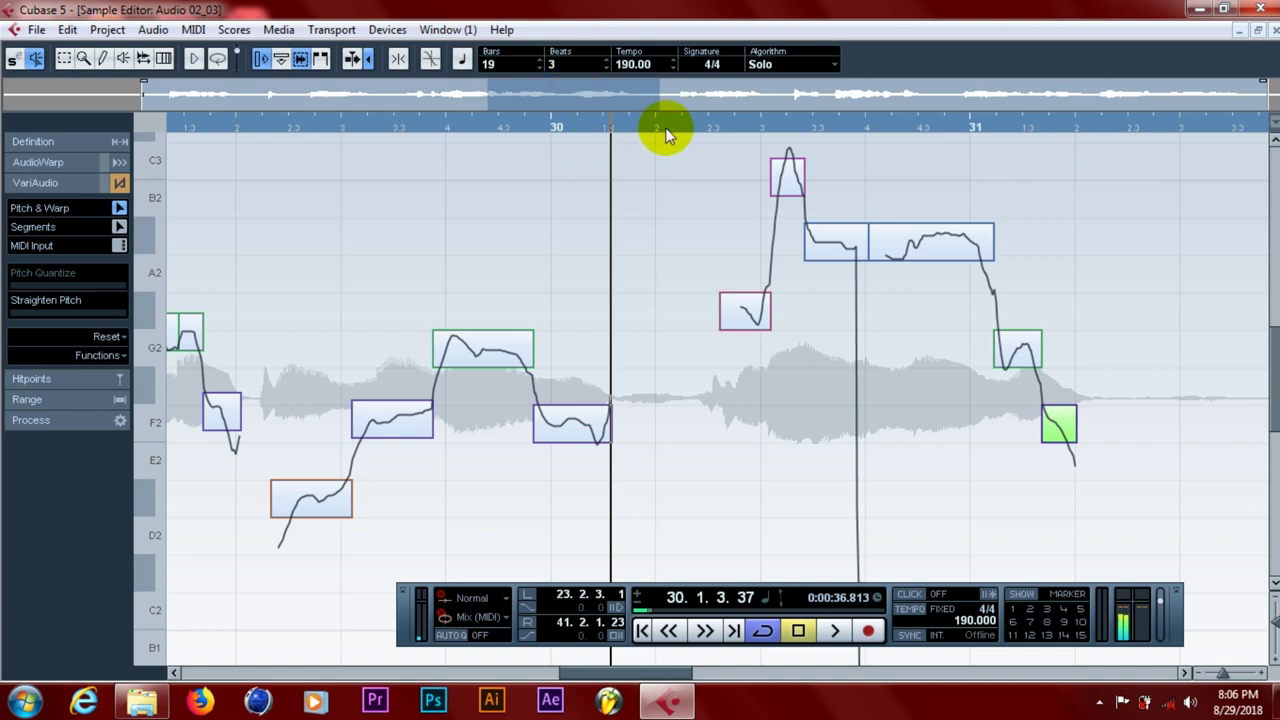
pyautogui.press('space')
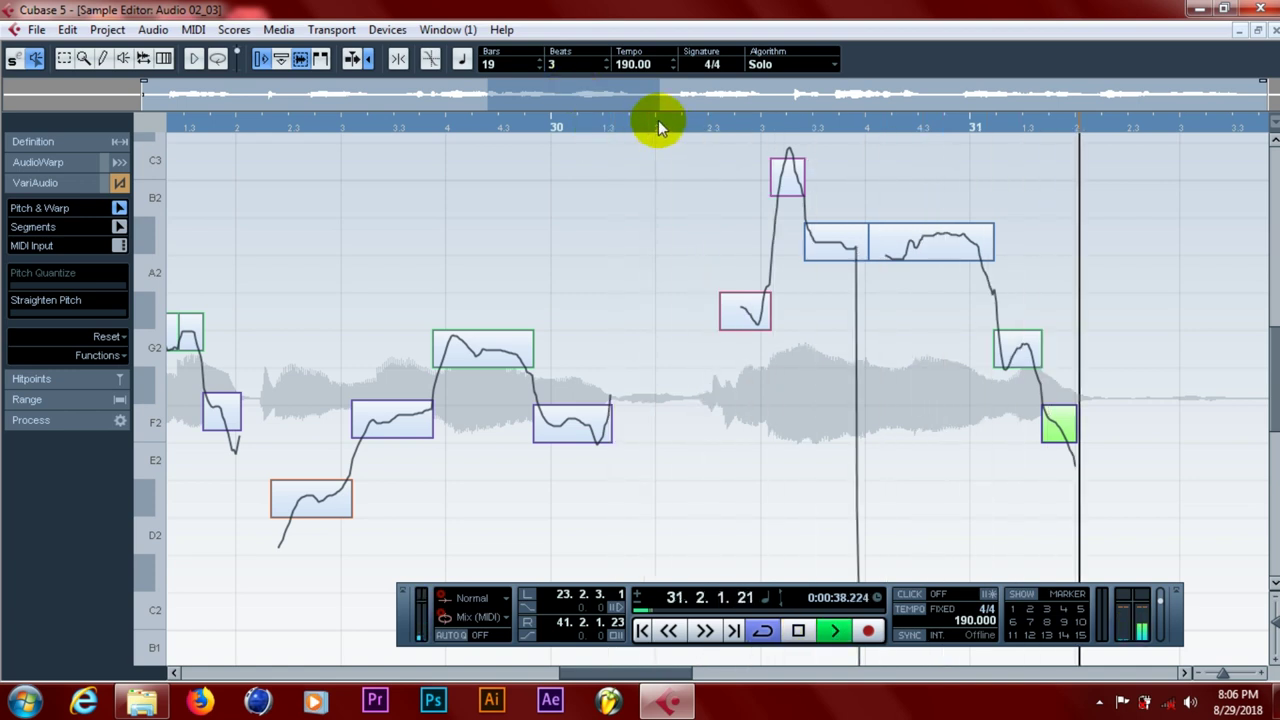
pyautogui.press('space')
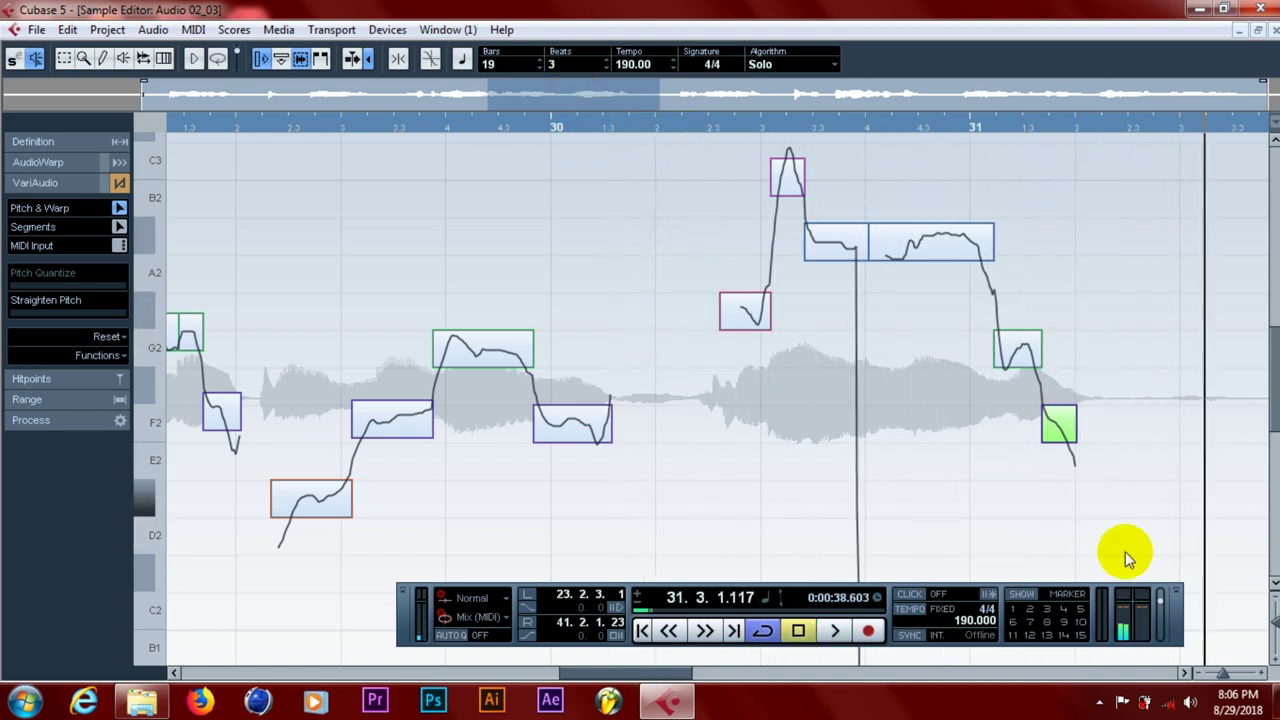
# - Play the next vocal phrase from just before the start of bar 32
pyautogui.click(1183, 674)
pyautogui.click(1183, 674)
pyautogui.click(1183, 674)
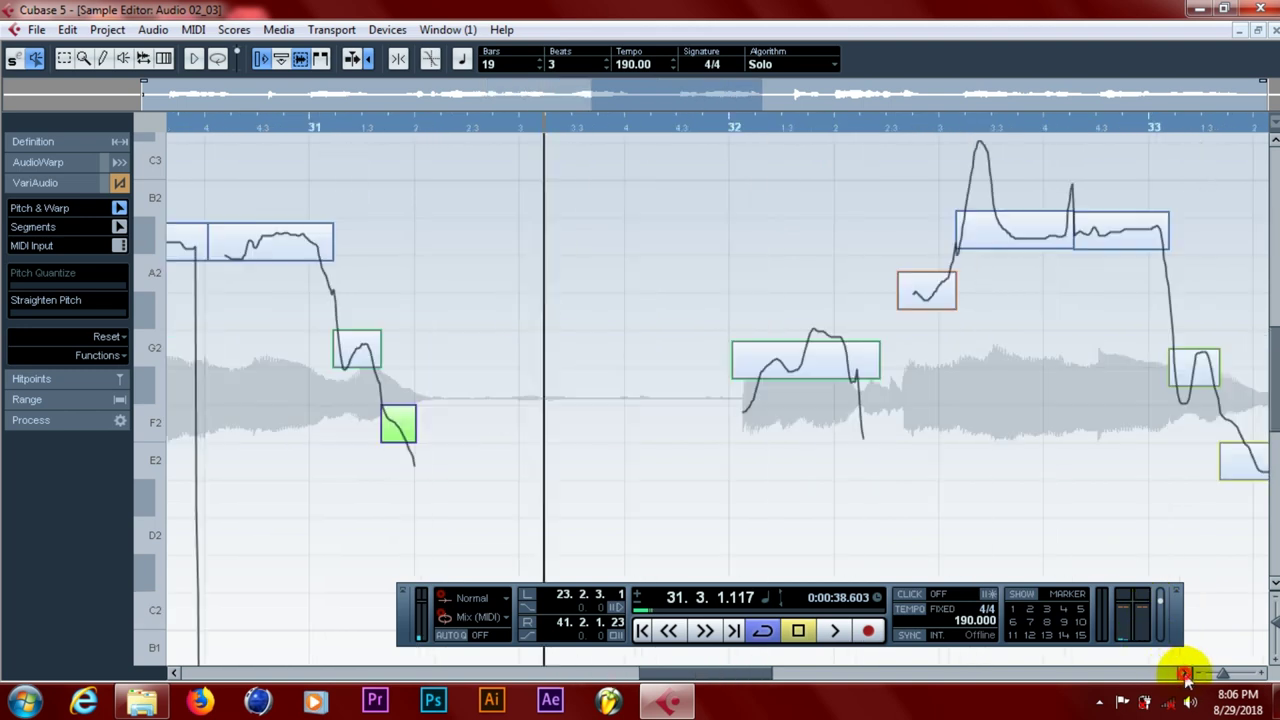
pyautogui.click(1183, 674)
pyautogui.click(494, 129)
pyautogui.press('space')
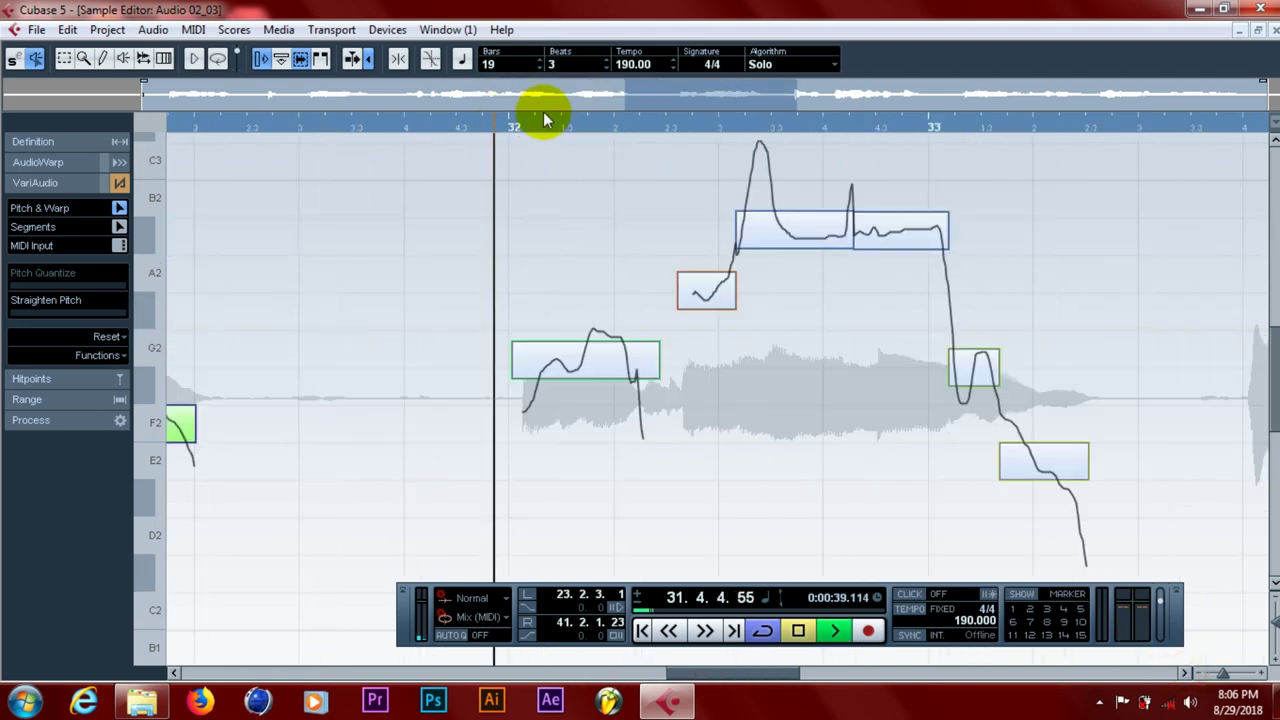
# - Try the segment at the start of bar 32 at G#2, with playback from the second half of beat 4 and from just before beat 4 of bar 31
pyautogui.click(535, 361)
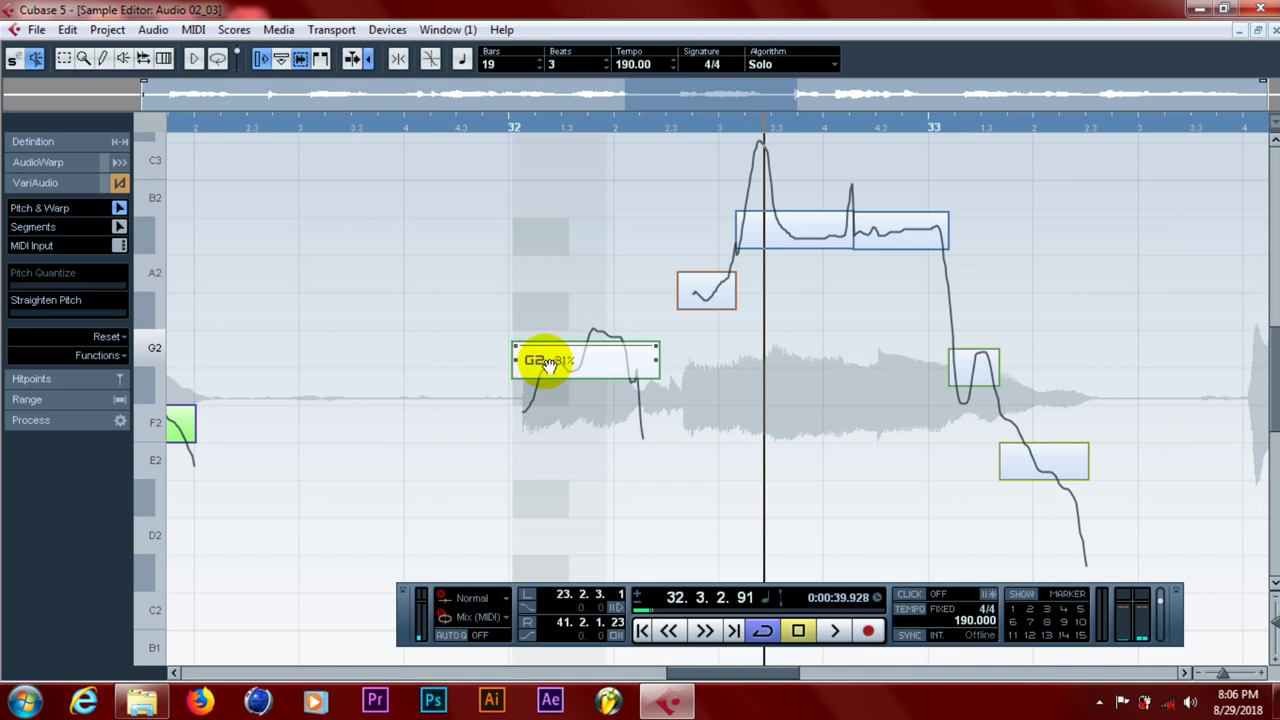
pyautogui.moveTo(549, 365); pyautogui.dragTo(553, 318)
pyautogui.click(471, 127)
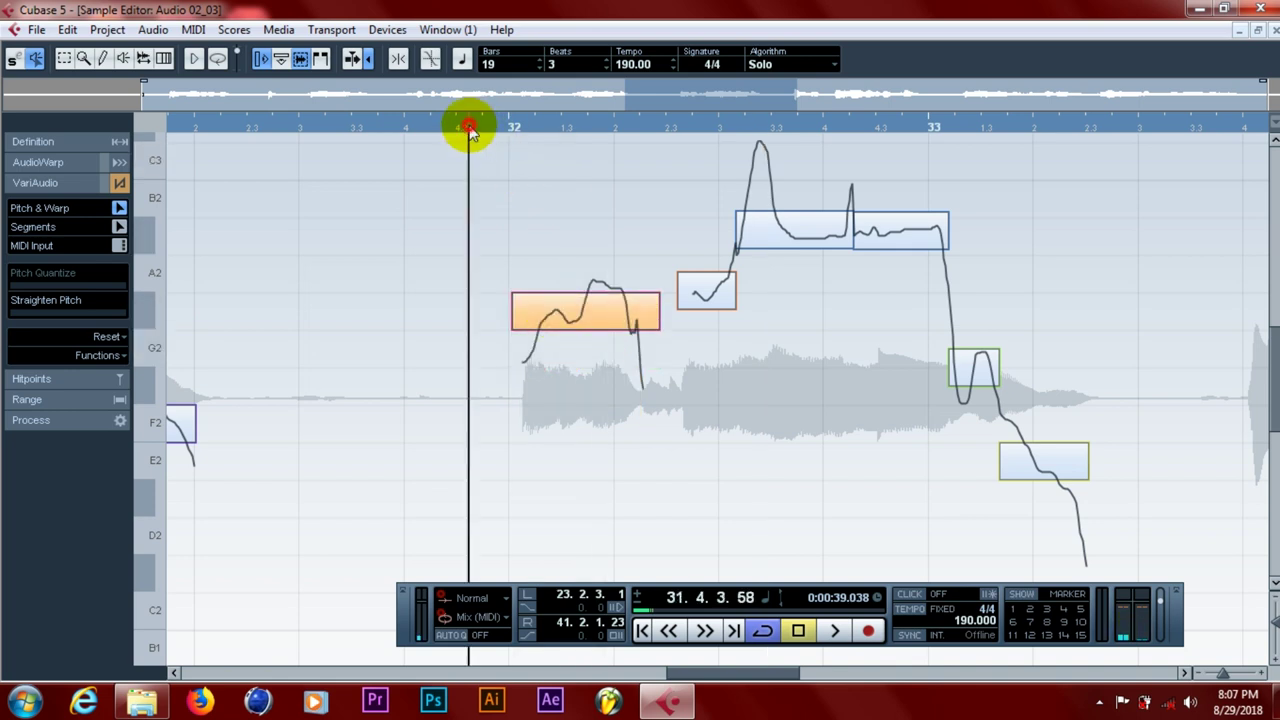
pyautogui.press('space')
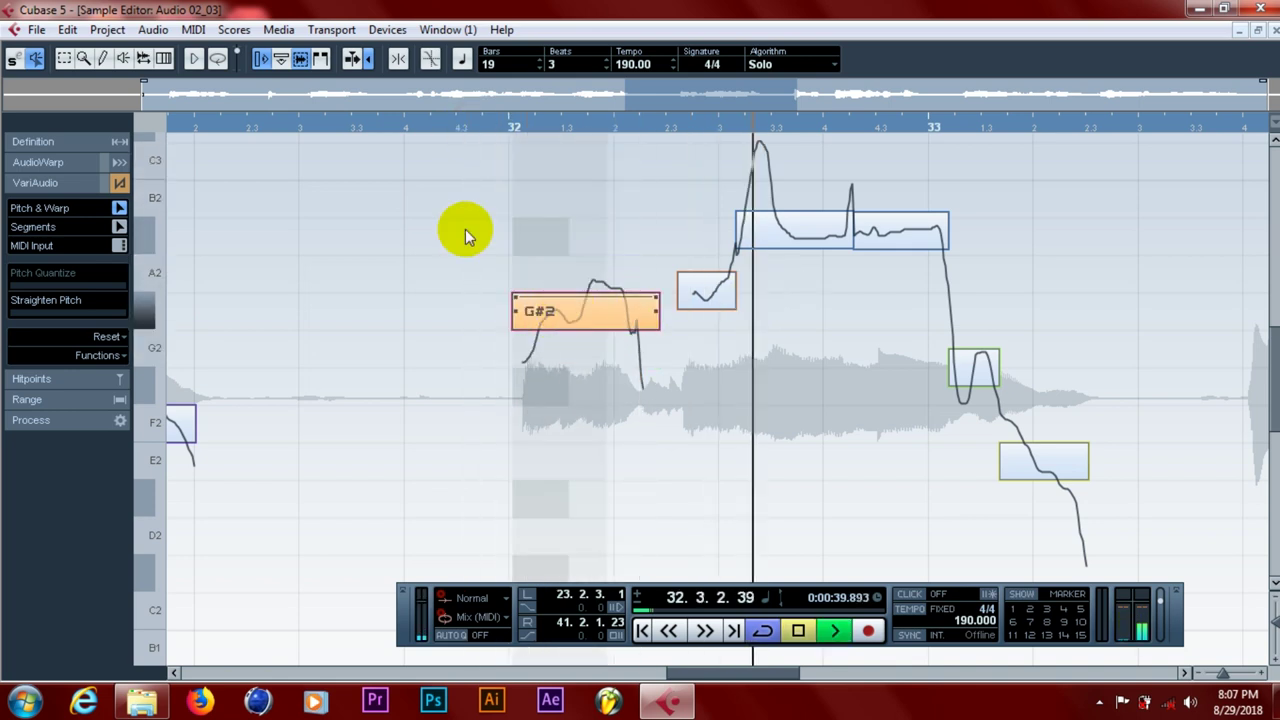
pyautogui.click(400, 120)
pyautogui.press('space')
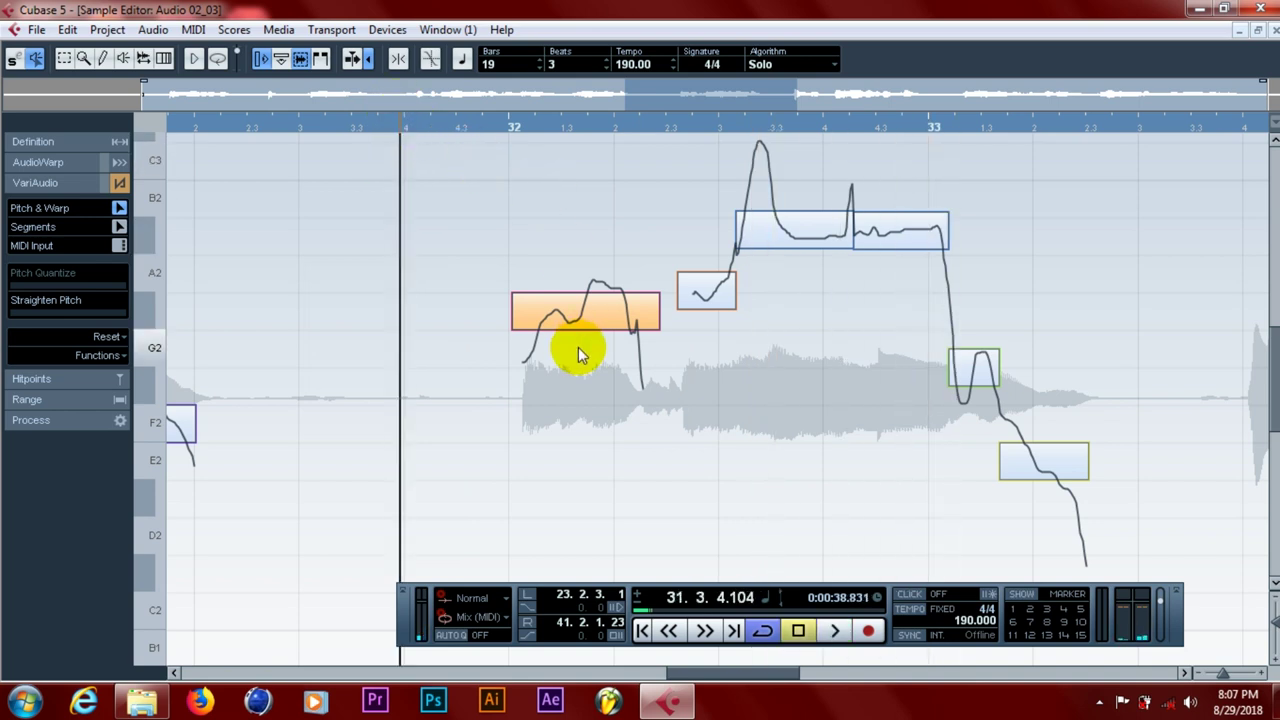
pyautogui.press('space')
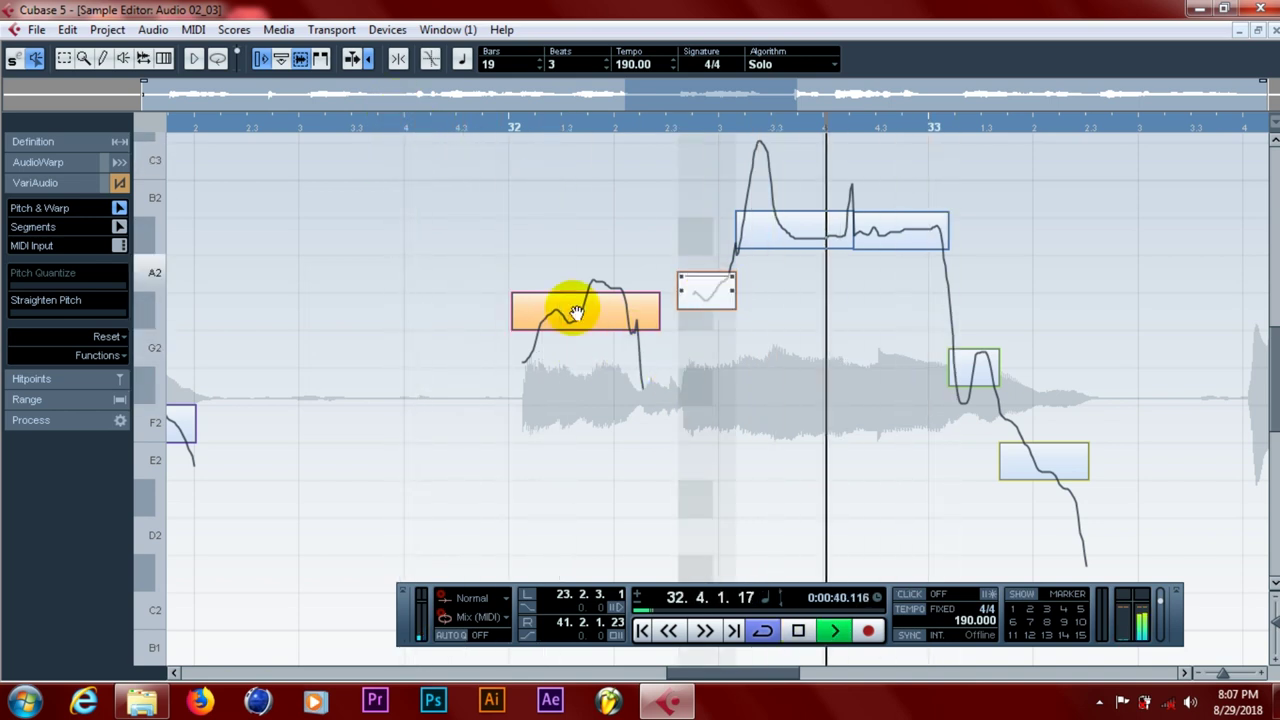
# - Set the segment at the start of bar 32 to G2 and play it from just after beat 4 of bar 31
pyautogui.moveTo(576, 312); pyautogui.dragTo(562, 372)
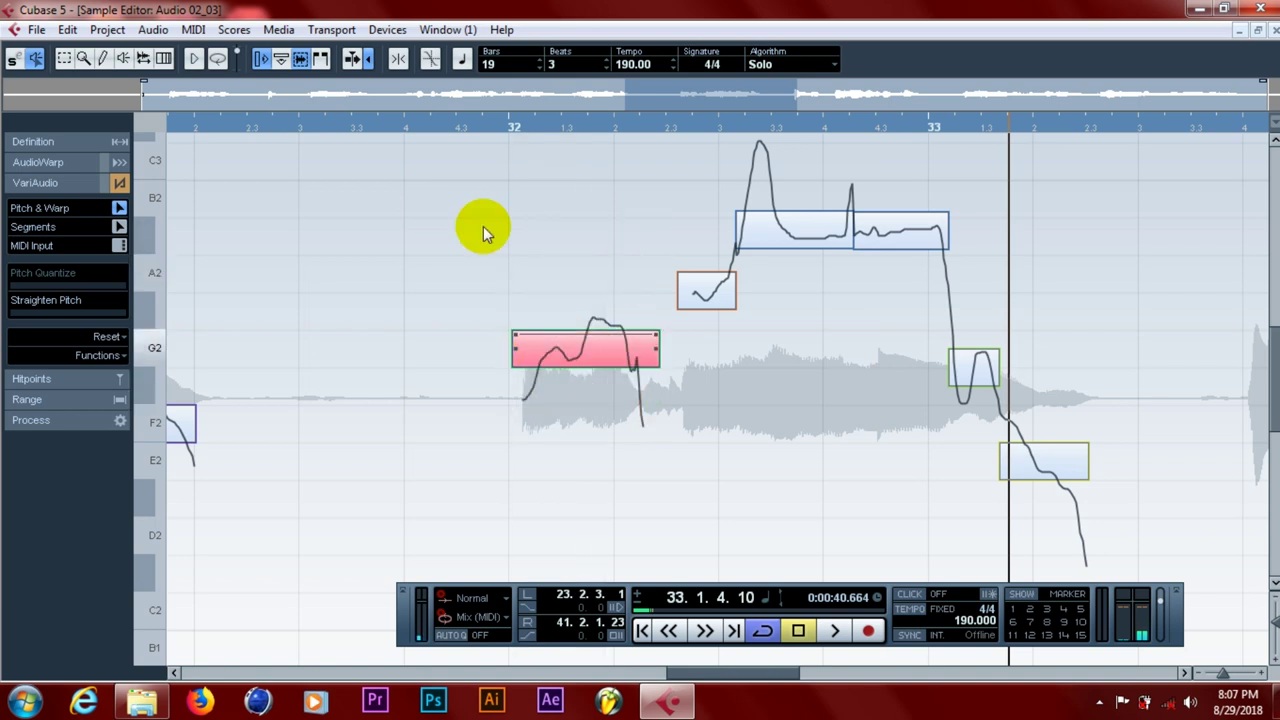
pyautogui.click(435, 118)
pyautogui.press('space')
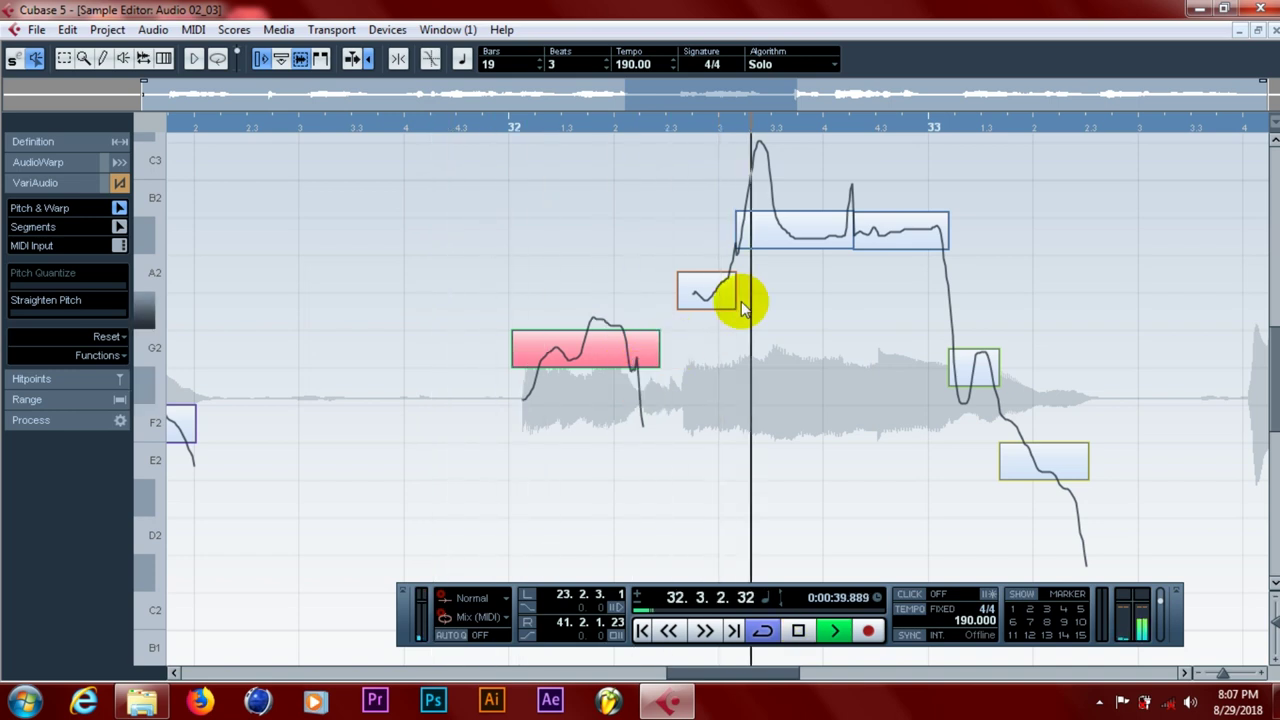
# - Try the segment around beat 3 of bar 32 at A#2 and at G#2, playing each from about the middle of beat 4 of bar 31
pyautogui.click(703, 292)
pyautogui.click(703, 291)
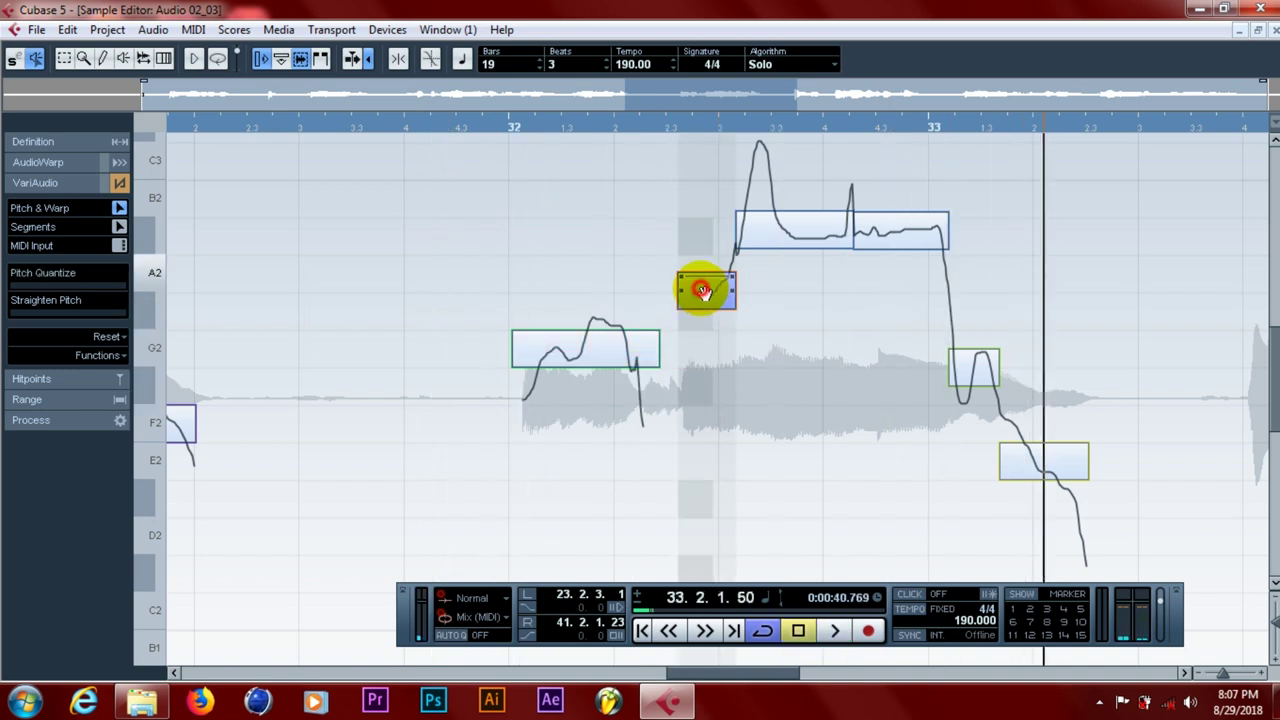
pyautogui.moveTo(704, 270); pyautogui.dragTo(700, 226)
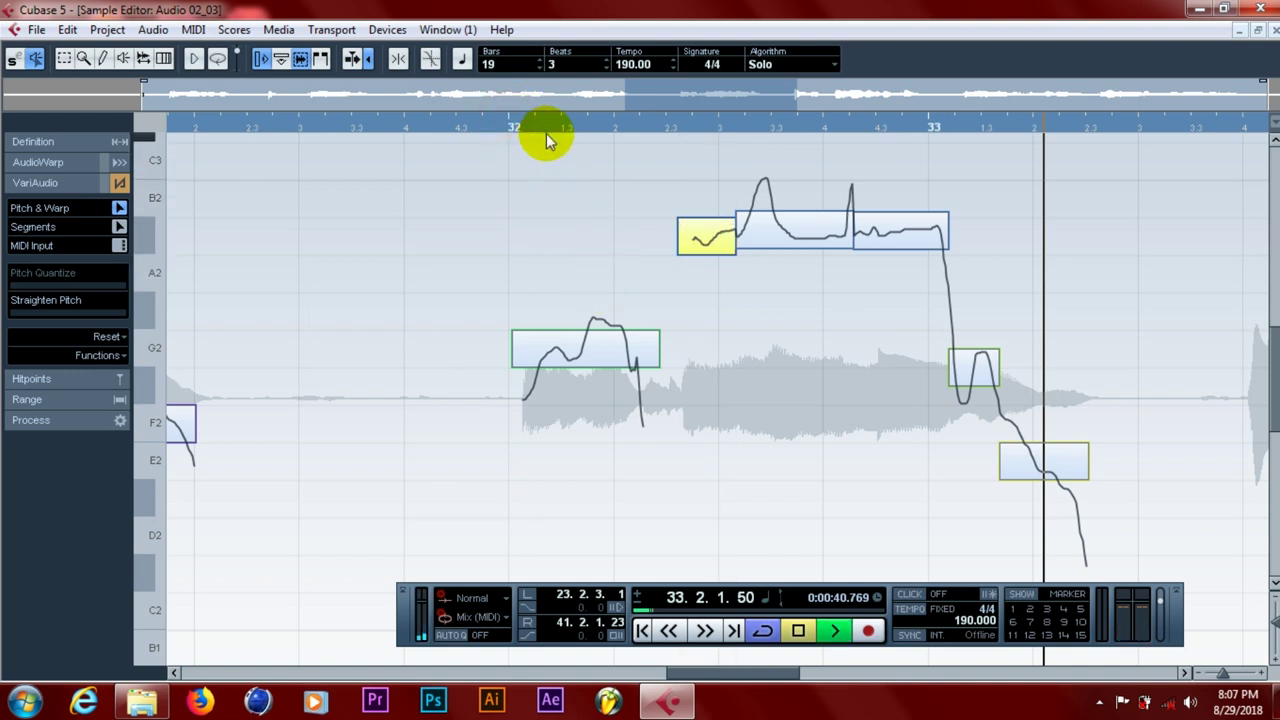
pyautogui.click(457, 128)
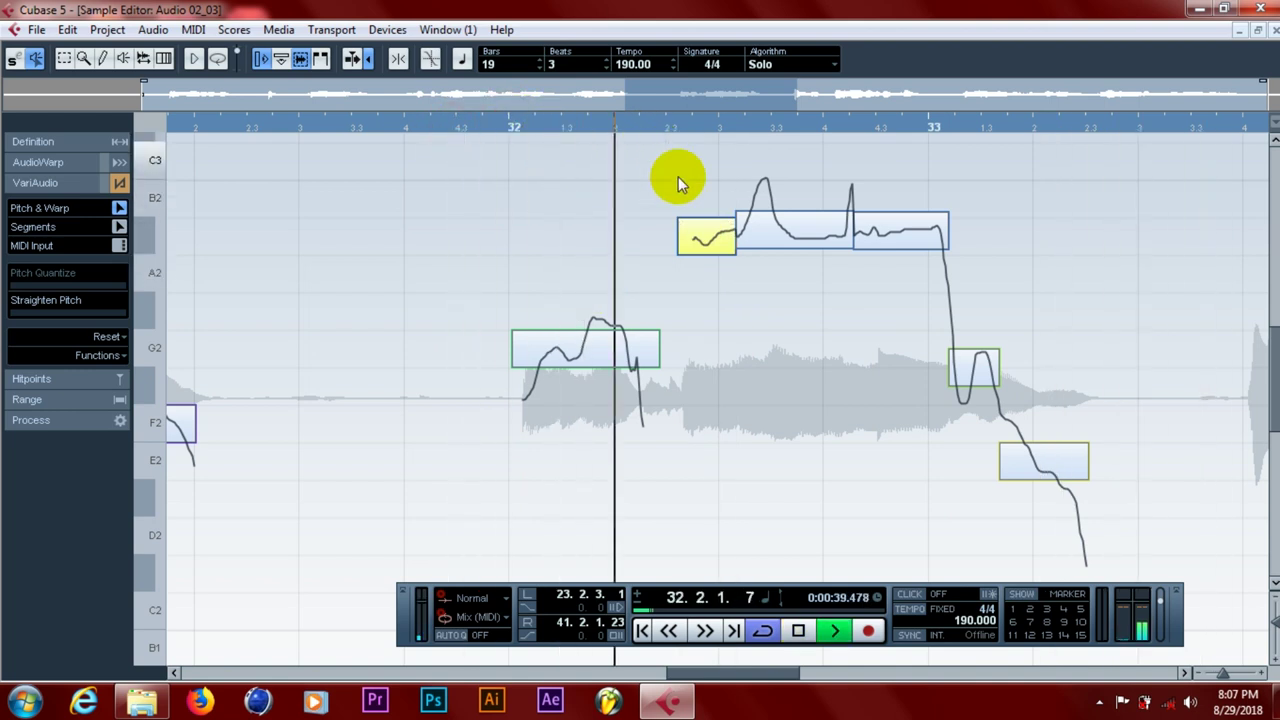
pyautogui.moveTo(700, 234); pyautogui.dragTo(708, 321)
pyautogui.click(472, 128)
pyautogui.press('space')
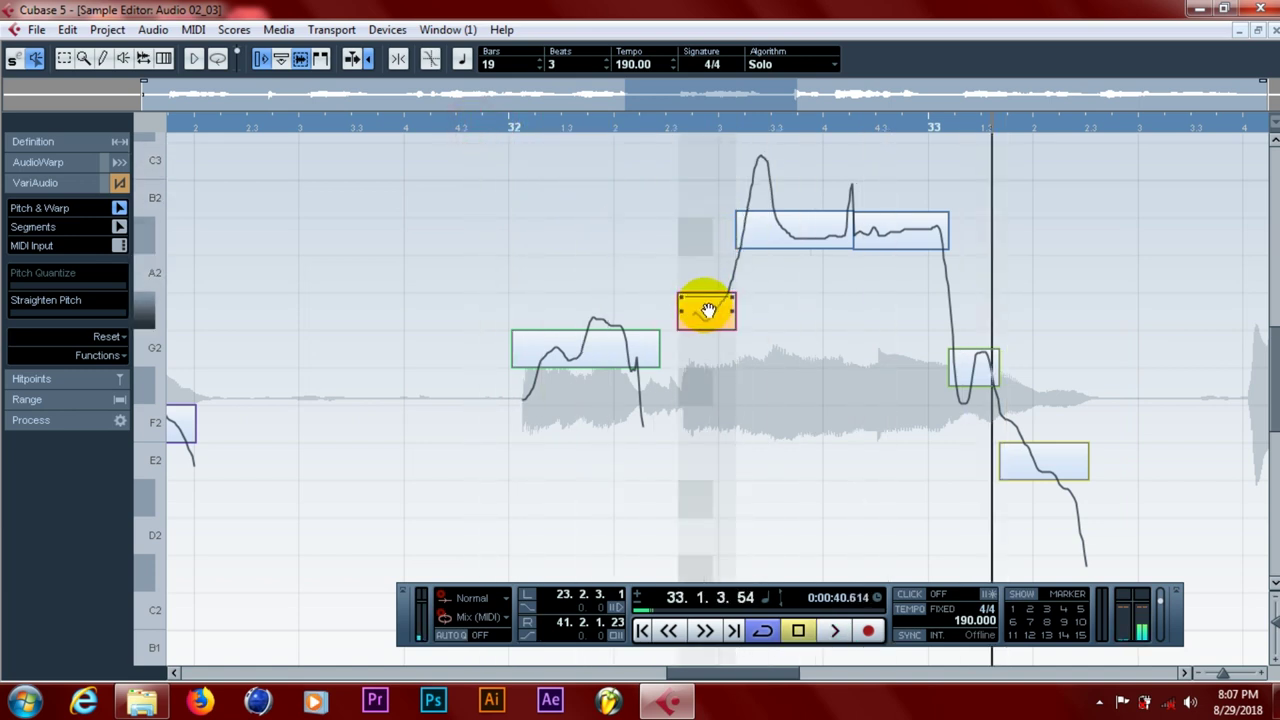
# - Set the segment around beat 3 of bar 32 to G2 and replay the phrase repeatedly from just before the start of bar 32
pyautogui.moveTo(707, 310); pyautogui.dragTo(706, 350)
pyautogui.click(497, 128)
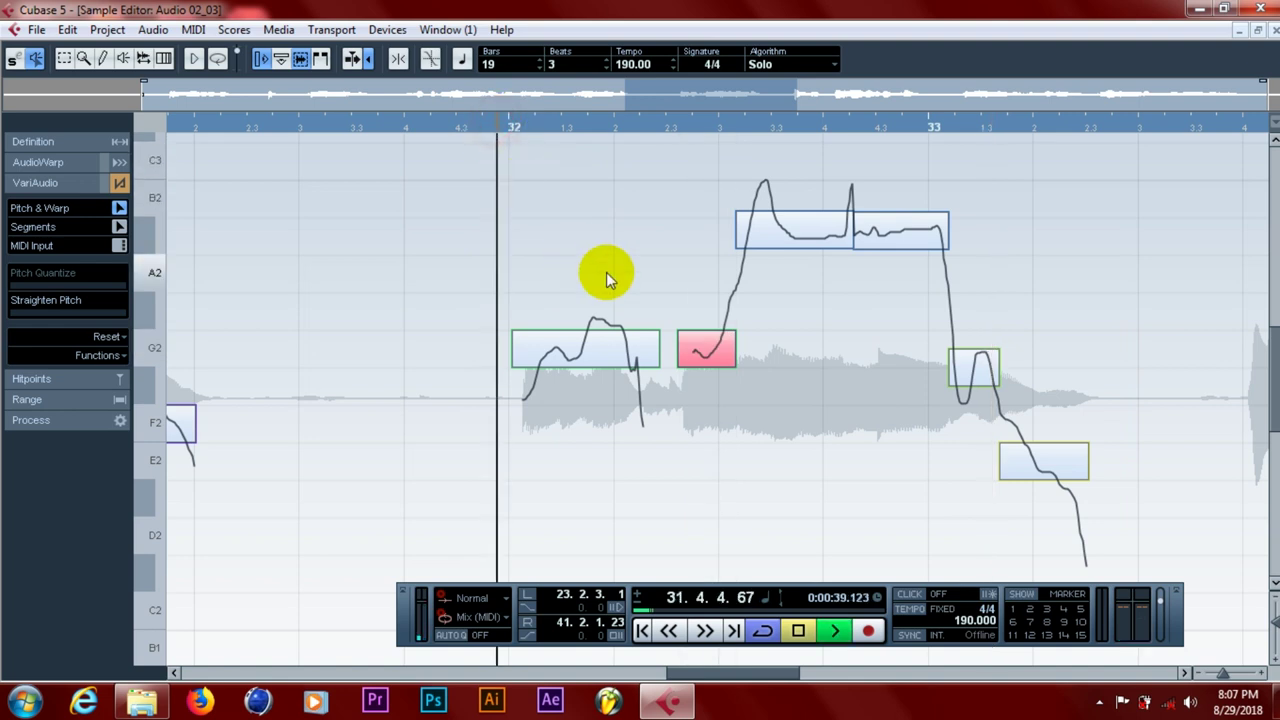
pyautogui.press('space')
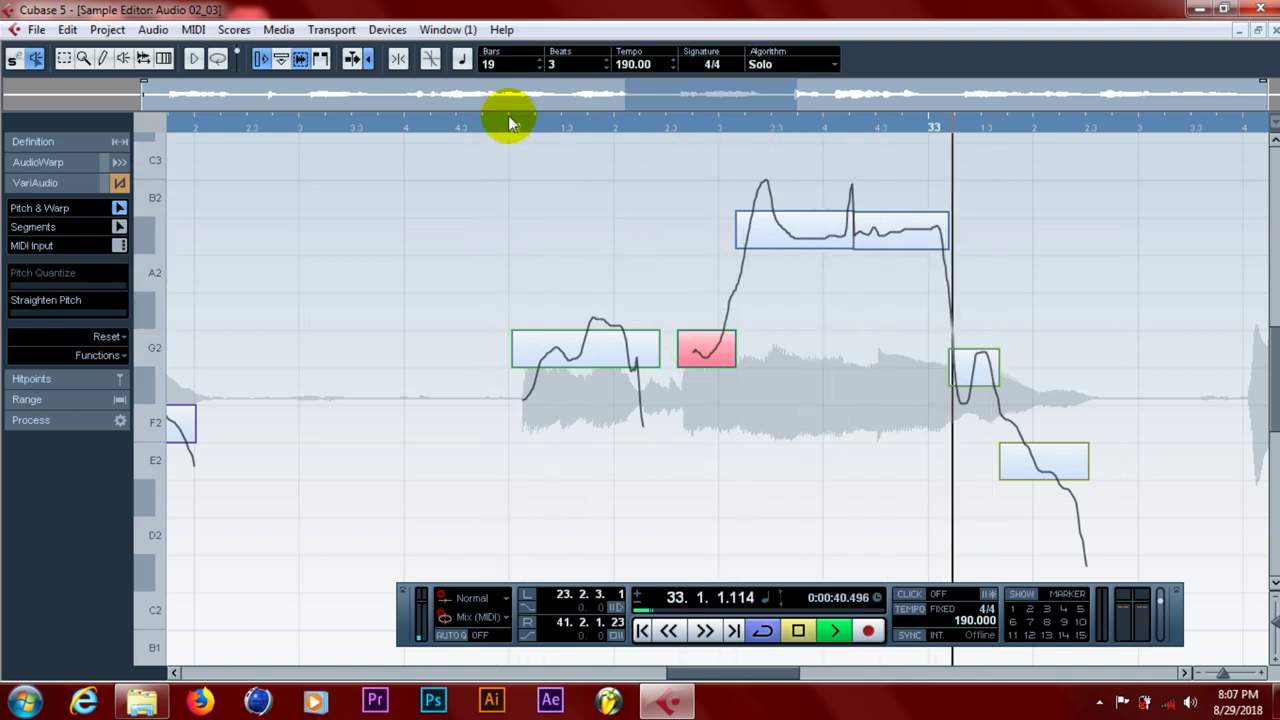
pyautogui.click(508, 122)
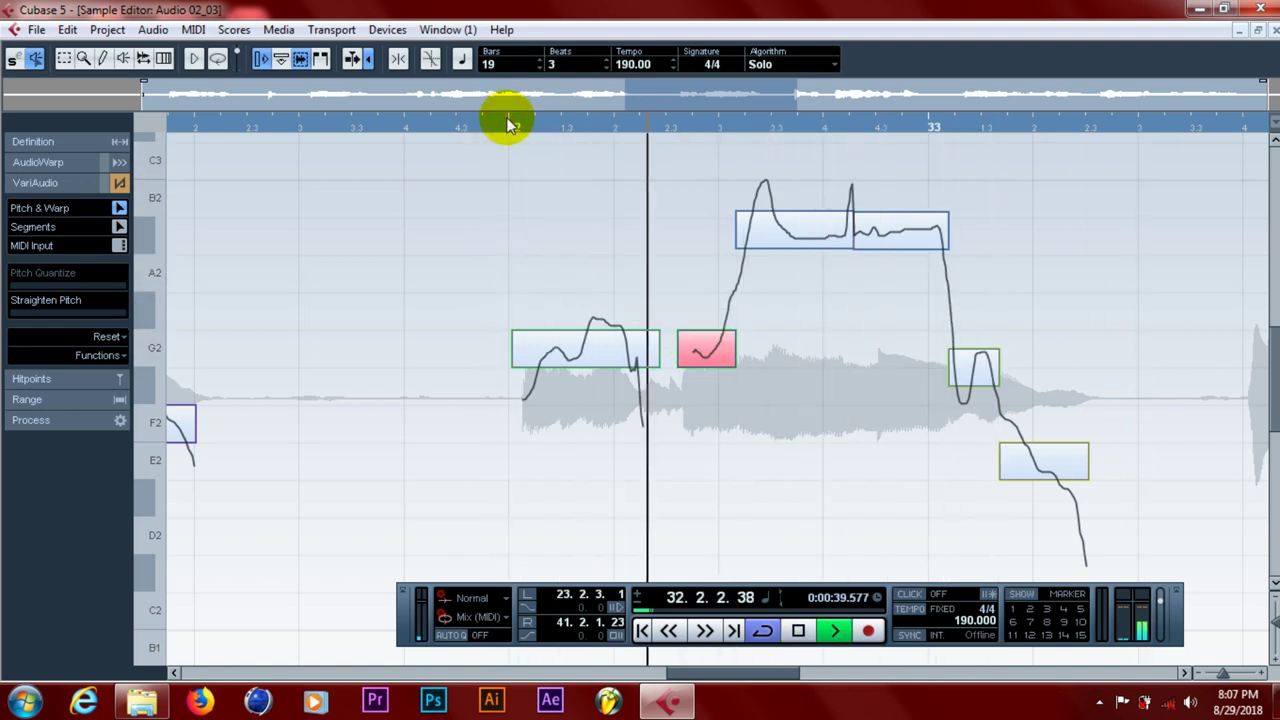
pyautogui.click(508, 122)
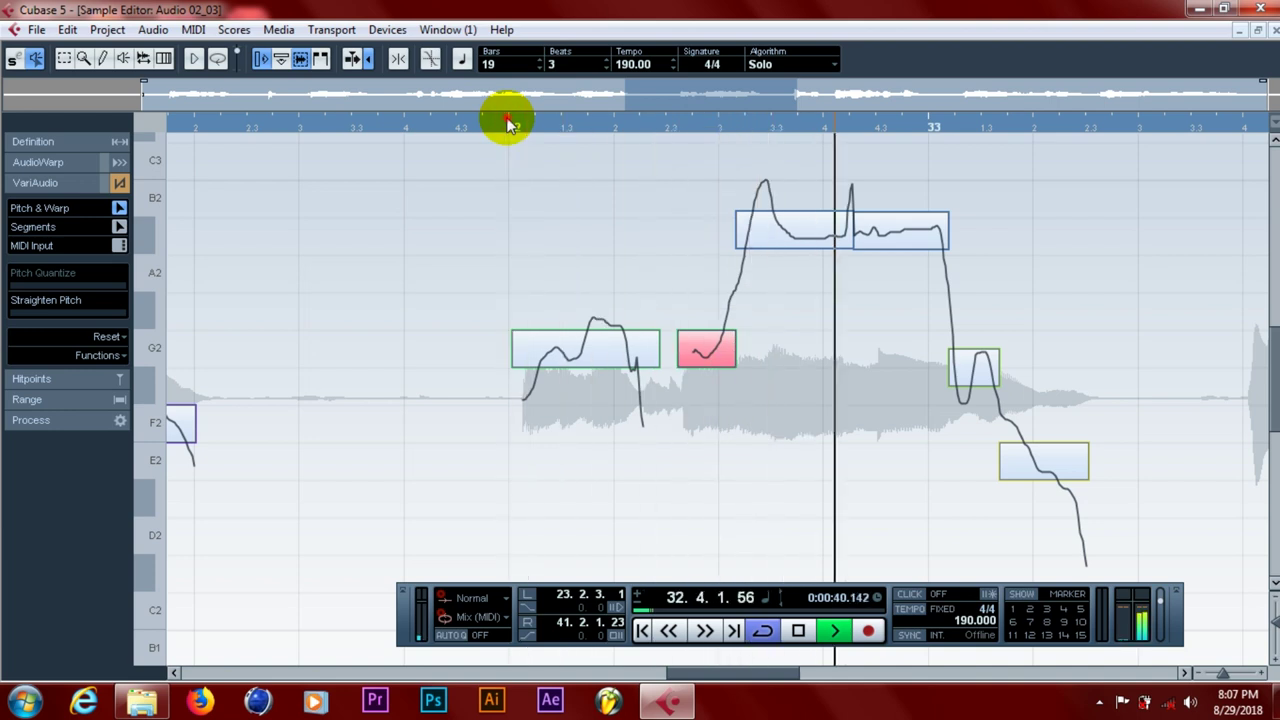
pyautogui.click(508, 122)
pyautogui.click(508, 122)
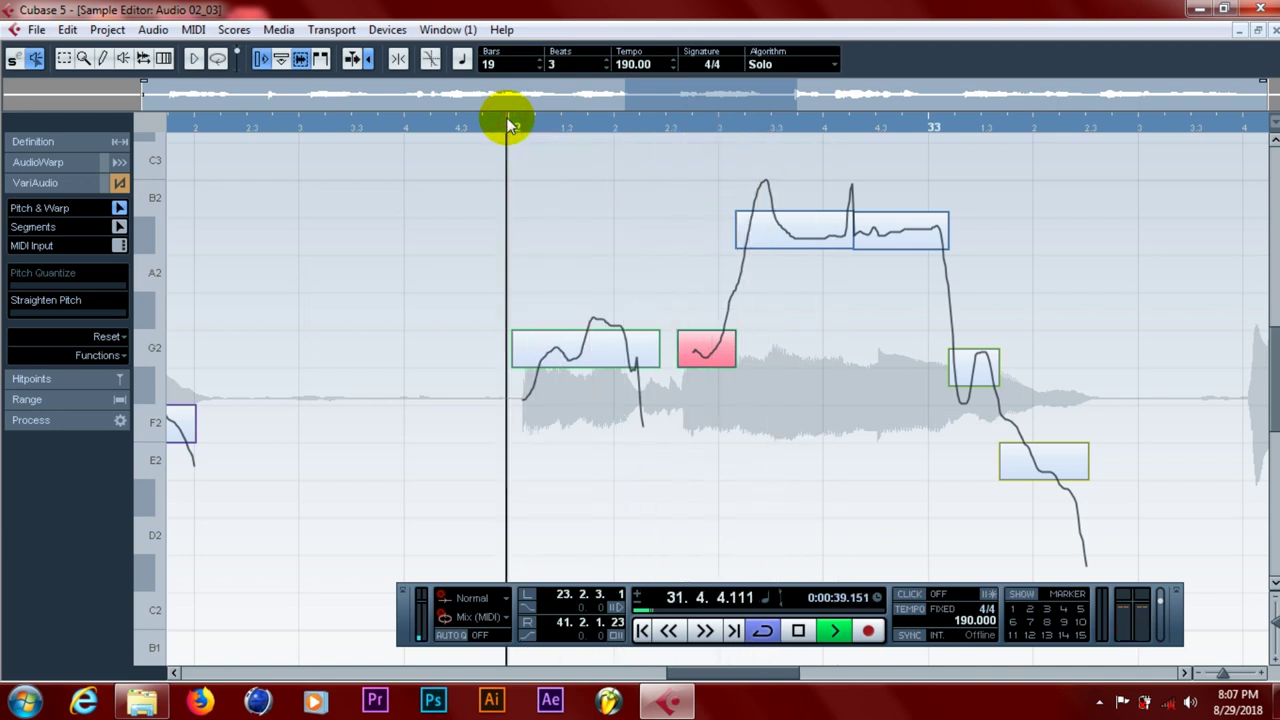
# - Try the short segment just after bar 33 at G2 and play the phrase from bar 32
pyautogui.click(967, 352)
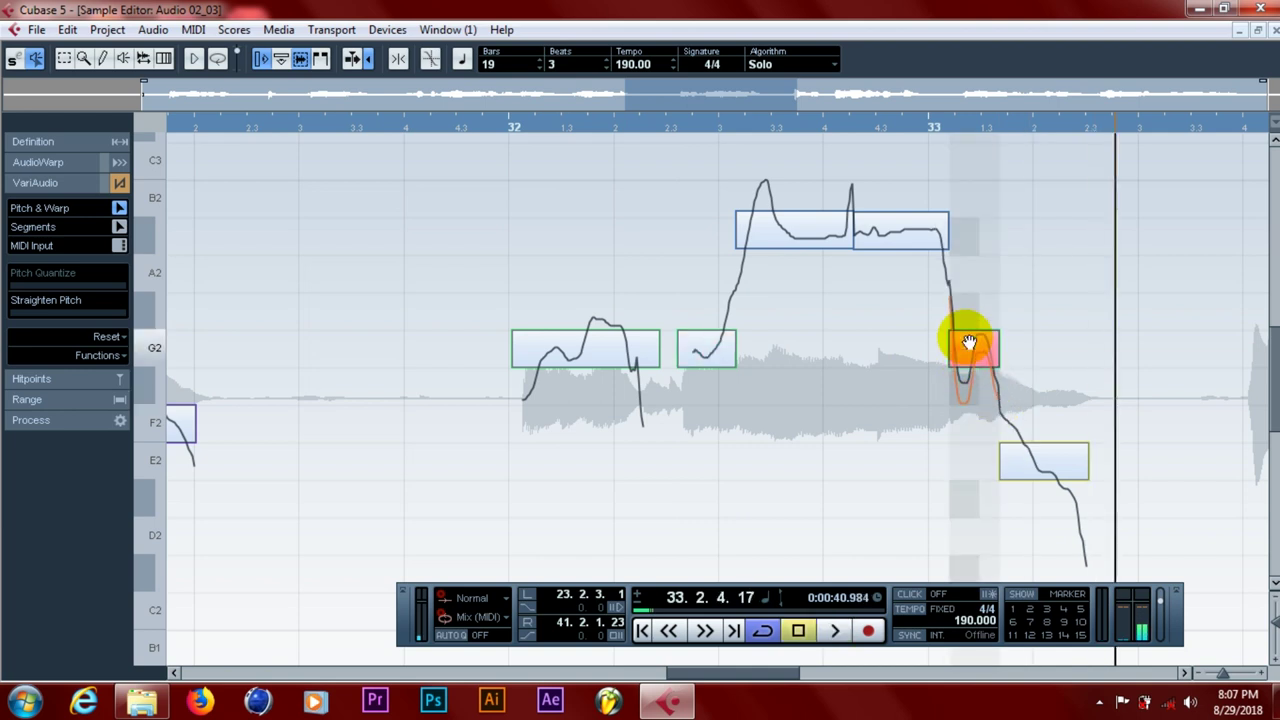
pyautogui.click(508, 128)
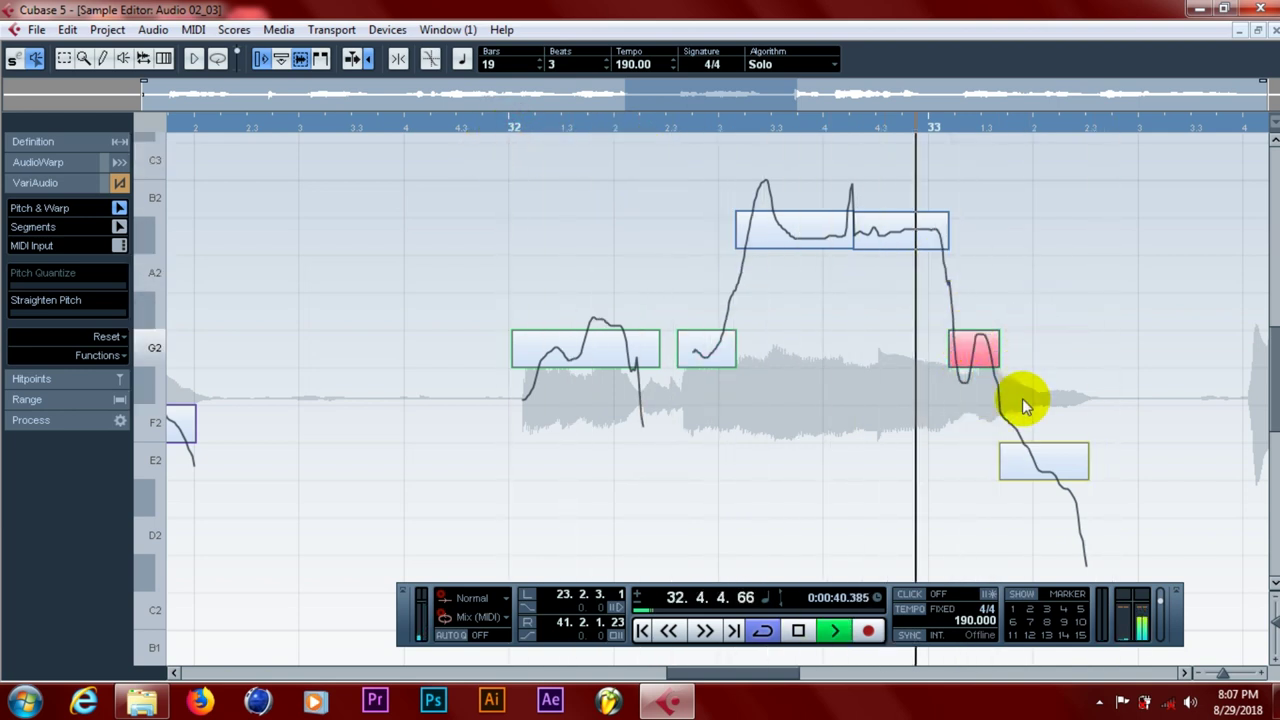
pyautogui.press('space')
# - Try the phrase's final segment, near 33.2, at F2 and play back from just before bar 32
pyautogui.click(1030, 465)
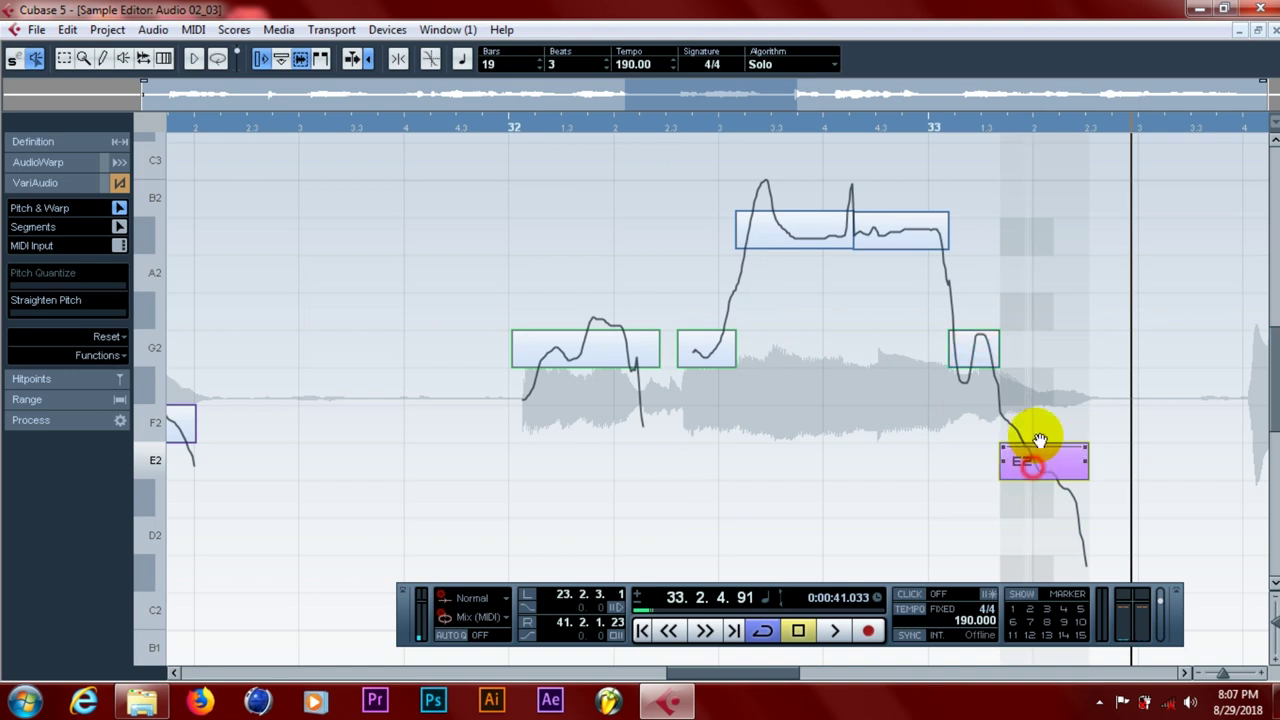
pyautogui.moveTo(1040, 440); pyautogui.dragTo(1015, 410)
pyautogui.doubleClick(501, 121)
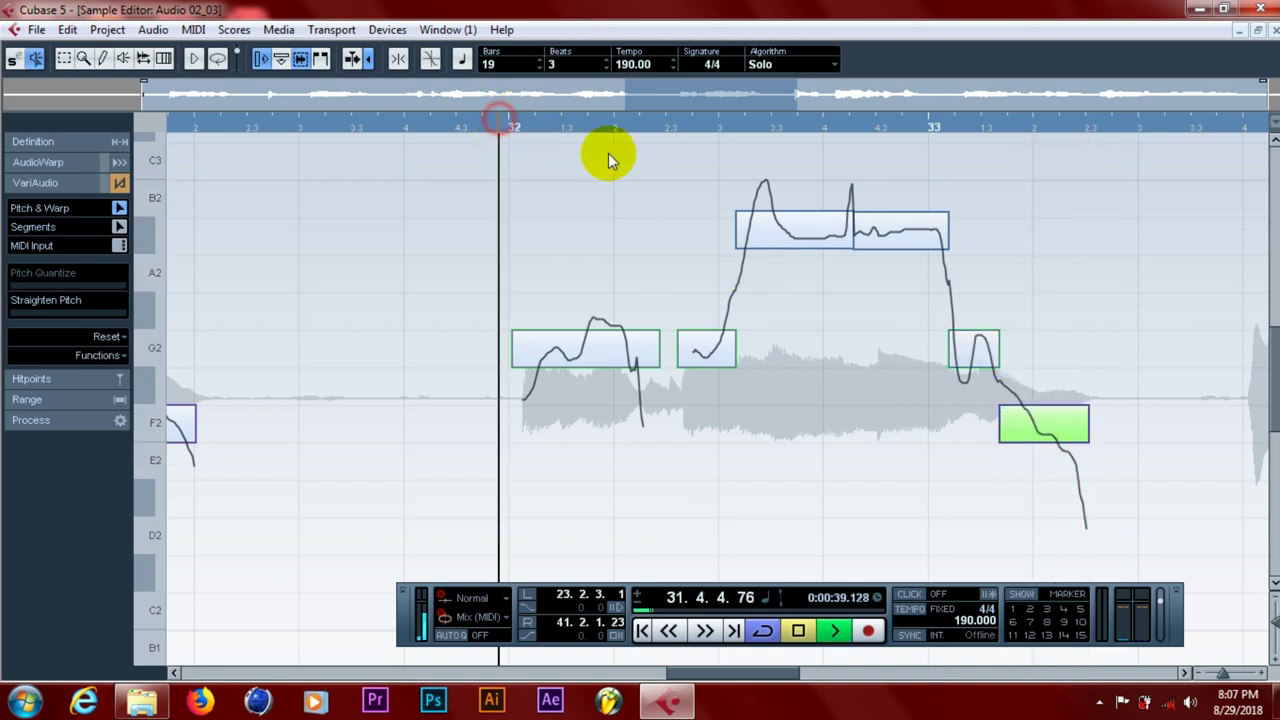
pyautogui.click(1063, 423)
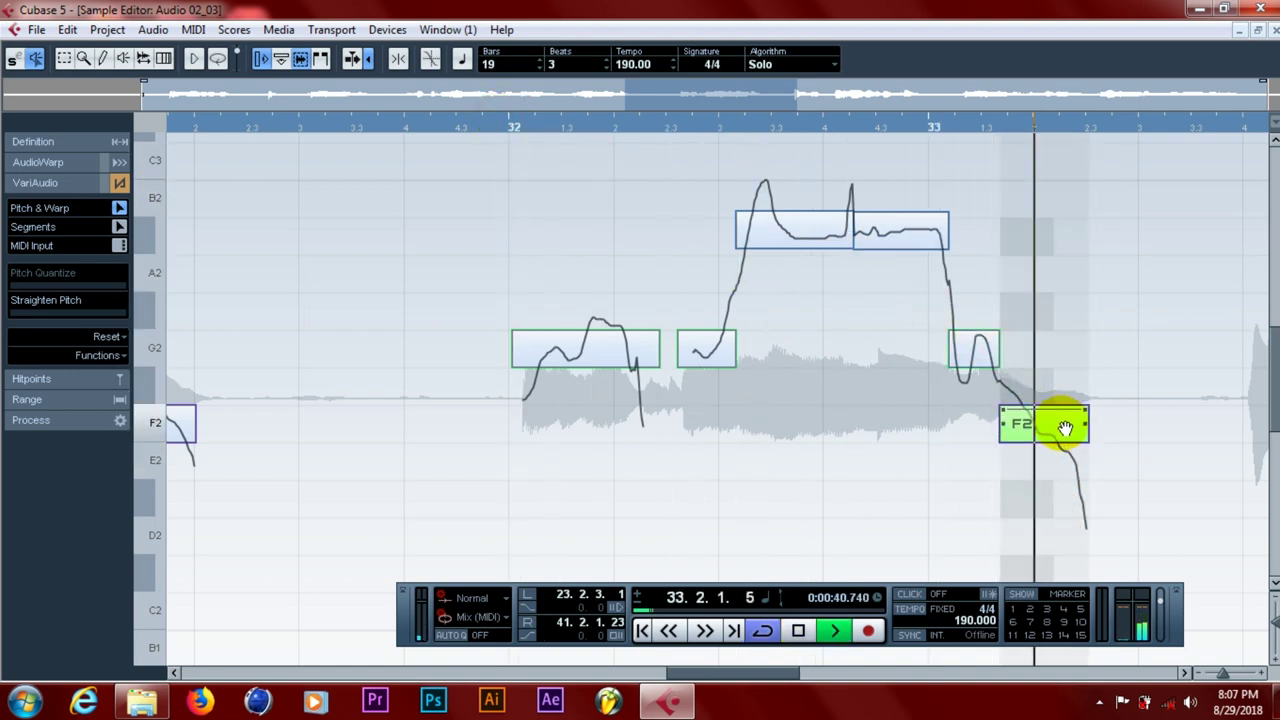
pyautogui.press('space')
# - Lower the short segment just after bar 33 to F#2 and audition the phrase from bar 32
pyautogui.moveTo(963, 371)
pyautogui.mouseDown()
pyautogui.moveTo(962, 358)
pyautogui.moveTo(966, 382)
pyautogui.mouseUp()
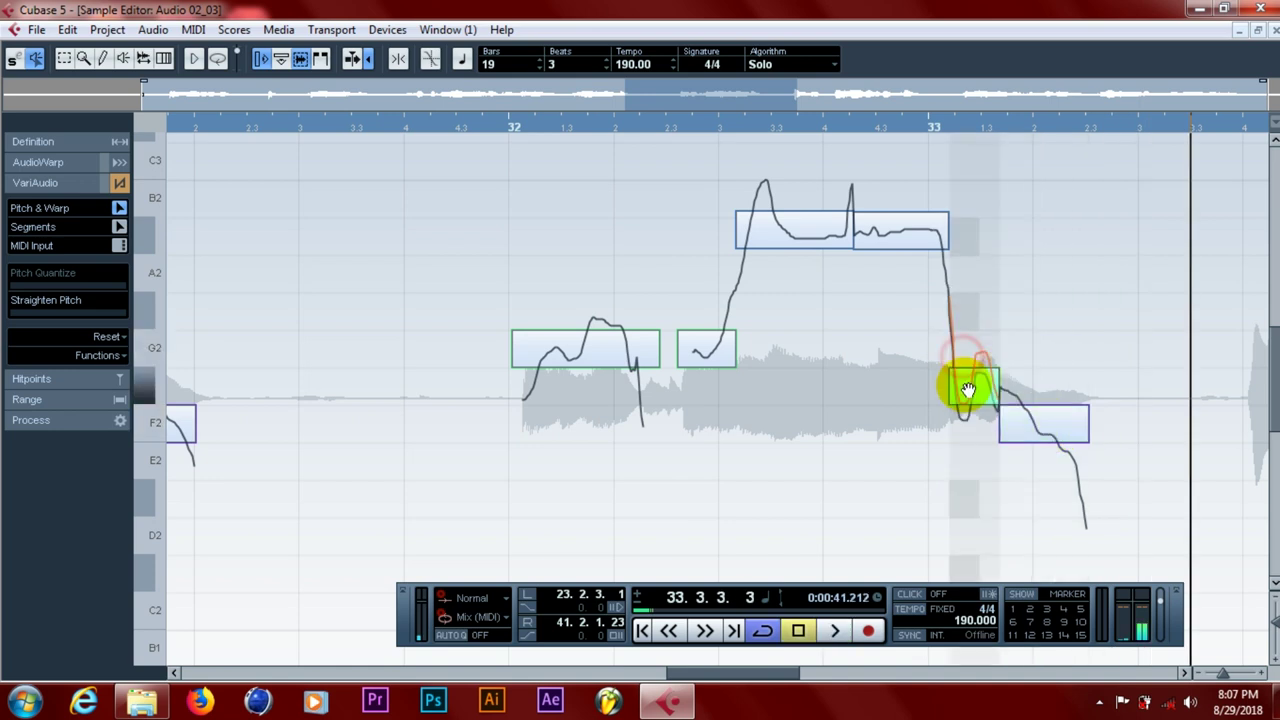
pyautogui.click(505, 118)
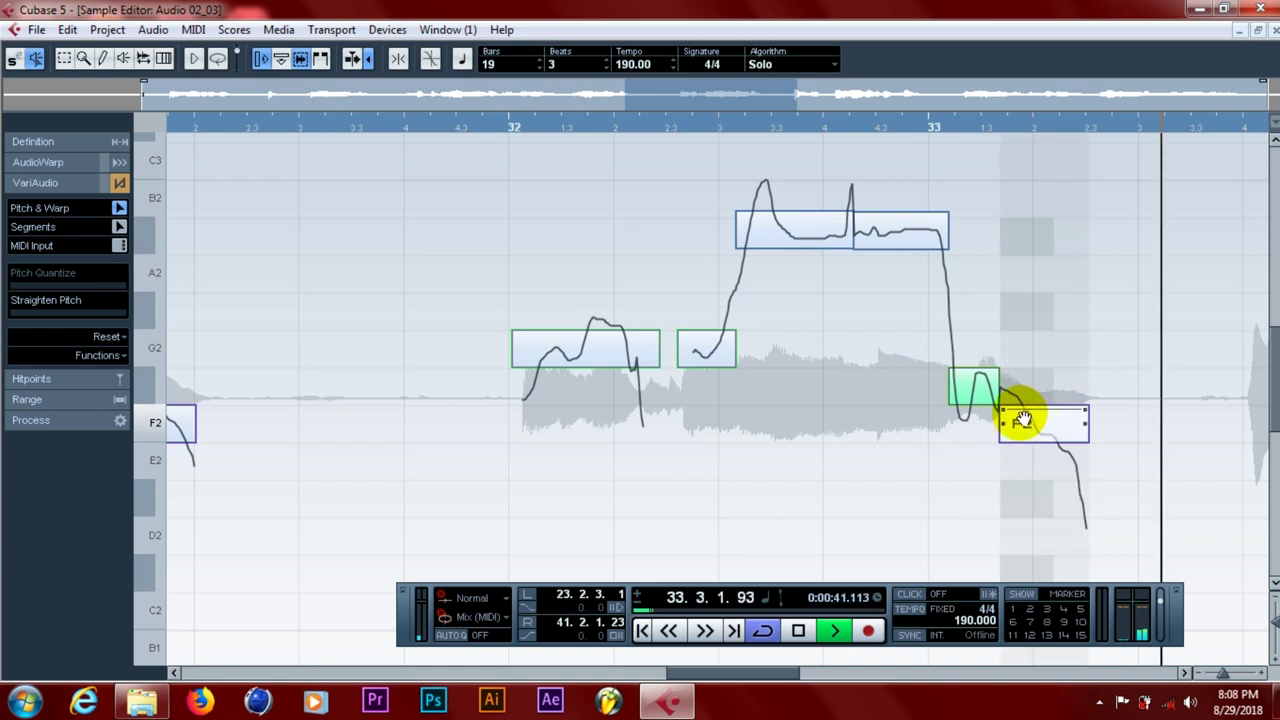
pyautogui.press('space')
# - Try the phrase's final segment, near 33.2, at D#2 and audition it from bar 32
pyautogui.moveTo(1024, 420); pyautogui.dragTo(1030, 513)
pyautogui.click(513, 121)
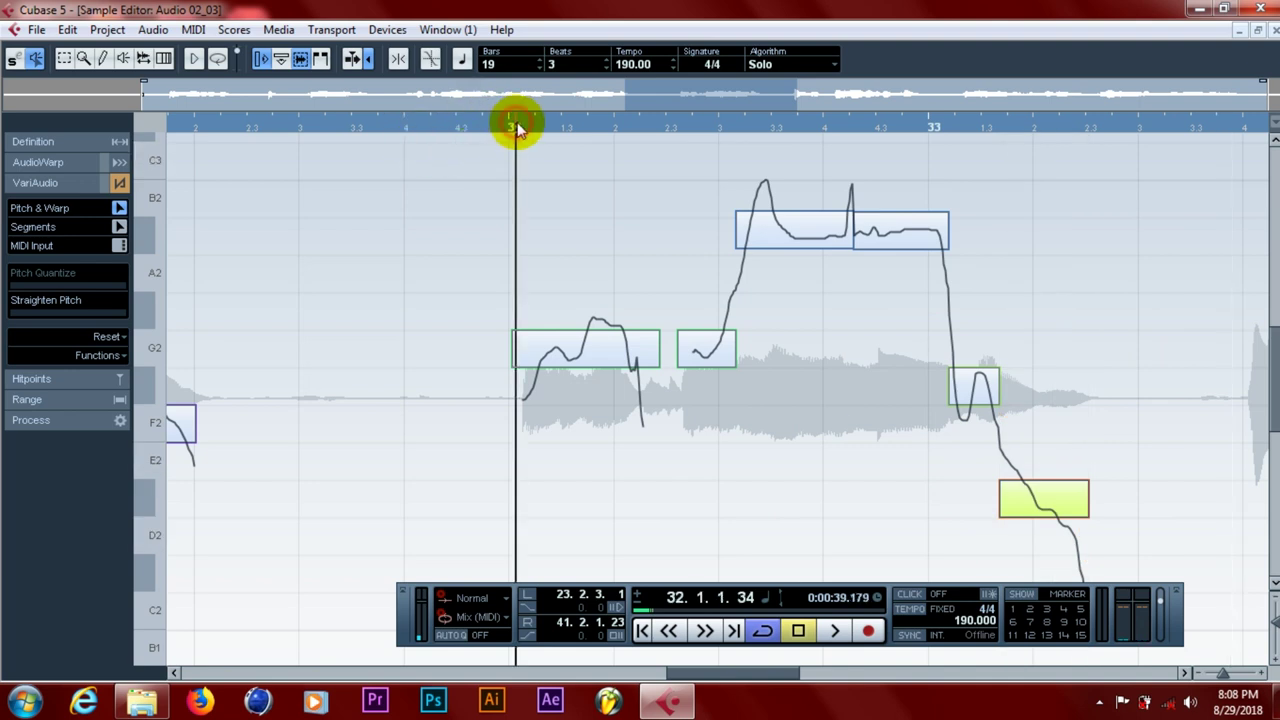
pyautogui.press('space')
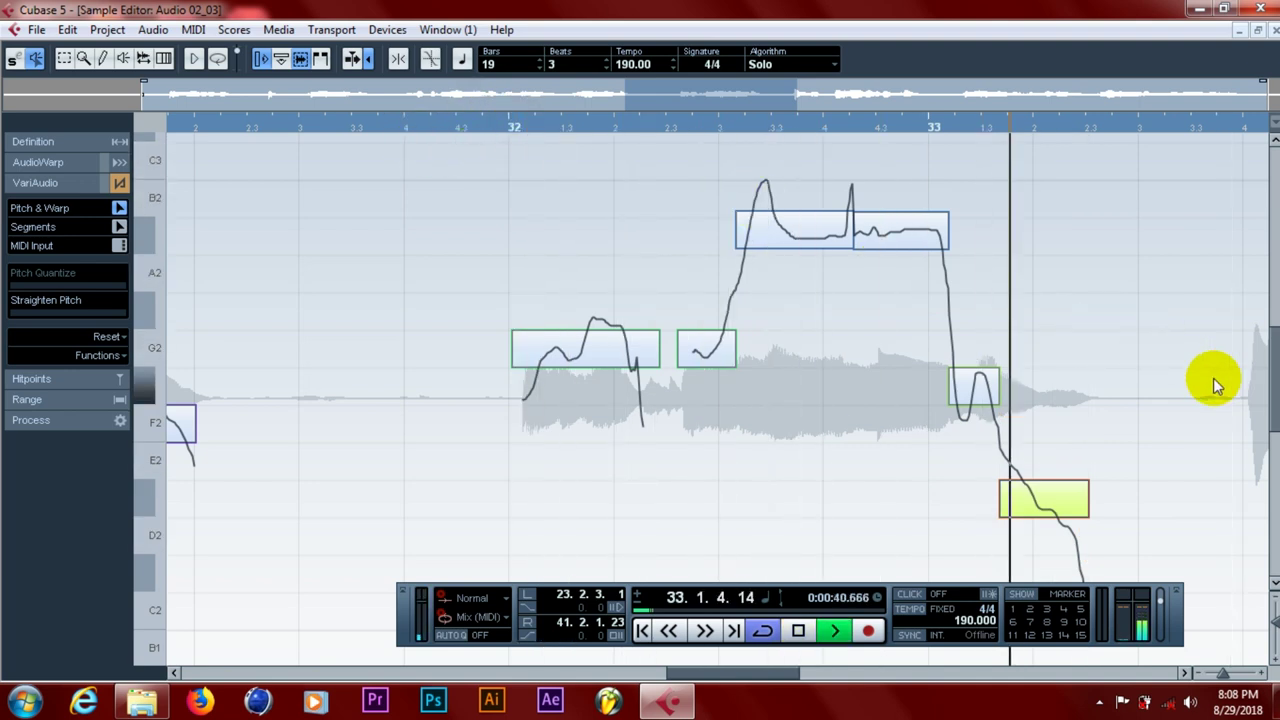
pyautogui.press('space')
# - Set the phrase's final segment, near 33.2, to E2 and play back from just before bar 33
pyautogui.moveTo(1028, 497); pyautogui.dragTo(1035, 465)
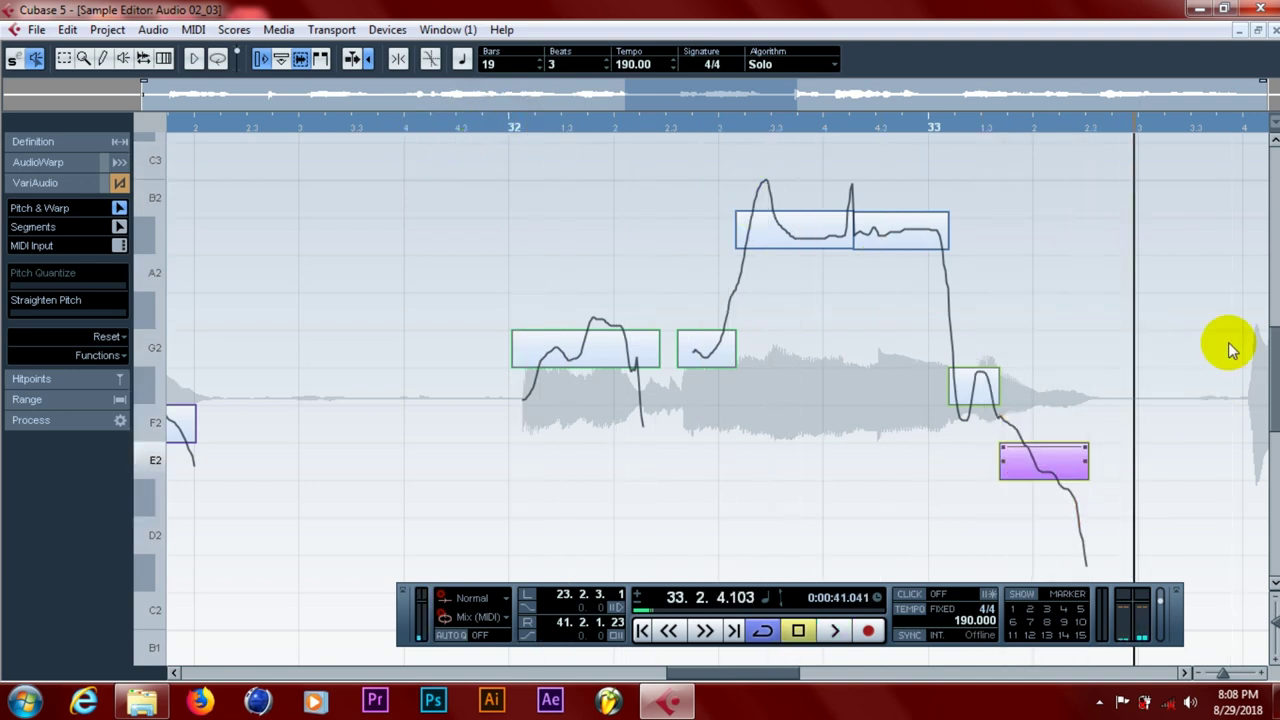
pyautogui.click(1183, 673)
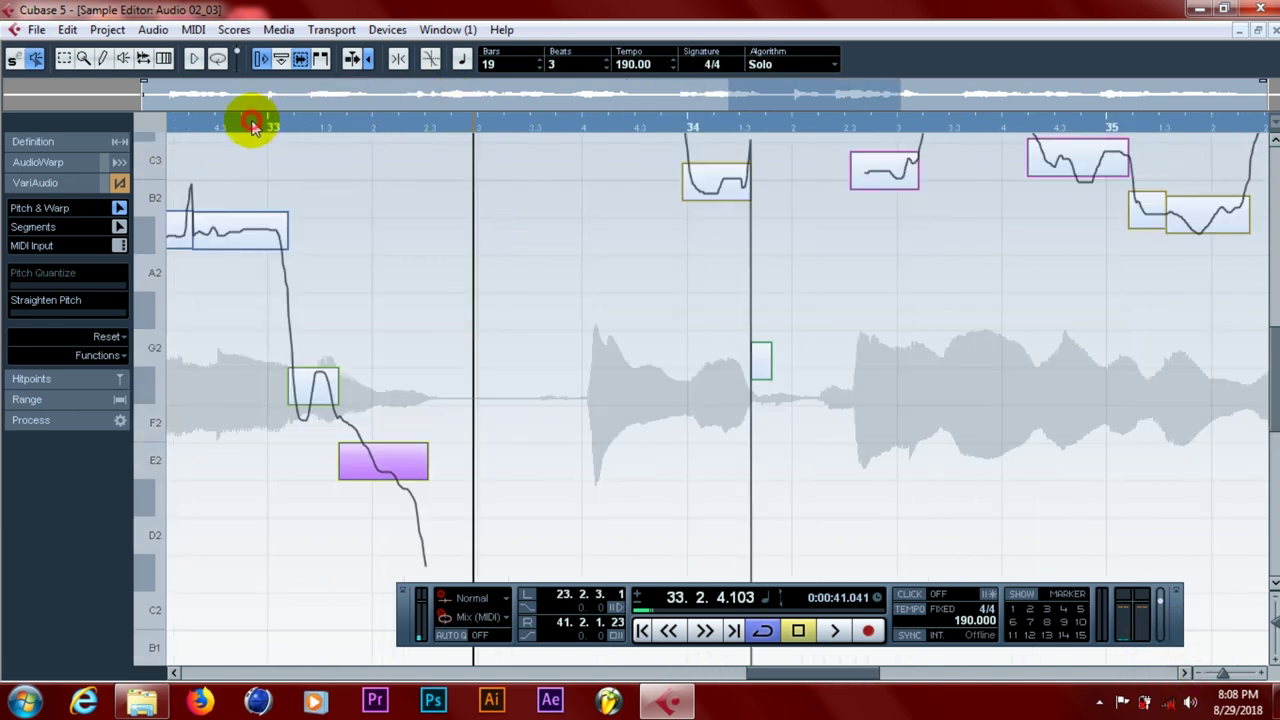
pyautogui.click(253, 125)
pyautogui.press('space')
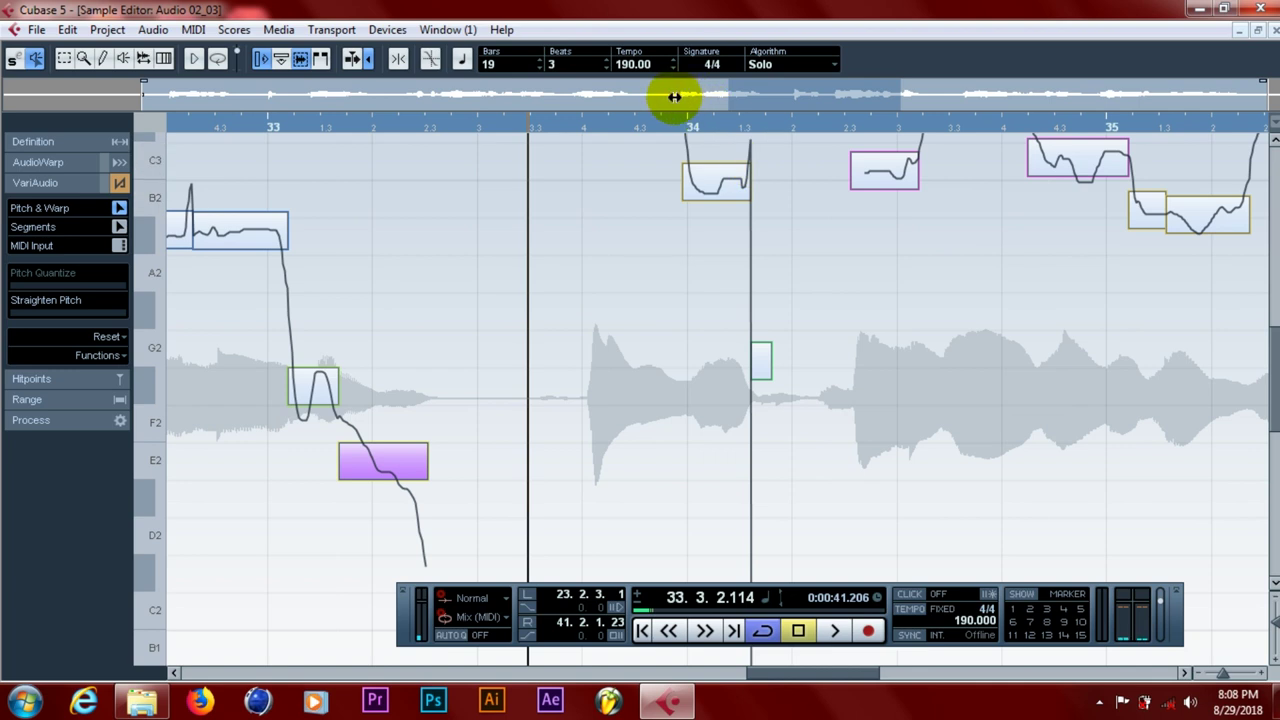
# - Audition the passage around bar 34, raise the segment starting at bar 34 to C3, and play it back
pyautogui.click(677, 127)
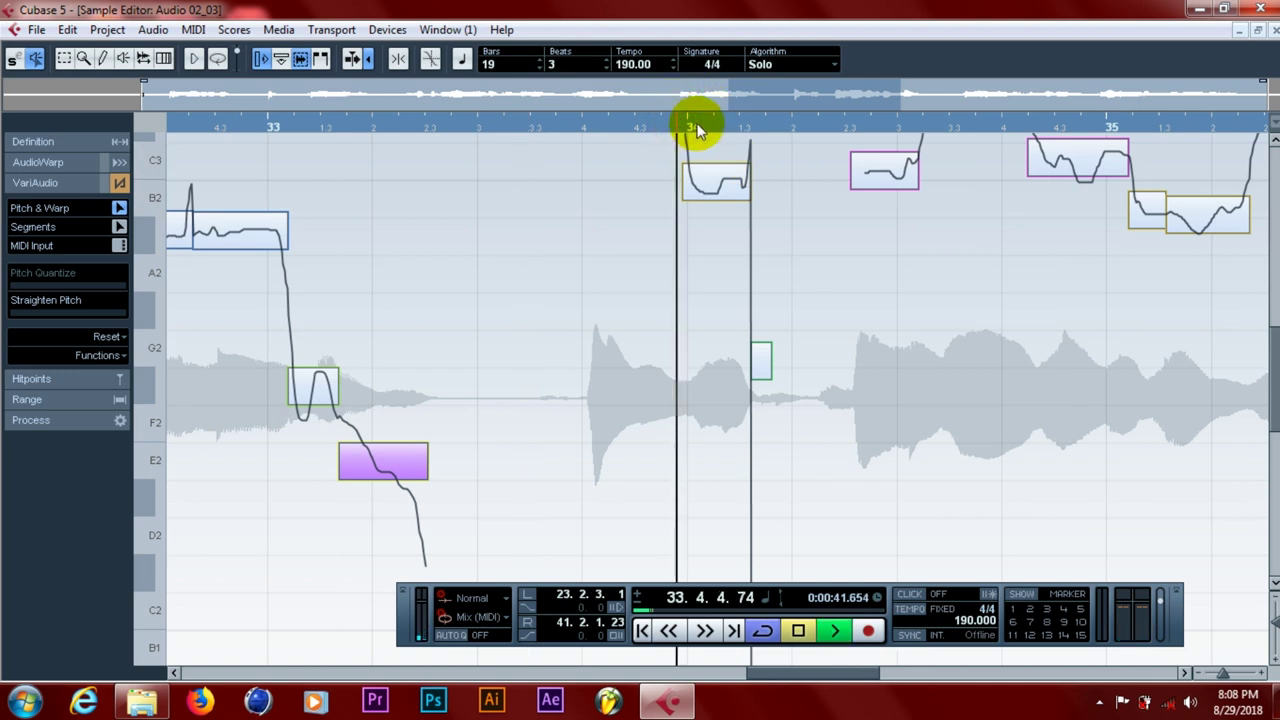
pyautogui.press('space')
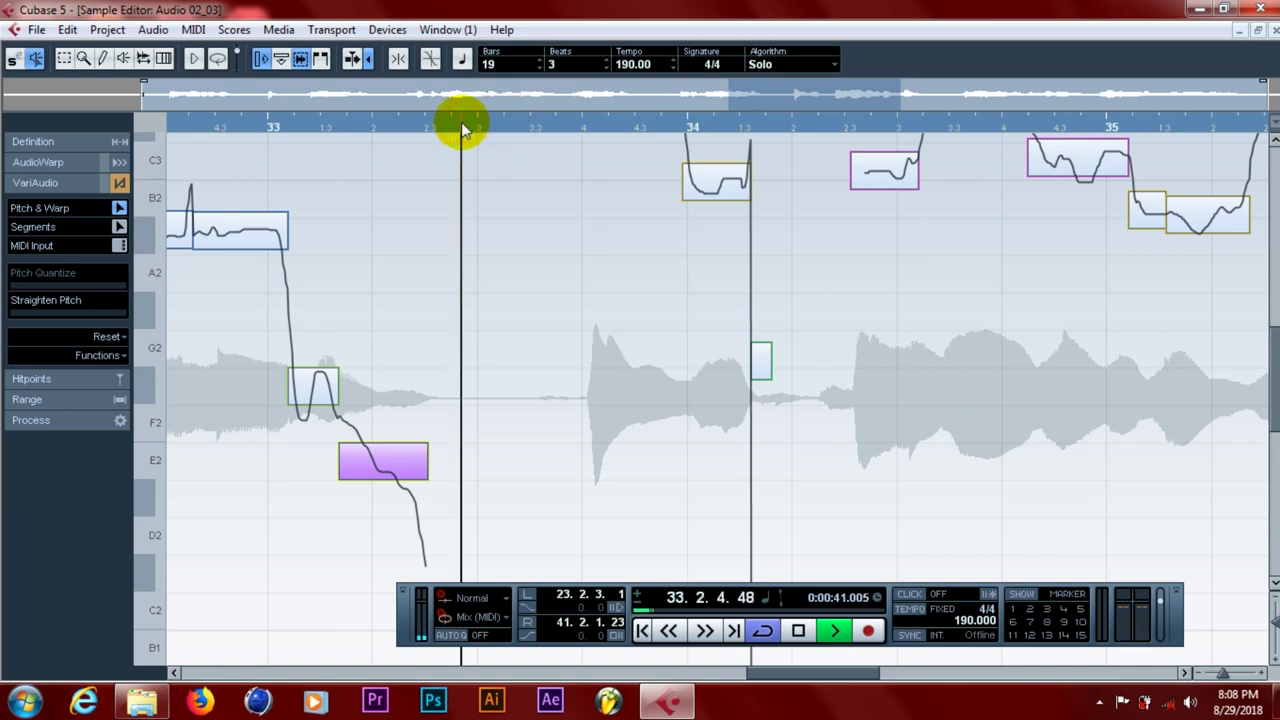
pyautogui.press('space')
pyautogui.press('space')
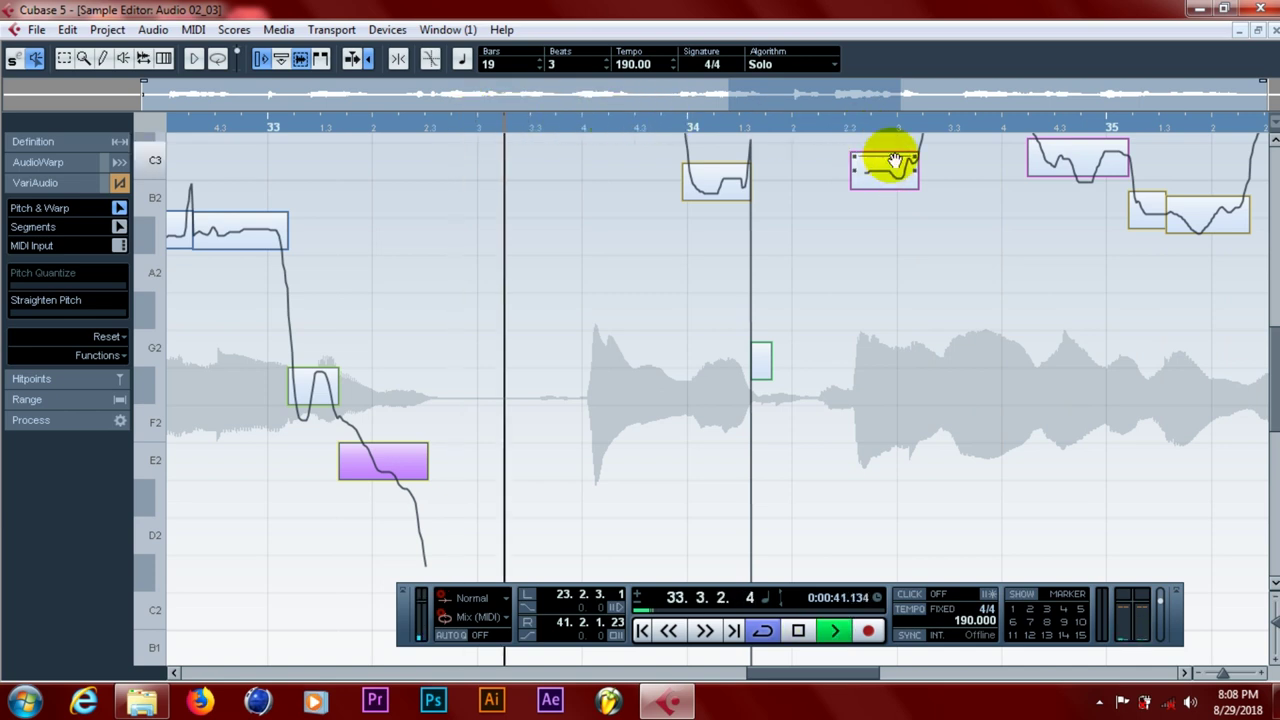
pyautogui.press('space')
pyautogui.moveTo(714, 192); pyautogui.dragTo(711, 157)
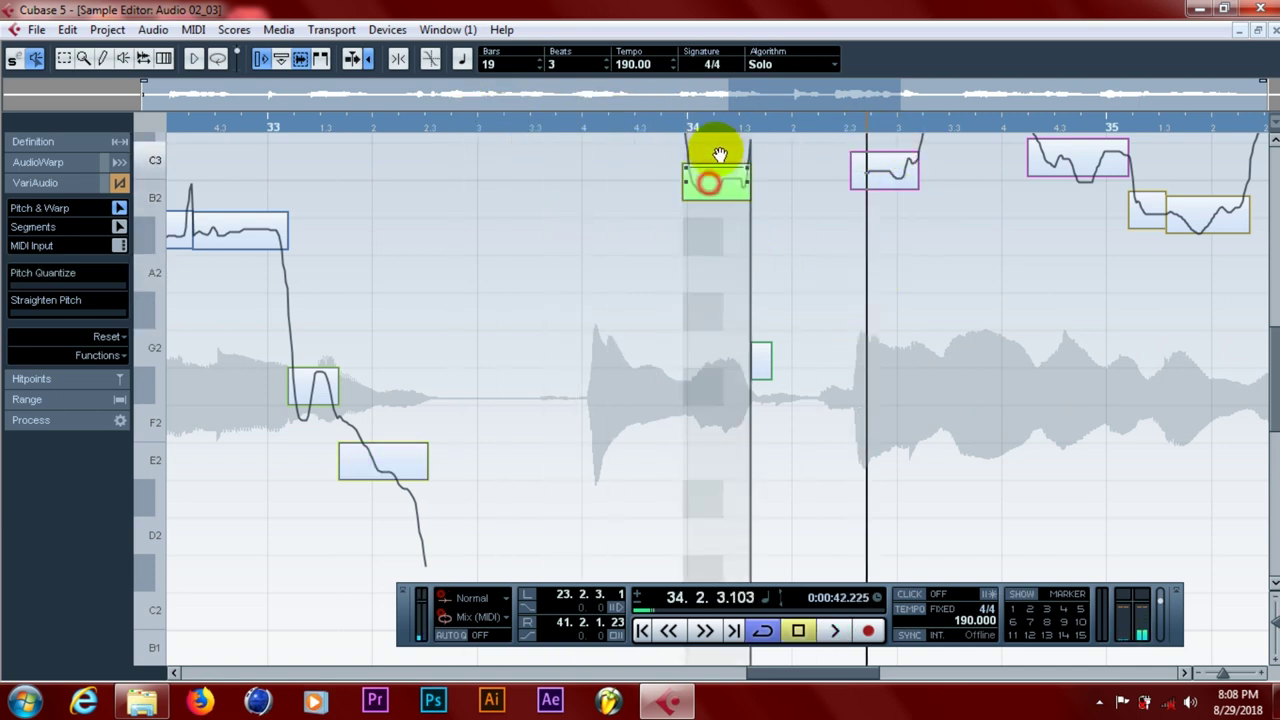
pyautogui.click(520, 130)
pyautogui.press('space')
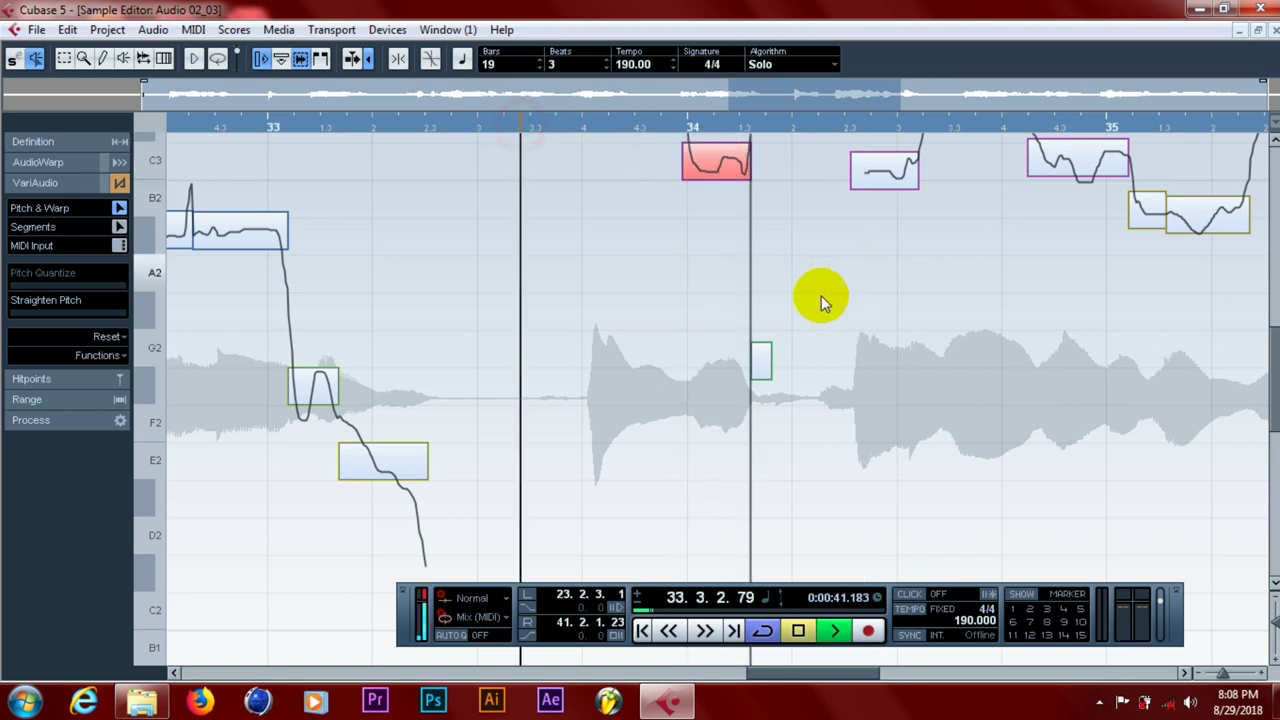
pyautogui.press('space')
# - Lower the tiny segment just after 34.1.3 to F#2 and play back from about 33.4
pyautogui.moveTo(764, 375); pyautogui.dragTo(766, 400)
pyautogui.click(575, 125)
pyautogui.press('space')
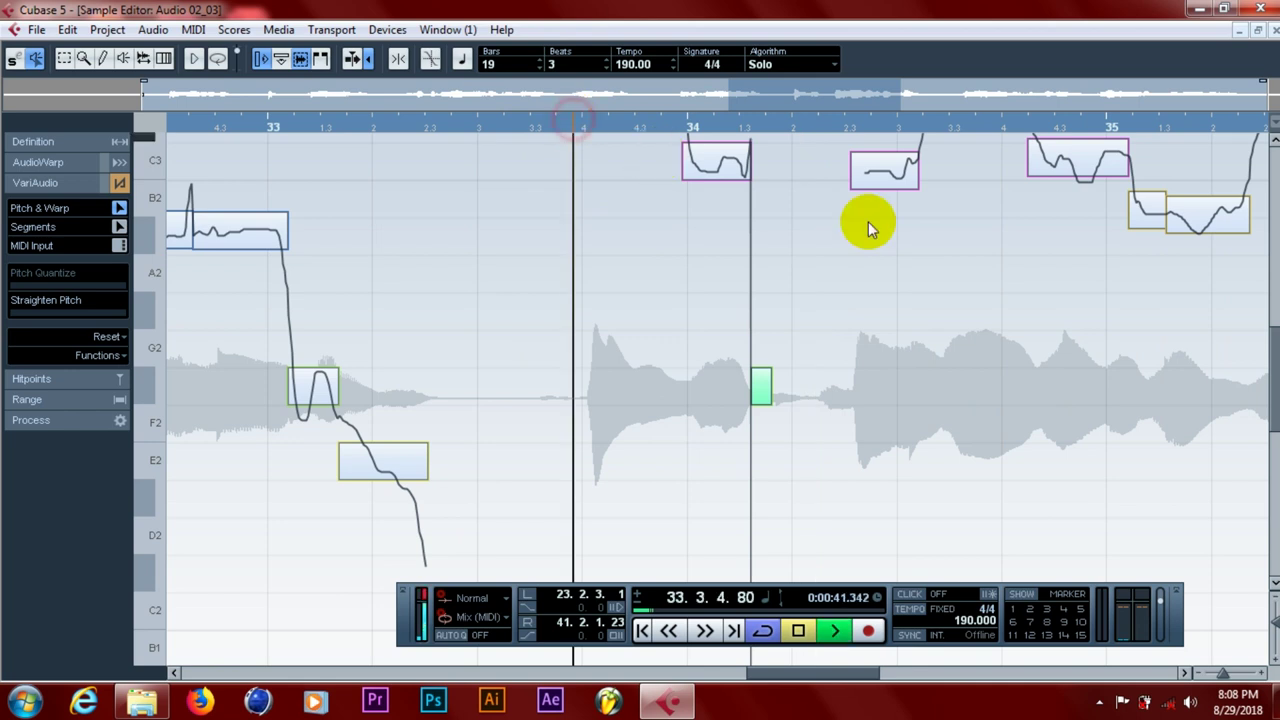
pyautogui.press('space')
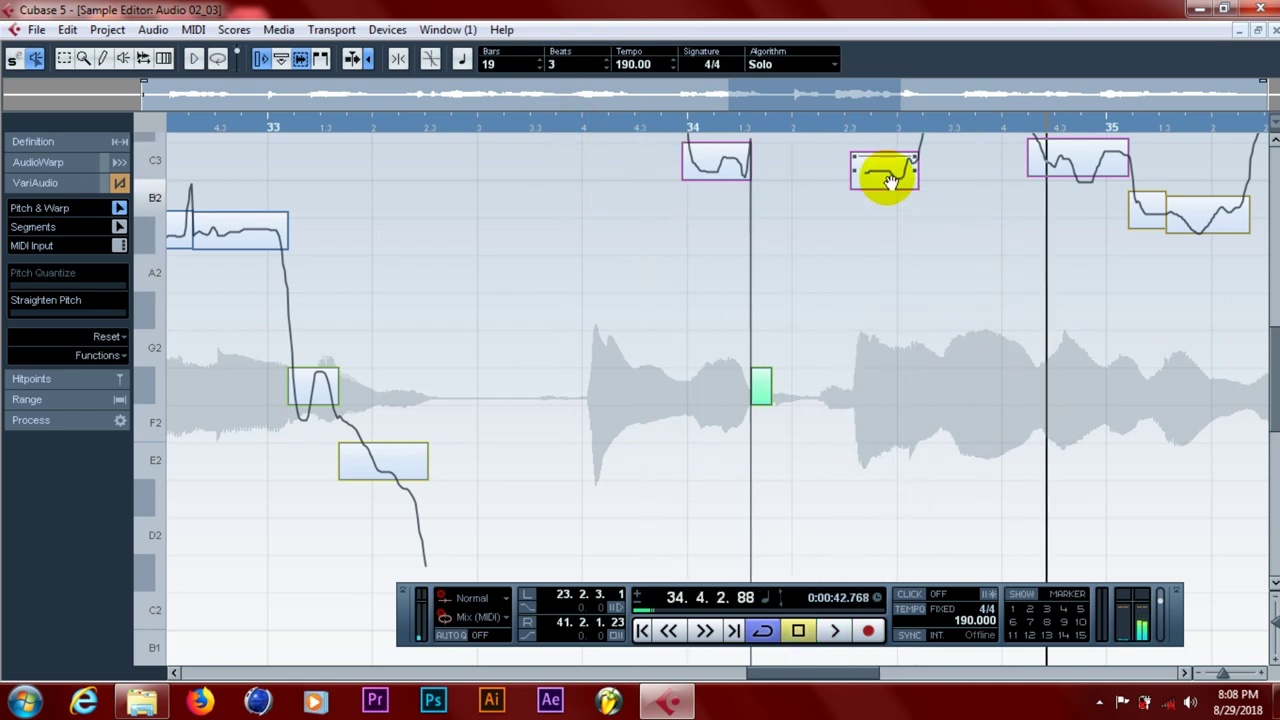
# - Snap the segment starting near 34.2.3 to C3 and play back from just before bar 34
pyautogui.click(880, 165)
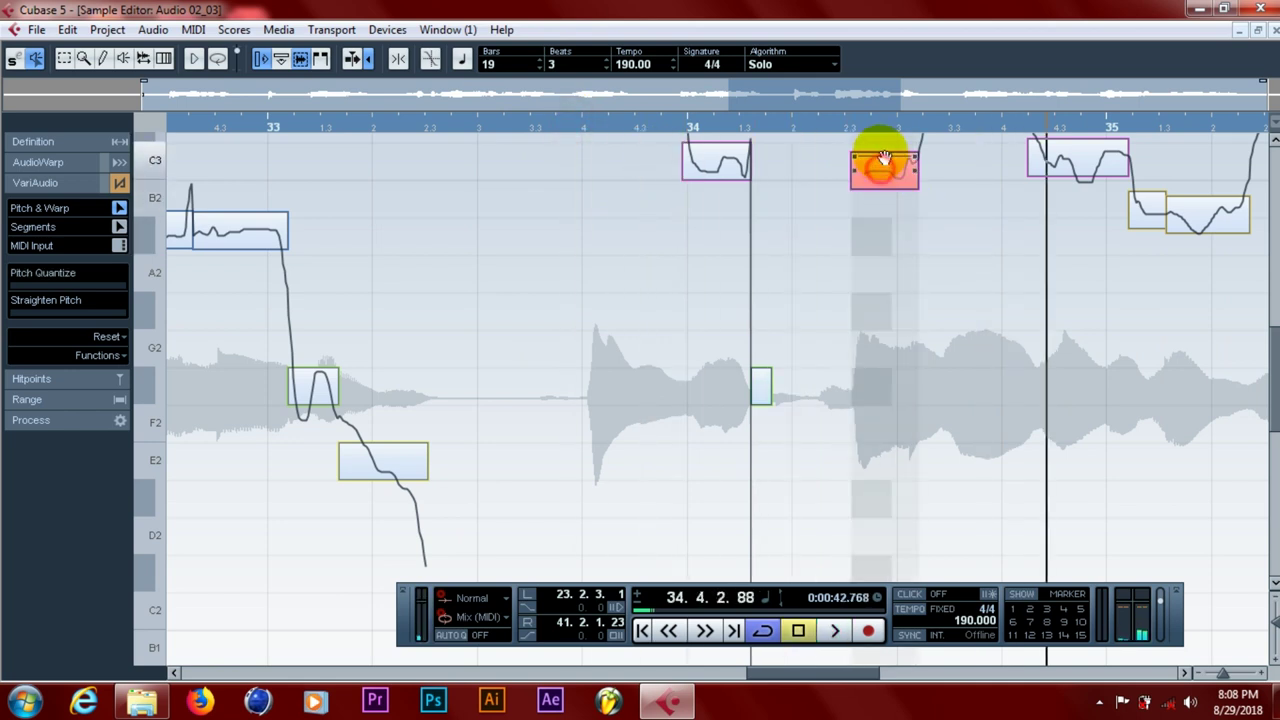
pyautogui.click(663, 125)
pyautogui.press('space')
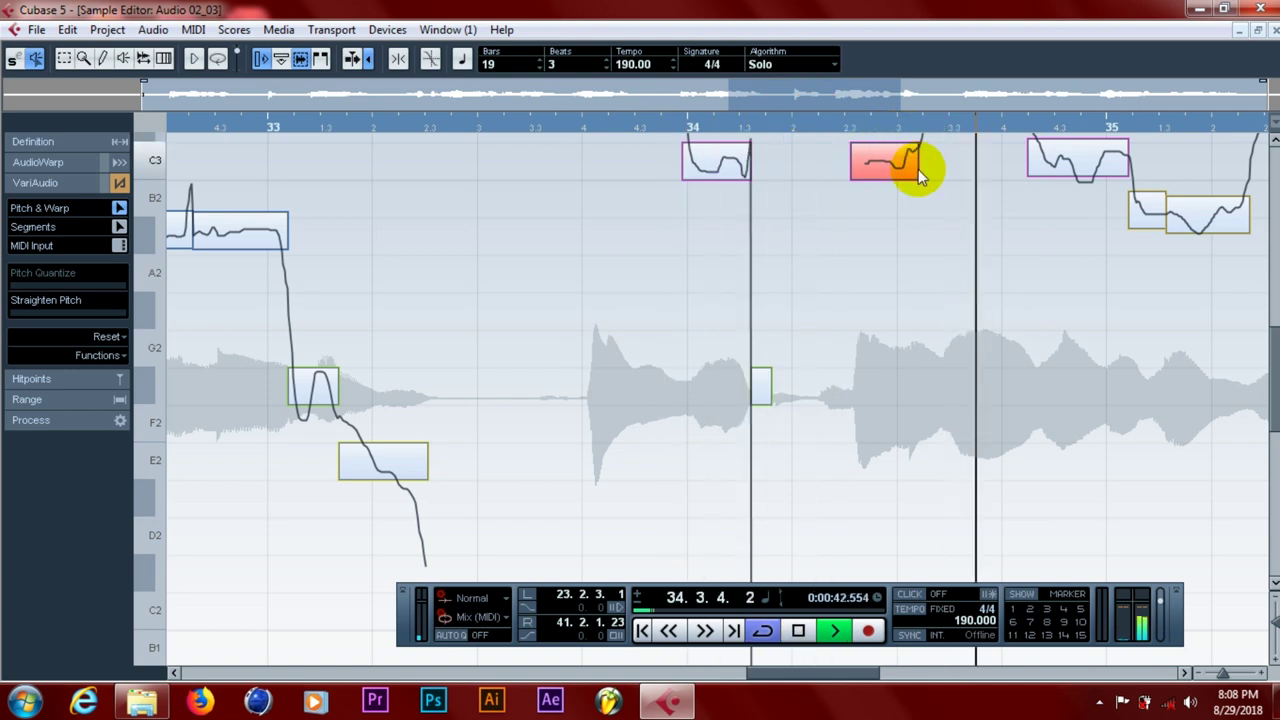
pyautogui.press('space')
# - Audition the long segment just after 34.3 at D#3 and settle on D3, replaying the phrase after each change
pyautogui.moveTo(1276, 355); pyautogui.dragTo(1257, 337)
pyautogui.click(577, 121)
pyautogui.press('space')
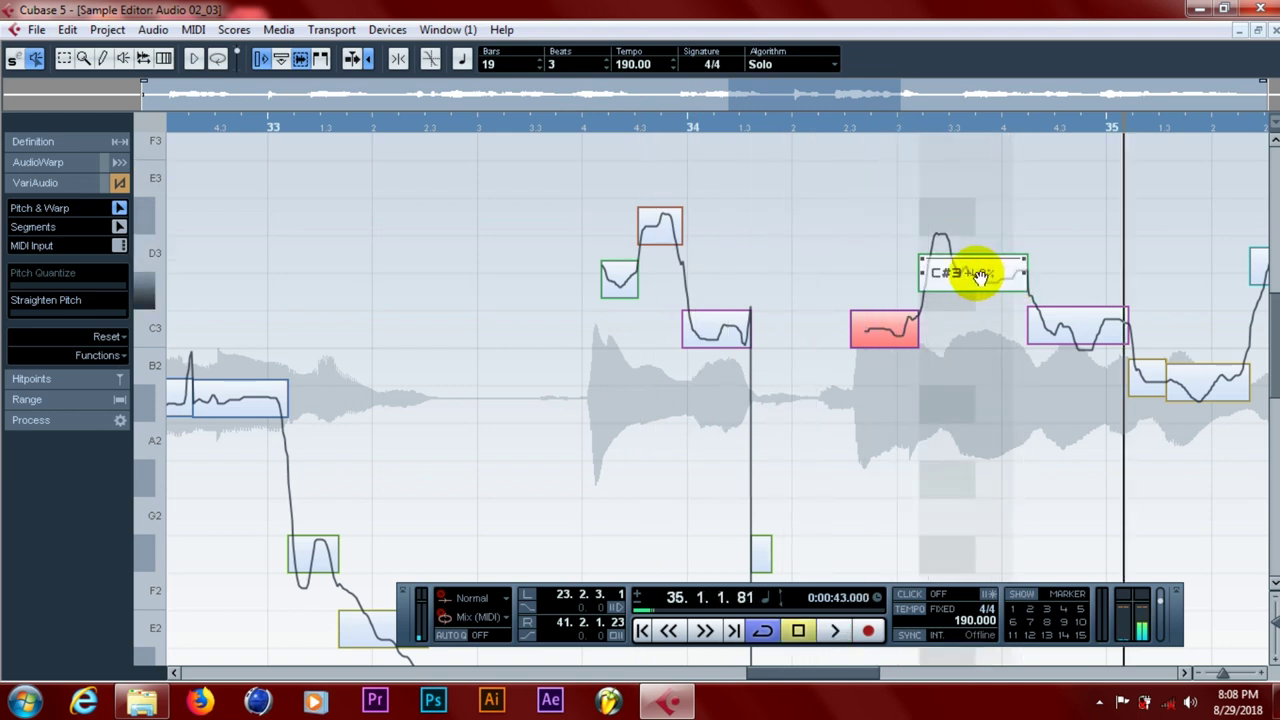
pyautogui.moveTo(971, 263); pyautogui.dragTo(966, 218)
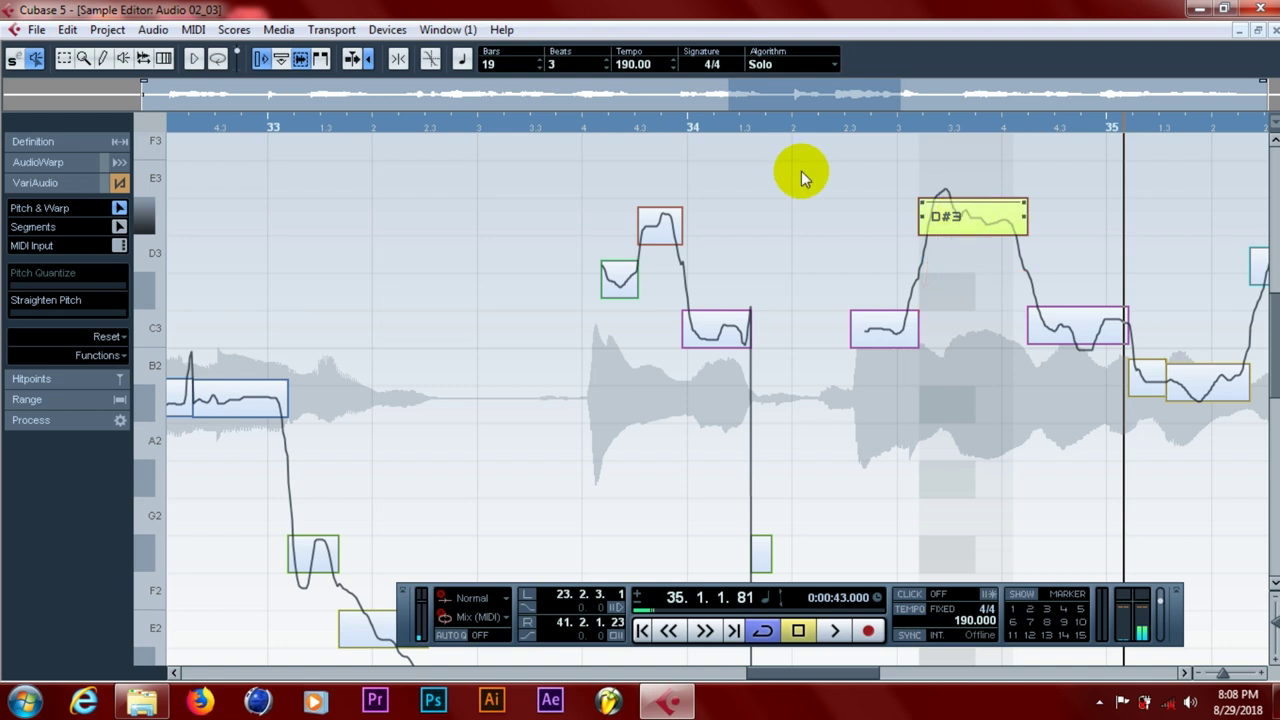
pyautogui.doubleClick(586, 127)
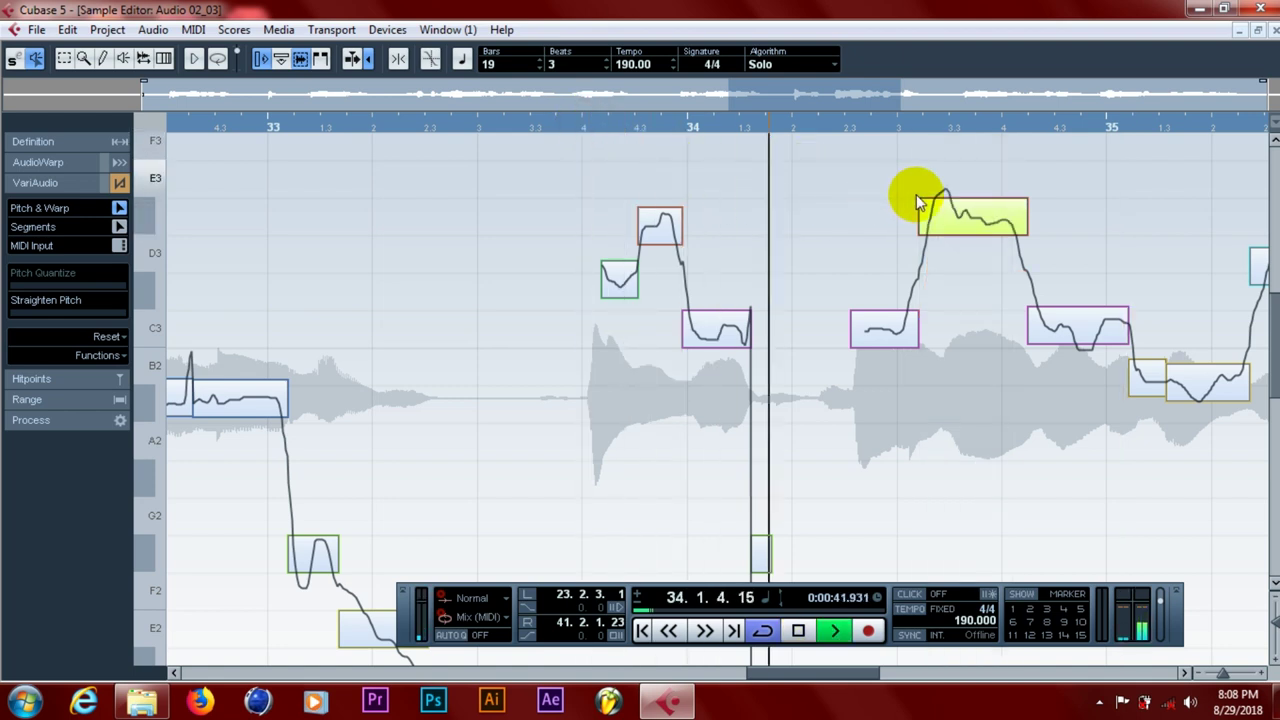
pyautogui.press('space')
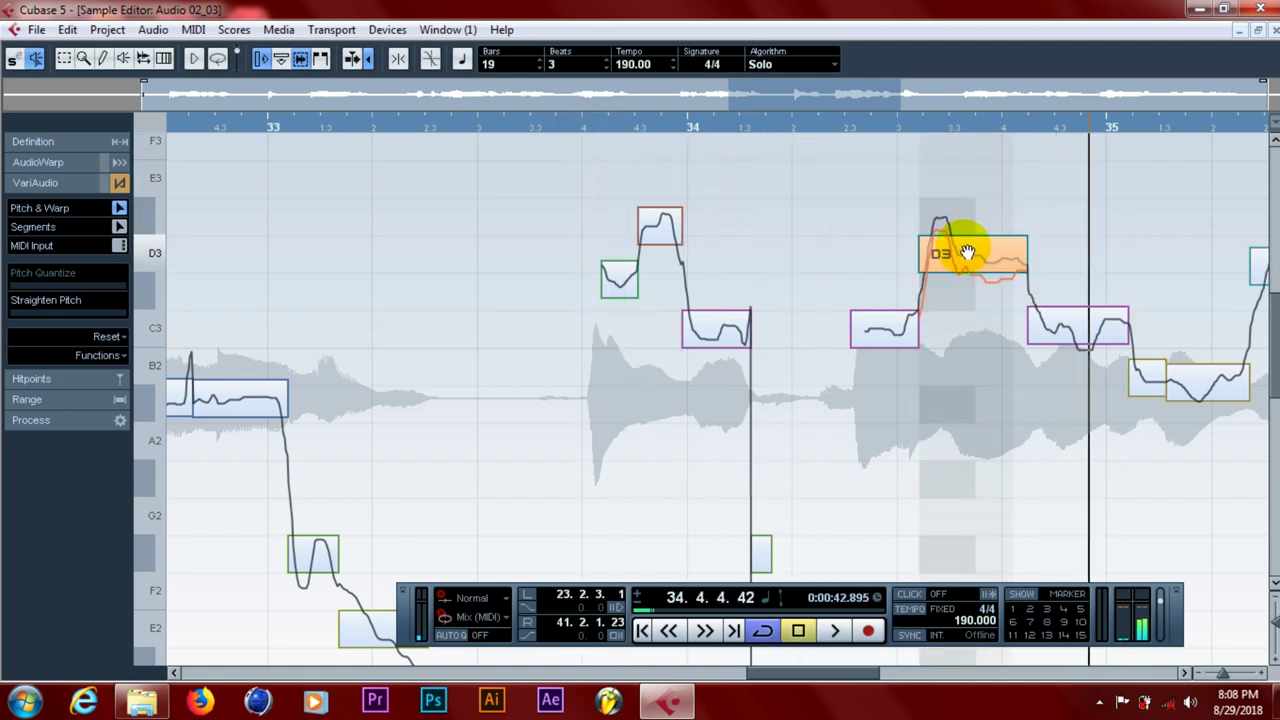
pyautogui.doubleClick(634, 126)
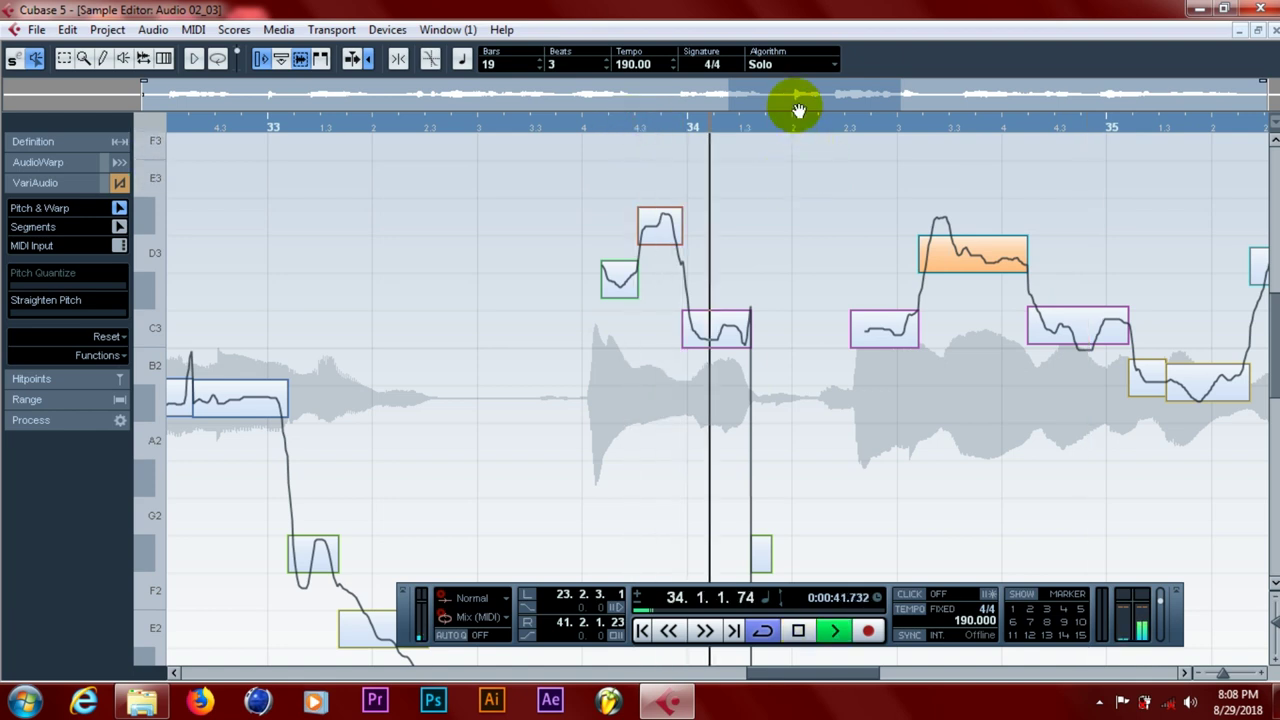
# - Lower the two adjoining segments just after bar 35 to A#2 and play back from 34.2
pyautogui.moveTo(1157, 372); pyautogui.dragTo(1150, 408)
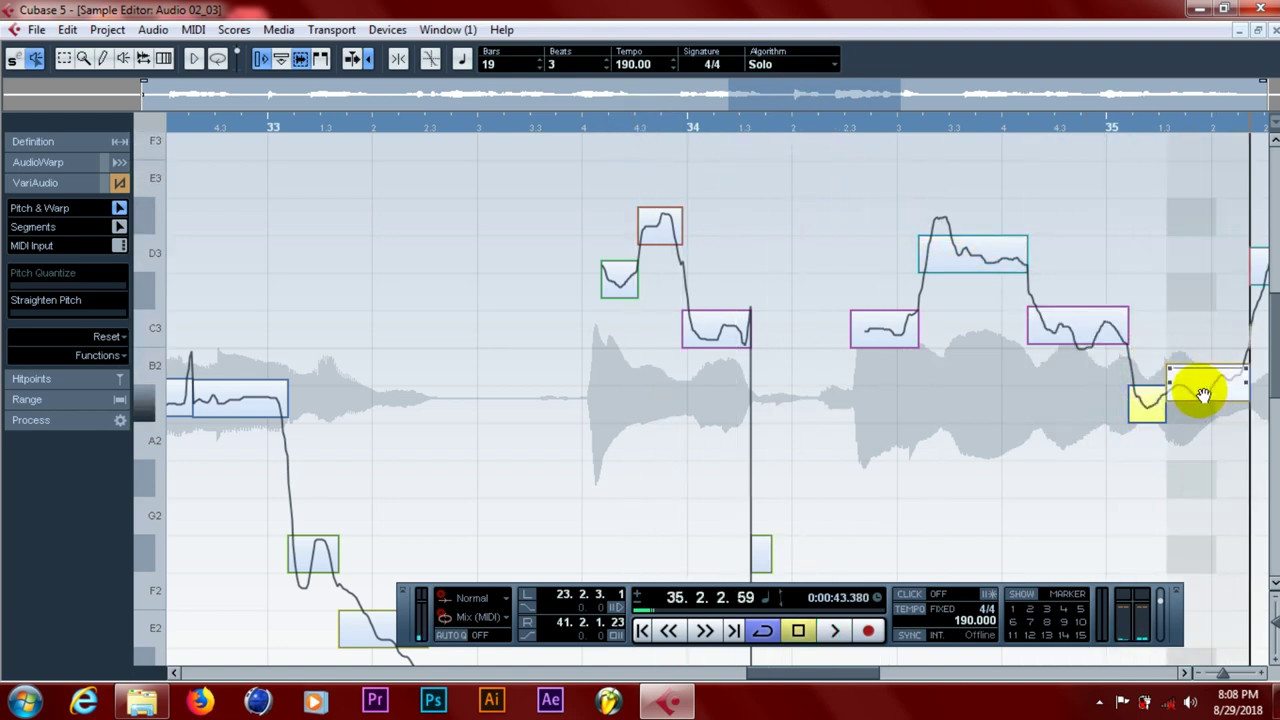
pyautogui.click(1183, 400)
pyautogui.click(797, 137)
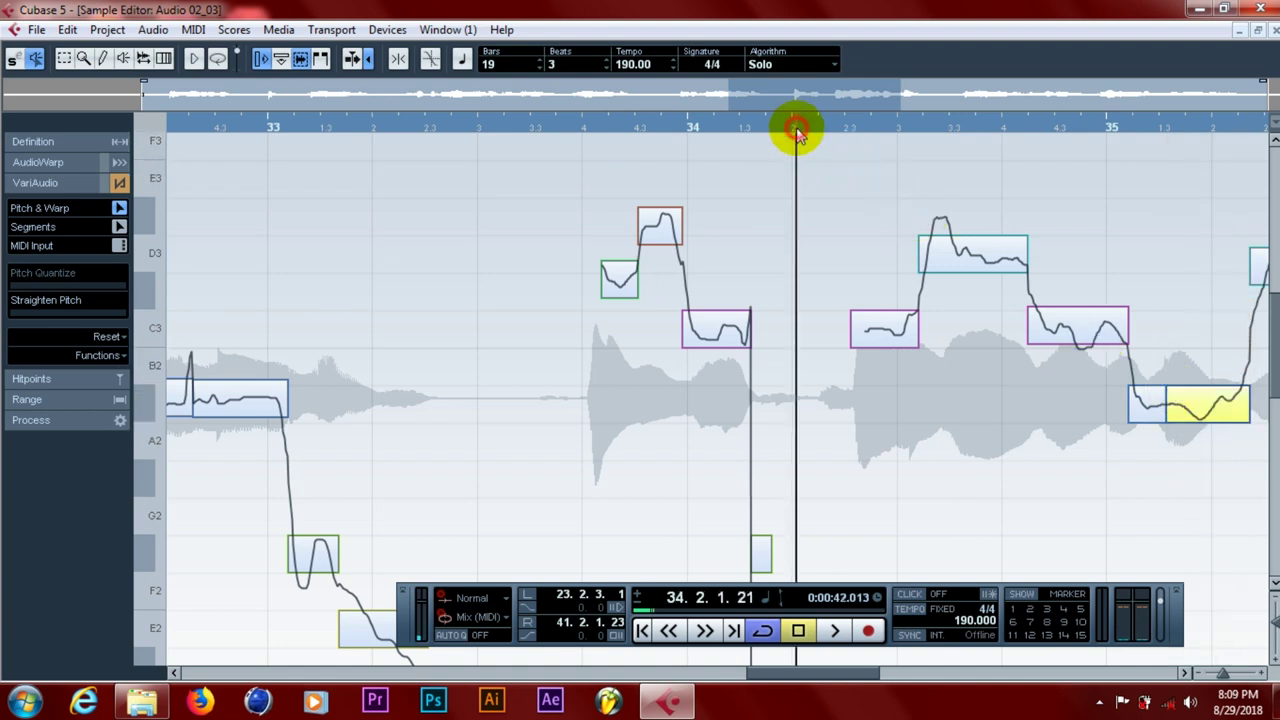
pyautogui.press('space')
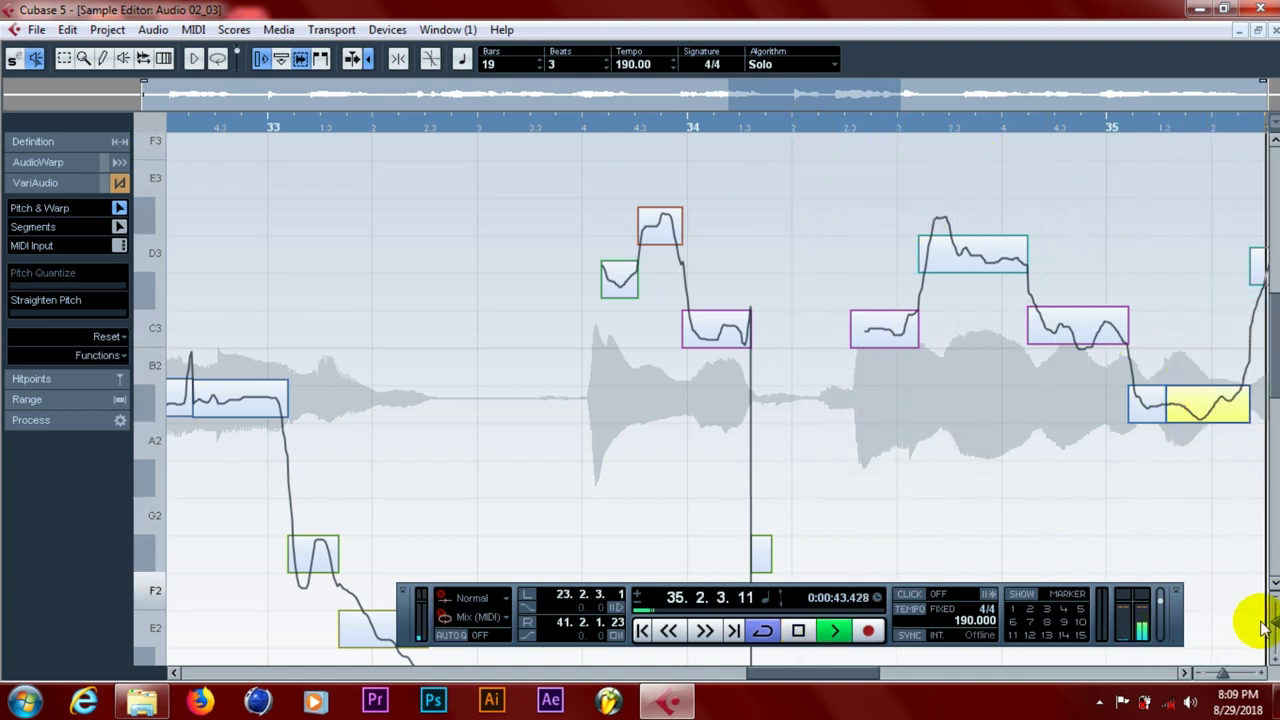
pyautogui.press('space')
# - Shift the segment near 35.2.3 to D3 and replay the passage around bar 35
pyautogui.click(1183, 672)
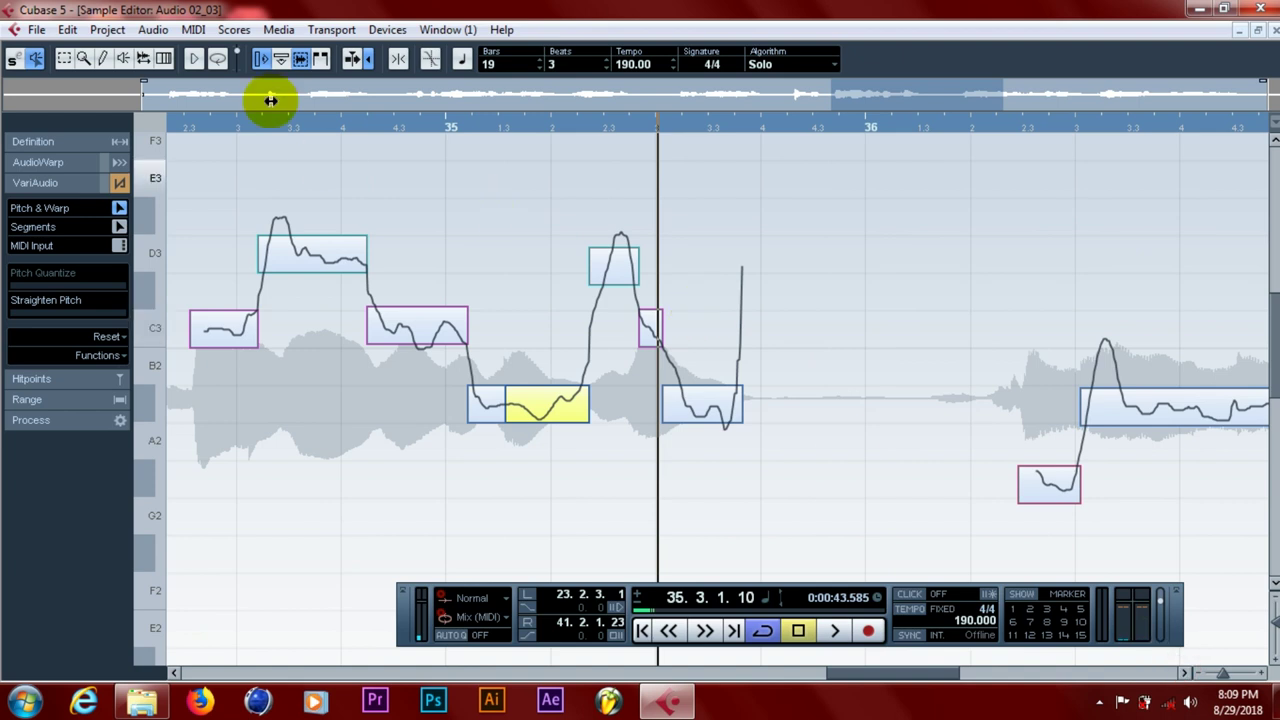
pyautogui.click(316, 126)
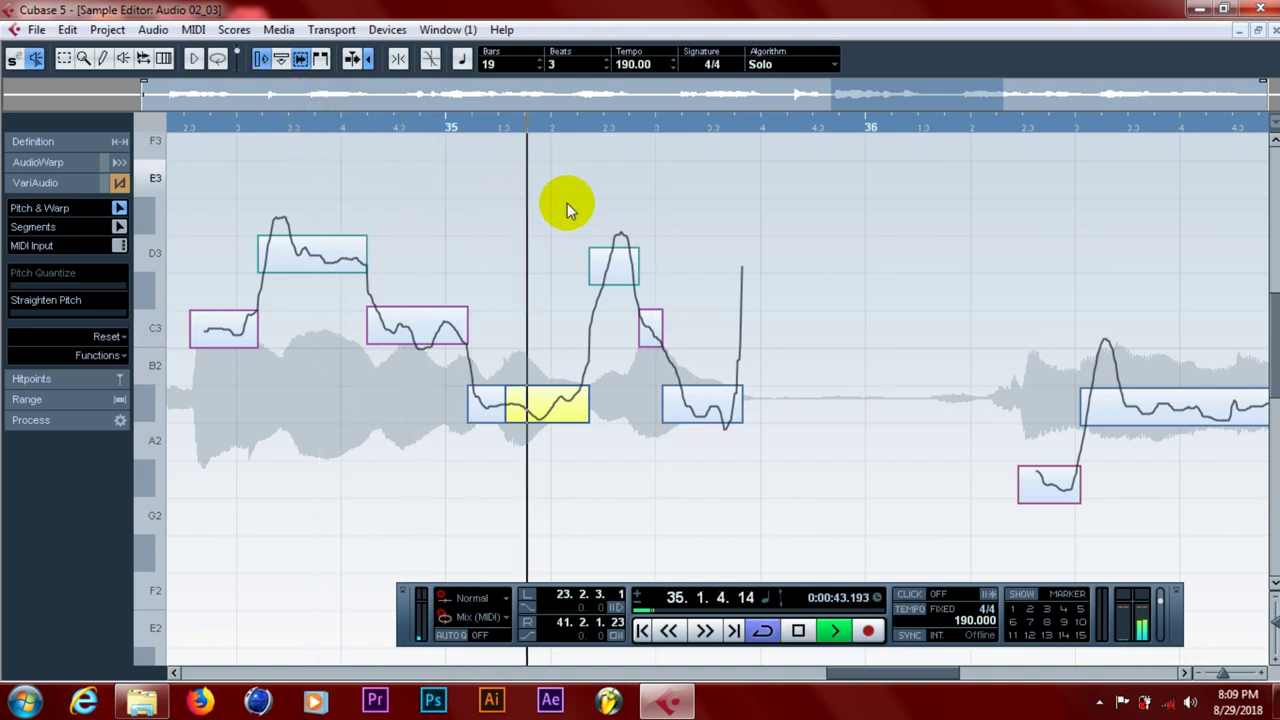
pyautogui.click(619, 263)
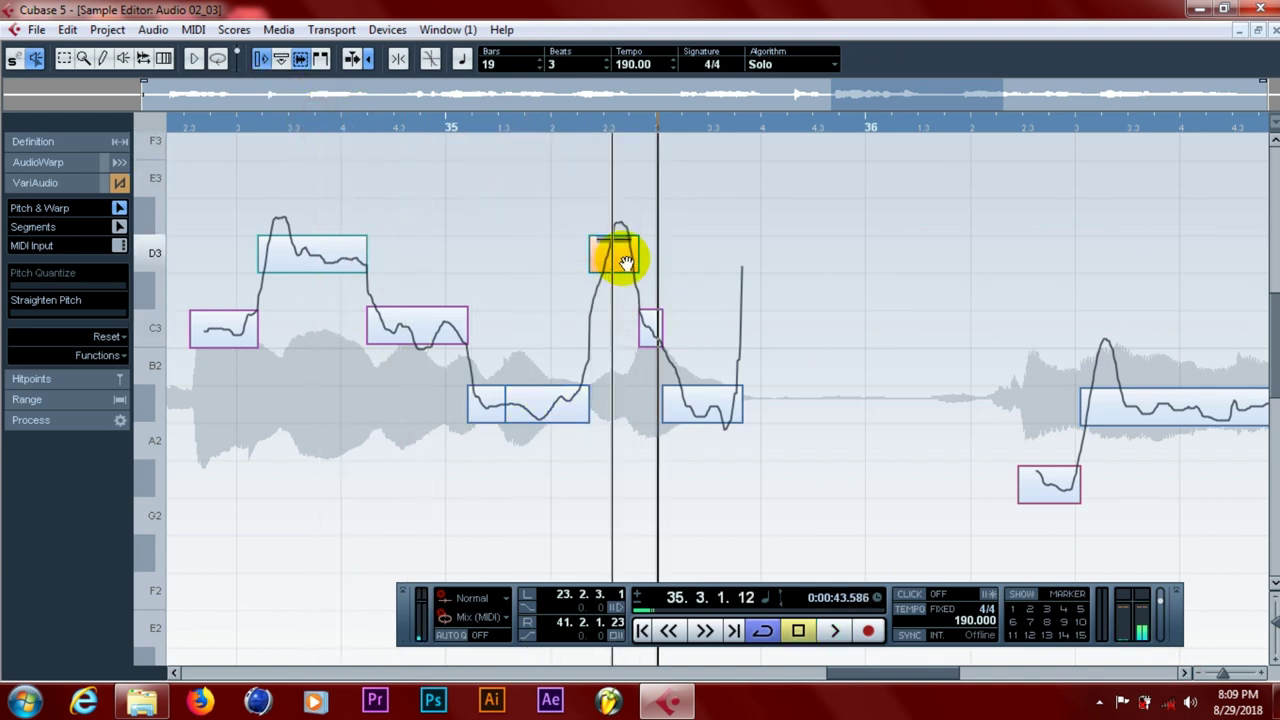
pyautogui.click(425, 127)
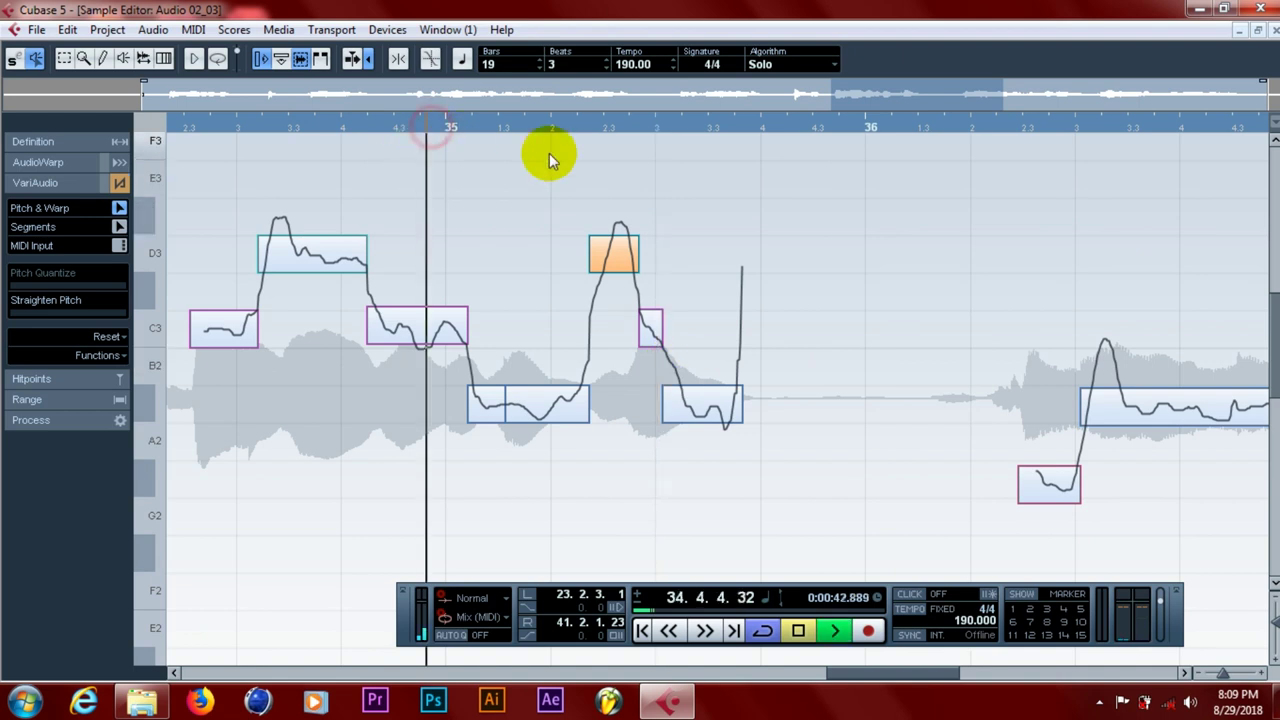
pyautogui.press('space')
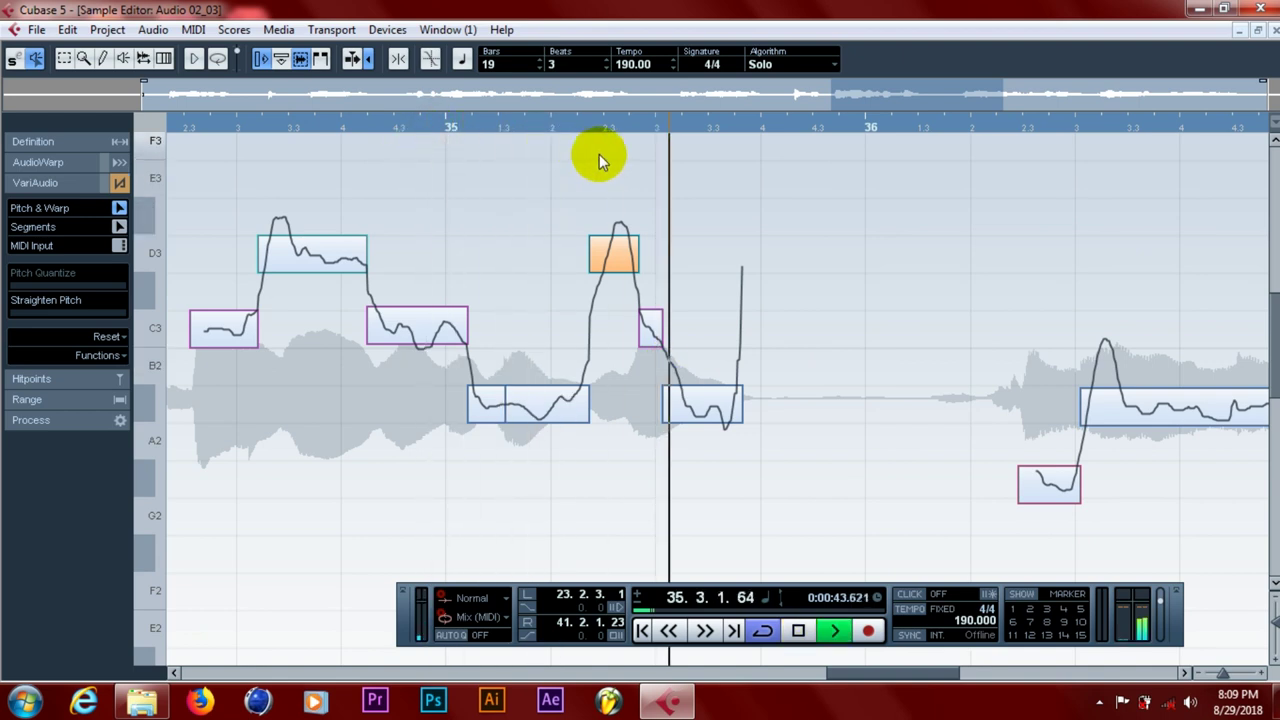
pyautogui.click(484, 123)
pyautogui.click(697, 405)
pyautogui.press('space')
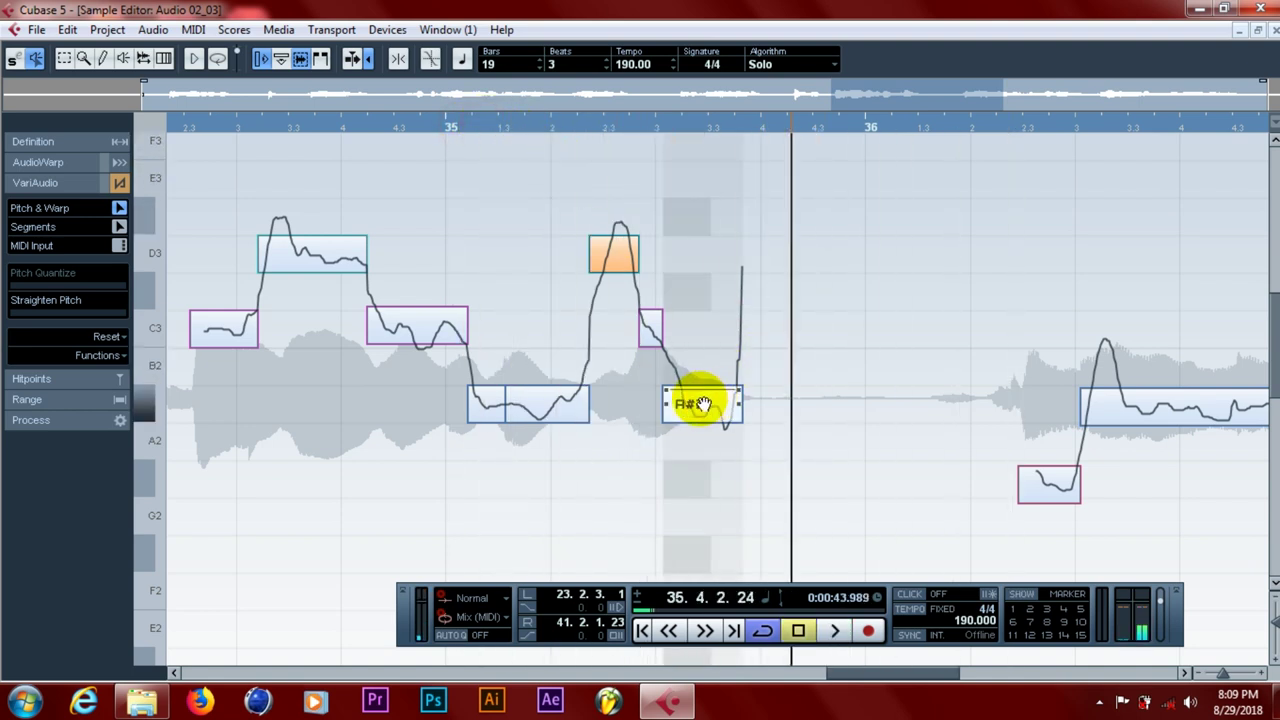
# - Audition the segment just after 35.3 at G#2 and A2, replaying from bar 35, and return it to A#2
pyautogui.moveTo(704, 452); pyautogui.dragTo(704, 468)
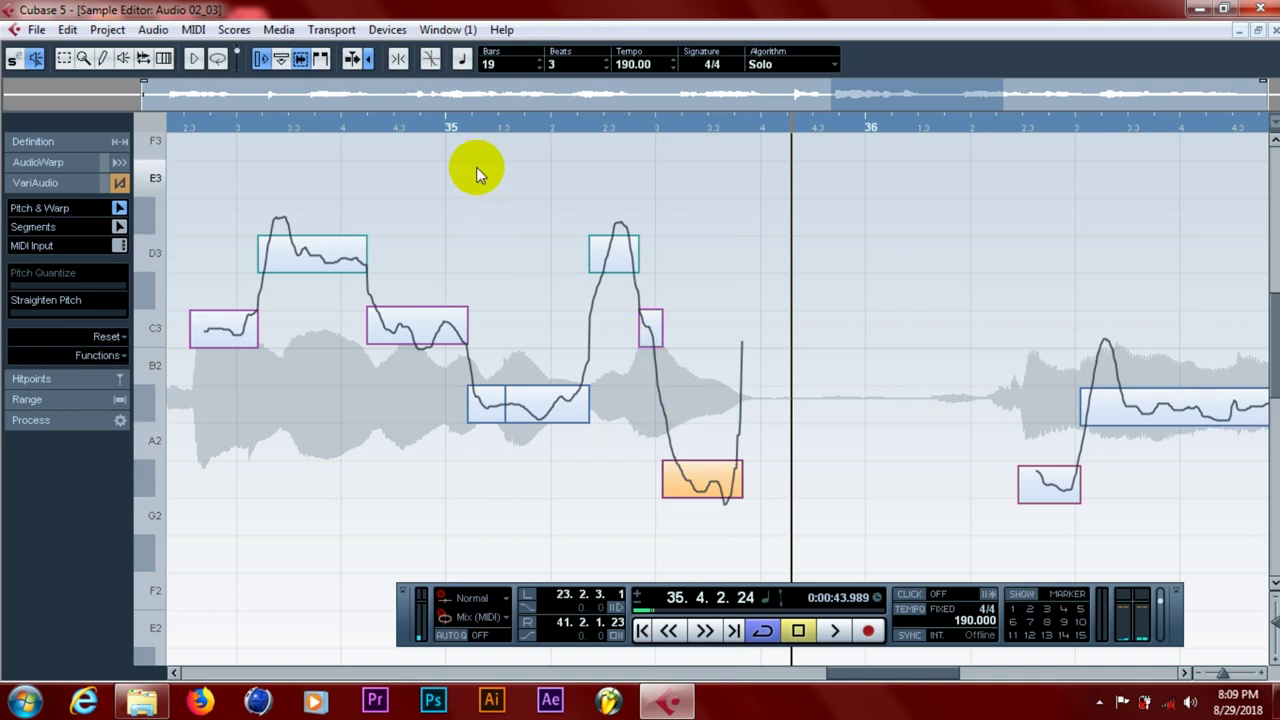
pyautogui.click(471, 121)
pyautogui.press('space')
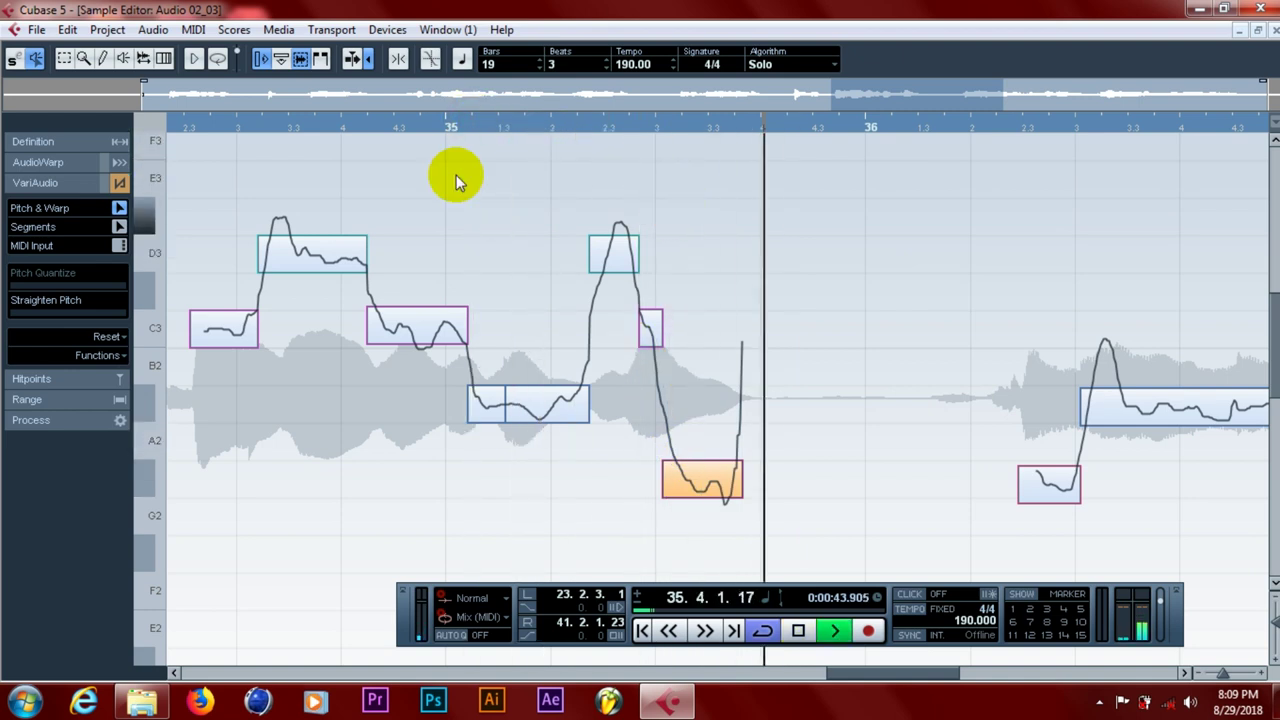
pyautogui.click(443, 125)
pyautogui.press('space')
pyautogui.moveTo(697, 482); pyautogui.dragTo(694, 447)
pyautogui.press('space')
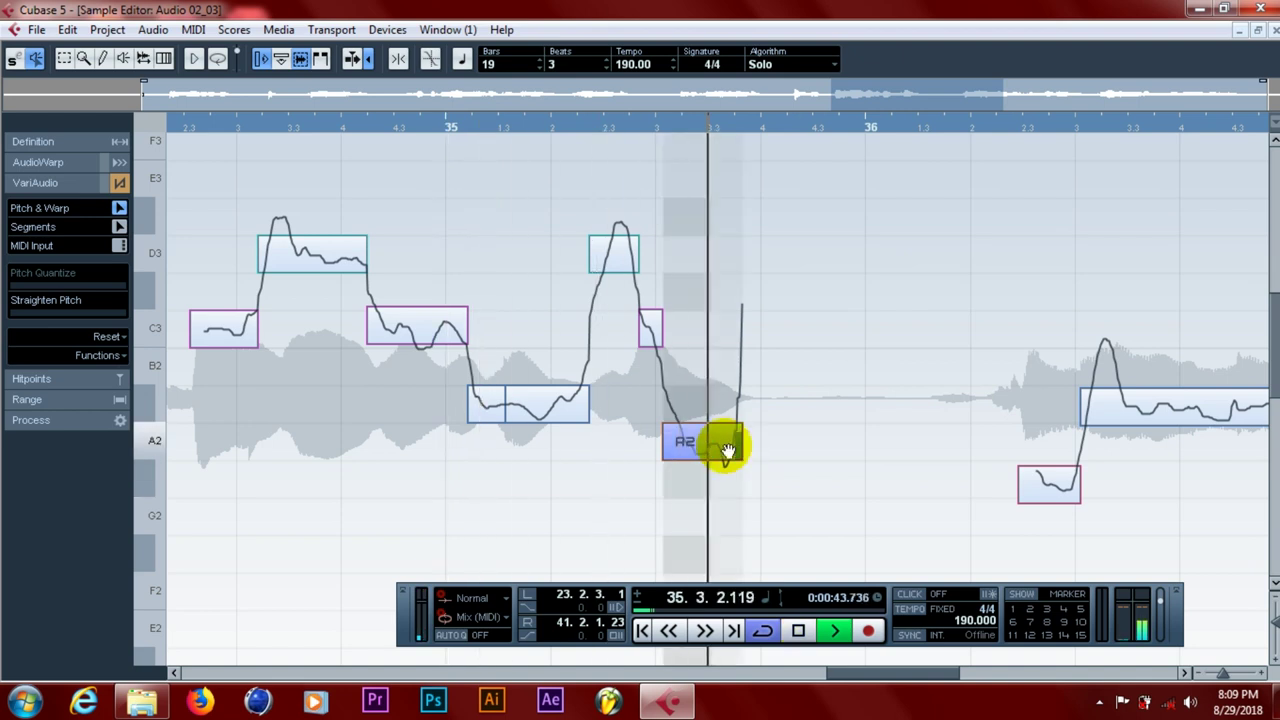
pyautogui.click(449, 123)
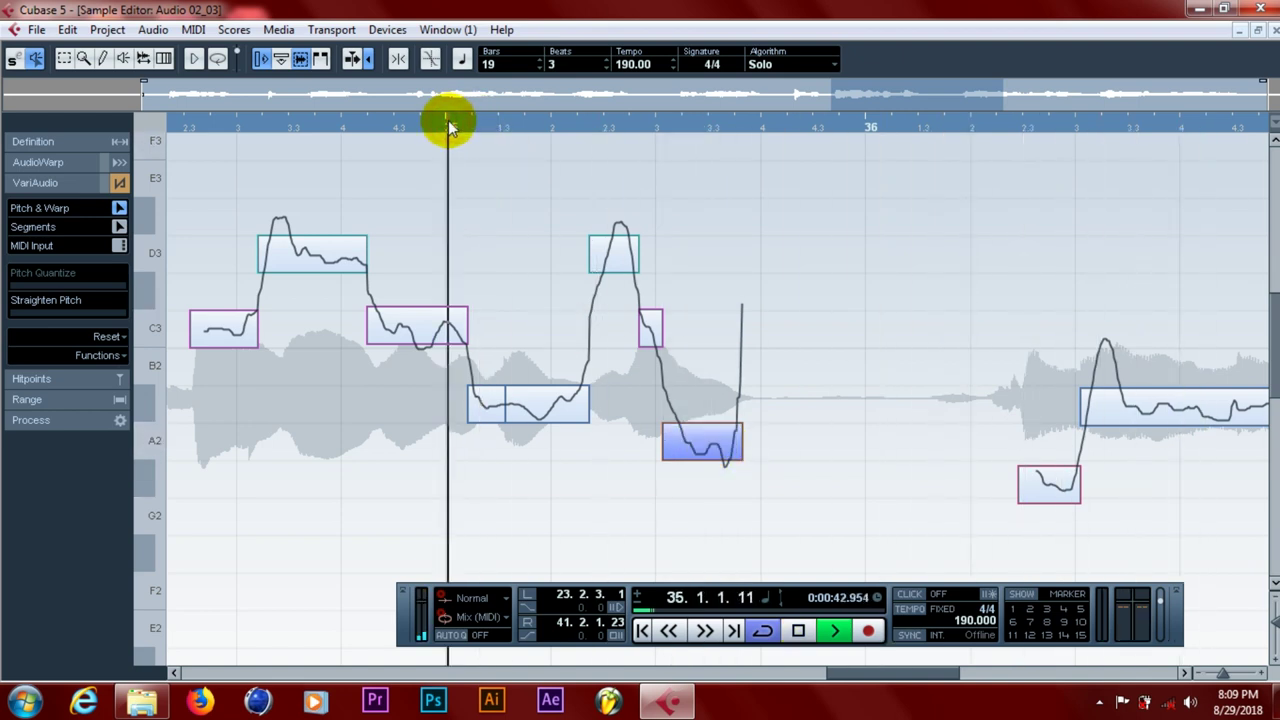
pyautogui.click(449, 123)
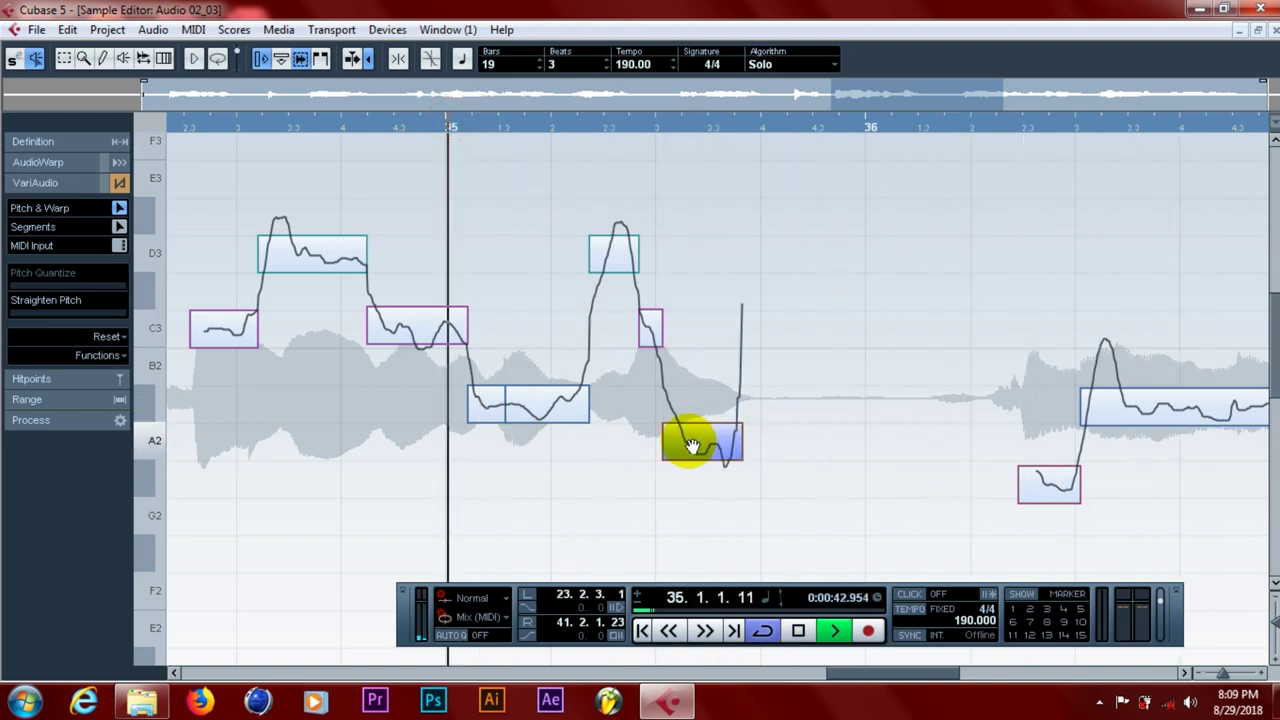
pyautogui.moveTo(686, 429); pyautogui.dragTo(689, 392)
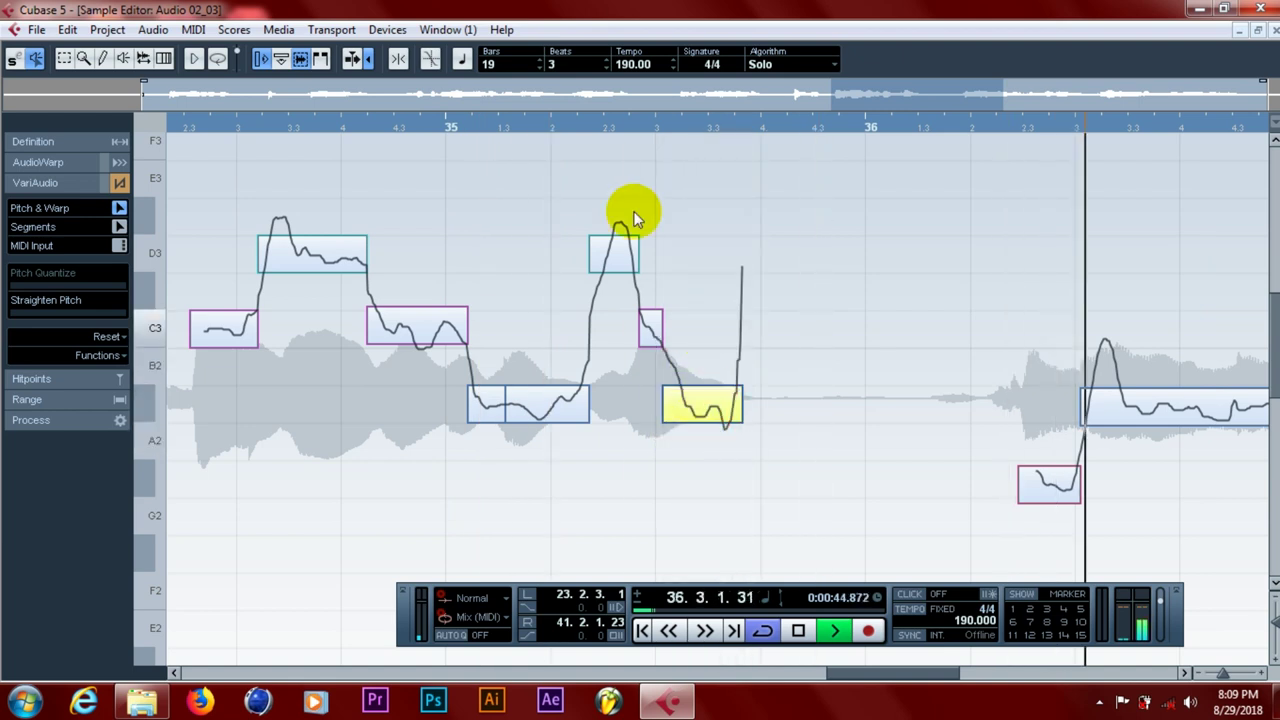
pyautogui.click(456, 123)
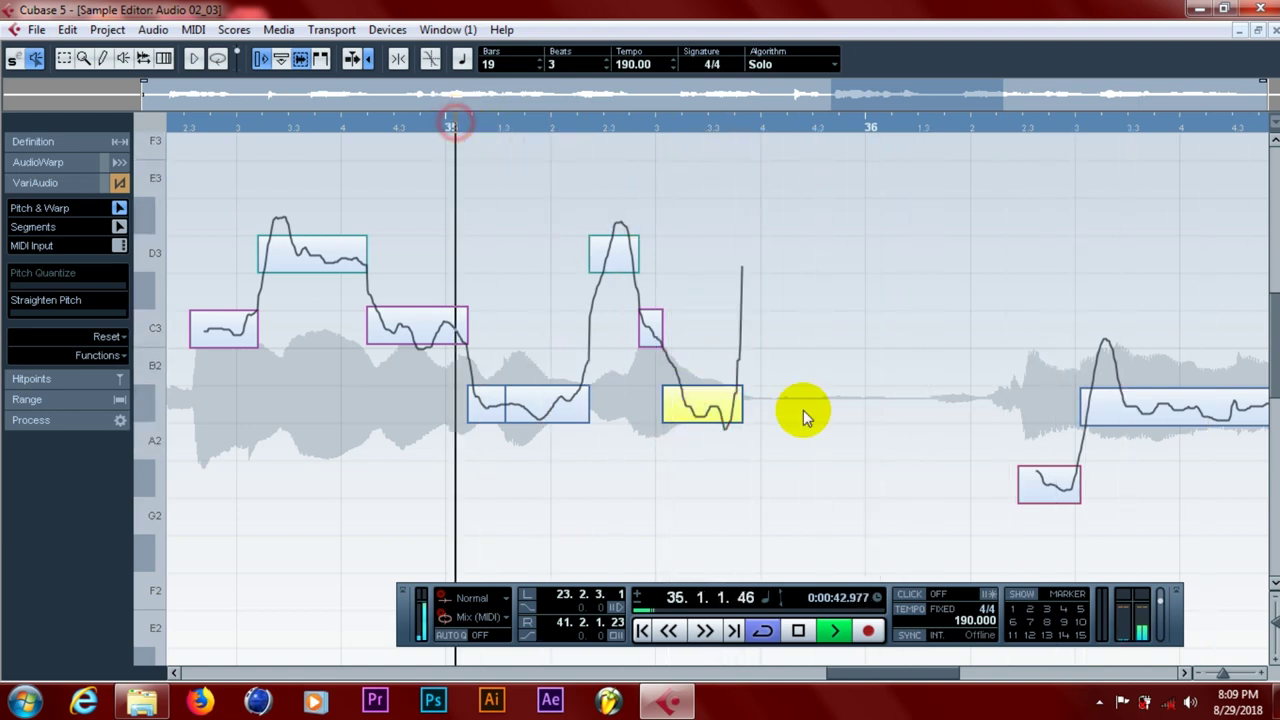
# - Play back the remaining vocal phrases from about 36.2 and from bar 37 to check the pitch of the segments there
pyautogui.click(1183, 672)
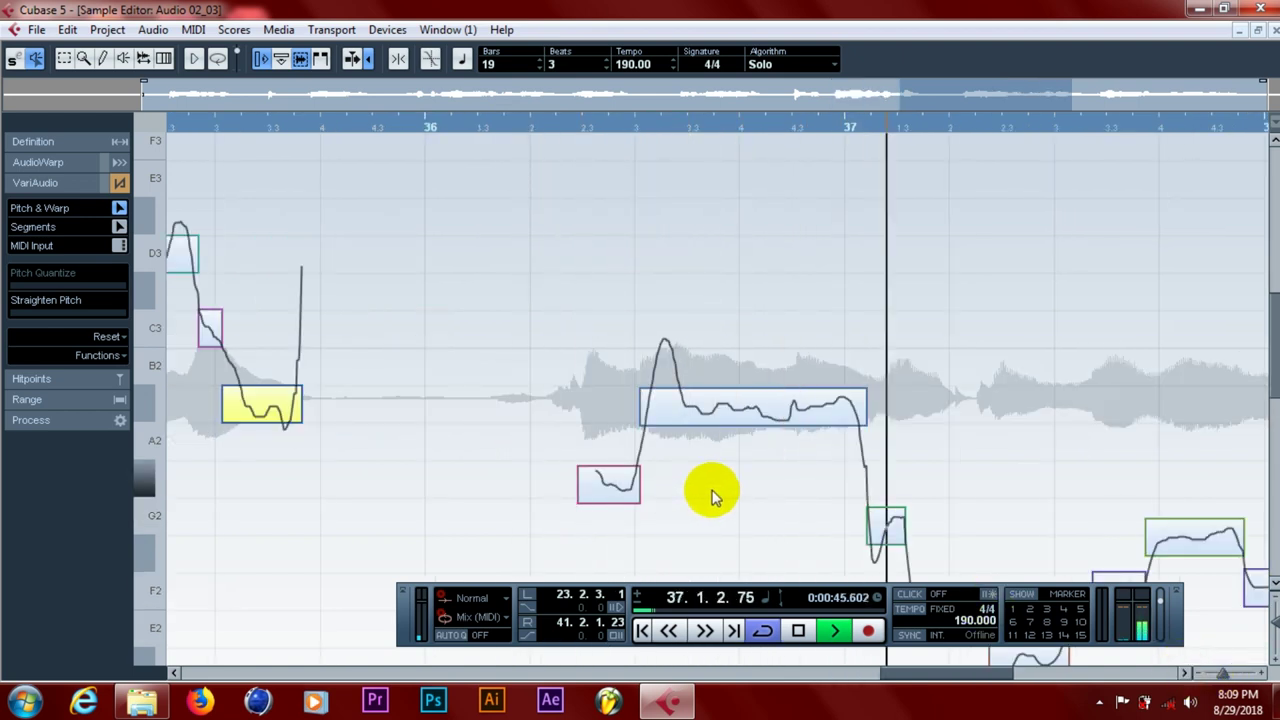
pyautogui.press('space')
pyautogui.click(566, 127)
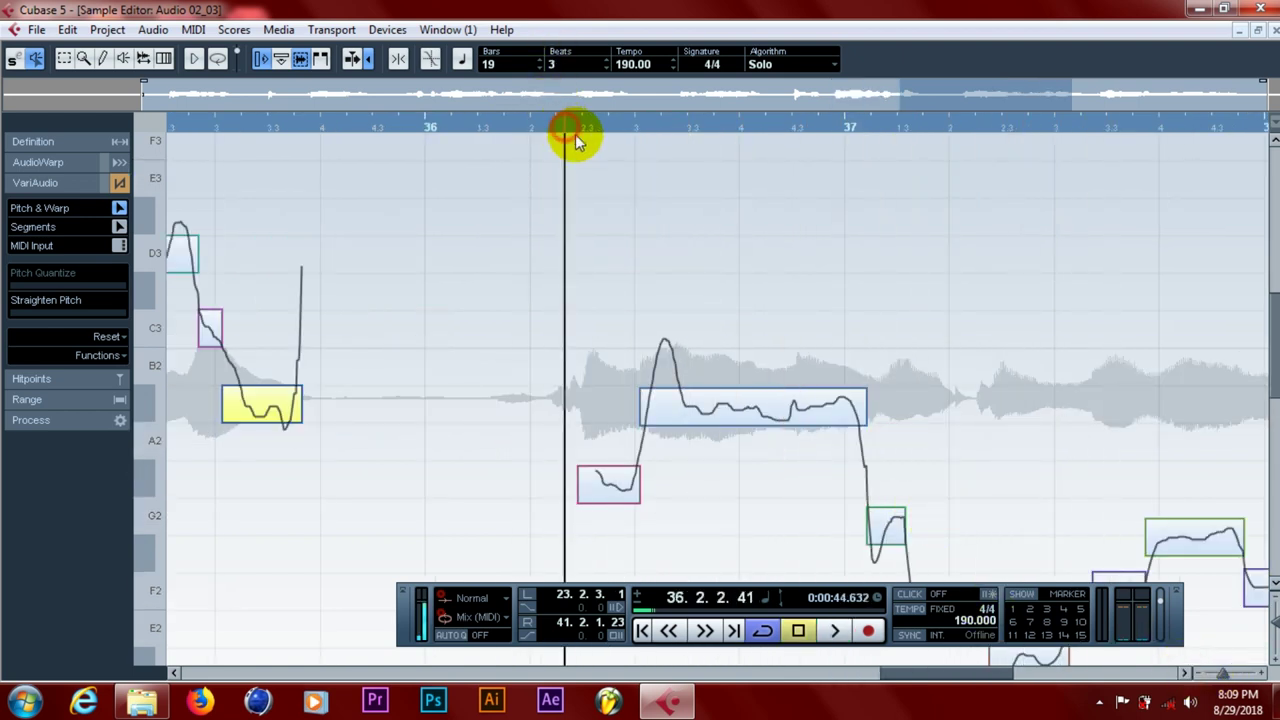
pyautogui.press('space')
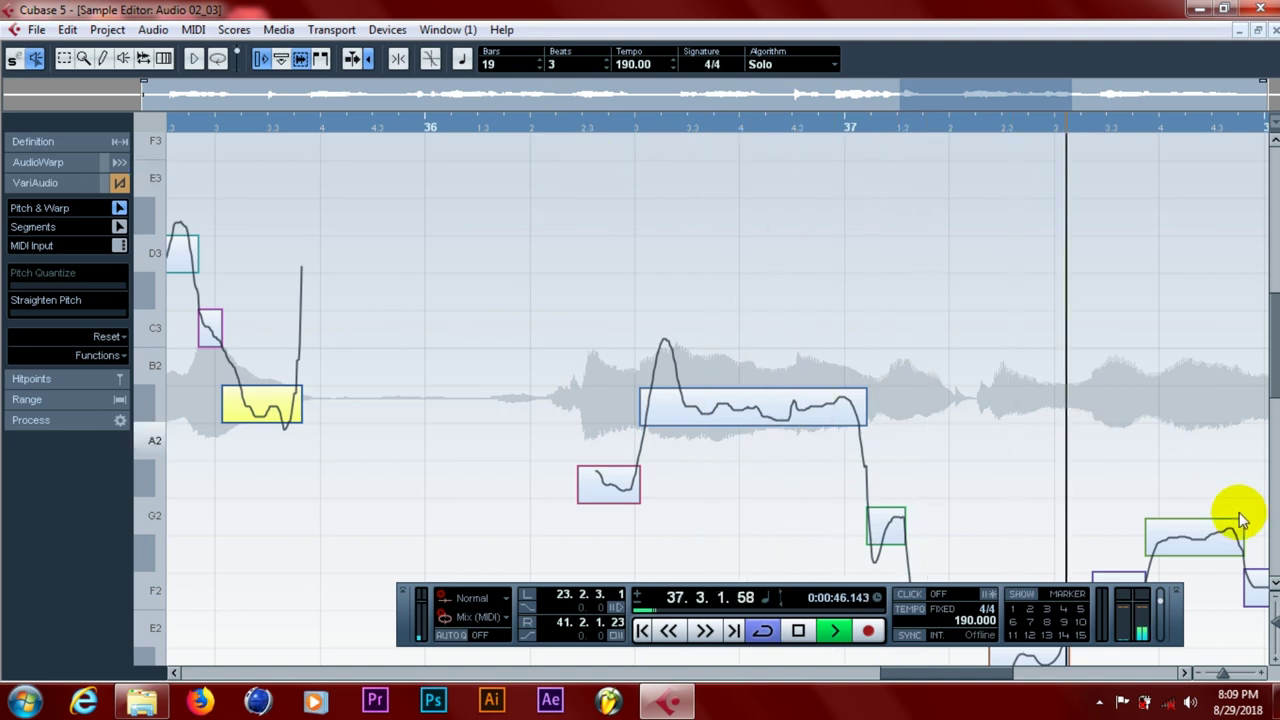
pyautogui.click(1185, 673)
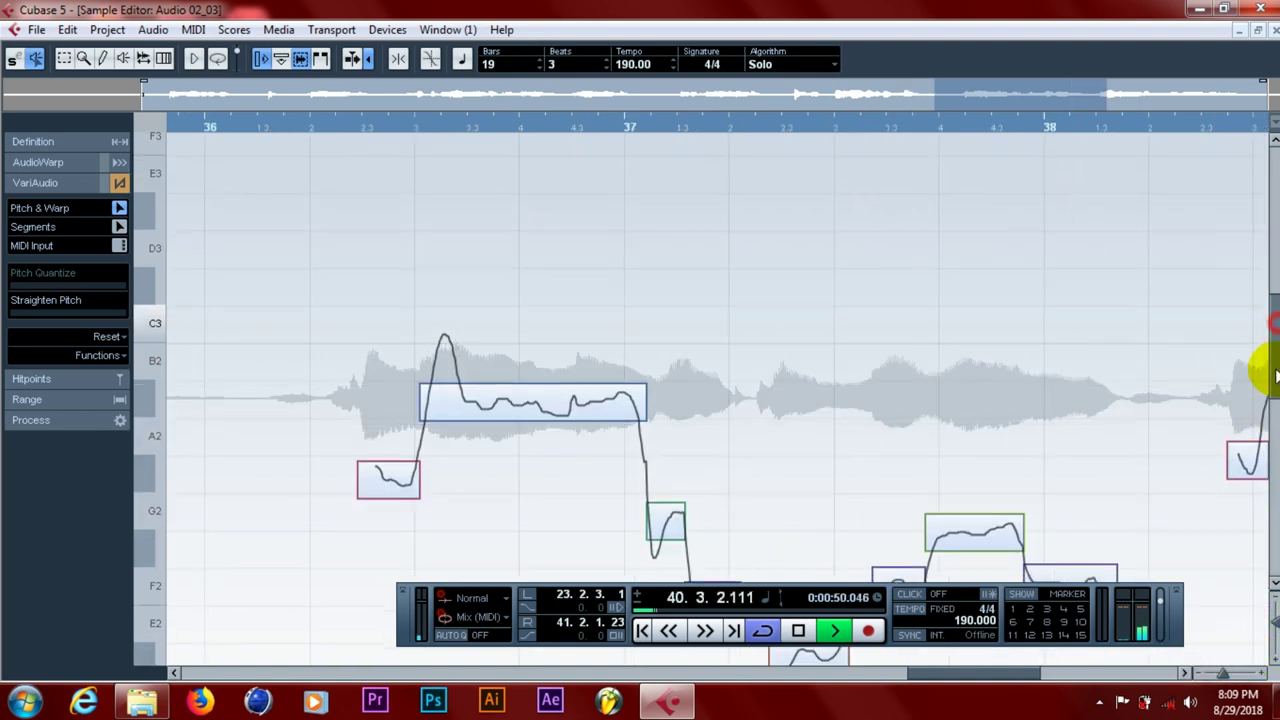
pyautogui.scroll(-3, 1273, 372)
pyautogui.press('space')
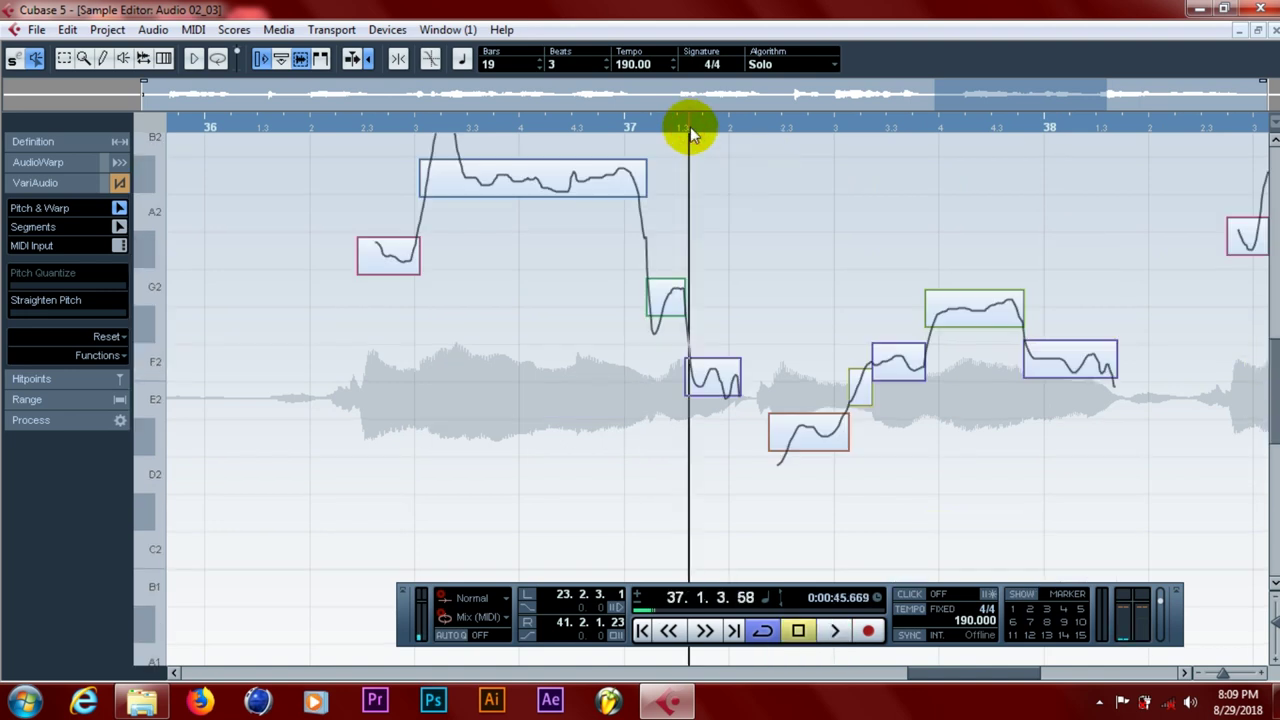
pyautogui.press('space')
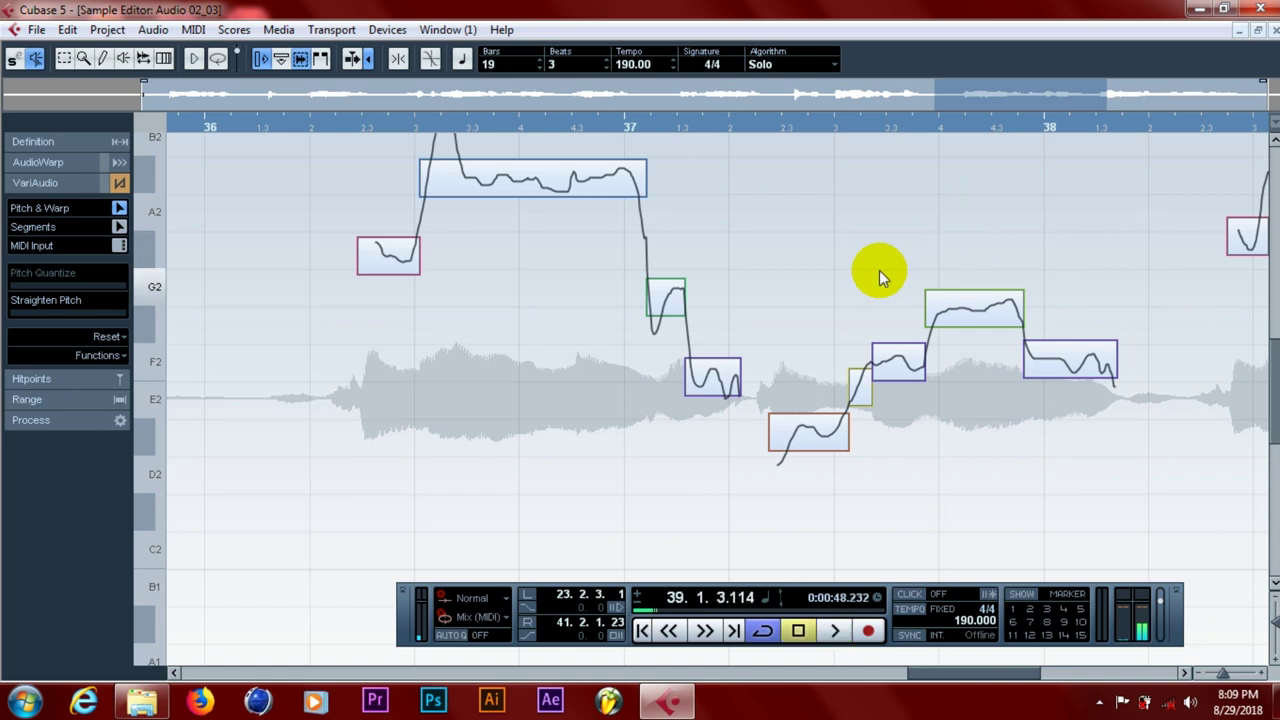
# - Save the project with the corrected vocal and close the Sample Editor
pyautogui.click(1258, 33)
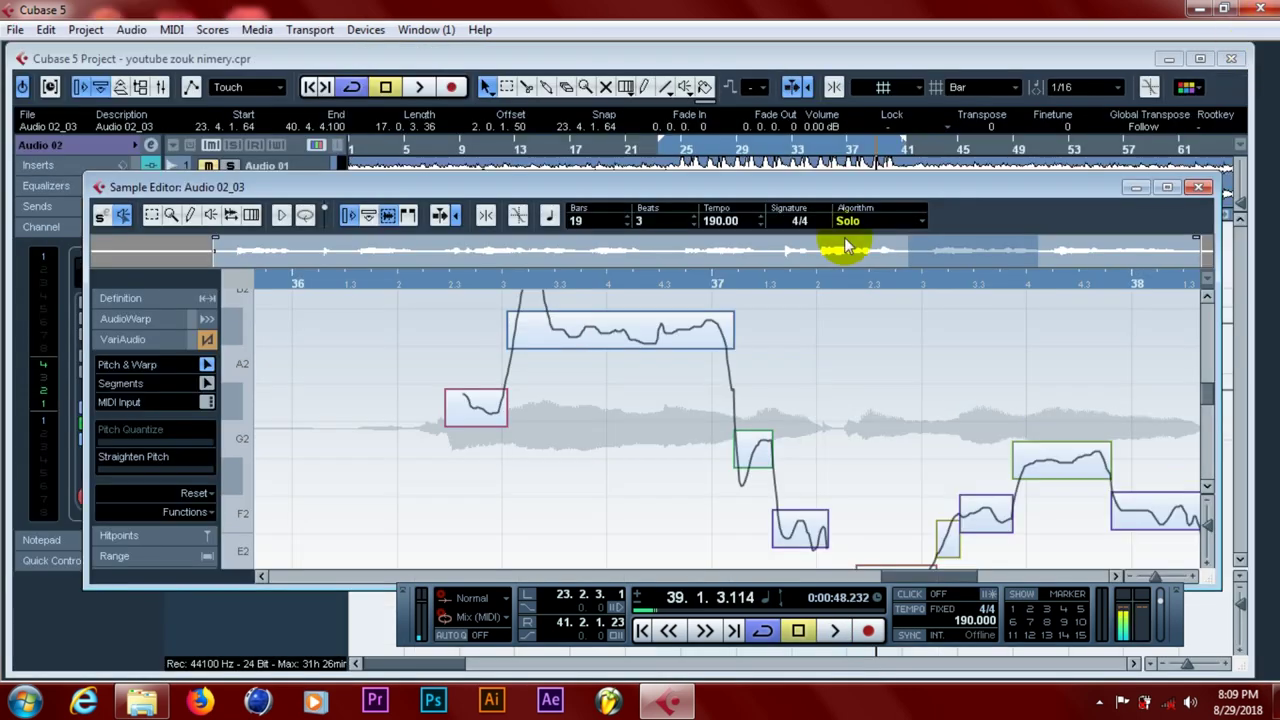
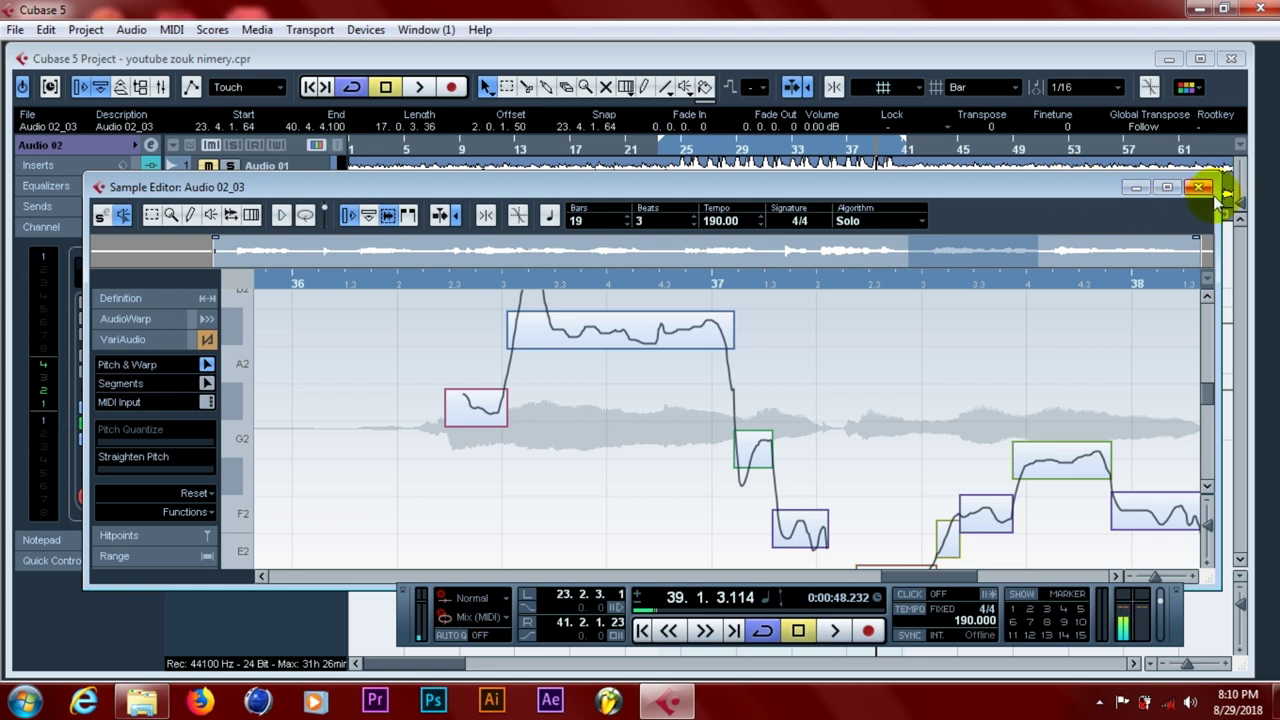
pyautogui.click(16, 30)
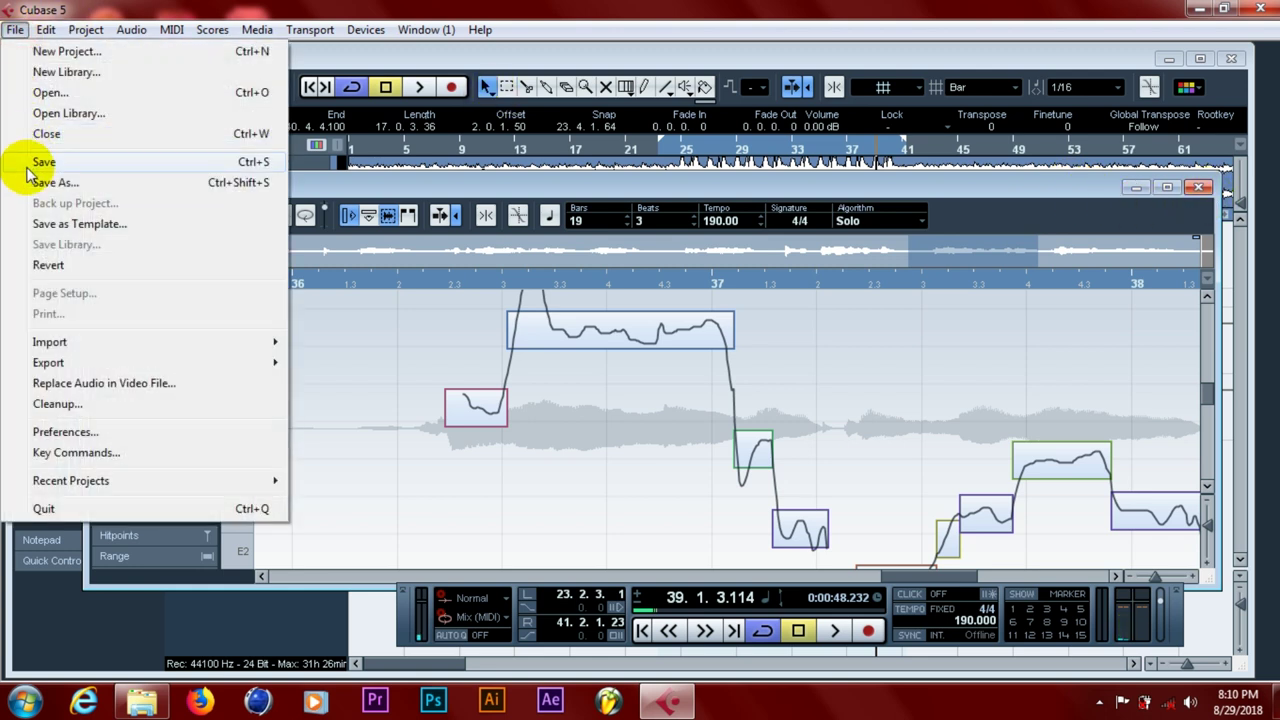
pyautogui.click(40, 162)
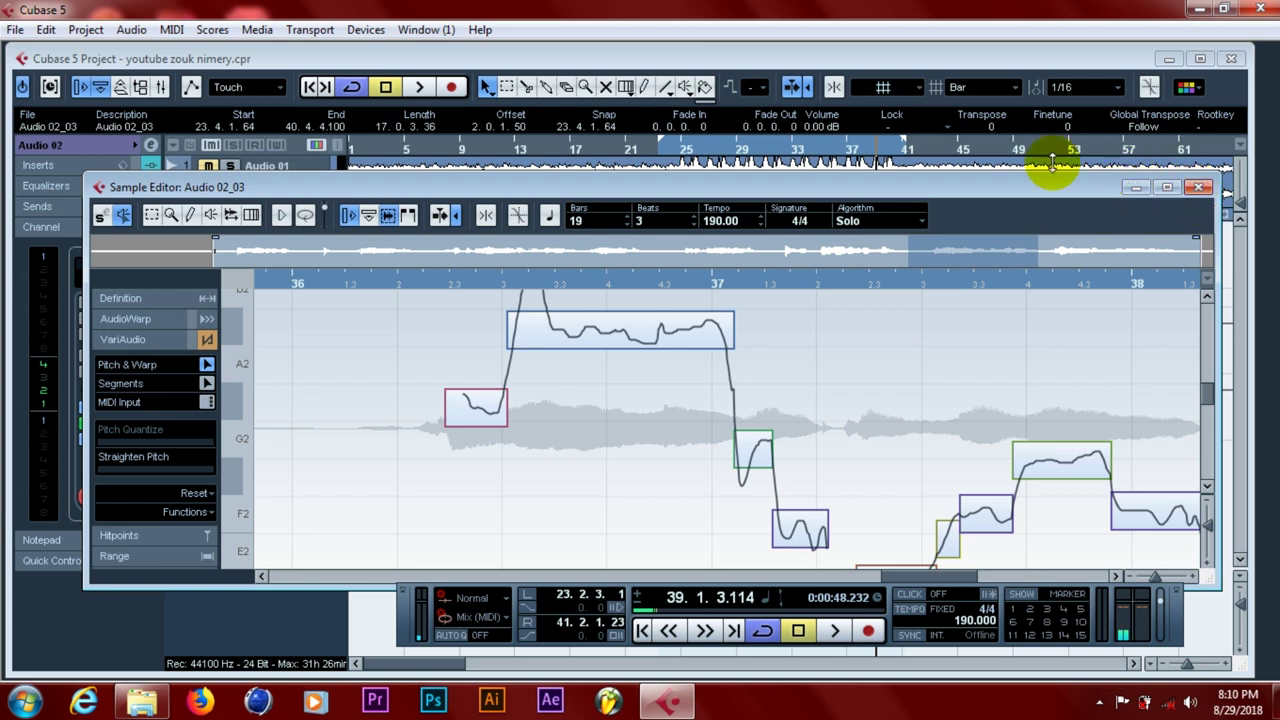
pyautogui.click(1199, 188)
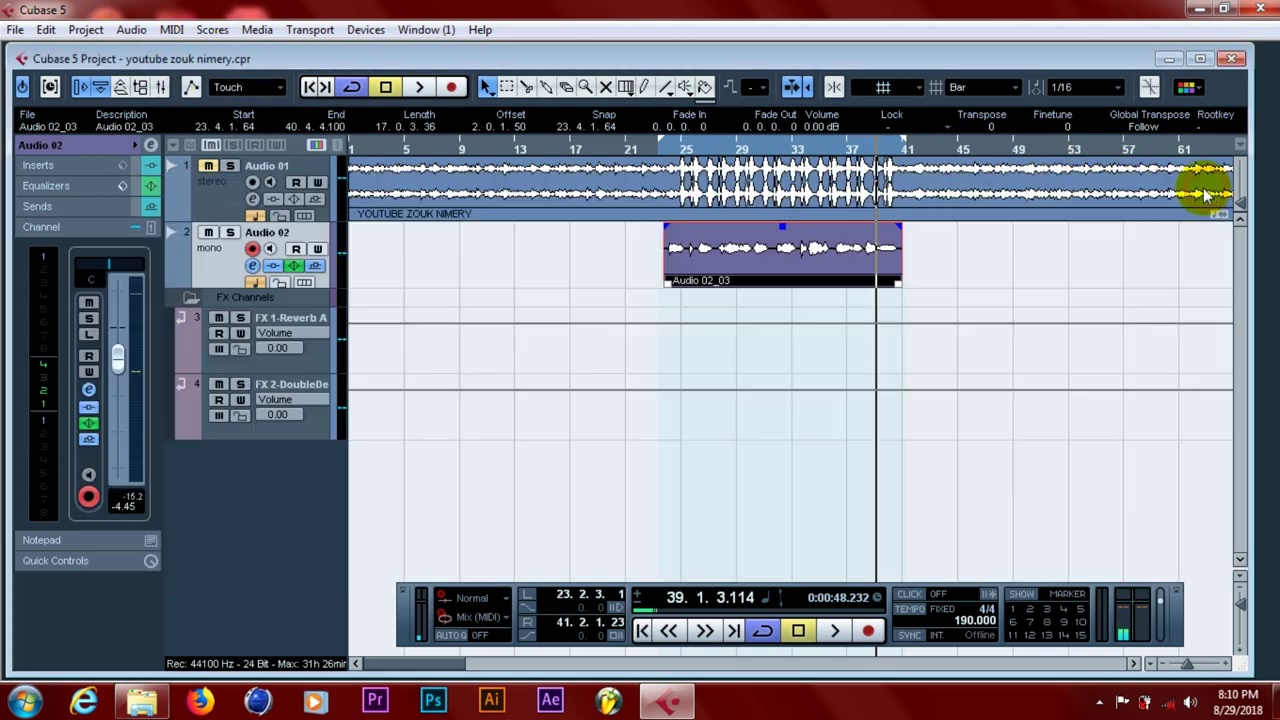
# - Place the playhead at about bar 24, save the project and play back the start of the vocal
pyautogui.click(672, 149)
pyautogui.click(14, 30)
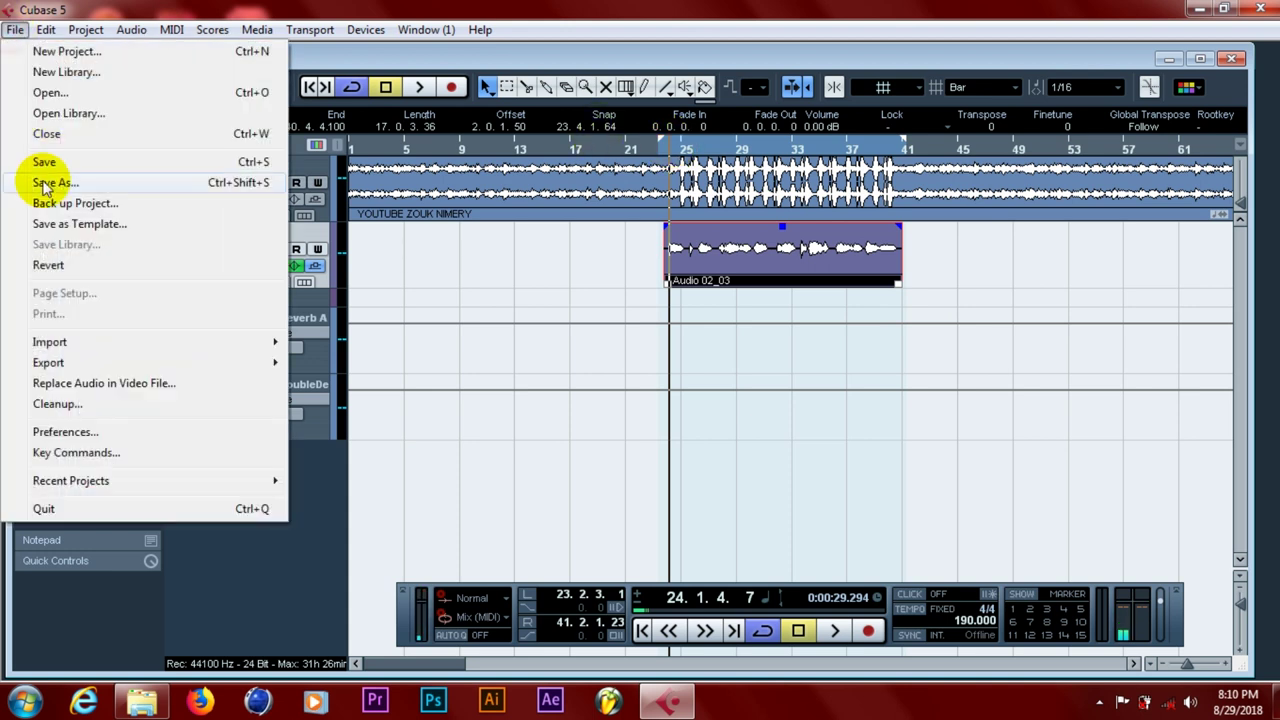
pyautogui.click(42, 163)
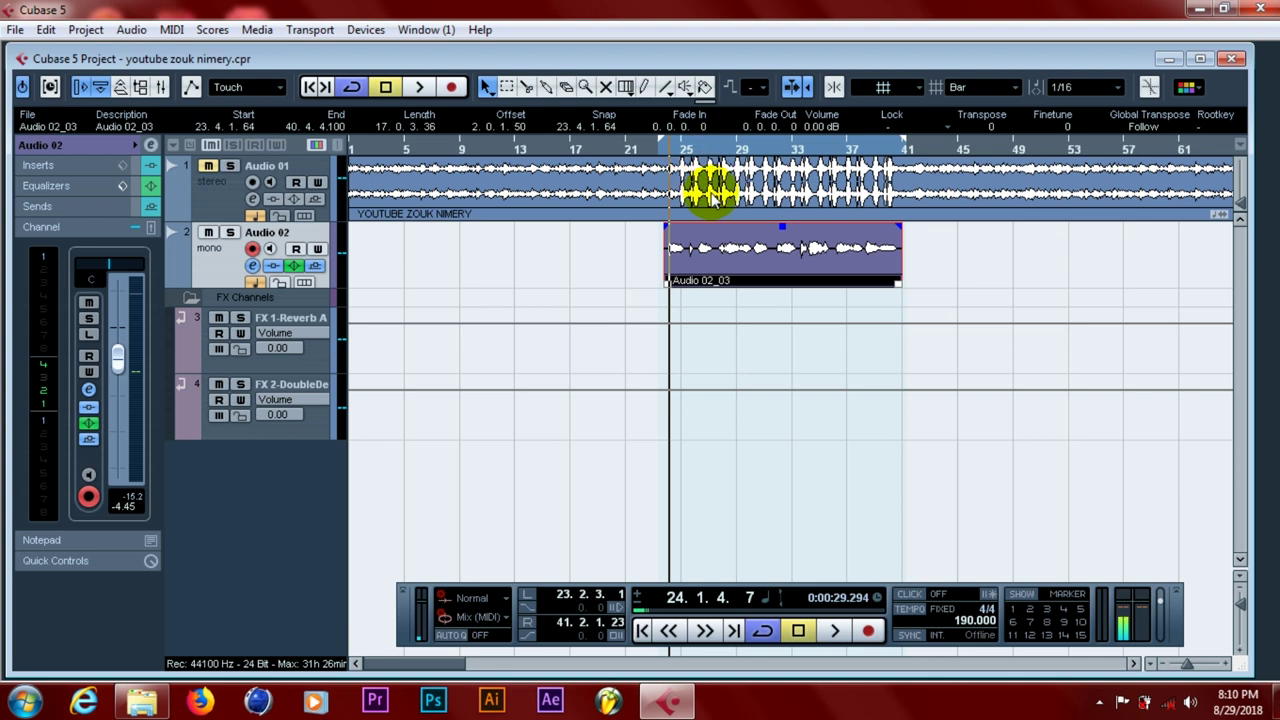
pyautogui.press('space')
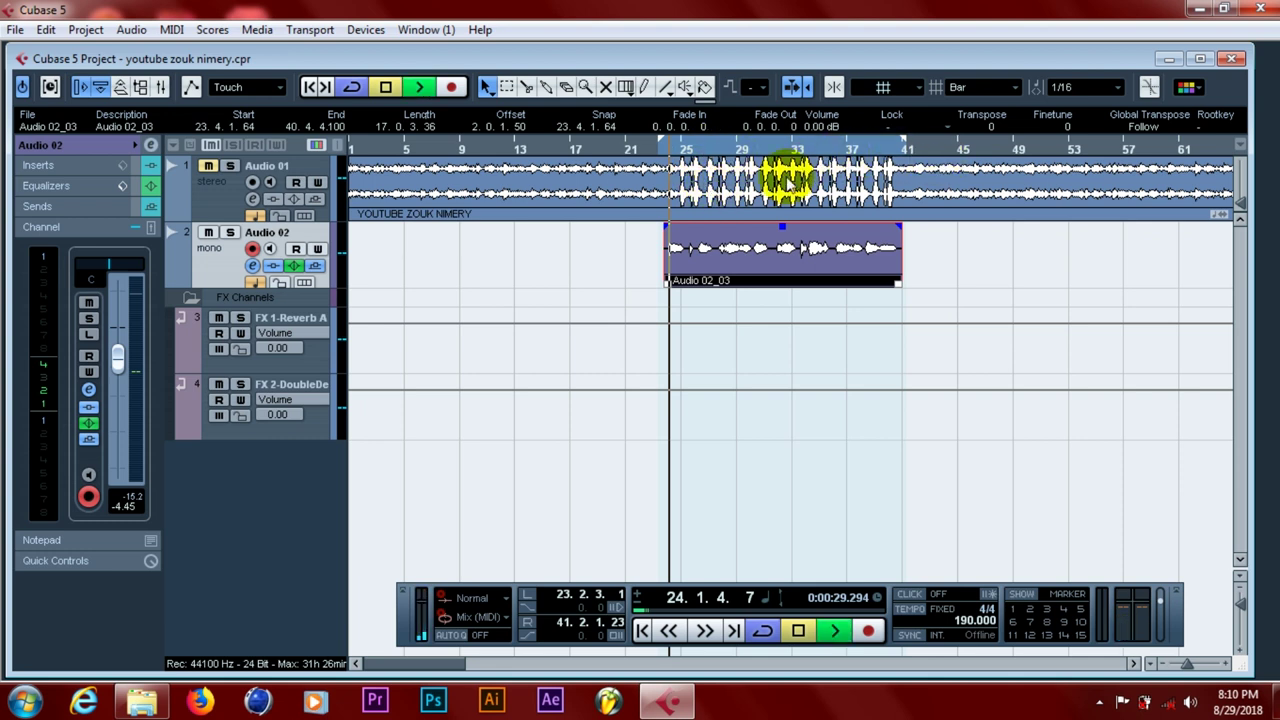
pyautogui.press('space')
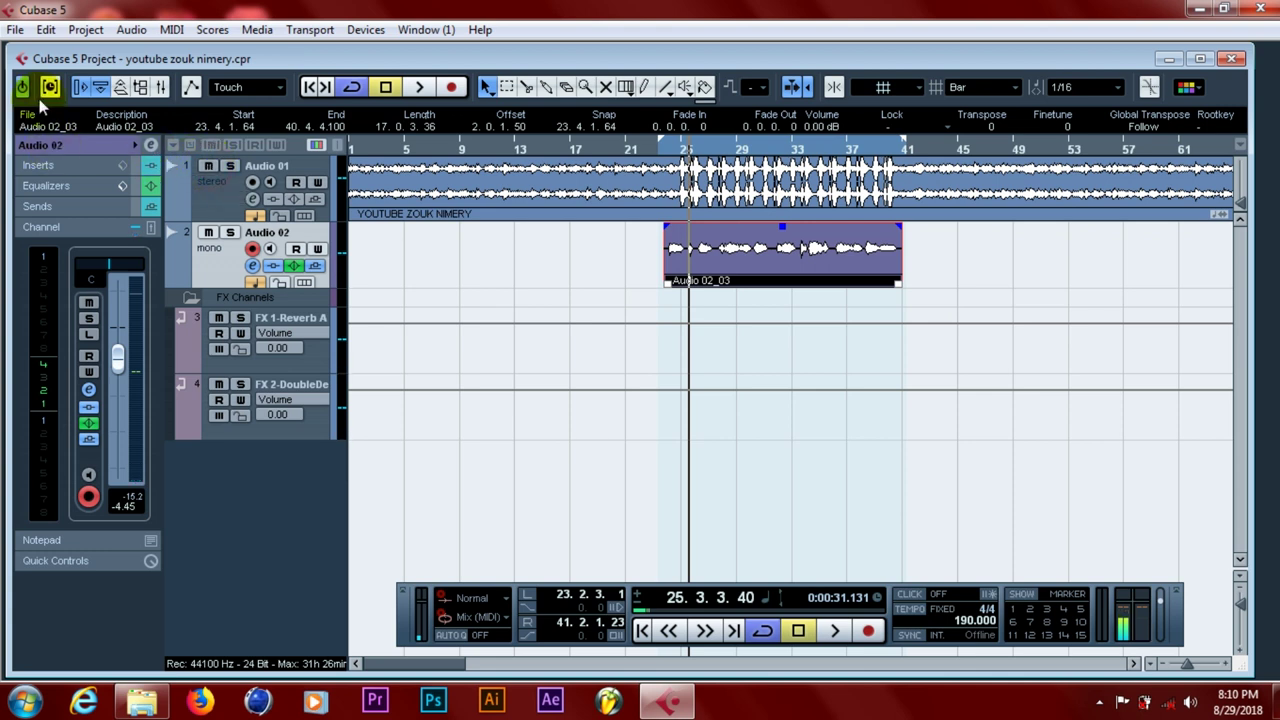
# - Save the project, move the playhead back to about 24.2 near the start of the vocal clip, and save again
pyautogui.click(15, 30)
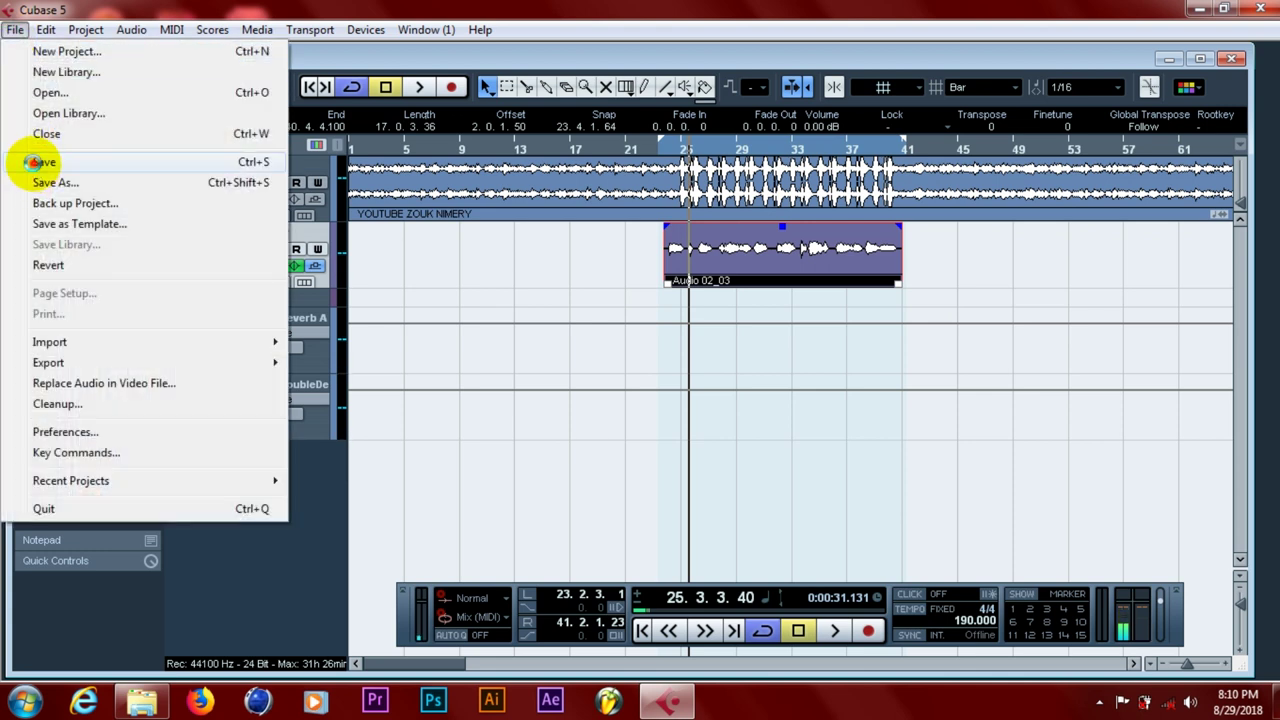
pyautogui.click(40, 162)
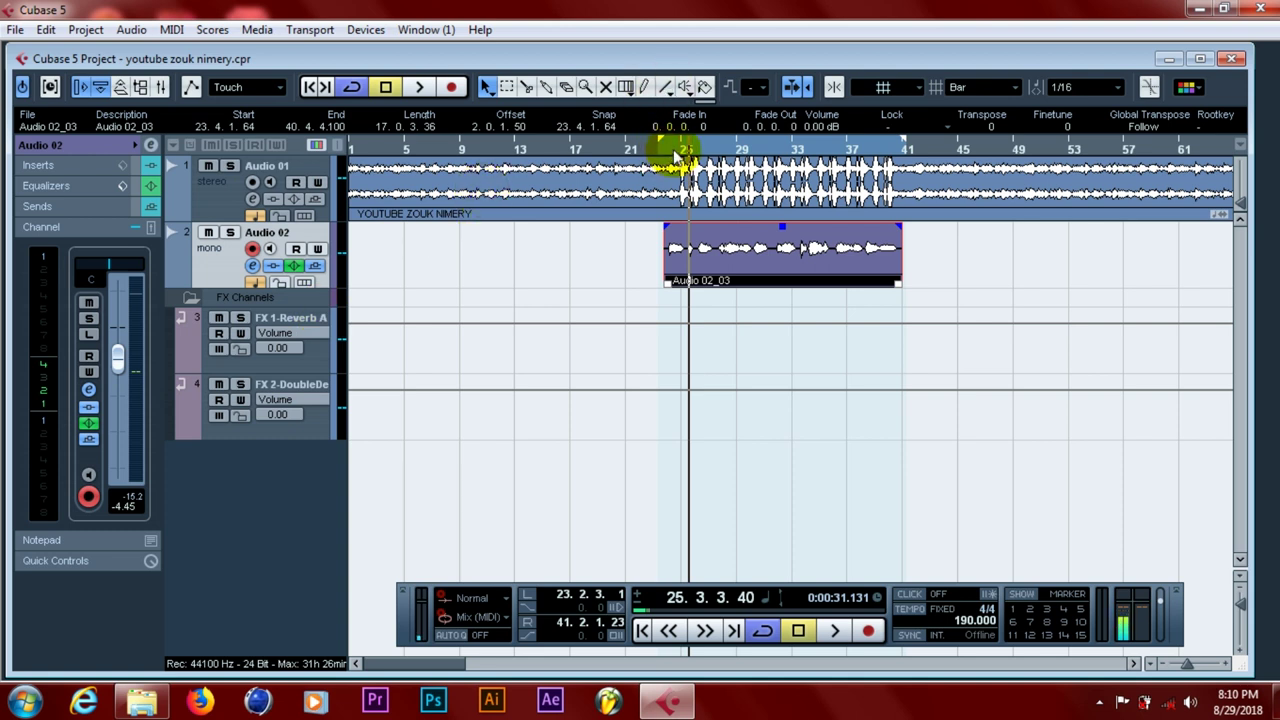
pyautogui.moveTo(677, 155); pyautogui.dragTo(667, 152)
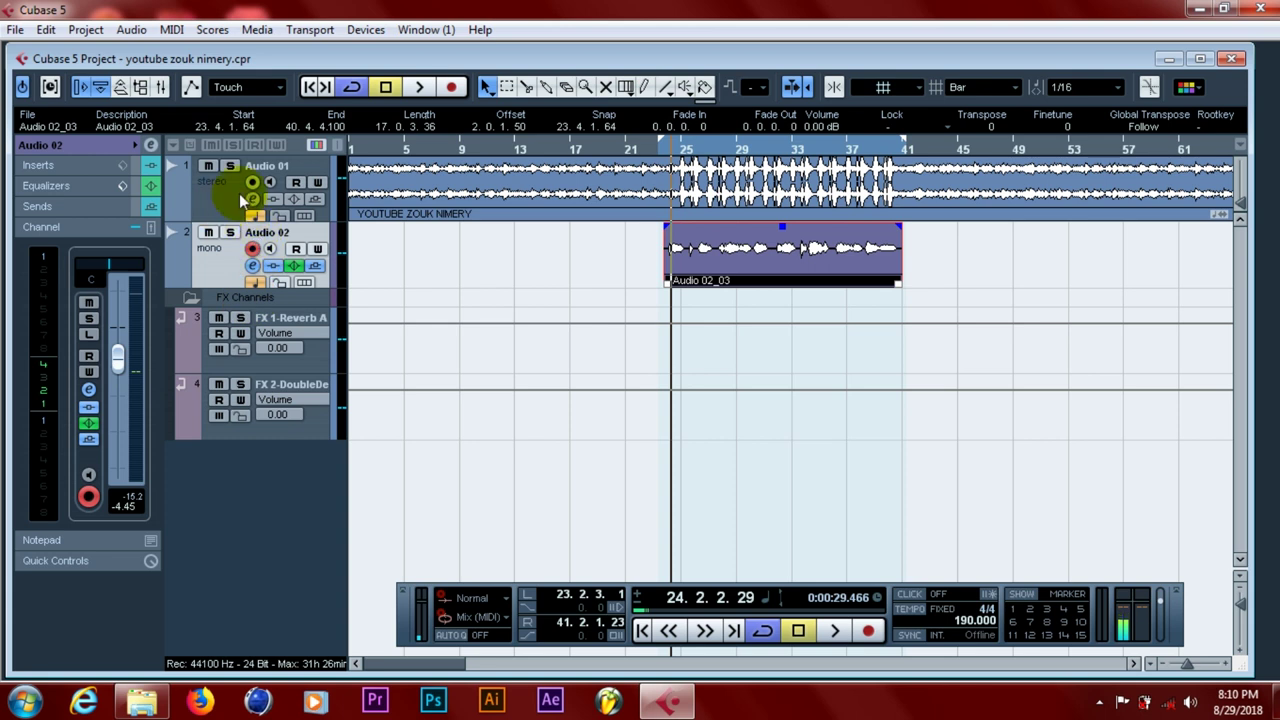
pyautogui.click(14, 30)
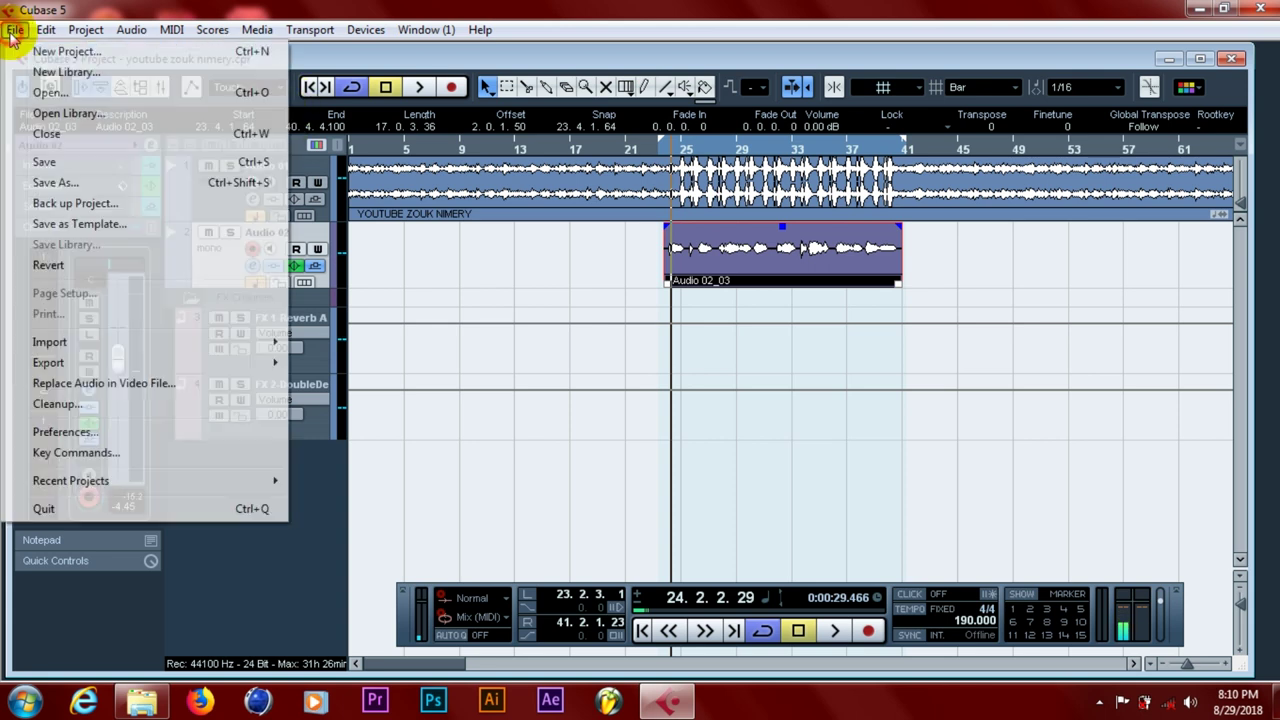
pyautogui.click(42, 163)
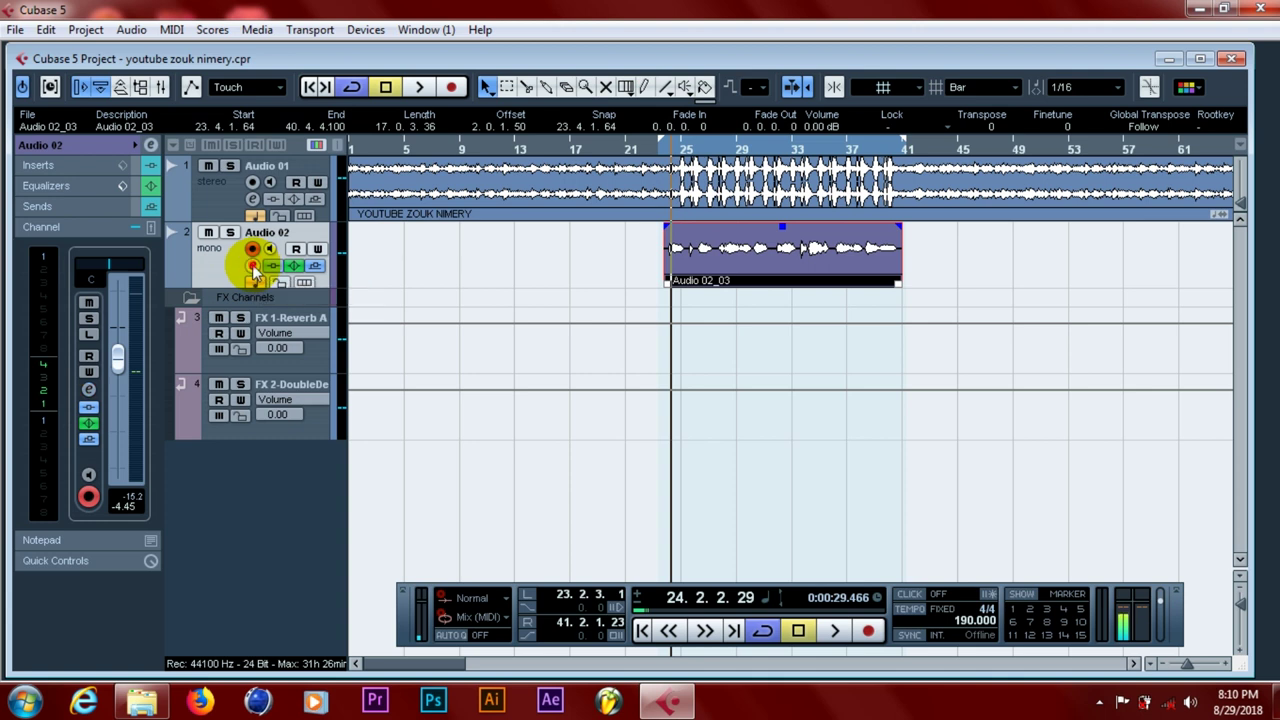
# - Open the channel settings of the Audio 02 track and load the RVox Mono dynamics plug-in into its second insert slot
pyautogui.click(253, 266)
pyautogui.click(332, 290)
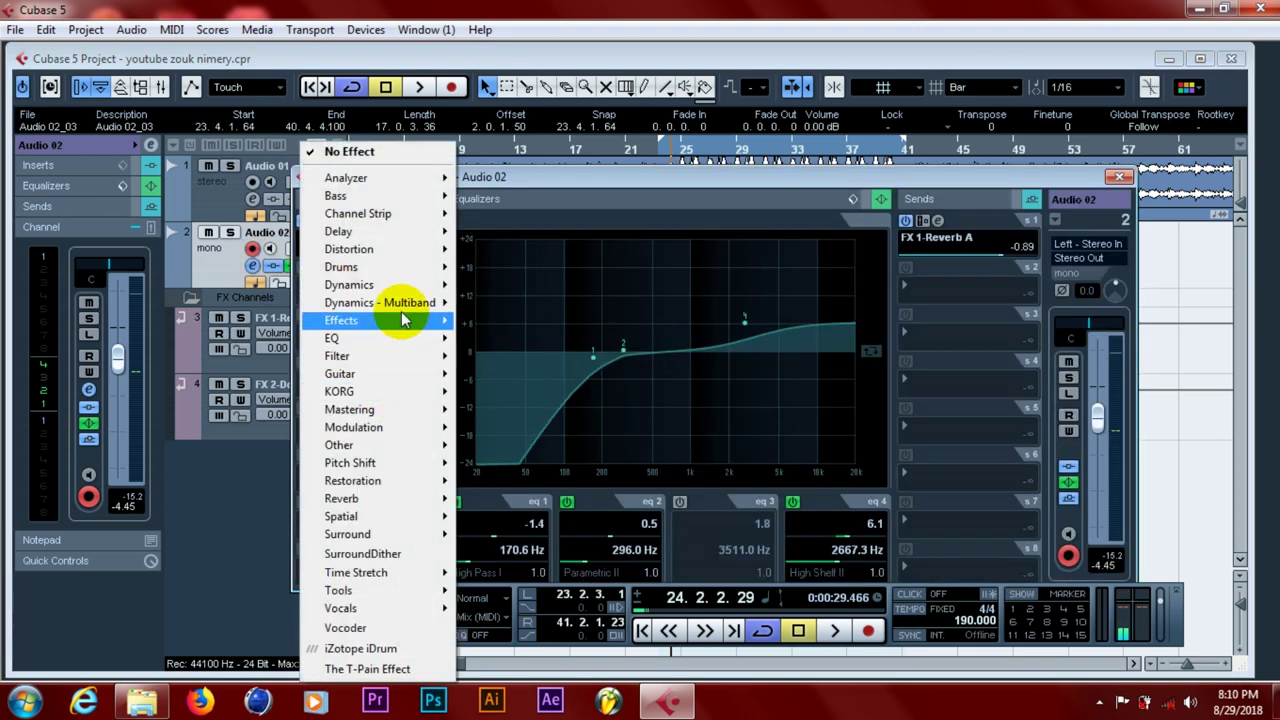
pyautogui.moveTo(414, 286)
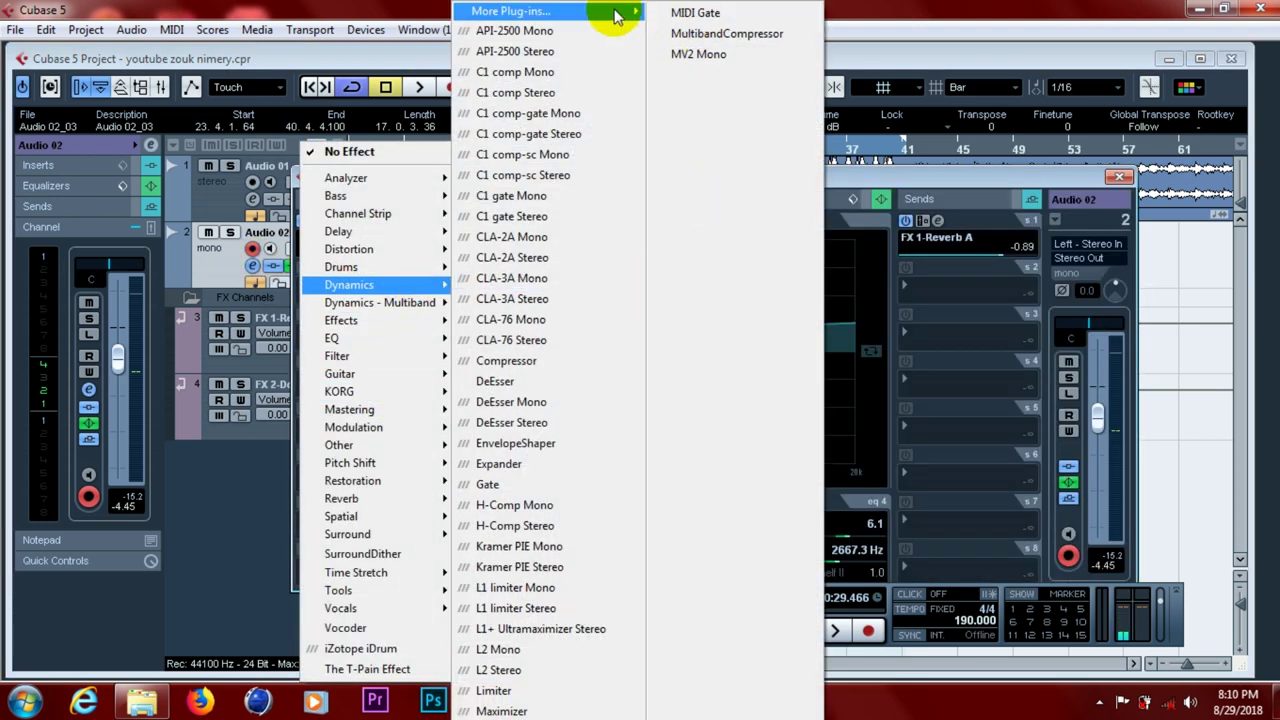
pyautogui.moveTo(608, 10)
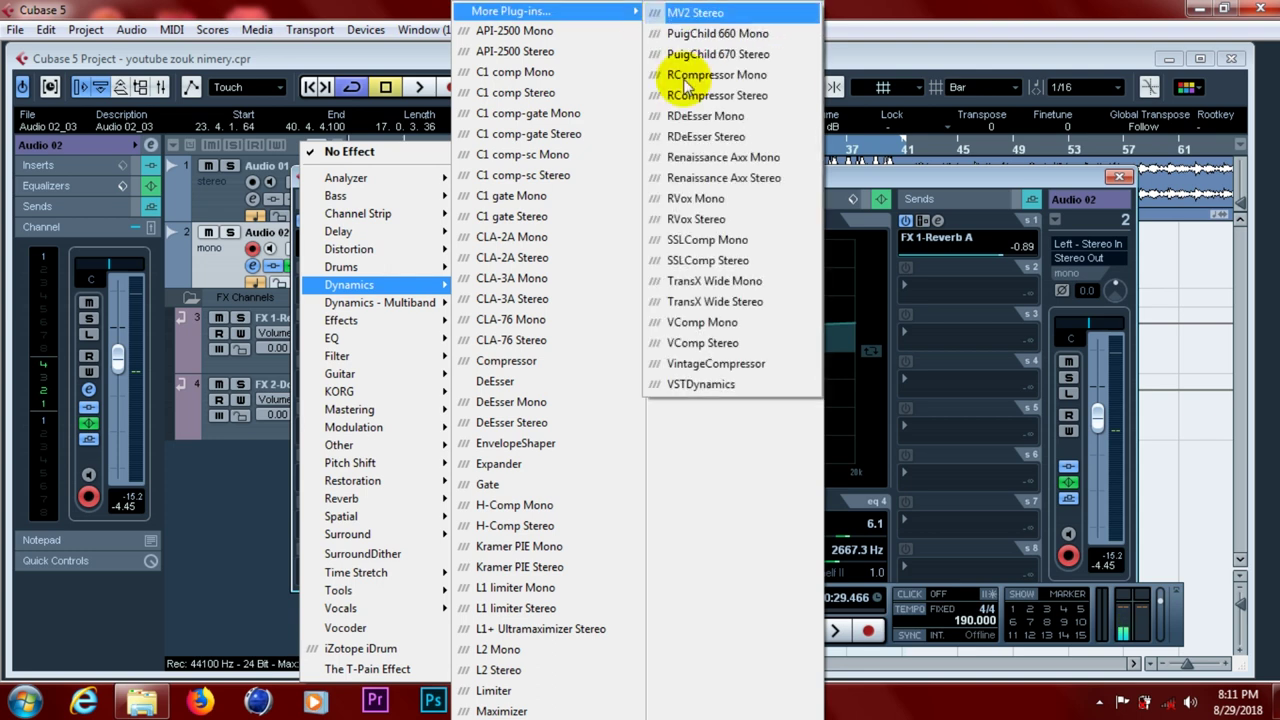
pyautogui.click(724, 200)
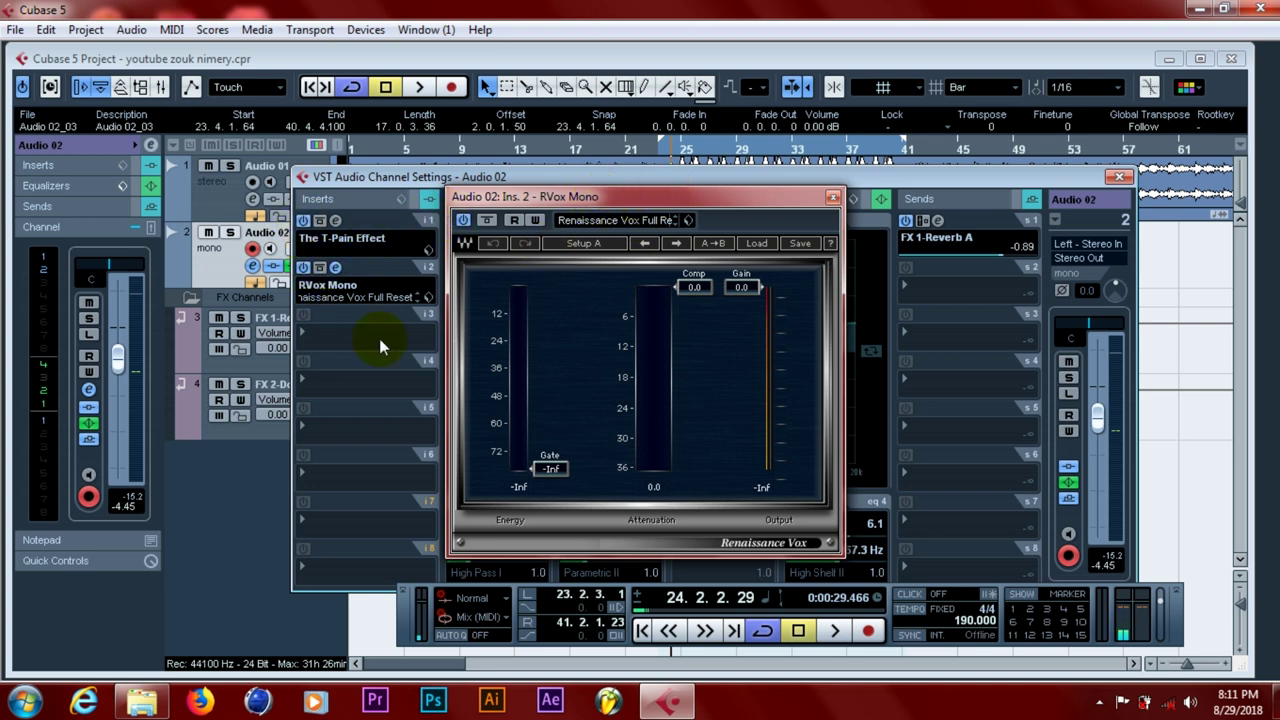
# - Mute the FX 1-Reverb A and FX 2 delay channels and play back the vocal through RVox
pyautogui.click(269, 358)
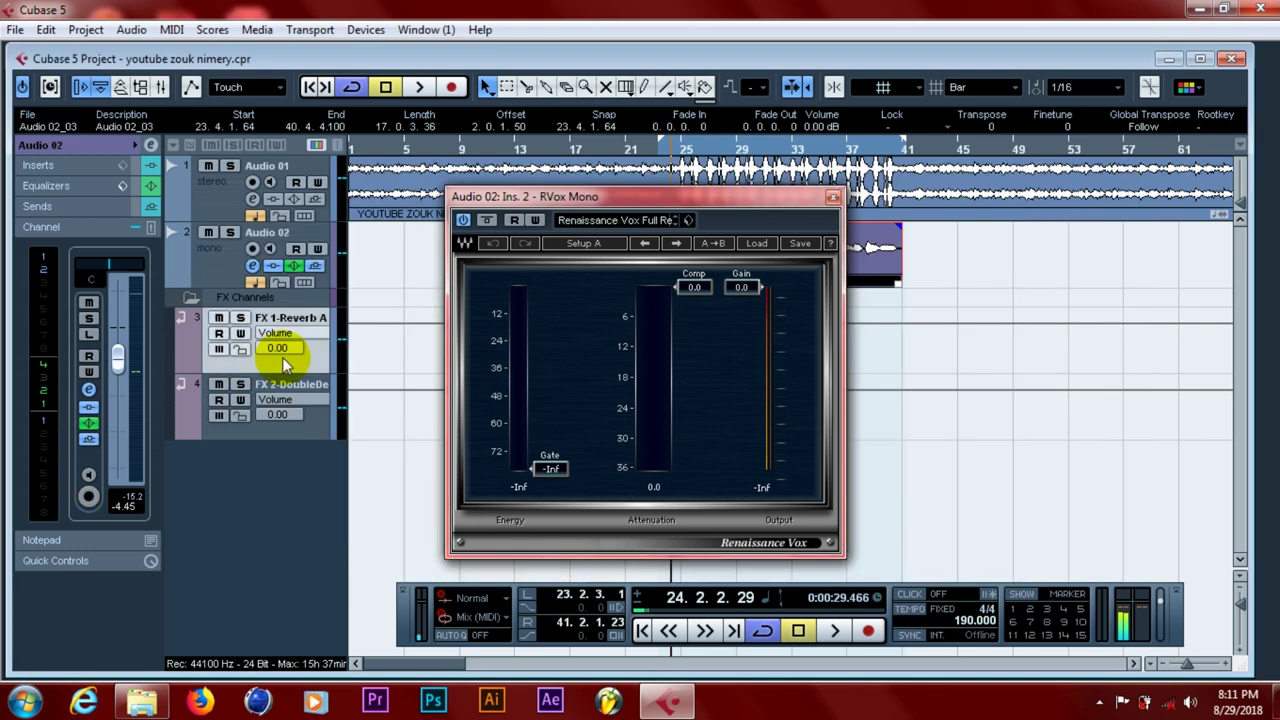
pyautogui.click(218, 318)
pyautogui.click(218, 384)
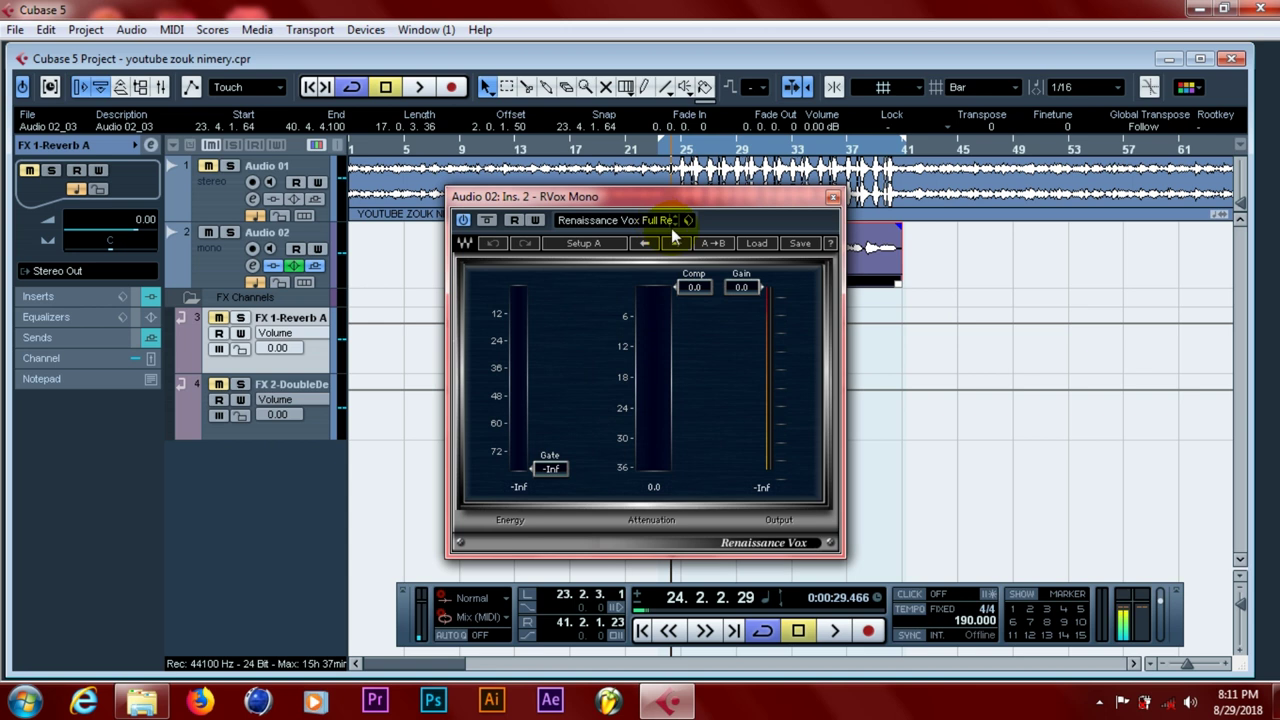
pyautogui.press('space')
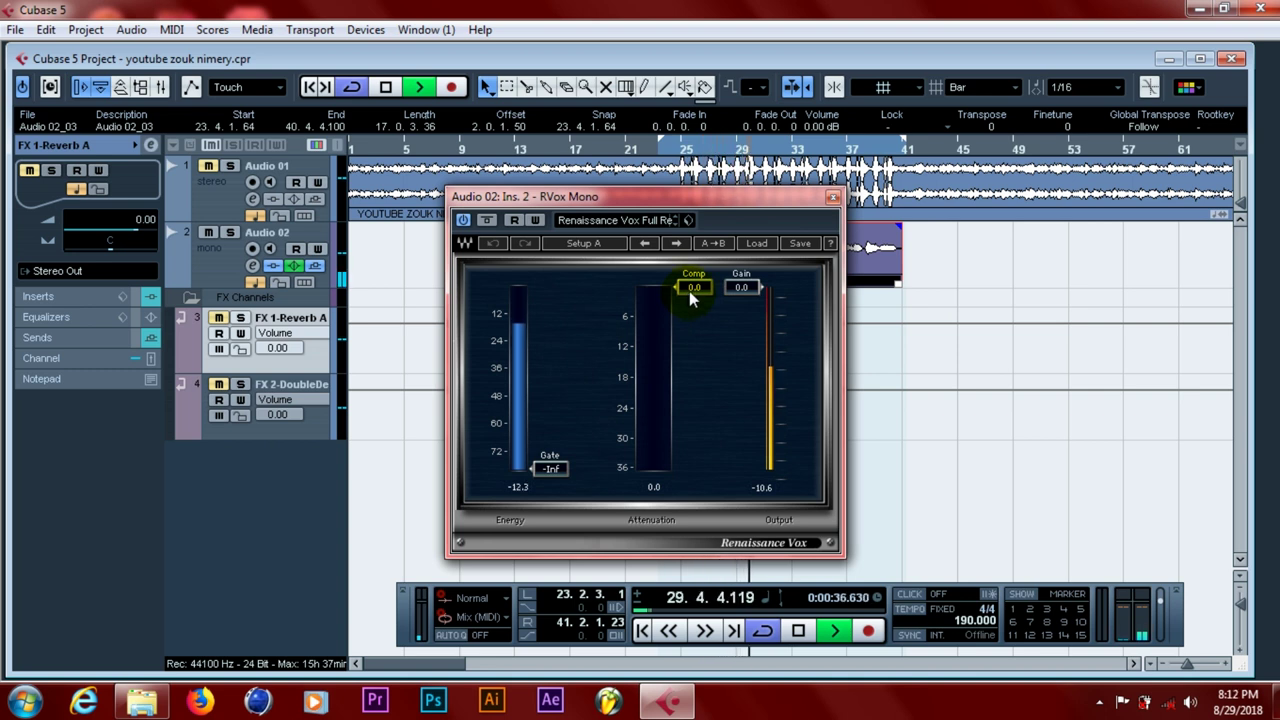
pyautogui.press('space')
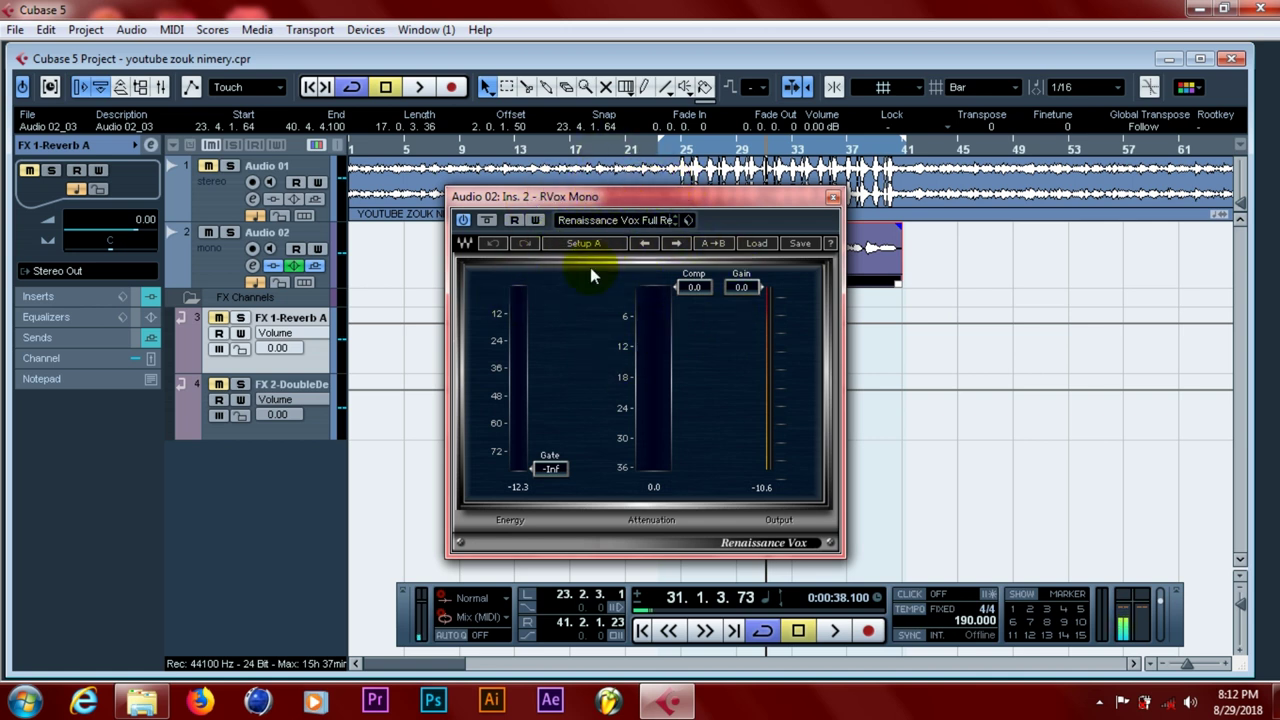
# - Look over the preset list of RVox Mono and its Comp and Gate controls without changing their values
pyautogui.click(634, 222)
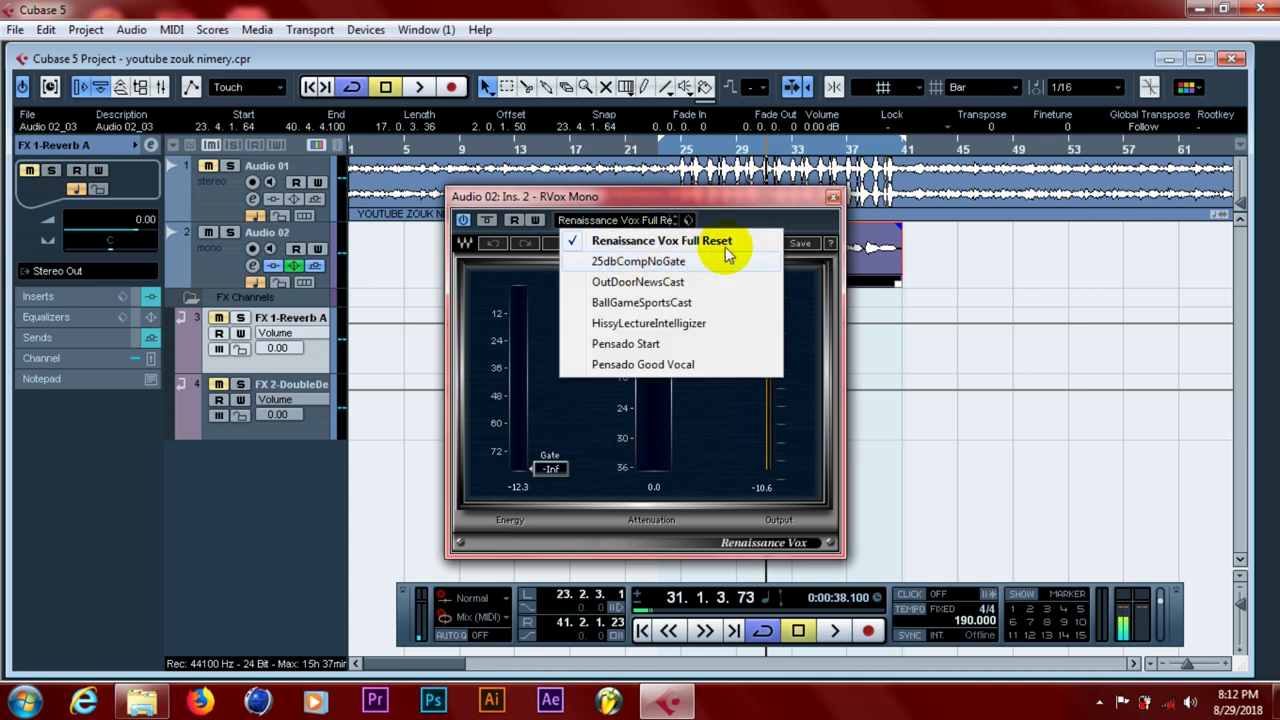
pyautogui.click(783, 196)
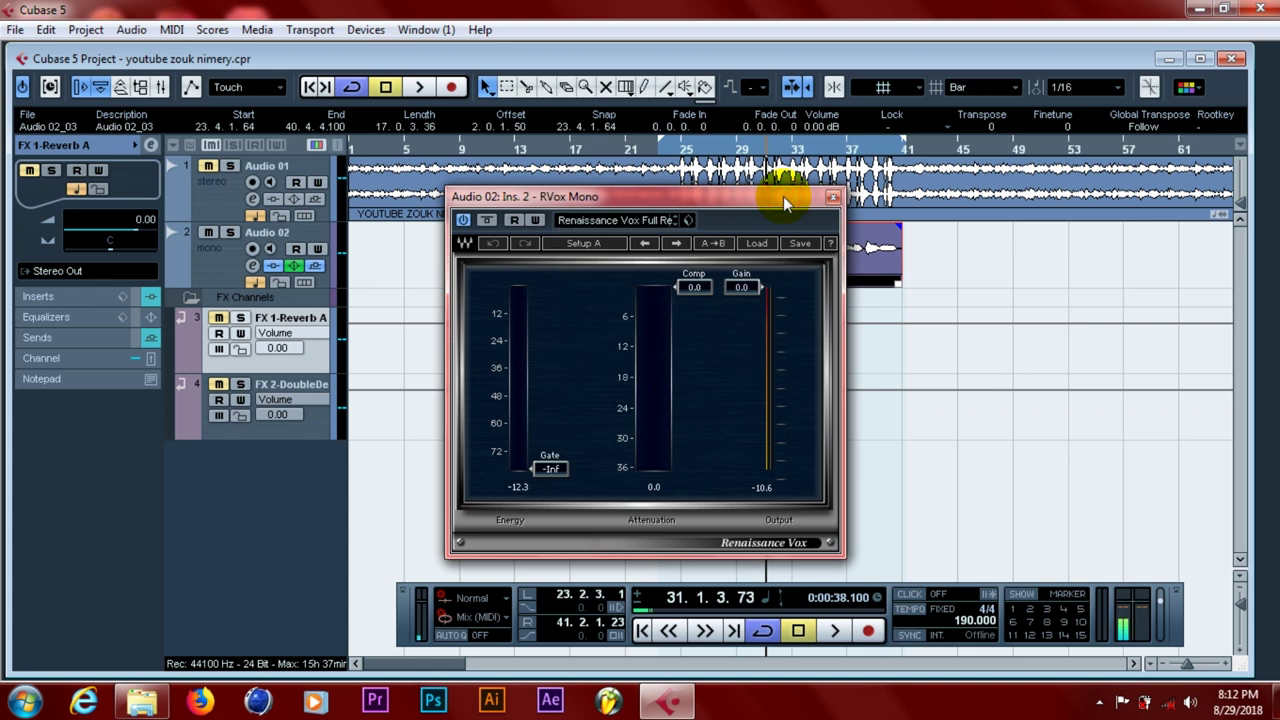
pyautogui.click(686, 282)
pyautogui.click(545, 467)
pyautogui.click(692, 287)
pyautogui.click(519, 499)
pyautogui.click(545, 460)
pyautogui.moveTo(692, 287)
pyautogui.mouseDown()
pyautogui.moveTo(692, 460)
pyautogui.moveTo(692, 287)
pyautogui.mouseUp()
# - Select the Audio 02 track to show its channel fader, and save the project
pyautogui.click(240, 268)
pyautogui.click(118, 356)
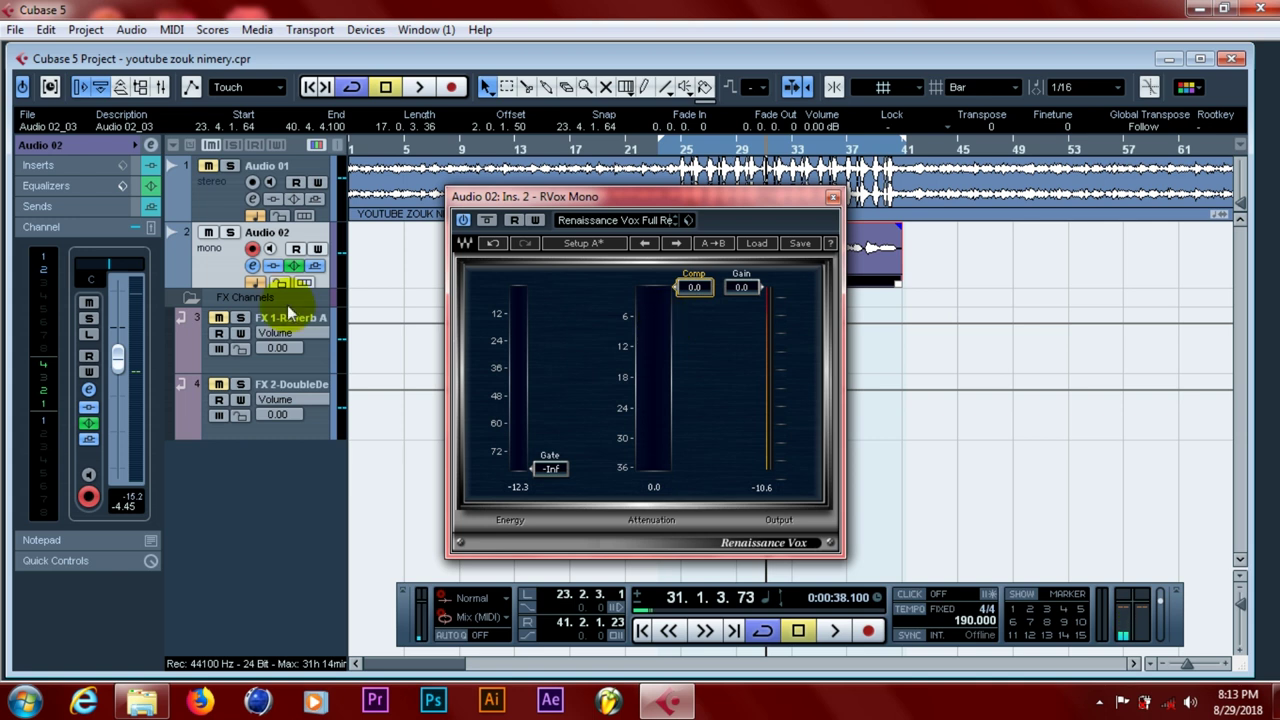
pyautogui.click(15, 29)
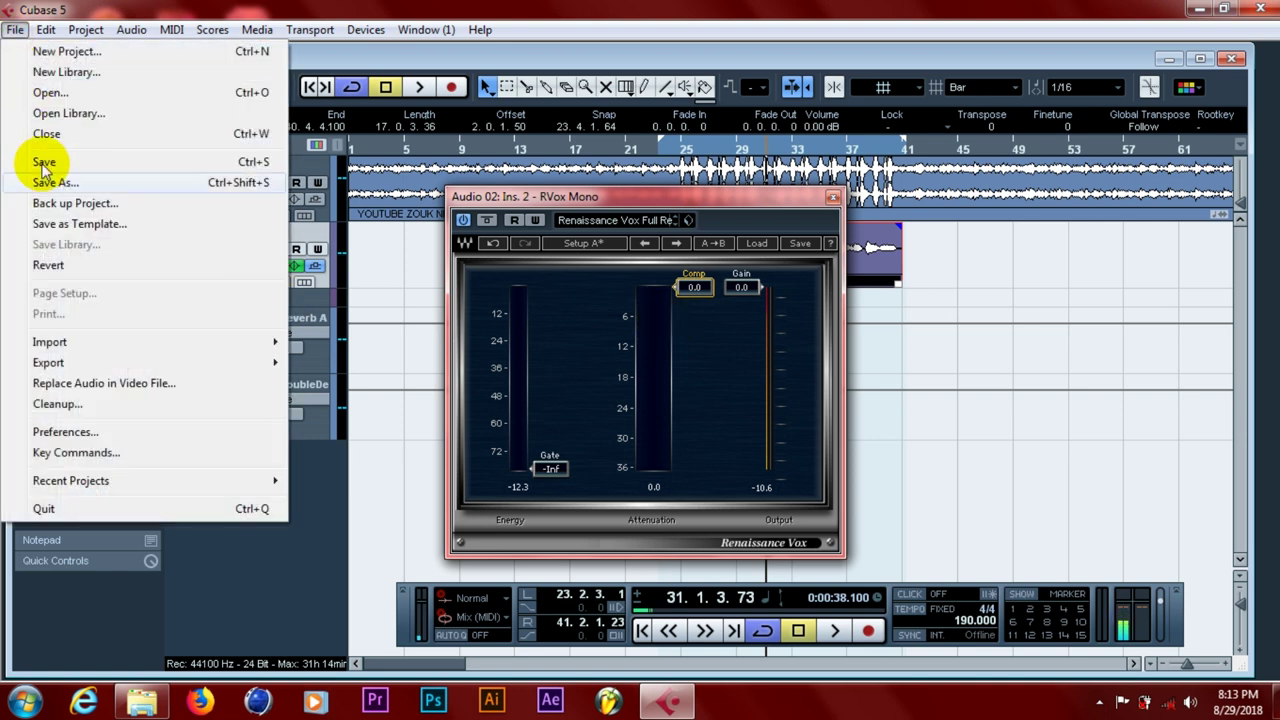
pyautogui.click(44, 163)
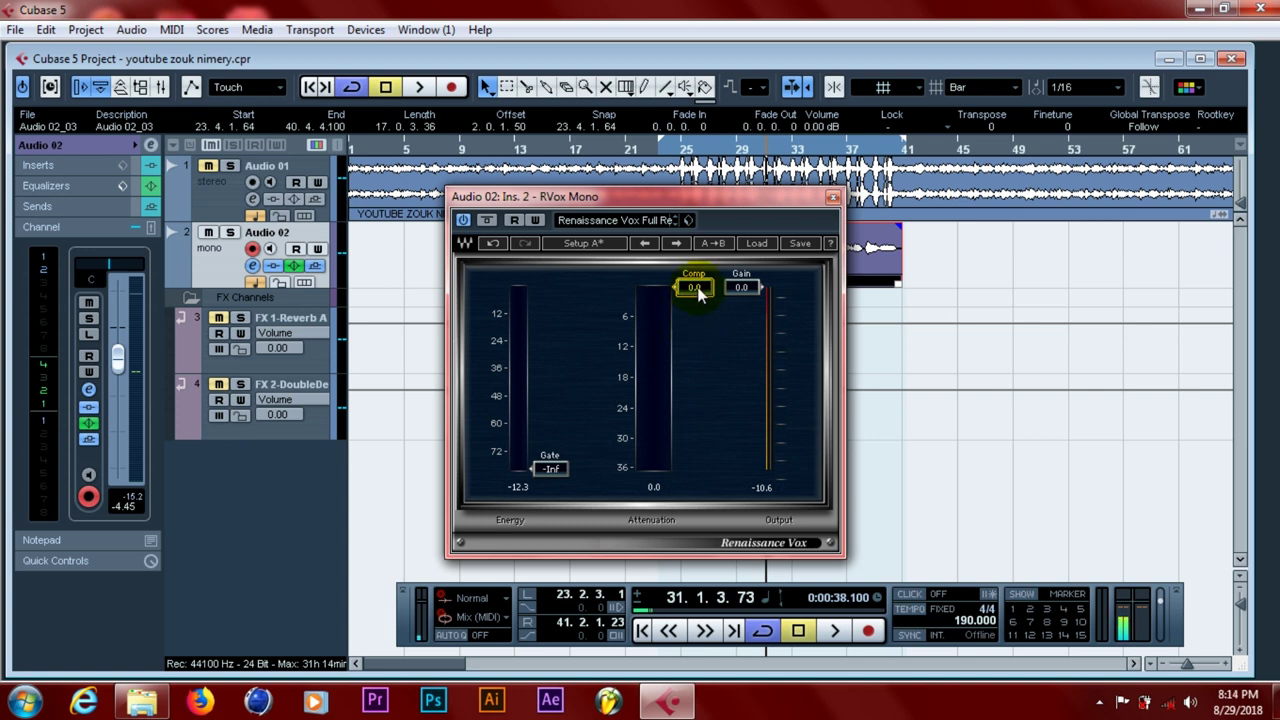
# - Play back the vocal from about bar 24 and lower the RVox Comp threshold to about -30.5
pyautogui.click(679, 155)
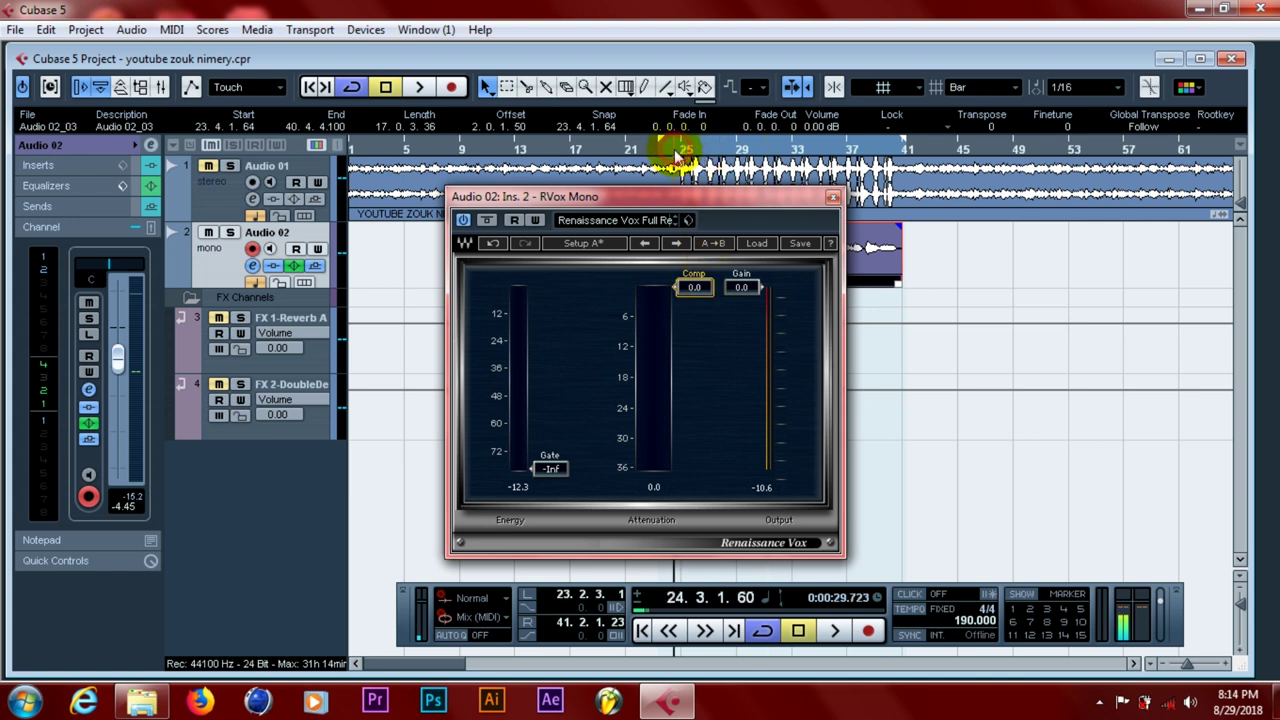
pyautogui.click(693, 300)
pyautogui.press('space')
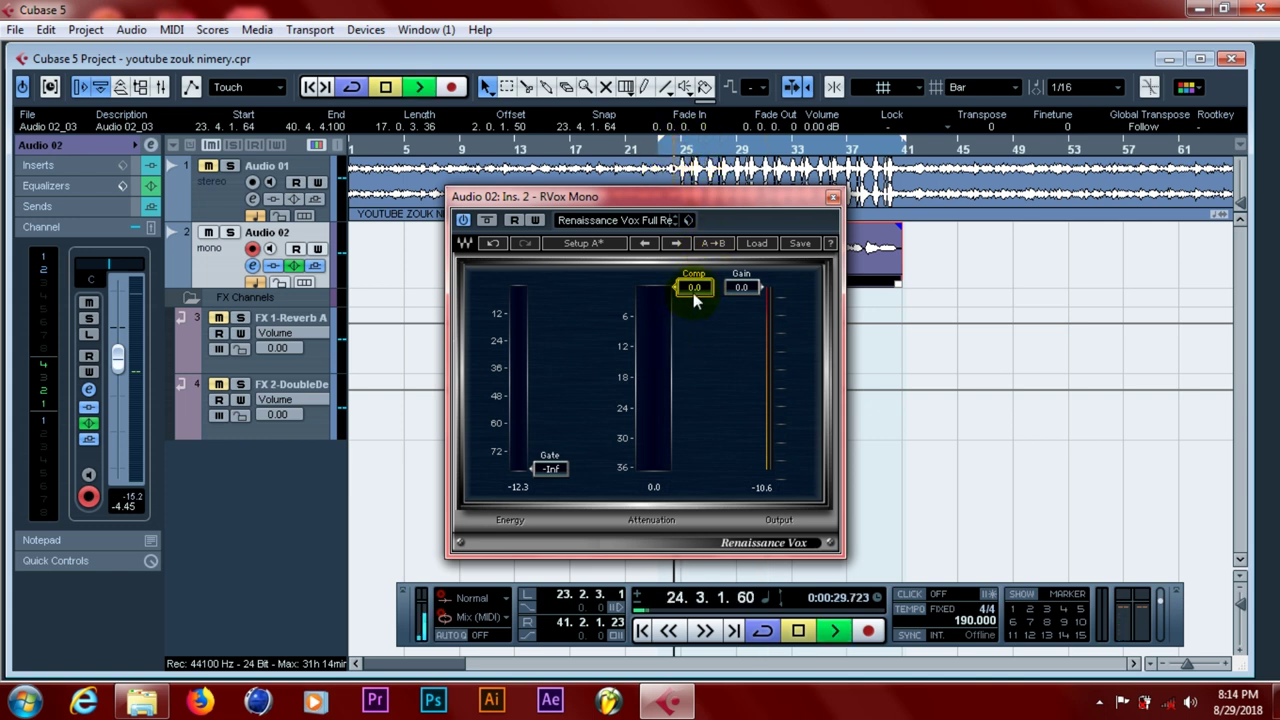
pyautogui.moveTo(693, 293); pyautogui.dragTo(693, 442)
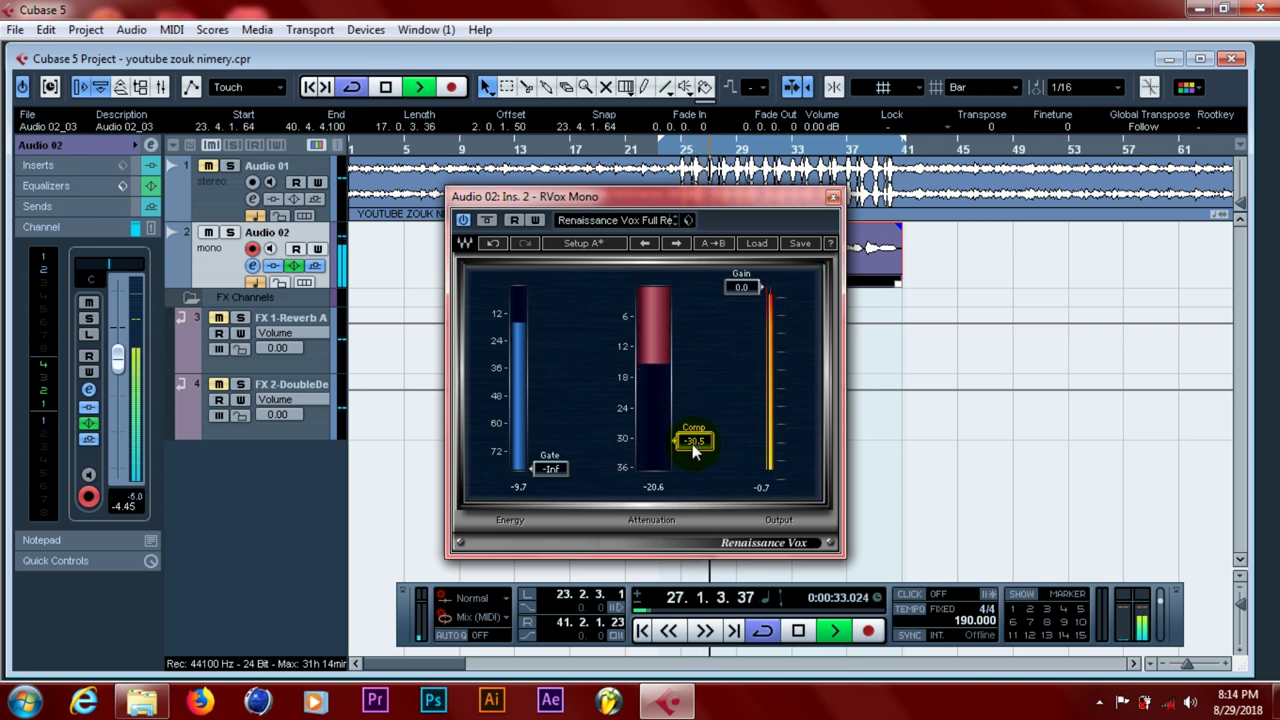
pyautogui.press('space')
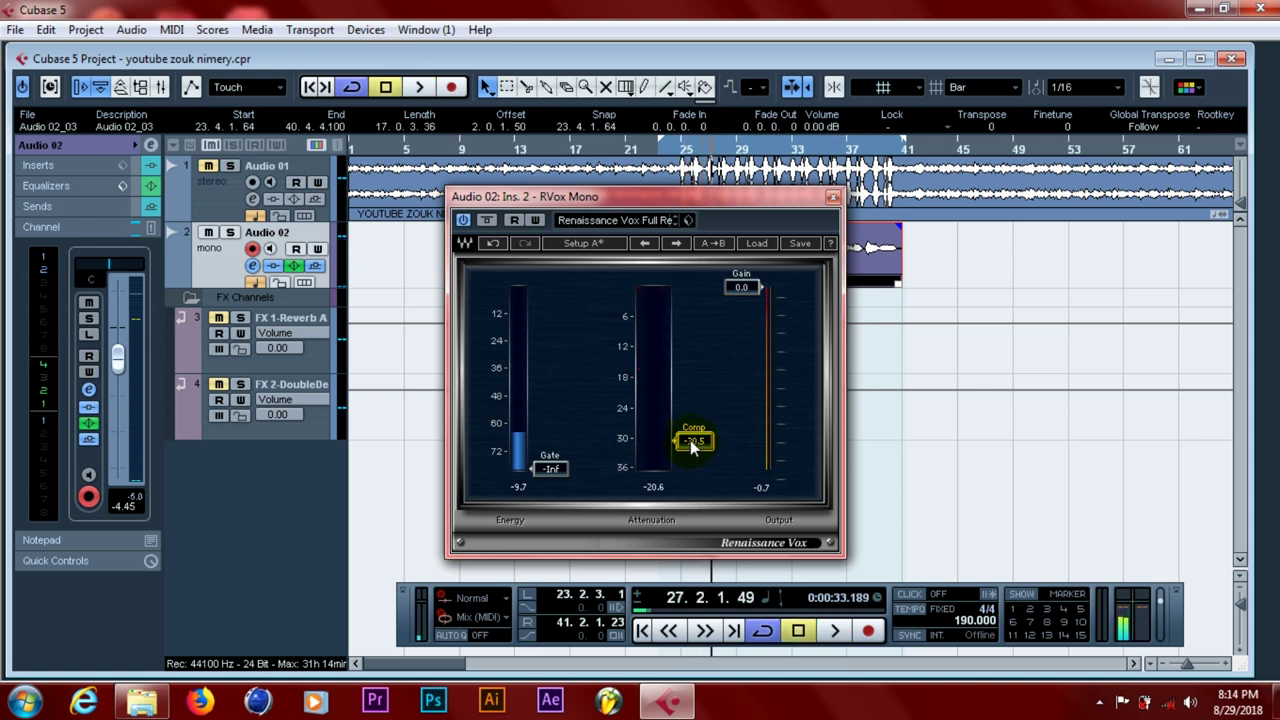
# - Set the RVox Comp threshold to -15.3 while listening to the vocal, and save the project
pyautogui.moveTo(690, 440); pyautogui.dragTo(690, 362)
pyautogui.press('space')
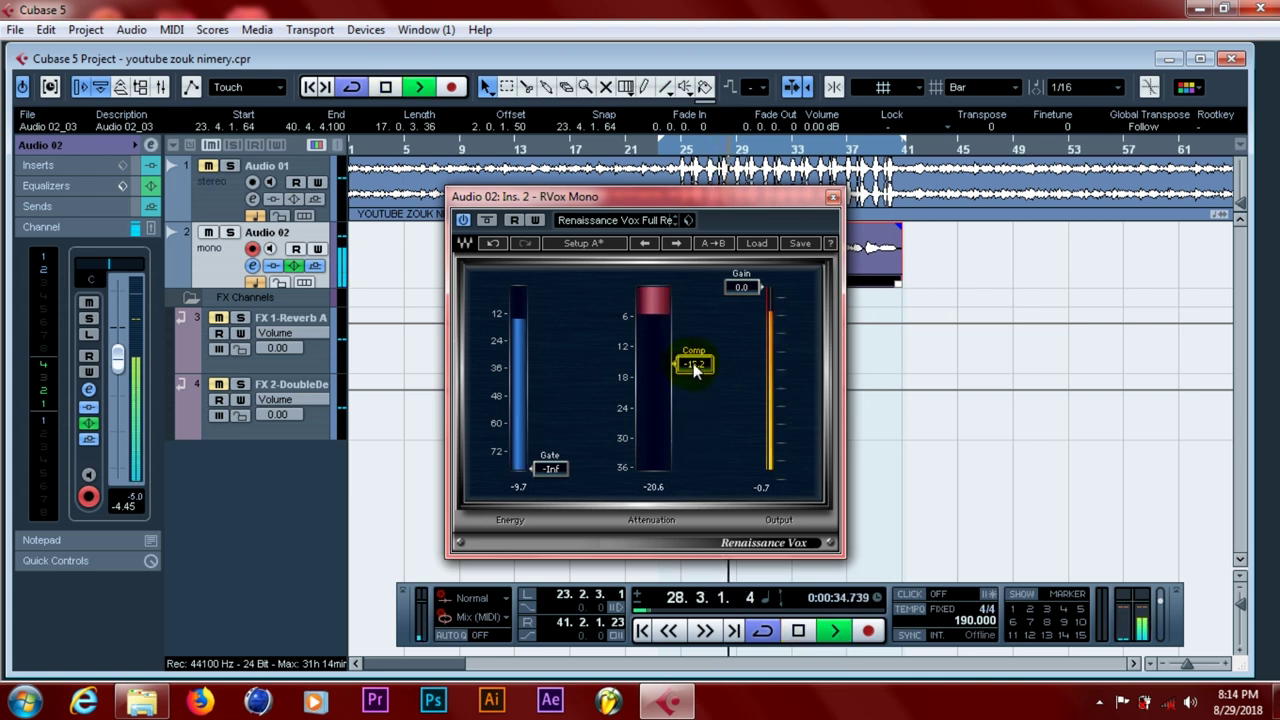
pyautogui.moveTo(693, 363); pyautogui.dragTo(694, 364)
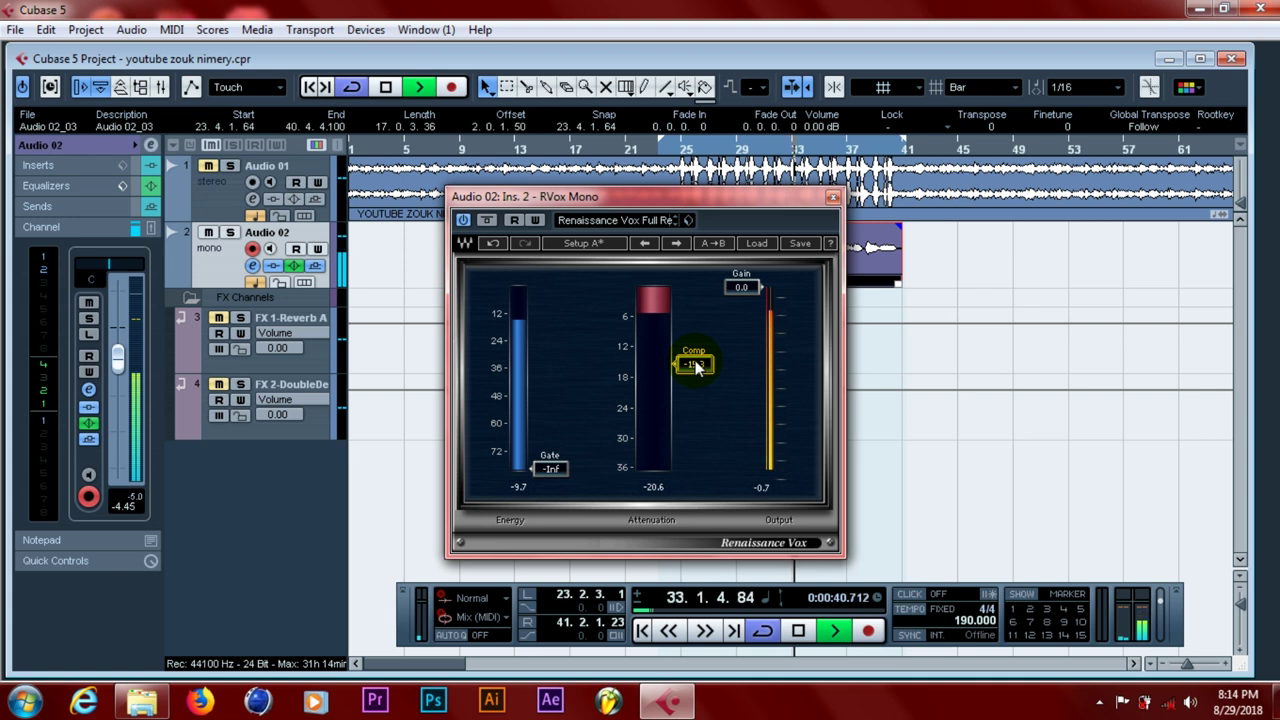
pyautogui.press('space')
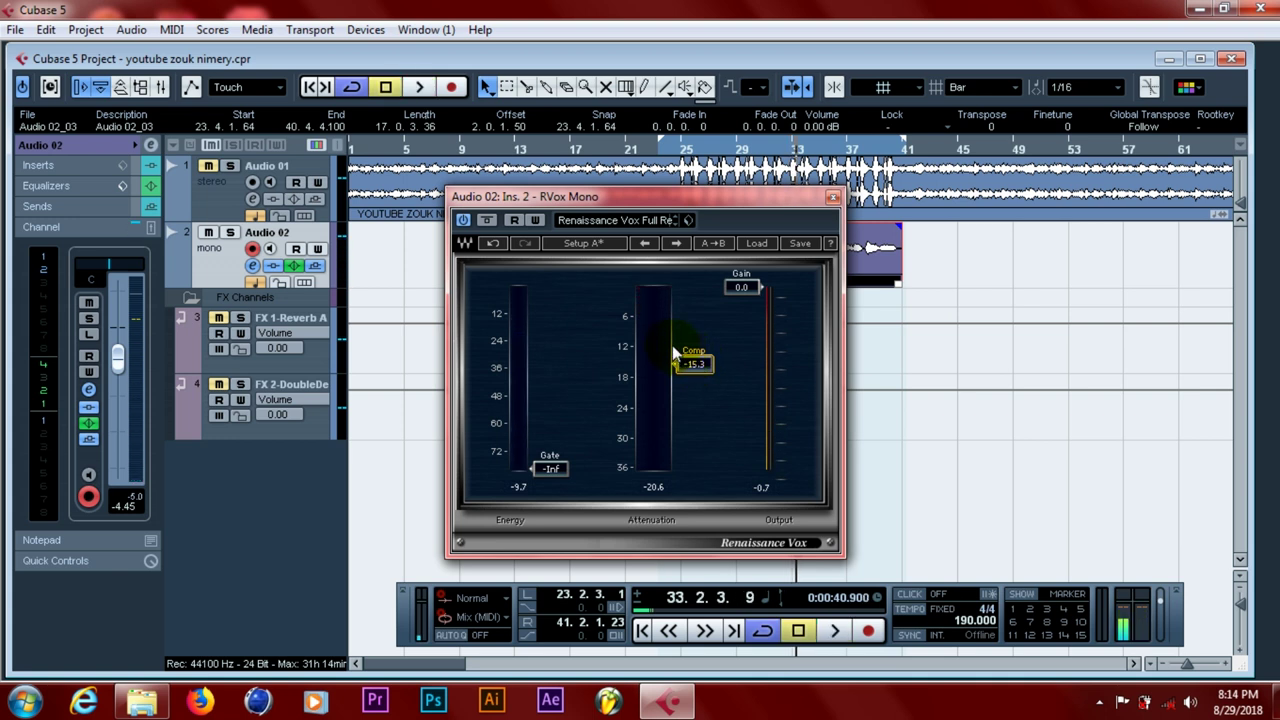
pyautogui.click(15, 29)
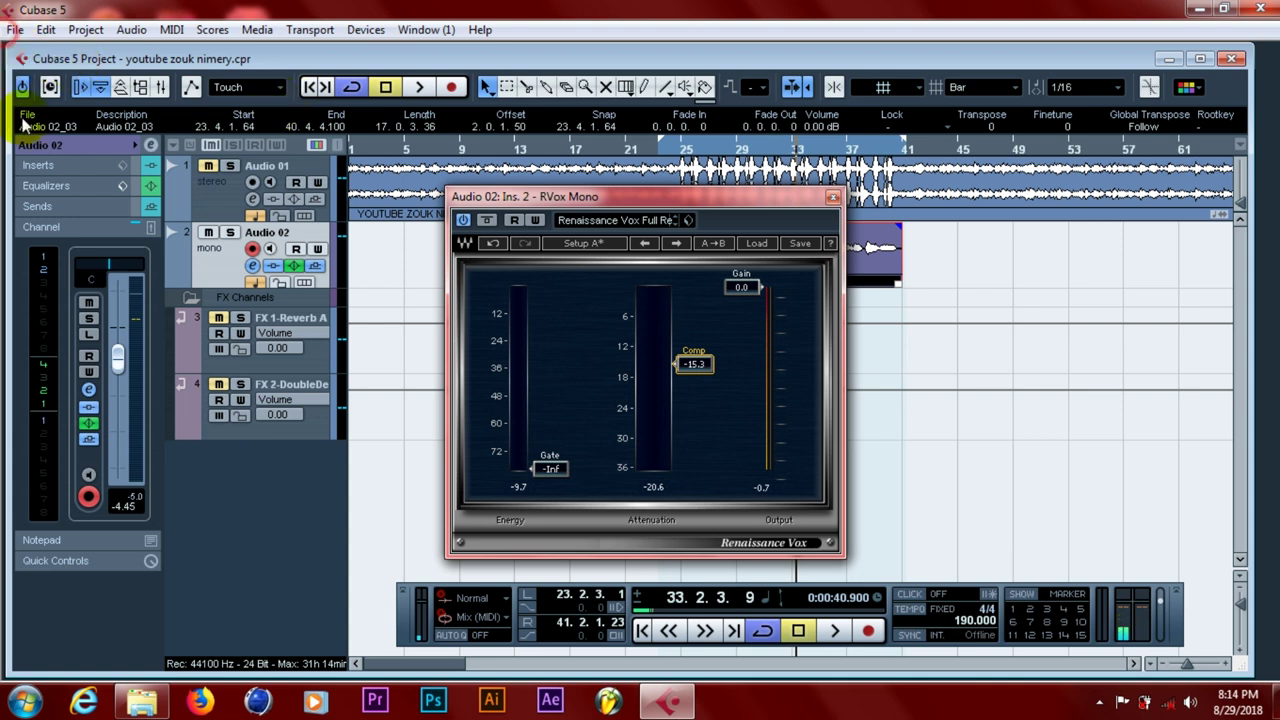
pyautogui.click(37, 160)
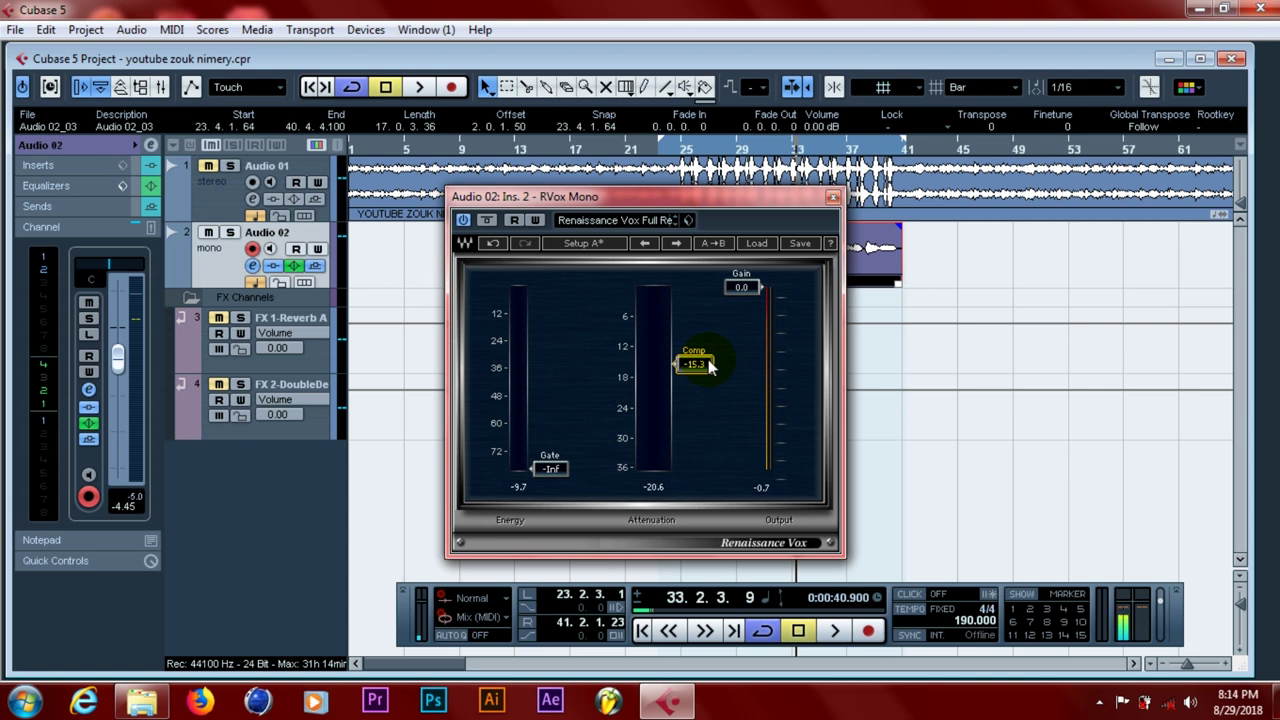
# - Raise the RVox Gate threshold in stages up to 0.0 during playback, and stop the playback
pyautogui.click(540, 468)
pyautogui.press('space')
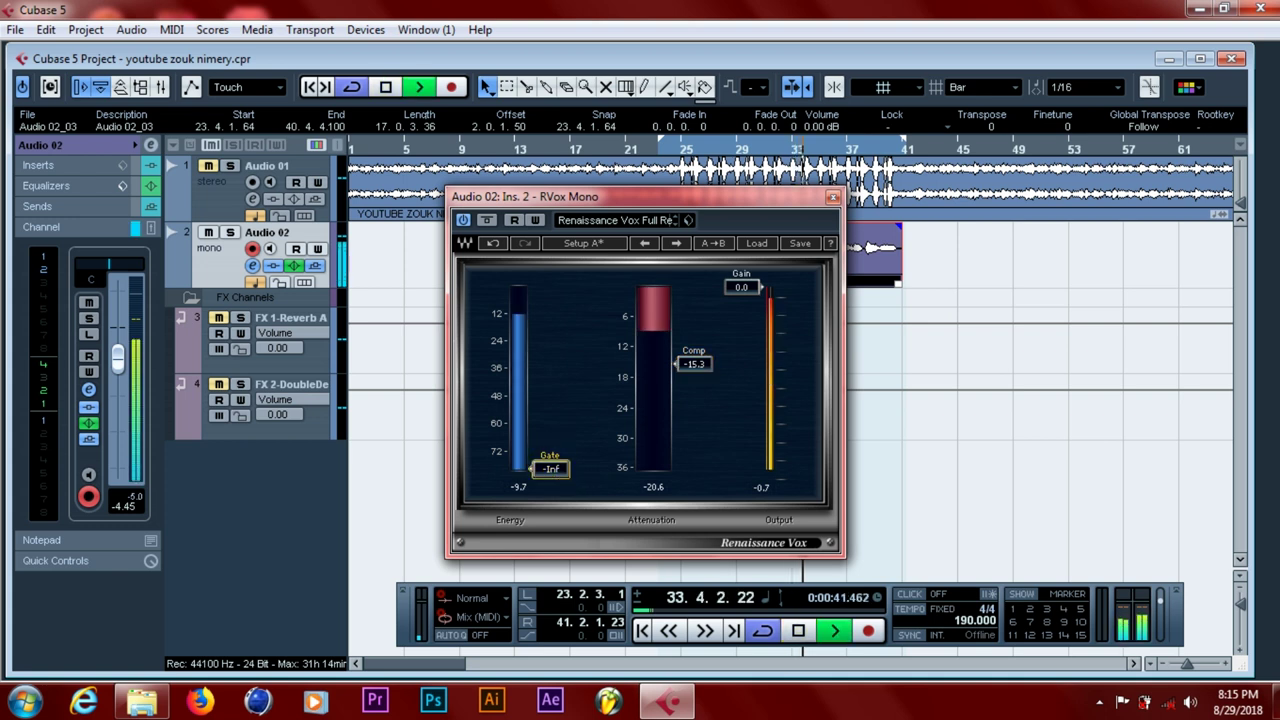
pyautogui.moveTo(557, 474); pyautogui.dragTo(550, 333)
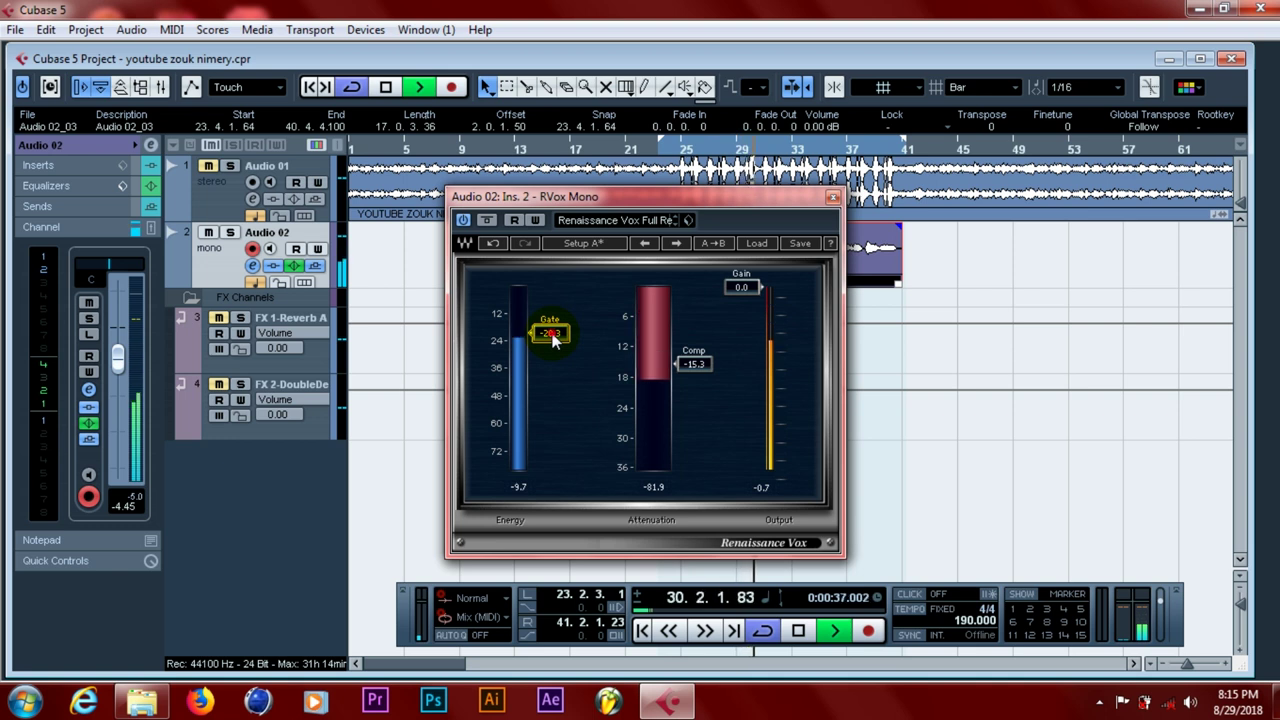
pyautogui.moveTo(553, 340); pyautogui.dragTo(555, 293)
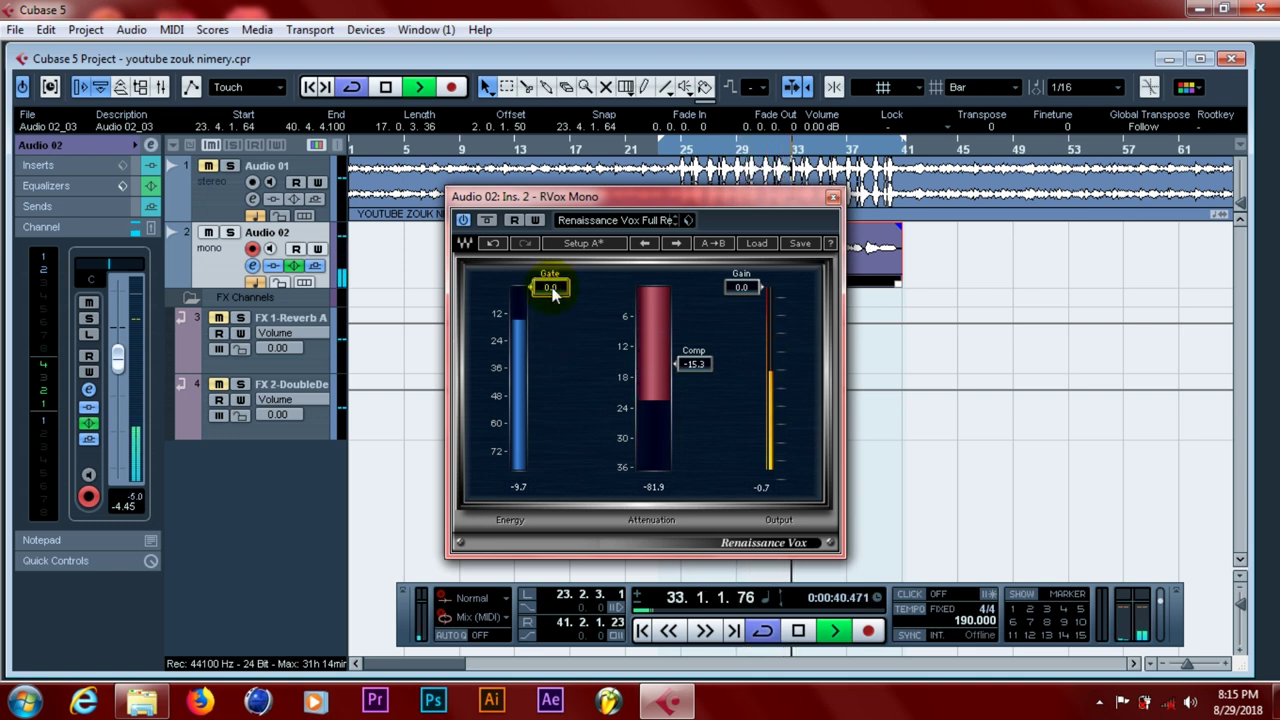
pyautogui.press('space')
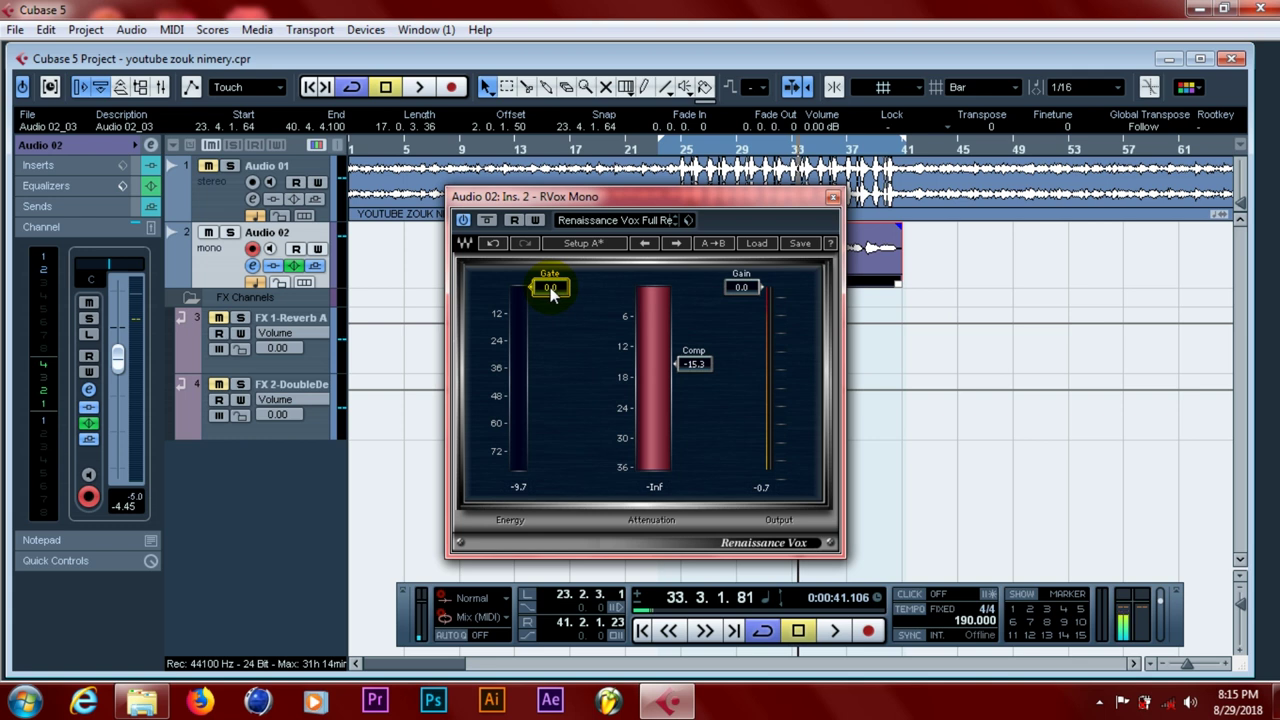
# - Set the RVox Gate to -23.2 and the Comp threshold to about -13.2 while playing back the vocal
pyautogui.moveTo(550, 287); pyautogui.dragTo(550, 339)
pyautogui.press('space')
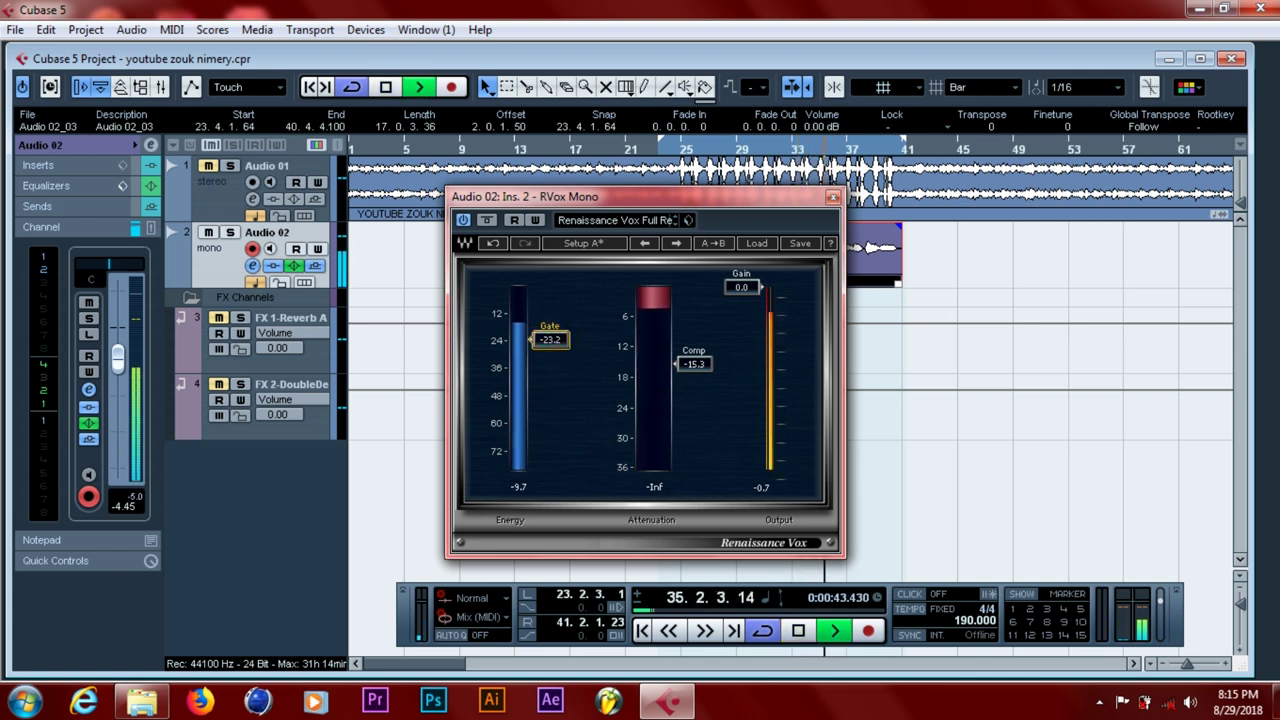
pyautogui.moveTo(701, 364); pyautogui.dragTo(701, 353)
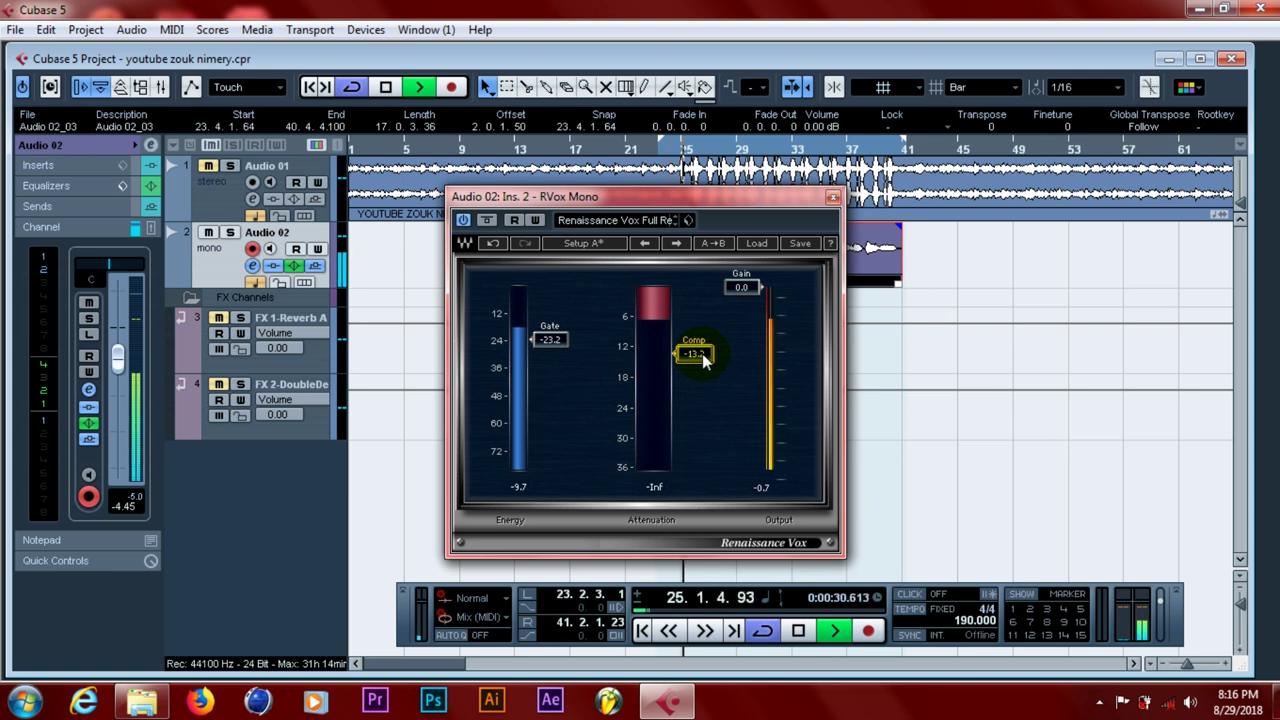
pyautogui.press('space')
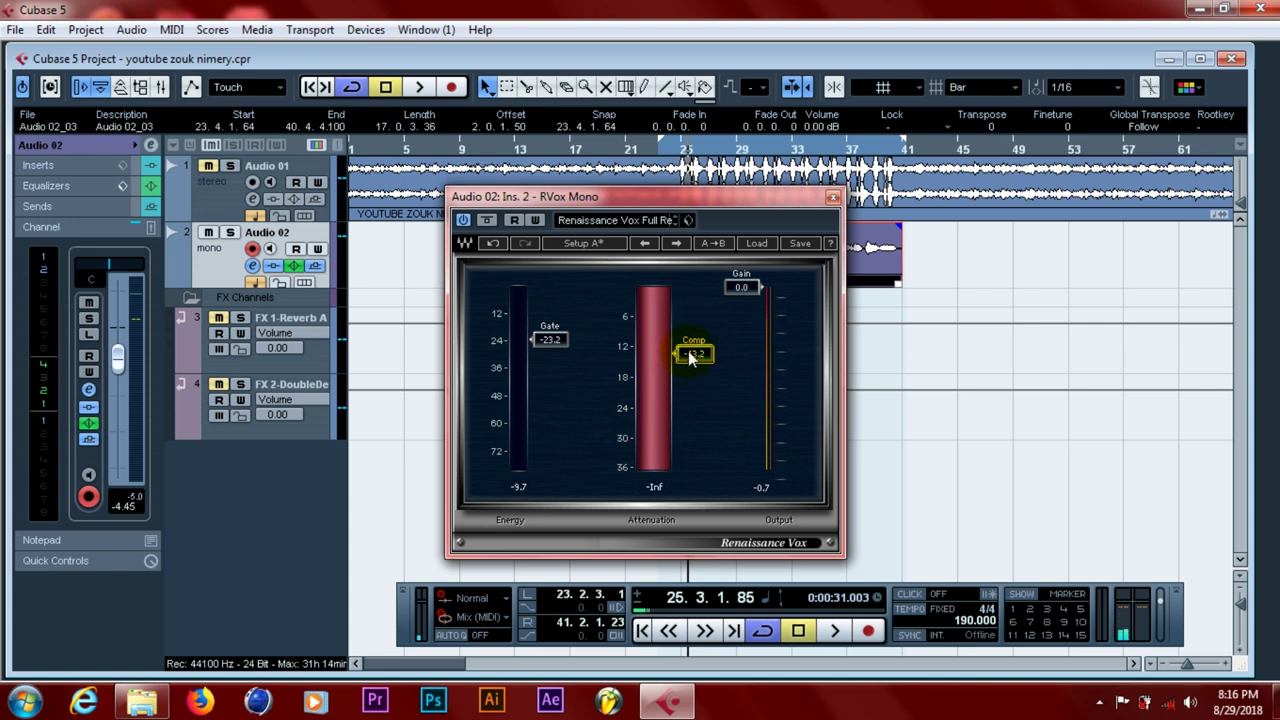
# - Set the RVox Comp threshold to exactly -13.5 and the Gate to -23.2
pyautogui.moveTo(689, 355)
pyautogui.mouseDown()
pyautogui.moveTo(689, 447)
pyautogui.moveTo(689, 315)
pyautogui.moveTo(689, 403)
pyautogui.moveTo(689, 345)
pyautogui.moveTo(689, 371)
pyautogui.mouseUp()
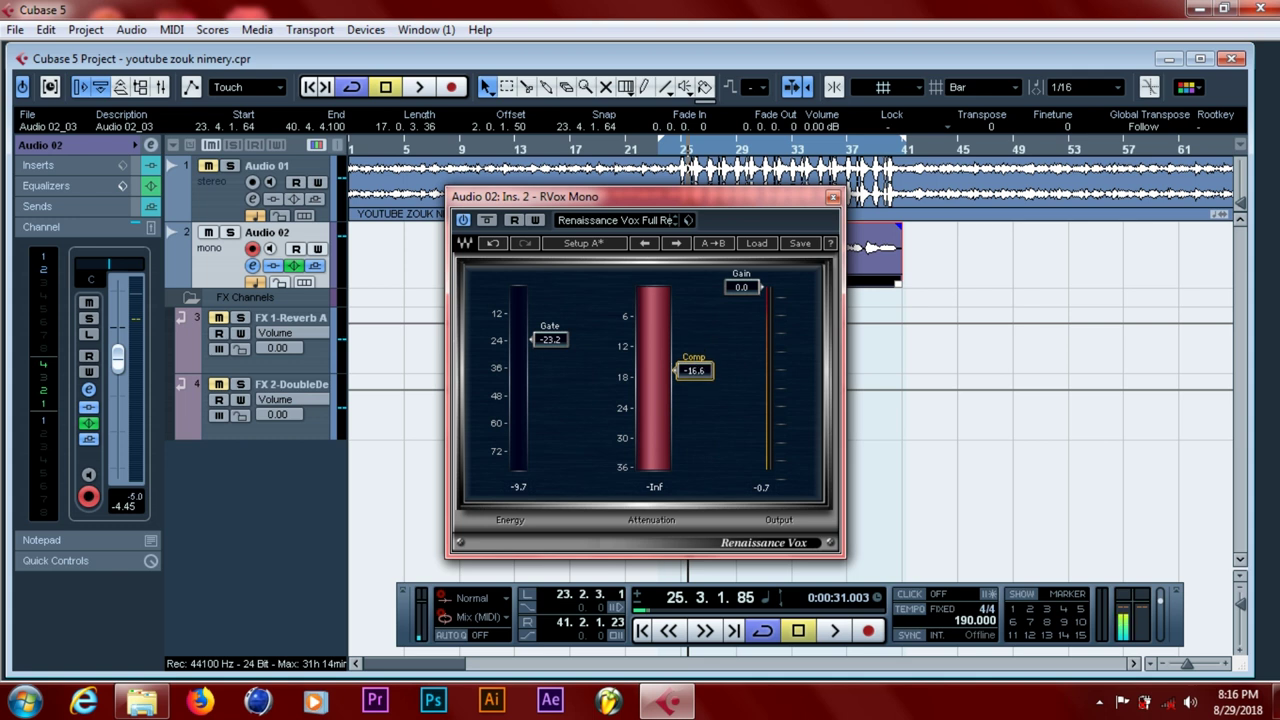
pyautogui.click(688, 367)
pyautogui.write('-13.')
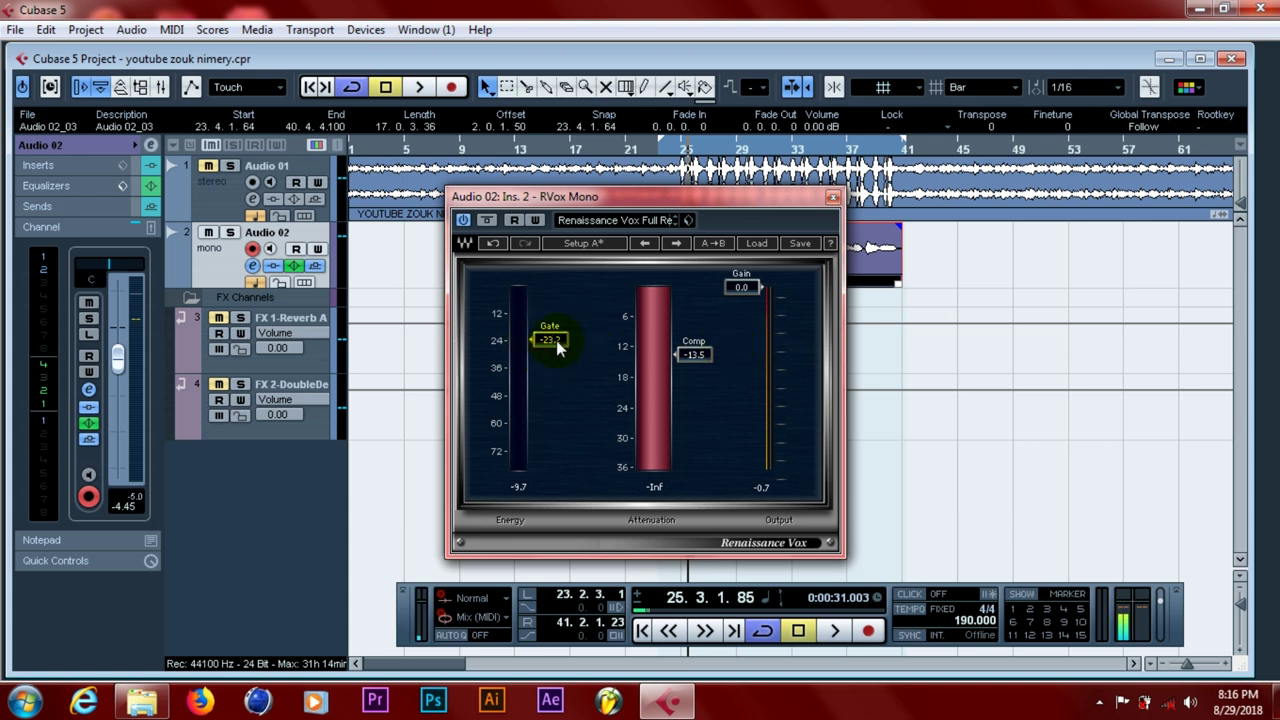
pyautogui.moveTo(557, 345); pyautogui.dragTo(558, 390)
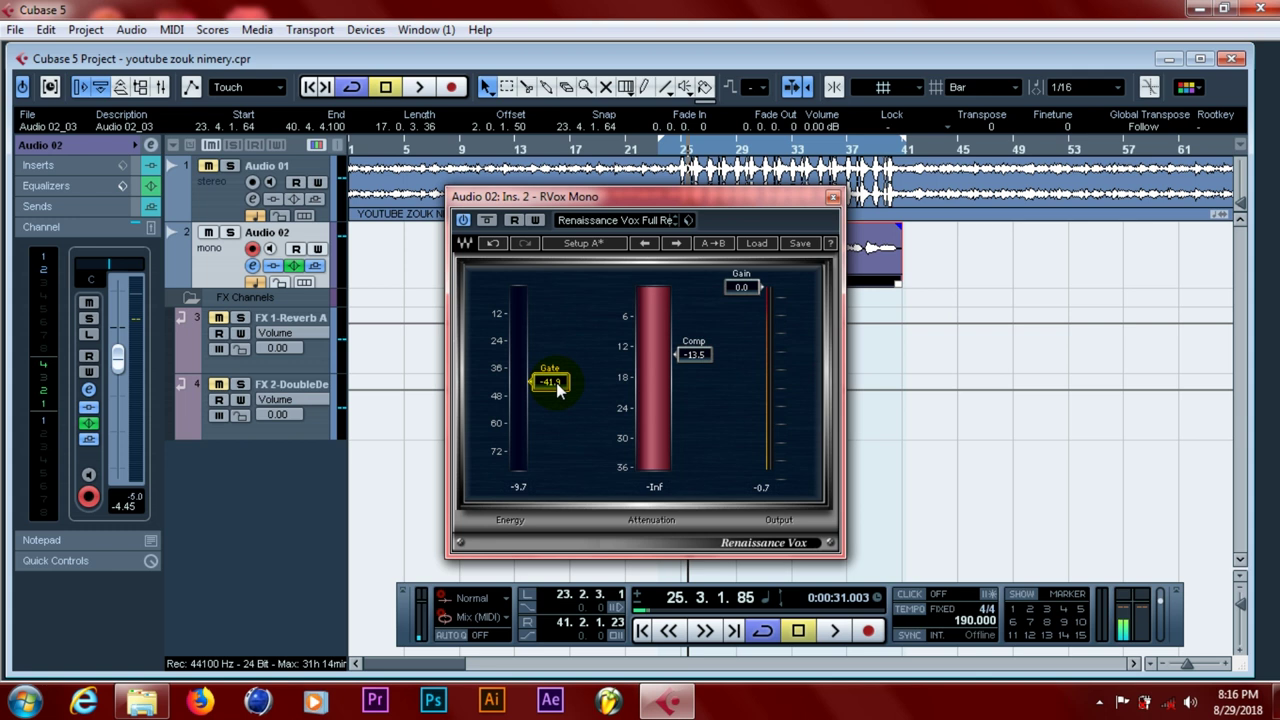
pyautogui.click(557, 387)
pyautogui.write('23.2')
pyautogui.press('Return')
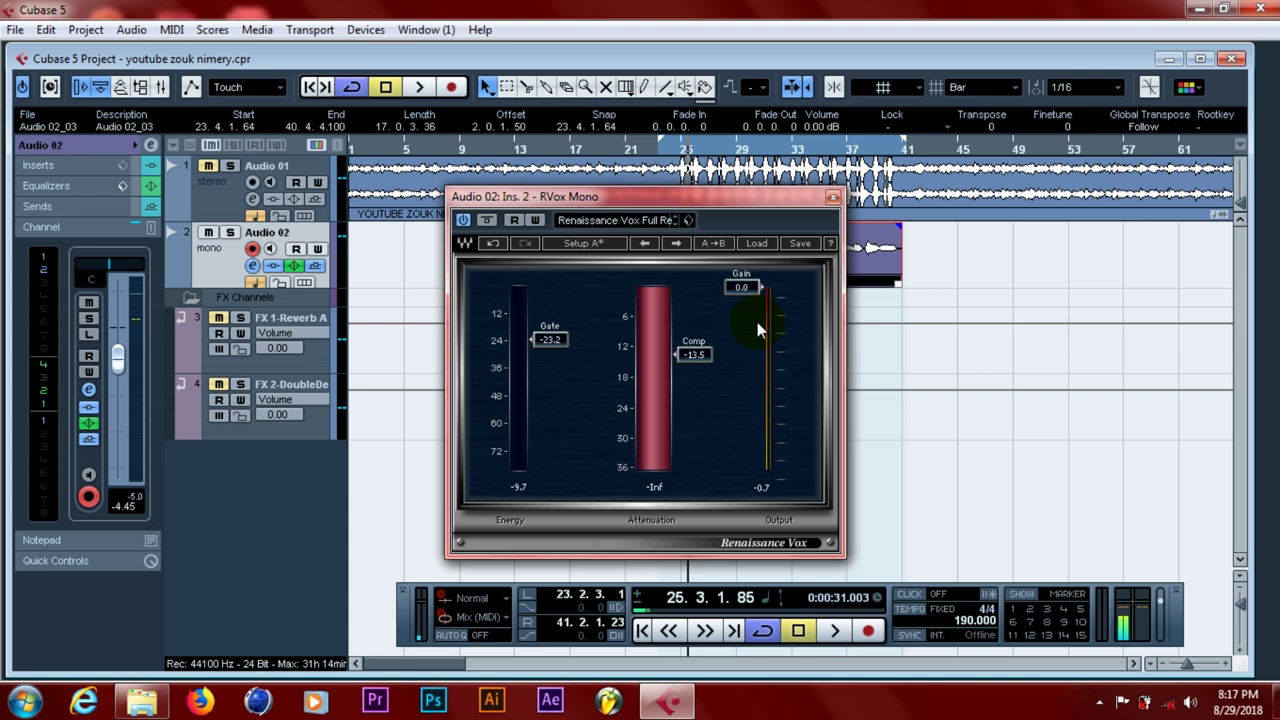
# - Play back the vocal up to about bar 41 to check the RVox settings, and stop the playback
pyautogui.press('space')
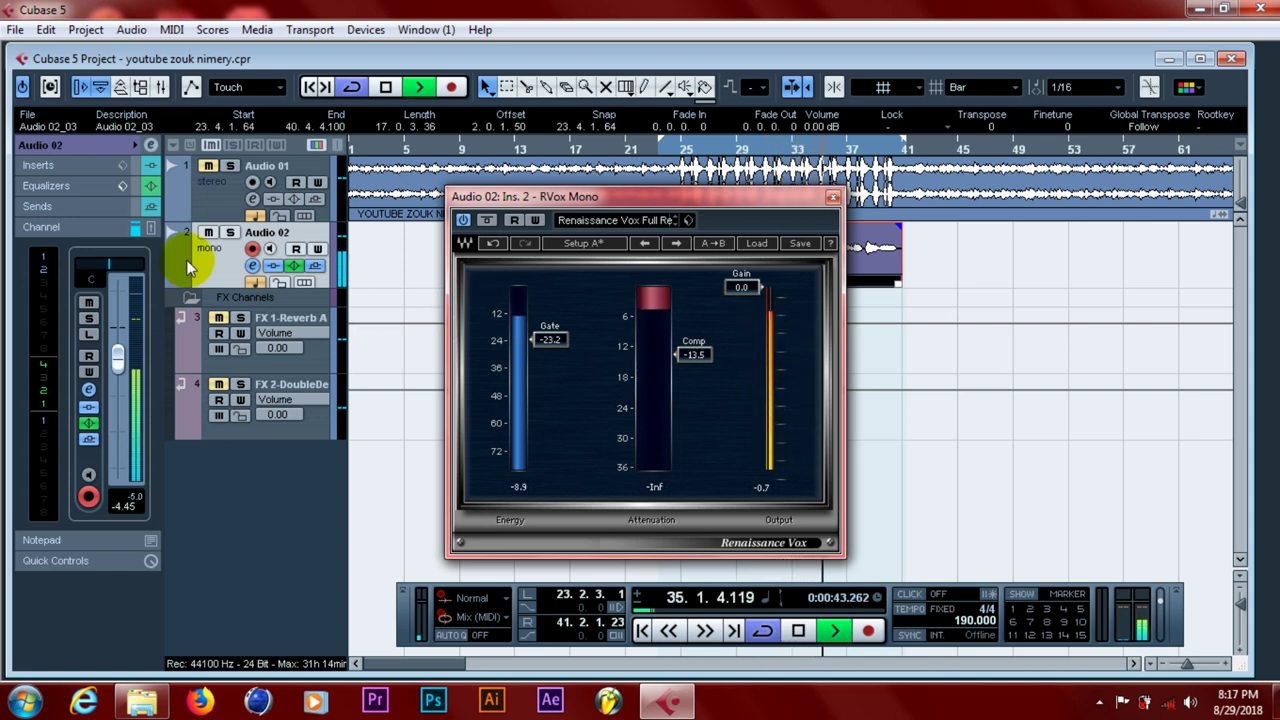
pyautogui.press('space')
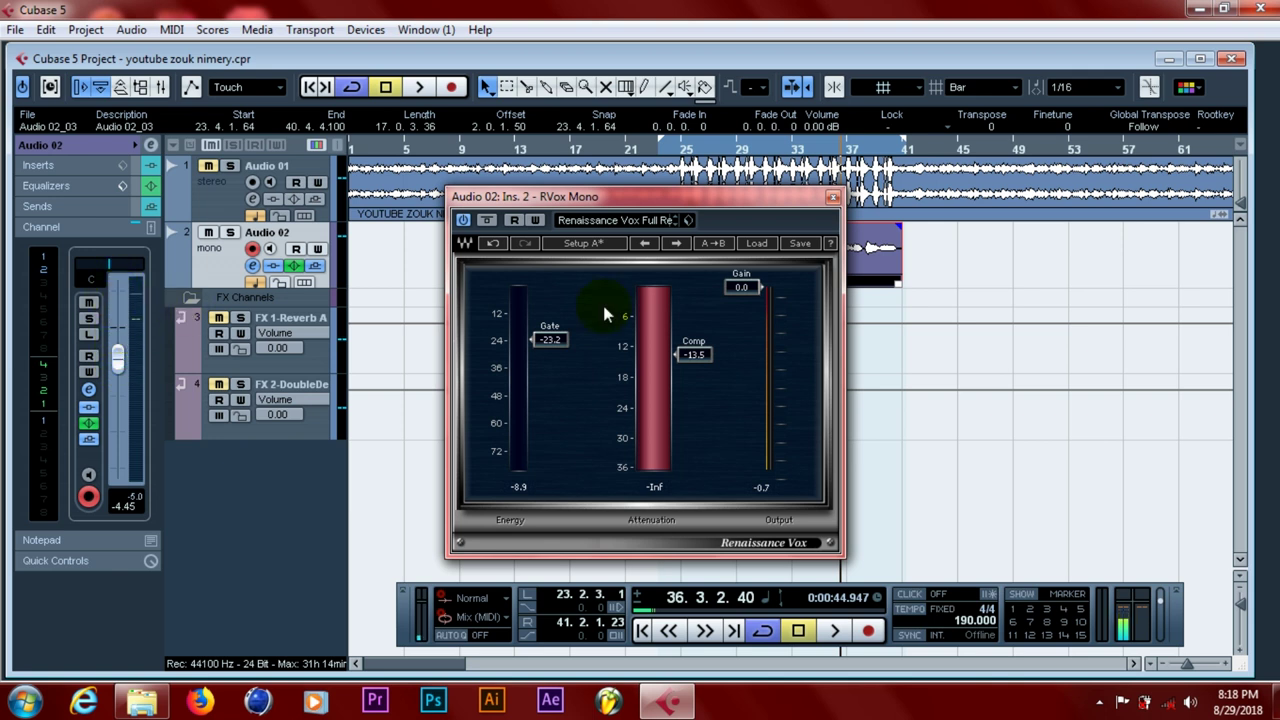
pyautogui.press('space')
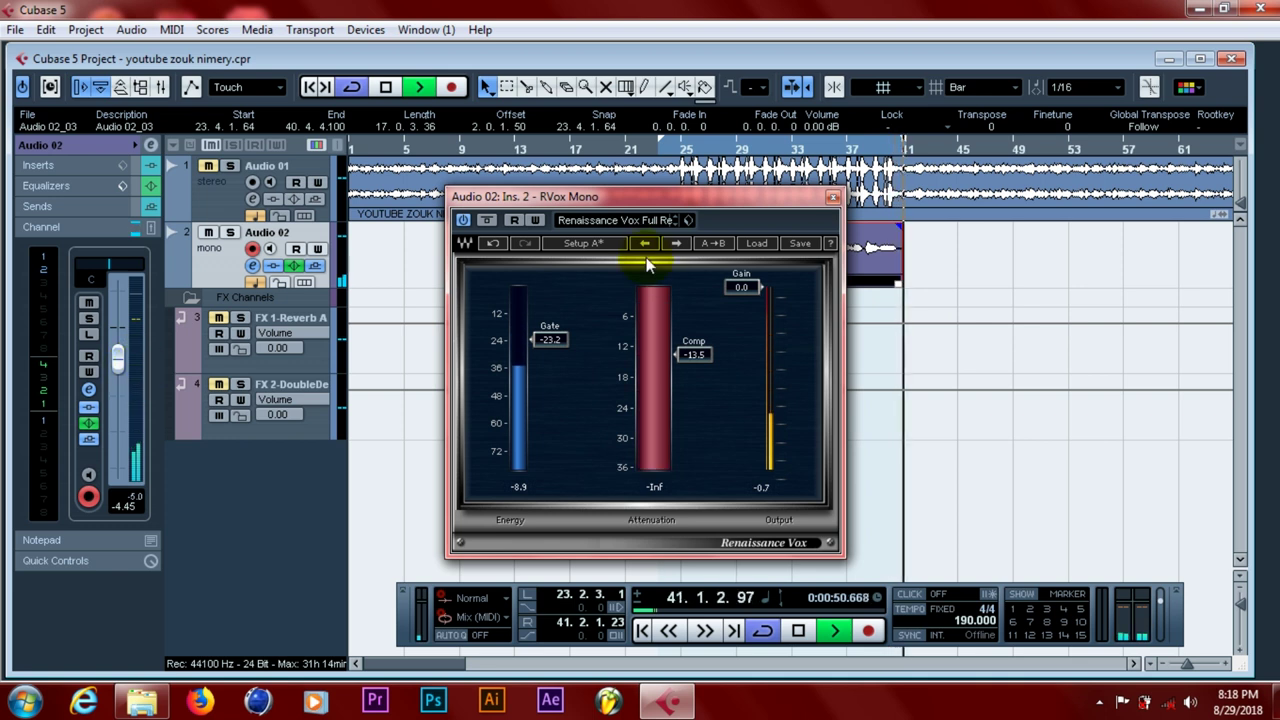
pyautogui.press('space')
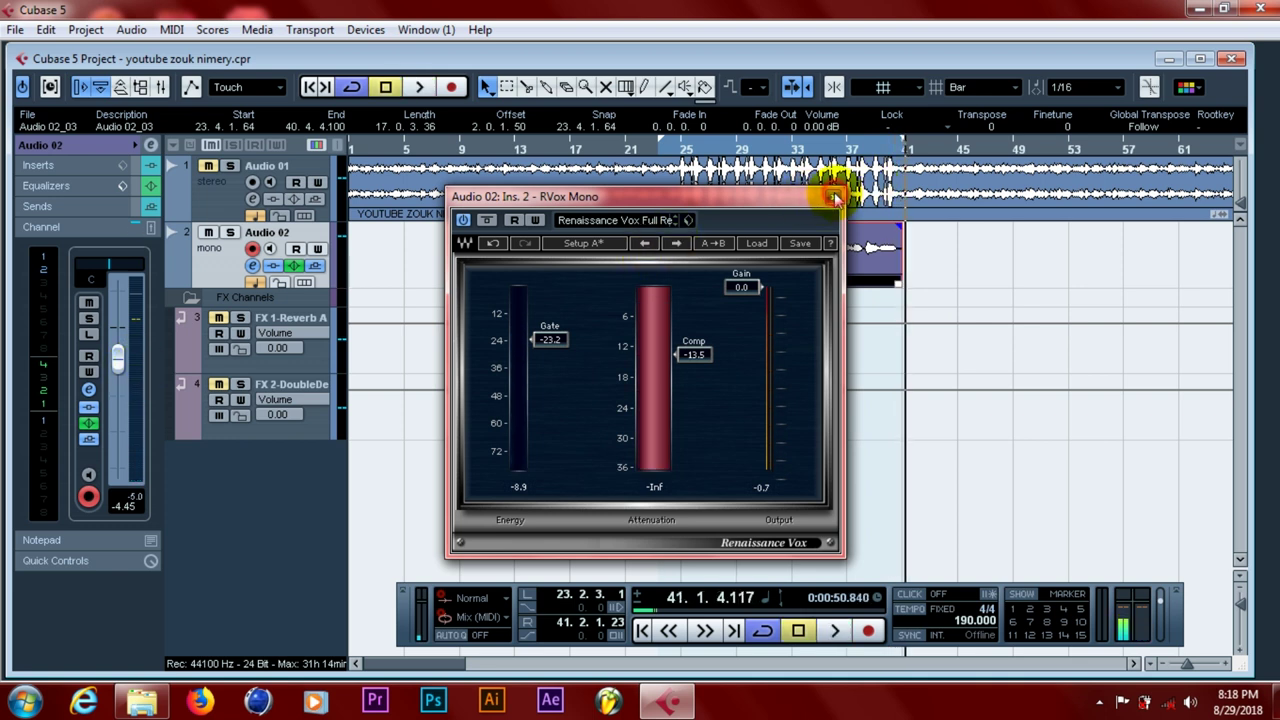
# - Close the RVox Mono window and save the project
pyautogui.click(836, 198)
pyautogui.click(15, 30)
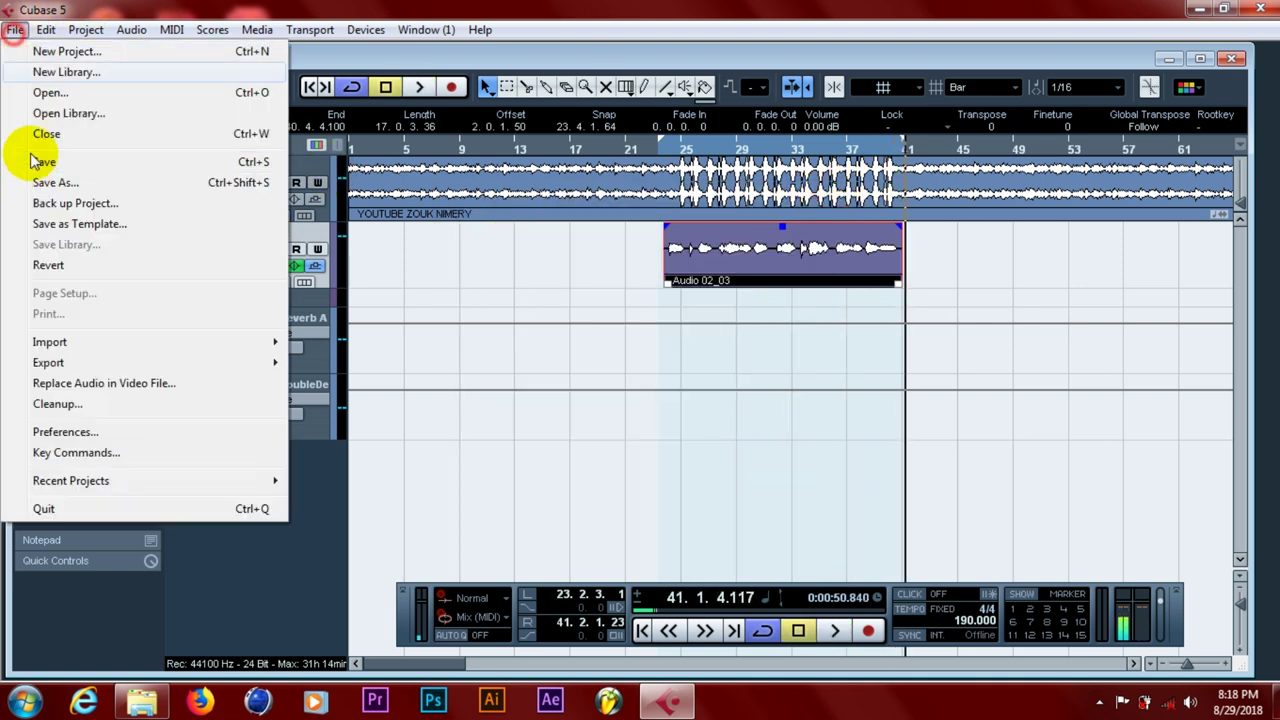
pyautogui.click(30, 162)
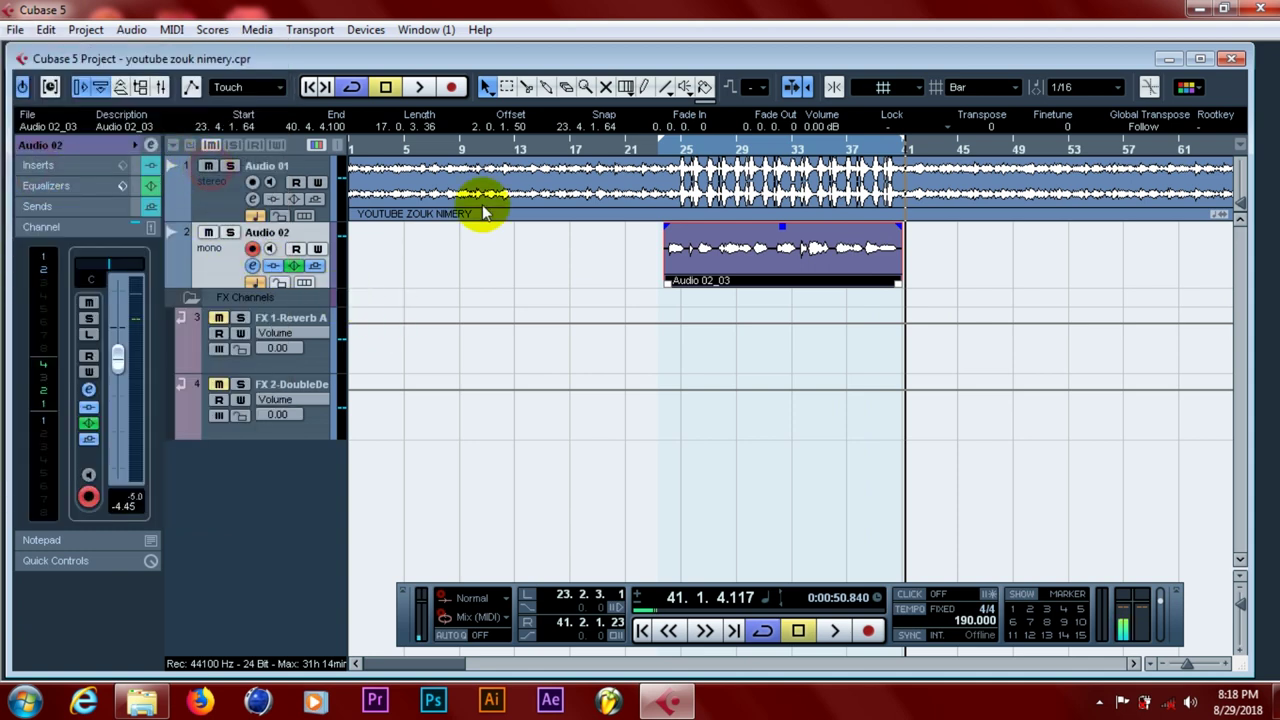
# - Play the vocal with the backing track from the clip's start, and unmute the FX 1-Reverb A and FX 2 delay channels
pyautogui.click(668, 150)
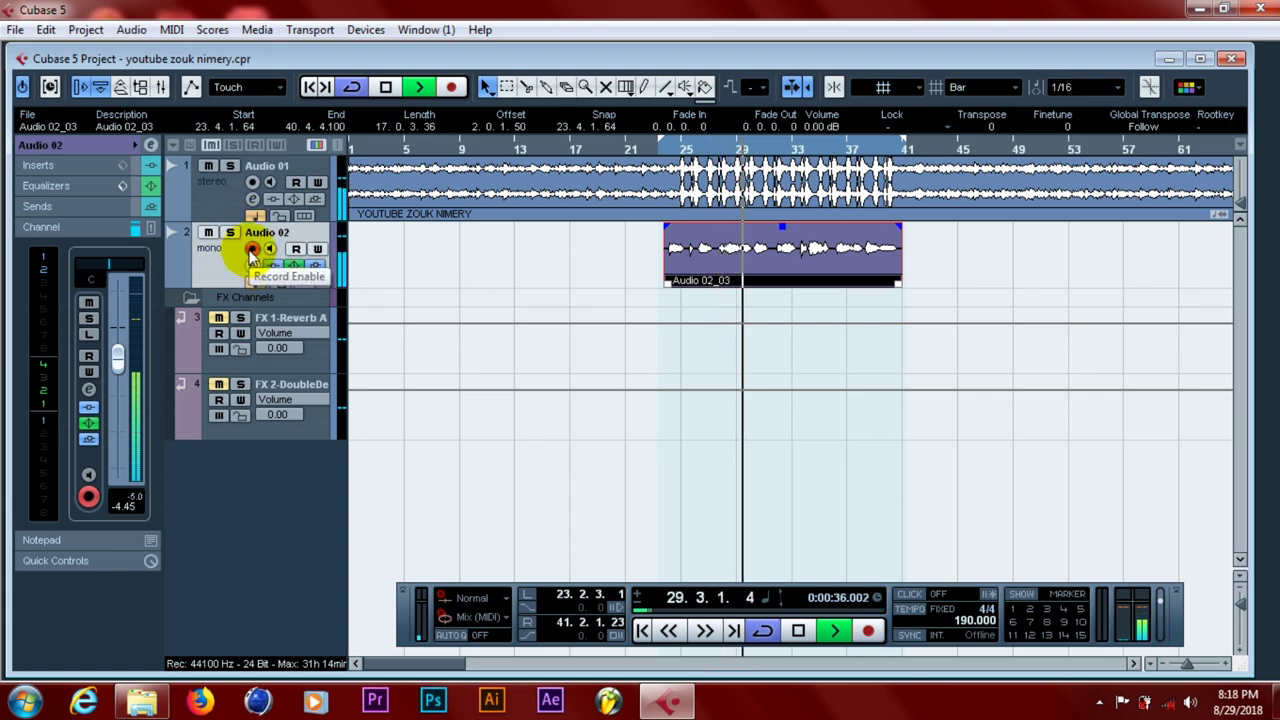
pyautogui.press('space')
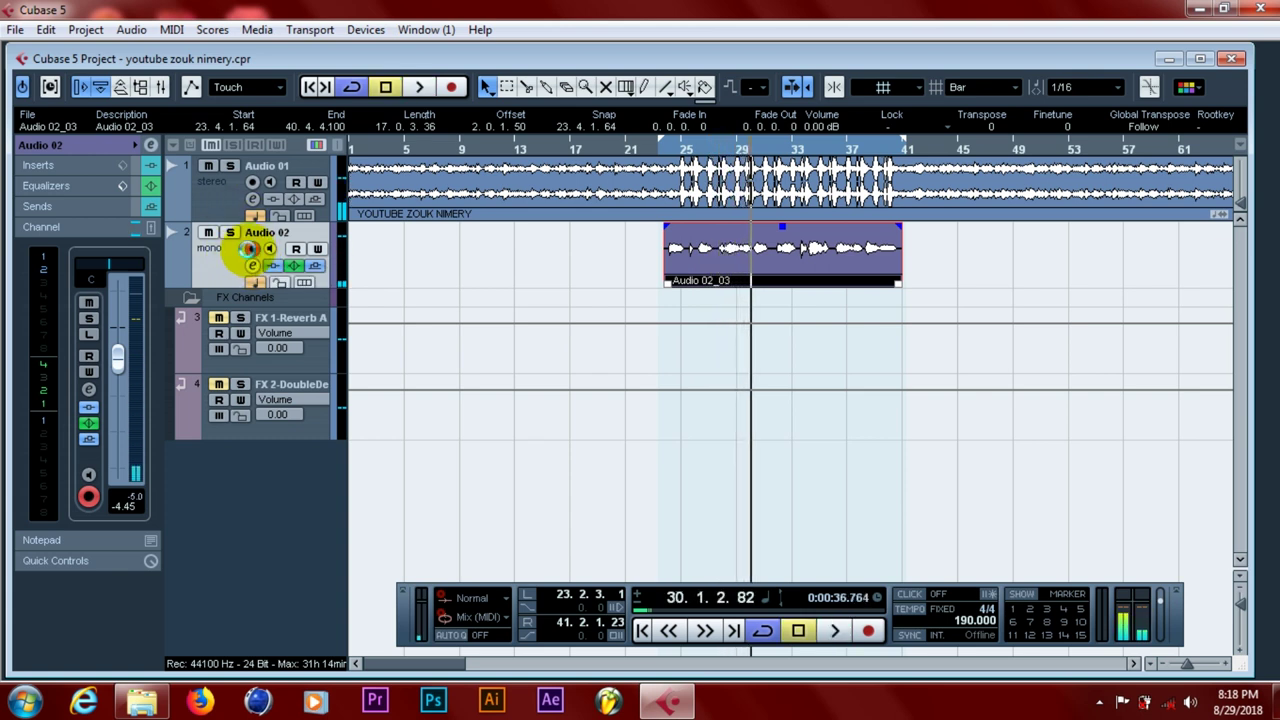
pyautogui.click(218, 385)
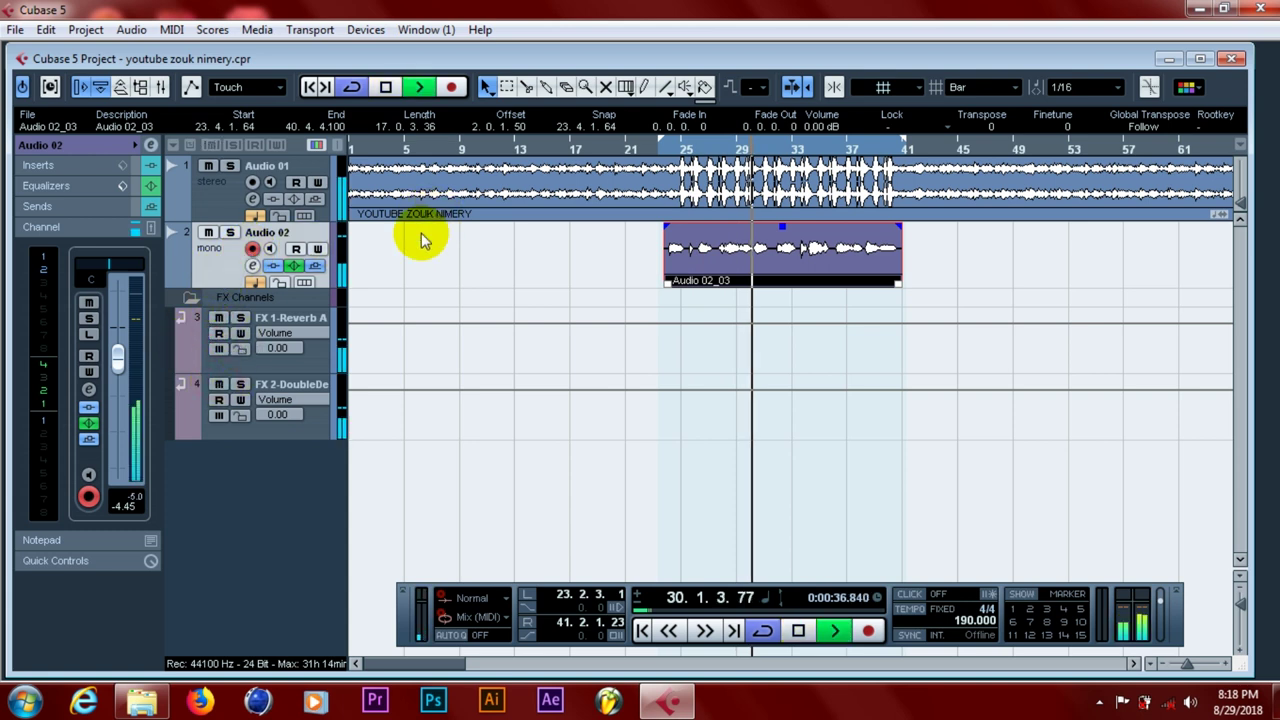
# - Lower the Audio 02 channel volume to about -7.15 during playback with the backing track
pyautogui.moveTo(128, 347); pyautogui.dragTo(119, 378)
pyautogui.click(225, 190)
pyautogui.click(212, 259)
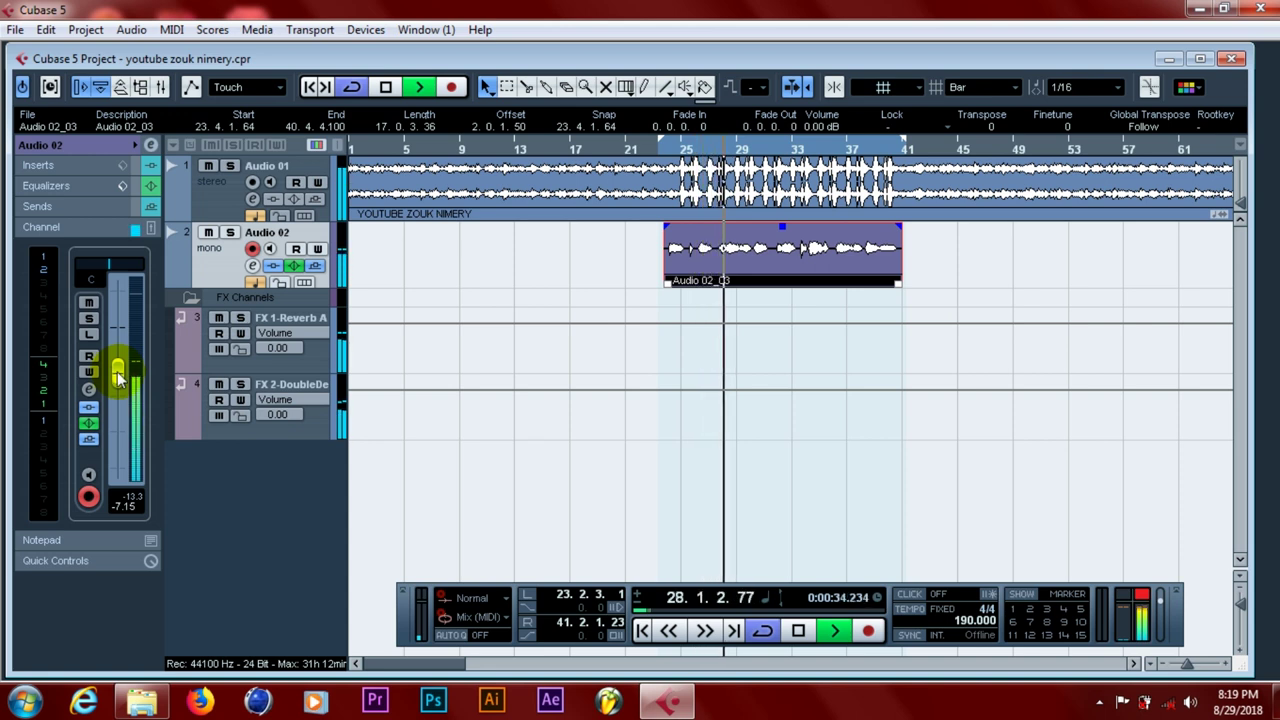
# - Fine-tune the Audio 02 channel volume down to -8.22 during playback, and stop the playback
pyautogui.moveTo(117, 375); pyautogui.dragTo(117, 373)
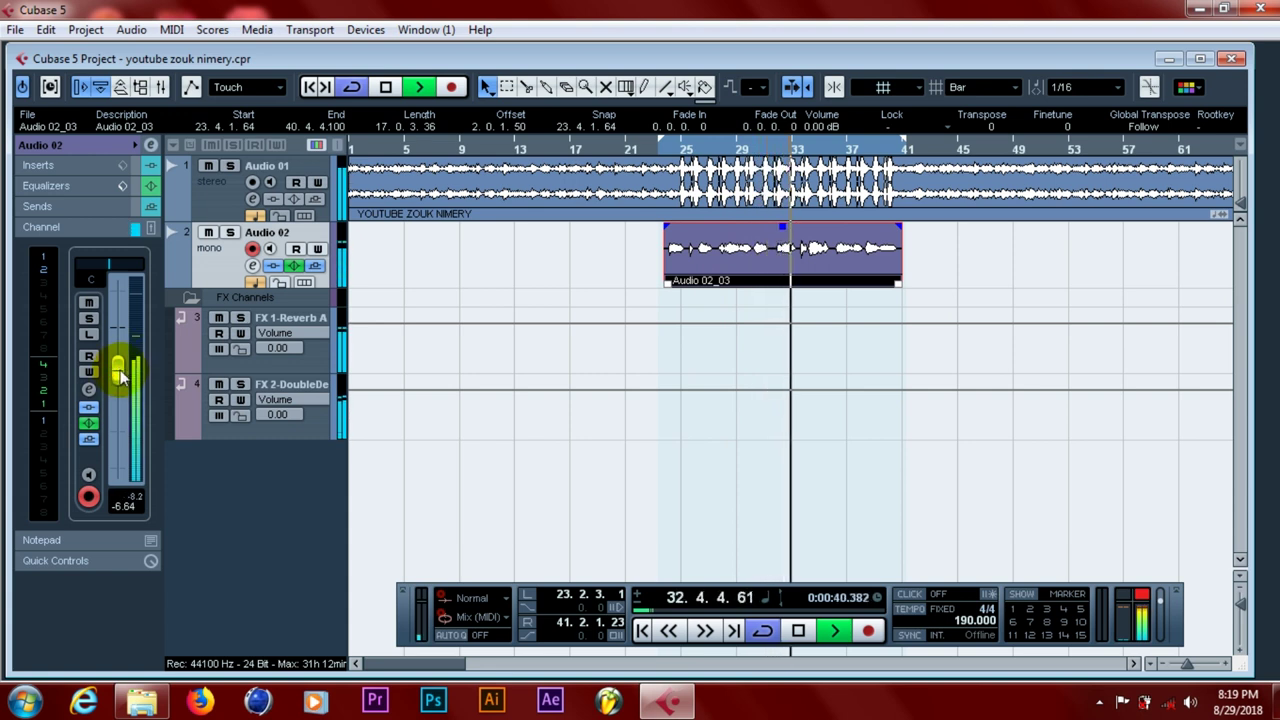
pyautogui.moveTo(117, 375); pyautogui.dragTo(118, 385)
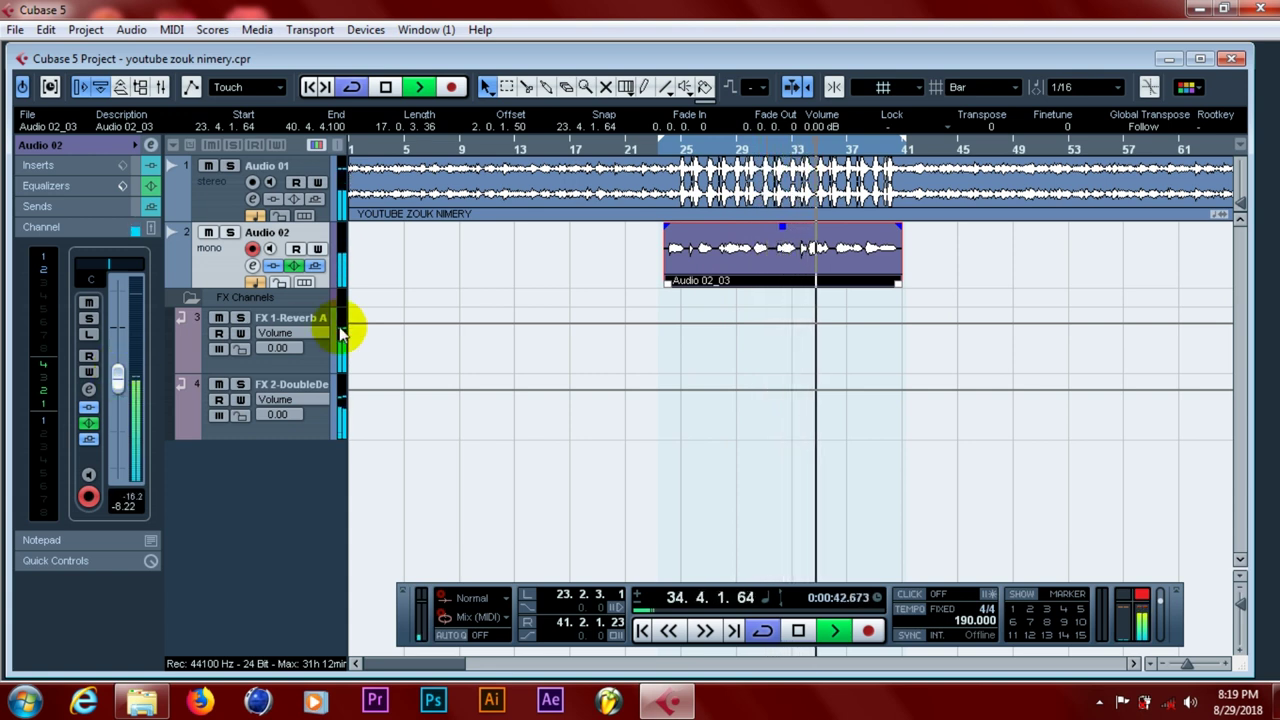
pyautogui.press('space')
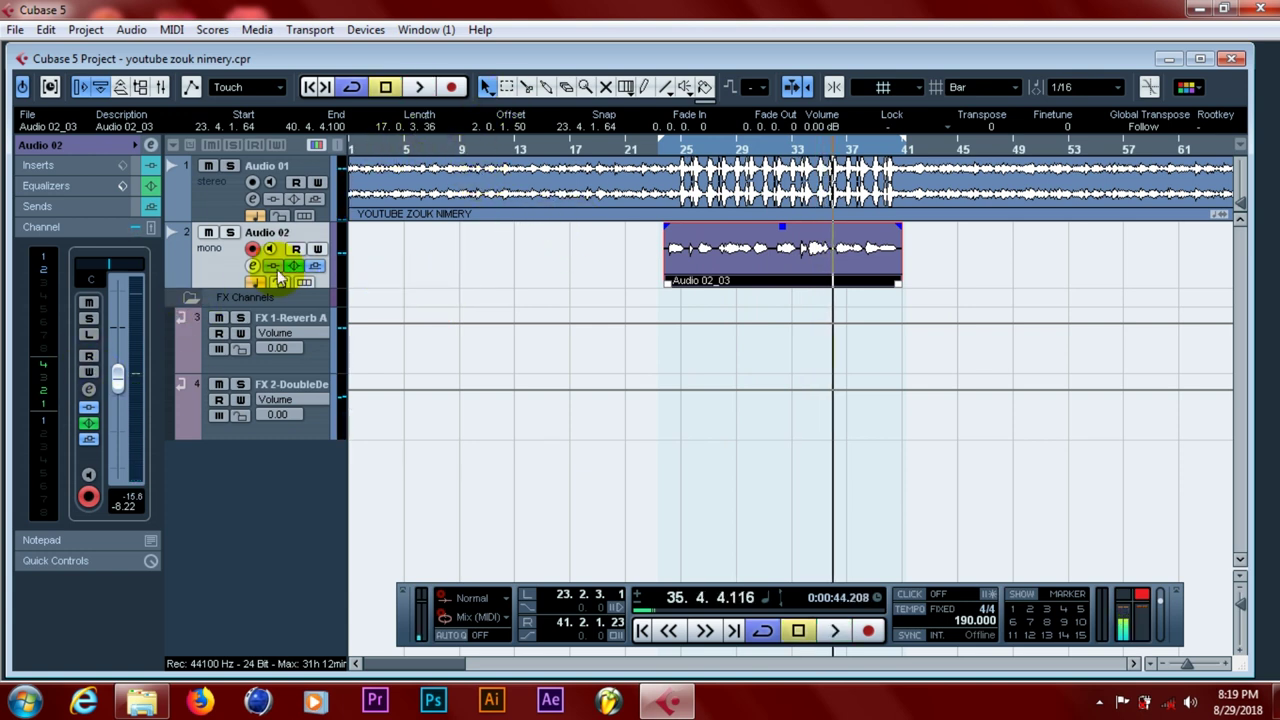
# - Clear the Stereo Out clip indicator in the mixer, and look over the Stereo Out channel's inserts and equalizer settings
pyautogui.press('F3')
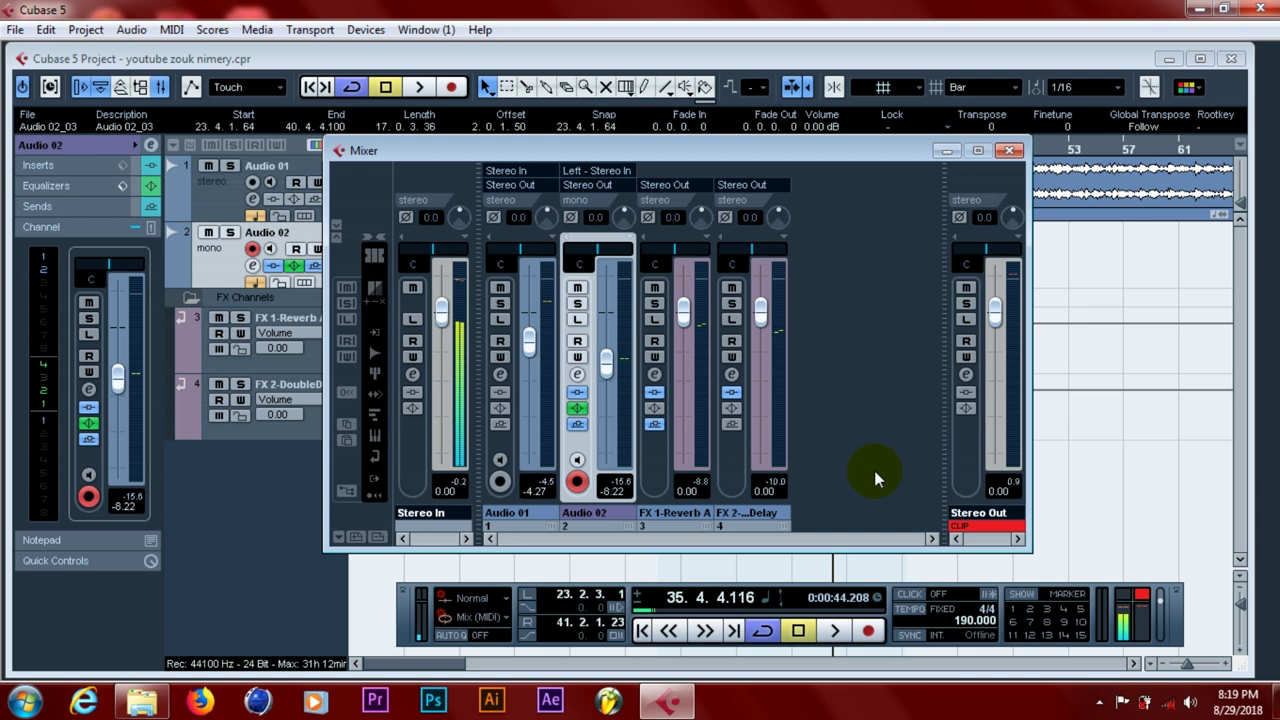
pyautogui.click(975, 526)
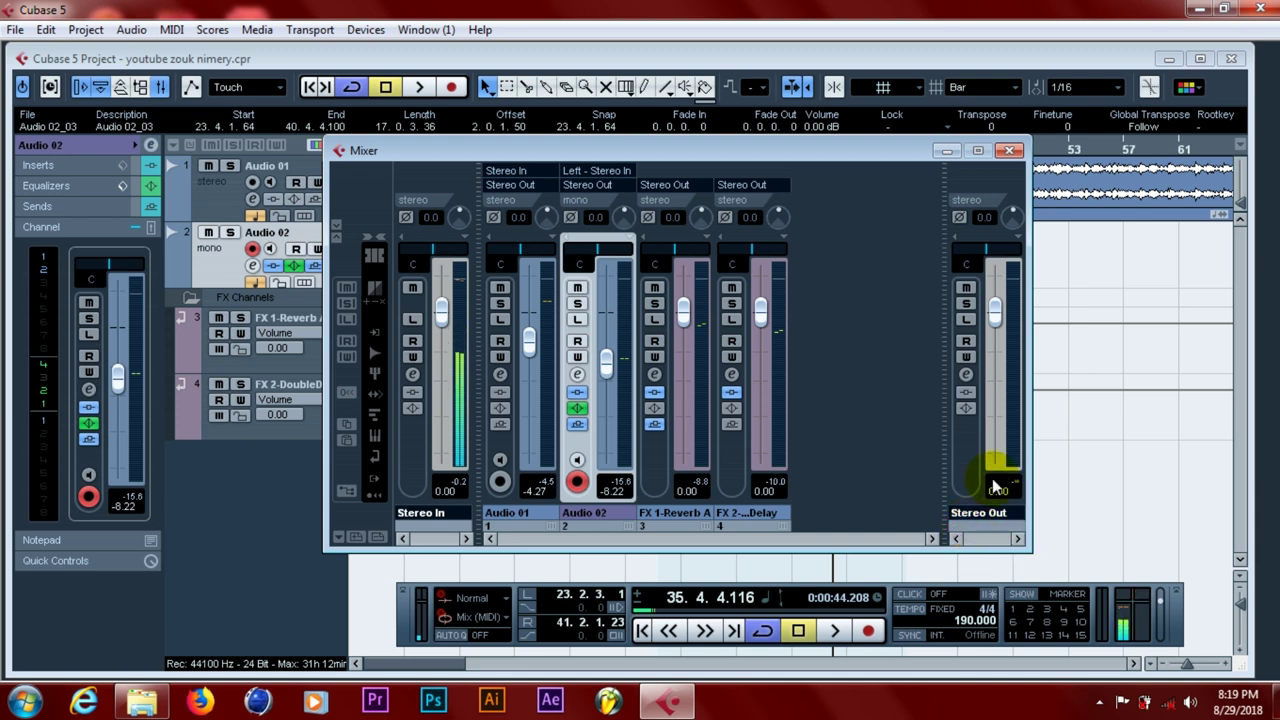
pyautogui.click(966, 374)
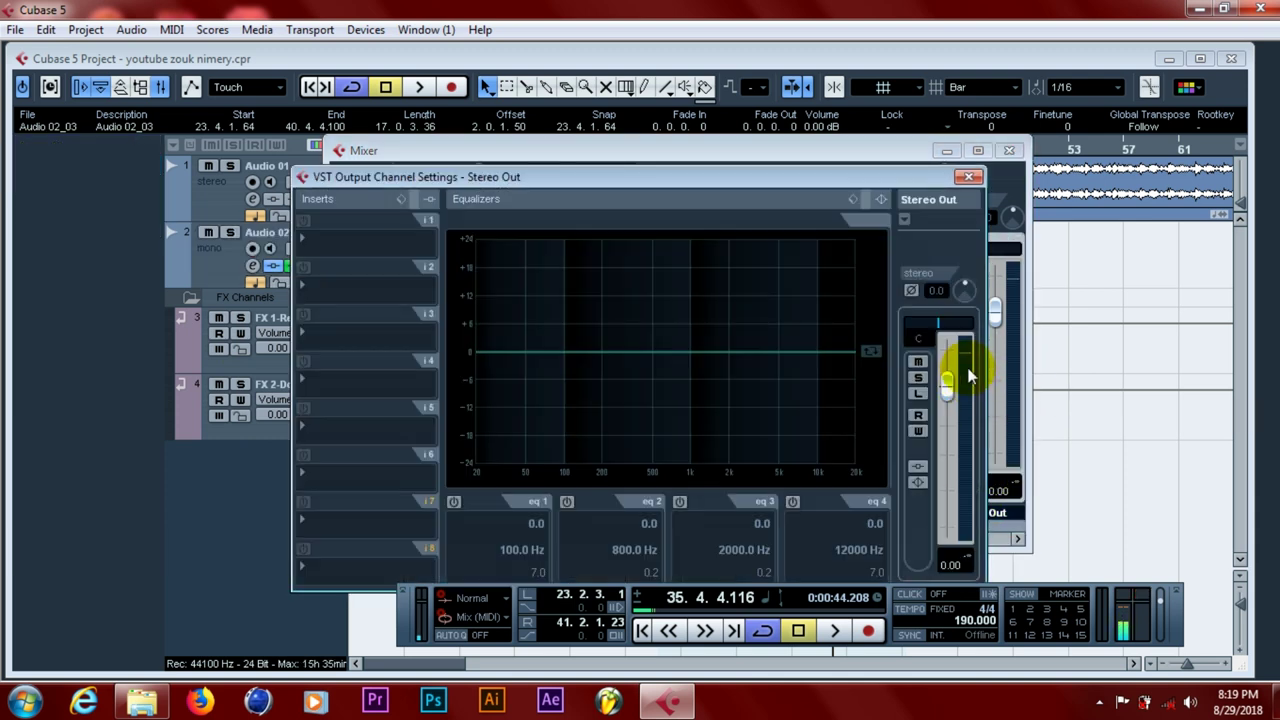
pyautogui.click(968, 176)
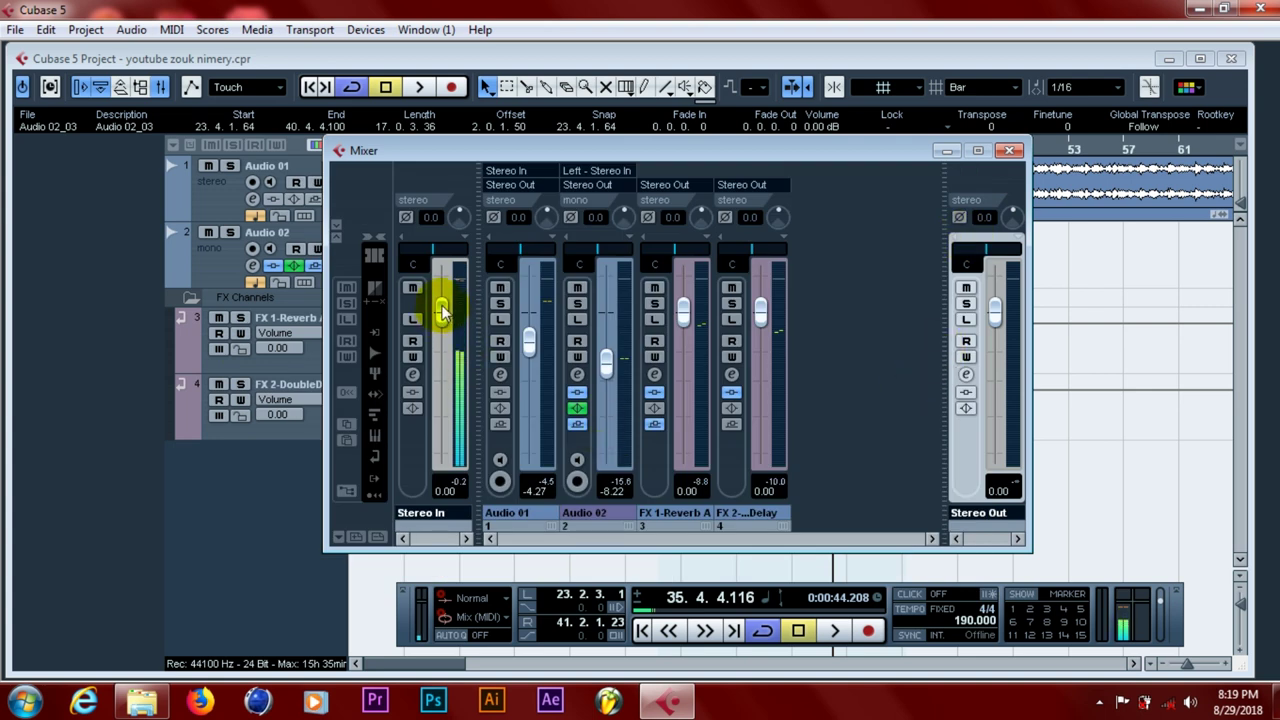
# - Lower the Stereo In fader in stages to -6.31 between playback checks, and clear the Stereo Out clip indicator
pyautogui.press('space')
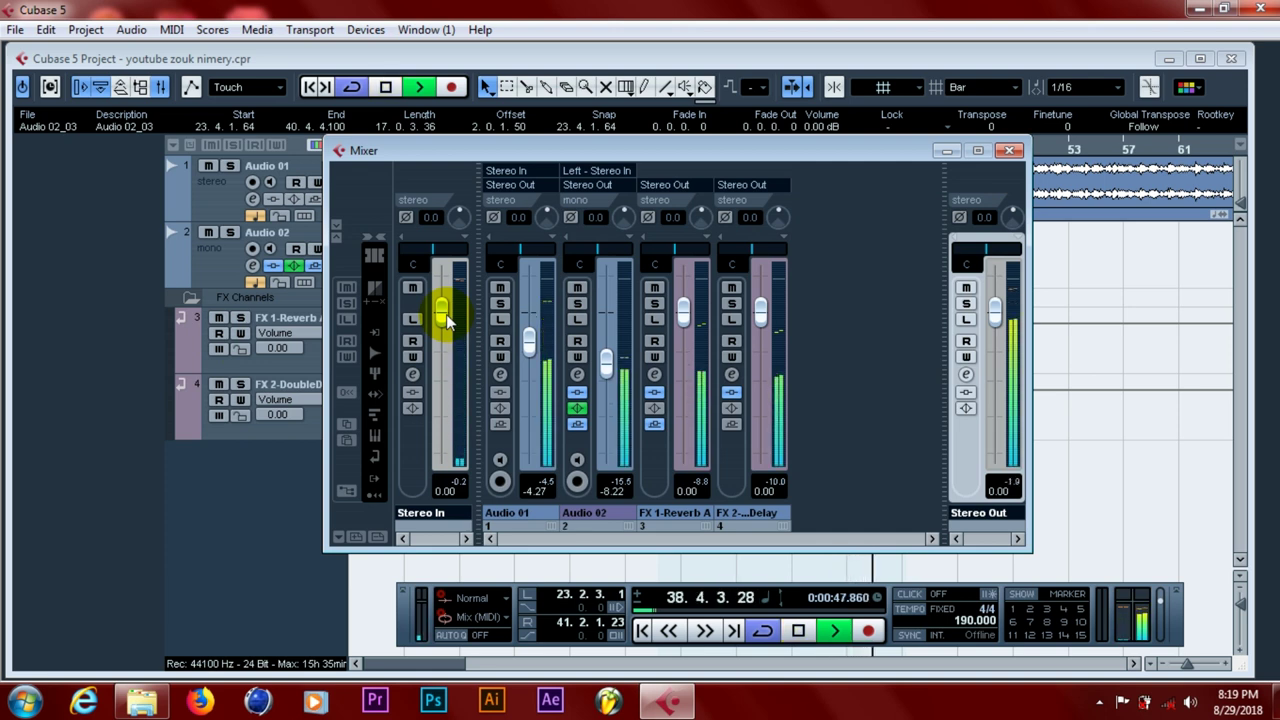
pyautogui.moveTo(445, 320); pyautogui.dragTo(444, 348)
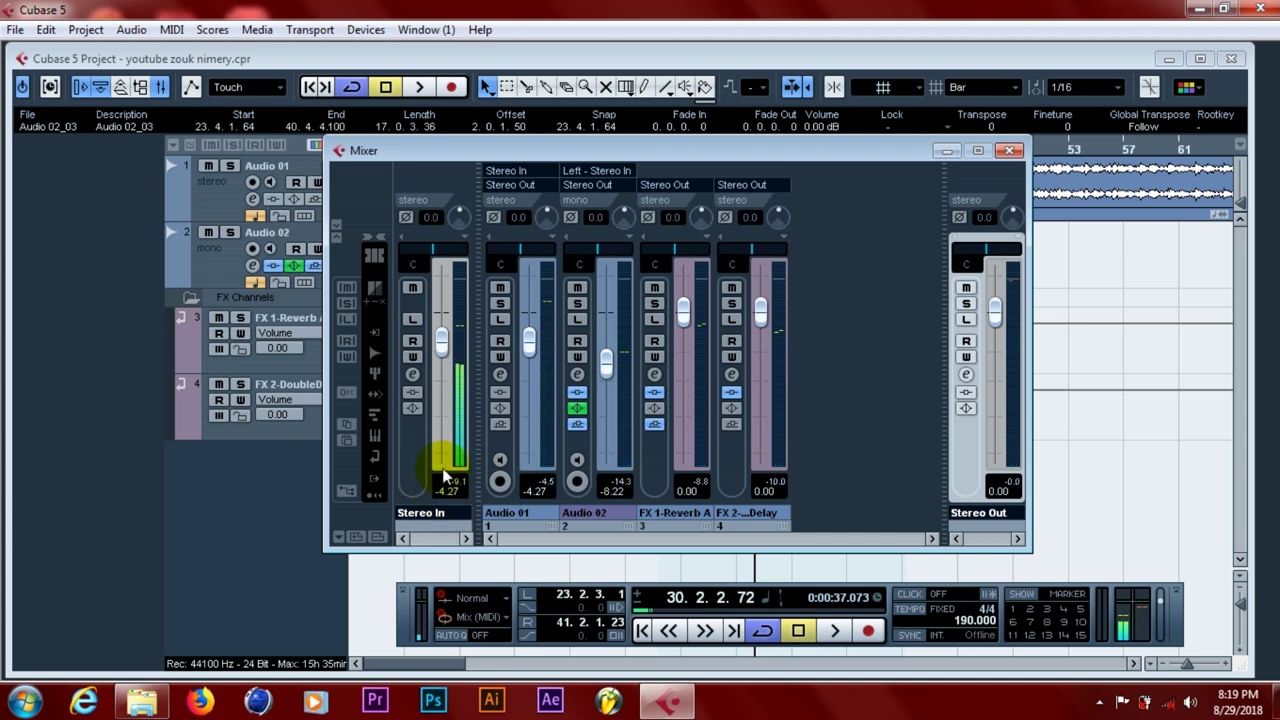
pyautogui.click(460, 340)
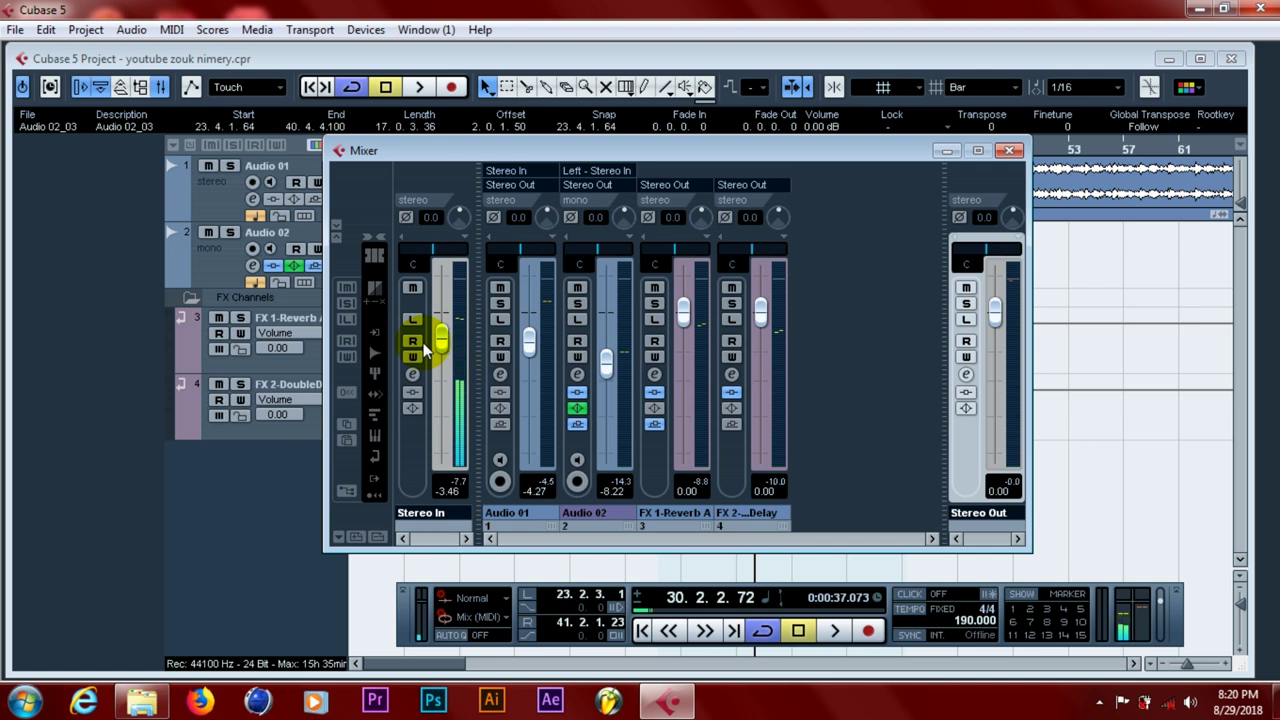
pyautogui.press('space')
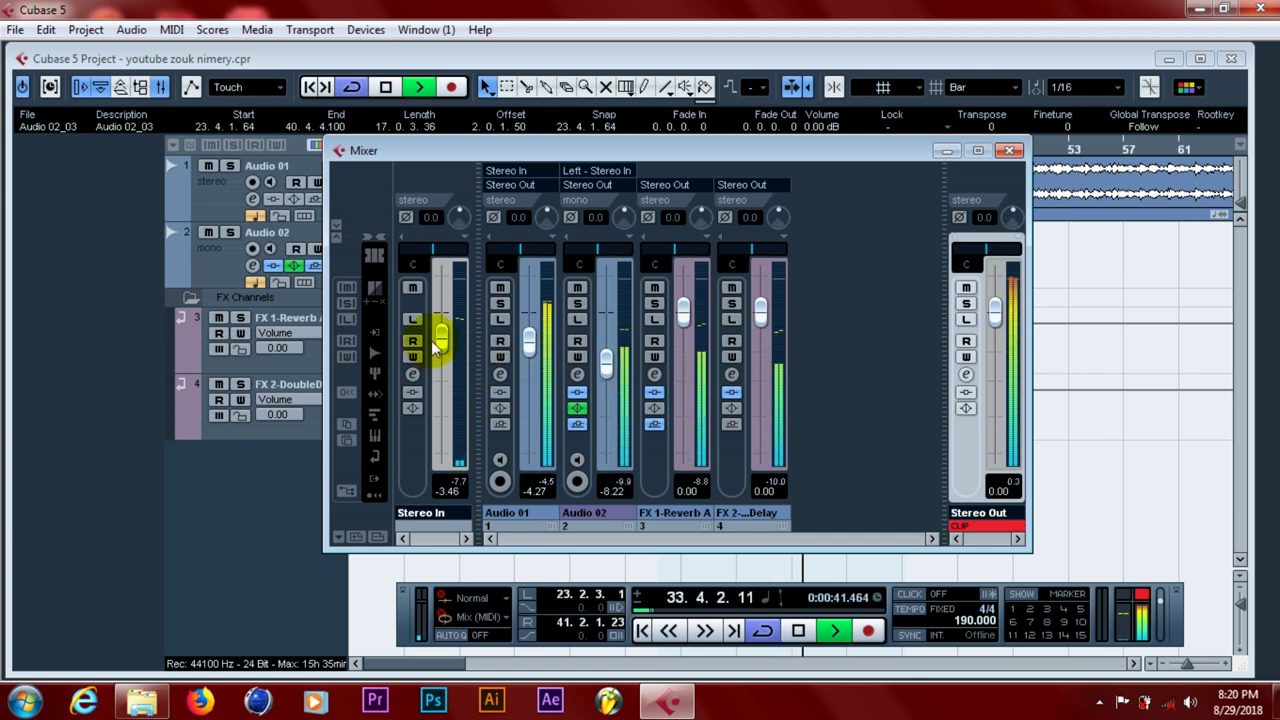
pyautogui.press('space')
pyautogui.scroll(-1, 443, 349)
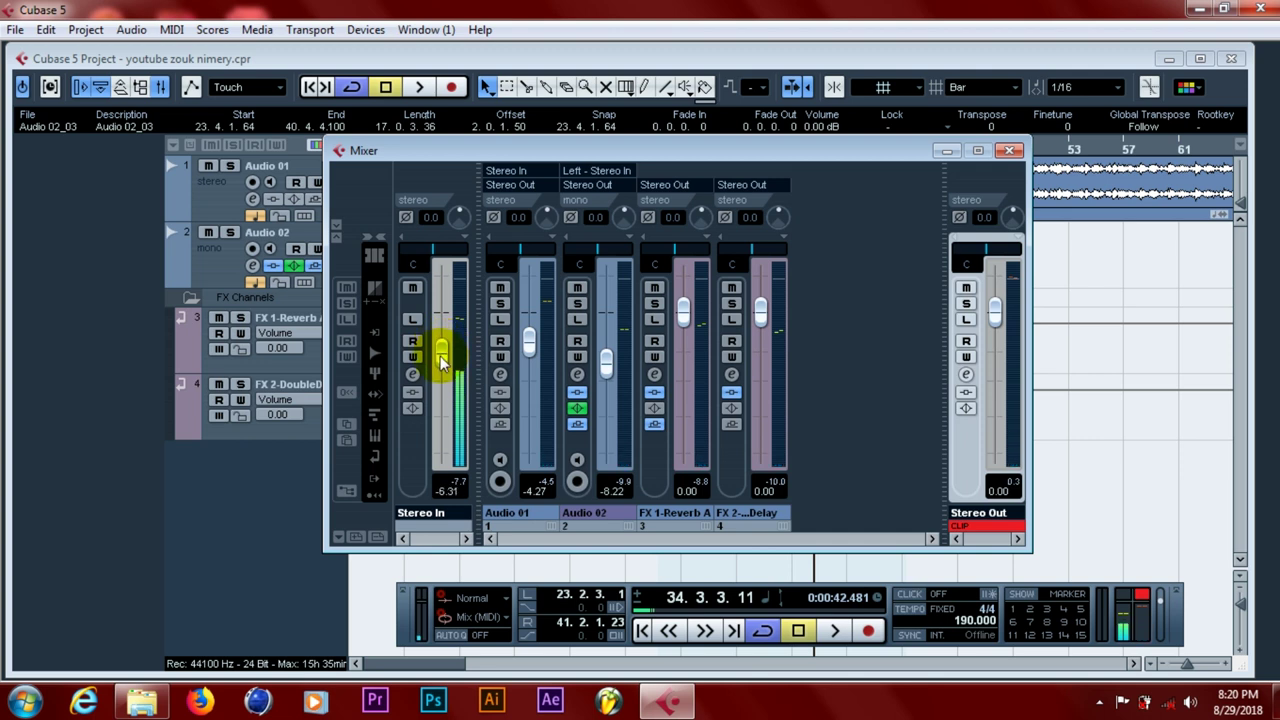
pyautogui.press('space')
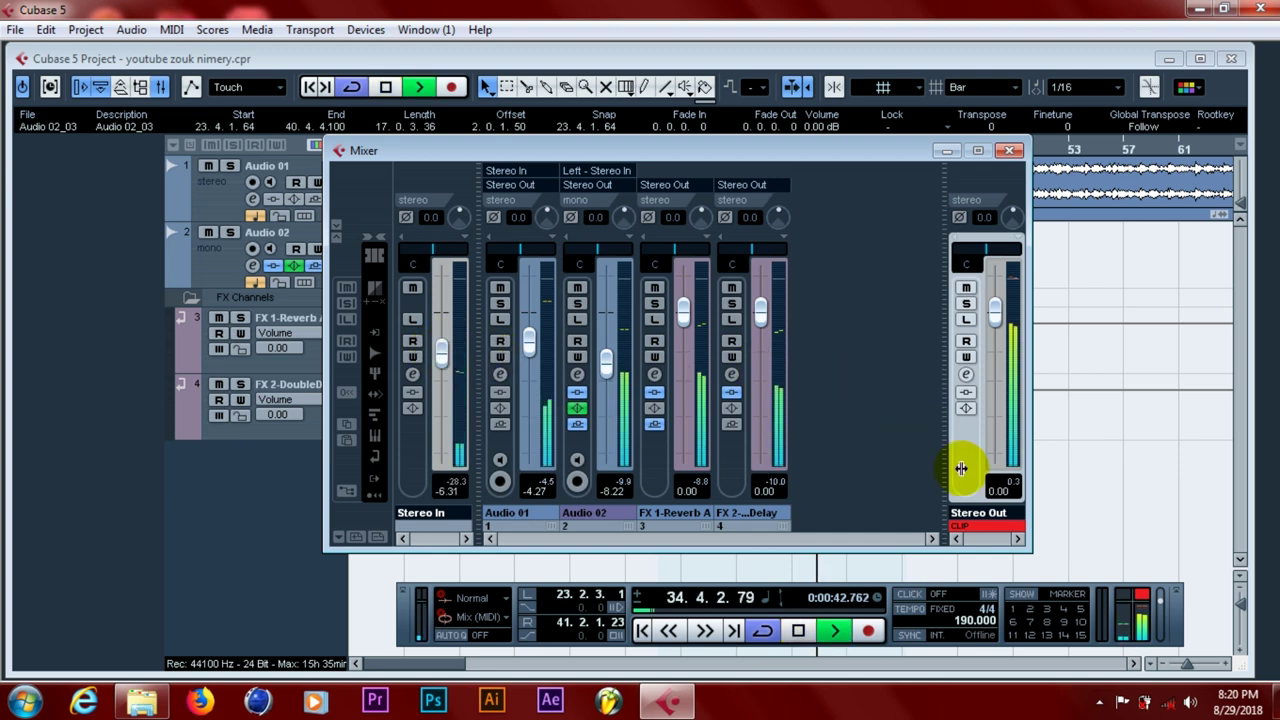
pyautogui.click(967, 530)
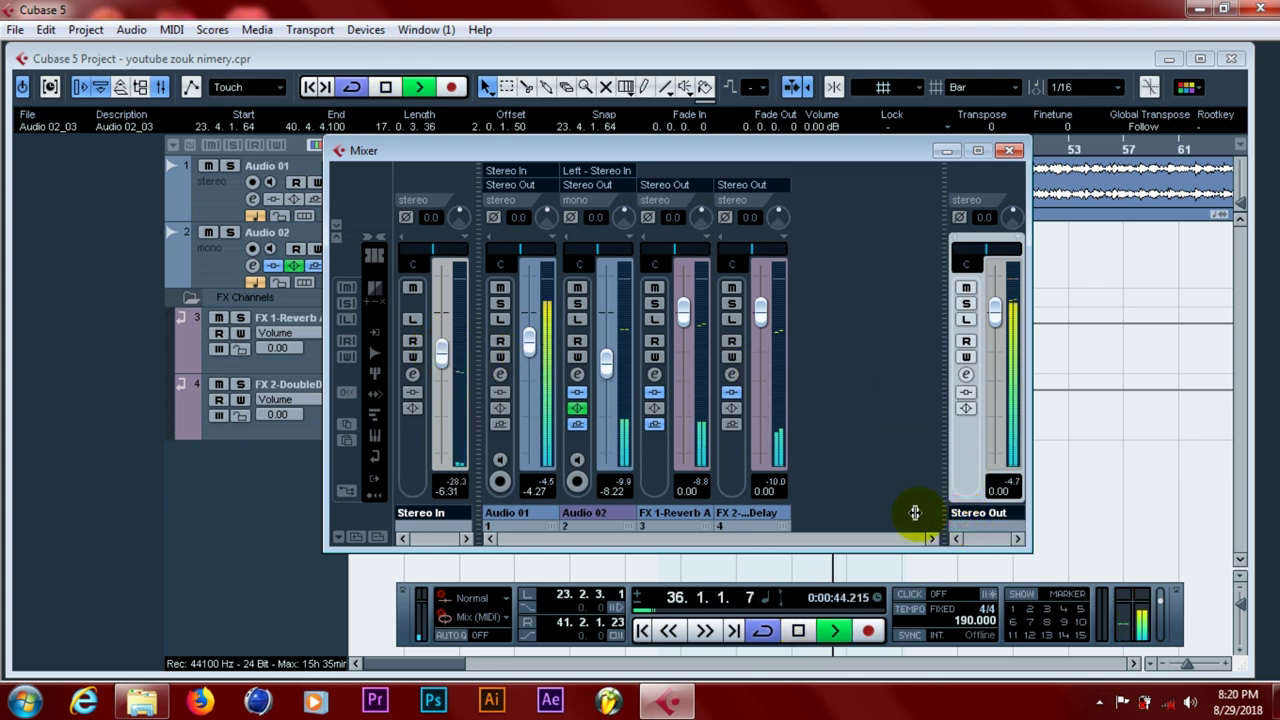
# - Close the mixer, replay the mix from within the vocal clip around bars 31 to 34, and stop the playback
pyautogui.click(1010, 151)
pyautogui.click(812, 150)
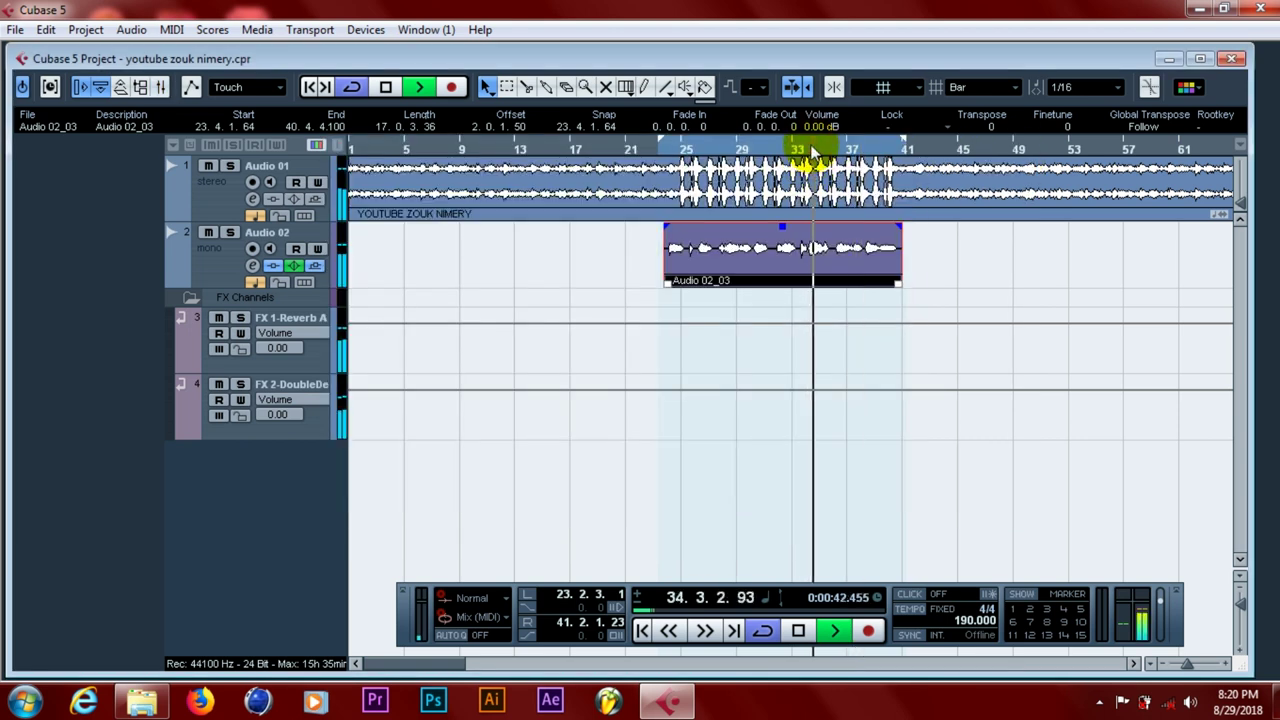
pyautogui.click(770, 147)
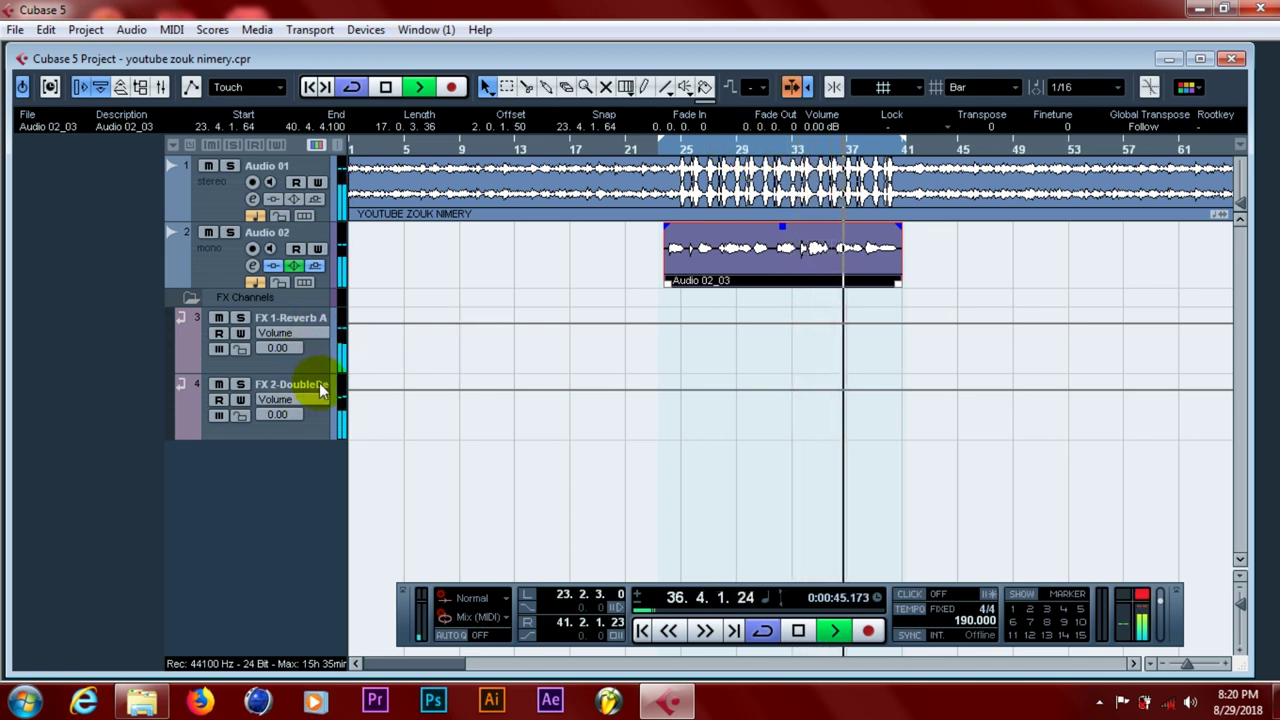
pyautogui.press('space')
# - Review the inserts, equalizer and sends in Audio 02's channel settings, and close the window
pyautogui.click(222, 270)
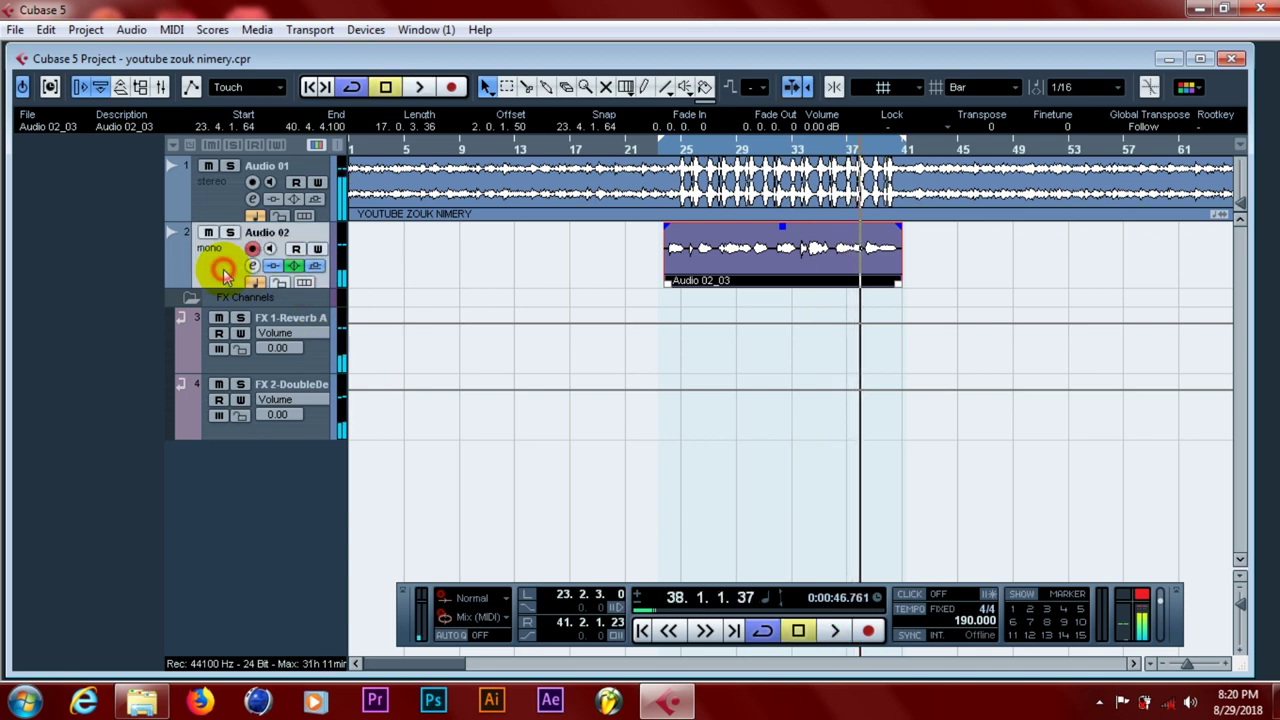
pyautogui.click(251, 265)
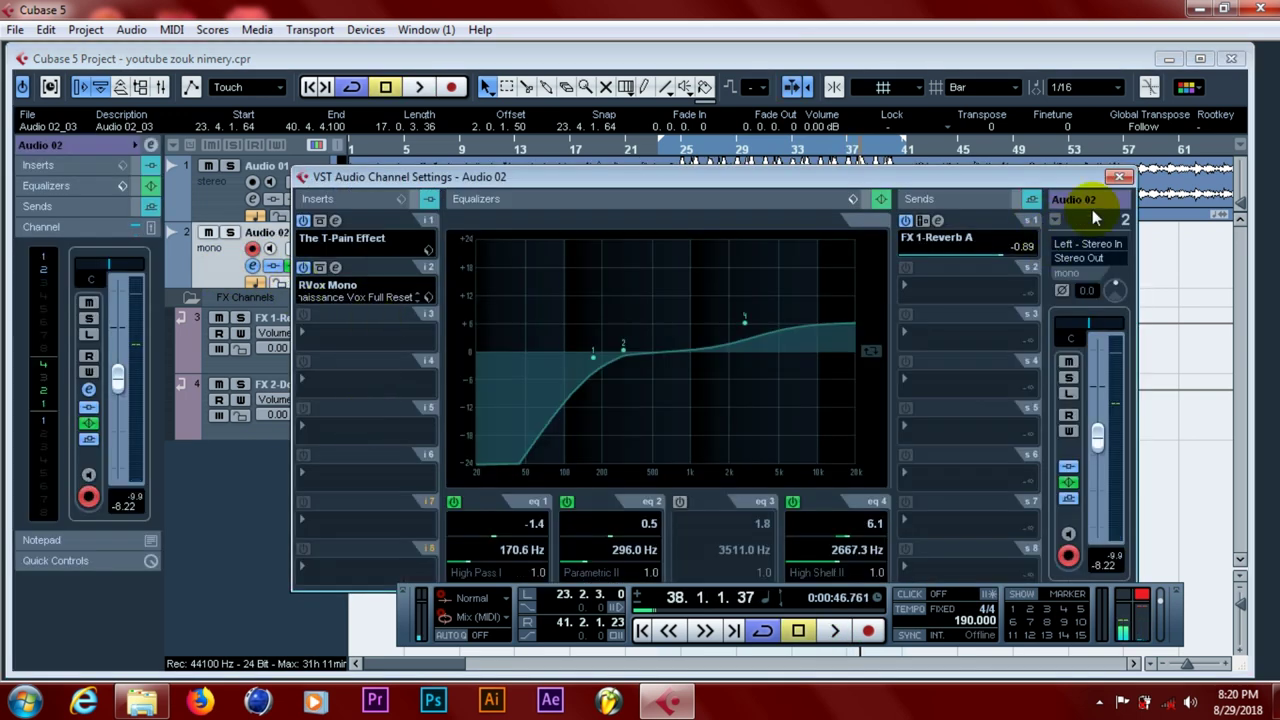
pyautogui.click(1120, 179)
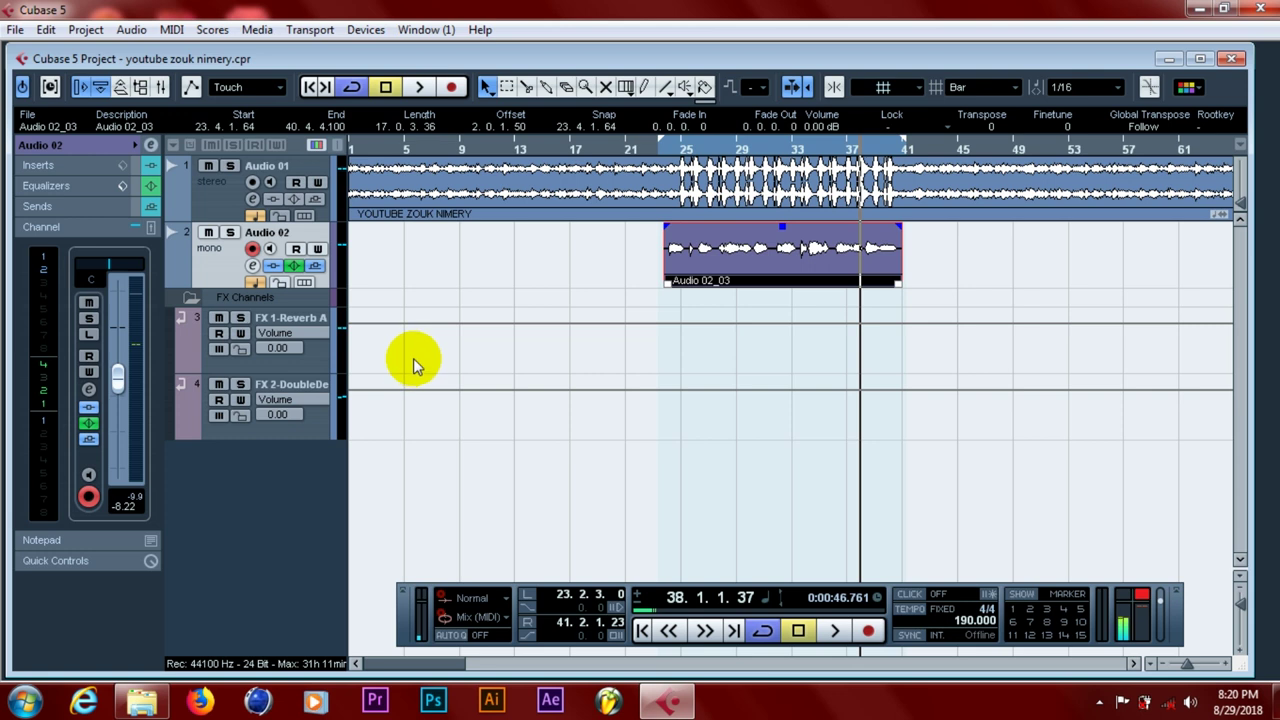
# - Clear the Stereo Out clip indicator in the mixer, and lower the Stereo In fader to -9.95
pyautogui.press('F3')
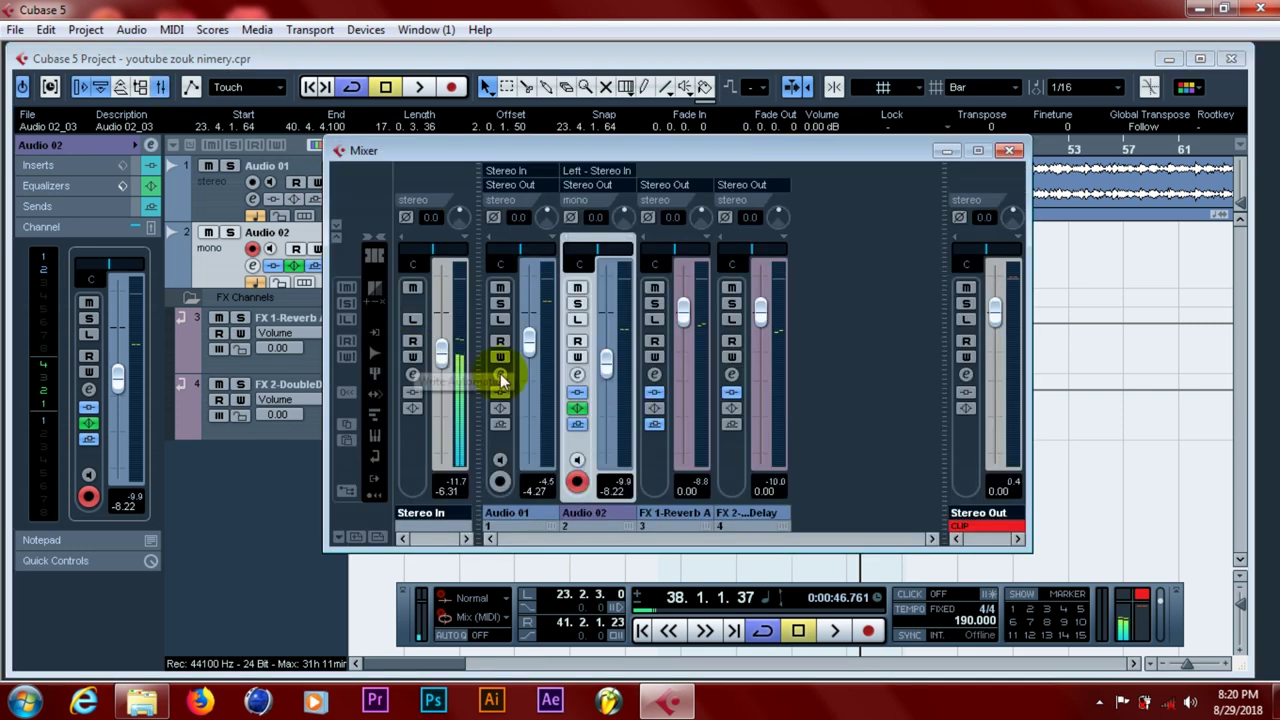
pyautogui.click(960, 525)
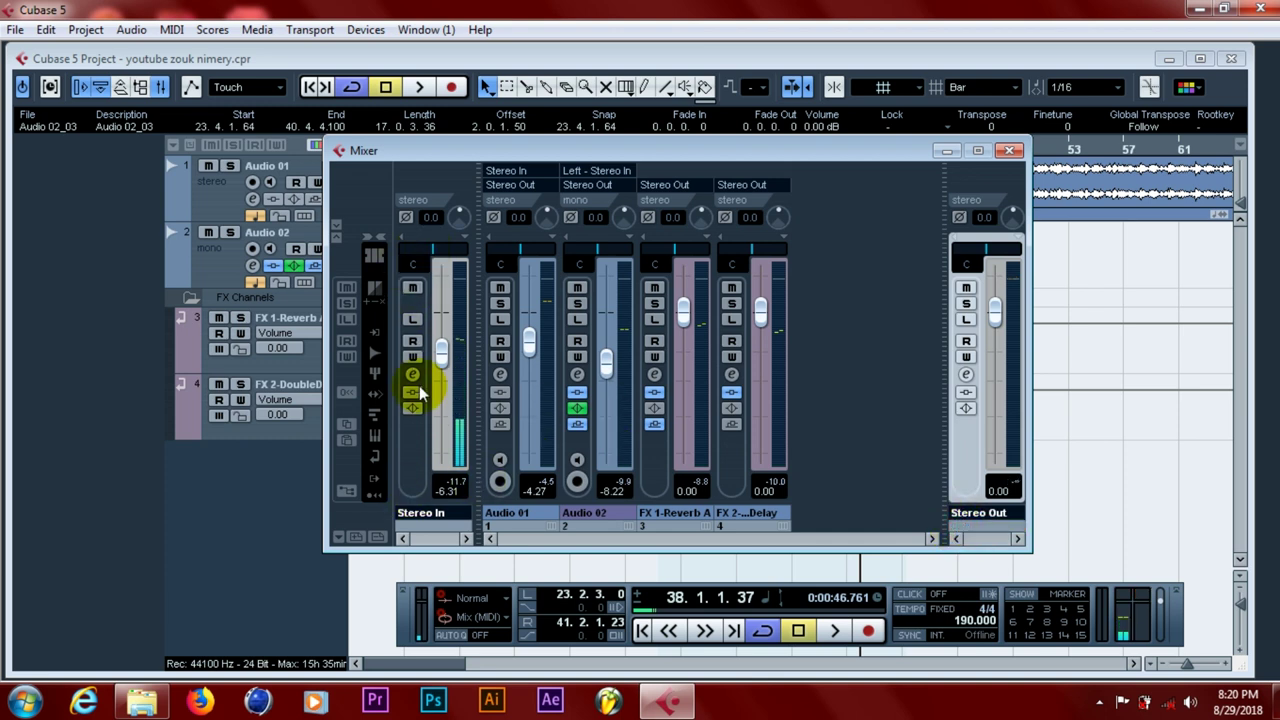
pyautogui.moveTo(442, 350); pyautogui.dragTo(444, 385)
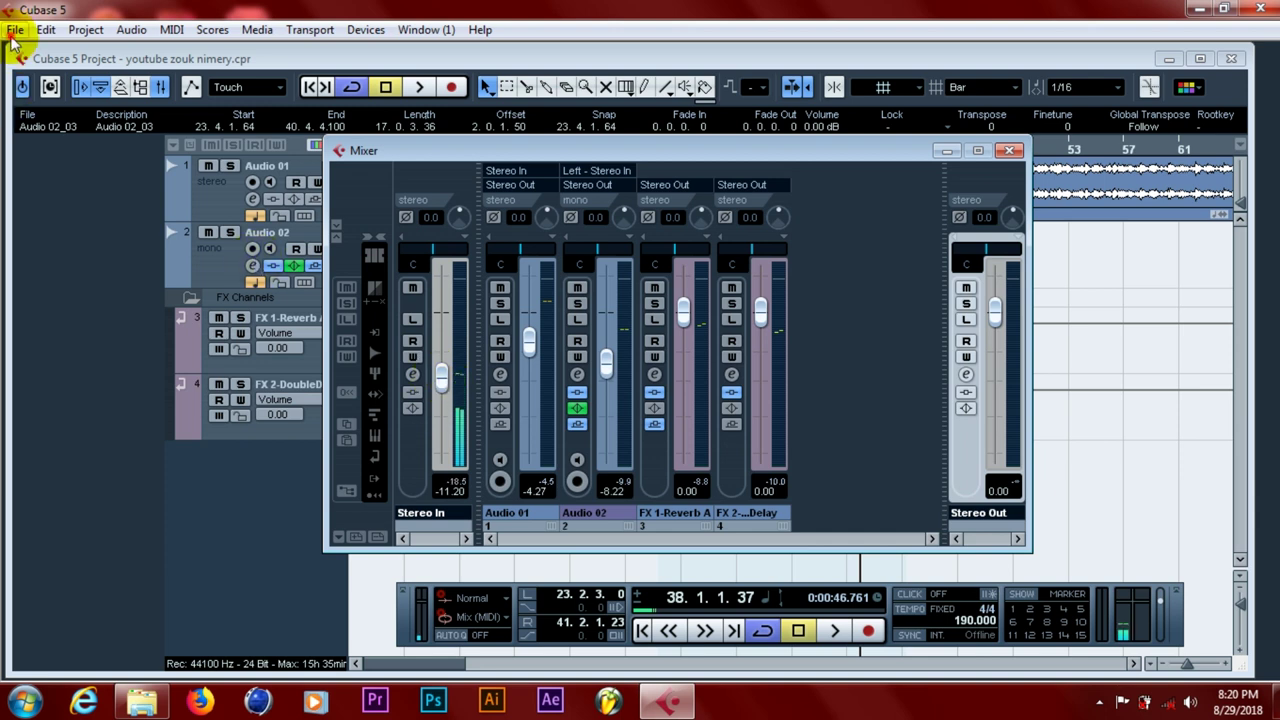
pyautogui.click(15, 30)
pyautogui.click(337, 388)
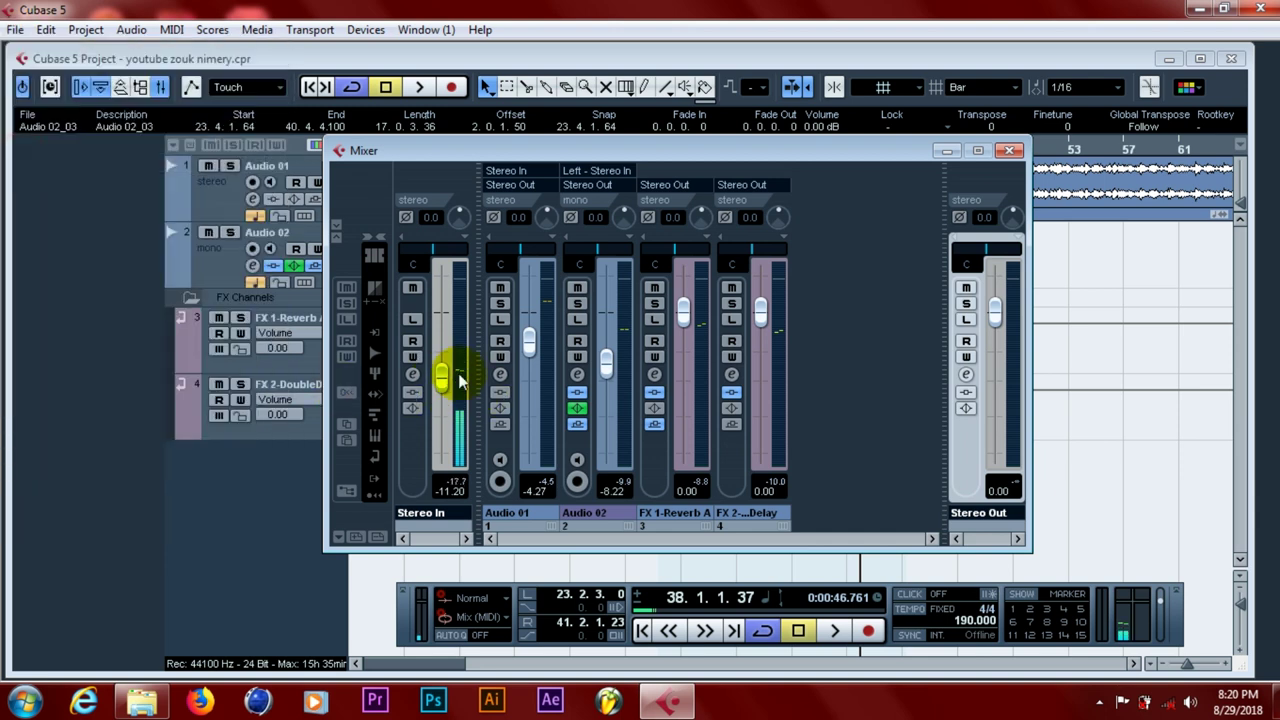
pyautogui.moveTo(447, 395); pyautogui.dragTo(451, 366)
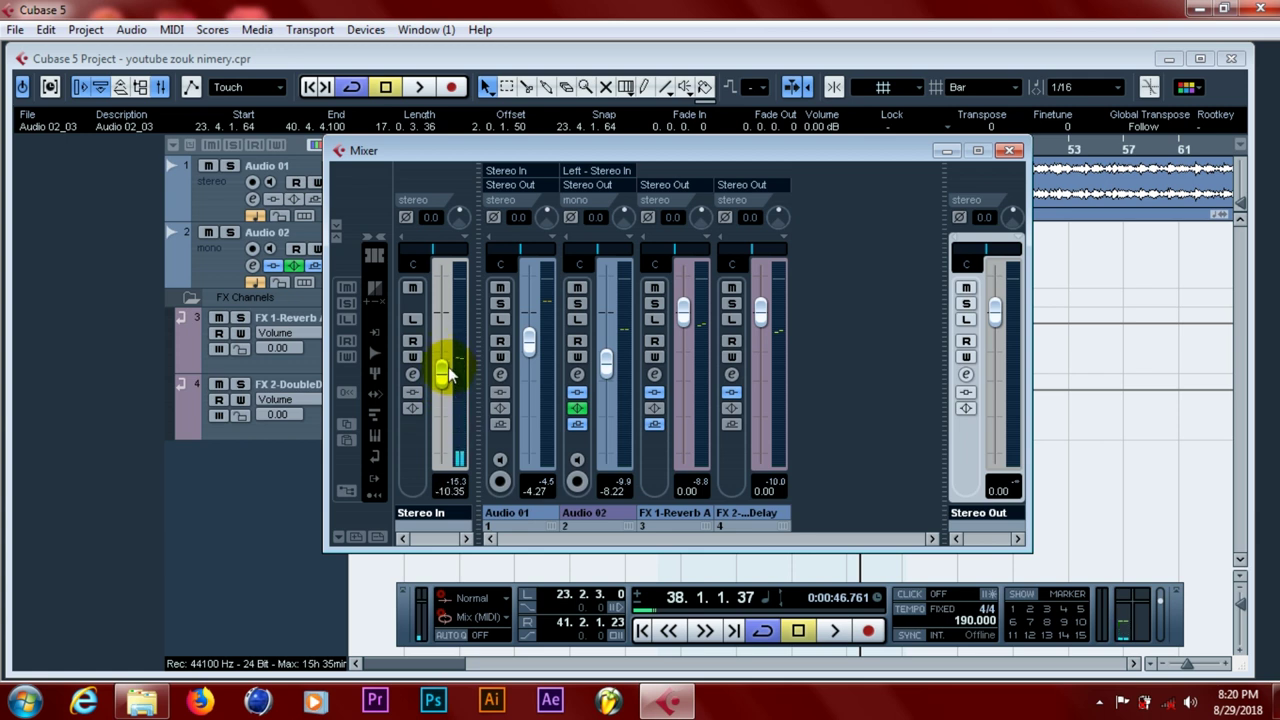
pyautogui.moveTo(448, 372); pyautogui.dragTo(450, 371)
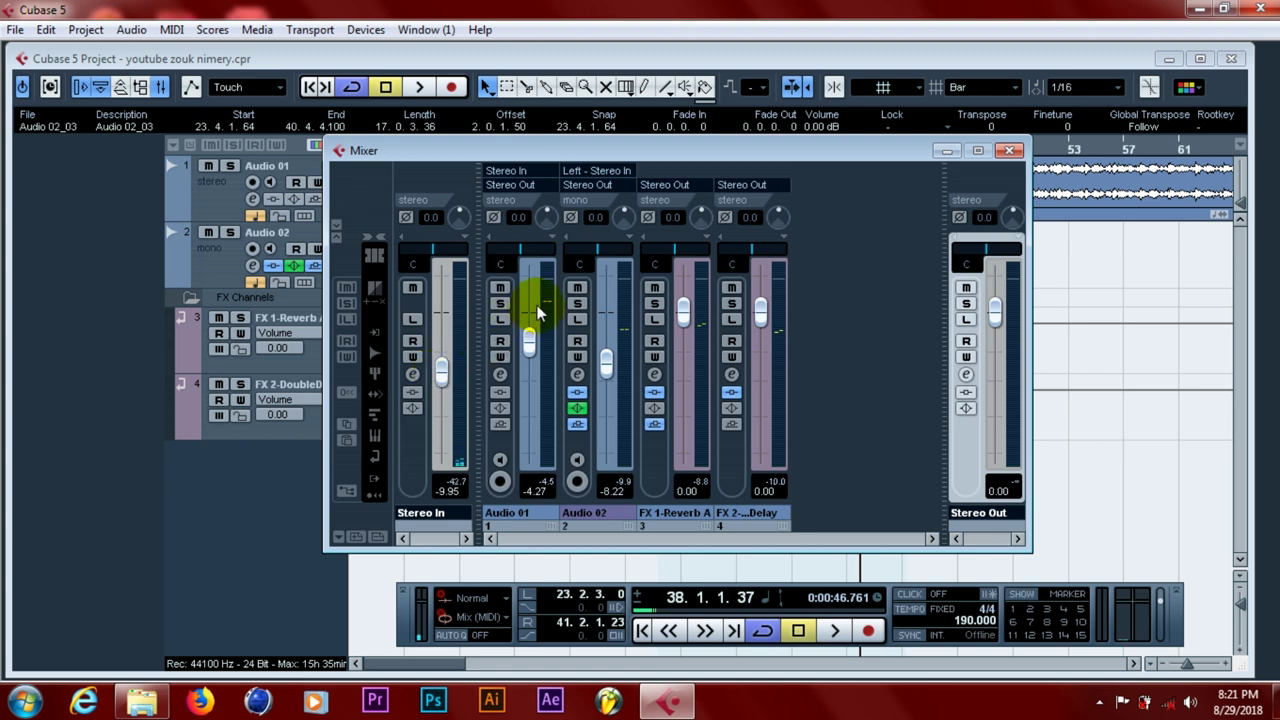
# - Play the mix, close the mixer, and lower the Audio 02 channel volume to -9.74
pyautogui.press('space')
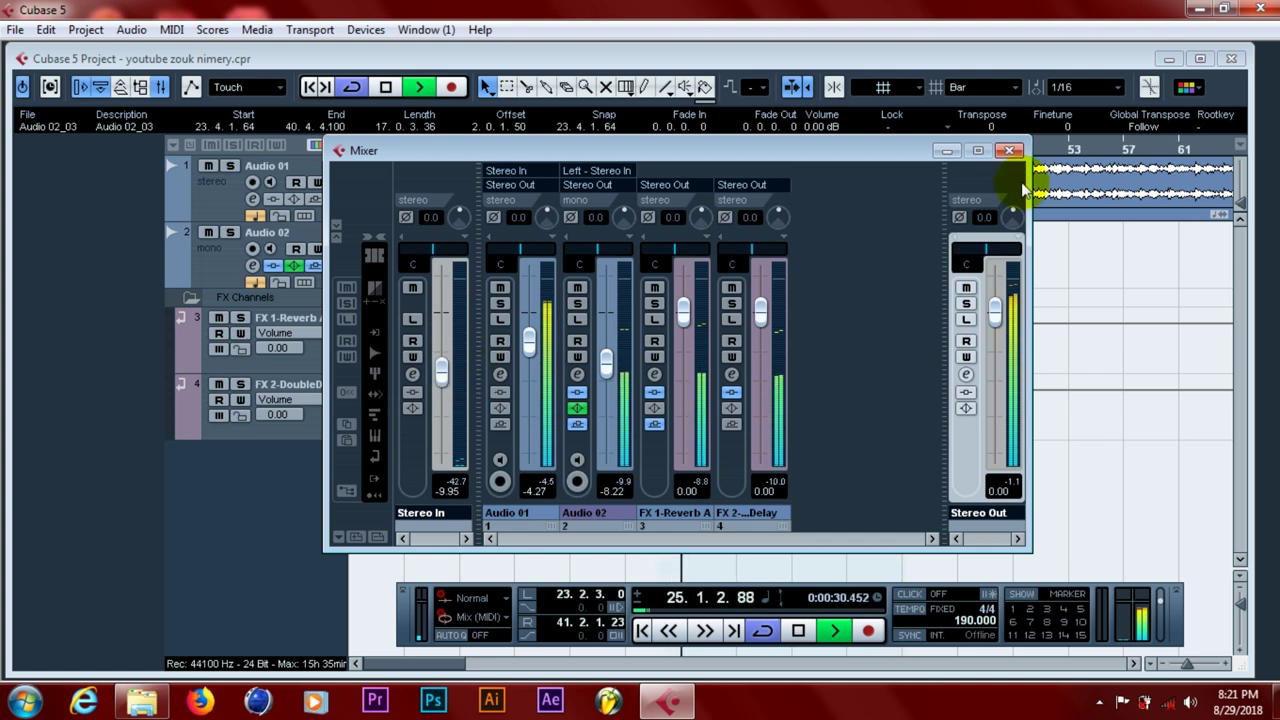
pyautogui.click(1009, 150)
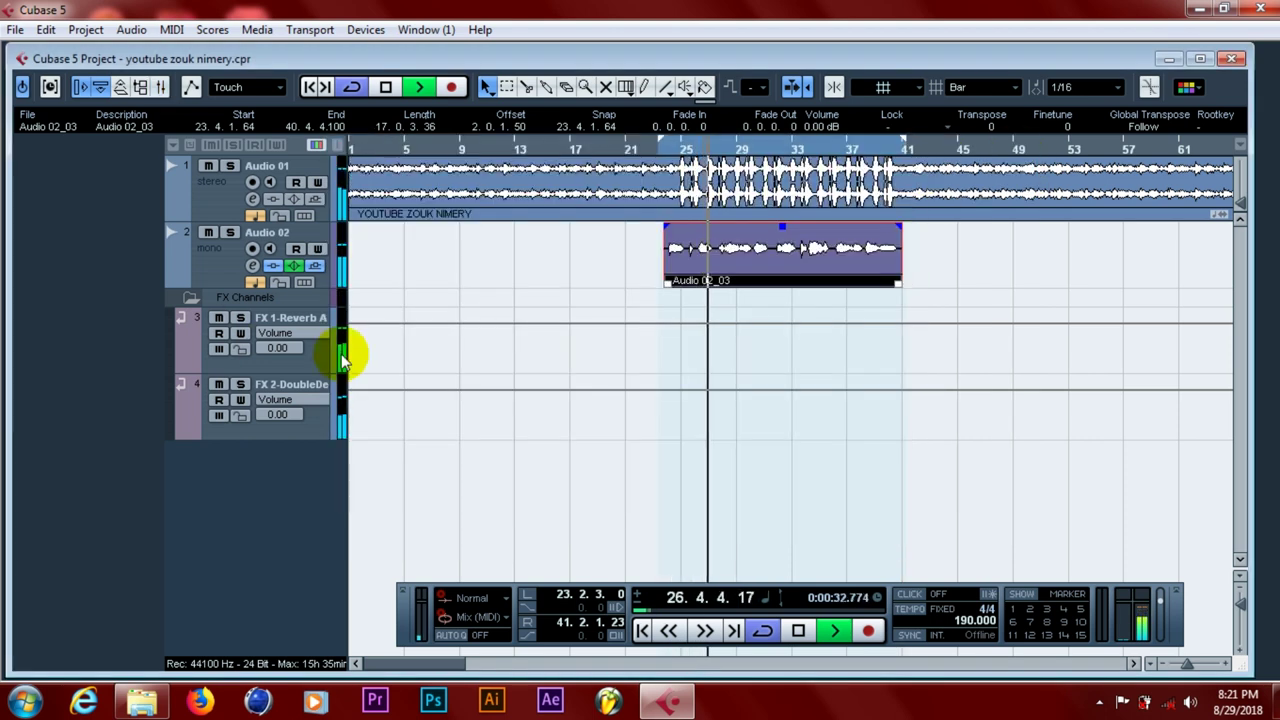
pyautogui.click(214, 171)
pyautogui.moveTo(117, 352); pyautogui.dragTo(119, 388)
pyautogui.click(228, 264)
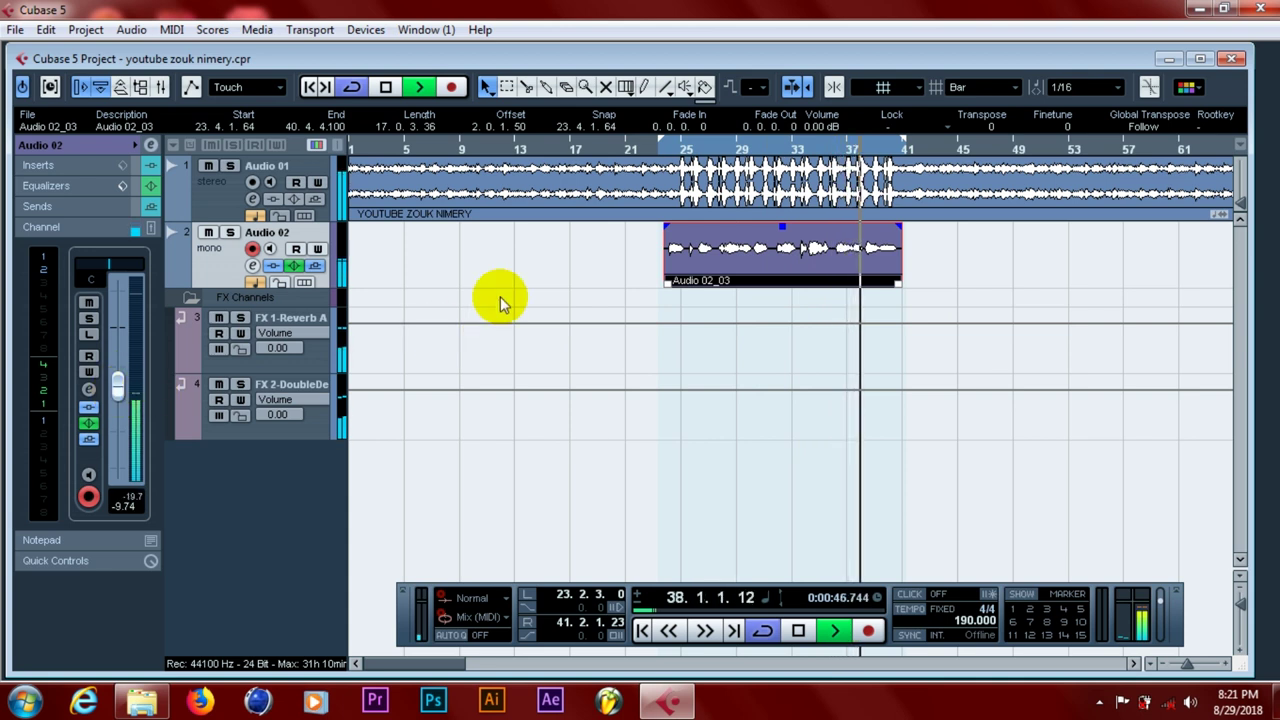
# - Stop the playback and save the project
pyautogui.press('space')
pyautogui.click(15, 31)
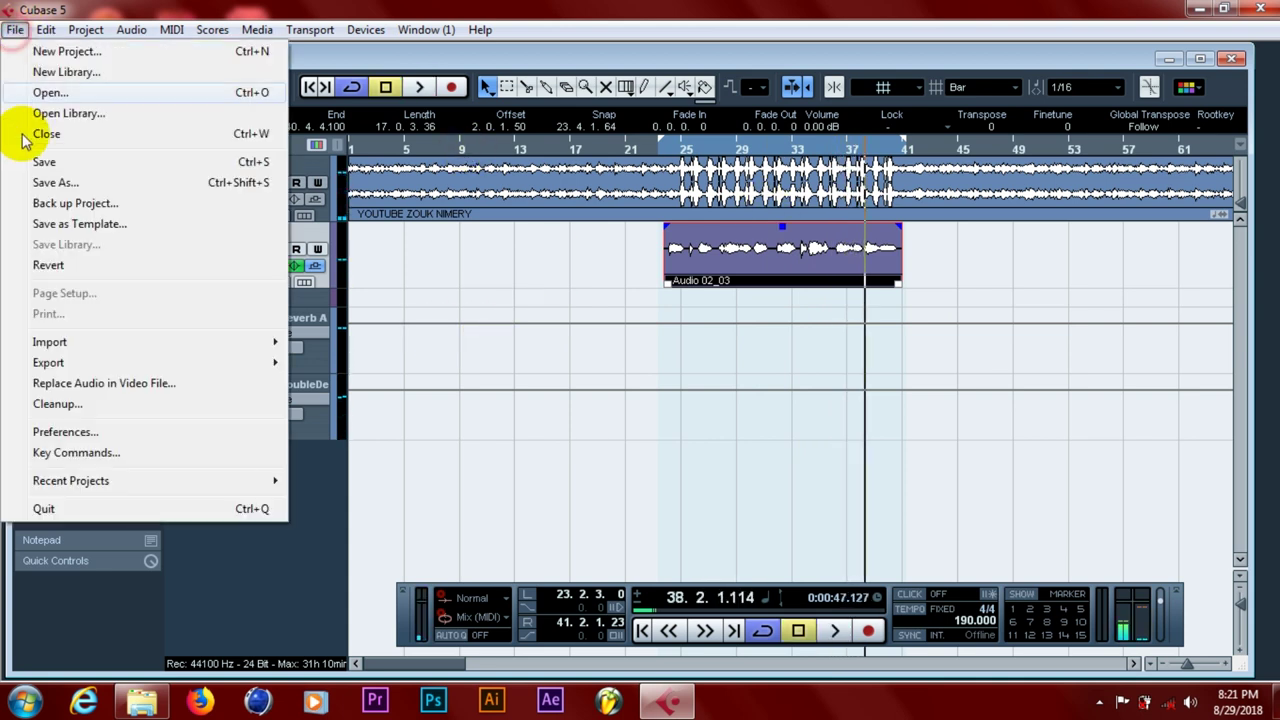
pyautogui.click(23, 164)
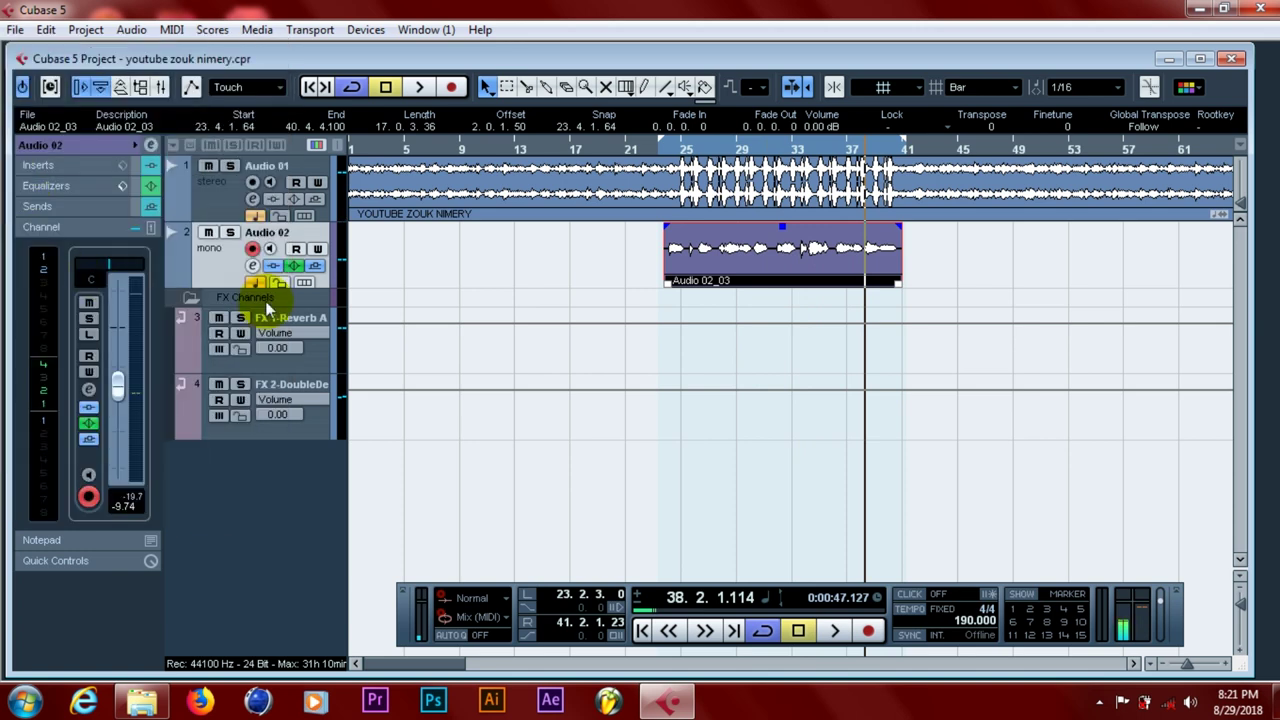
# - Switch off the RVox Mono insert in Audio 02's channel settings, and save the project again
pyautogui.click(255, 268)
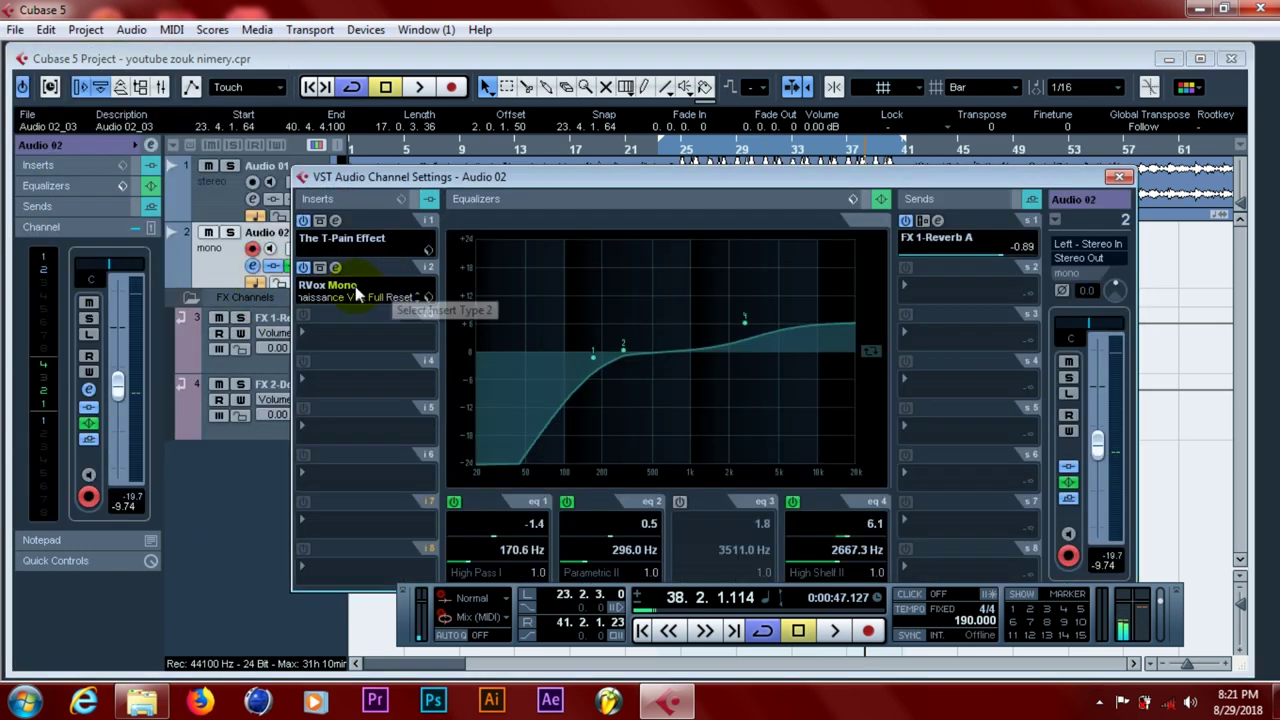
pyautogui.click(303, 267)
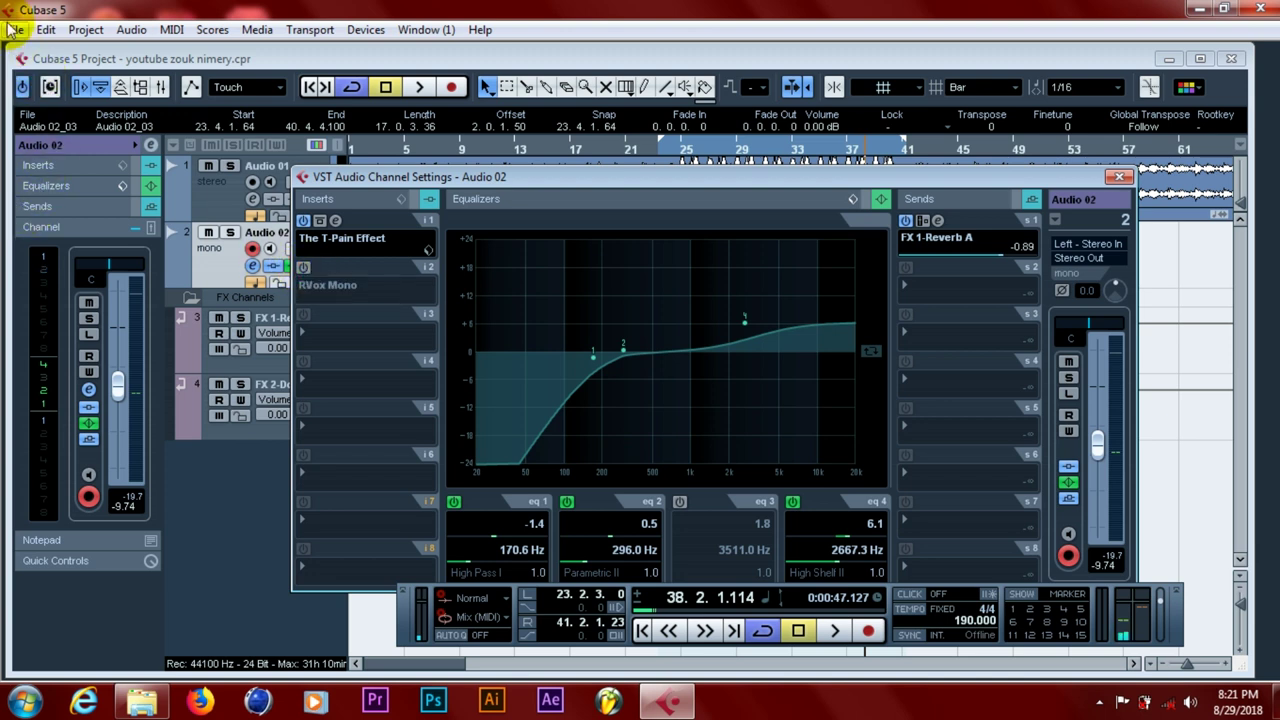
pyautogui.click(15, 30)
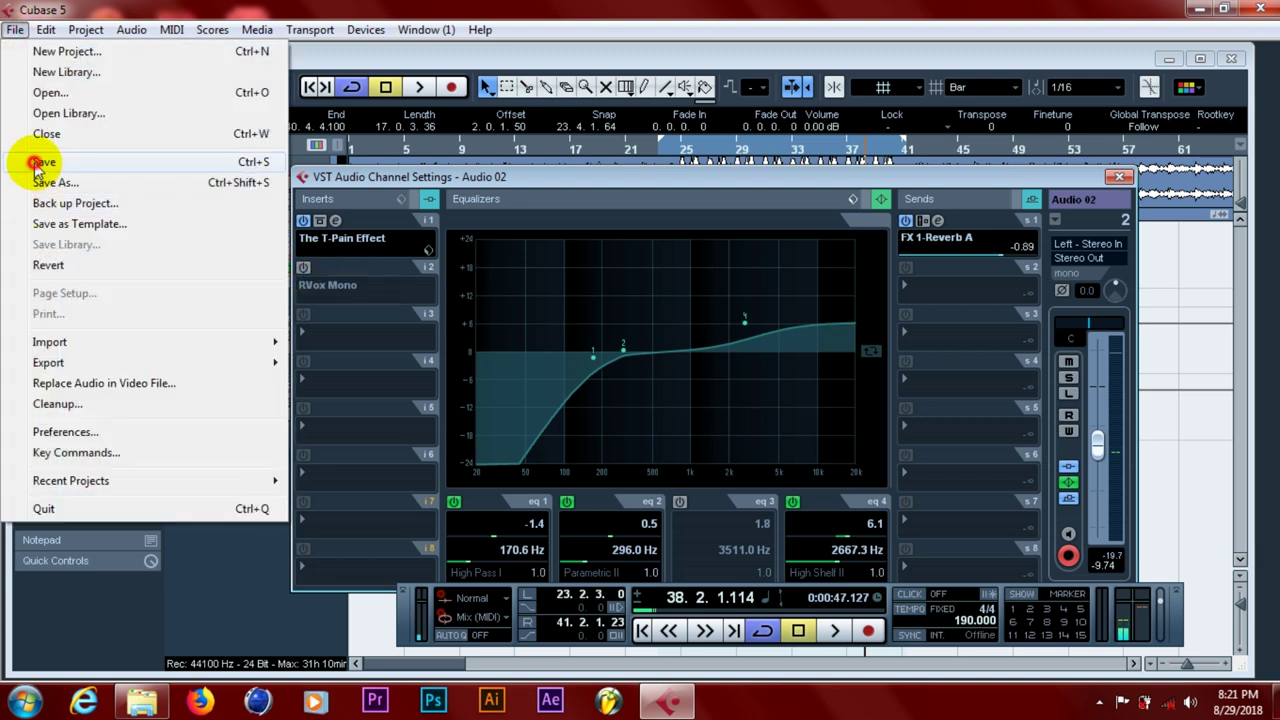
pyautogui.click(37, 161)
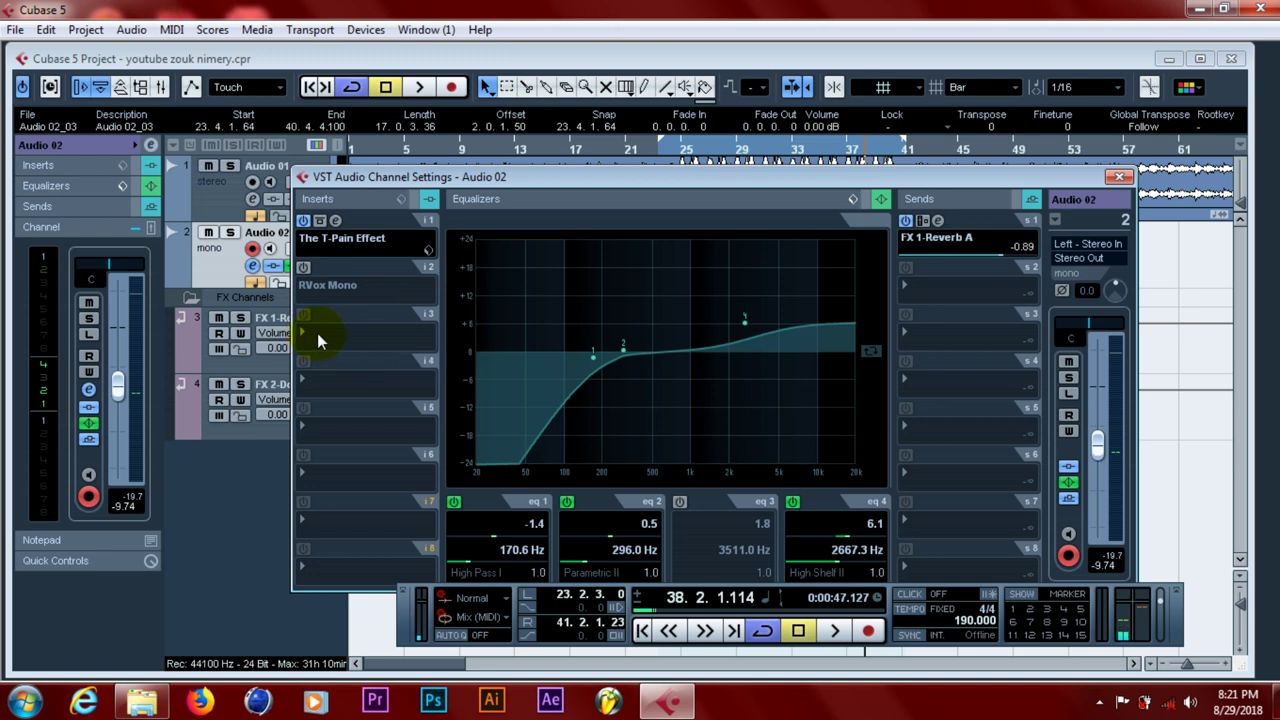
# - Add the C1 comp Mono dynamics plug-in to the third insert slot of Audio 02
pyautogui.click(317, 333)
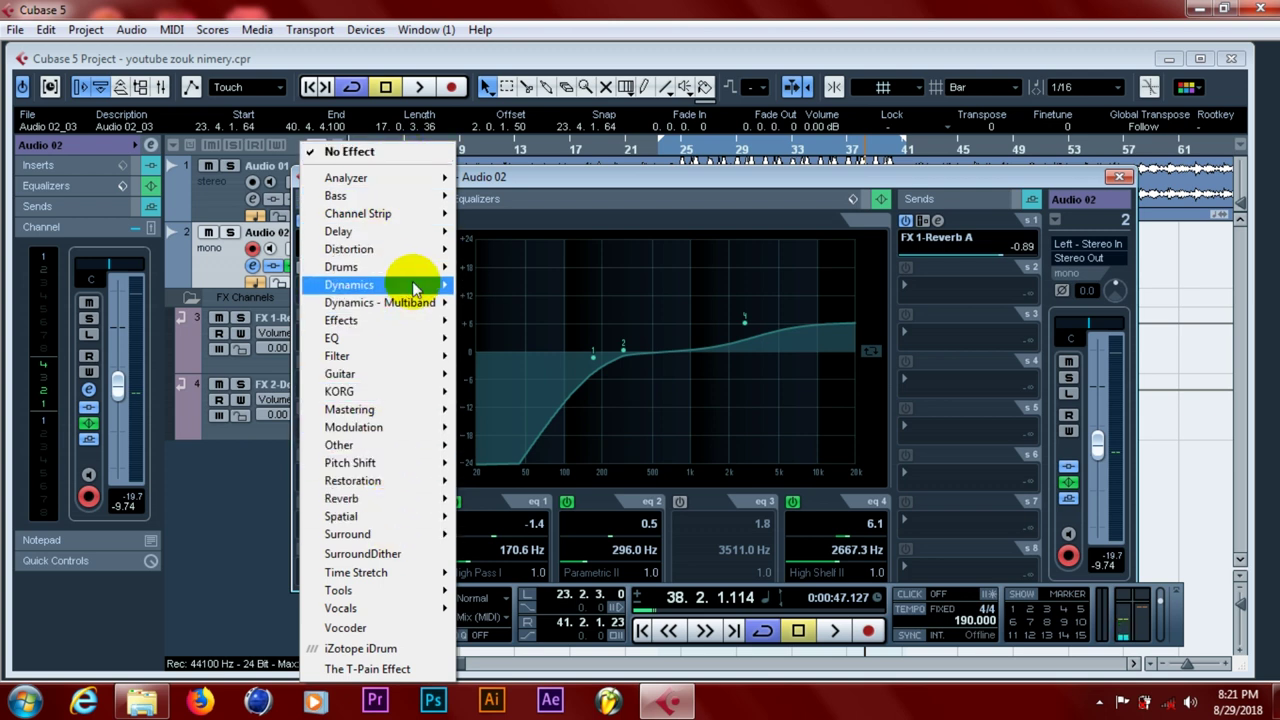
pyautogui.moveTo(416, 289)
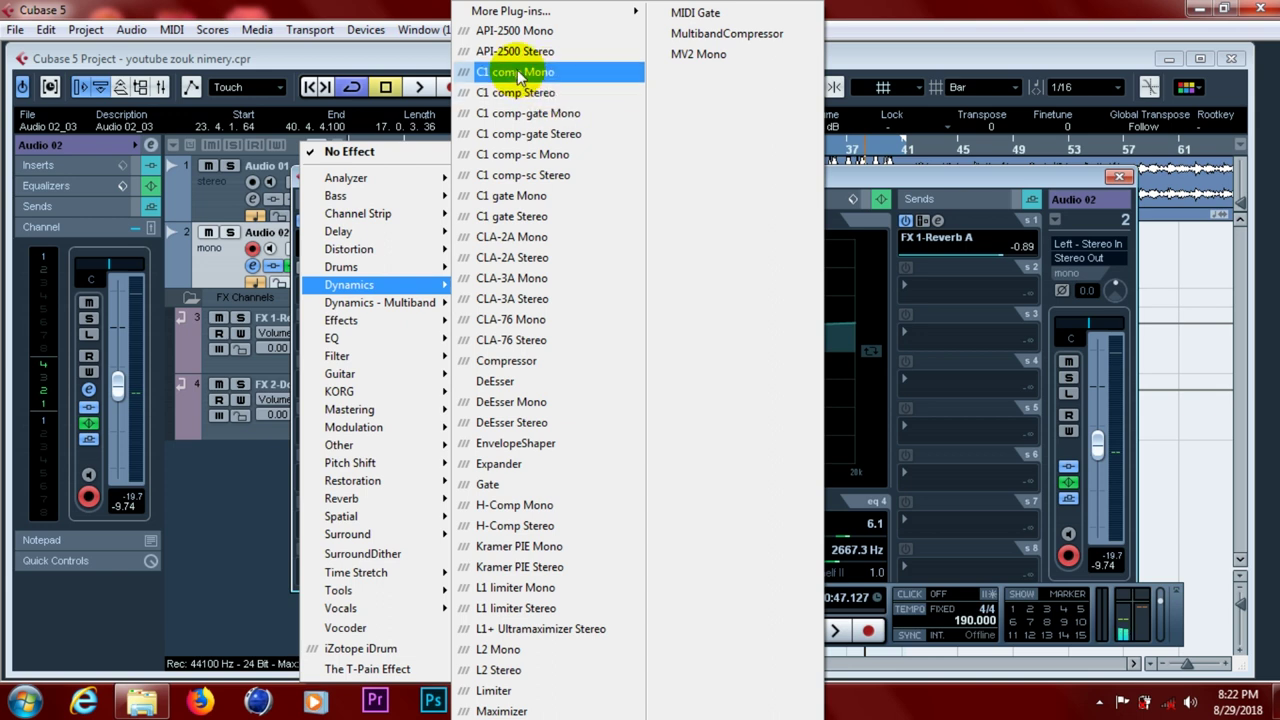
pyautogui.click(556, 213)
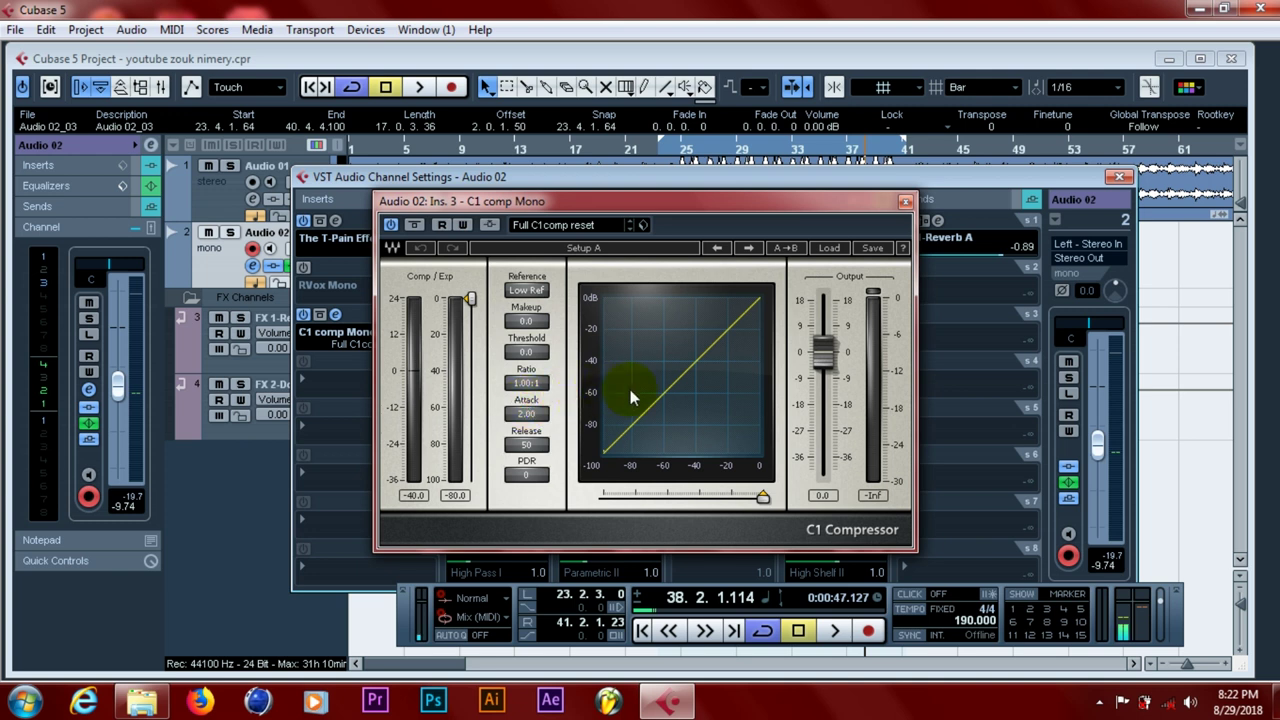
# - Mute Audio 01 and both FX channels, and play the Audio 02 vocal on its own through the C1 compressor
pyautogui.press('space')
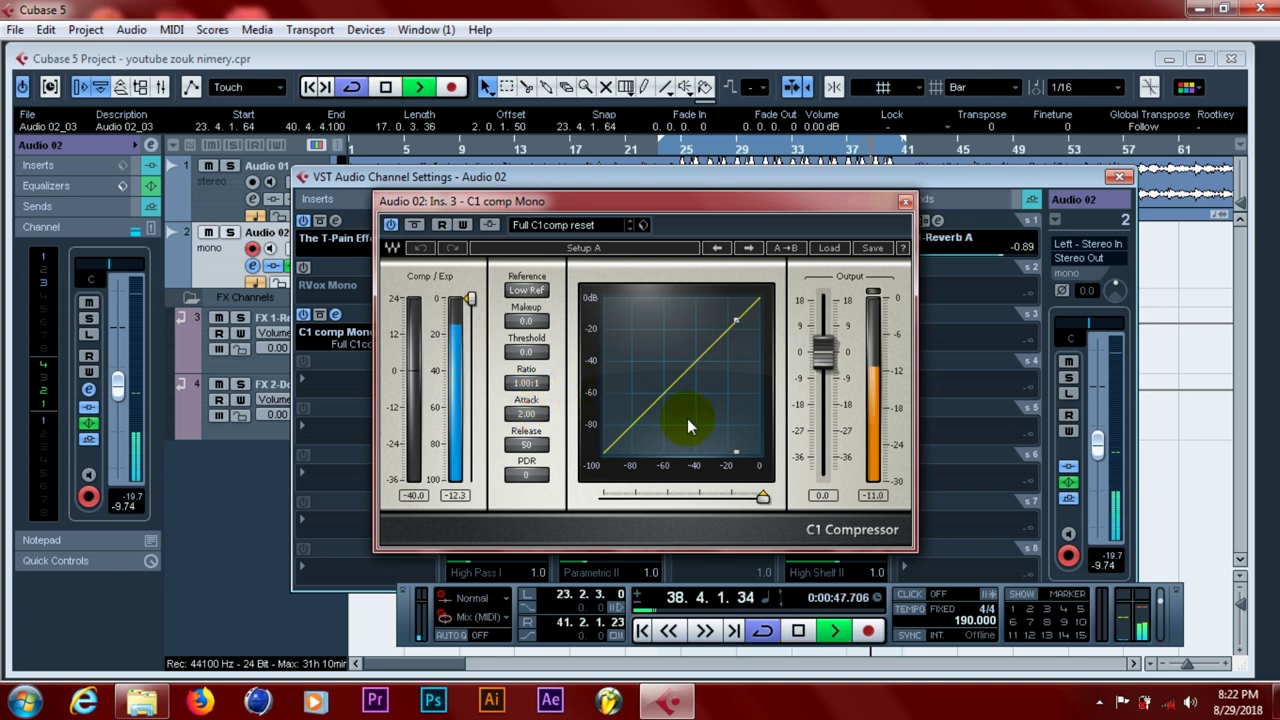
pyautogui.click(208, 168)
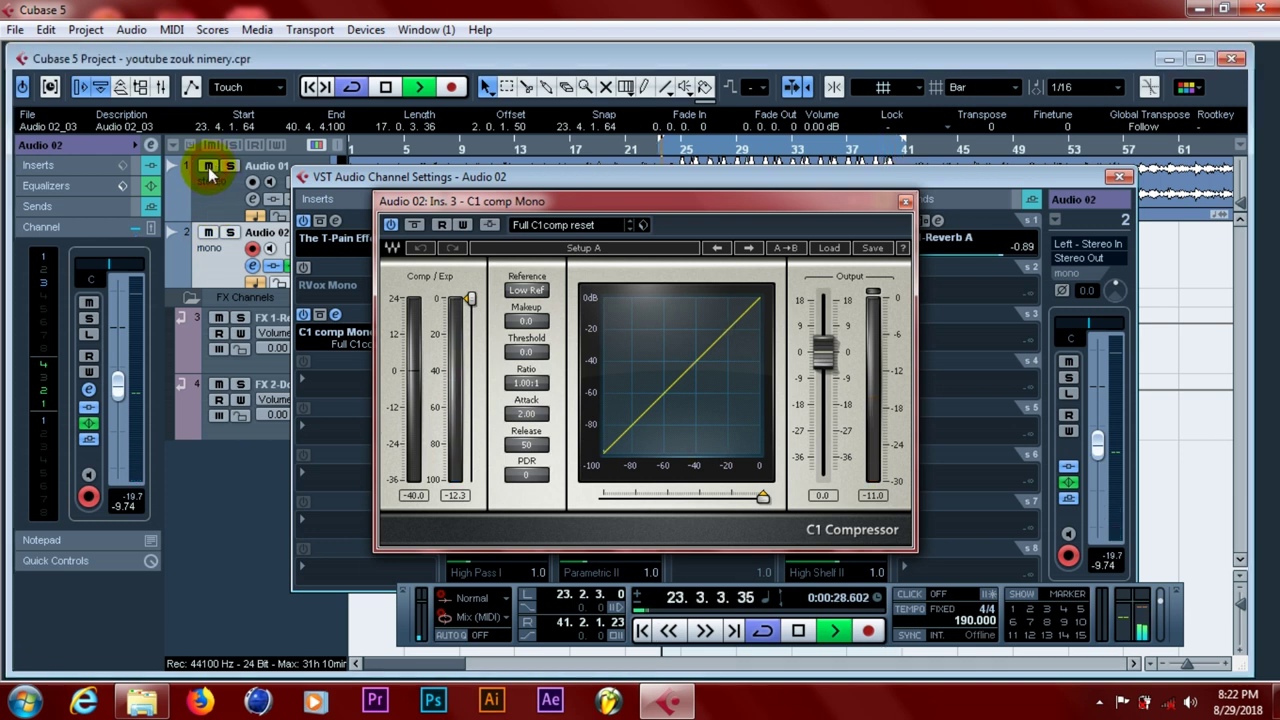
pyautogui.click(218, 317)
pyautogui.press('space')
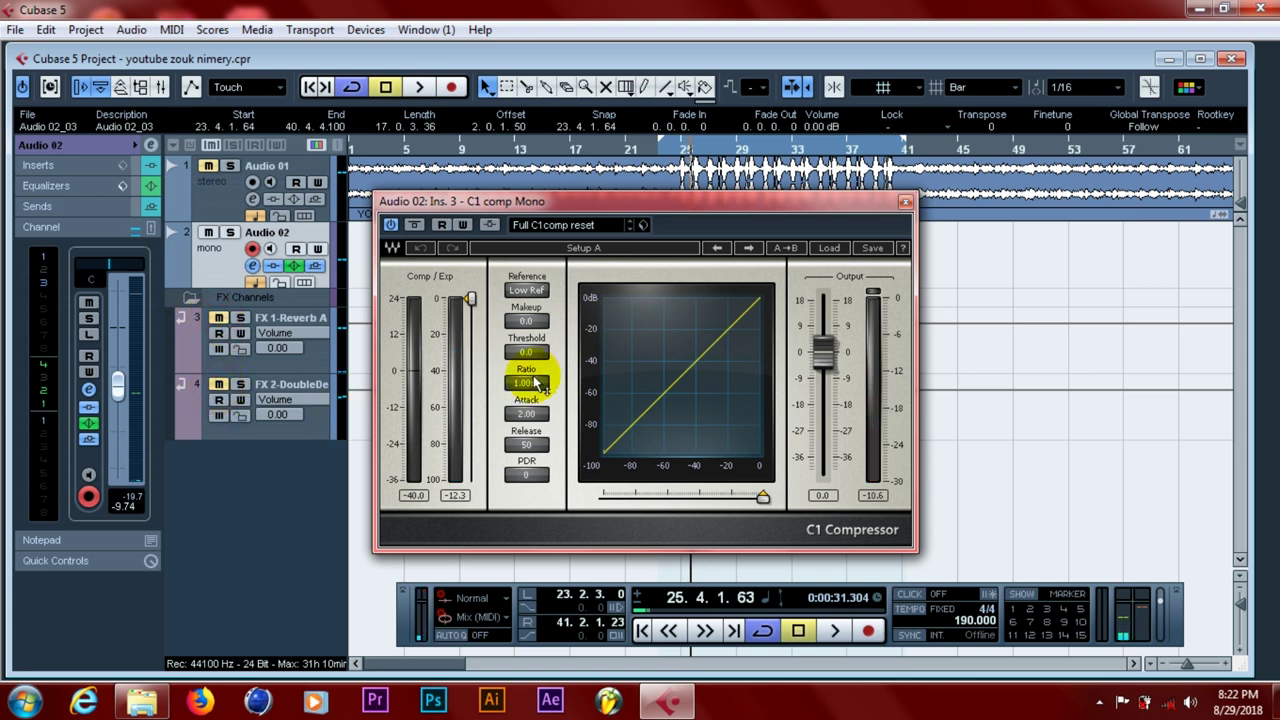
pyautogui.press('space')
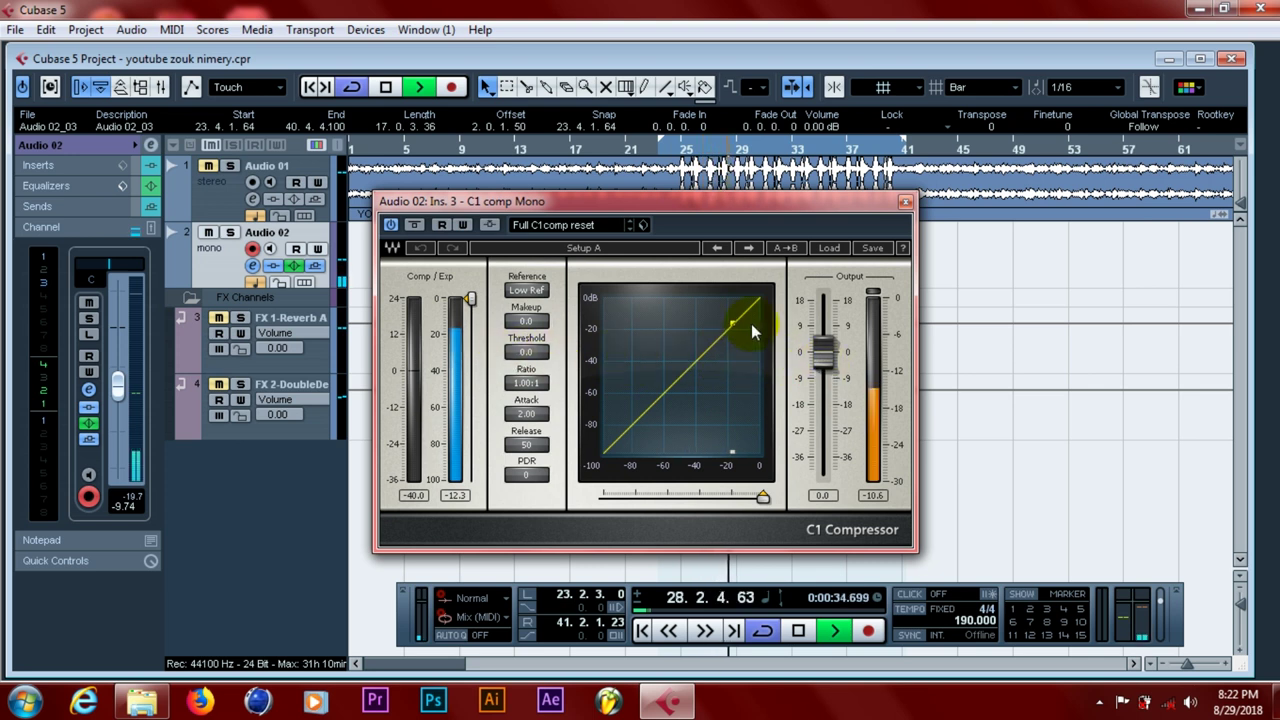
pyautogui.press('space')
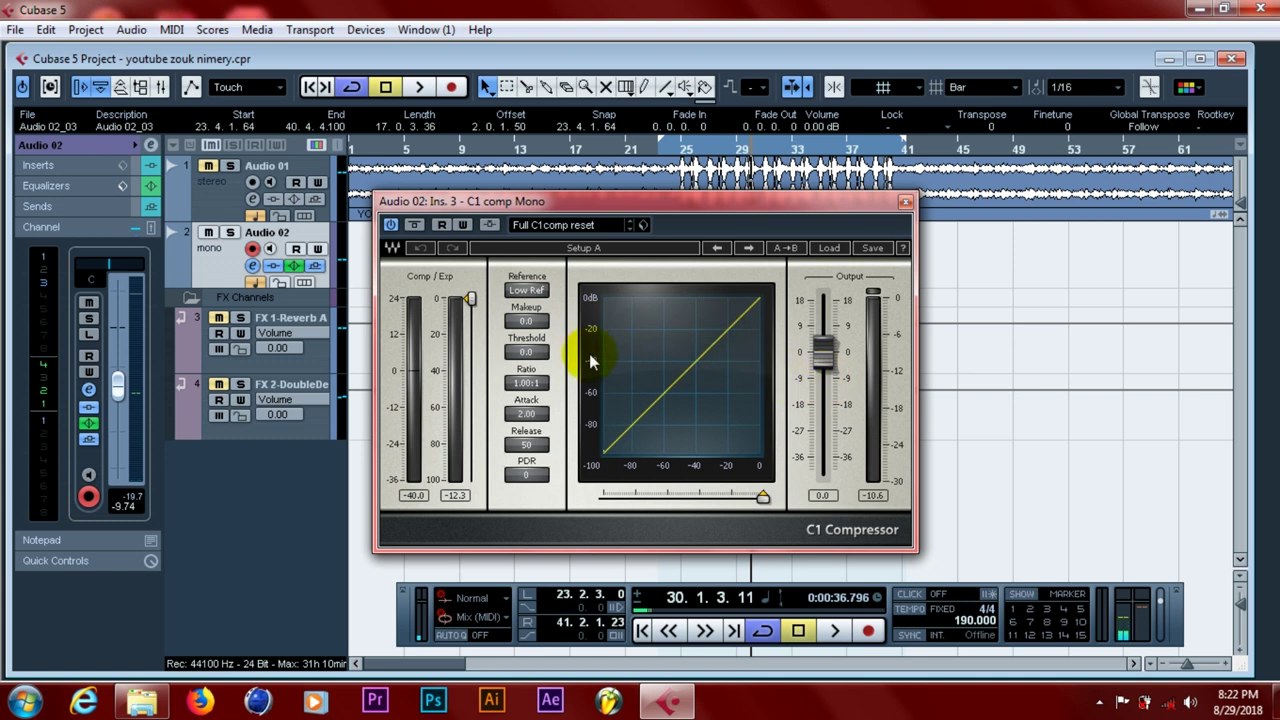
# - Set the C1 compressor's ratio to 1.24:1 and play the vocal to hear it, stopping playback after each pass
pyautogui.click(526, 383)
pyautogui.moveTo(526, 383); pyautogui.dragTo(526, 363)
pyautogui.moveTo(526, 383); pyautogui.dragTo(540, 356)
pyautogui.press('space')
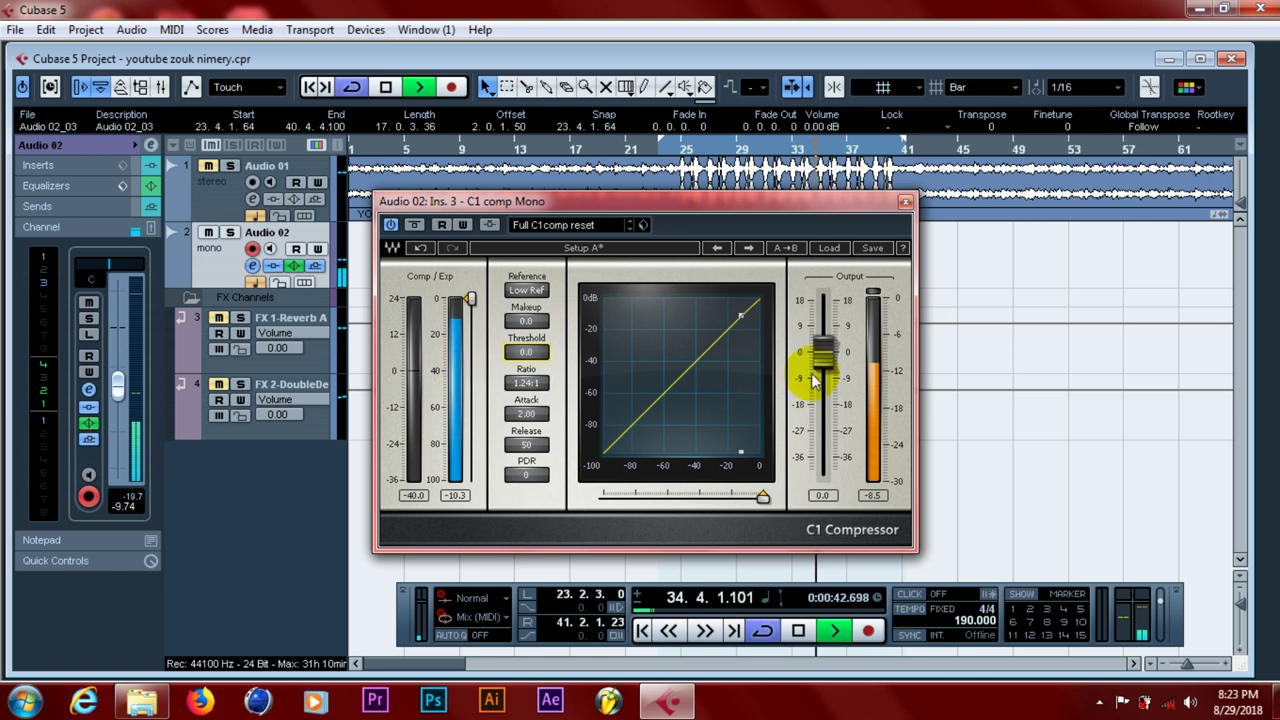
pyautogui.press('space')
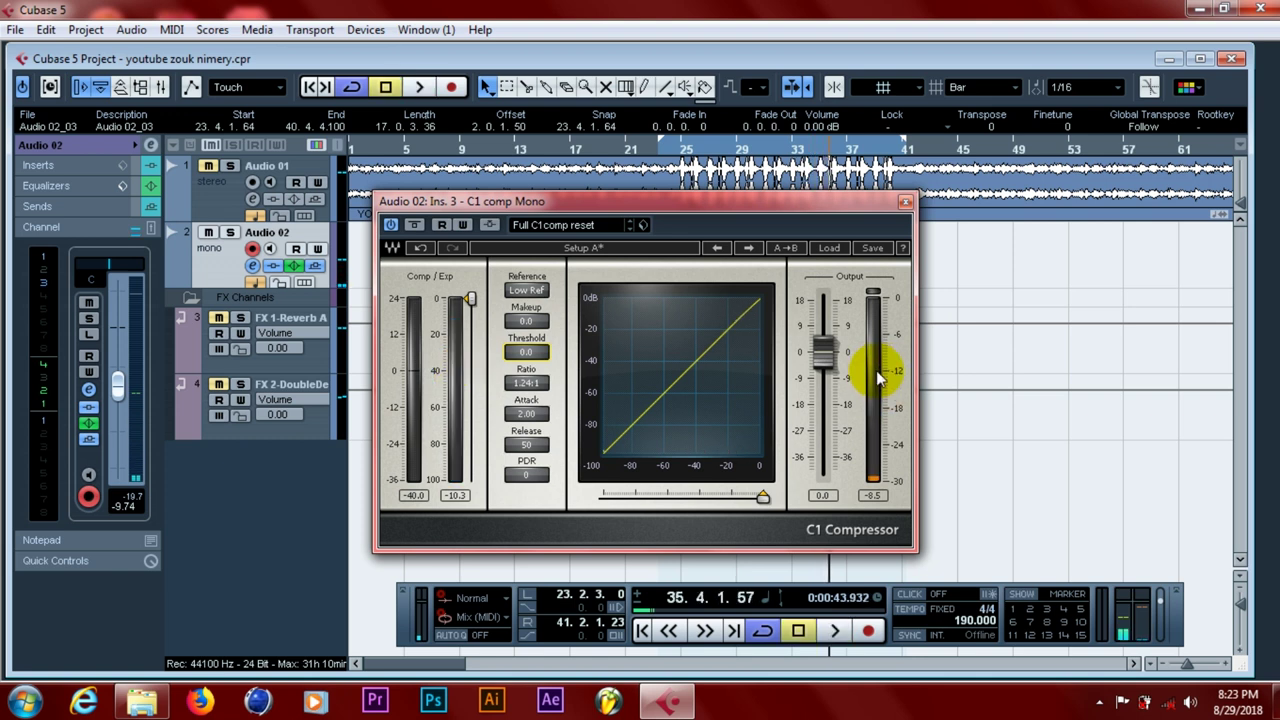
pyautogui.press('space')
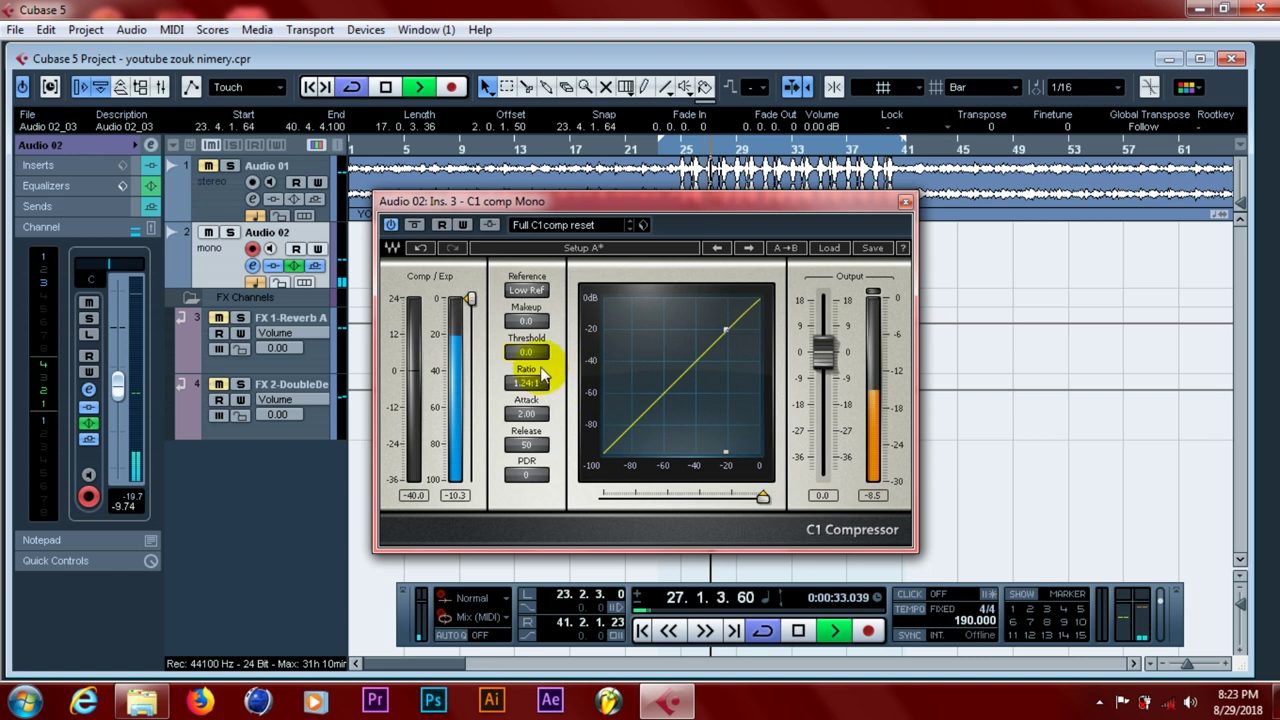
pyautogui.press('space')
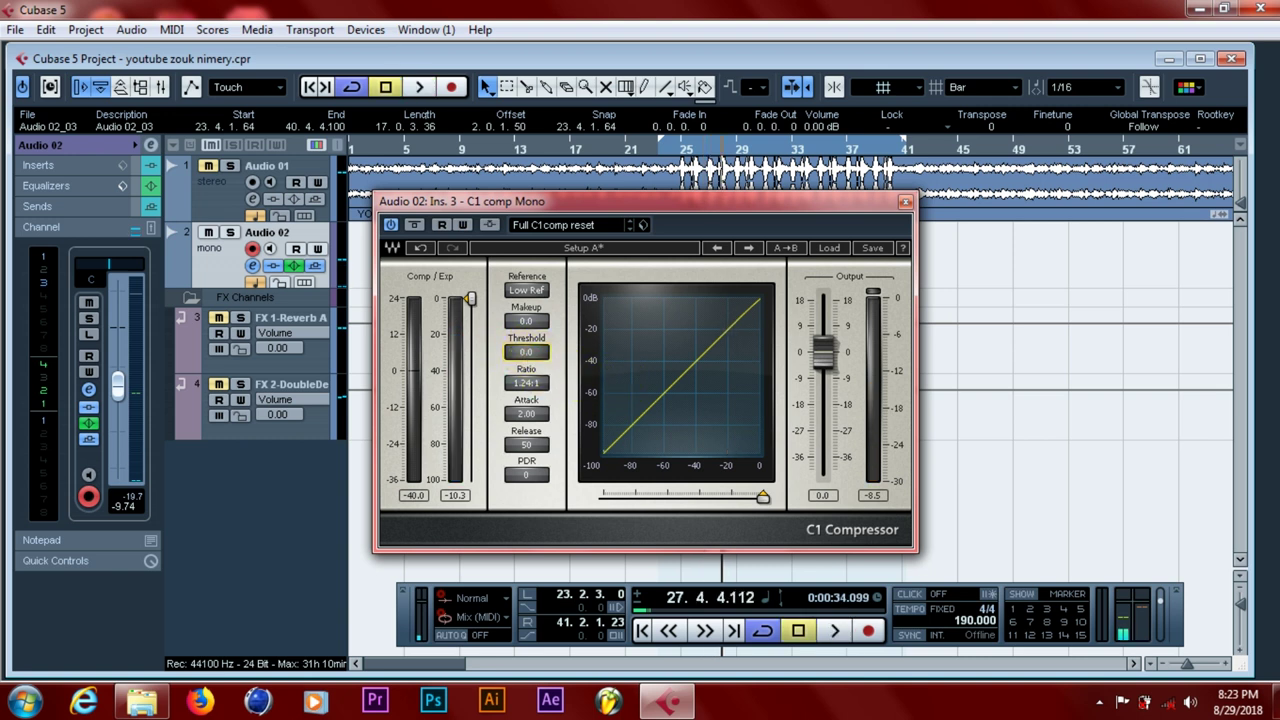
# - Set the C1 compressor's threshold to -20
pyautogui.moveTo(533, 358)
pyautogui.mouseDown()
pyautogui.moveTo(530, 410)
pyautogui.moveTo(530, 240)
pyautogui.moveTo(528, 378)
pyautogui.moveTo(528, 340)
pyautogui.mouseUp()
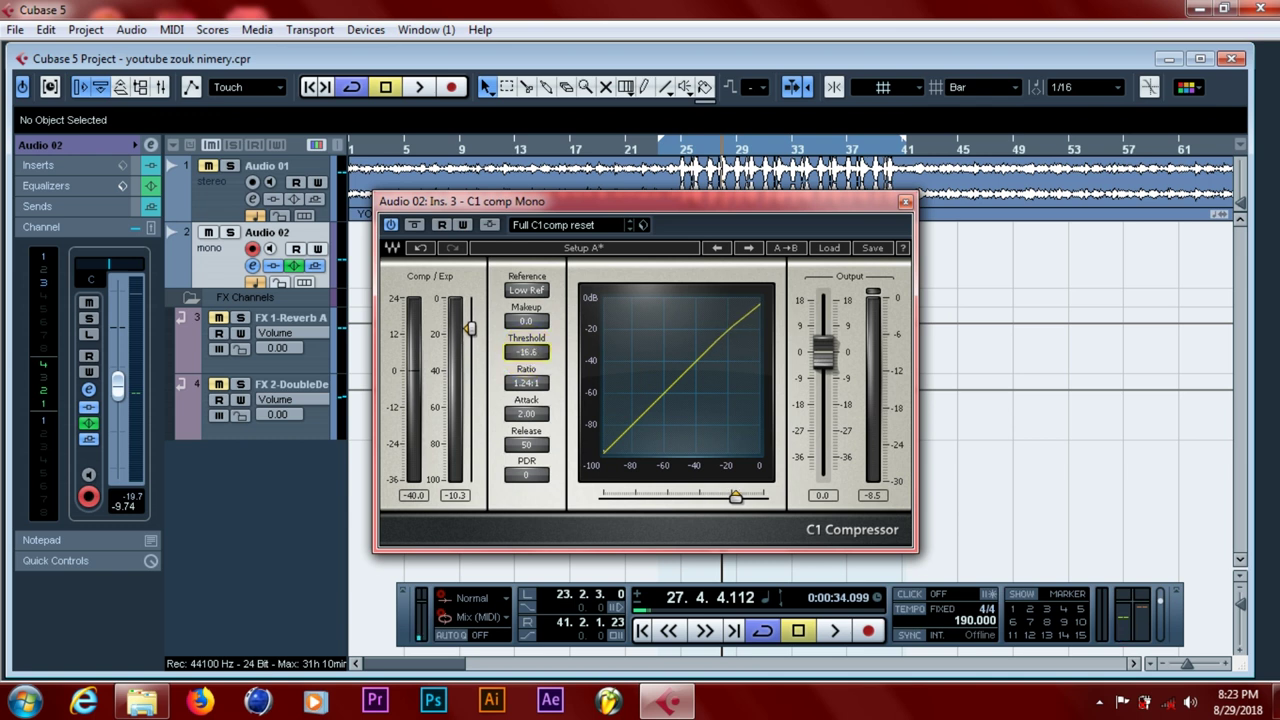
pyautogui.click(528, 354)
pyautogui.doubleClick(530, 355)
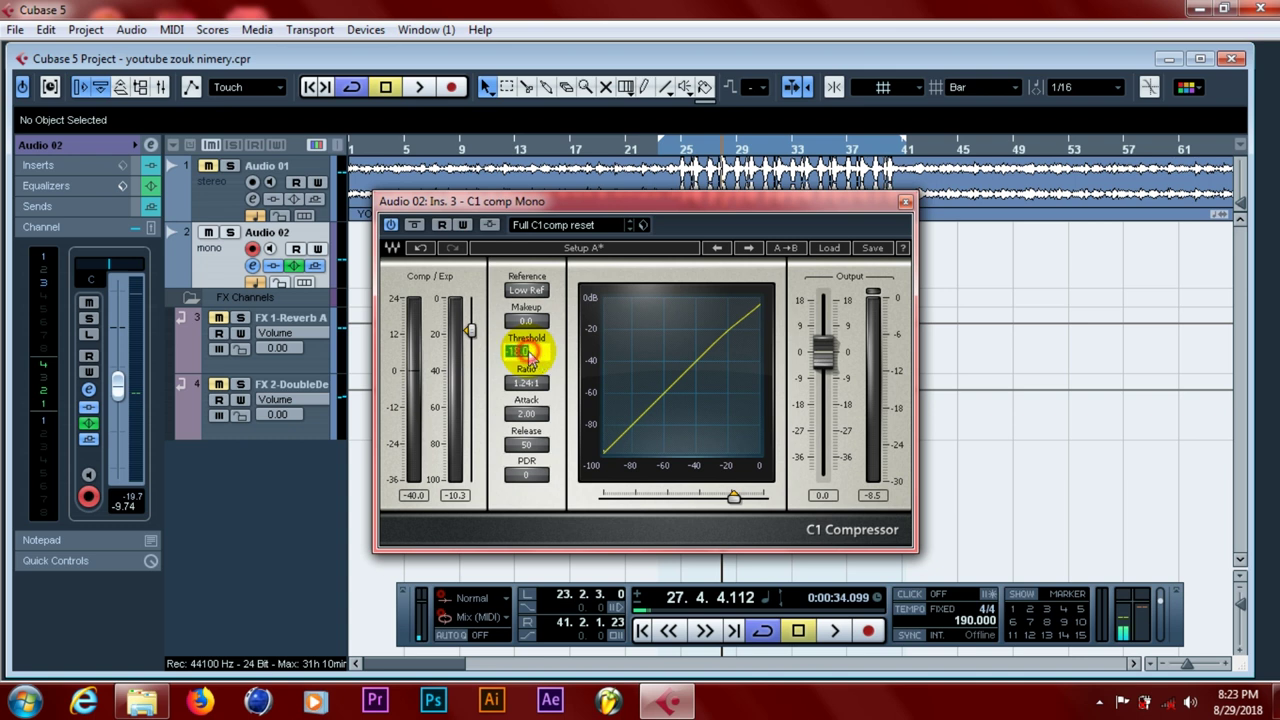
pyautogui.click(527, 356)
pyautogui.write('20')
pyautogui.press('Escape')
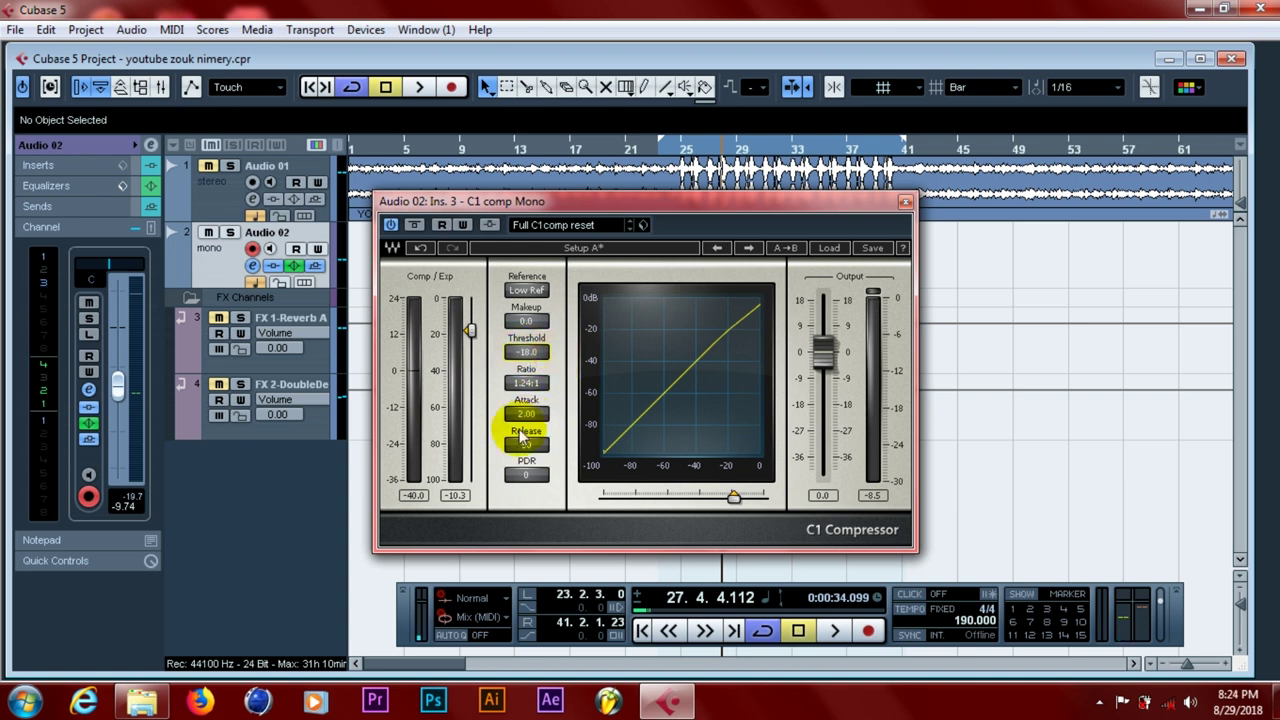
pyautogui.click(525, 356)
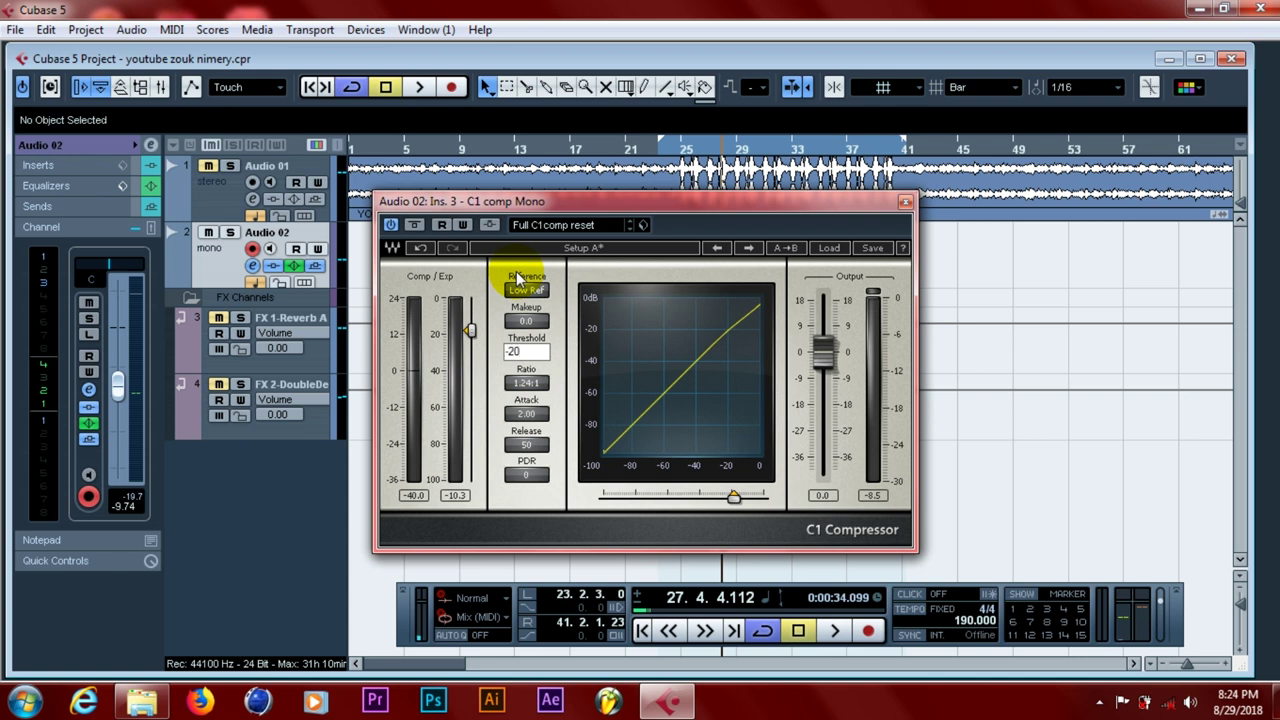
pyautogui.press('Return')
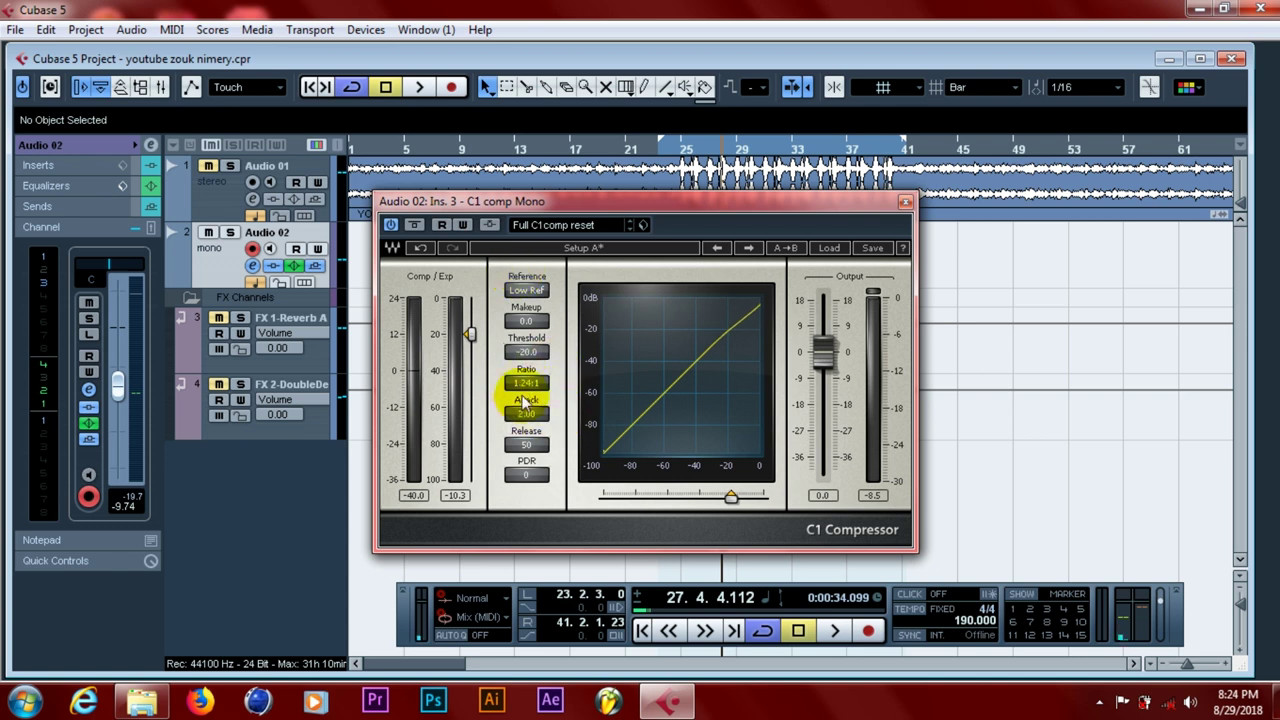
# - Raise the compressor's ratio to 3.72:1 and lower its threshold to -23.0 while the vocal plays
pyautogui.moveTo(525, 383); pyautogui.dragTo(525, 350)
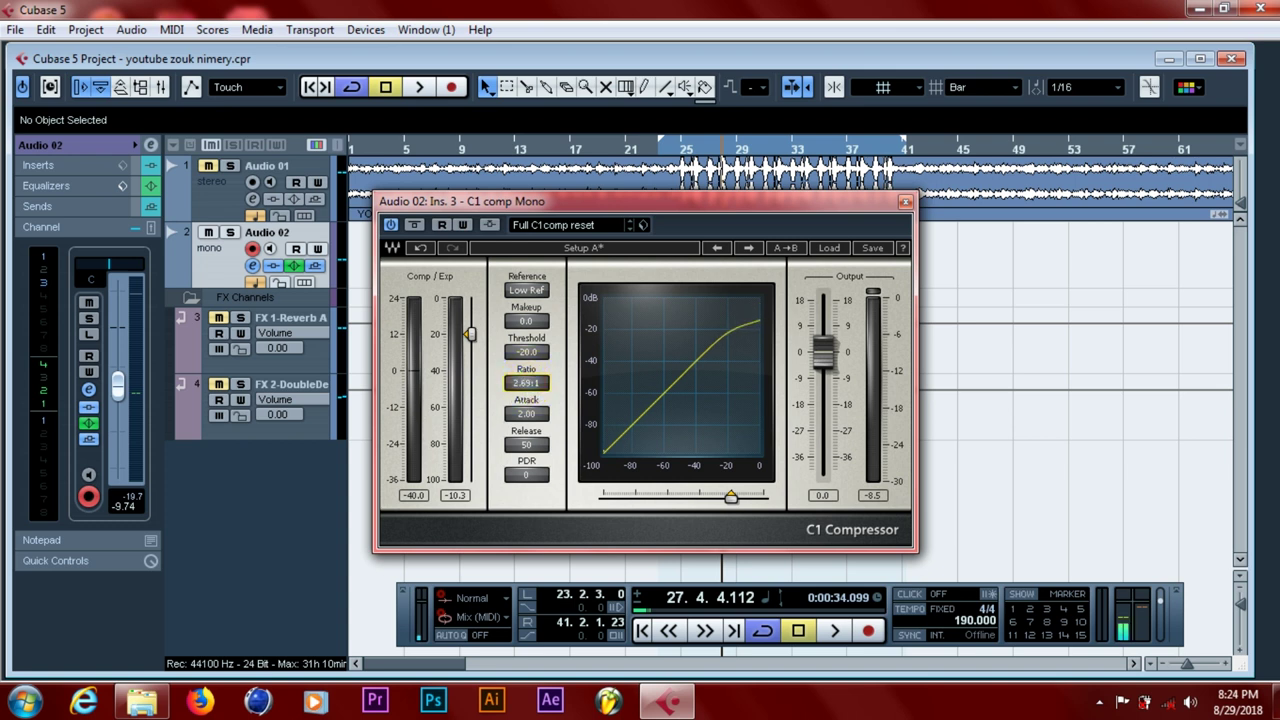
pyautogui.moveTo(525, 383); pyautogui.dragTo(525, 385)
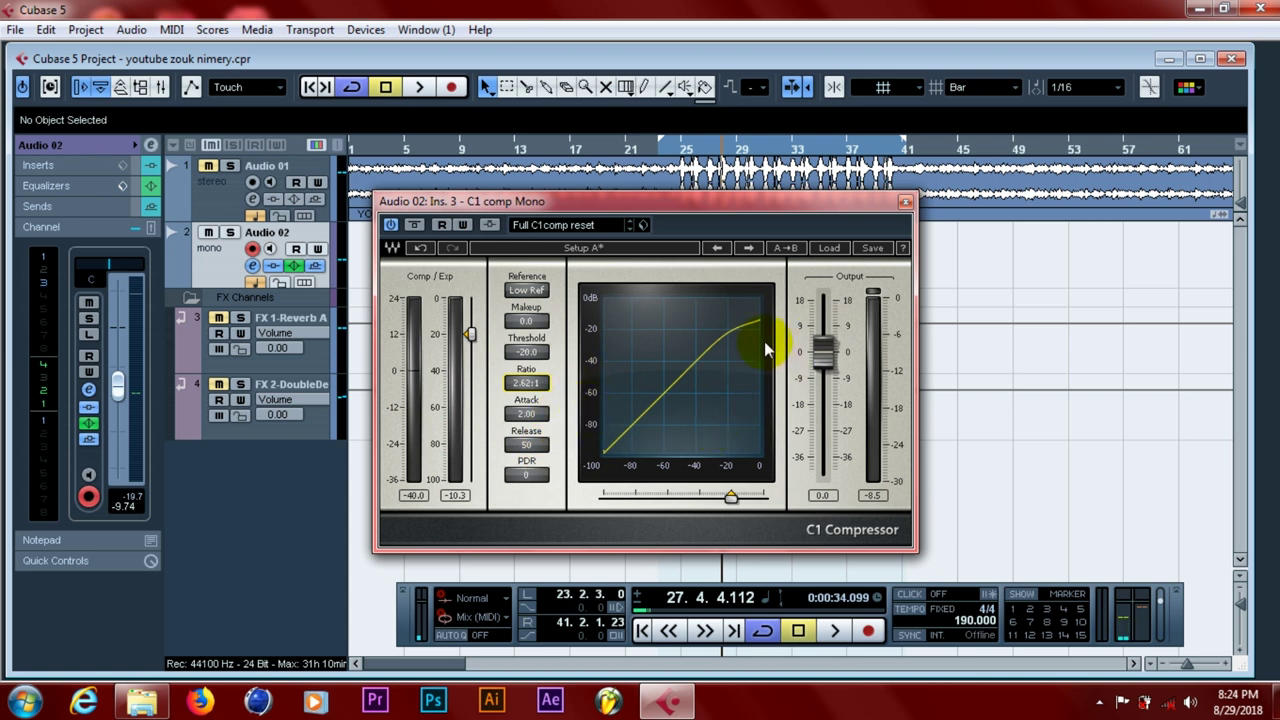
pyautogui.press('space')
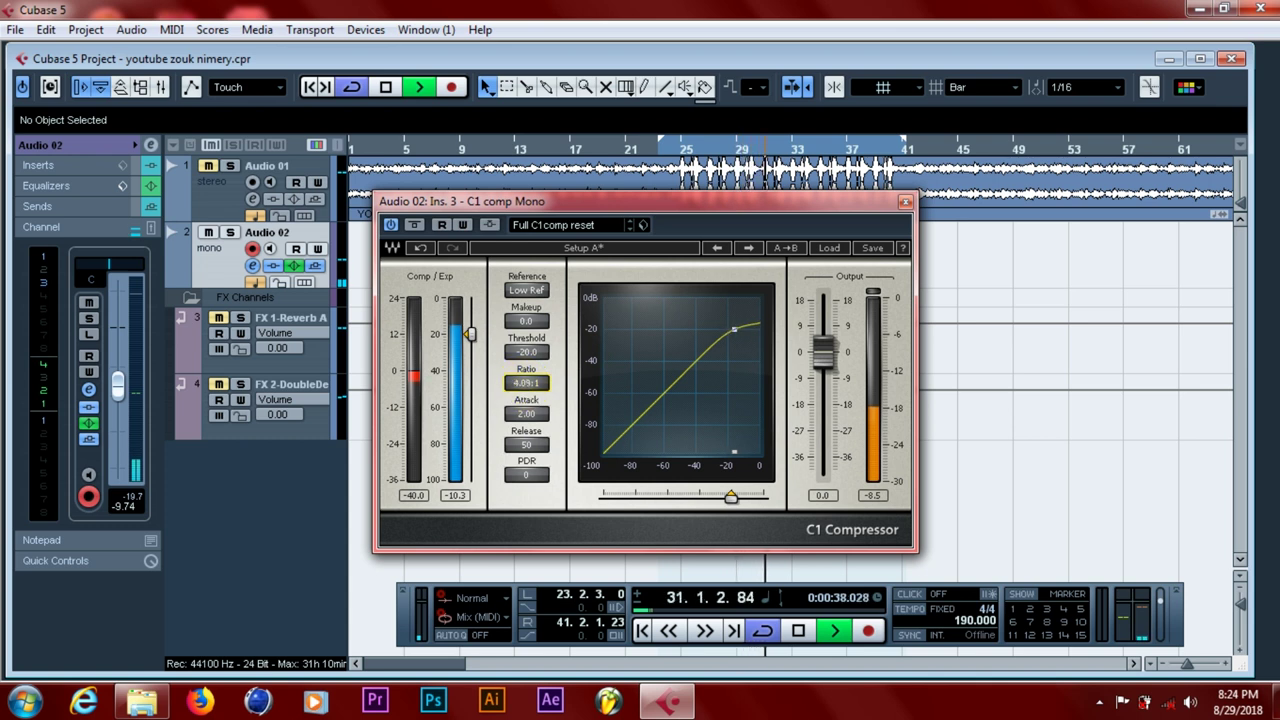
pyautogui.moveTo(524, 385)
pyautogui.mouseDown()
pyautogui.moveTo(526, 315)
pyautogui.moveTo(526, 377)
pyautogui.moveTo(519, 350)
pyautogui.mouseUp()
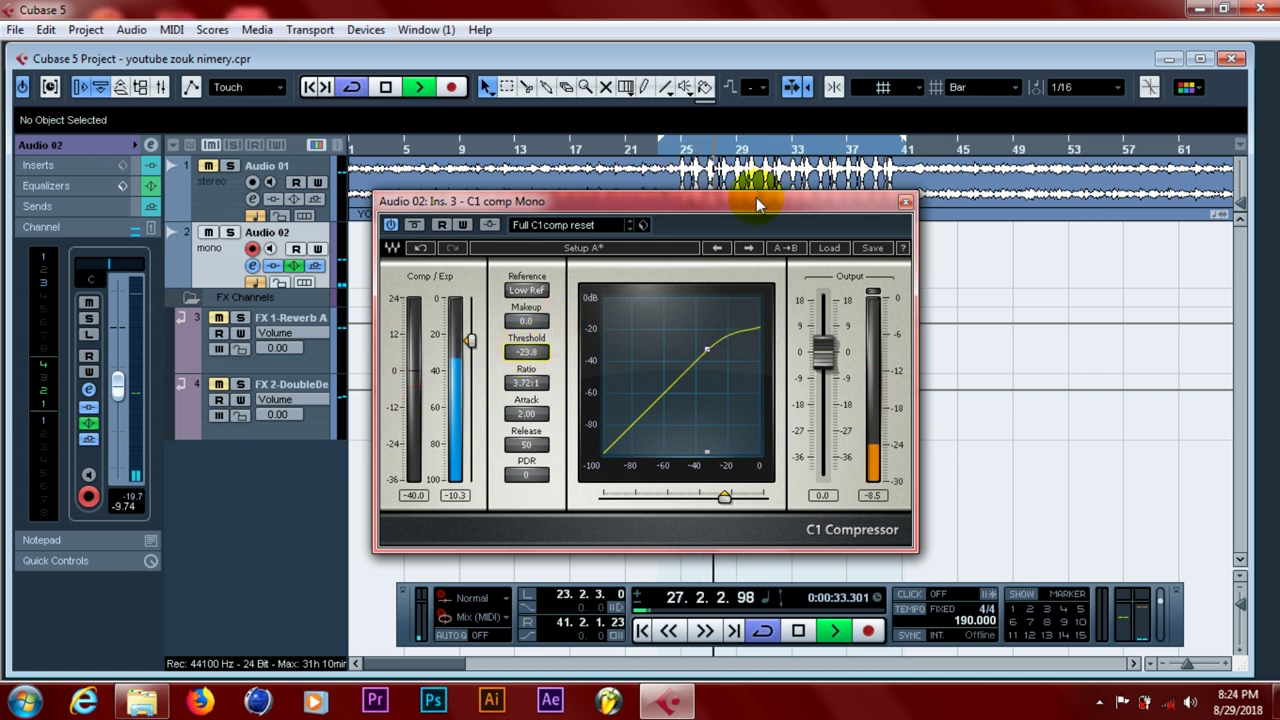
# - Move the compressor window off the Audio 02 clip, stop playback, and place the playhead at about bar 32
pyautogui.moveTo(757, 197); pyautogui.dragTo(780, 325)
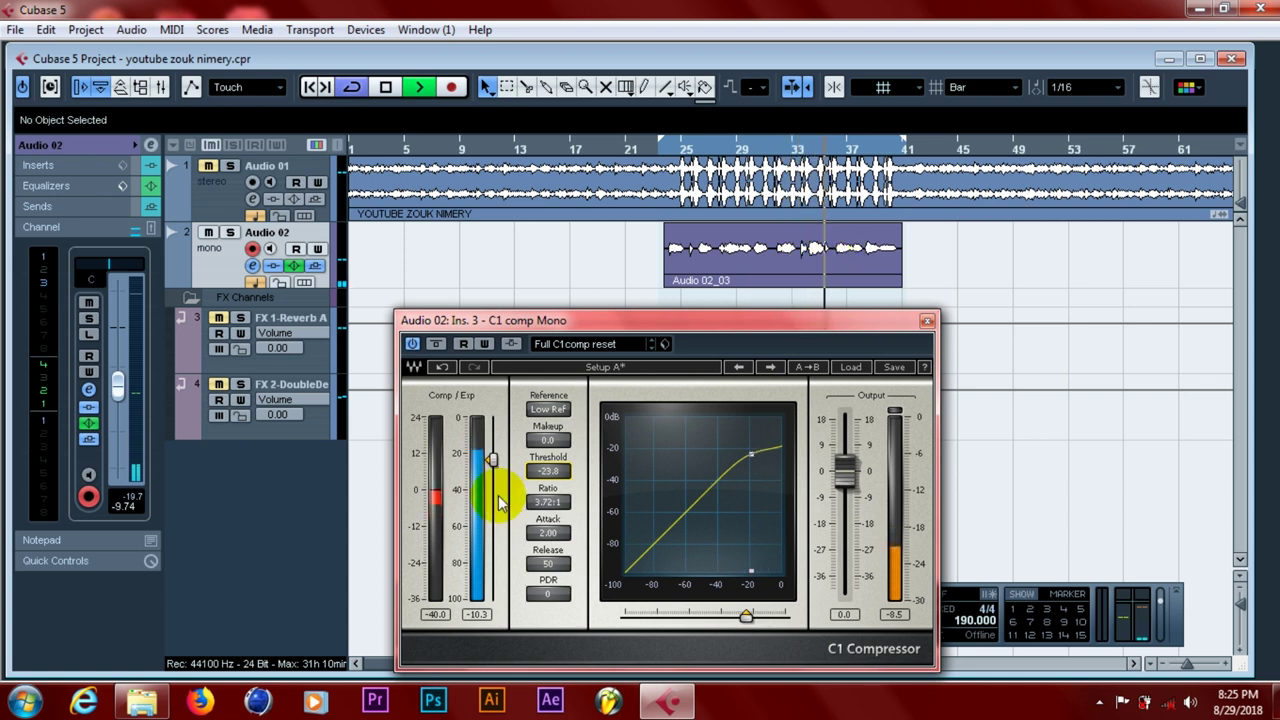
pyautogui.press('space')
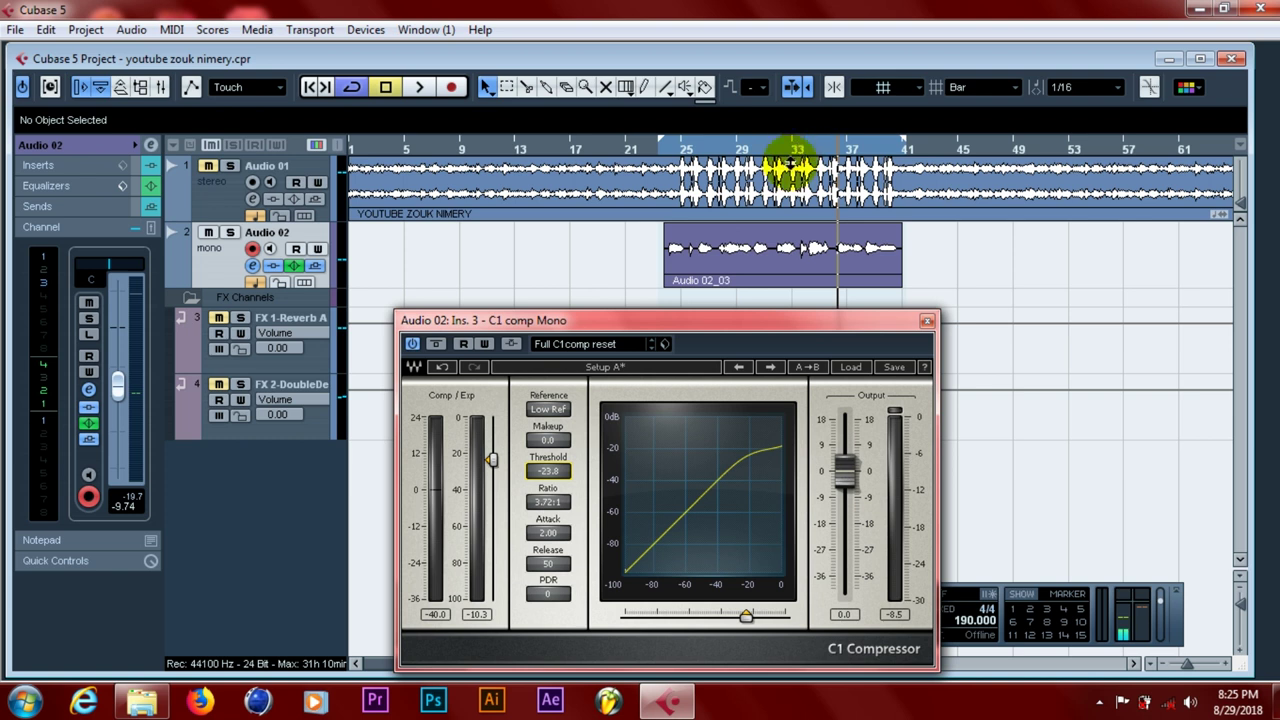
pyautogui.click(779, 150)
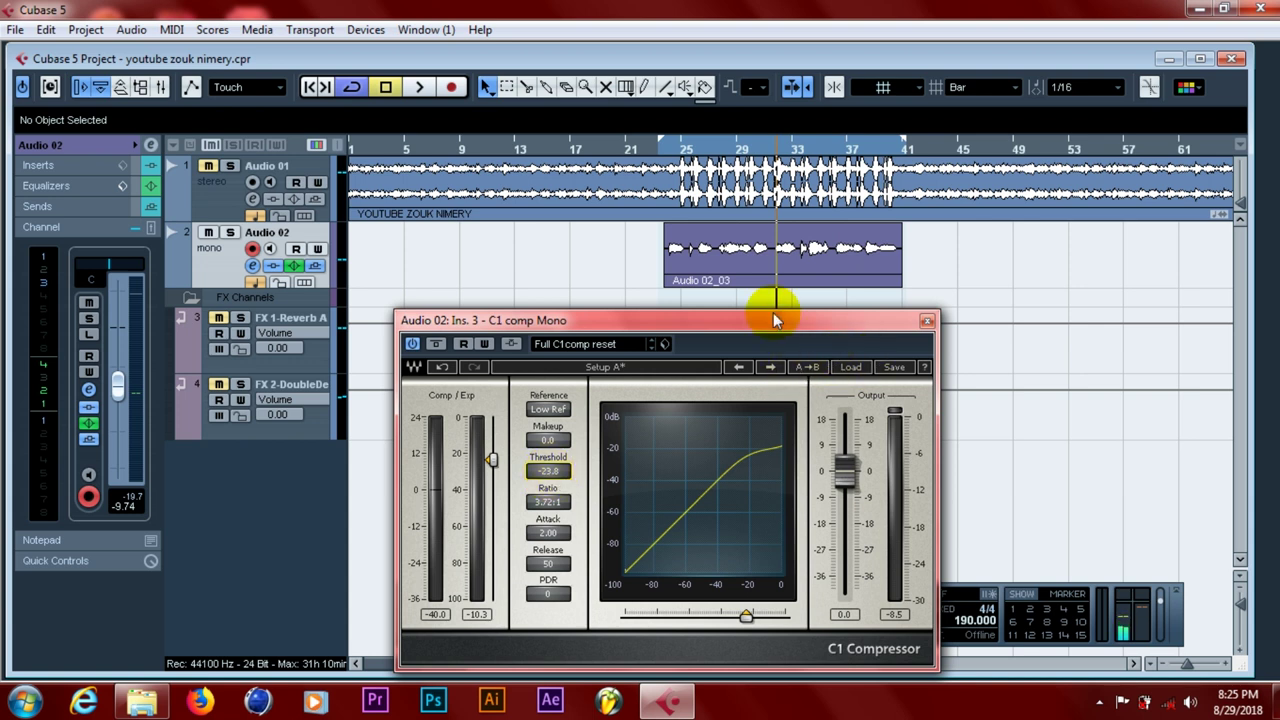
# - Load the Full C1comp reset preset in the compressor, and play the uncompressed vocal around bars 31 to 35
pyautogui.click(845, 370)
pyautogui.click(852, 428)
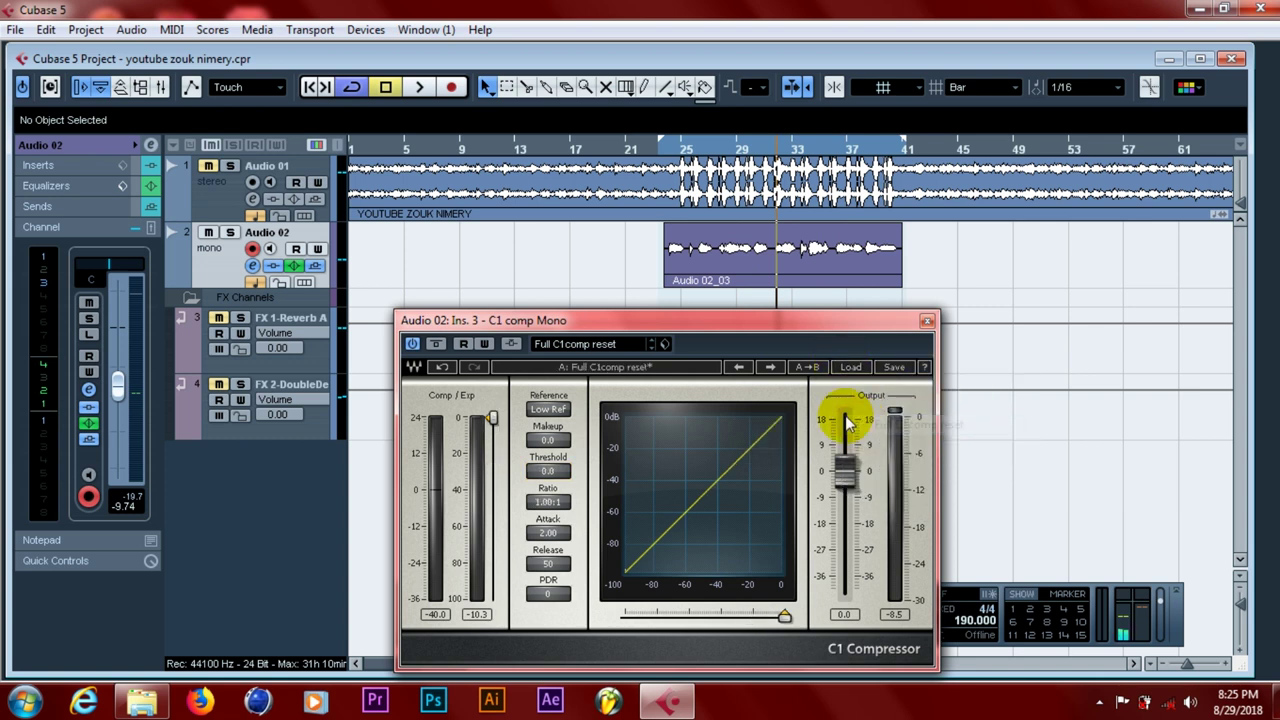
pyautogui.click(768, 146)
pyautogui.press('space')
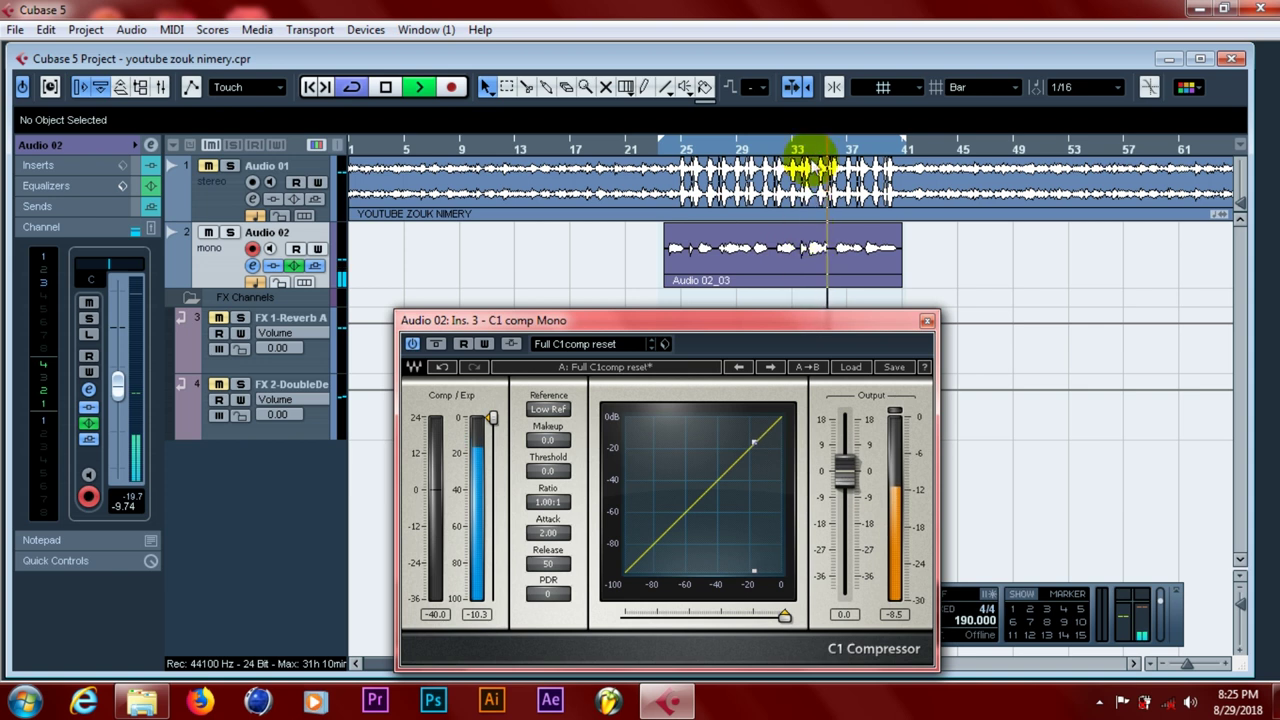
pyautogui.click(800, 149)
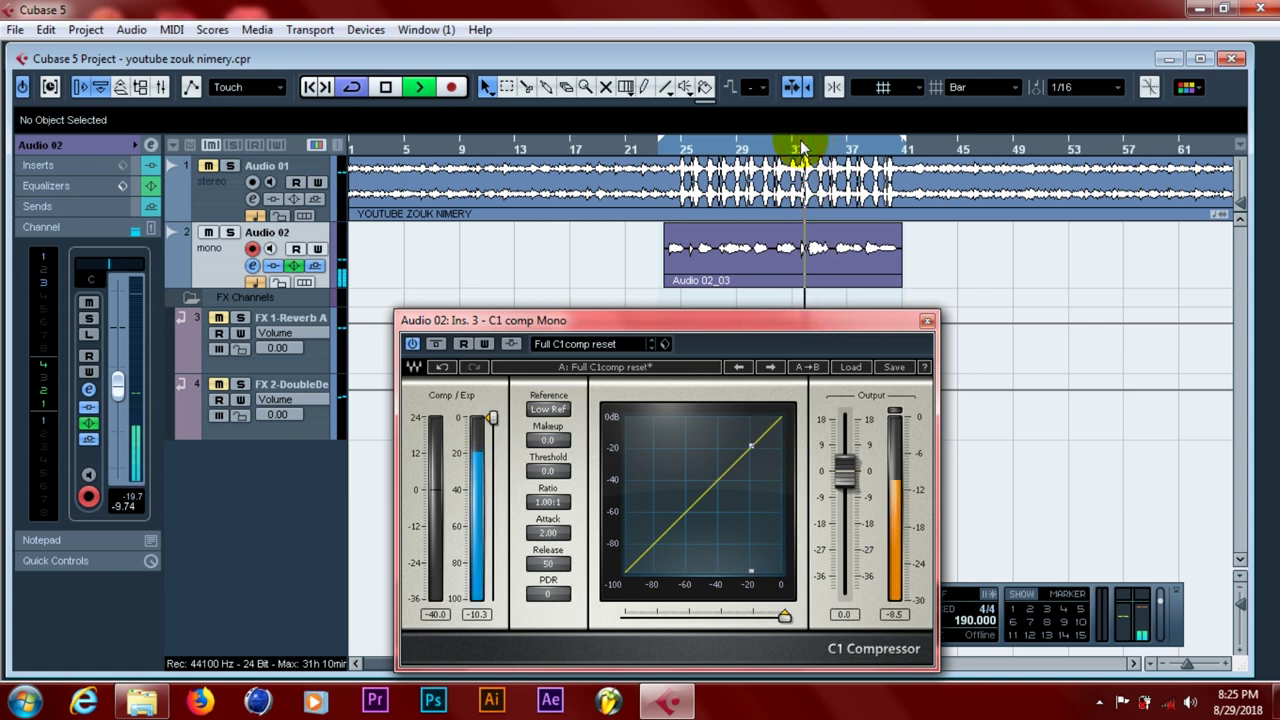
pyautogui.press('space')
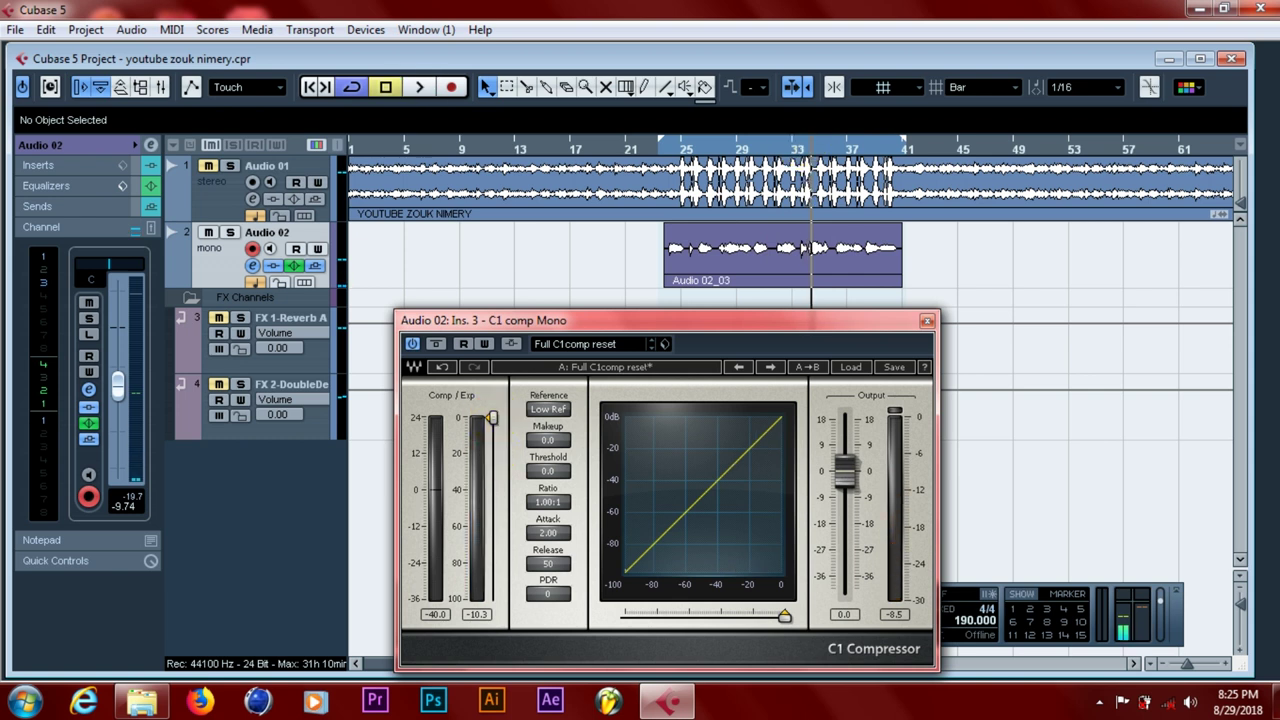
# - Enter -20 as the threshold of the reset compressor
pyautogui.moveTo(493, 420)
pyautogui.mouseDown()
pyautogui.moveTo(492, 447)
pyautogui.moveTo(492, 418)
pyautogui.mouseUp()
pyautogui.click(547, 472)
pyautogui.write('20')
pyautogui.press('Return')
pyautogui.click(548, 472)
pyautogui.write('-2')
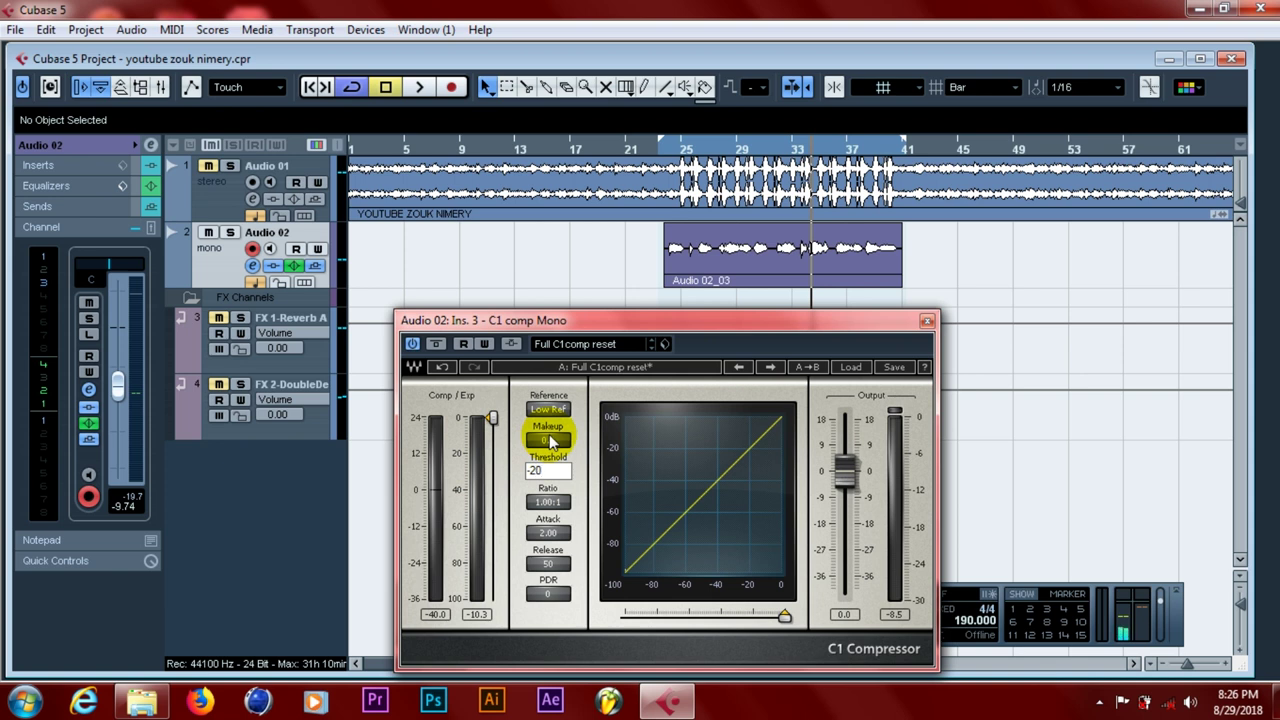
pyautogui.write('0')
pyautogui.press('Return')
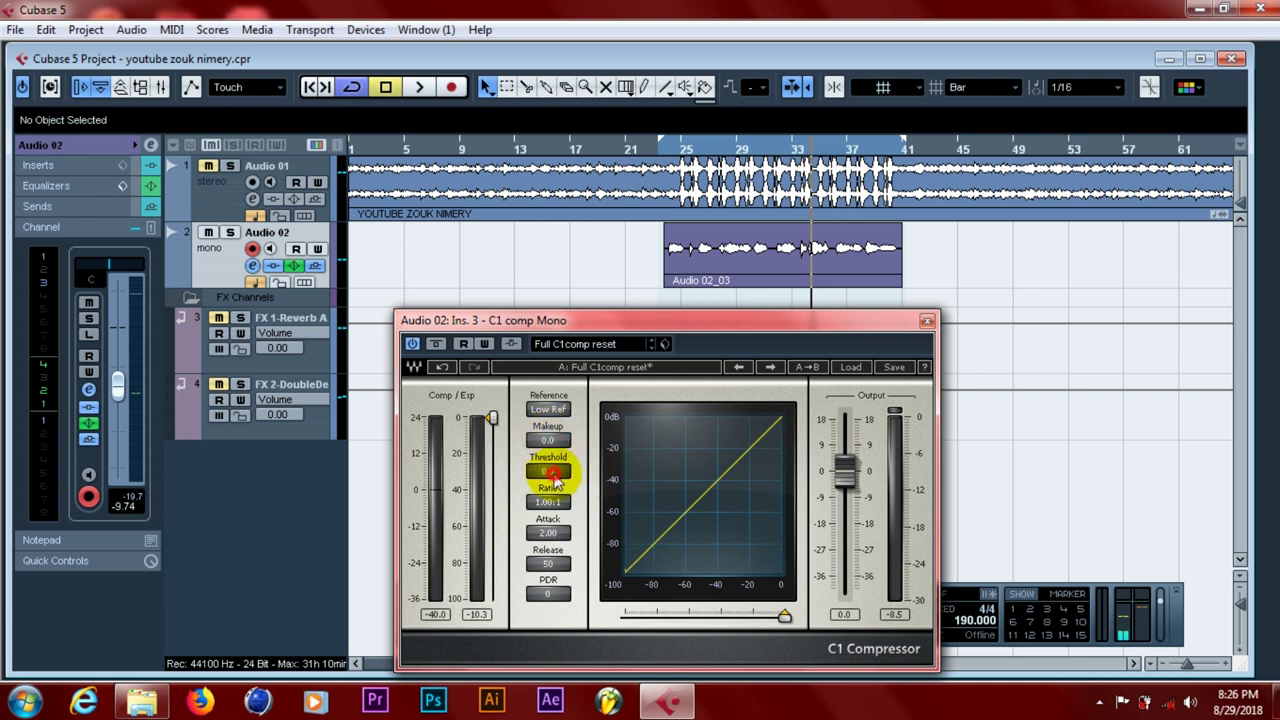
pyautogui.click(550, 472)
pyautogui.write('-20')
pyautogui.press('Return')
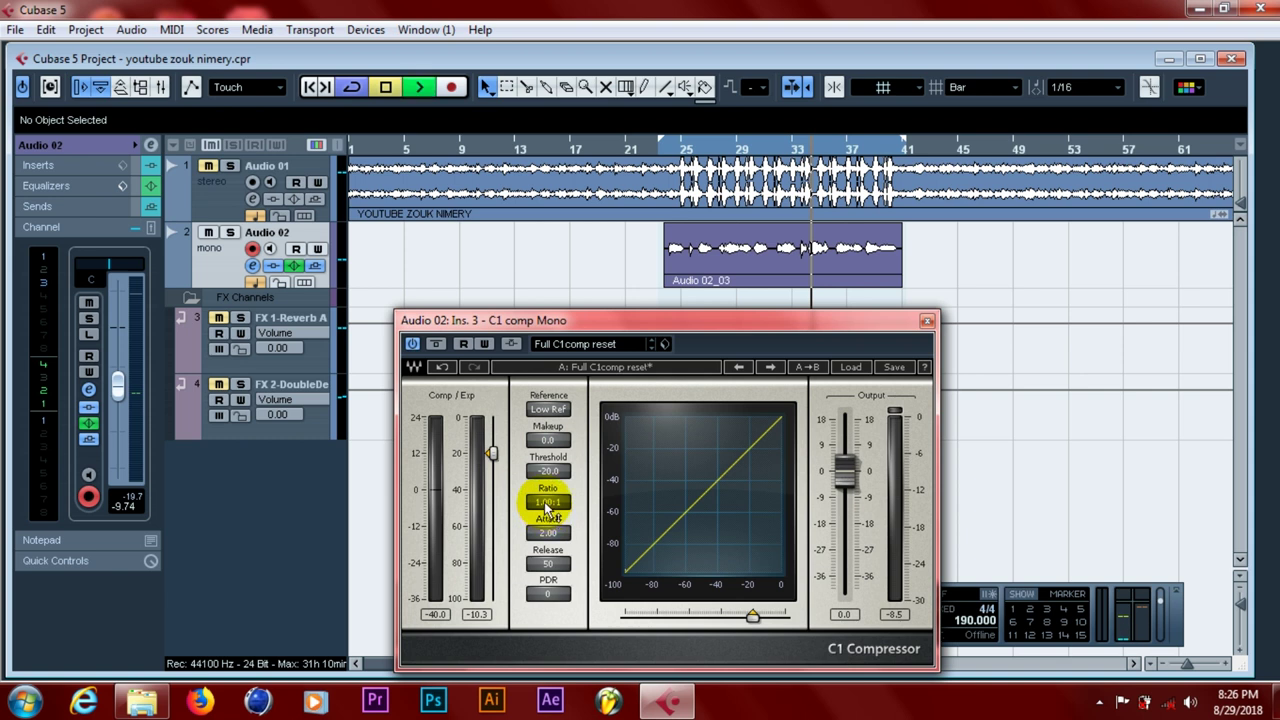
# - Adjust the compressor's ratio to 3.42:1 while the vocal plays, and stop the playback
pyautogui.moveTo(547, 507); pyautogui.dragTo(547, 480)
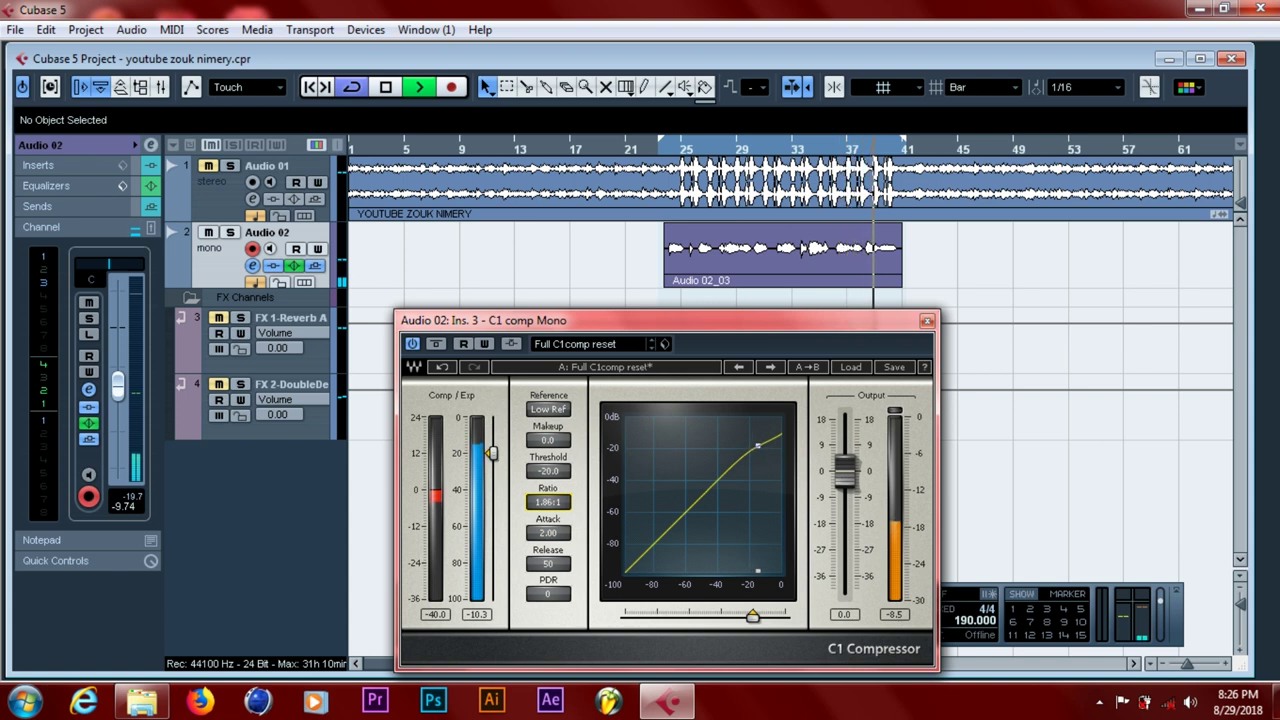
pyautogui.moveTo(547, 480); pyautogui.dragTo(547, 453)
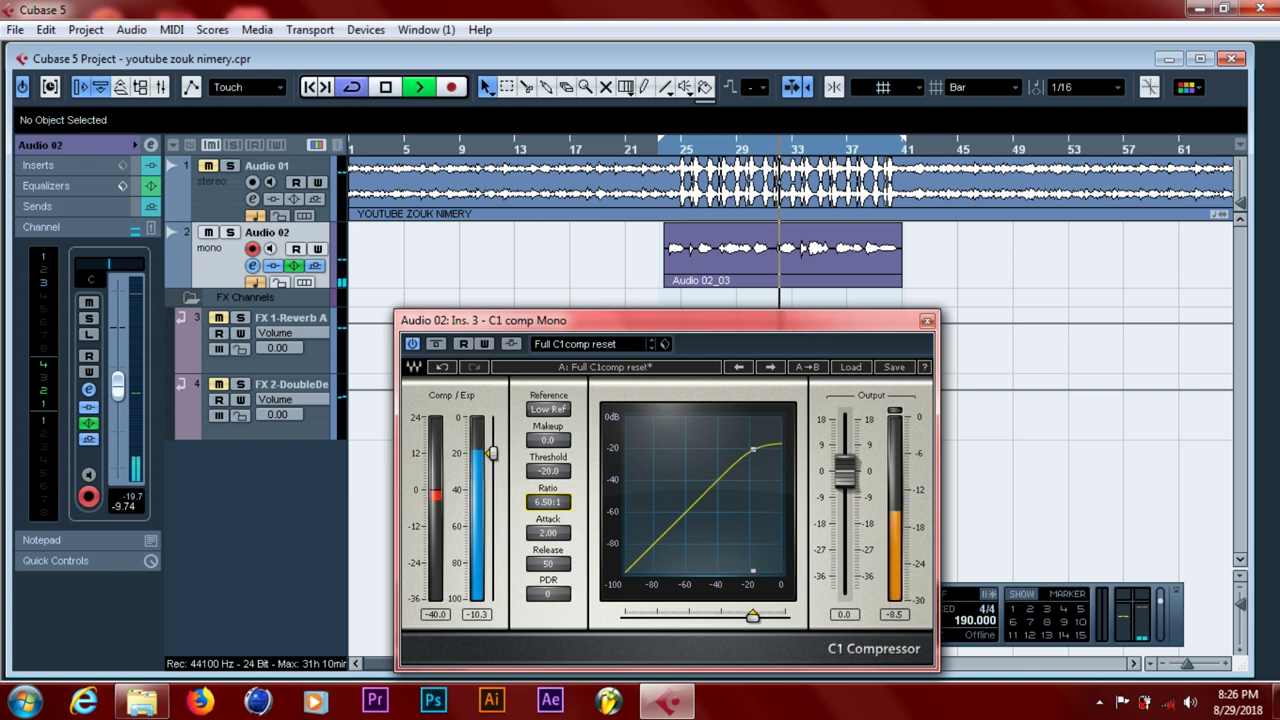
pyautogui.moveTo(547, 453); pyautogui.dragTo(547, 454)
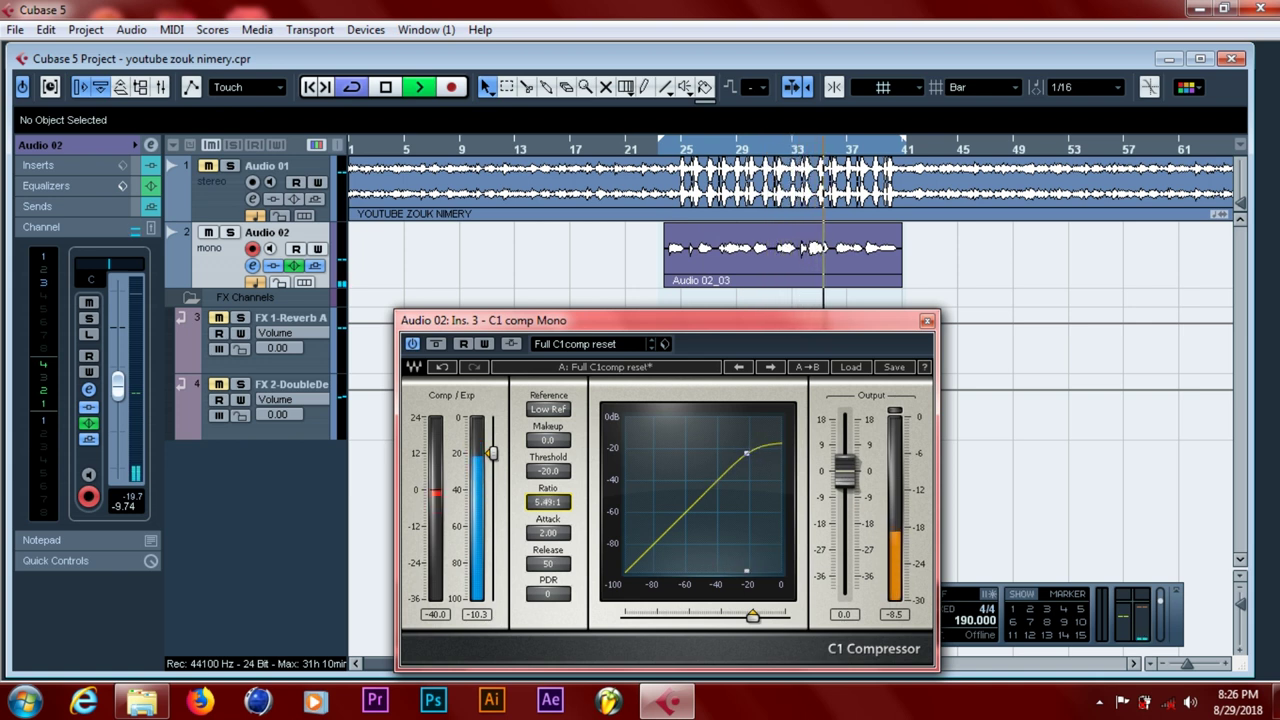
pyautogui.moveTo(547, 502); pyautogui.dragTo(547, 516)
pyautogui.press('space')
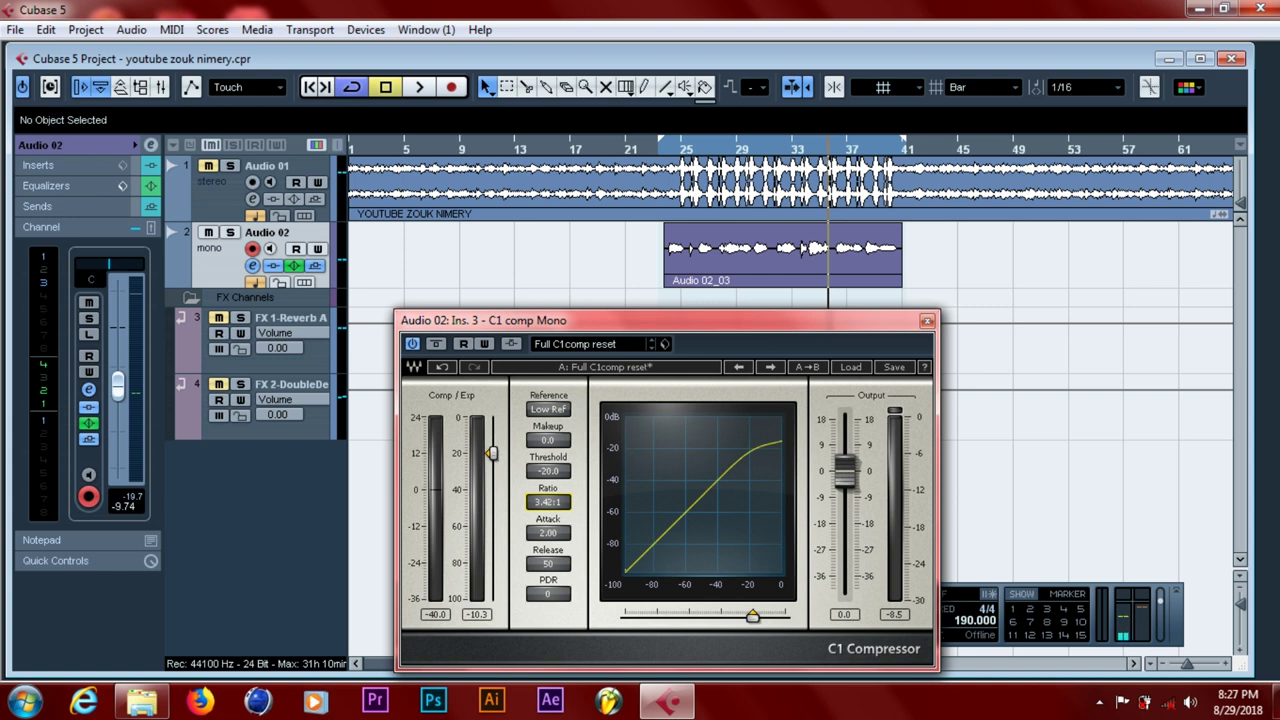
# - Lower the C1 compressor's threshold to -24.3 while auditioning the Audio 02 vocal
pyautogui.click(548, 470)
pyautogui.moveTo(548, 470)
pyautogui.mouseDown()
pyautogui.moveTo(548, 458)
pyautogui.moveTo(548, 512)
pyautogui.mouseUp()
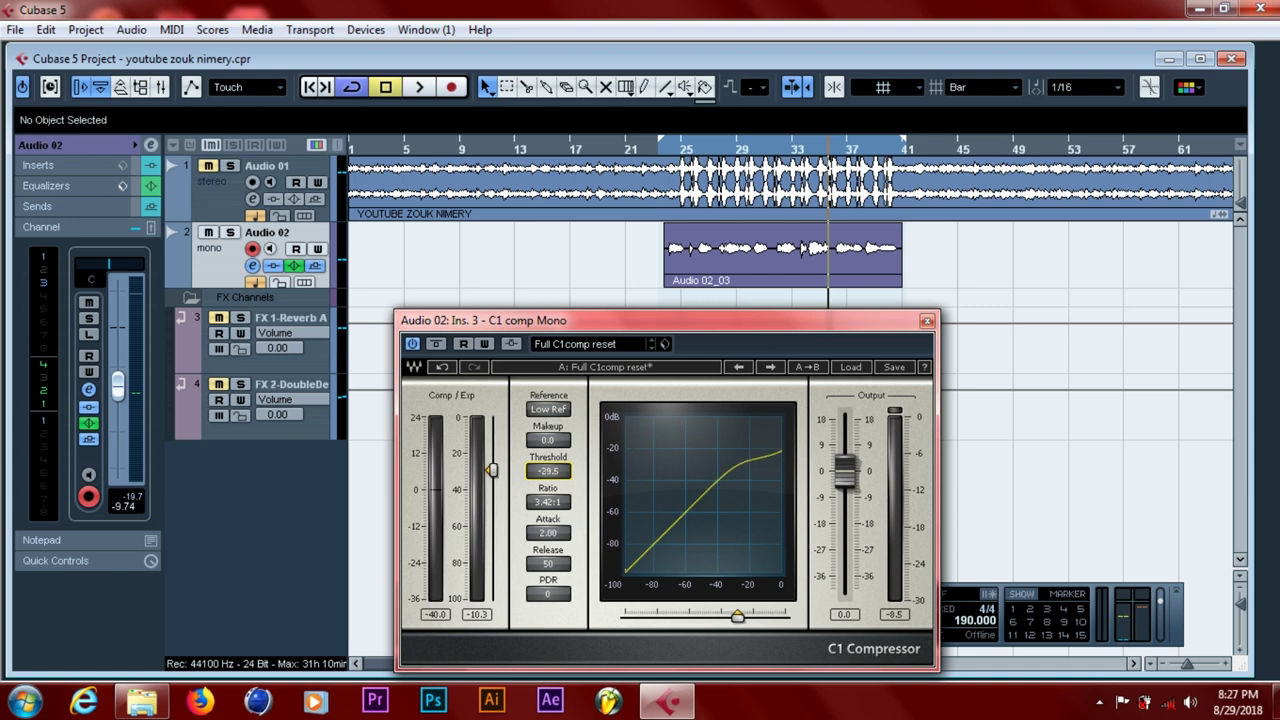
pyautogui.click(548, 481)
pyautogui.press('space')
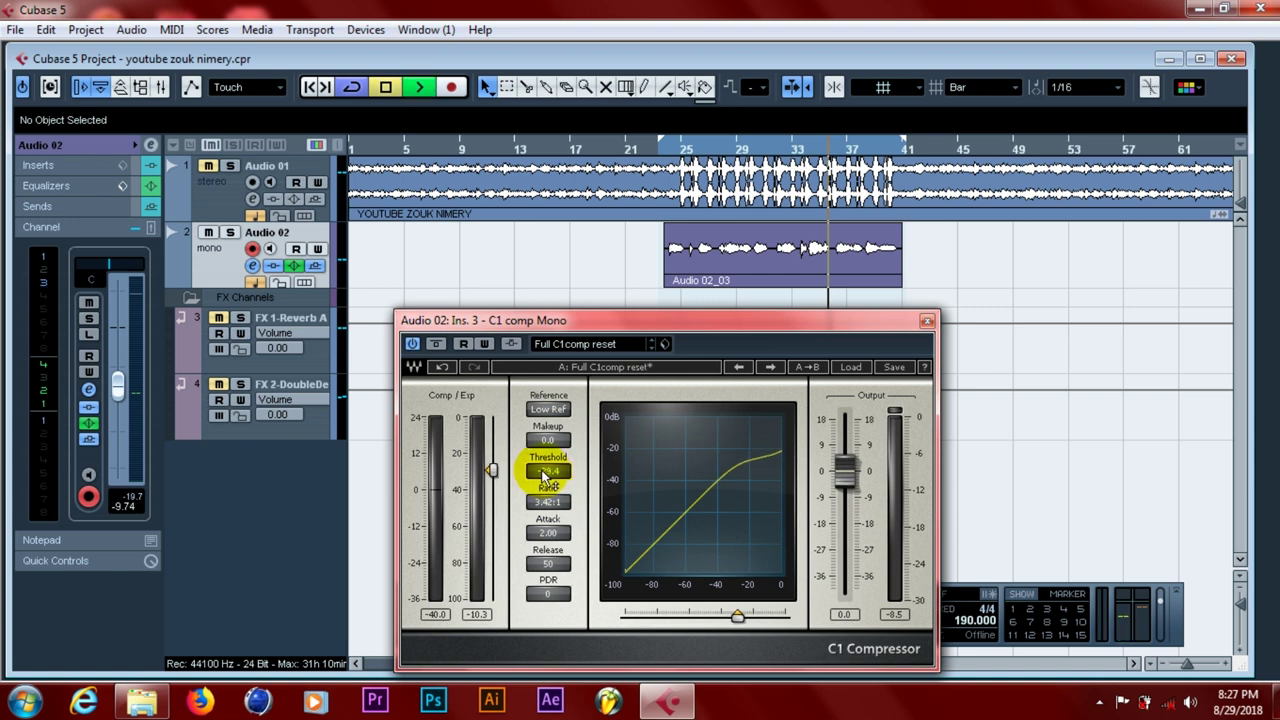
pyautogui.moveTo(552, 481)
pyautogui.mouseDown()
pyautogui.moveTo(552, 470)
pyautogui.moveTo(545, 479)
pyautogui.mouseUp()
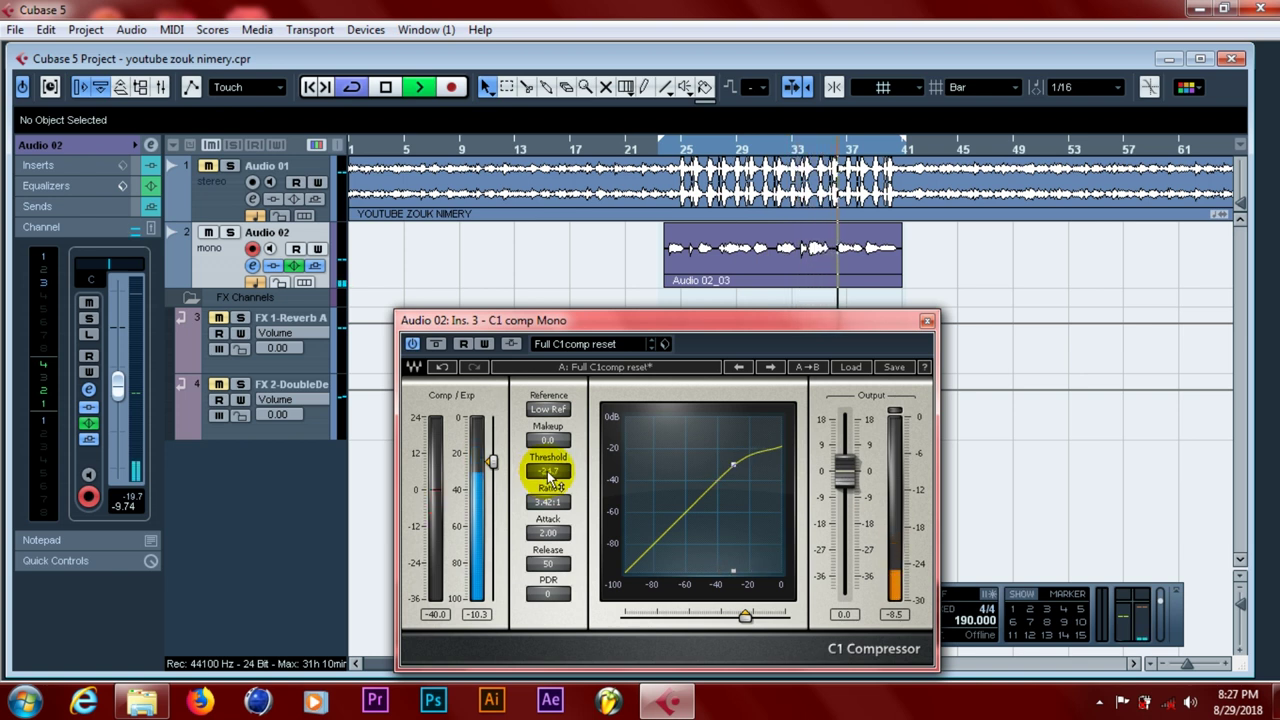
pyautogui.press('space')
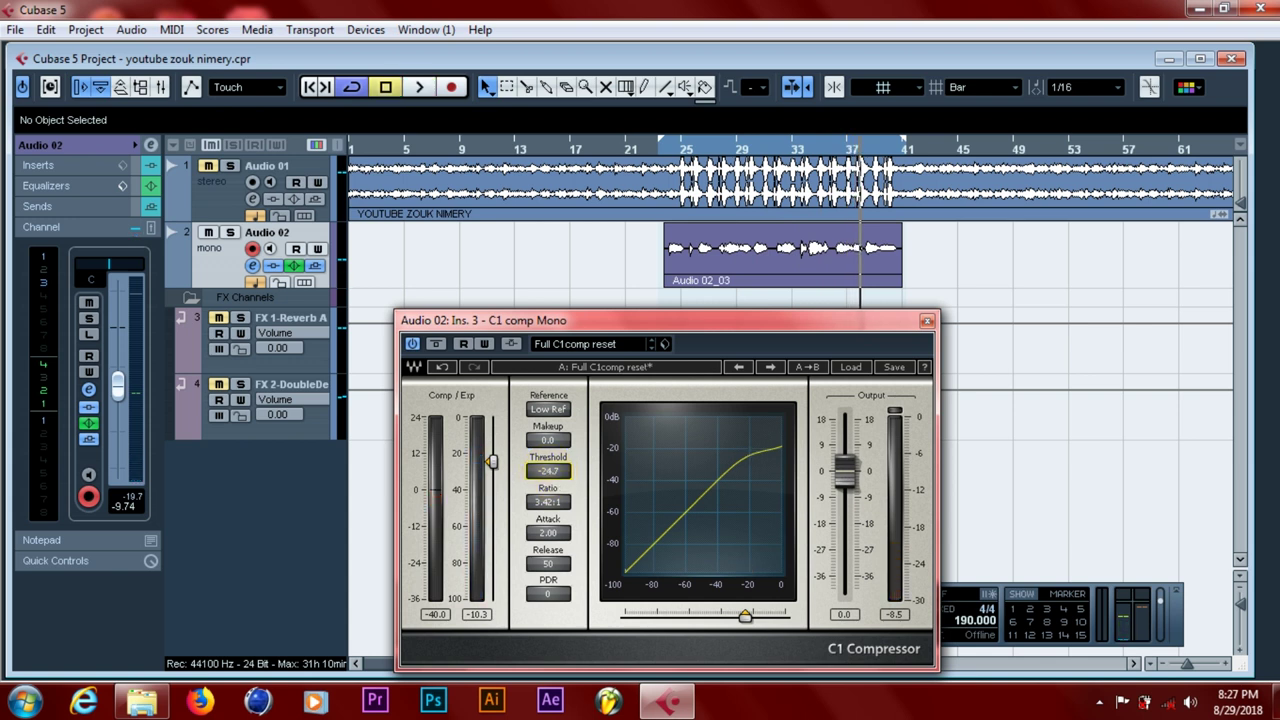
pyautogui.moveTo(750, 178); pyautogui.dragTo(787, 150)
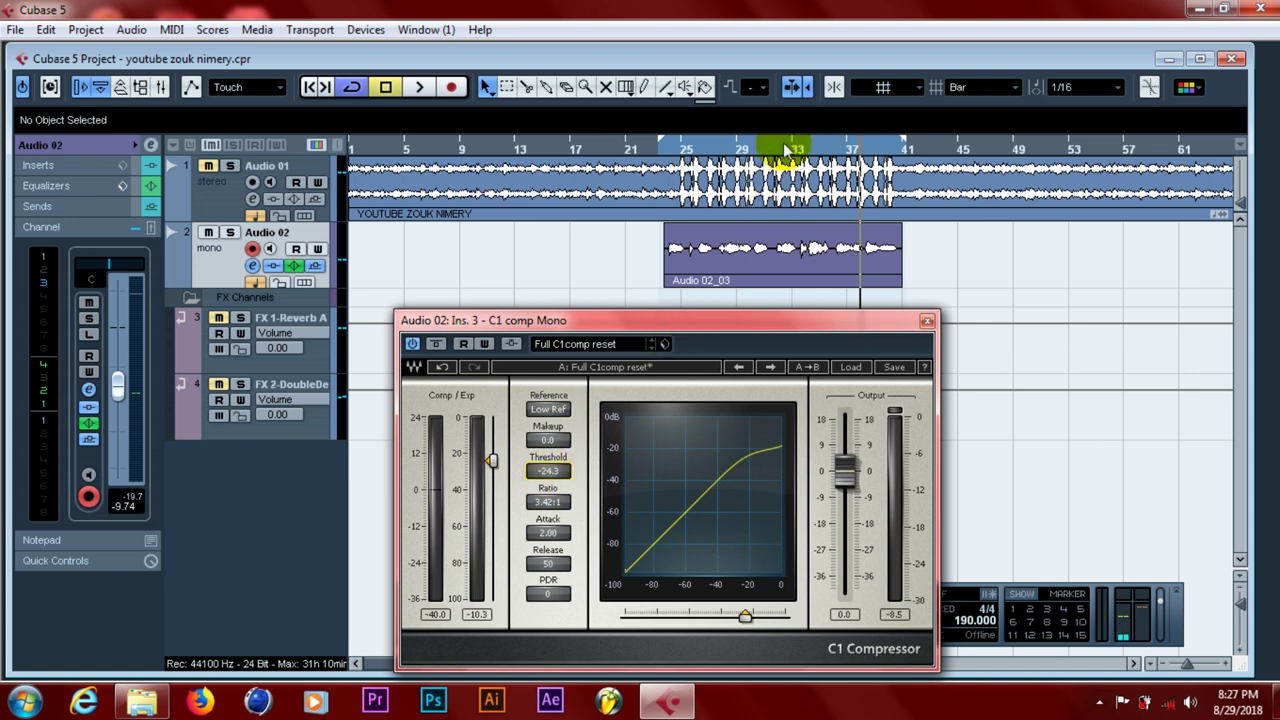
# - Play the compressed vocal from about bar 32 to about bar 37 to check the threshold, and stop the playback
pyautogui.click(783, 148)
pyautogui.press('space')
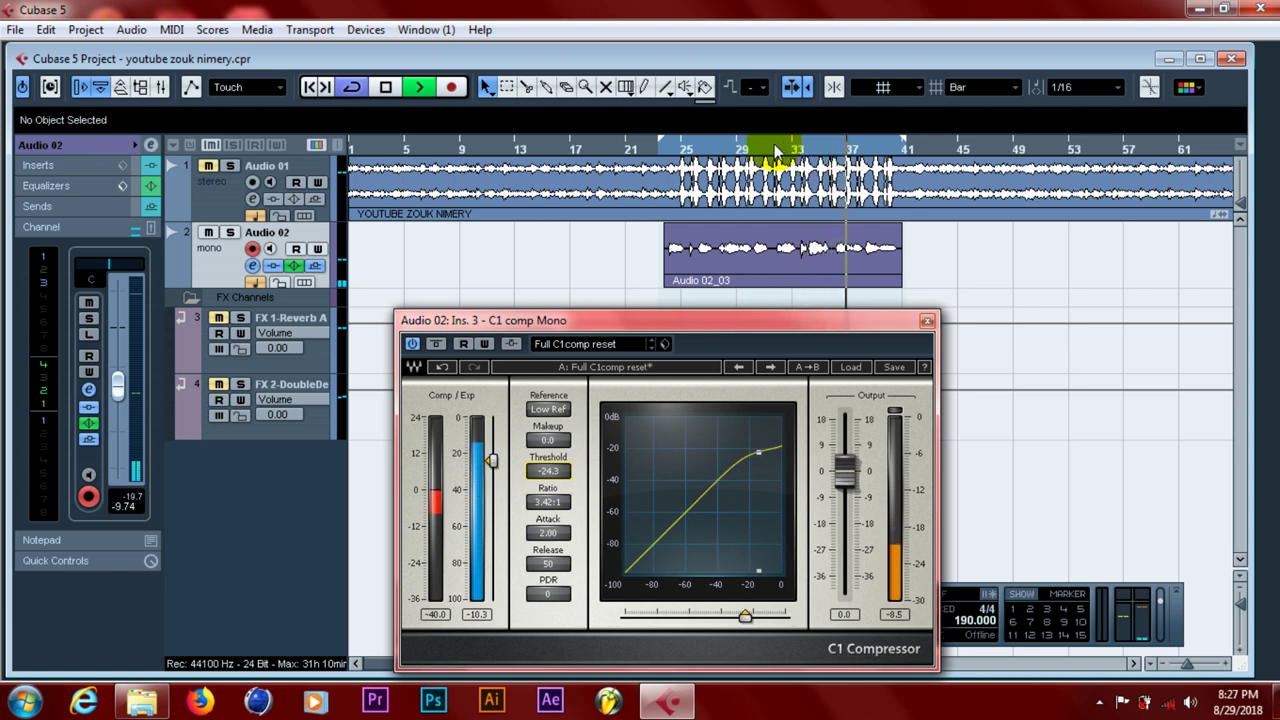
pyautogui.press('space')
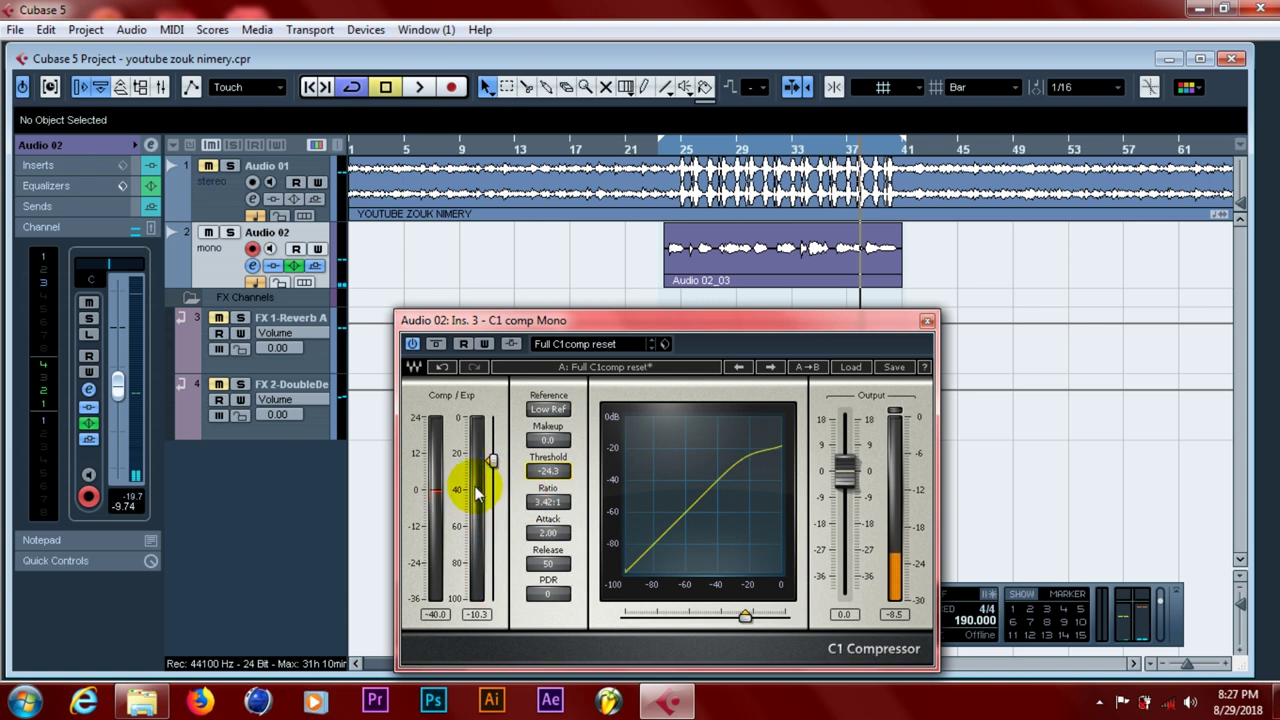
# - Set the compressor's attack to 15.14 and its release to 366 while auditioning the vocal
pyautogui.click(547, 535)
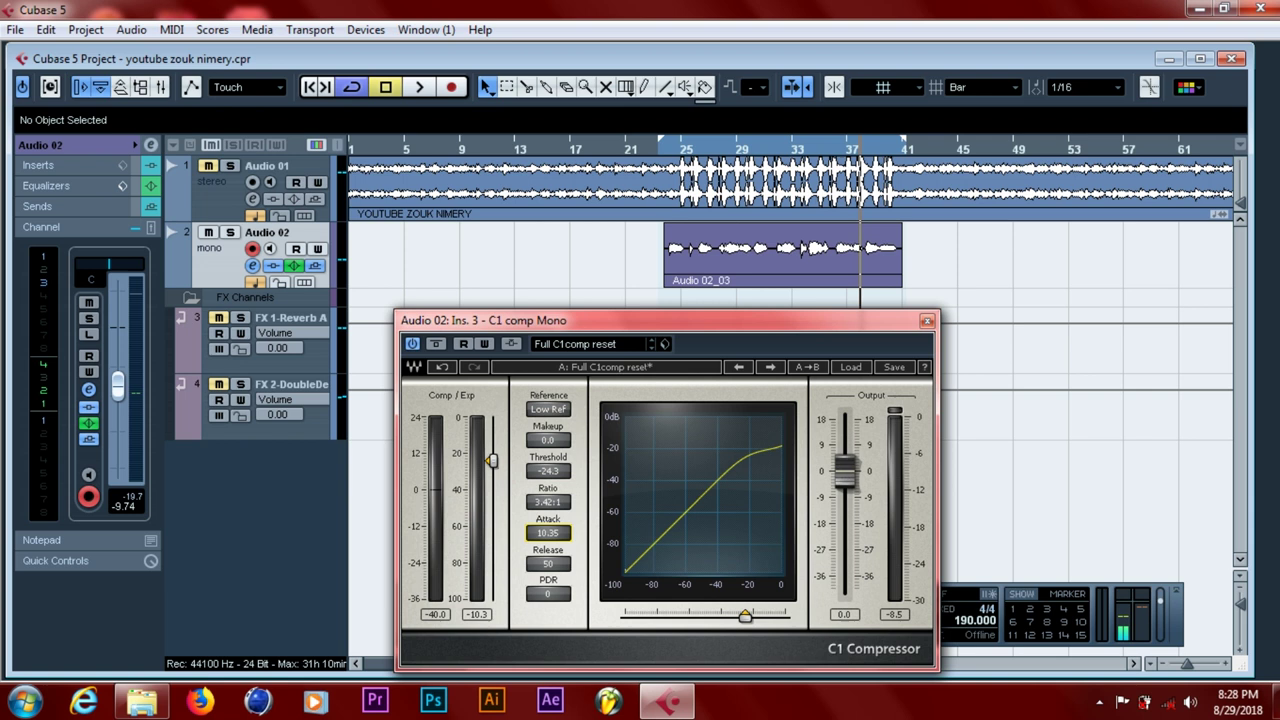
pyautogui.click(547, 563)
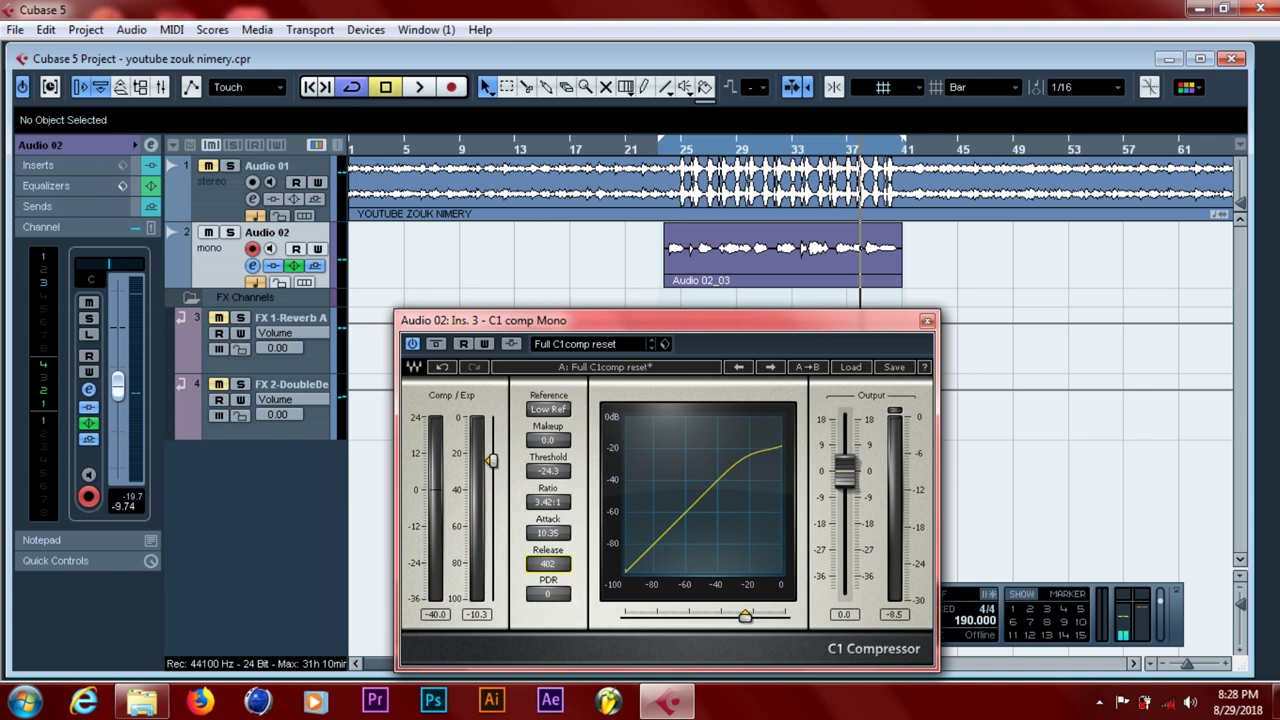
pyautogui.moveTo(547, 563); pyautogui.dragTo(527, 562)
pyautogui.press('space')
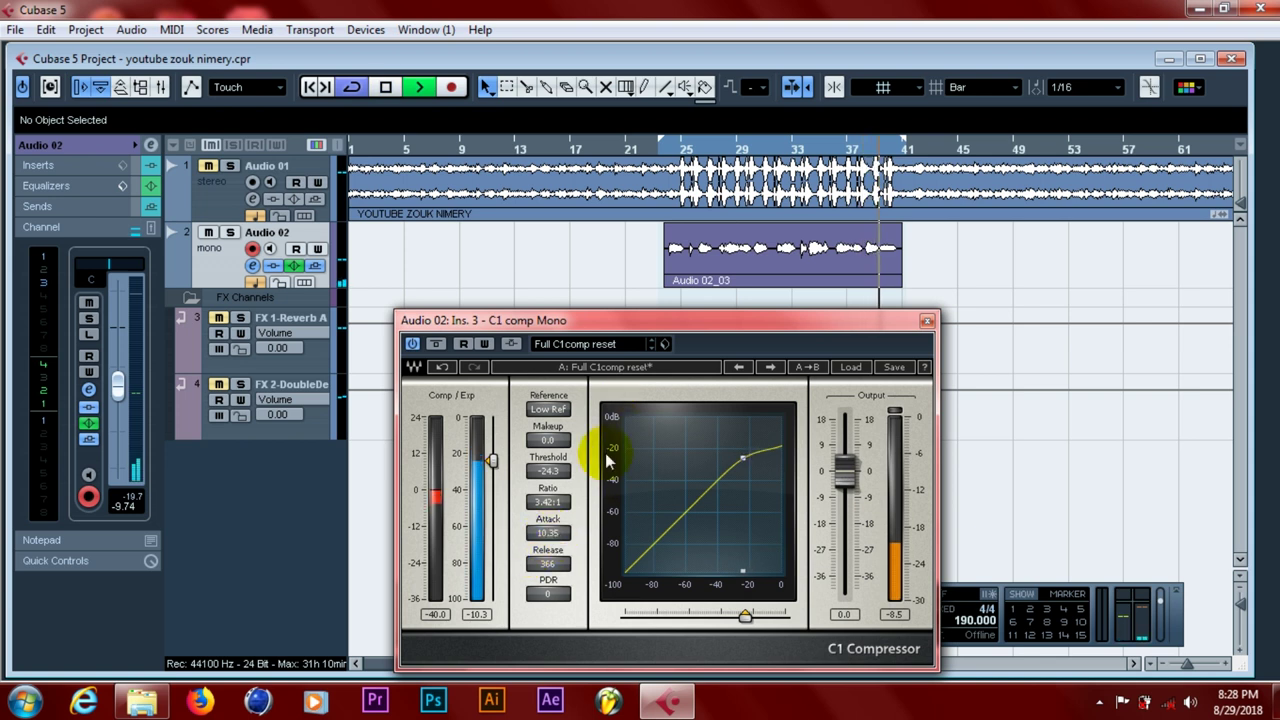
pyautogui.moveTo(607, 460); pyautogui.dragTo(548, 528)
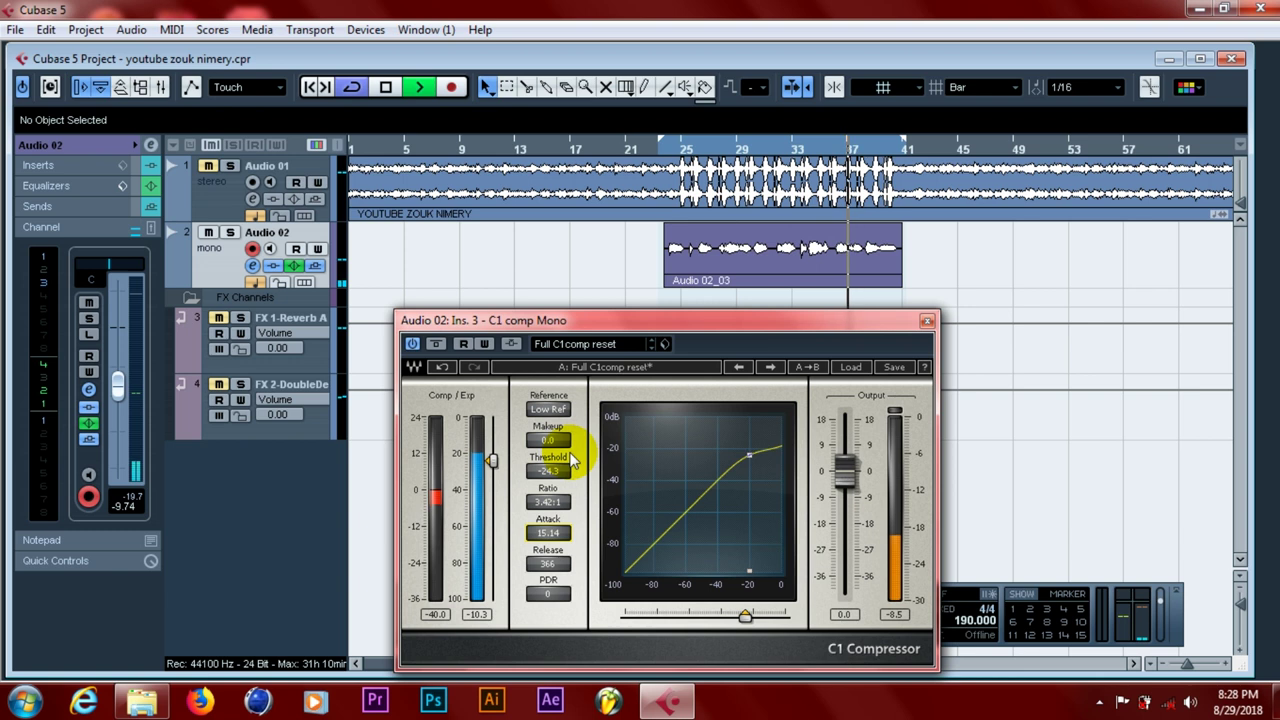
pyautogui.press('space')
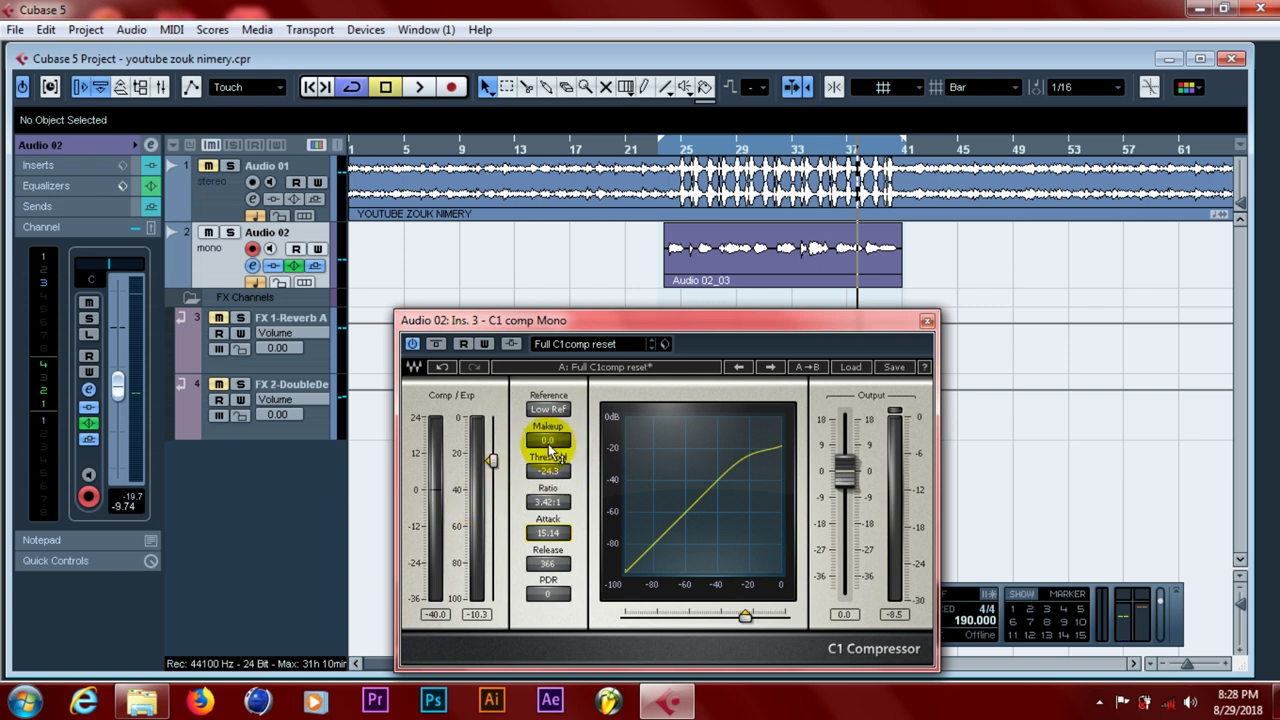
# - Raise the compressor's makeup gain to 17.4 while the vocal plays, and stop the playback
pyautogui.moveTo(549, 444); pyautogui.dragTo(549, 436)
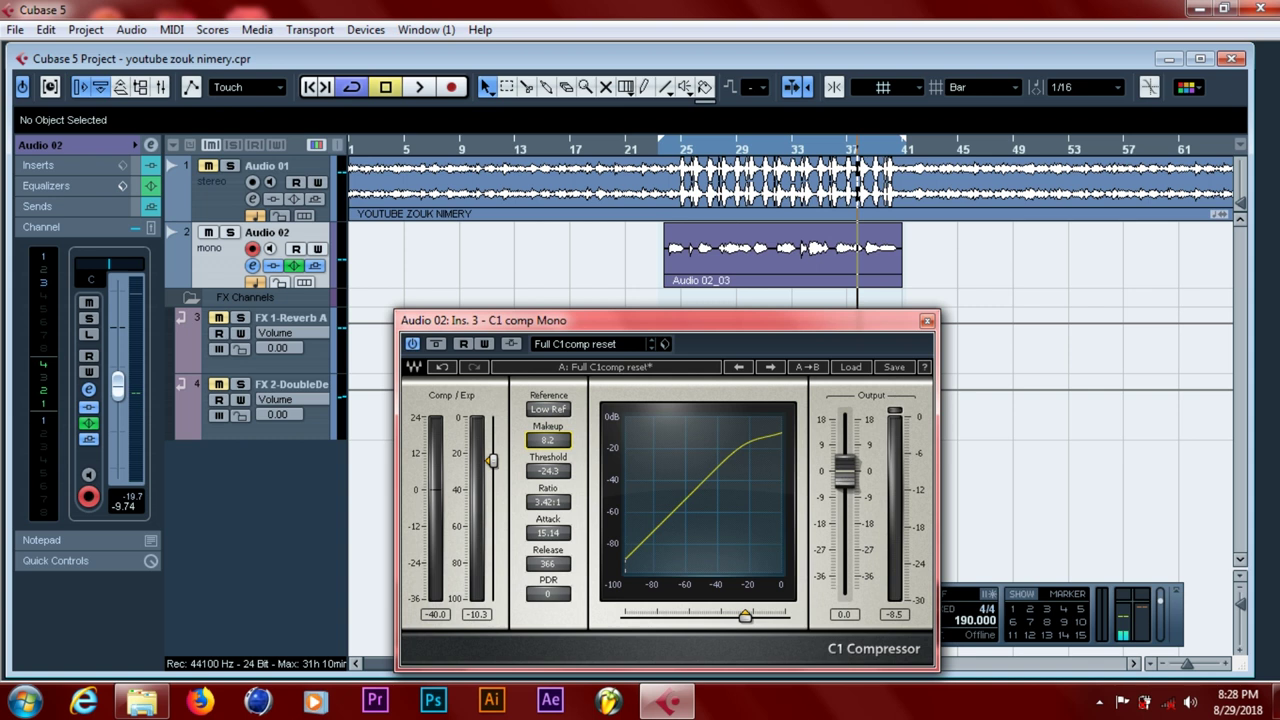
pyautogui.click(553, 447)
pyautogui.press('space')
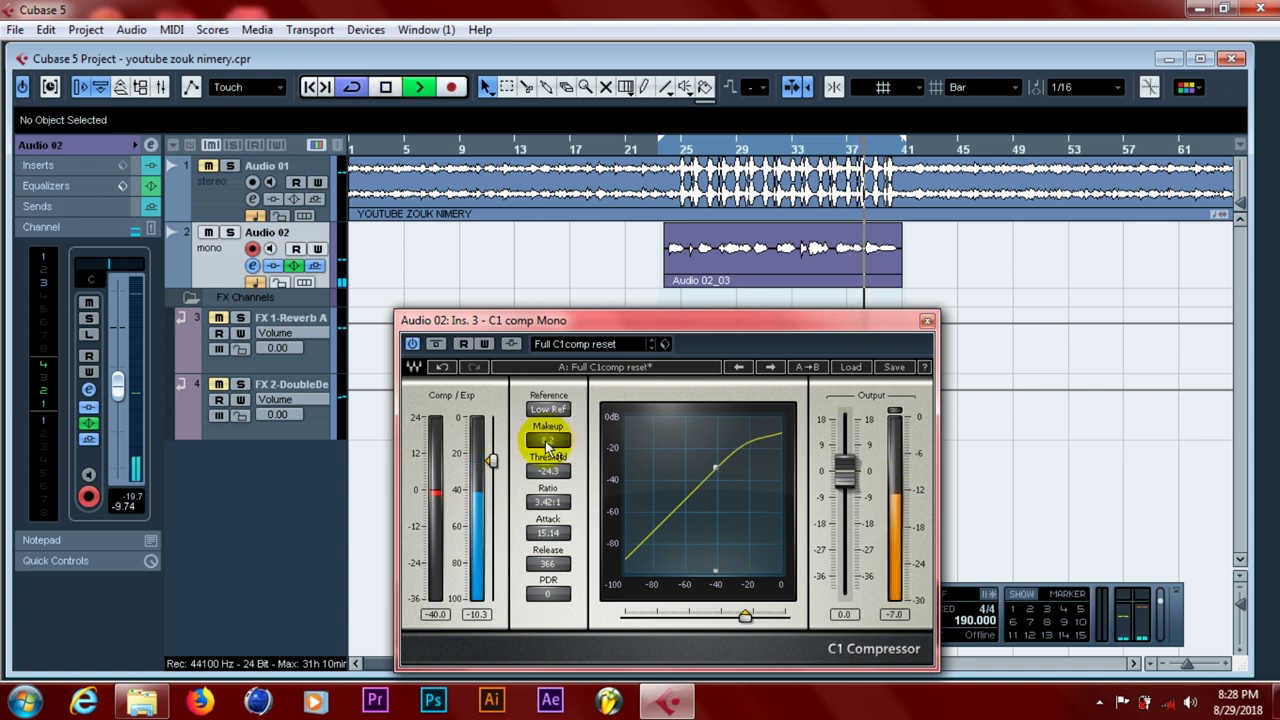
pyautogui.moveTo(549, 440); pyautogui.dragTo(549, 426)
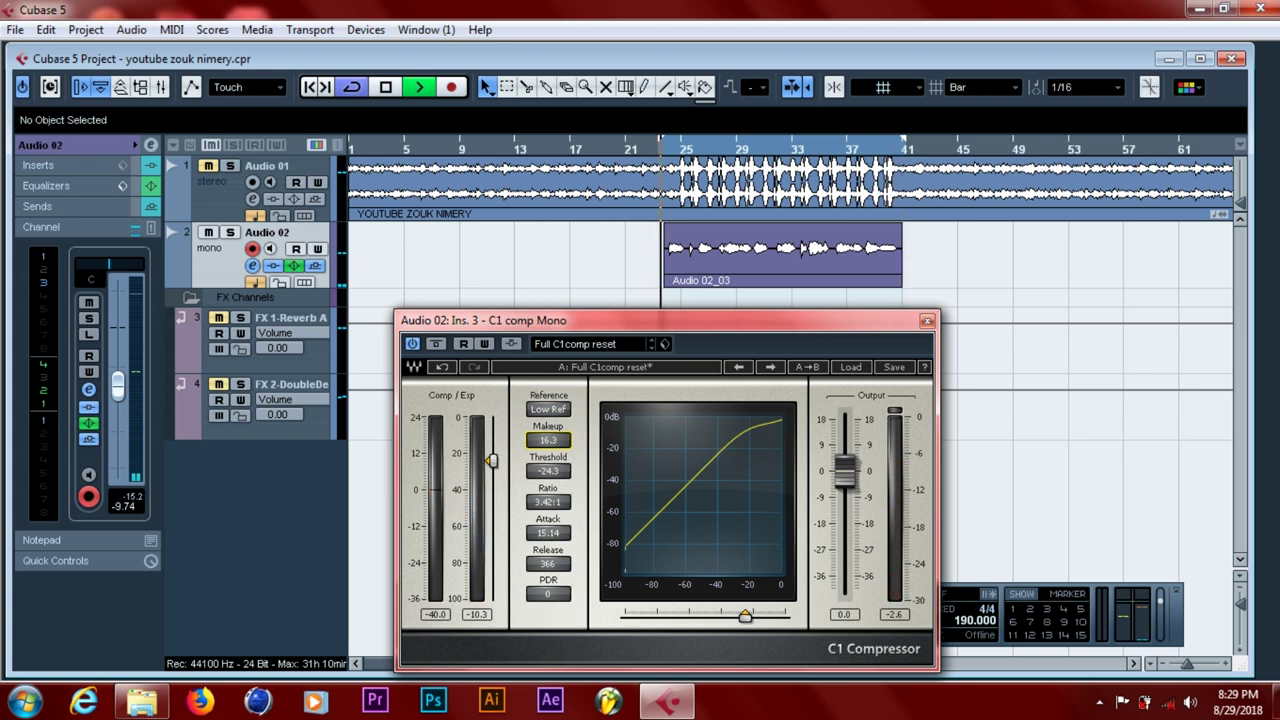
pyautogui.click(548, 450)
pyautogui.moveTo(548, 450); pyautogui.dragTo(548, 448)
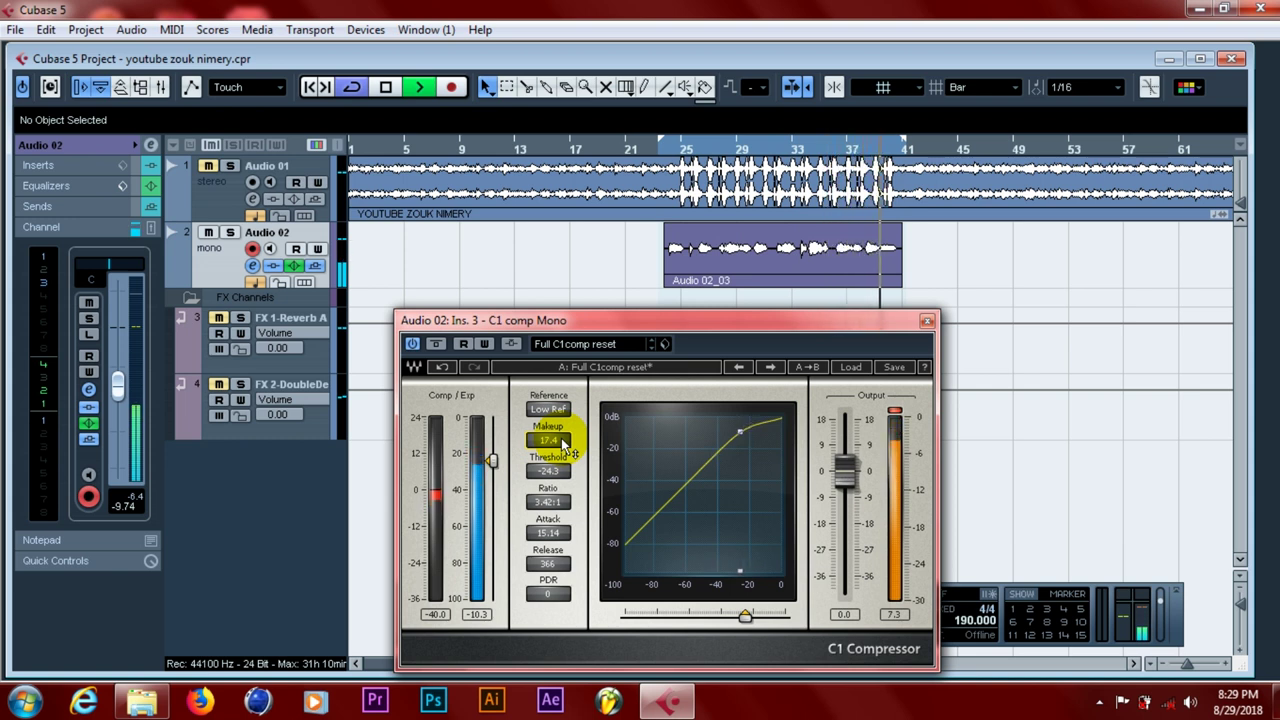
pyautogui.press('space')
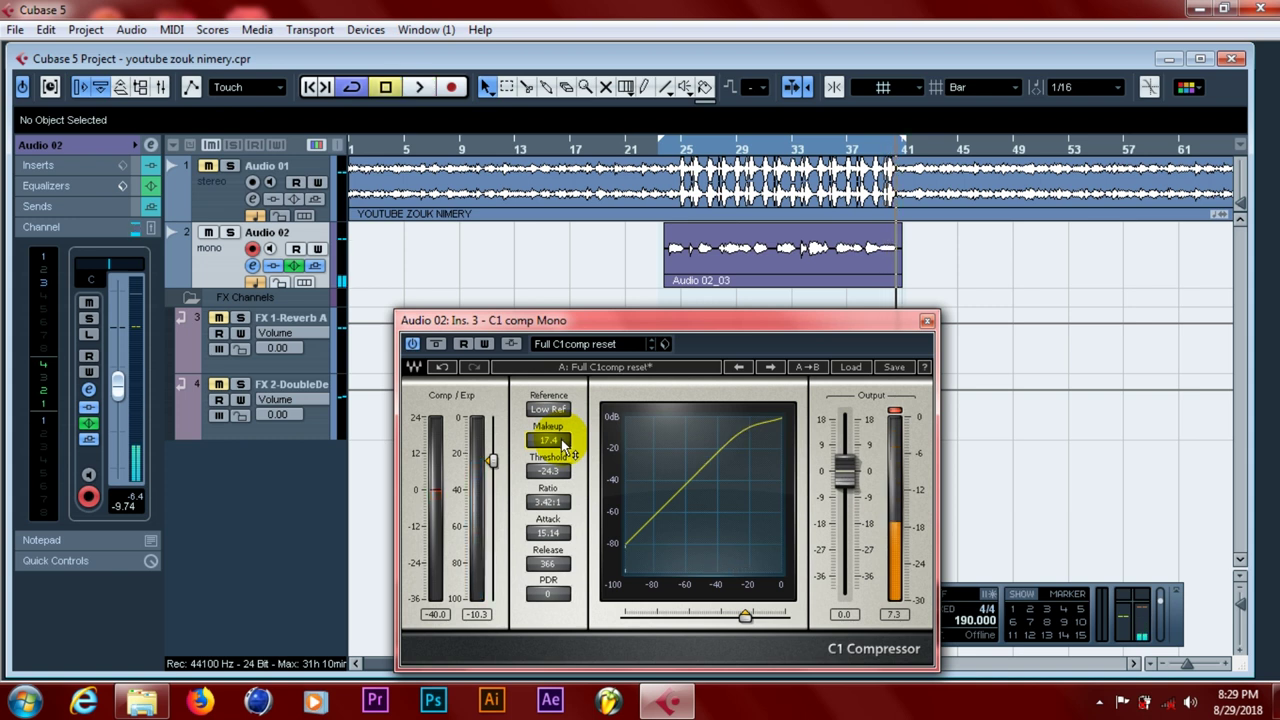
pyautogui.click(561, 439)
pyautogui.click(776, 170)
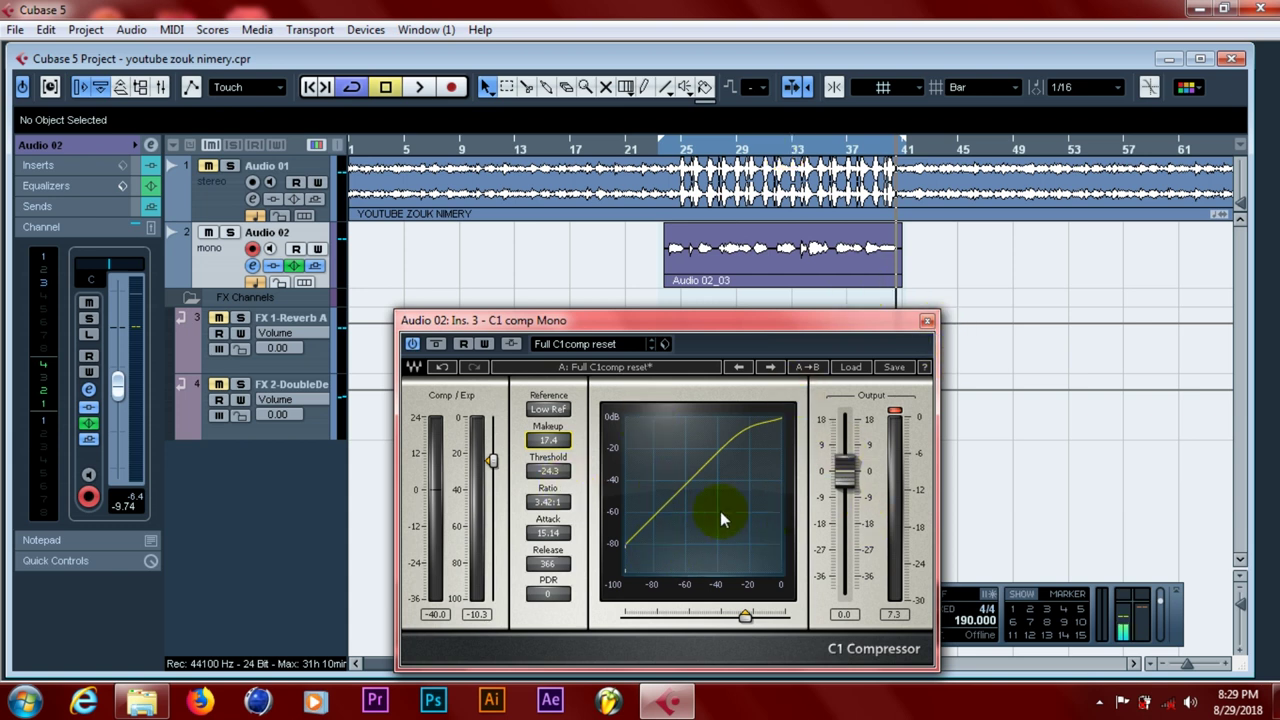
# - Close the C1 compressor window and save the project
pyautogui.click(926, 320)
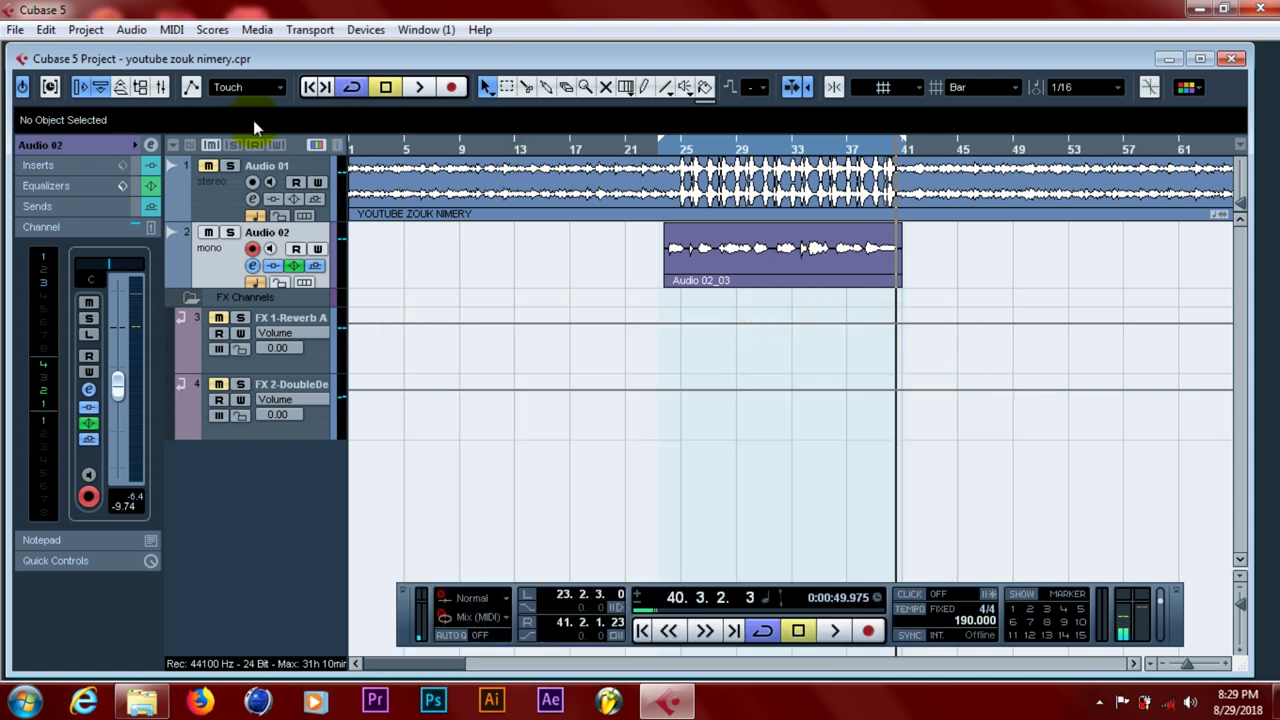
pyautogui.click(15, 29)
pyautogui.click(42, 164)
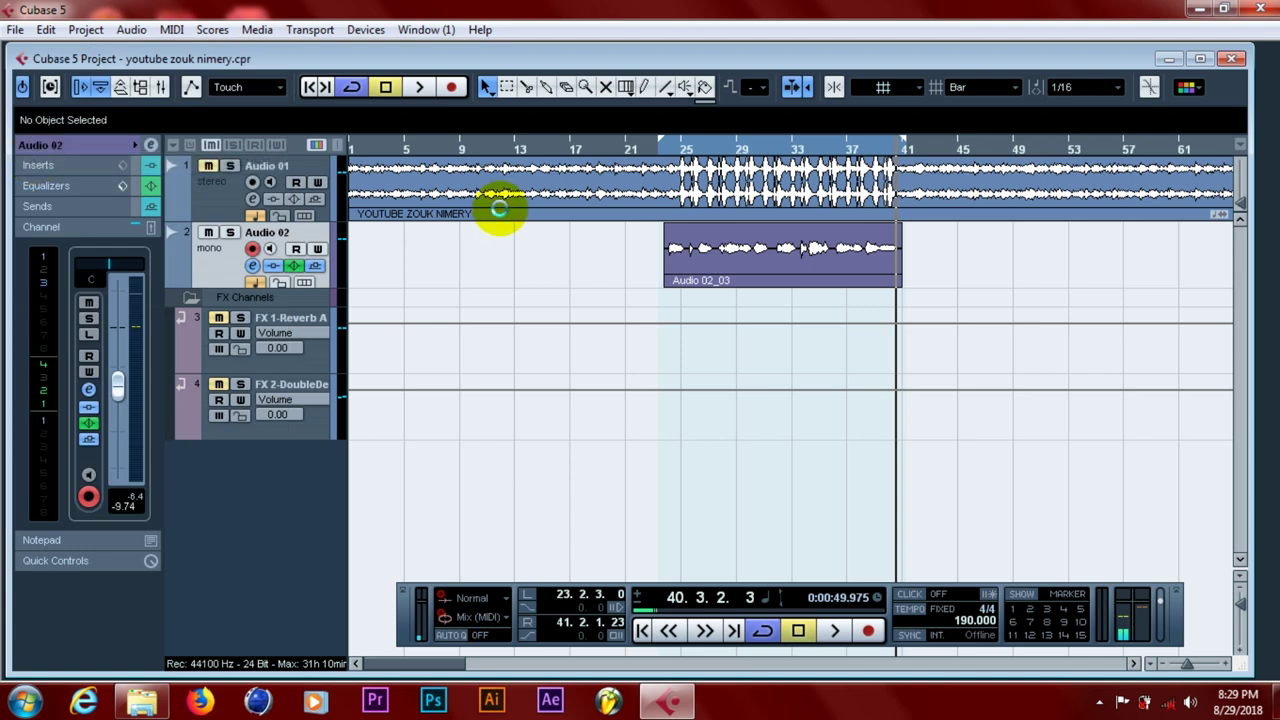
# - Open the Audio 02_03 clip in the Sample Editor, switch to its AudioWarp waveform view, and select the entire waveform
pyautogui.doubleClick(760, 258)
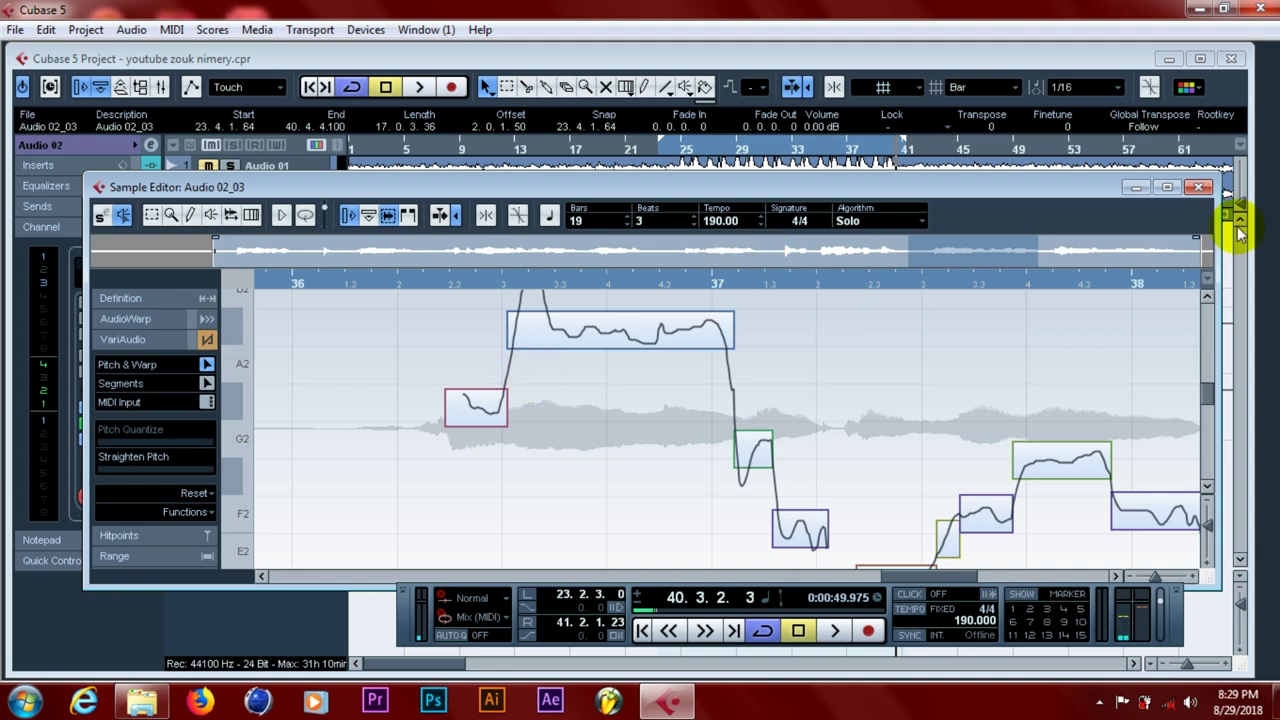
pyautogui.click(137, 318)
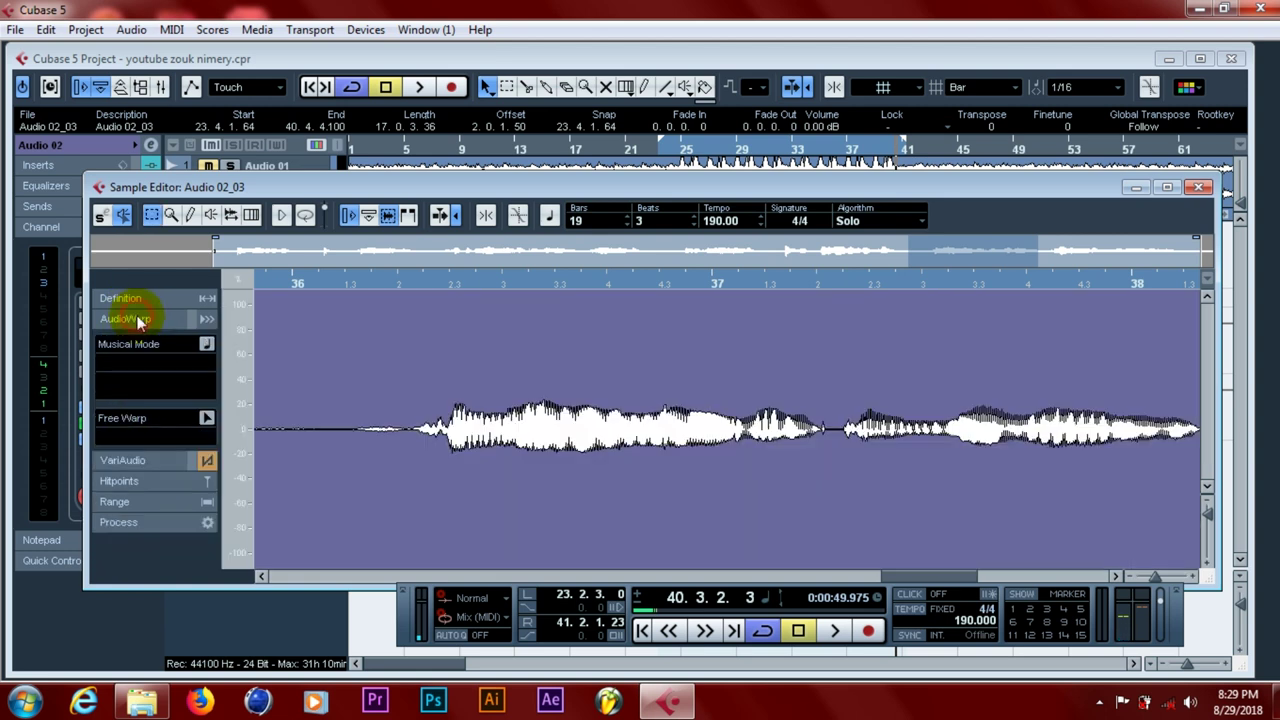
pyautogui.click(336, 430)
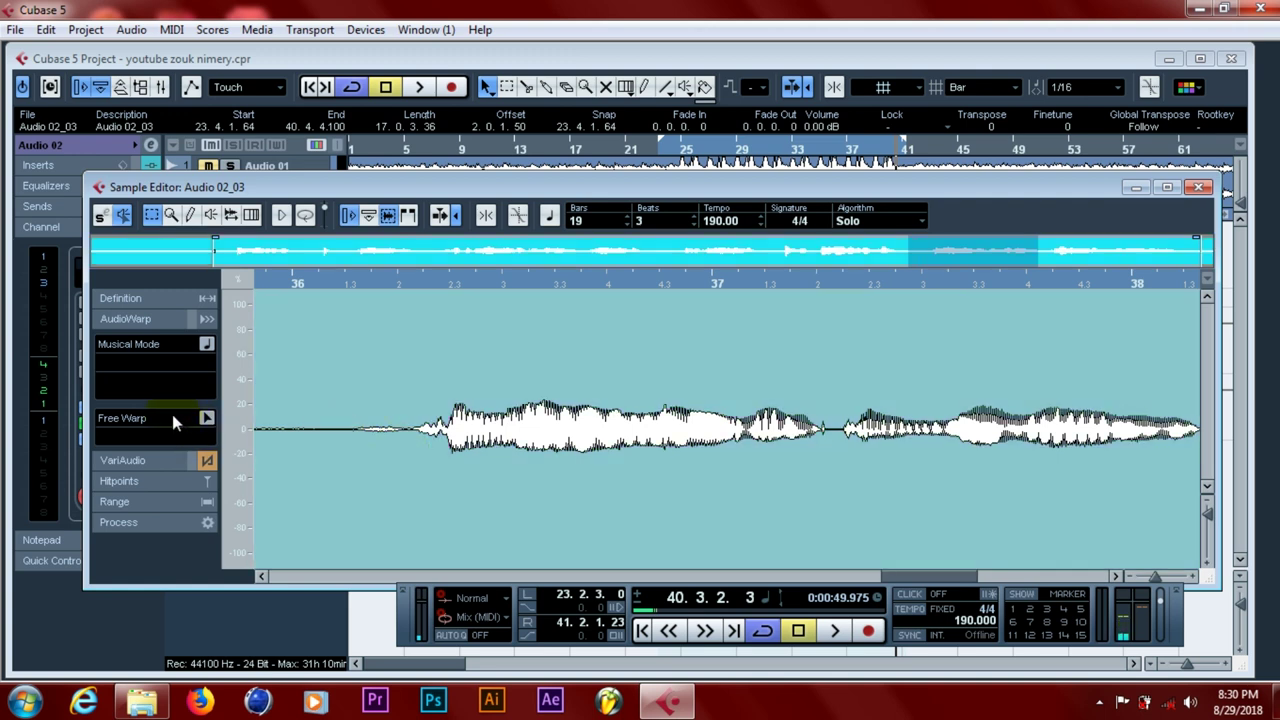
# - Preview the Noise Gate process on the selected vocal audio with the threshold lowered to -30 dB
pyautogui.click(160, 522)
pyautogui.click(194, 466)
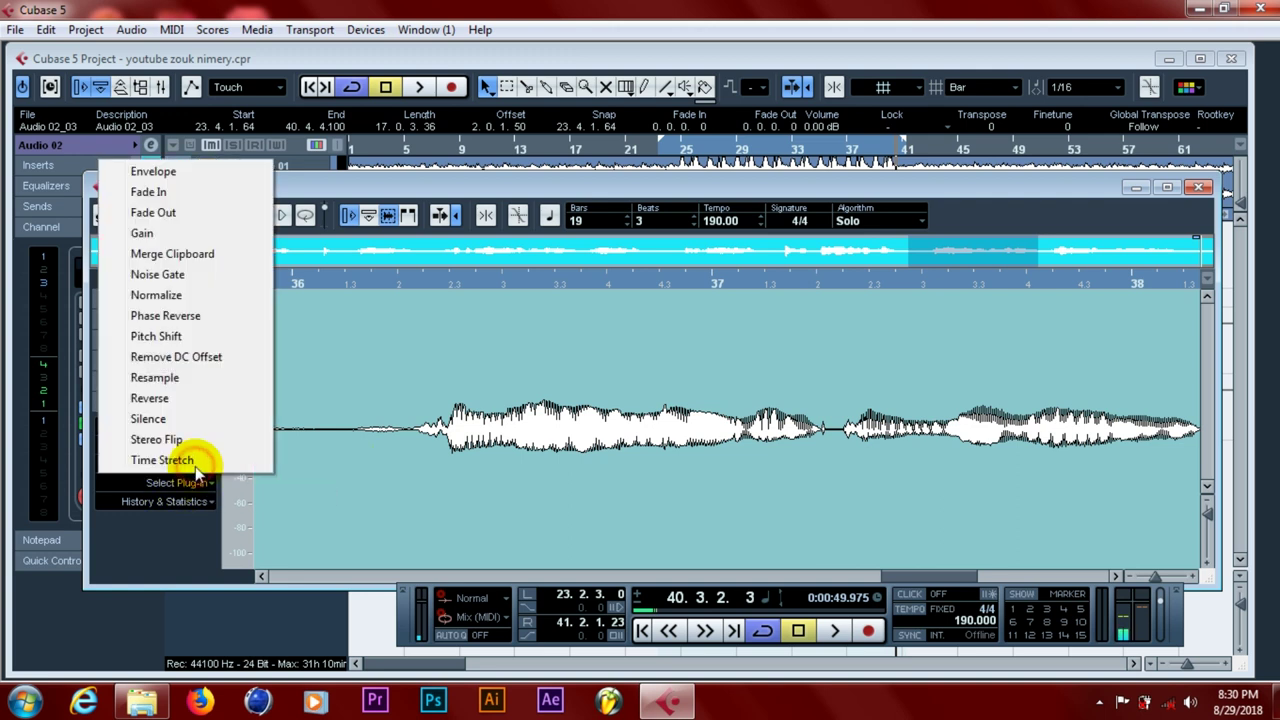
pyautogui.click(160, 276)
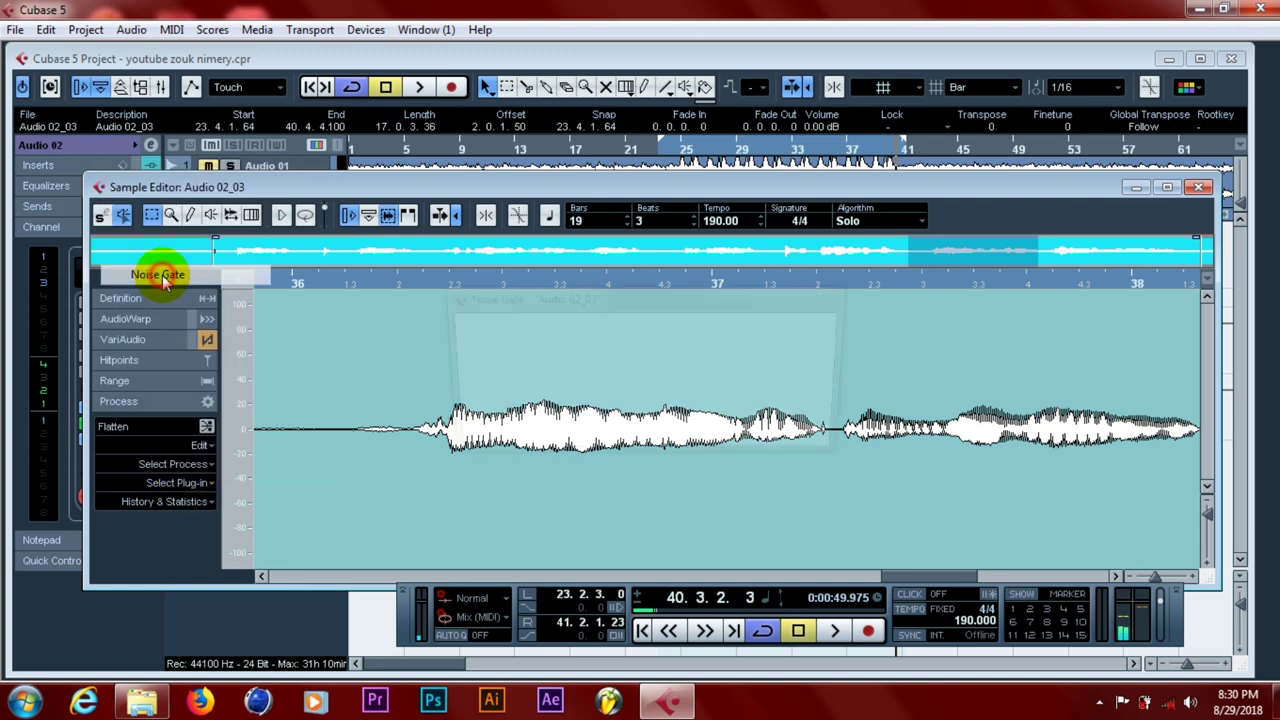
pyautogui.click(652, 442)
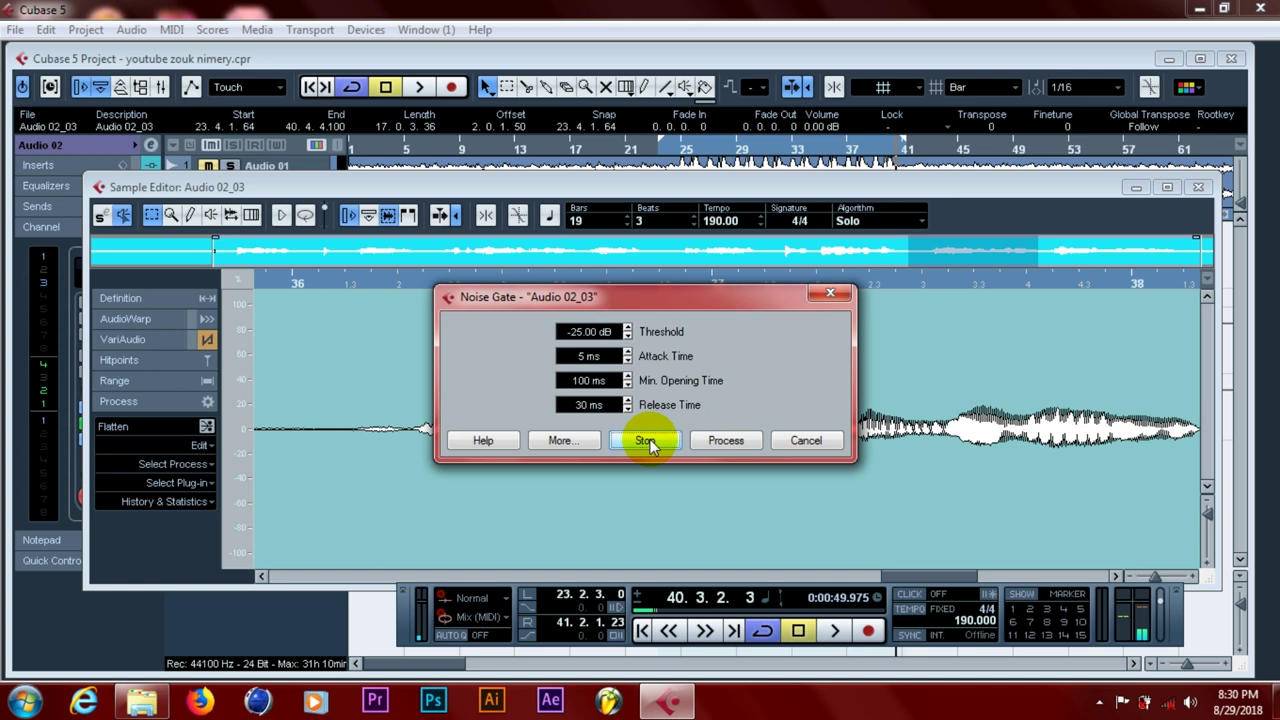
pyautogui.click(627, 337)
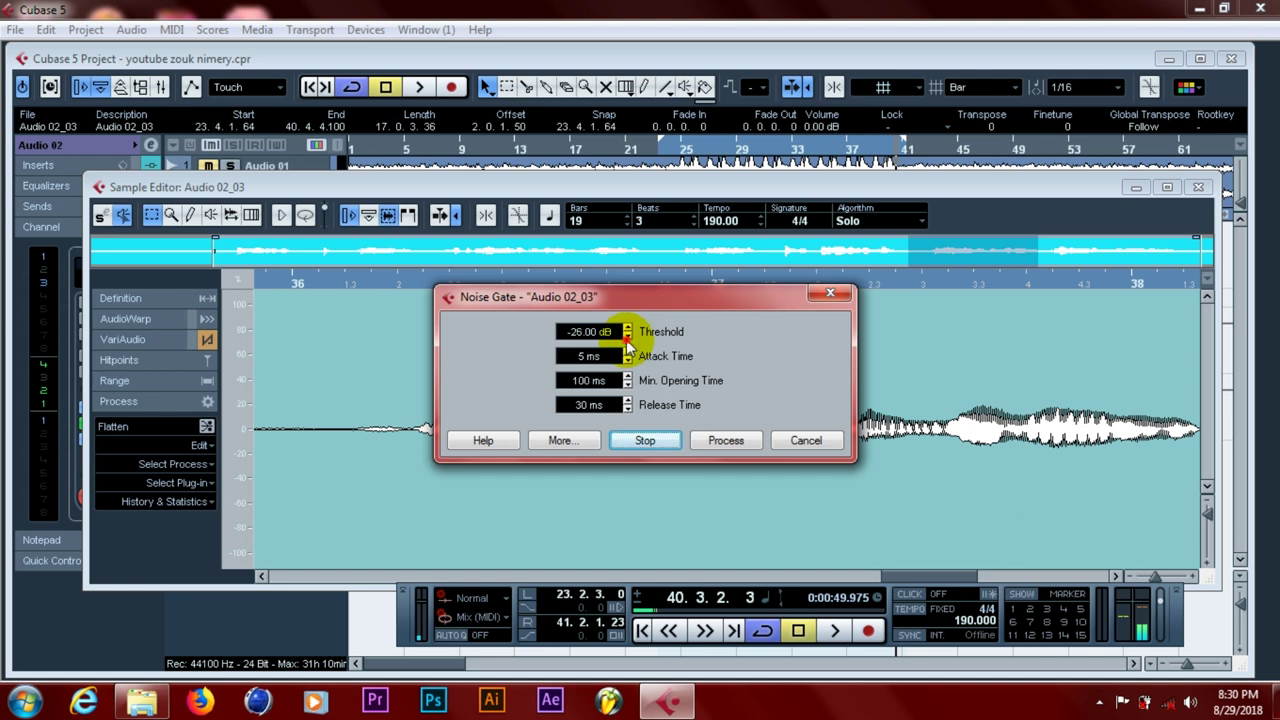
pyautogui.click(627, 338)
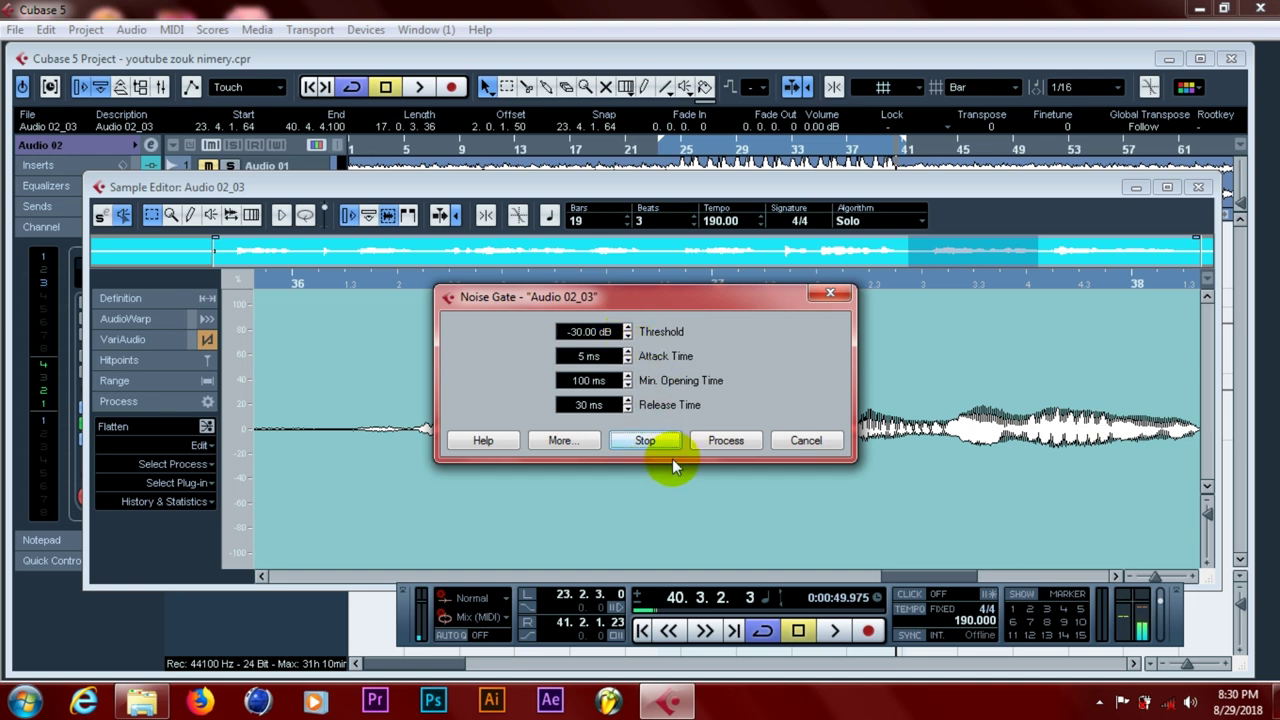
# - Try to apply the noise gate to the vocal, cancel at the VariAudio warning, and close the Sample Editor
pyautogui.click(729, 441)
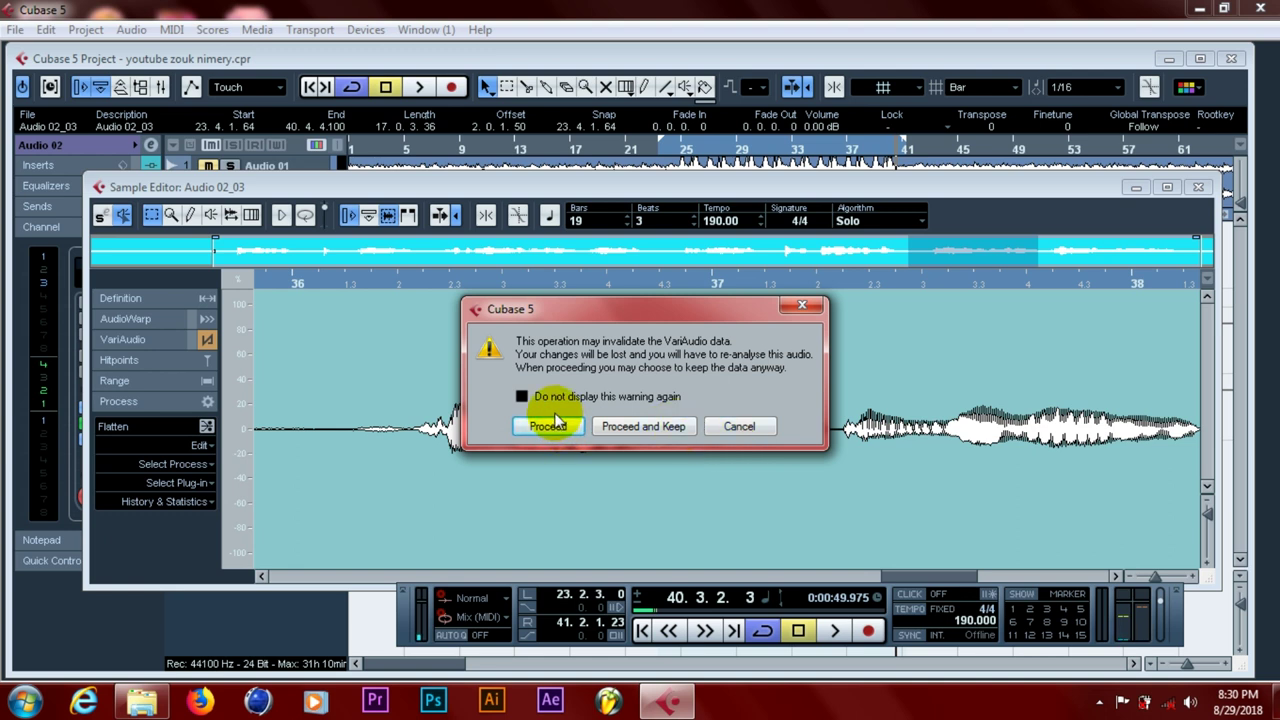
pyautogui.click(739, 427)
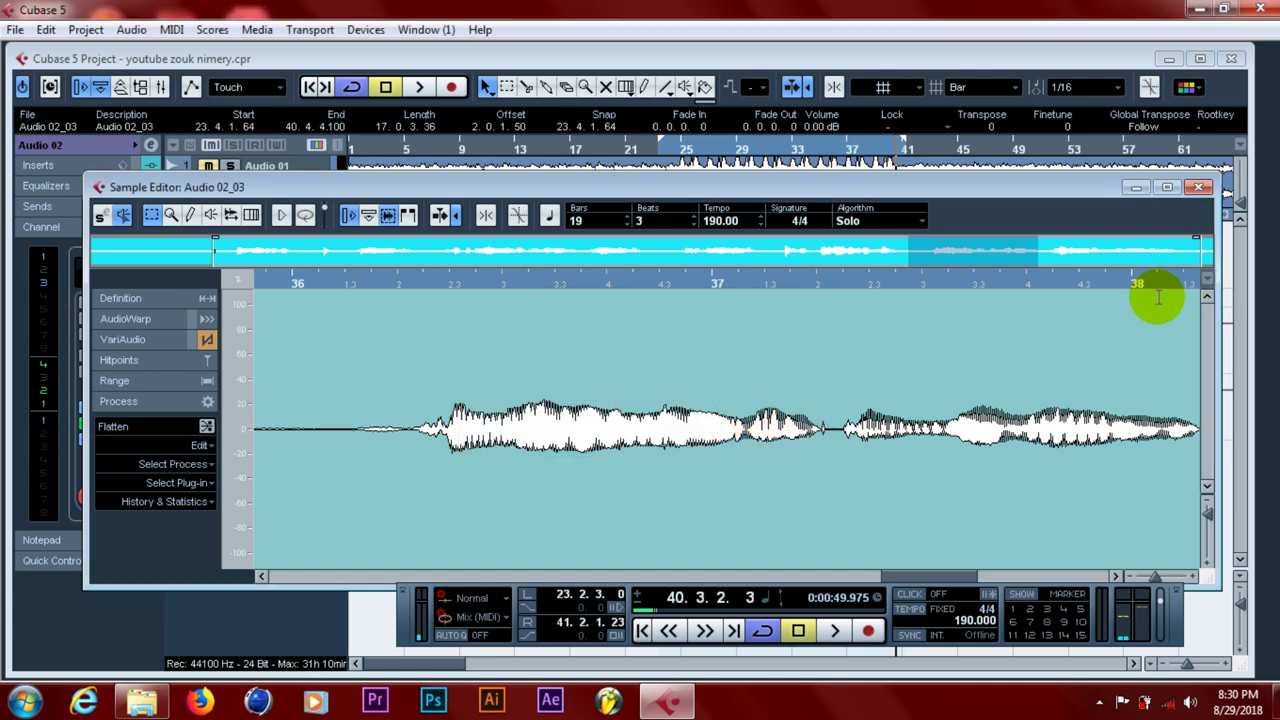
pyautogui.click(1197, 188)
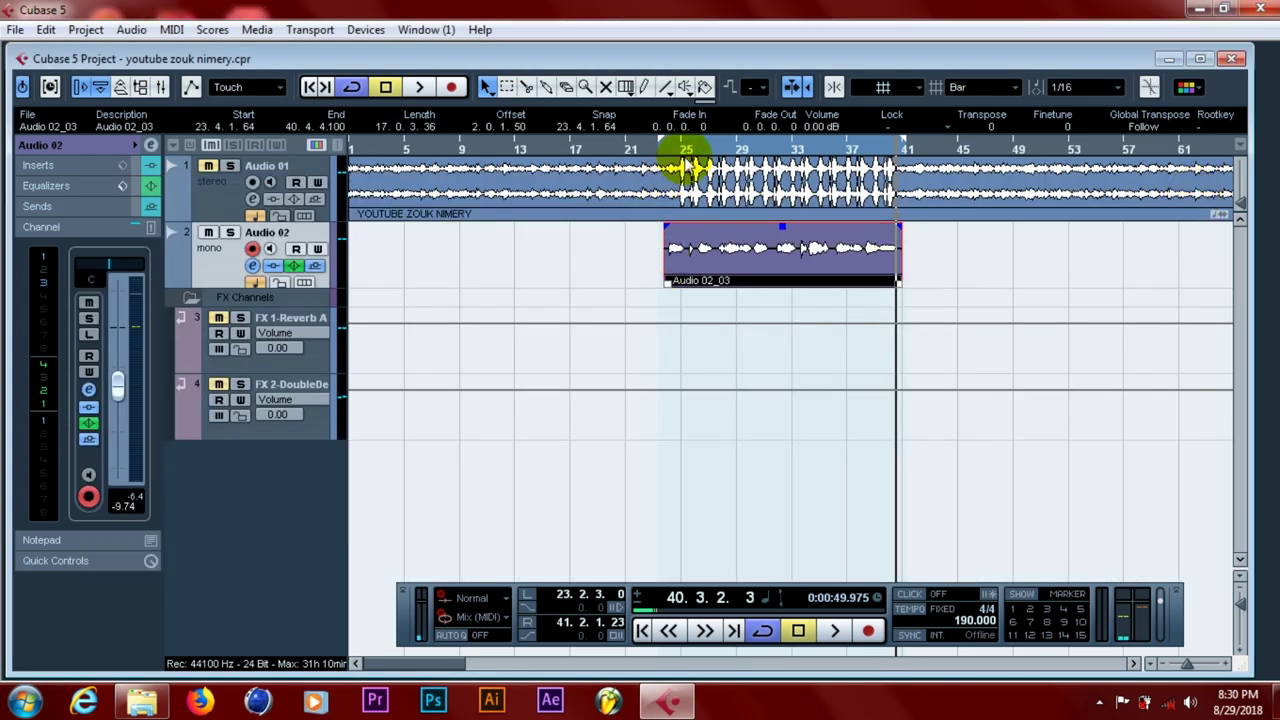
# - Save the project again and open the channel settings of the Audio 02 track
pyautogui.click(10, 29)
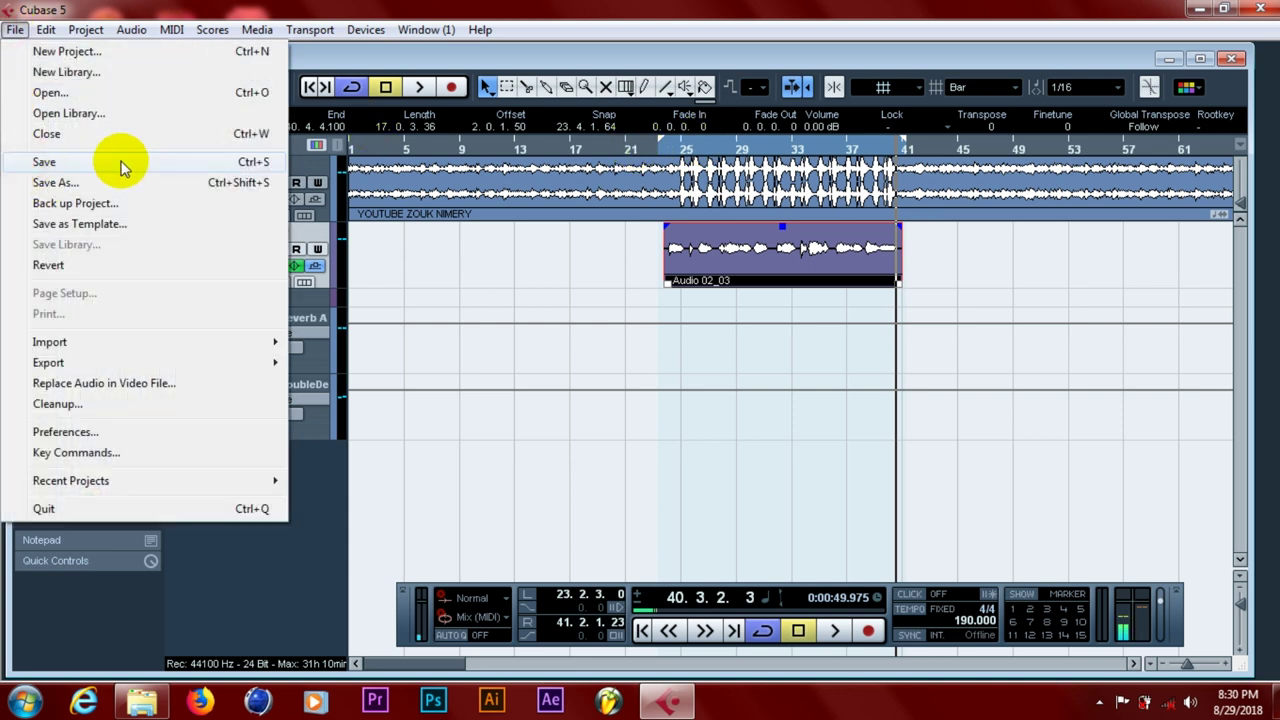
pyautogui.click(40, 163)
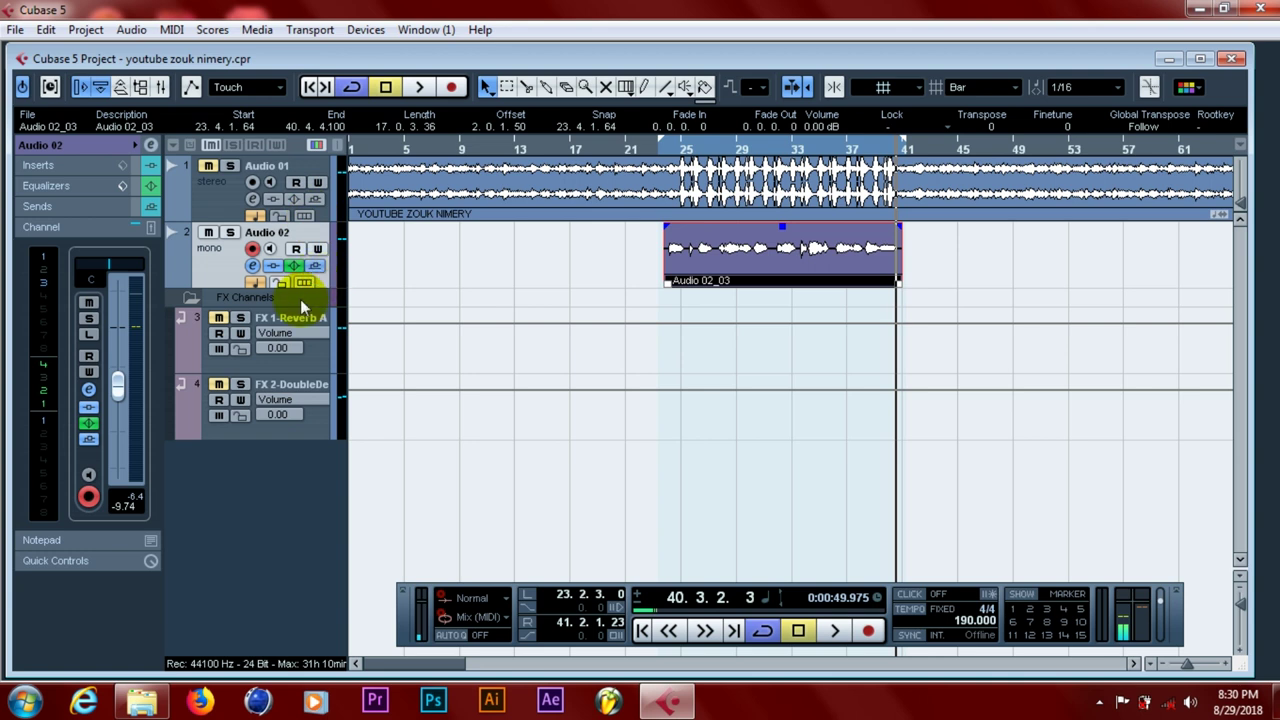
pyautogui.click(253, 265)
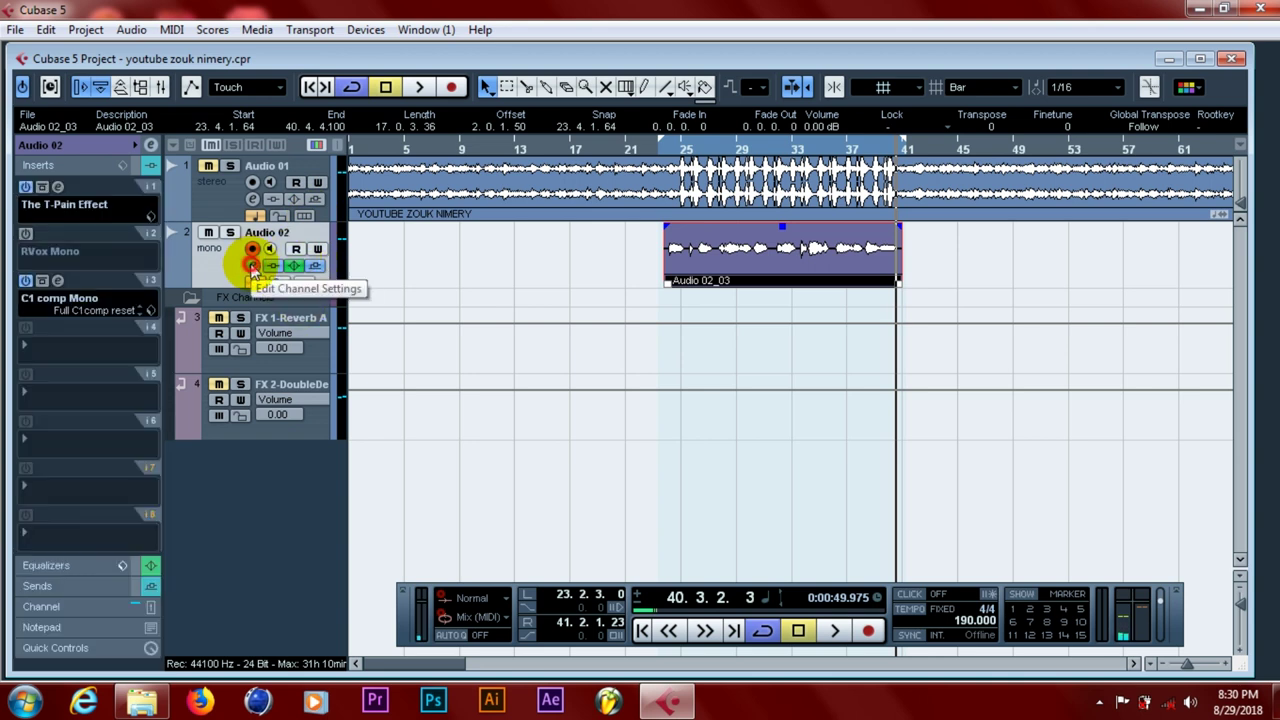
pyautogui.click(253, 266)
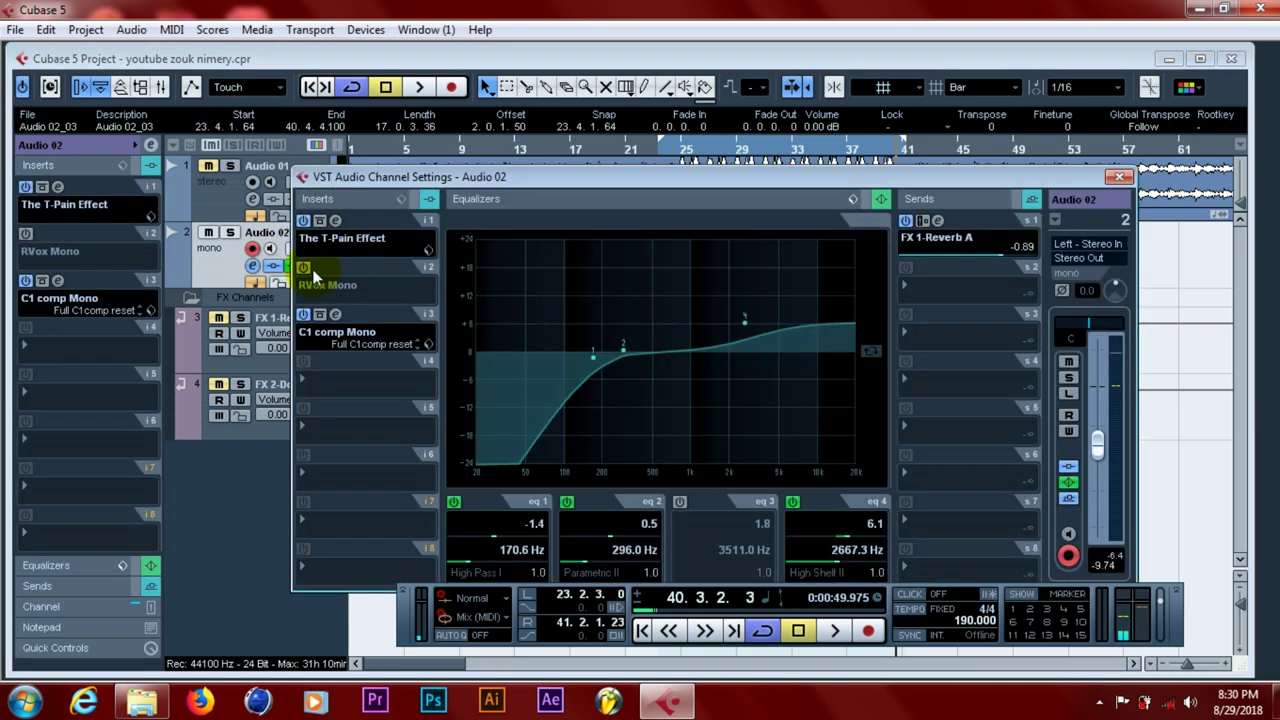
# - Compare the vocal with RVox on and off, bypass the C1 compressor, and view the active RVox insert's settings
pyautogui.click(306, 266)
pyautogui.click(306, 266)
pyautogui.click(306, 266)
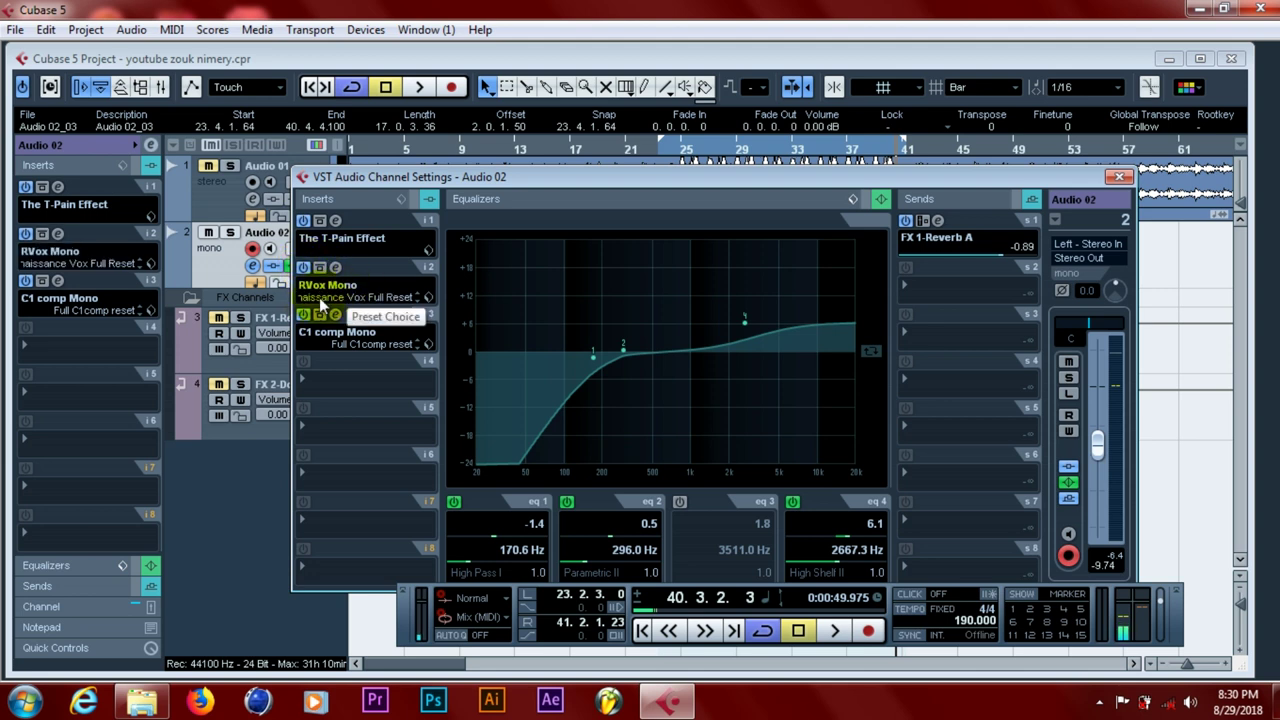
pyautogui.click(306, 266)
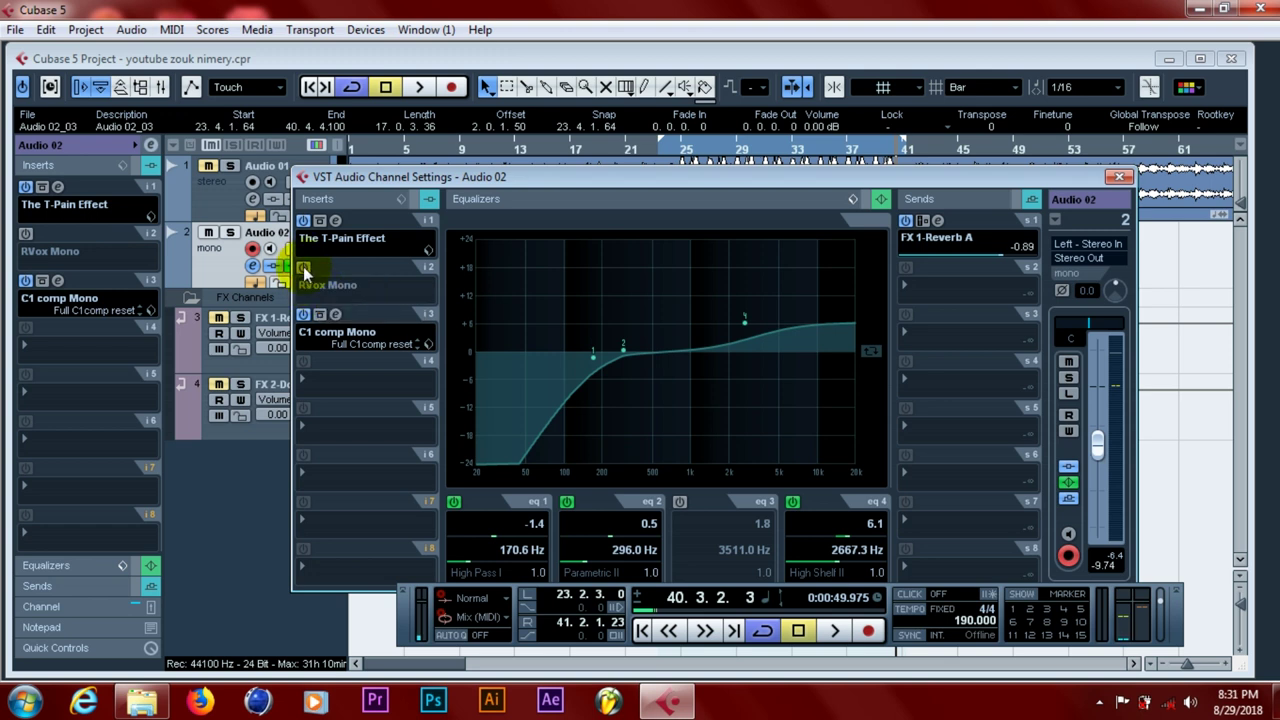
pyautogui.click(303, 315)
pyautogui.click(303, 267)
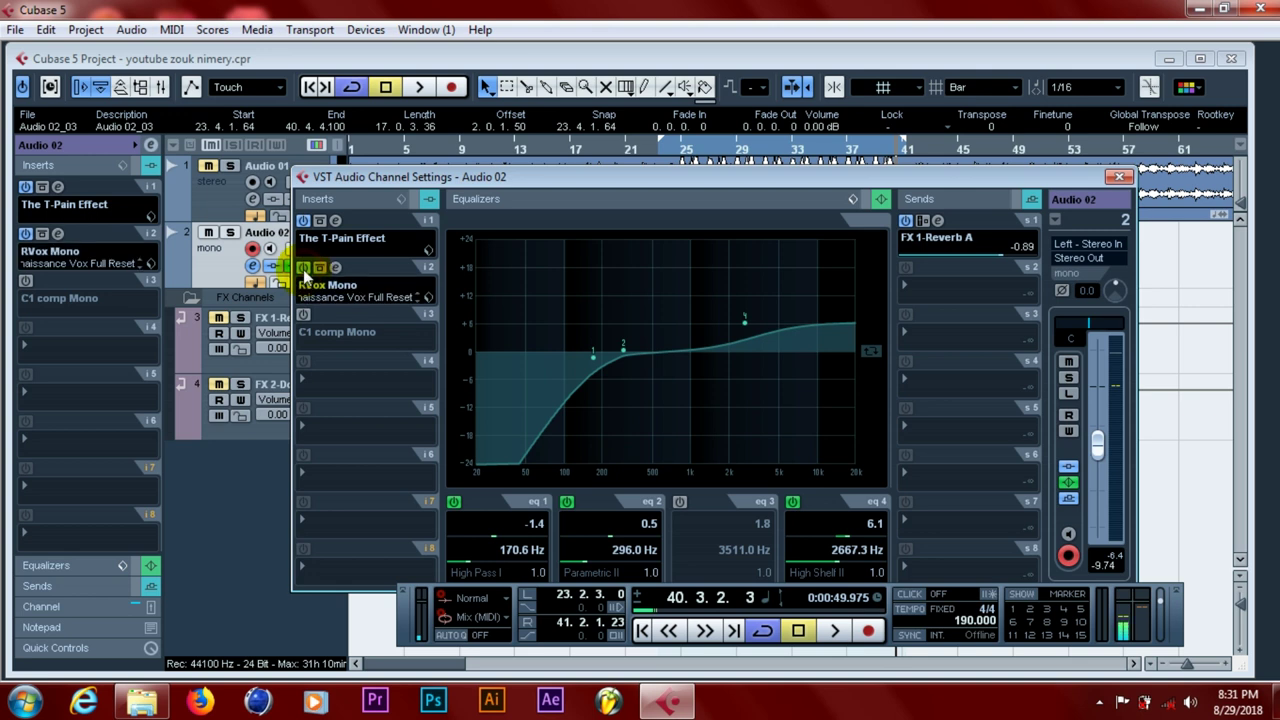
pyautogui.click(336, 268)
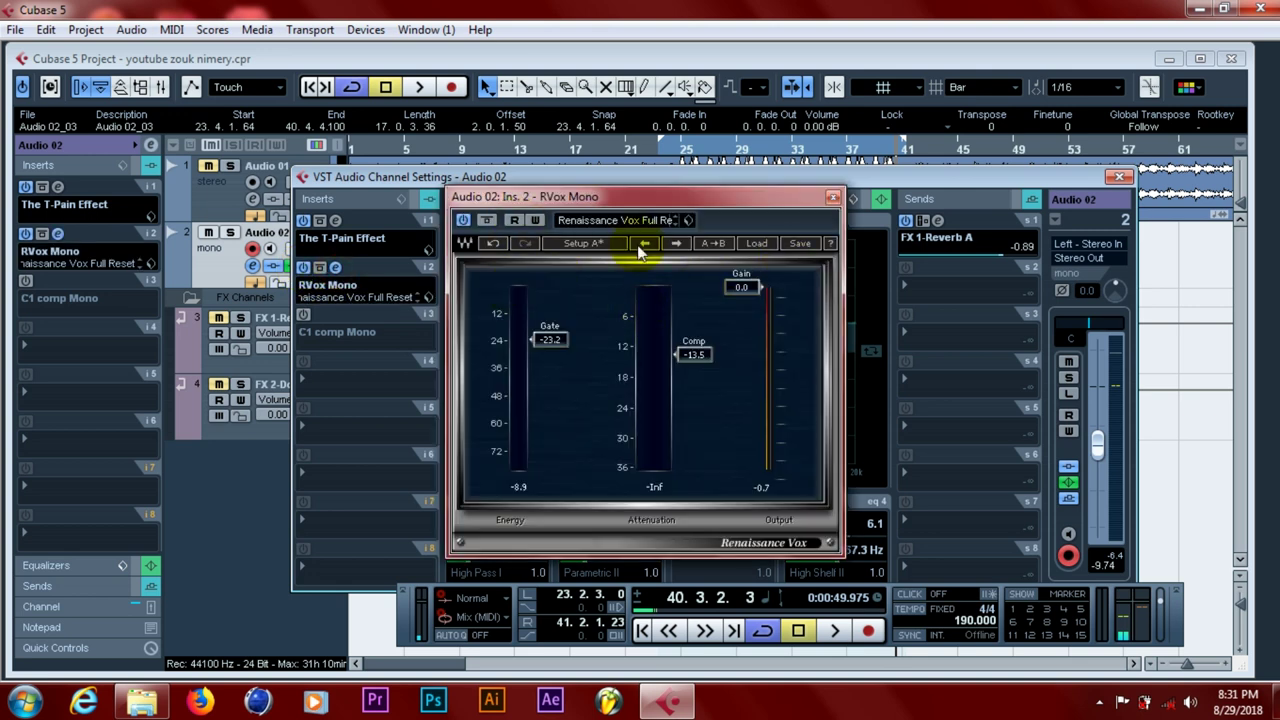
pyautogui.click(224, 255)
pyautogui.click(832, 198)
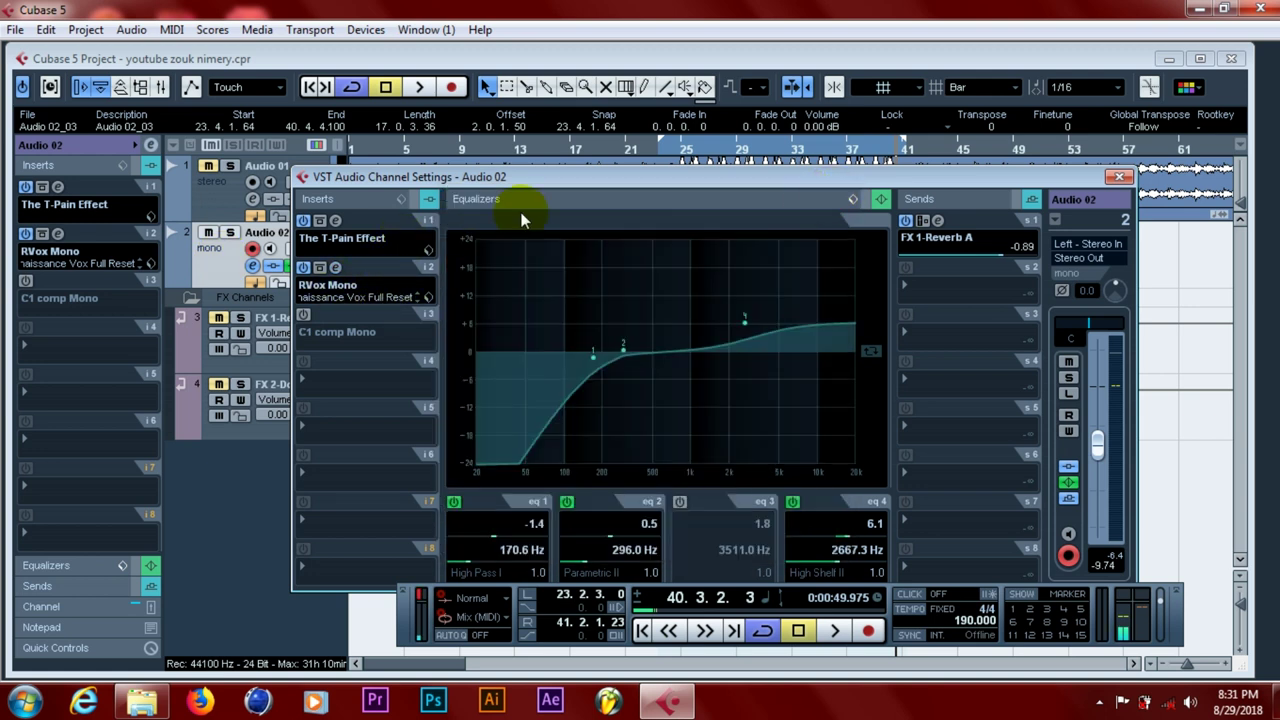
# - Deactivate RVox on insert 2, activate the C1 compressor on insert 3, and view the compressor's settings
pyautogui.click(304, 270)
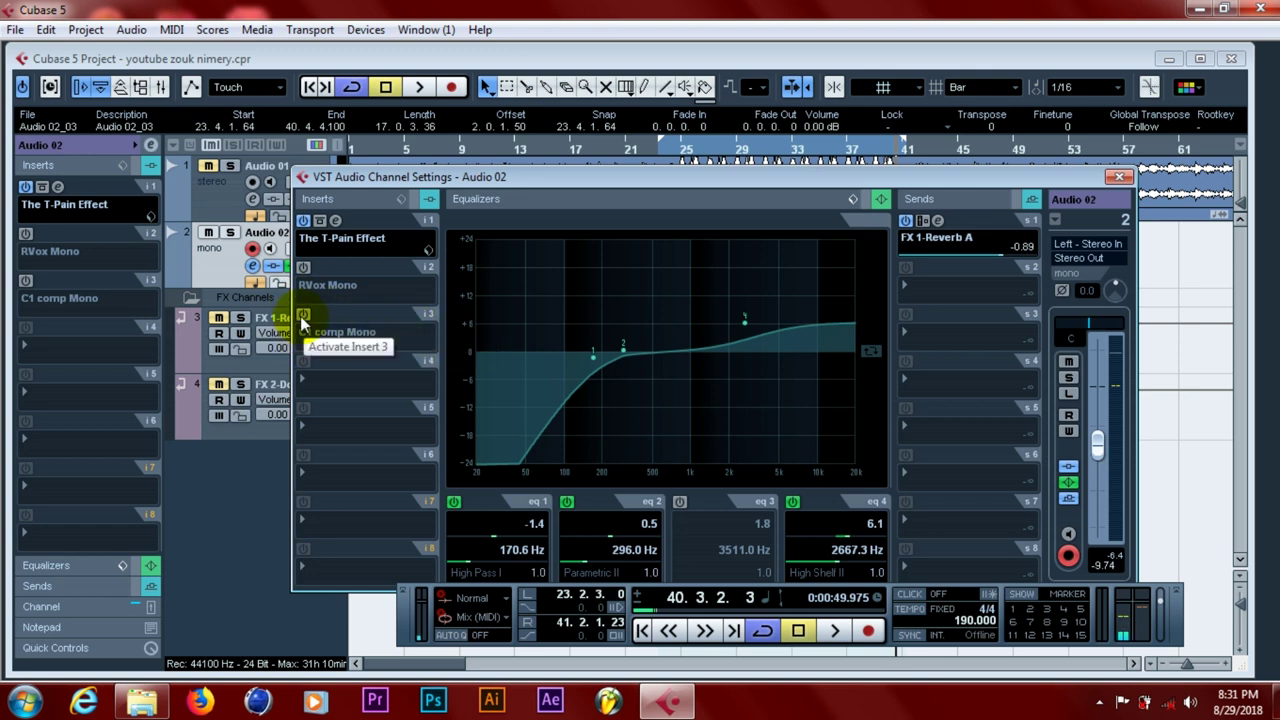
pyautogui.click(304, 314)
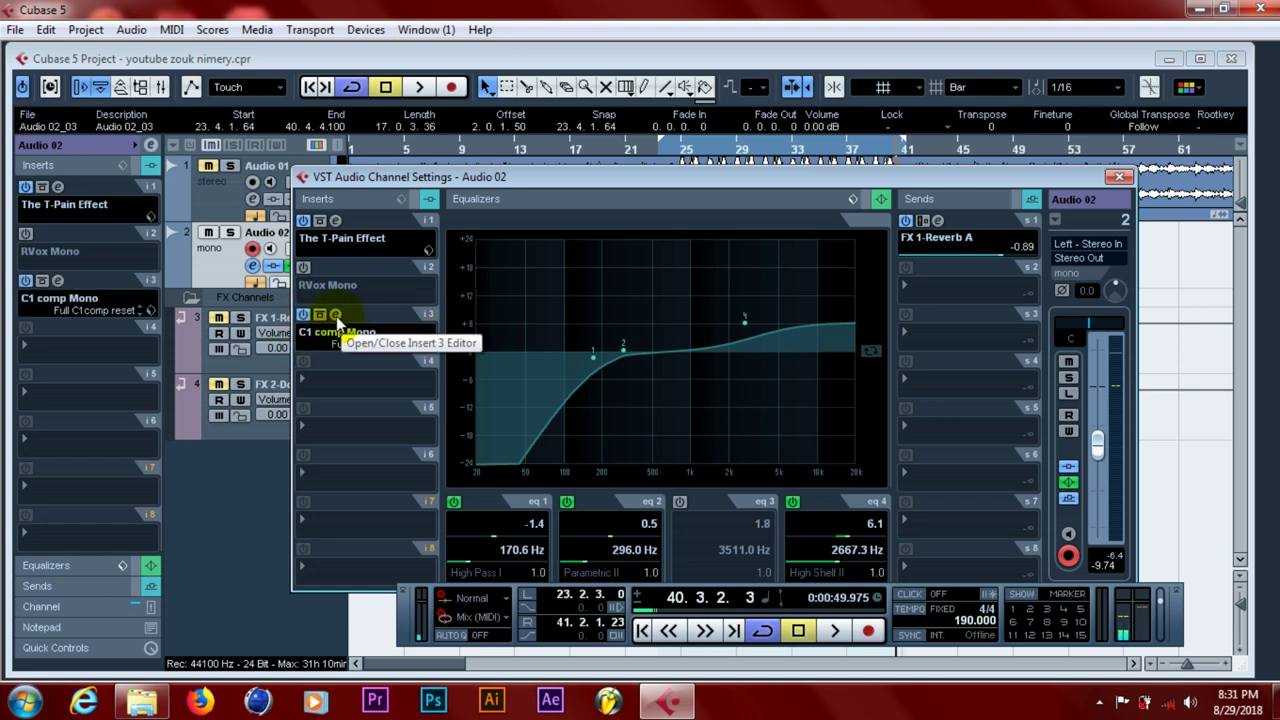
pyautogui.click(335, 314)
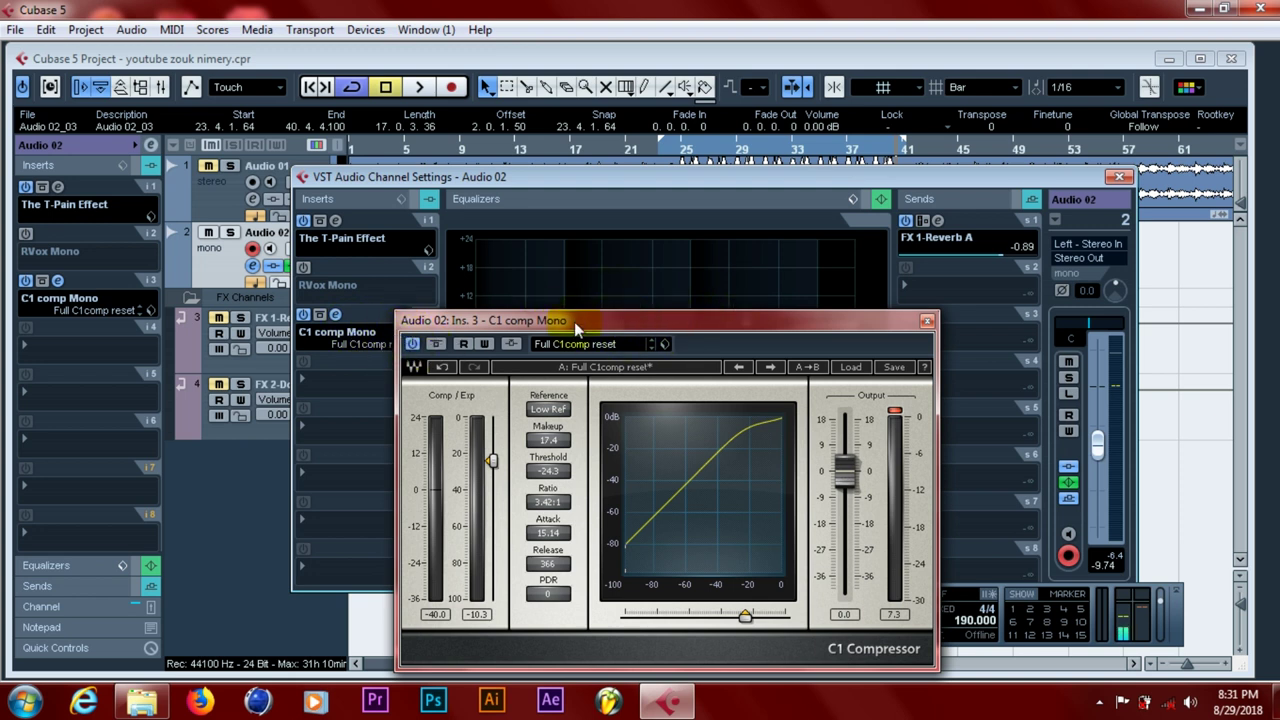
pyautogui.click(378, 343)
pyautogui.click(927, 321)
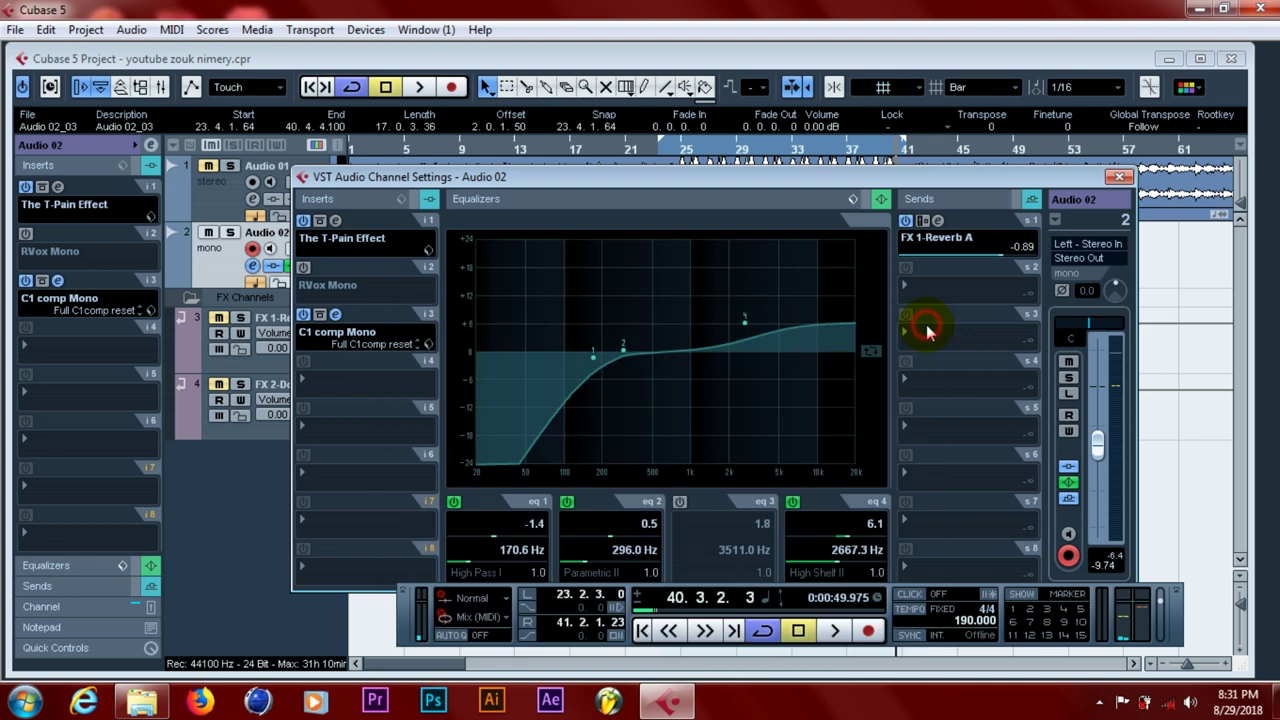
# - Toggle the C1 compressor and RVox inserts in turn to compare them, finishing with a look at the active C1's settings
pyautogui.click(303, 316)
pyautogui.click(303, 316)
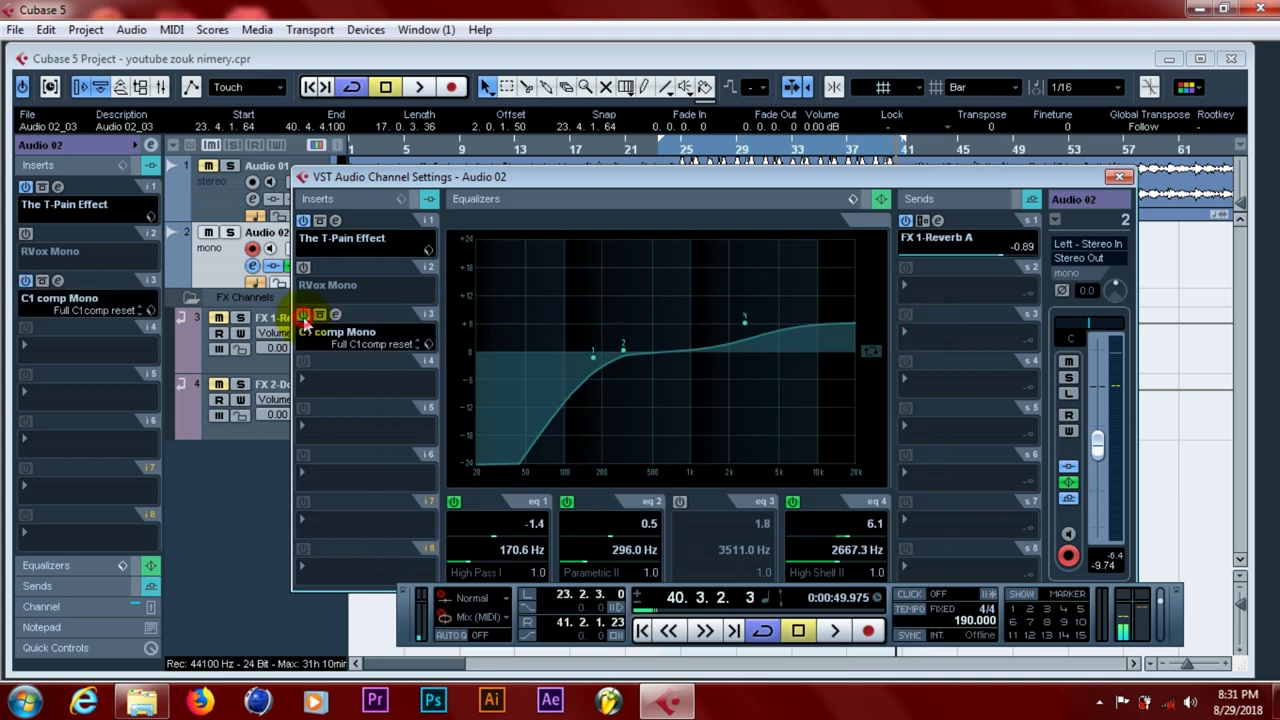
pyautogui.click(303, 316)
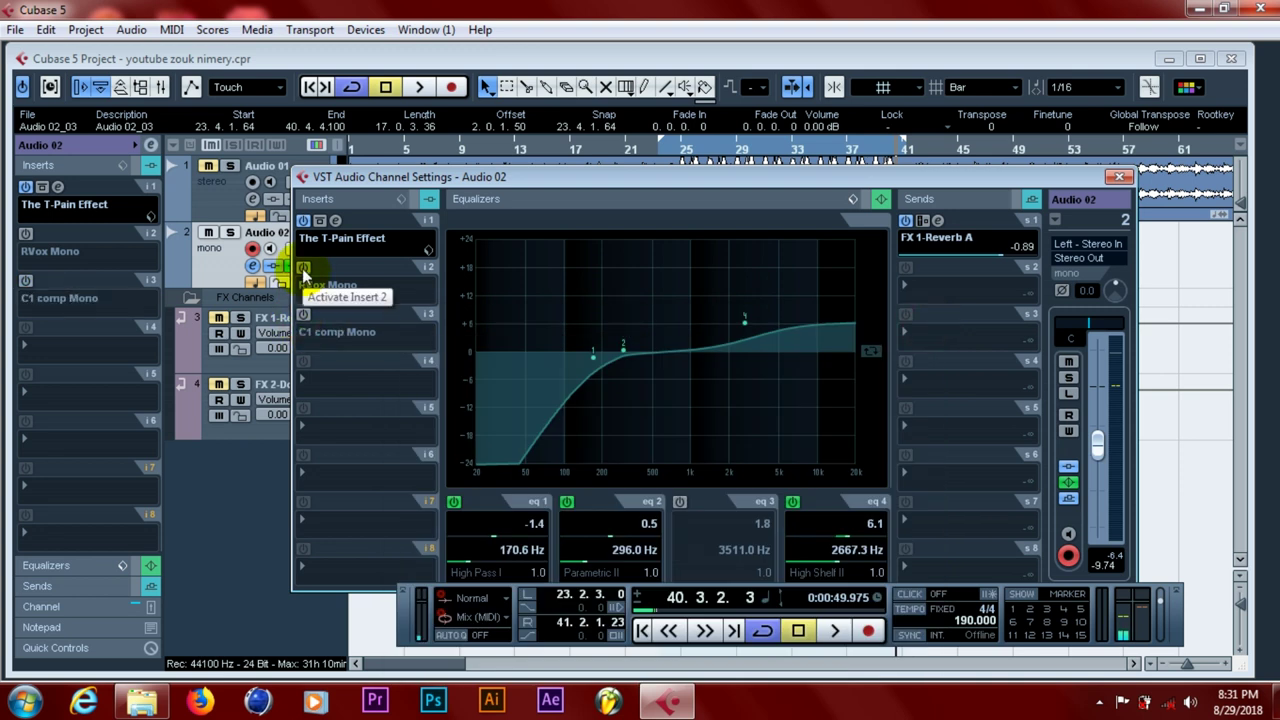
pyautogui.click(302, 269)
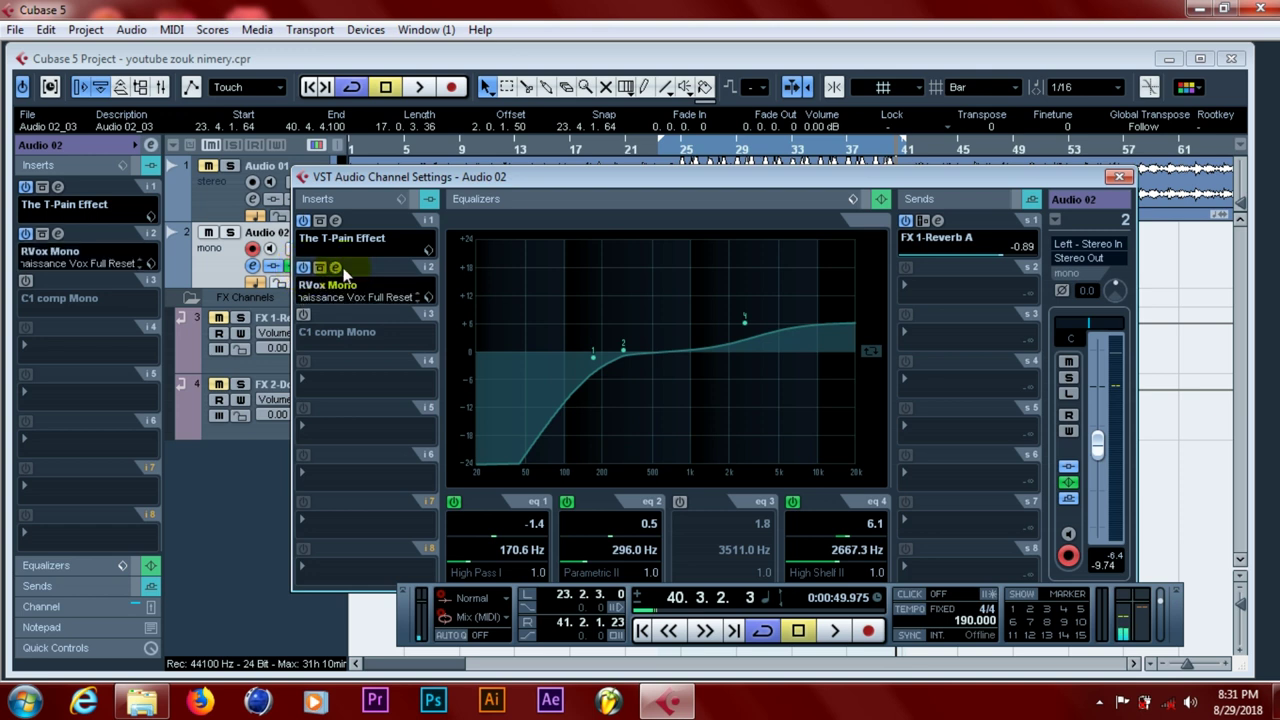
pyautogui.click(303, 269)
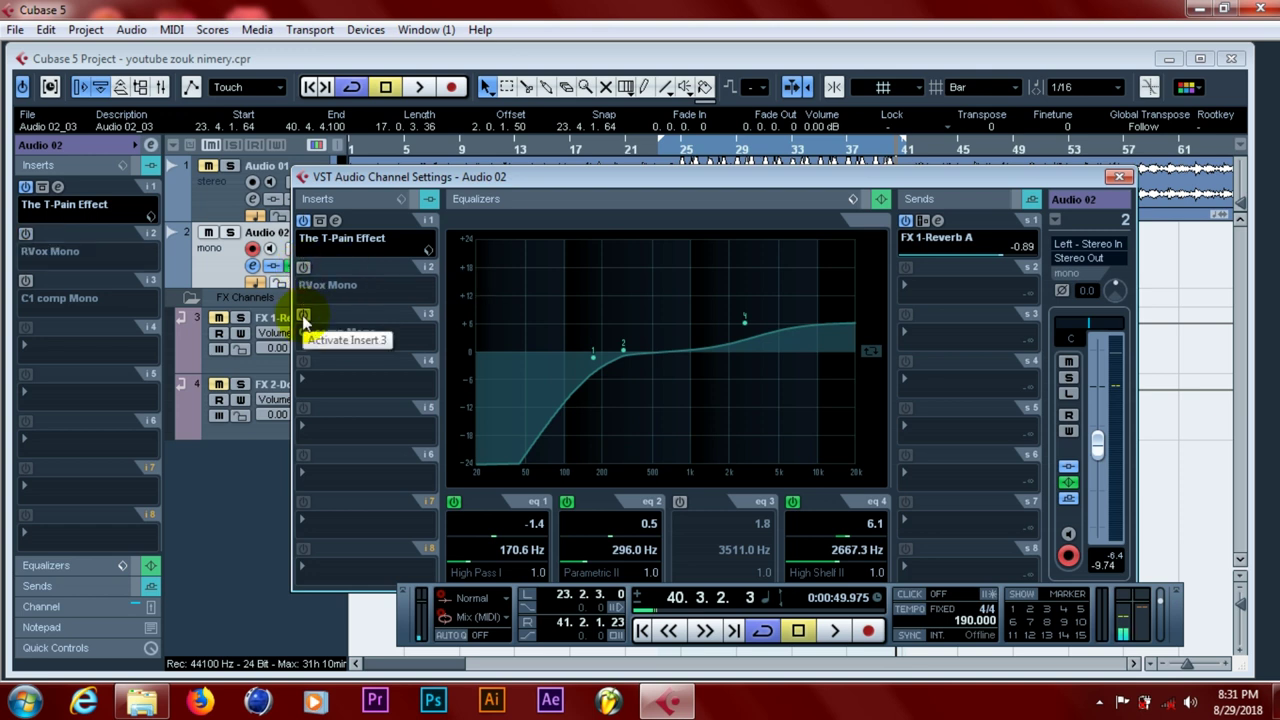
pyautogui.click(303, 316)
pyautogui.click(335, 316)
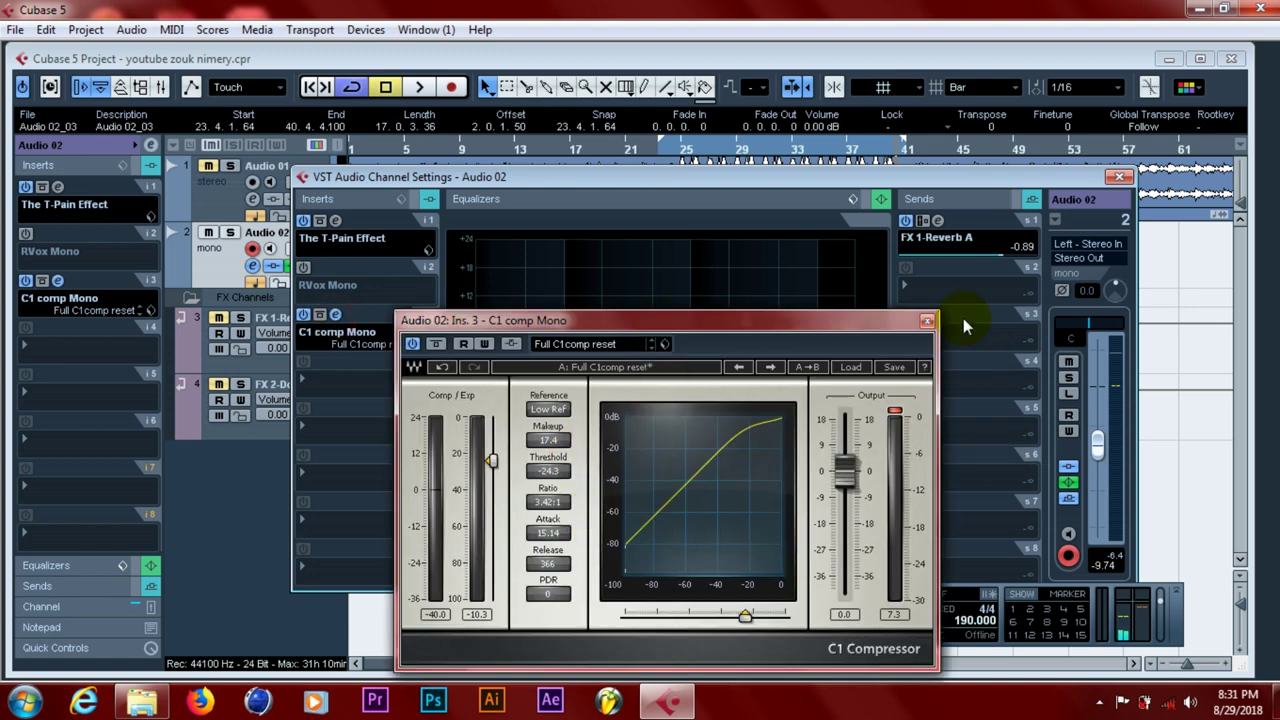
pyautogui.click(927, 322)
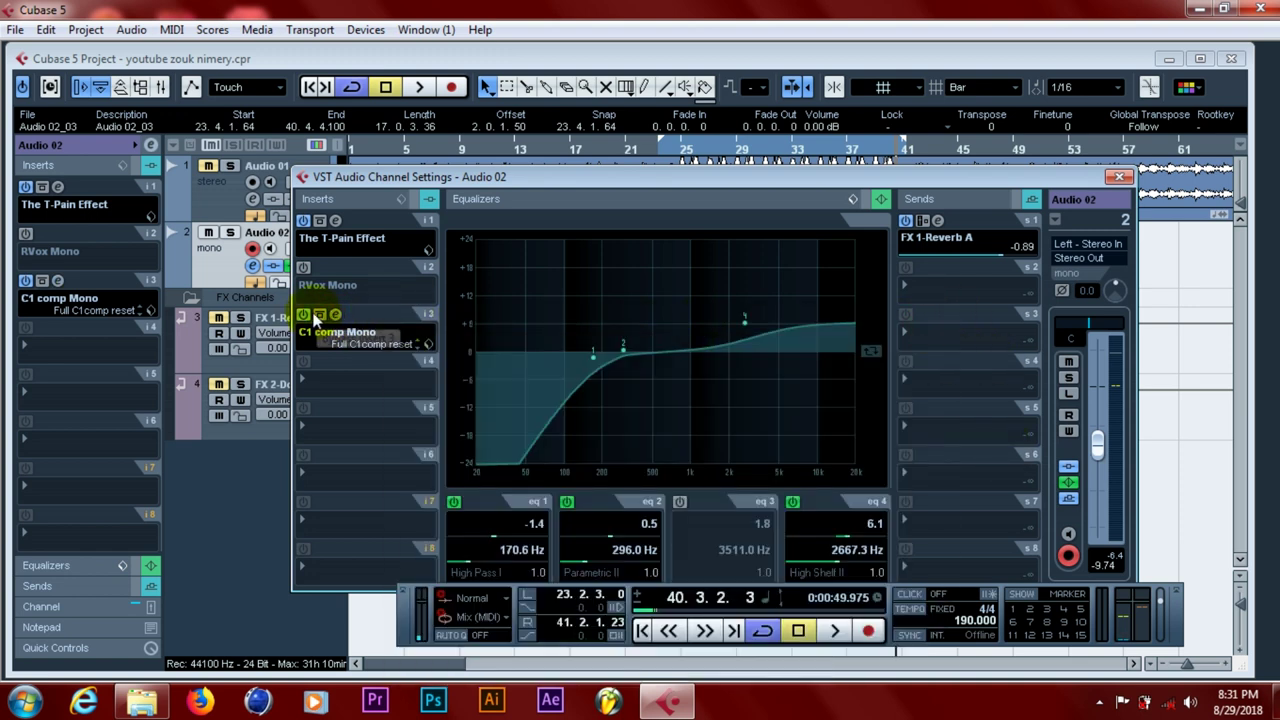
# - Bypass the C1 compressor, reactivate RVox on insert 2, and open and close its editor
pyautogui.click(305, 317)
pyautogui.click(303, 267)
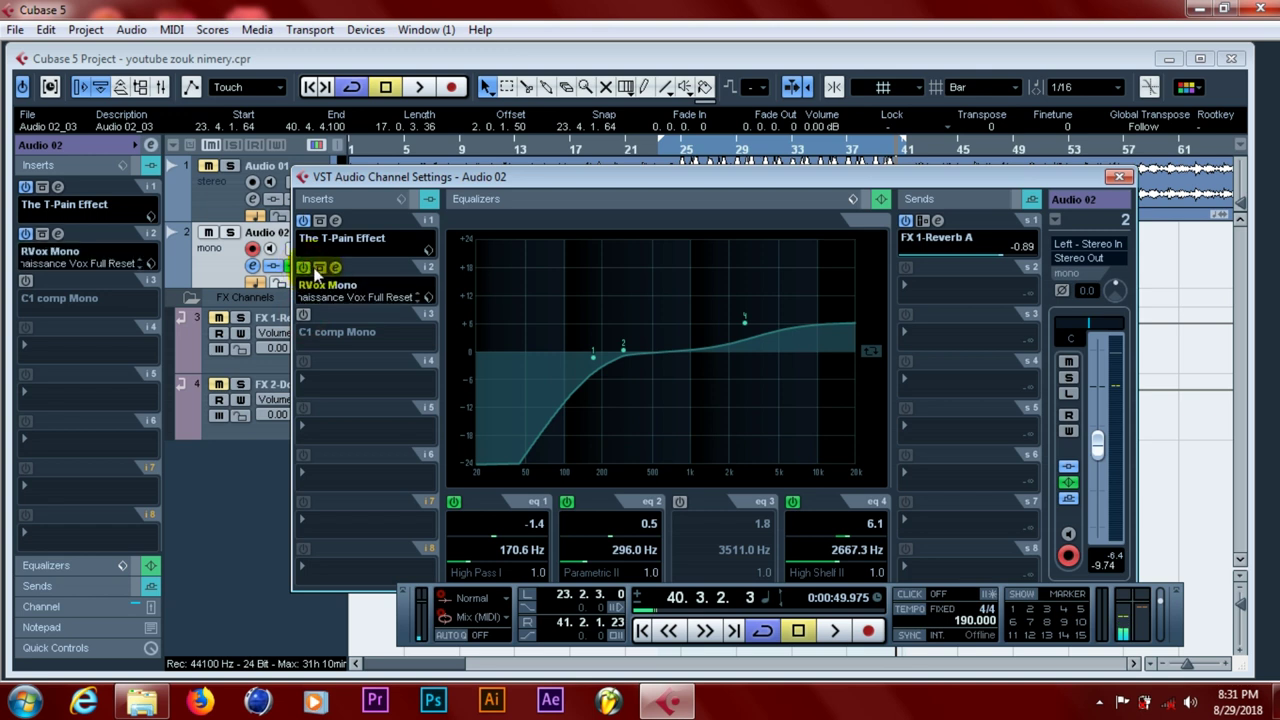
pyautogui.click(335, 267)
pyautogui.click(832, 198)
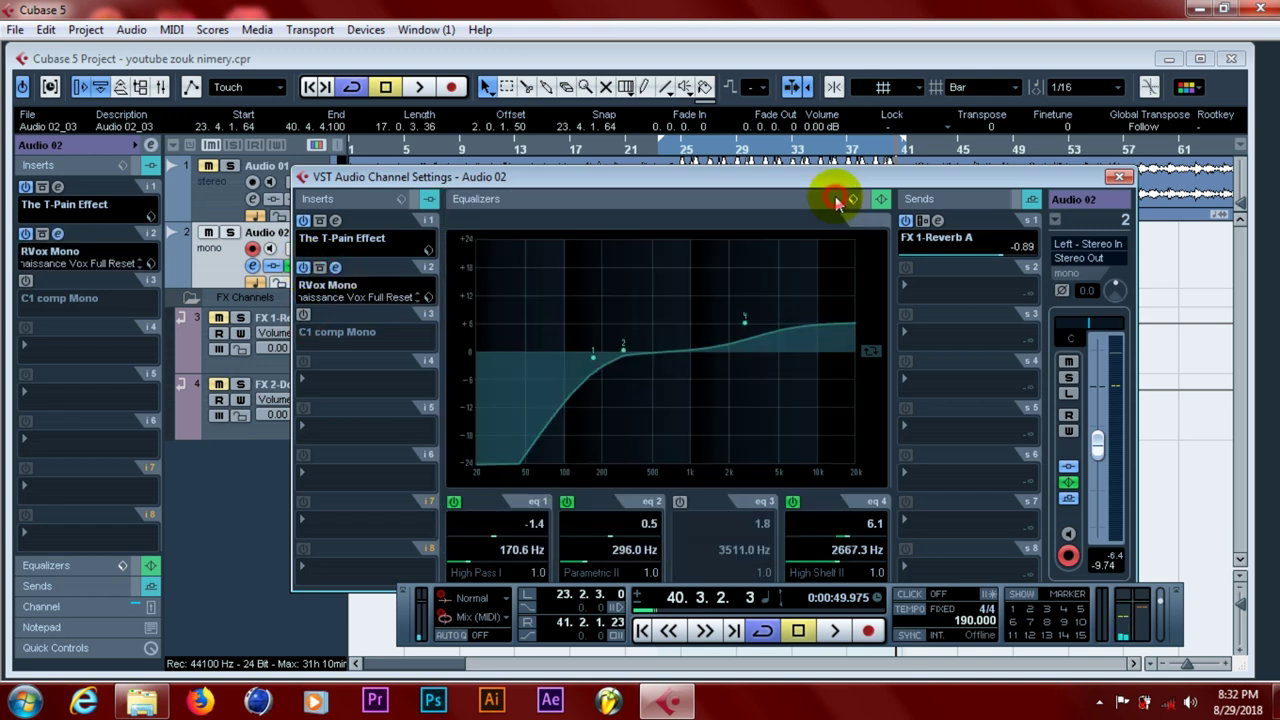
# - Remove the C1 compressor from insert 3 of Audio 02 and keep RVox active on insert 2
pyautogui.click(303, 267)
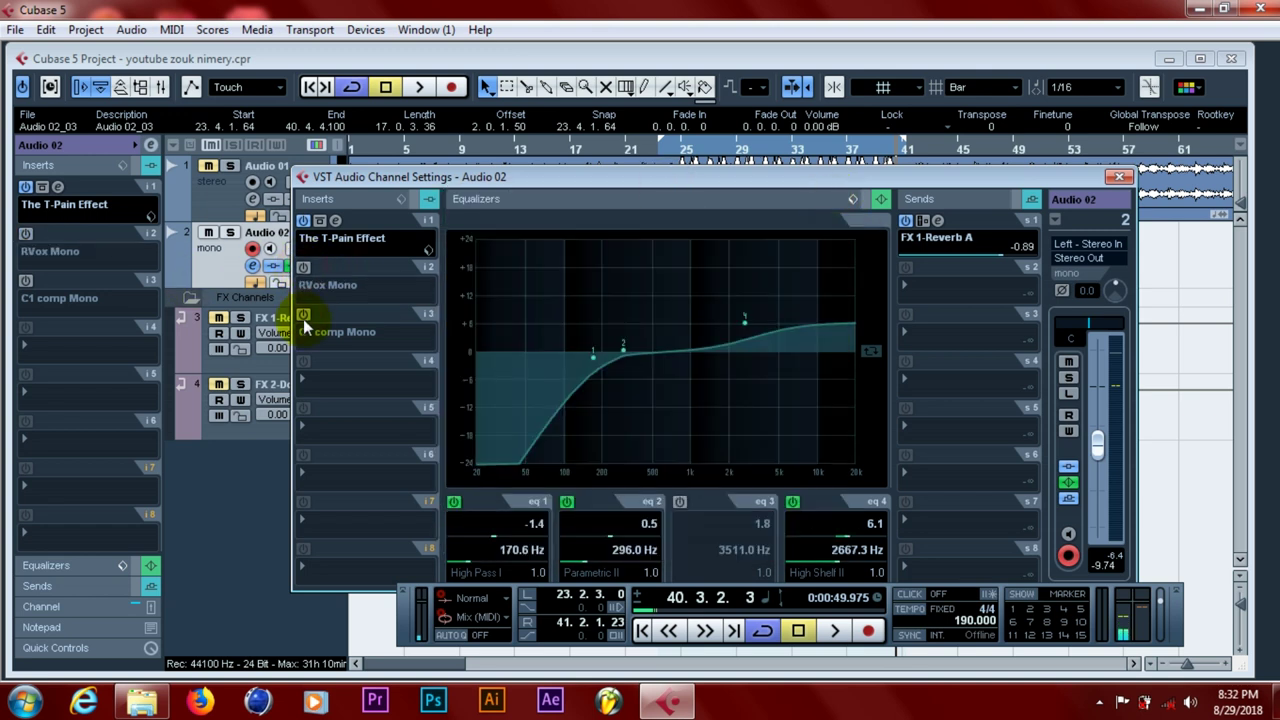
pyautogui.click(310, 333)
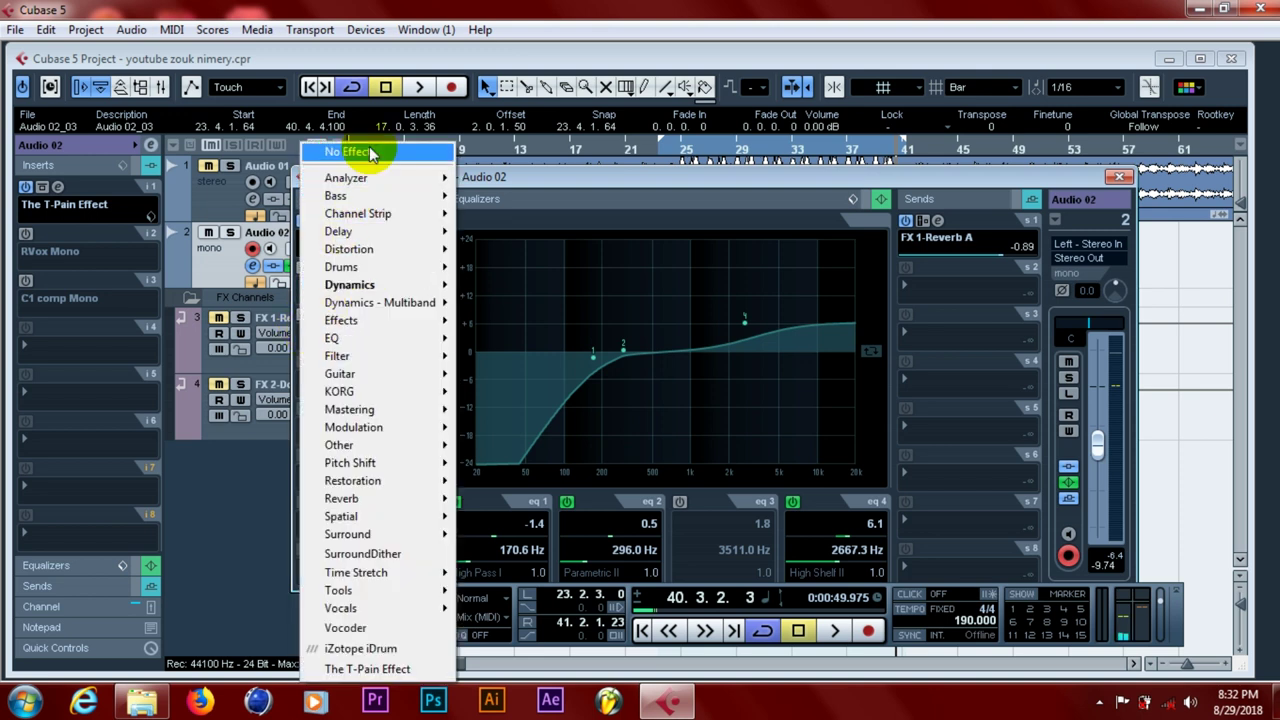
pyautogui.click(369, 152)
pyautogui.click(303, 267)
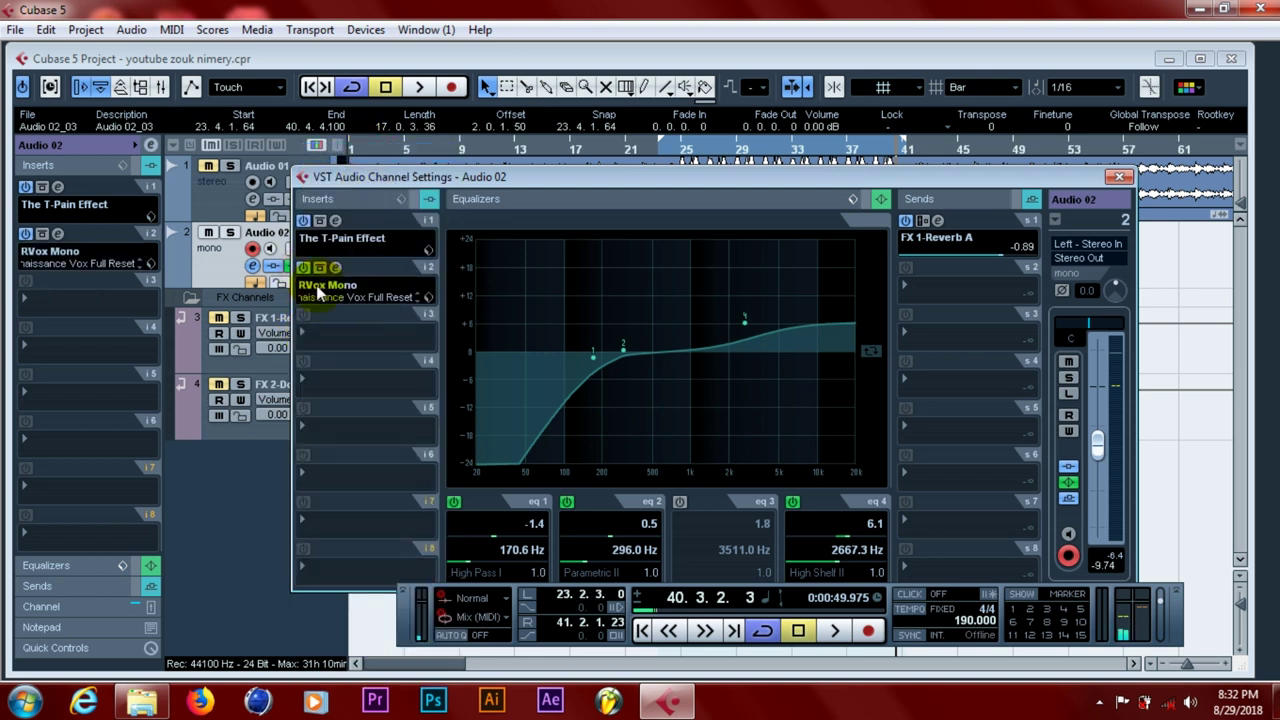
# - Save the project, close the Audio 02 channel settings, and save again
pyautogui.click(15, 29)
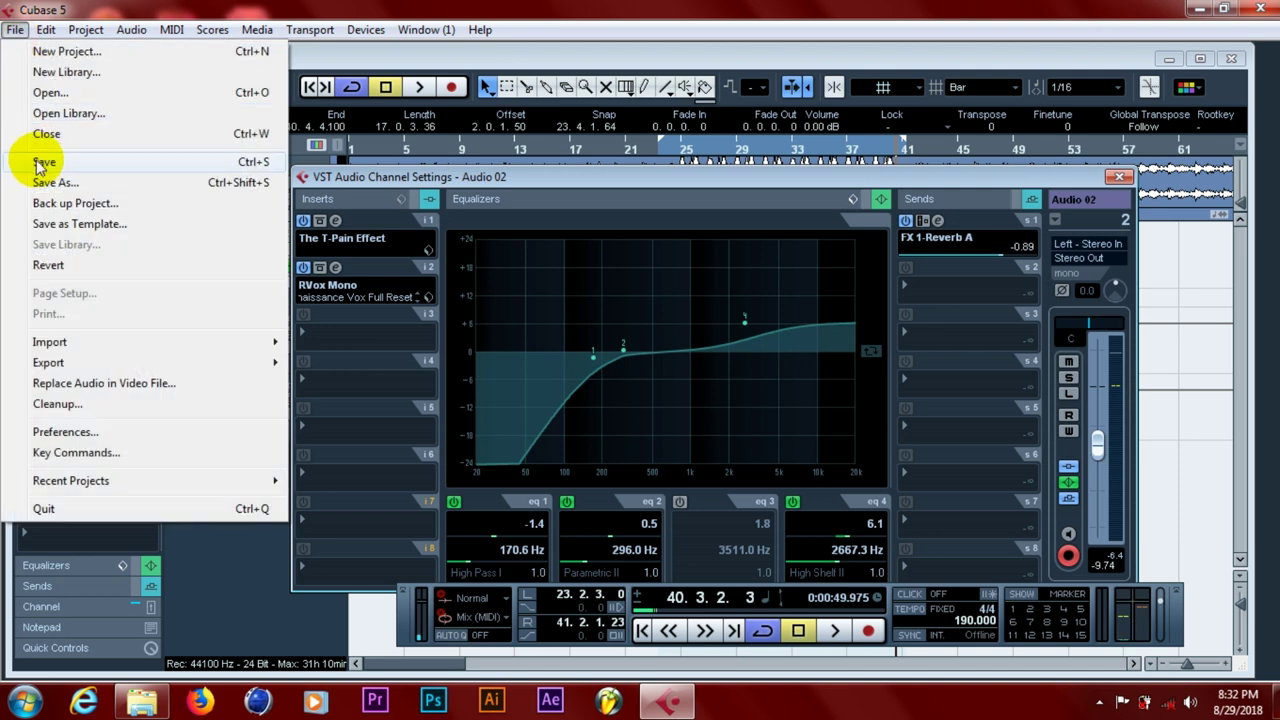
pyautogui.click(38, 164)
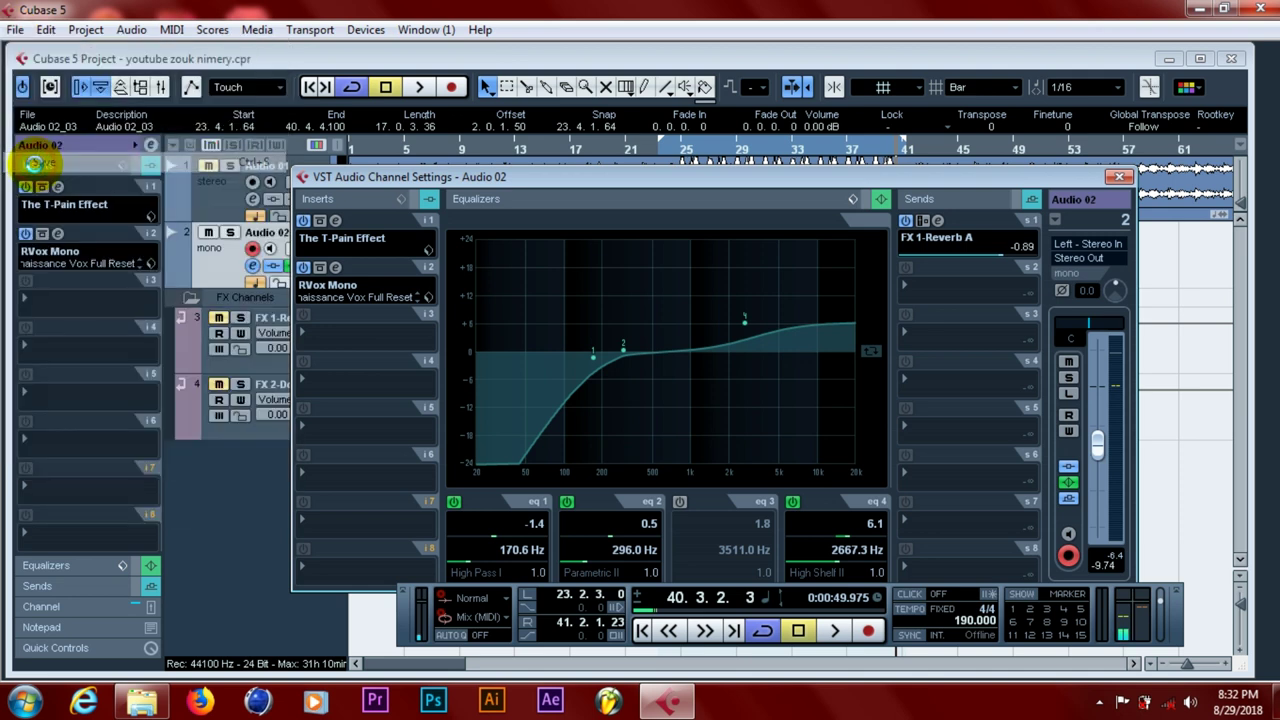
pyautogui.click(1118, 179)
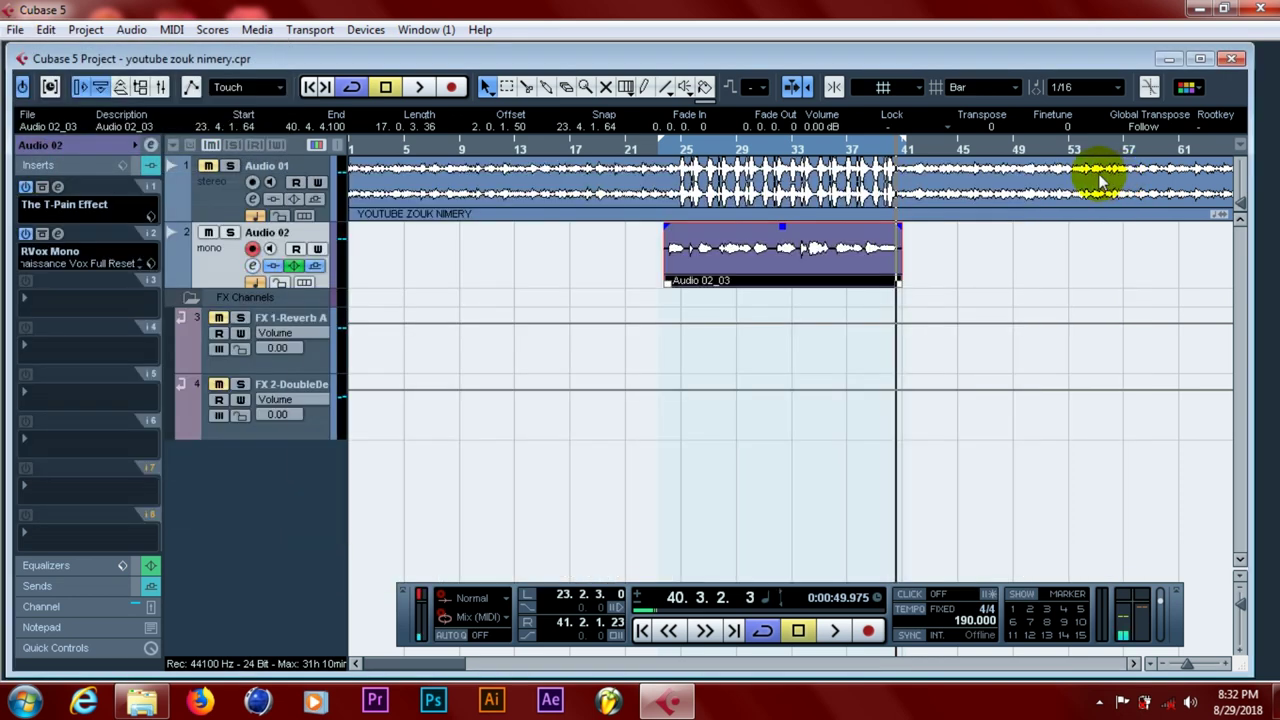
pyautogui.click(17, 30)
pyautogui.click(40, 163)
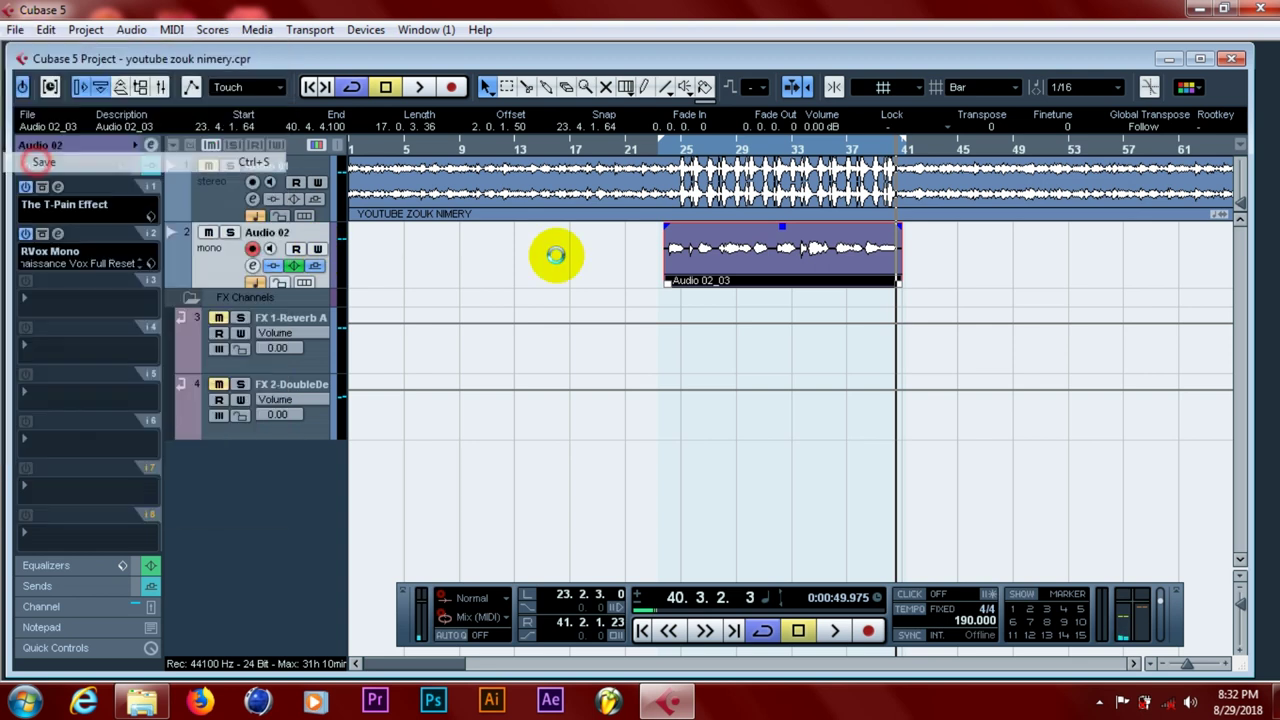
# - Unmute the FX 1-Reverb A channel, the FX 2 double delay channel, and the Audio 01 backing track
pyautogui.click(219, 320)
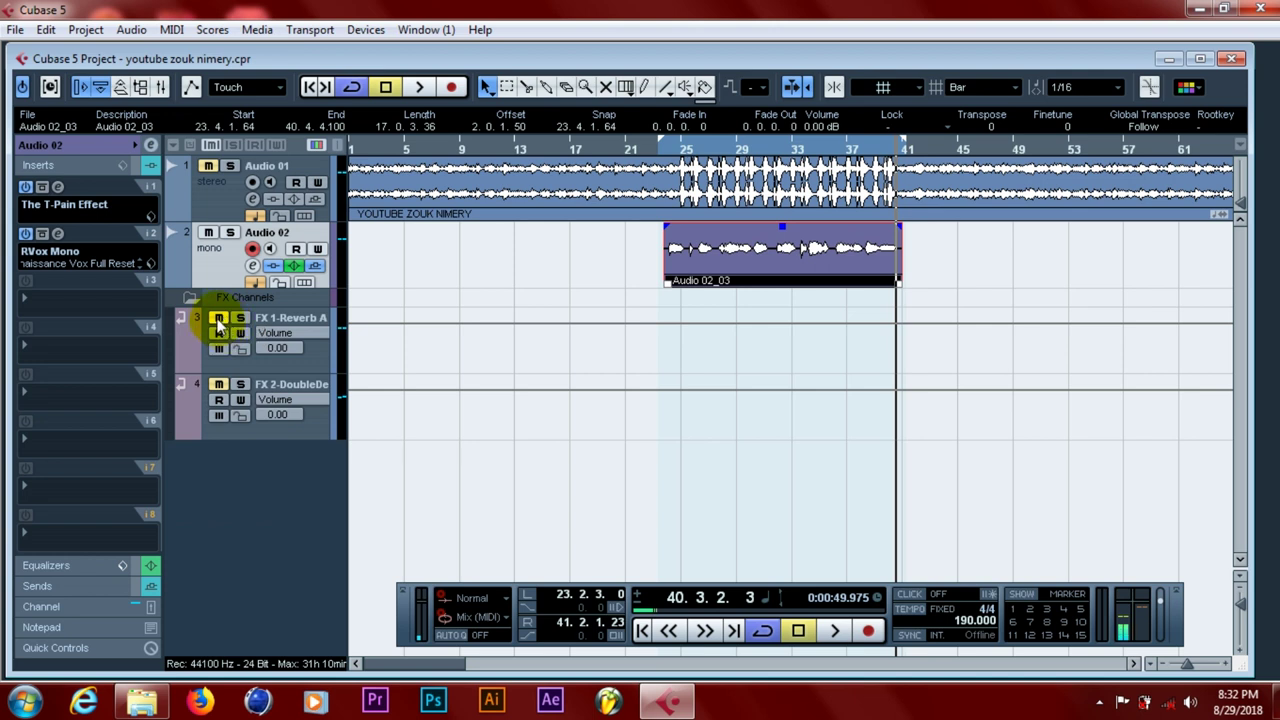
pyautogui.click(219, 319)
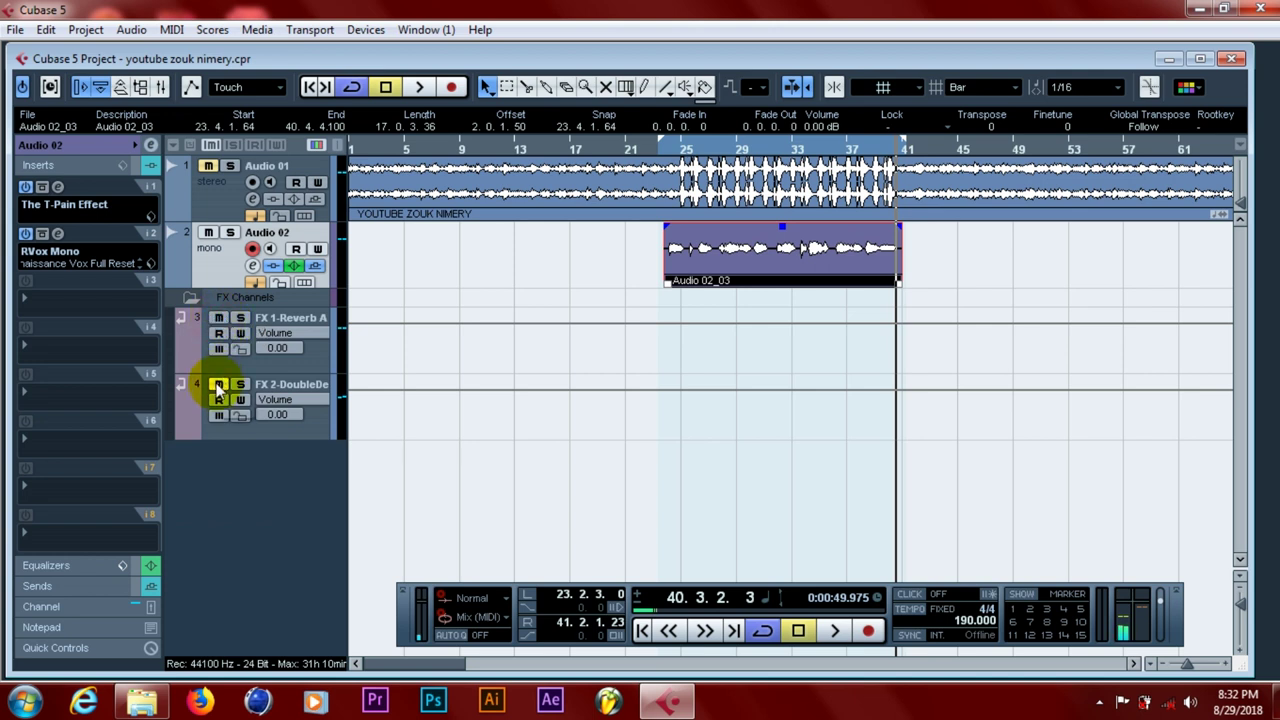
pyautogui.click(219, 385)
pyautogui.click(207, 166)
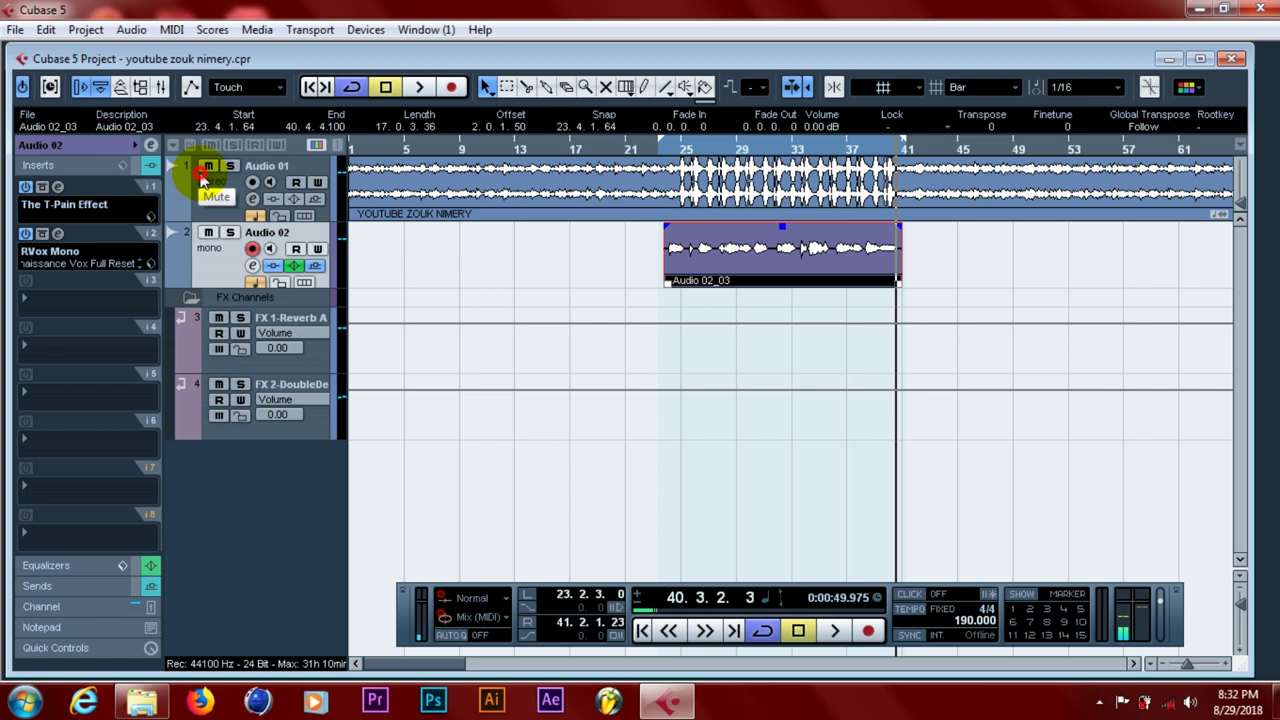
# - Place the project cursor at the start of the Audio 02_03 clip and save the project
pyautogui.click(666, 148)
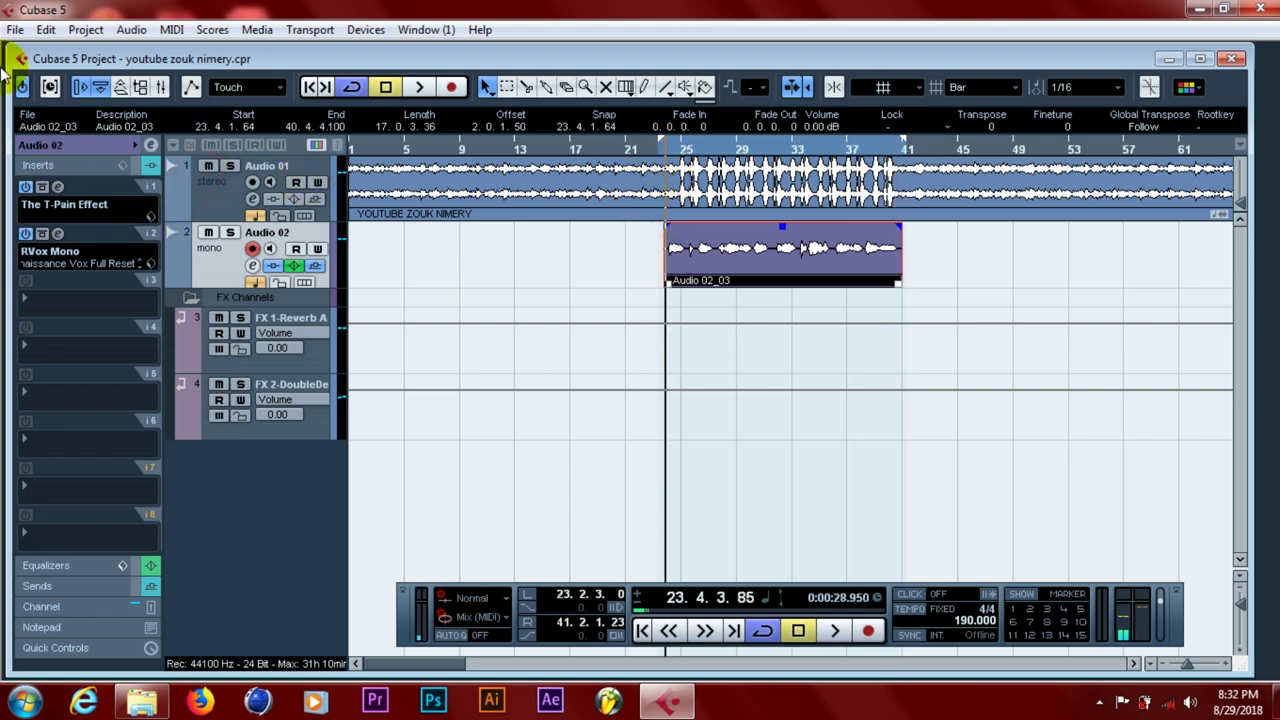
pyautogui.click(14, 31)
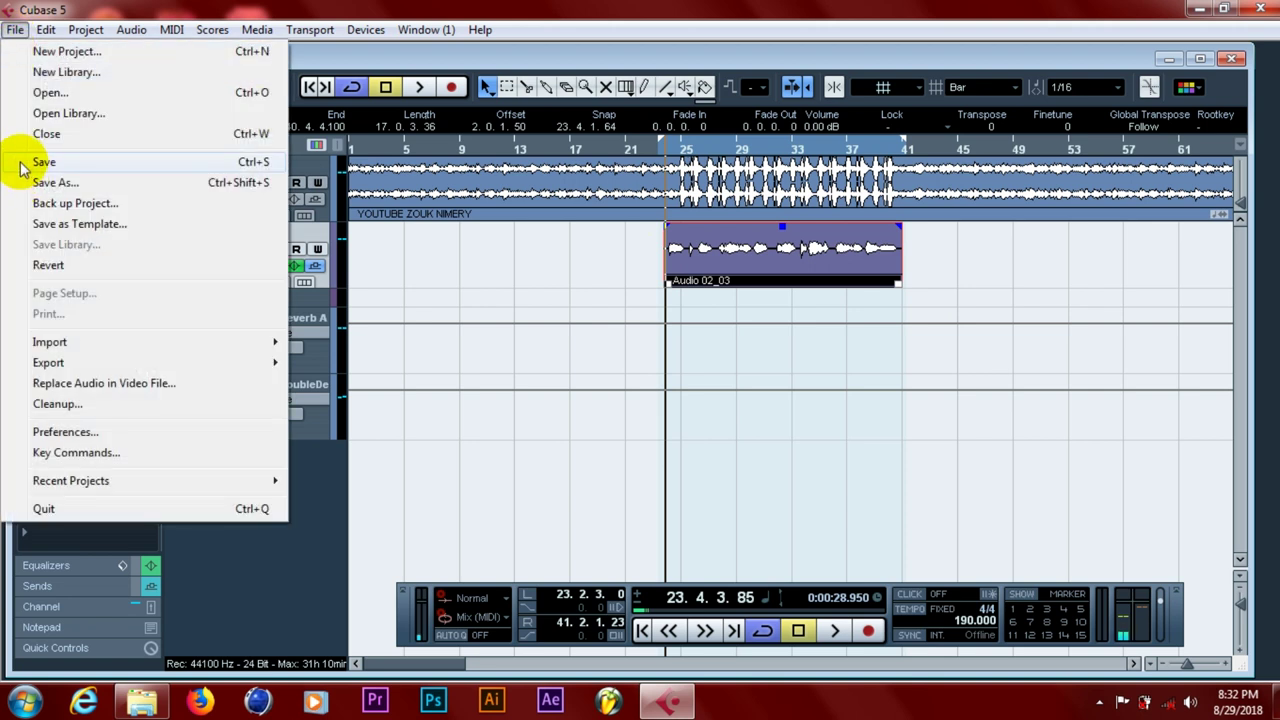
pyautogui.click(23, 163)
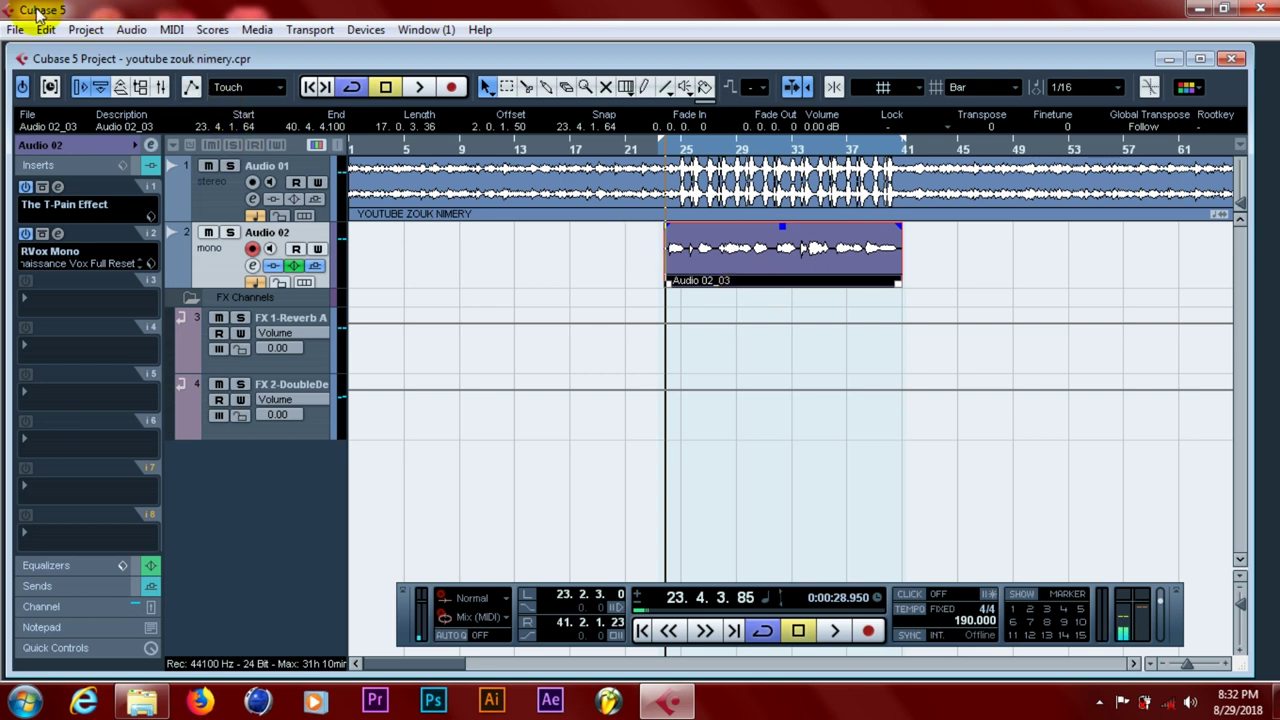
pyautogui.click(15, 29)
pyautogui.click(24, 163)
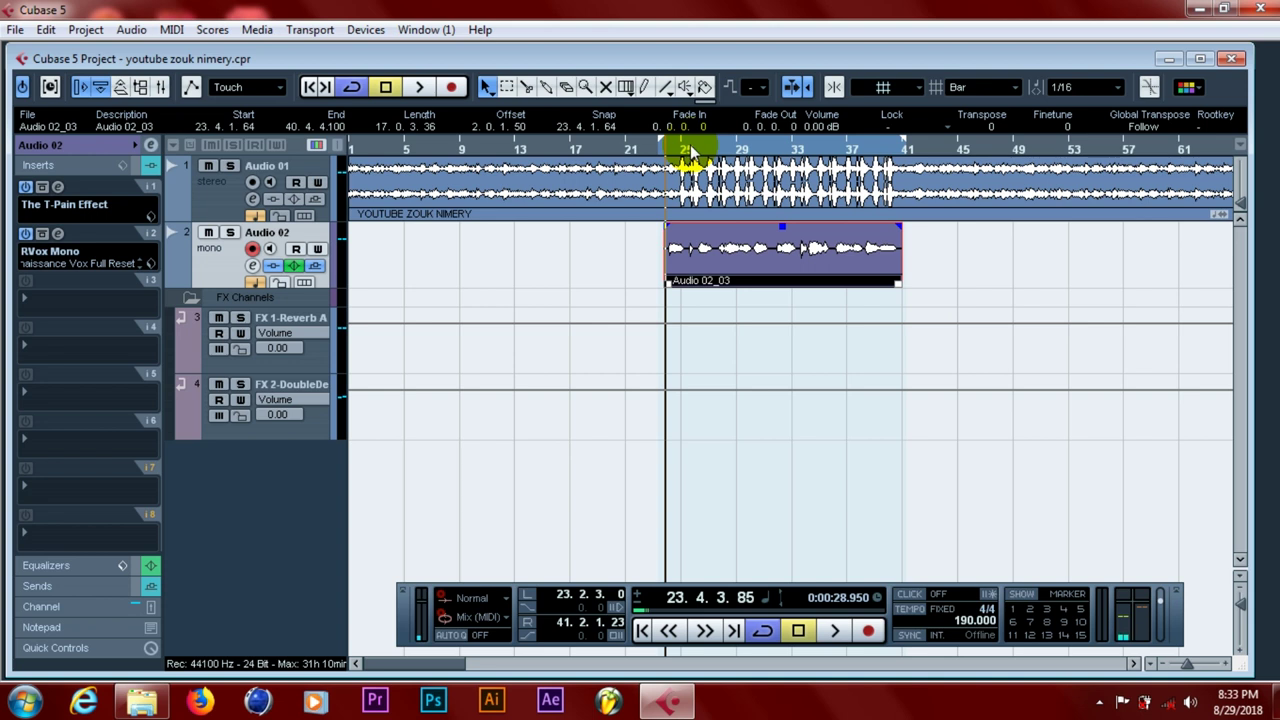
# - Select the Audio 02 track and play the full mix from the start of the vocal clip
pyautogui.click(210, 186)
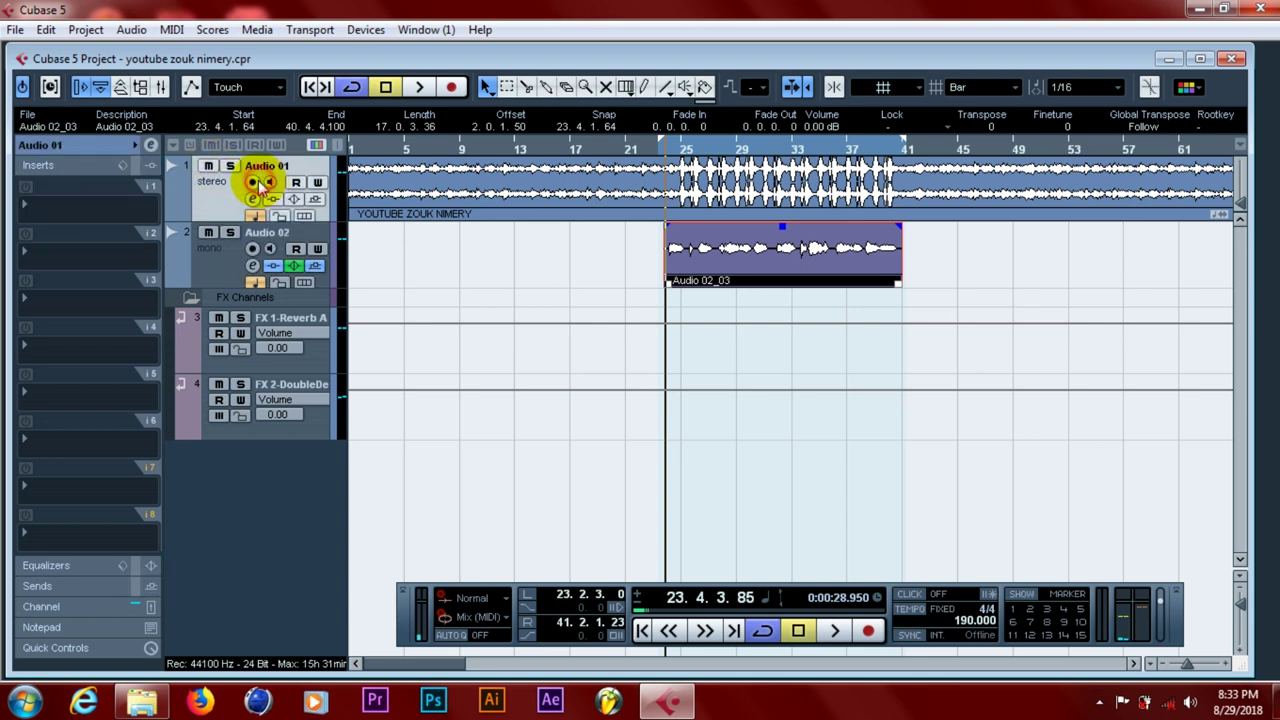
pyautogui.click(228, 264)
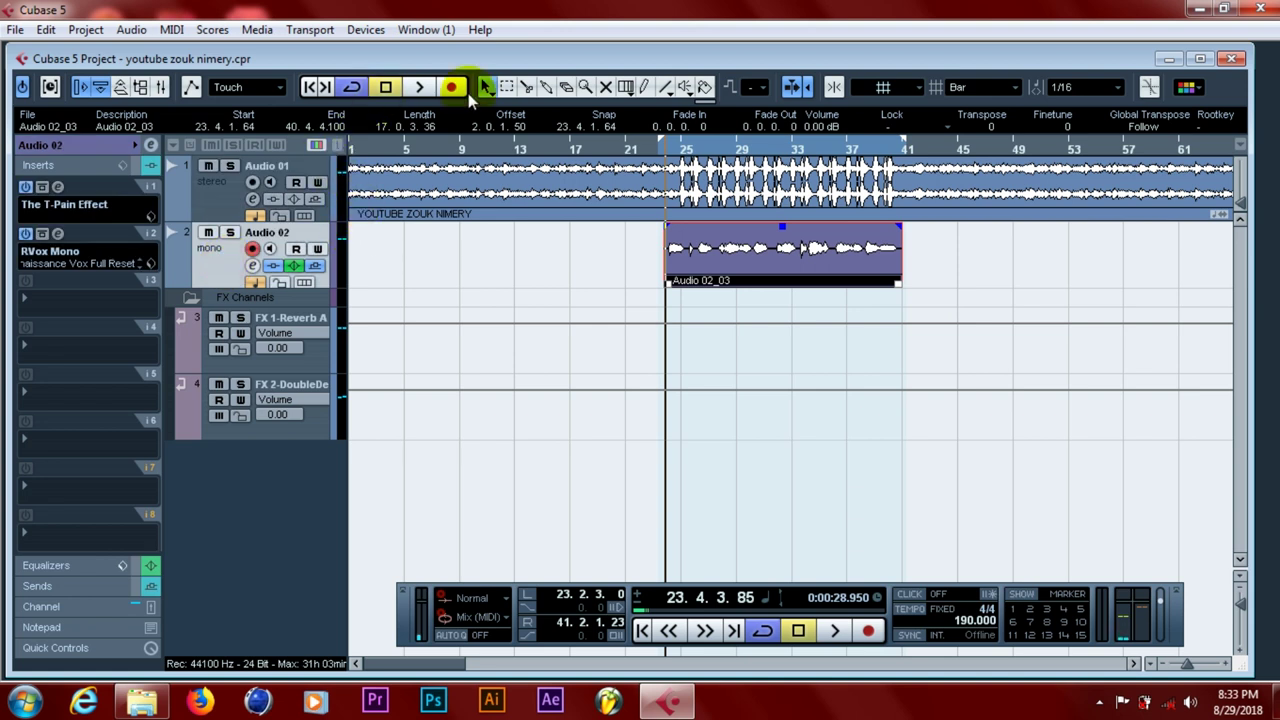
pyautogui.click(425, 88)
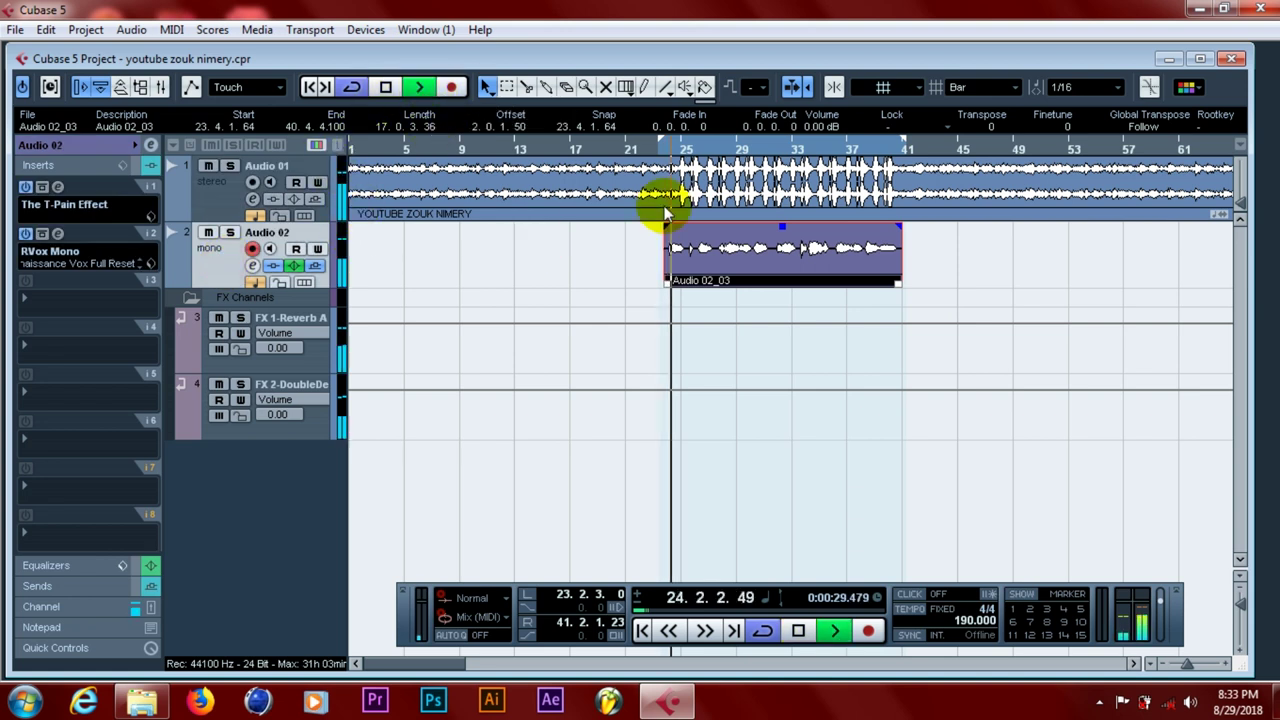
pyautogui.click(1099, 701)
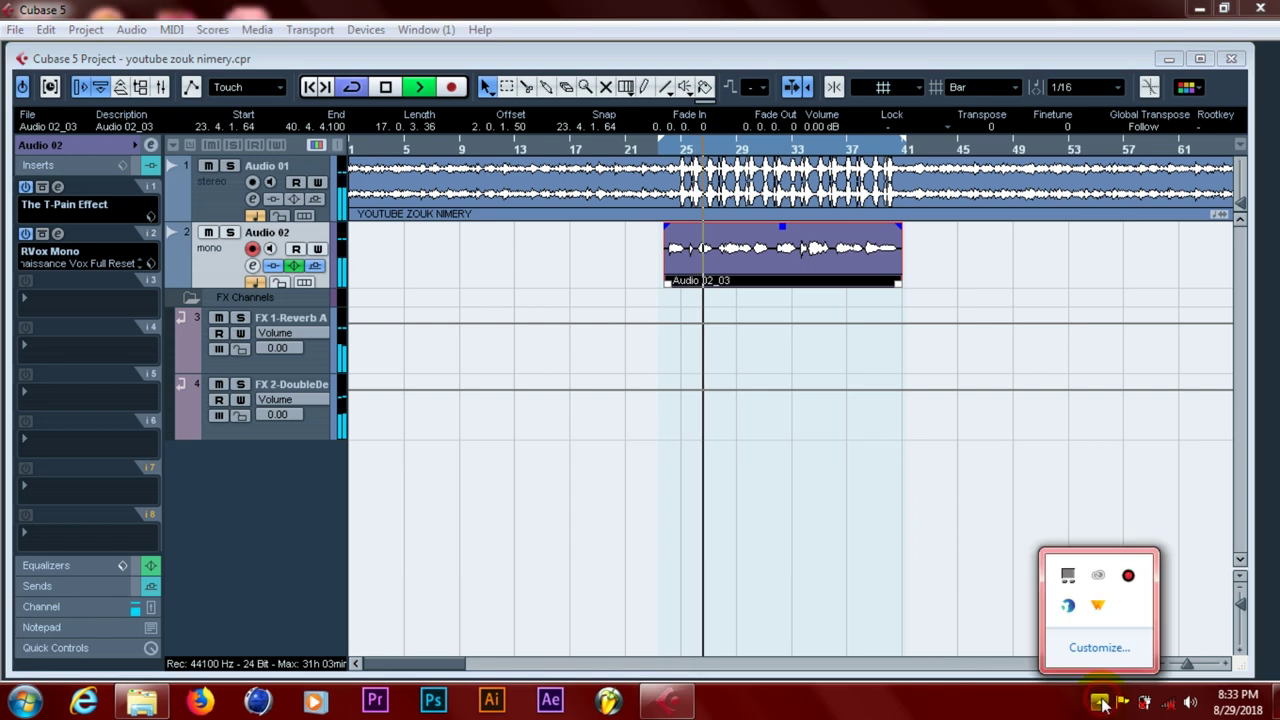
pyautogui.click(1128, 576)
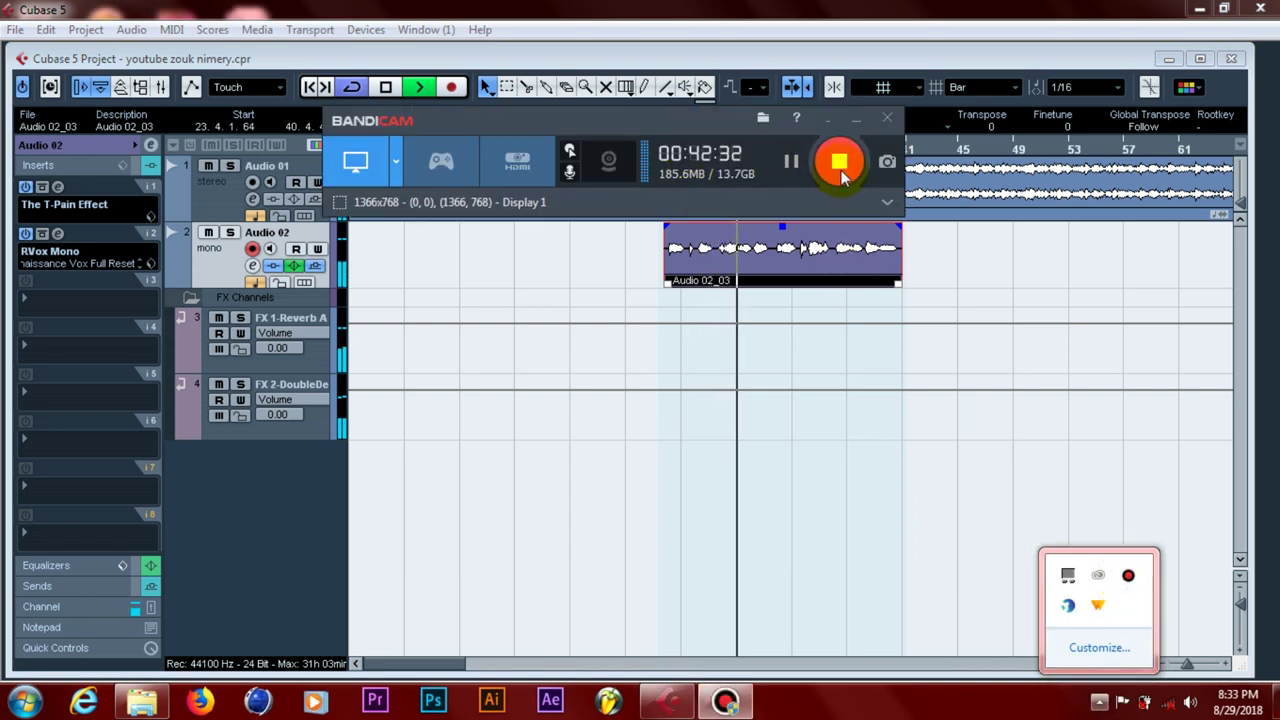